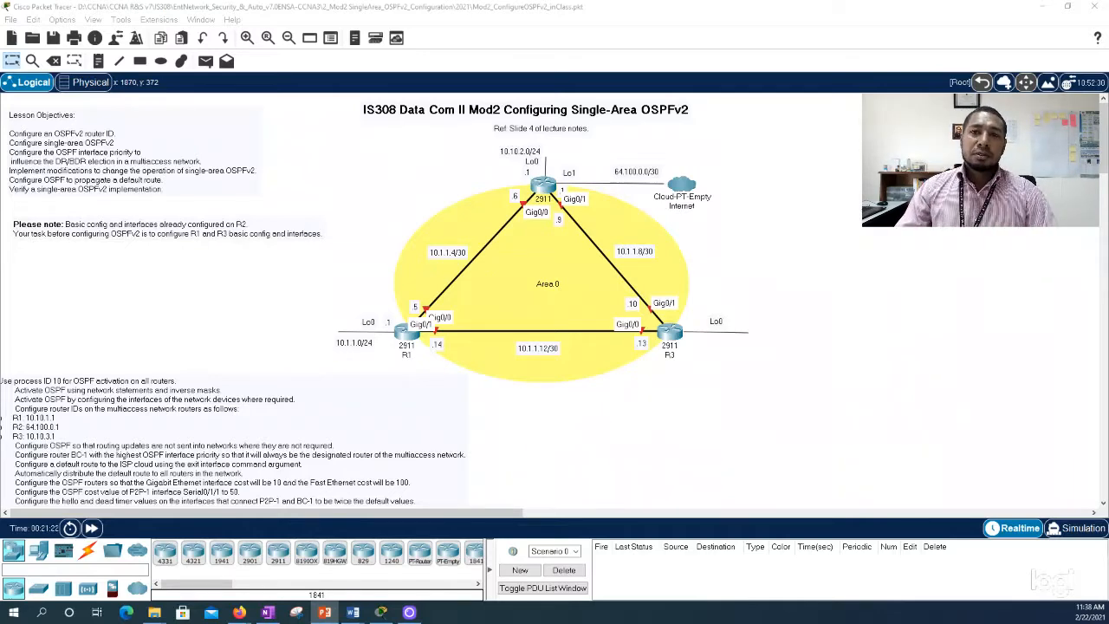
Step: Open router R2's command line, log in with the console password, and enter privileged EXEC mode with the enable password
click(544, 185)
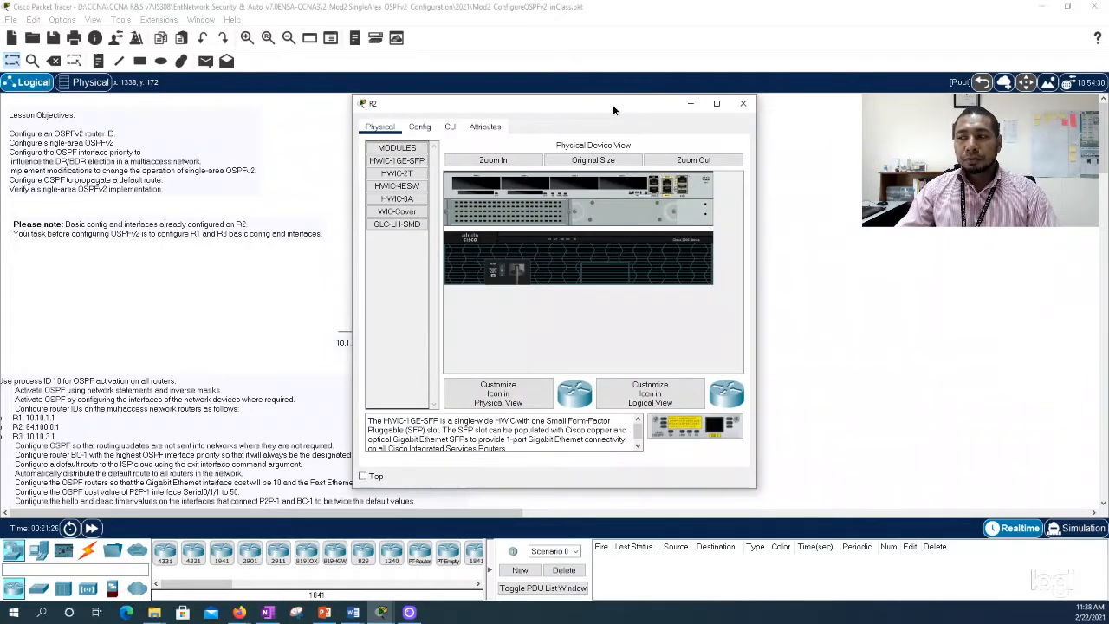
drag(612, 110, 753, 121)
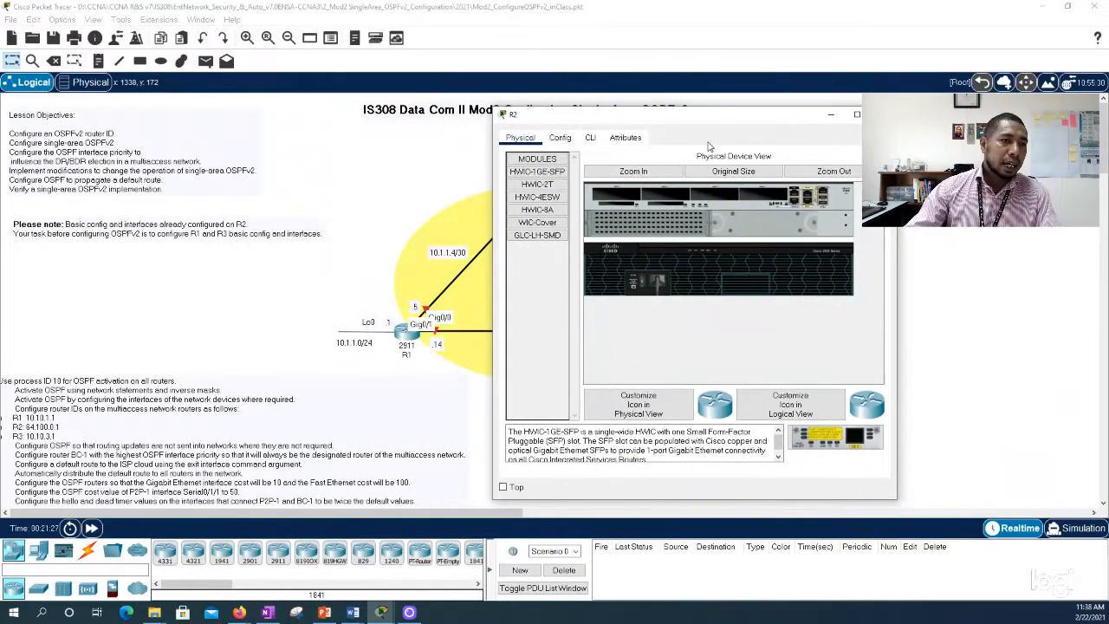
click(591, 140)
key(Return)
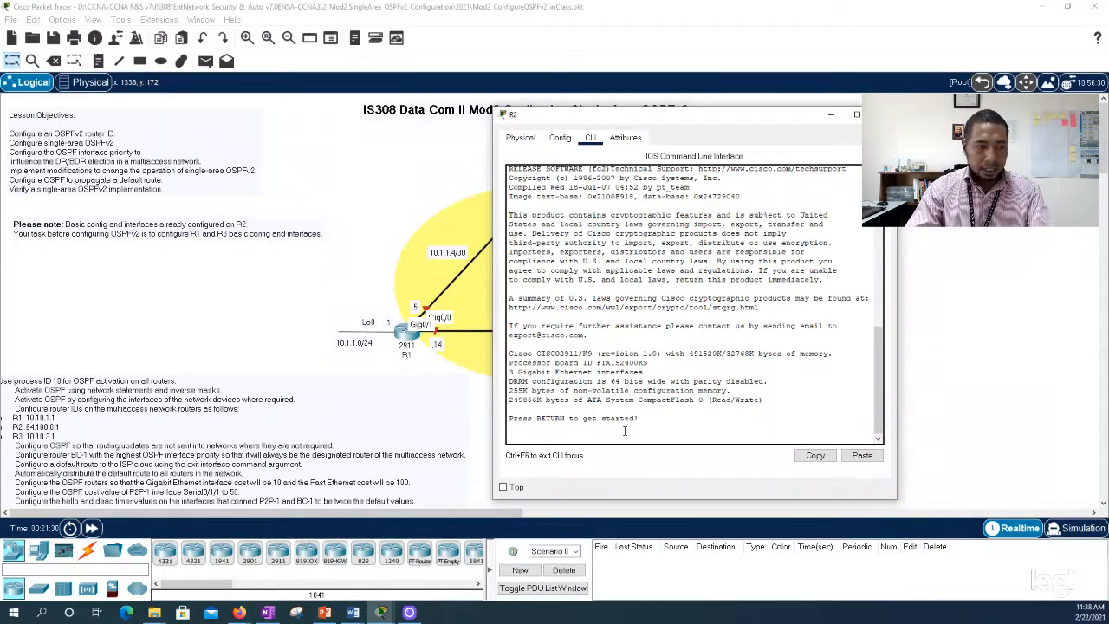
key(Return)
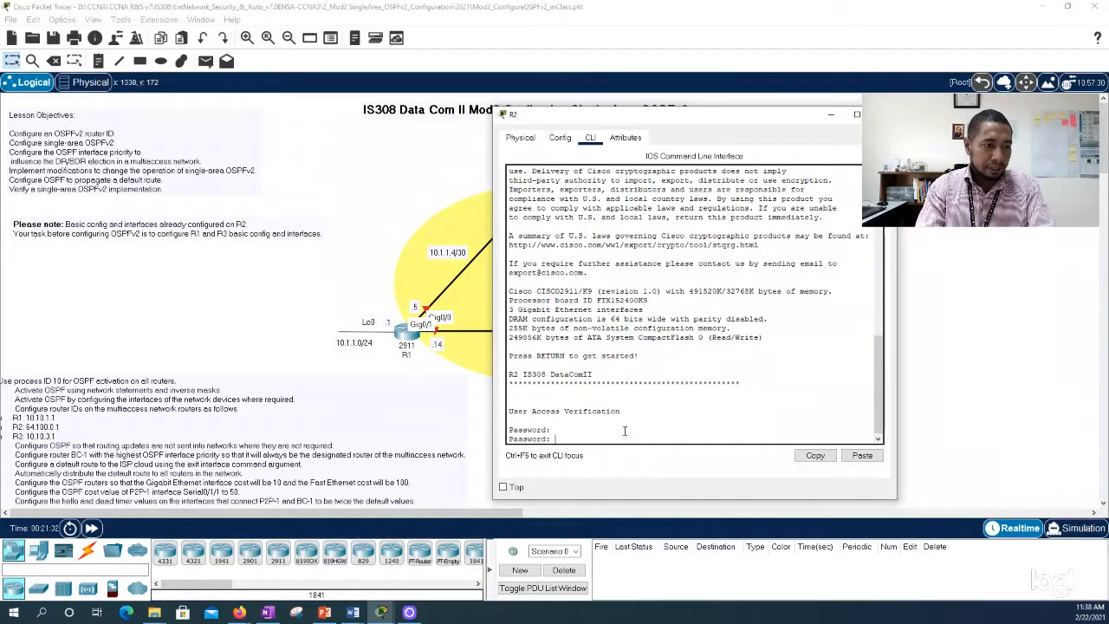
key(Return)
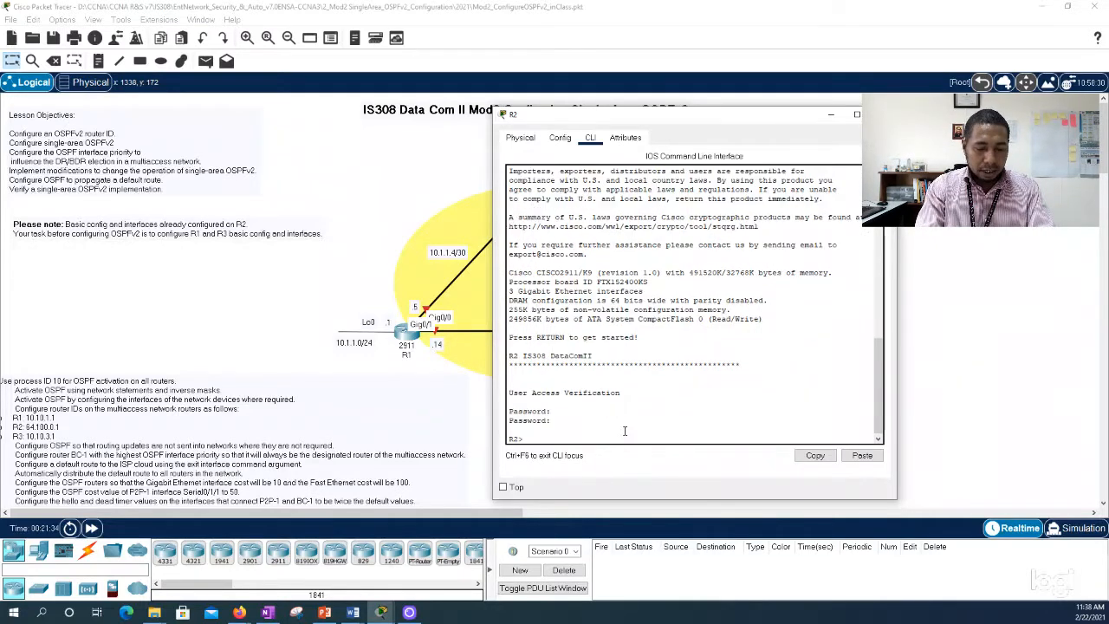
text(en)
key(Return)
key(Return)
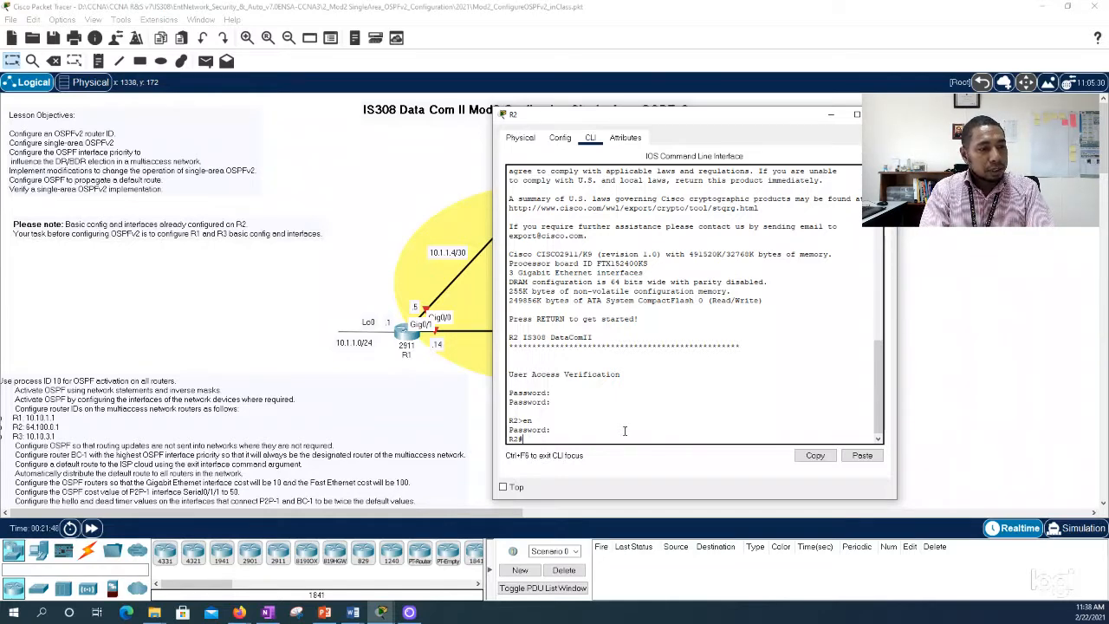
Step: Run show ip int brief on R2, review the GigabitEthernet and loopback interface addresses, and close R2's window
text(show ip int b)
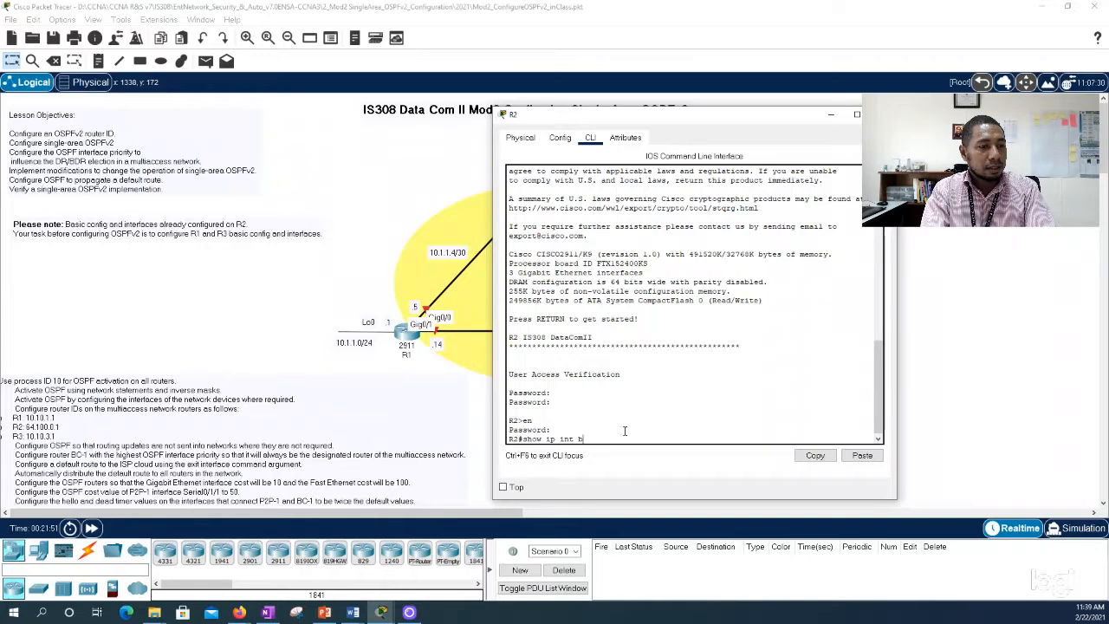
key(Tab)
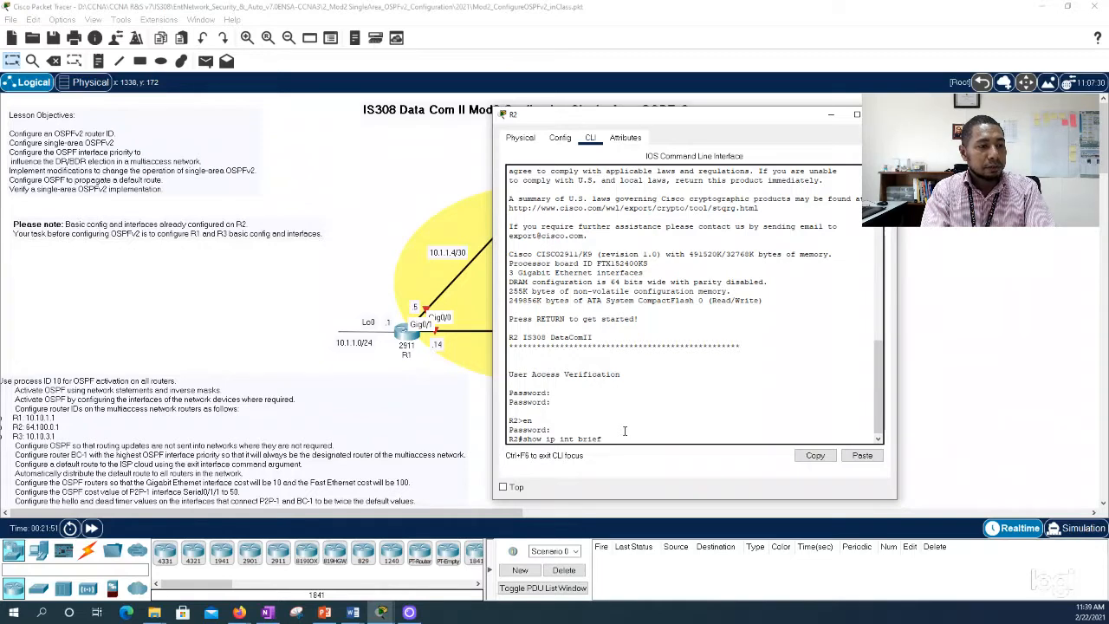
key(Return)
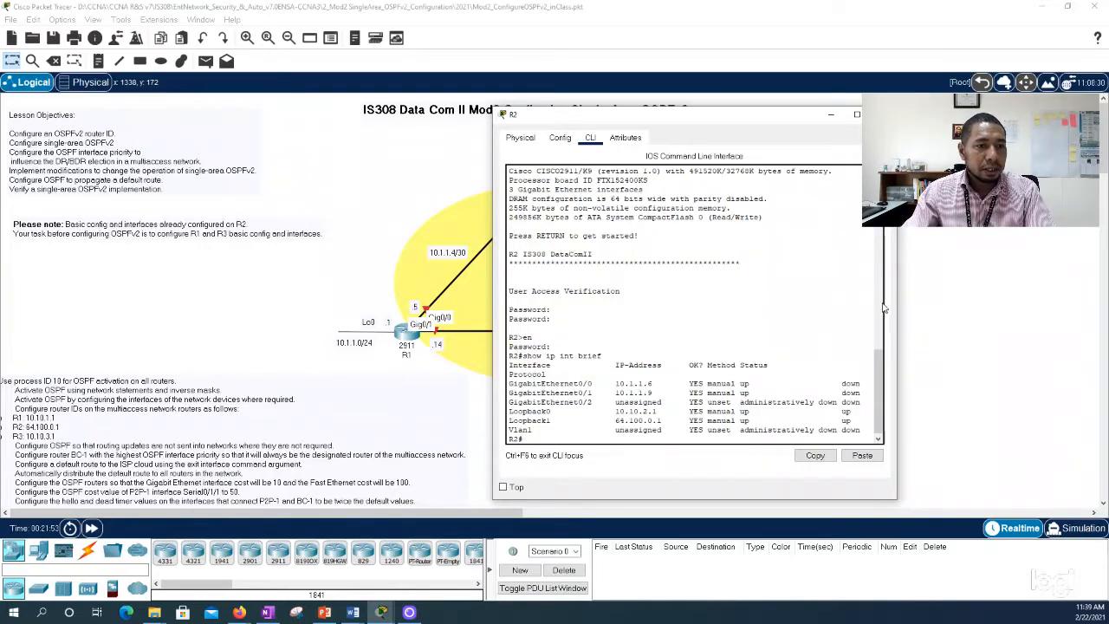
drag(897, 304, 1030, 317)
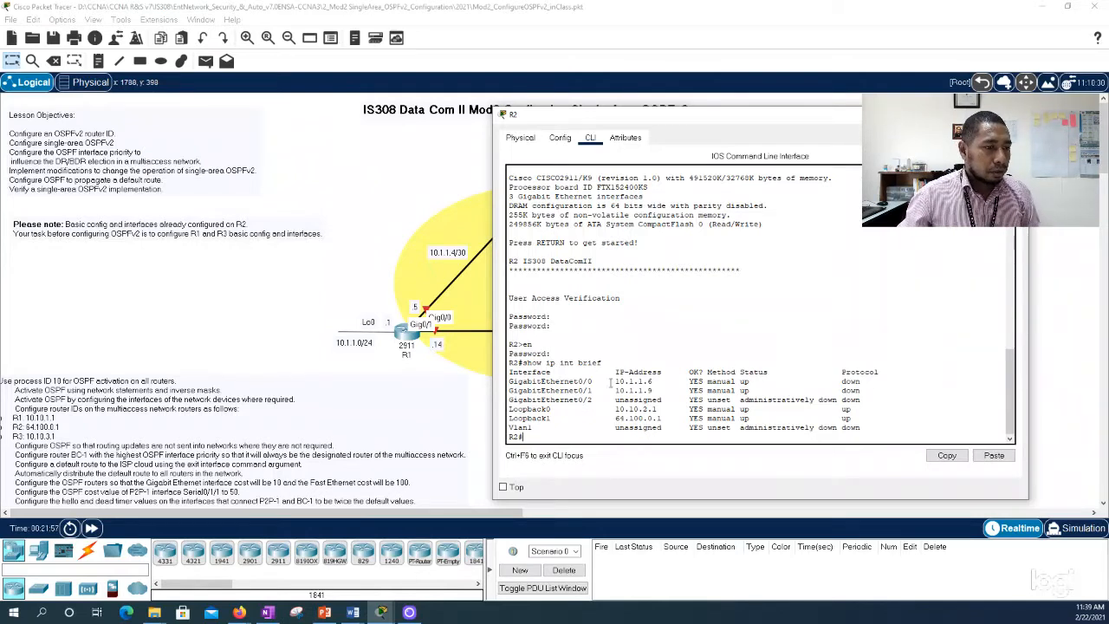
drag(510, 381, 654, 382)
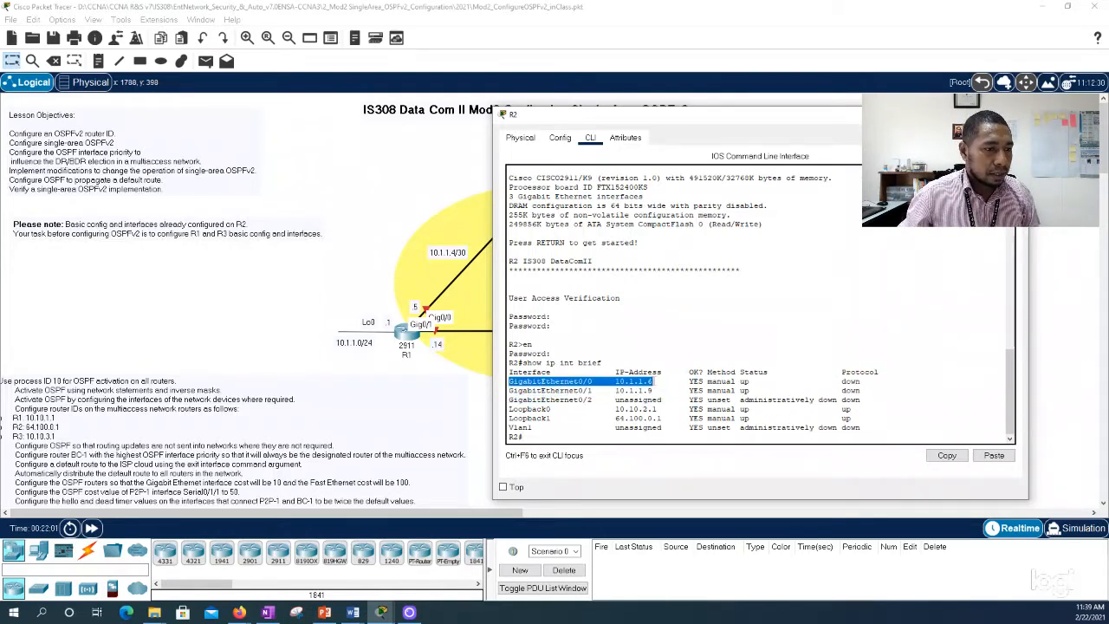
drag(509, 391, 653, 391)
drag(510, 408, 666, 418)
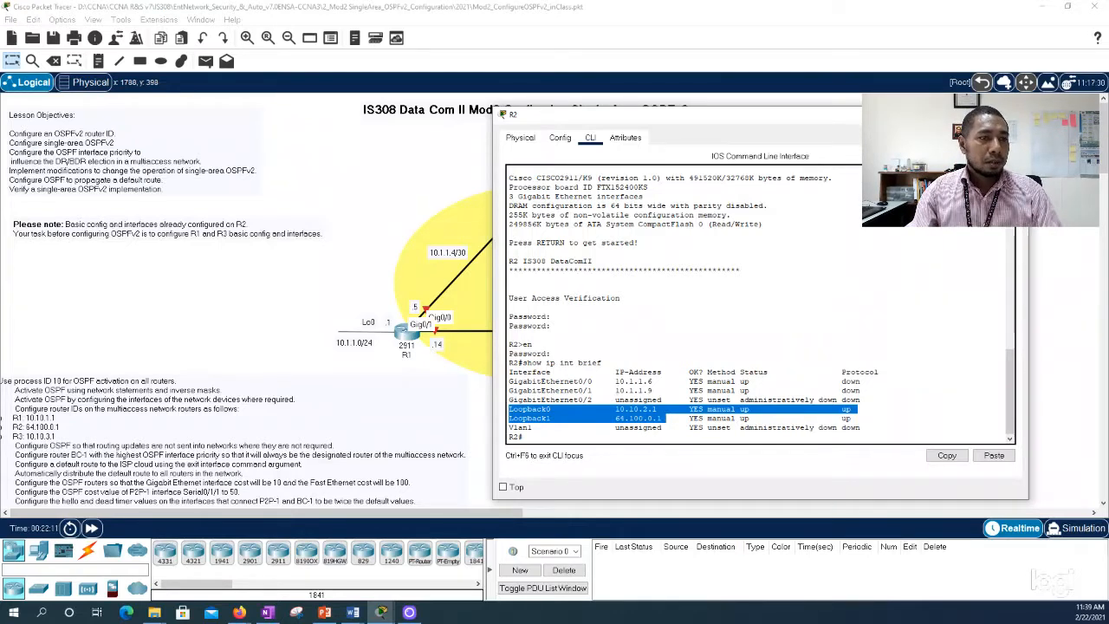
click(1013, 114)
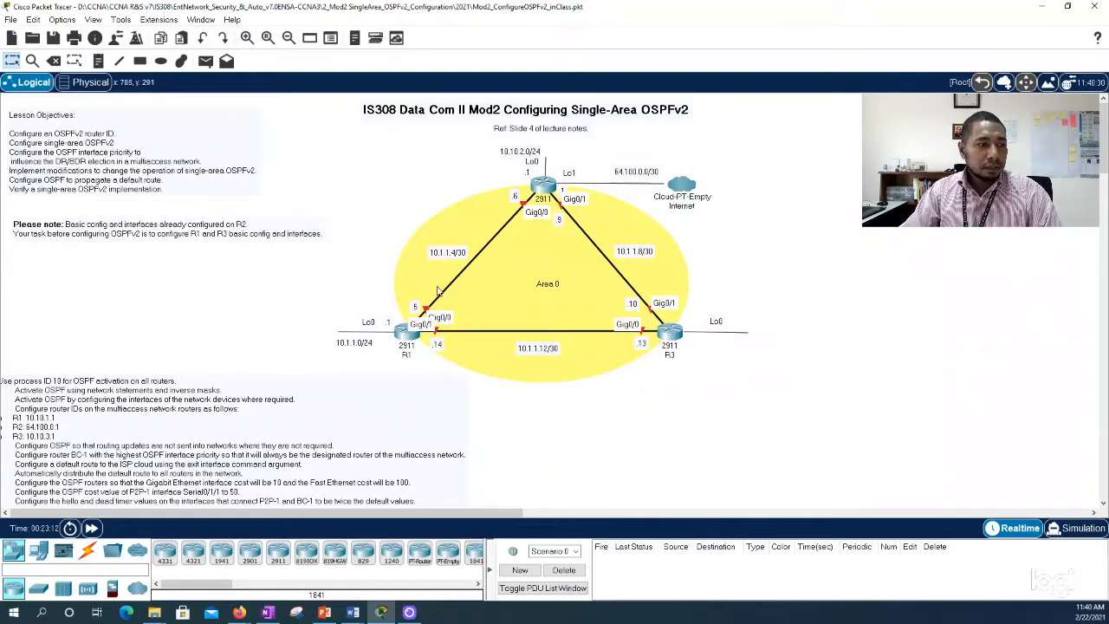
Step: Open router R1's command line and enter interface configuration mode for g0/0 through global configuration
click(406, 333)
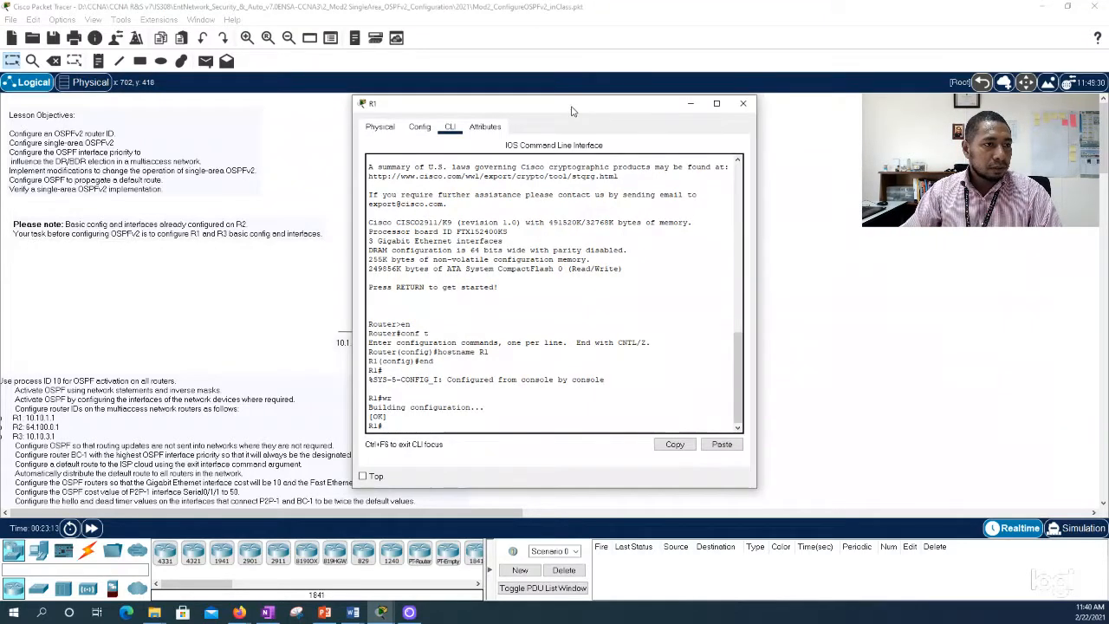
drag(577, 106, 858, 114)
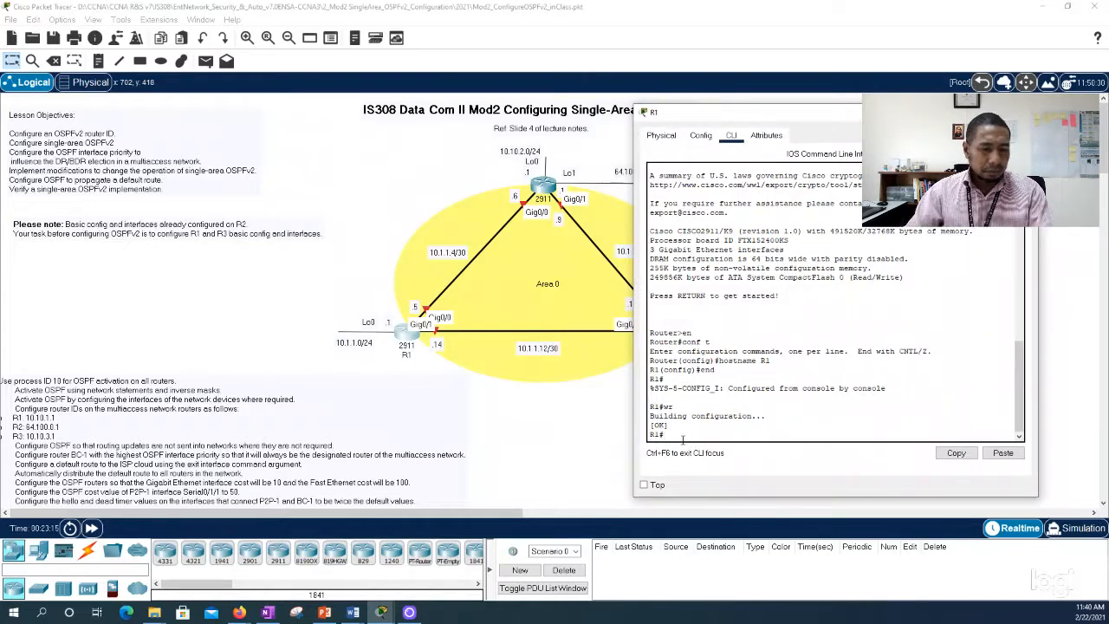
key(Return)
key(Return)
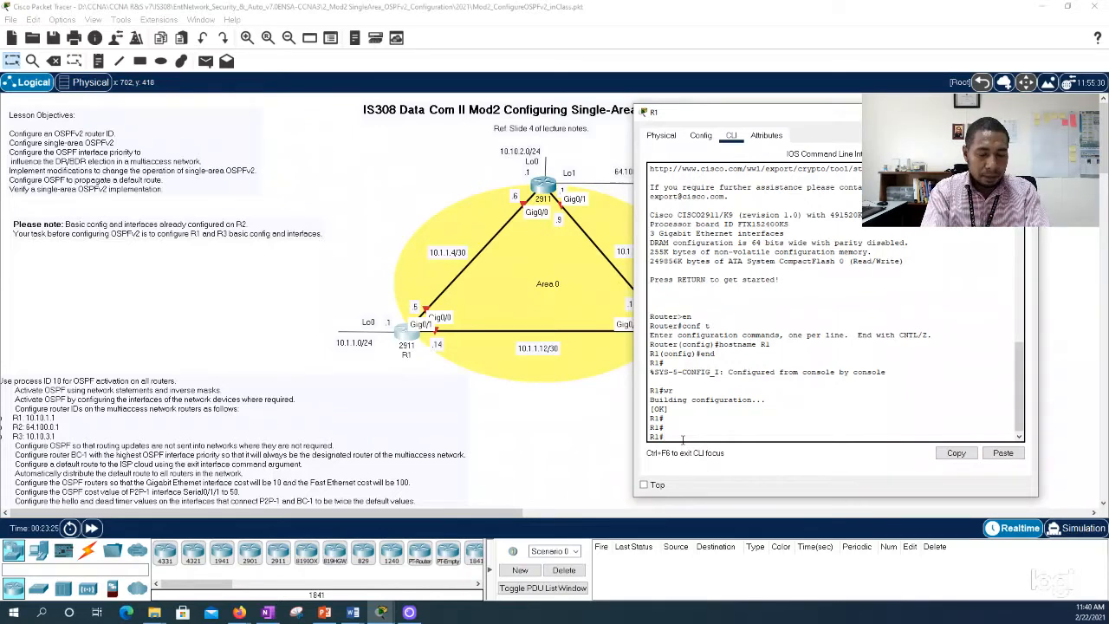
text(conf t)
key(Return)
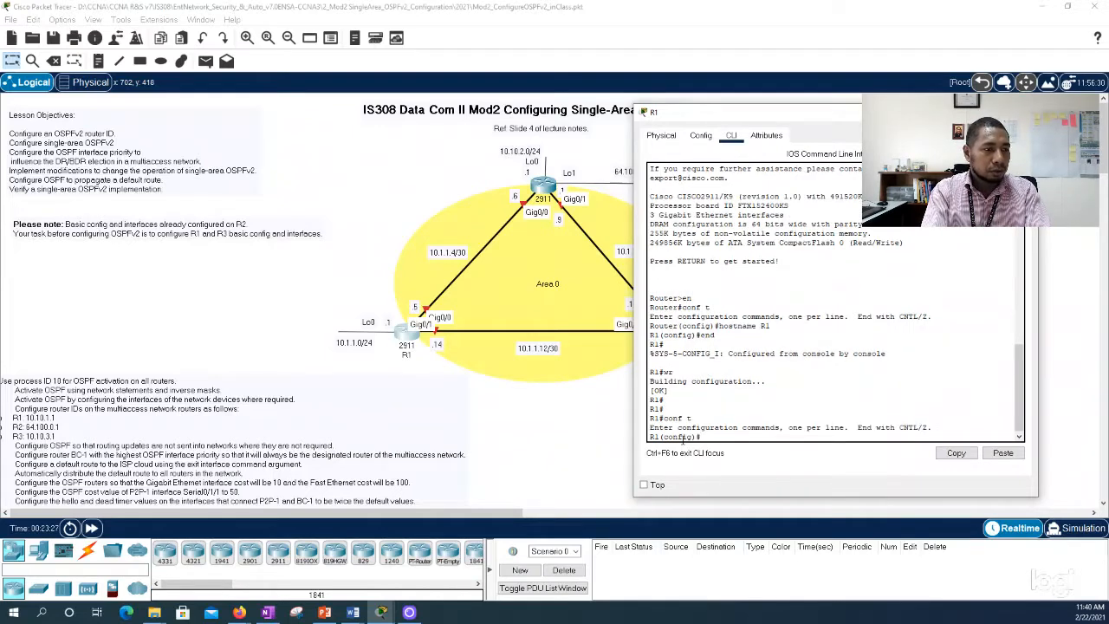
text(int )
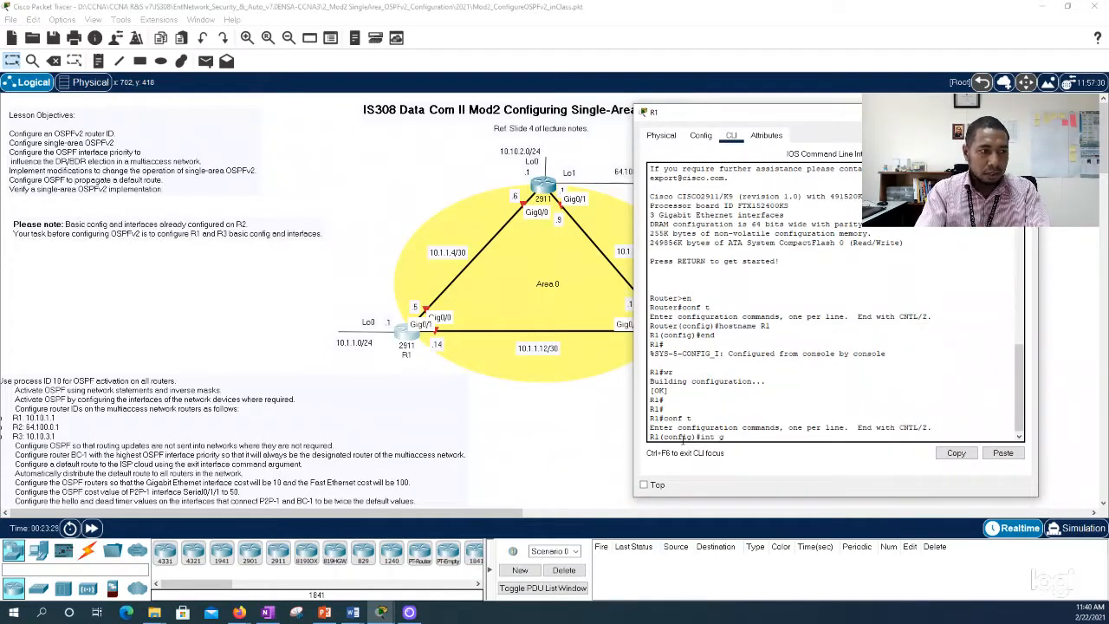
text(g0/0)
key(Return)
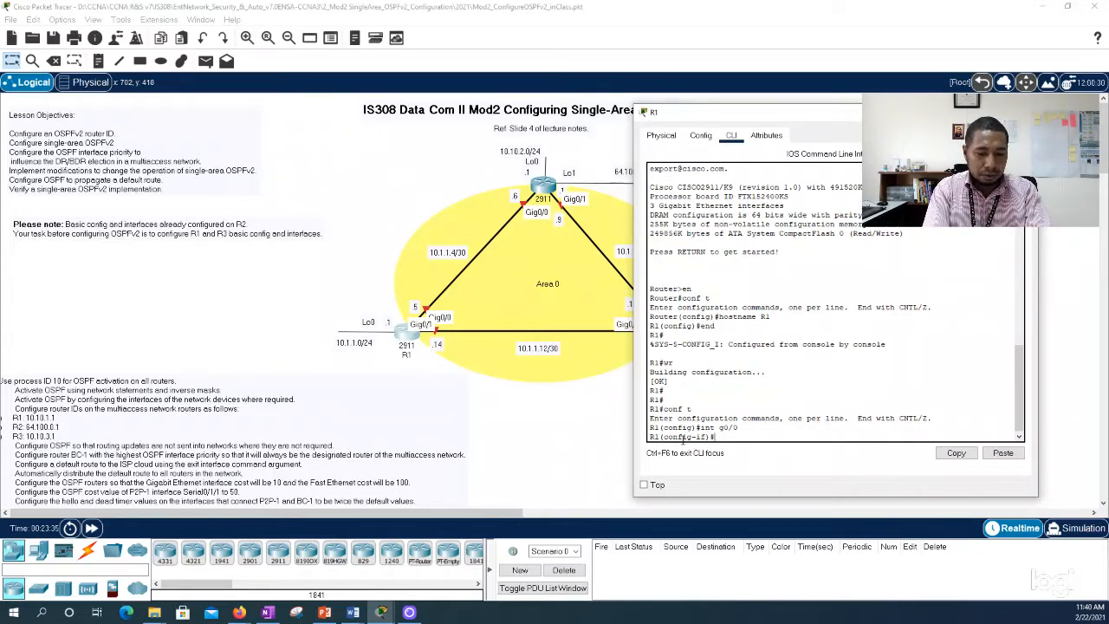
Step: Set the description of R1's g0/0 interface to "Link to R1"
text(desc)
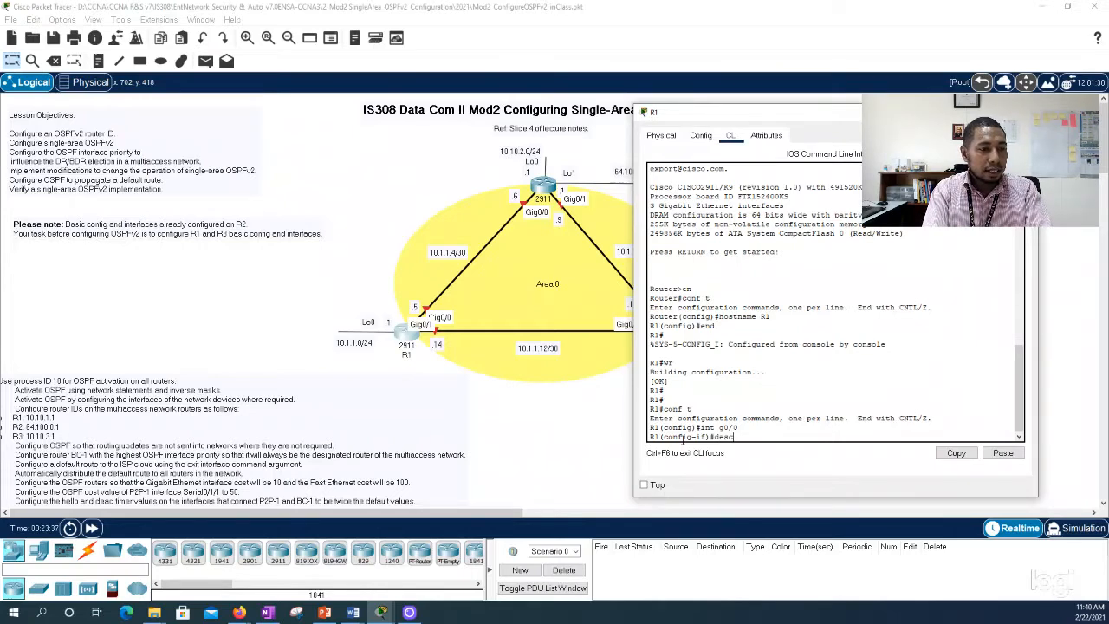
key(Tab)
text(Link to R)
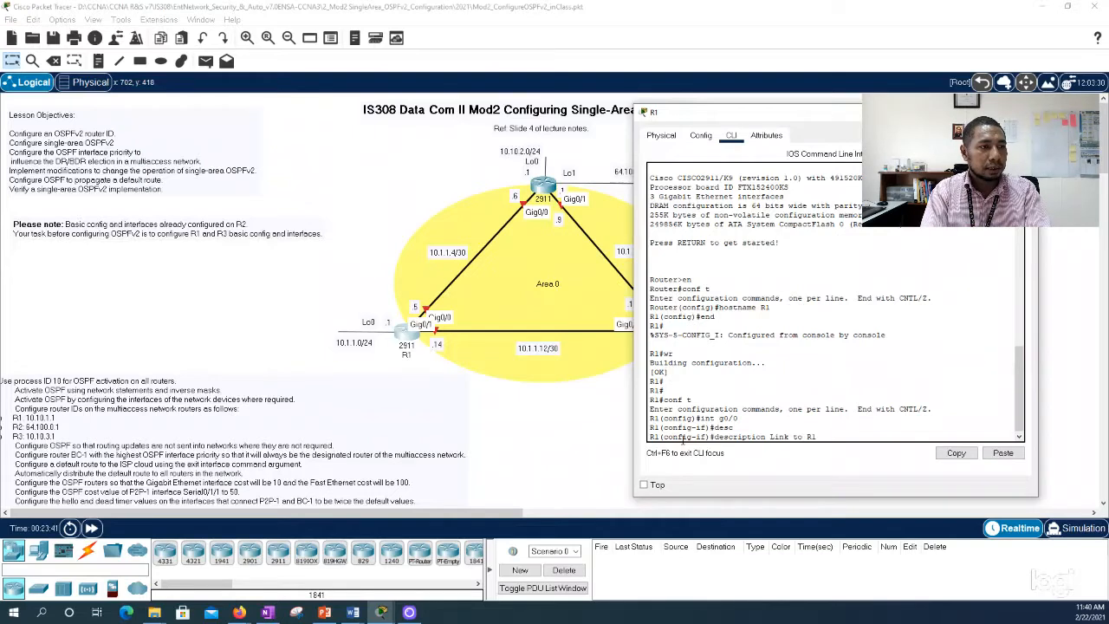
text(1)
key(Return)
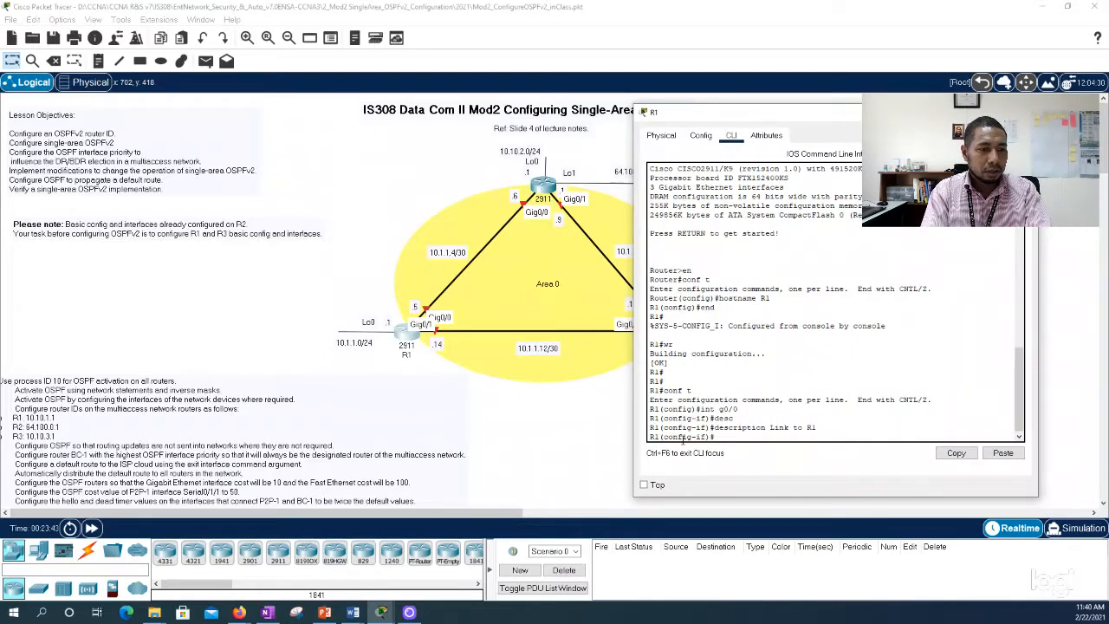
Step: Set the description of R1's g0/0 interface to "Link to R2"
text(desc)
key(Tab)
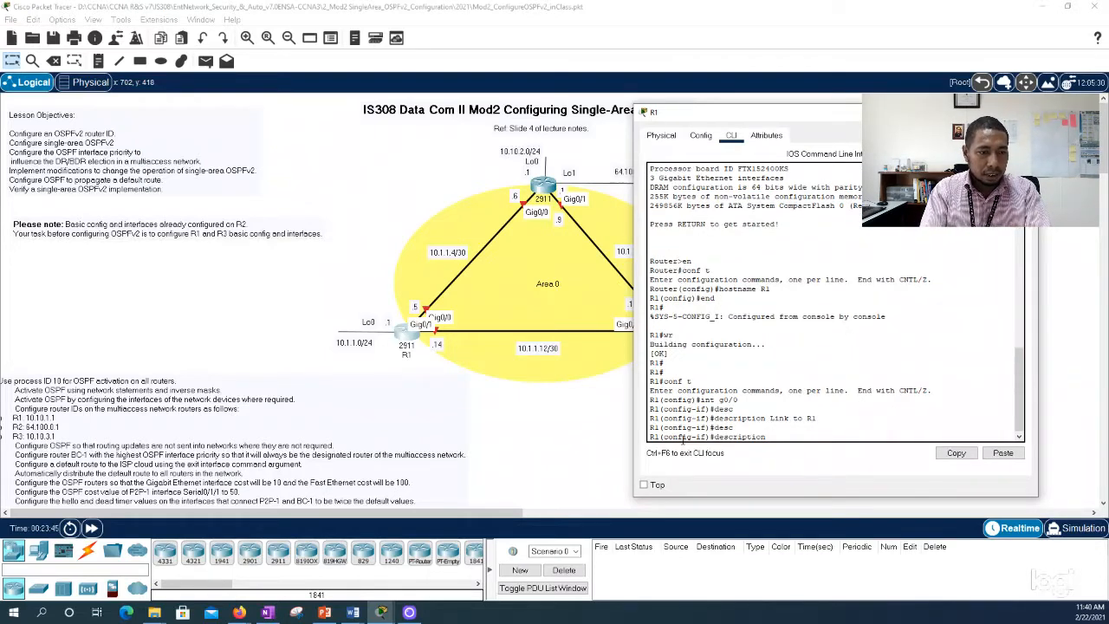
text(Link to)
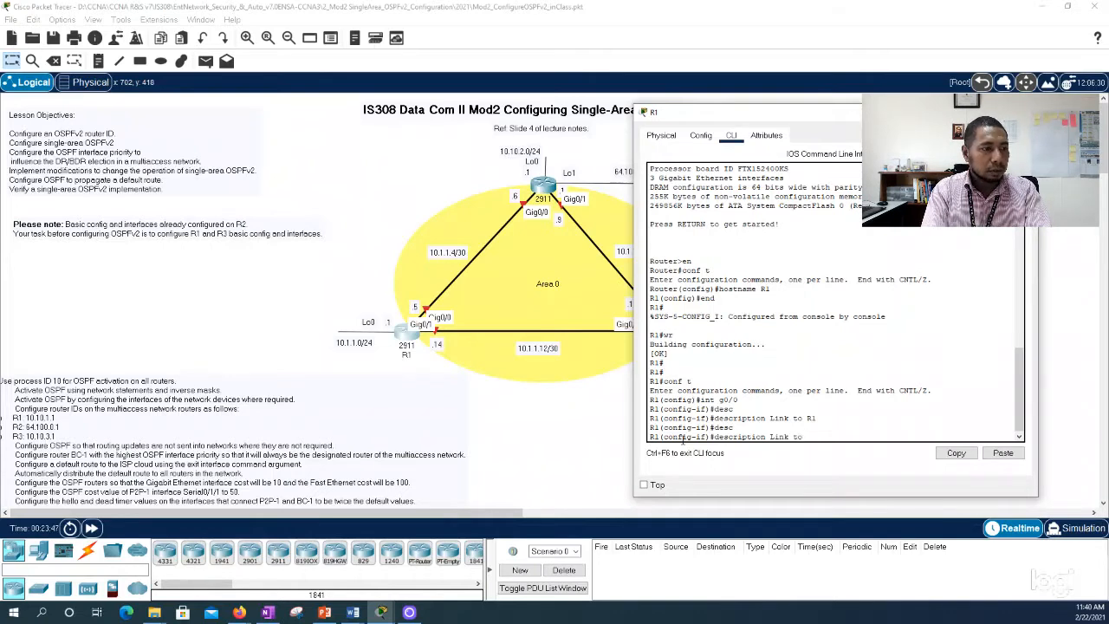
text( R2)
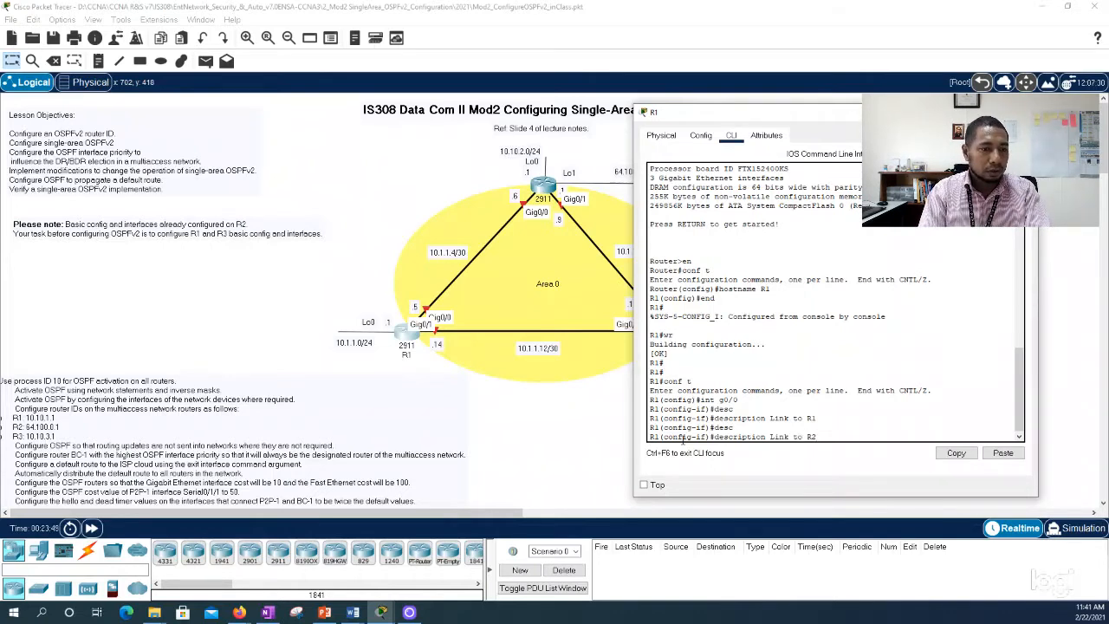
key(Return)
Step: Assign IP address 10.1.1.5 with subnet mask 255.255.255.252 to R1's g0/0 interface
text(ip add )
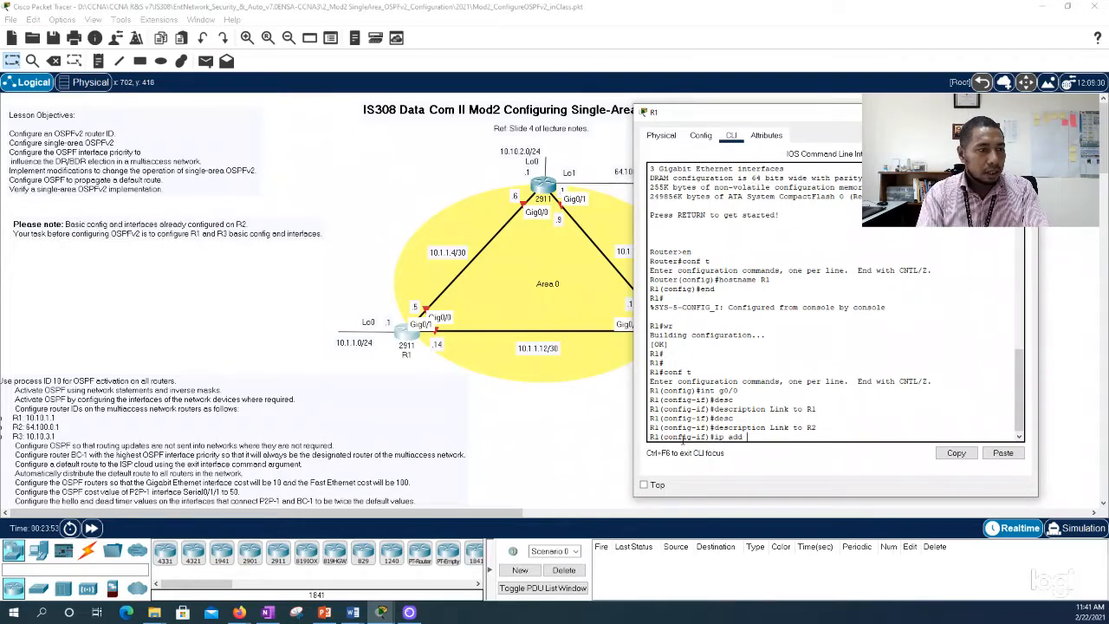
text(10.1.1)
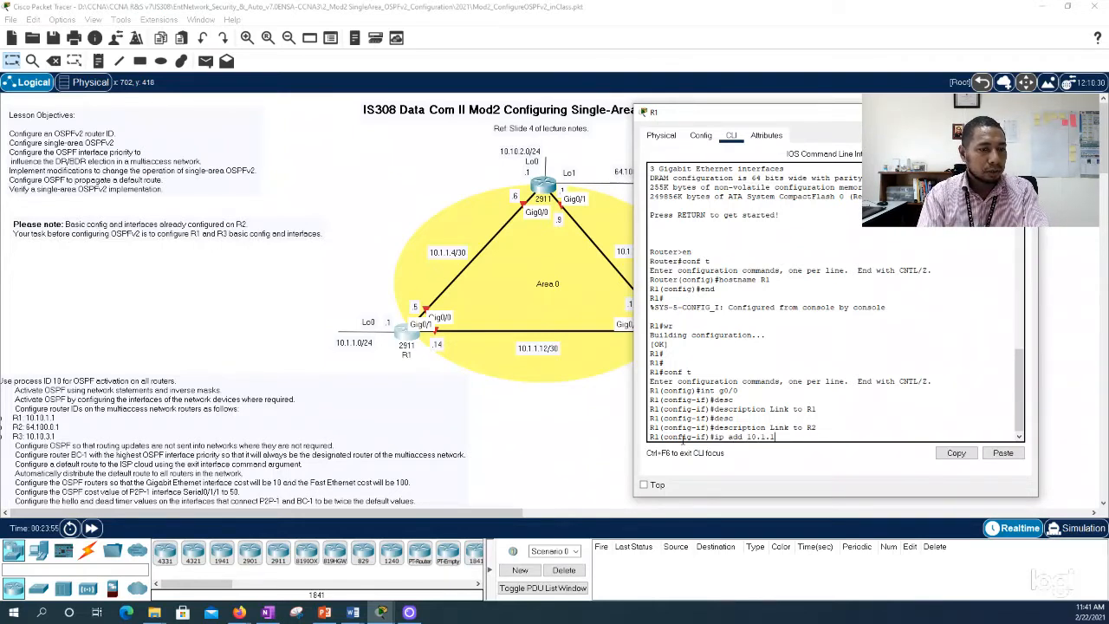
text(.)
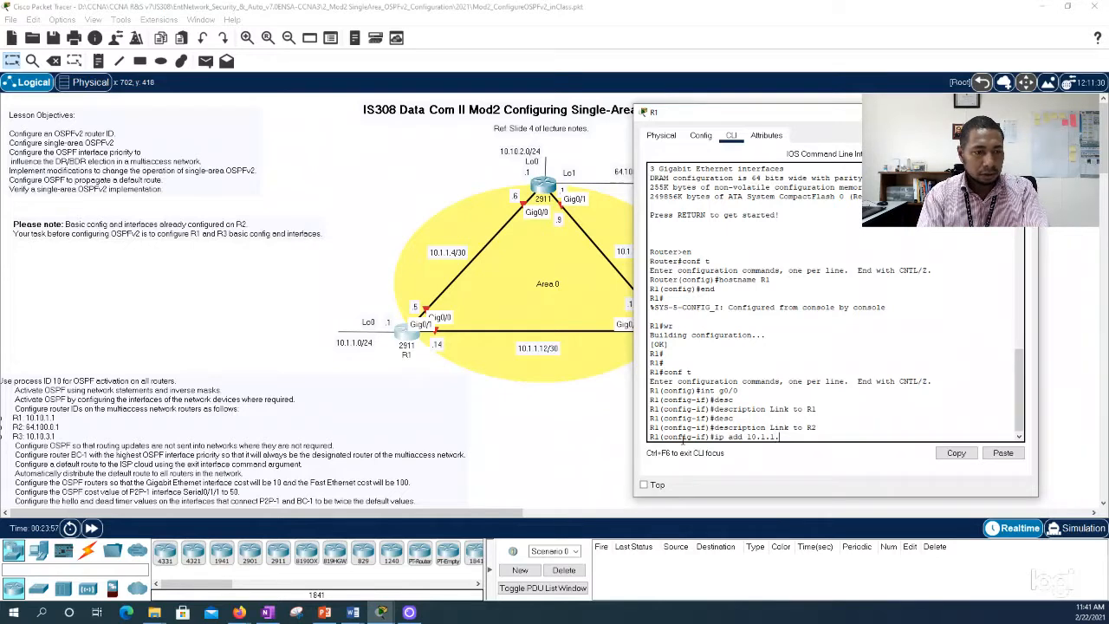
text(5 255.255.255.25)
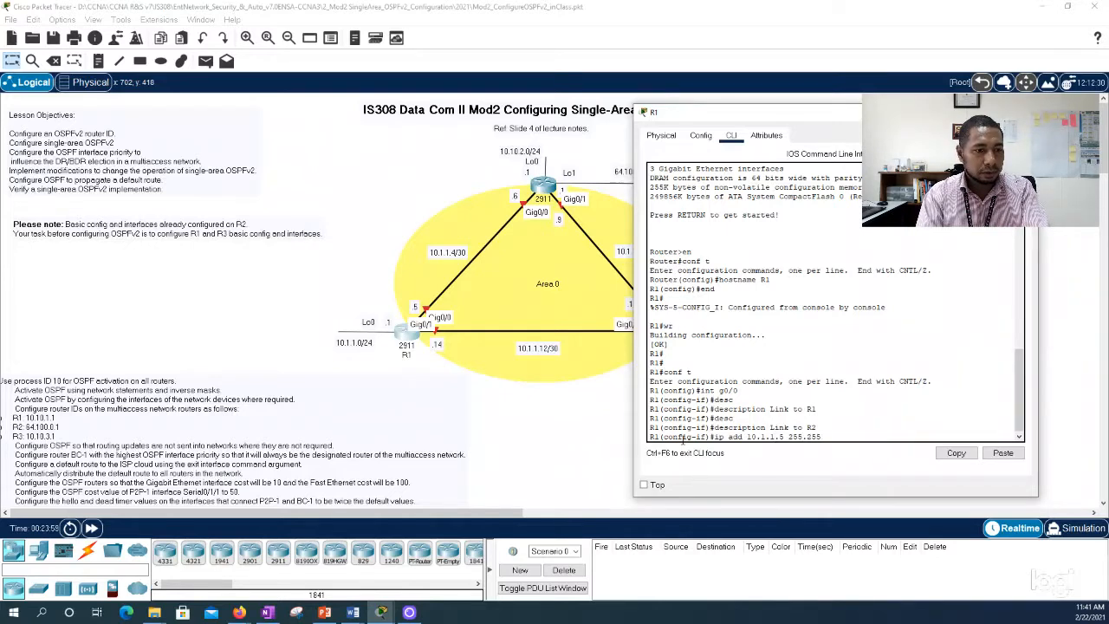
text(2)
key(Return)
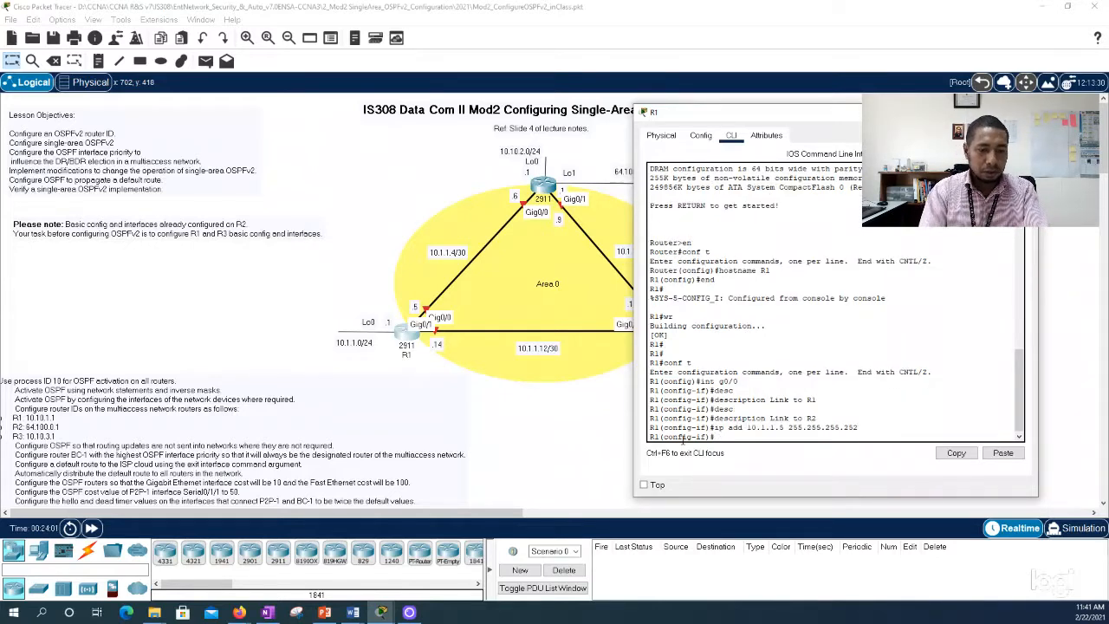
Step: Enable R1's g0/0 interface with the no shut command
text(no shut)
key(Return)
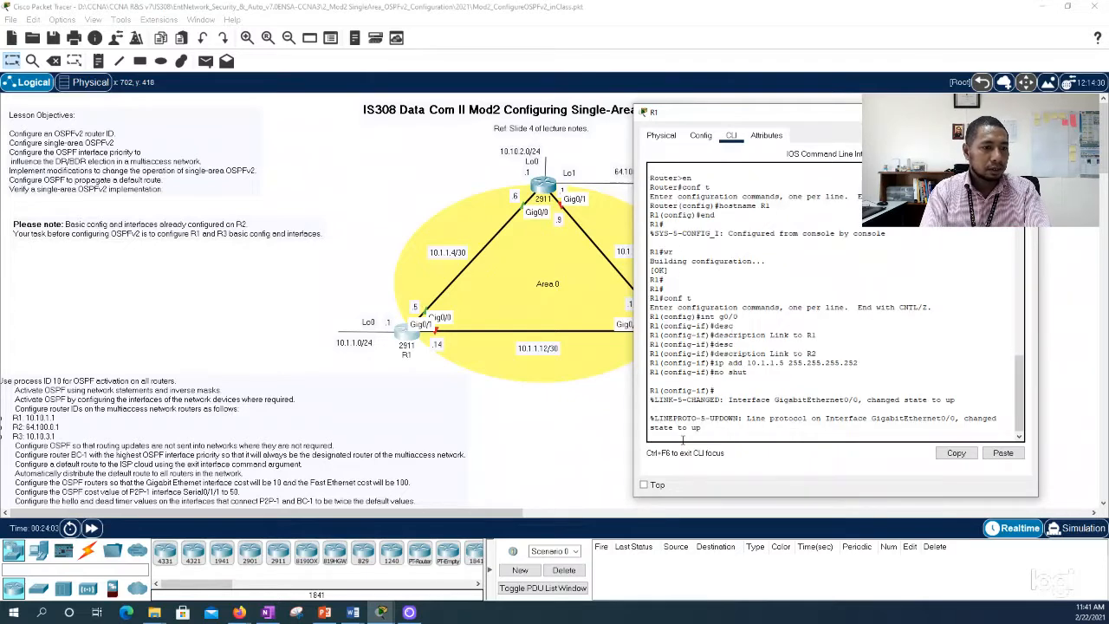
key(Return)
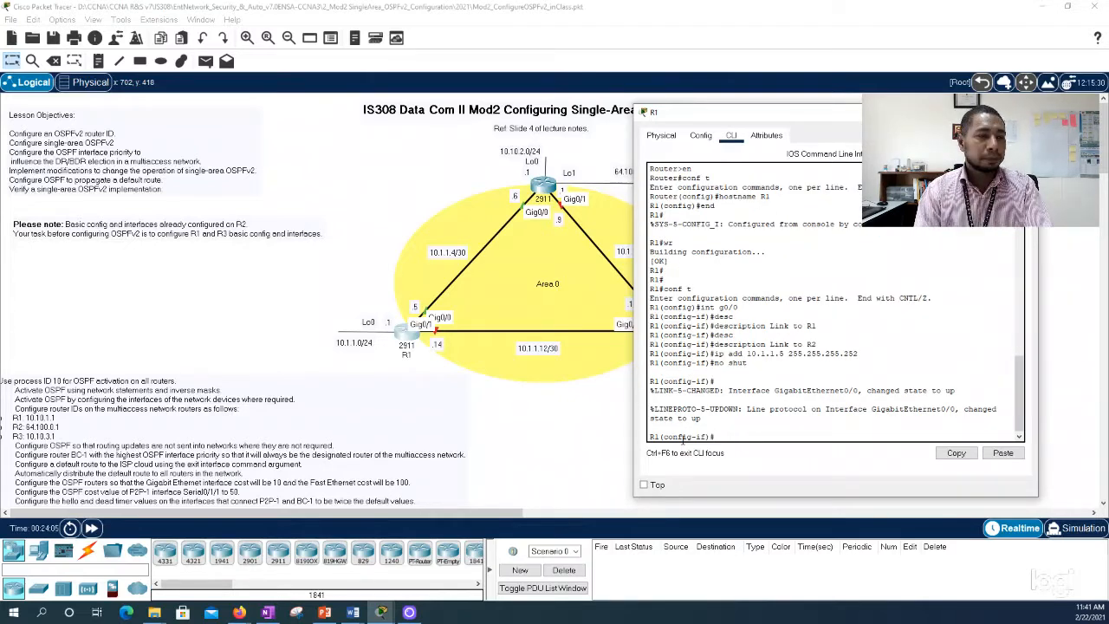
Step: Leave the g0/0 interface configuration on R1 and enter interface configuration mode for g0/1
text(exit)
key(Return)
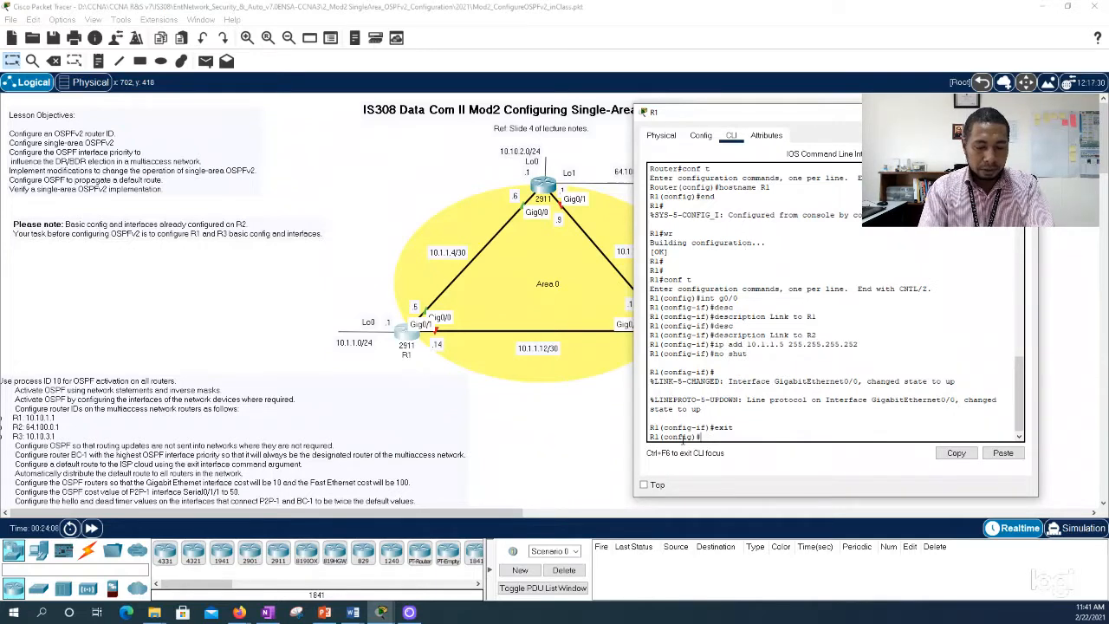
text(int g)
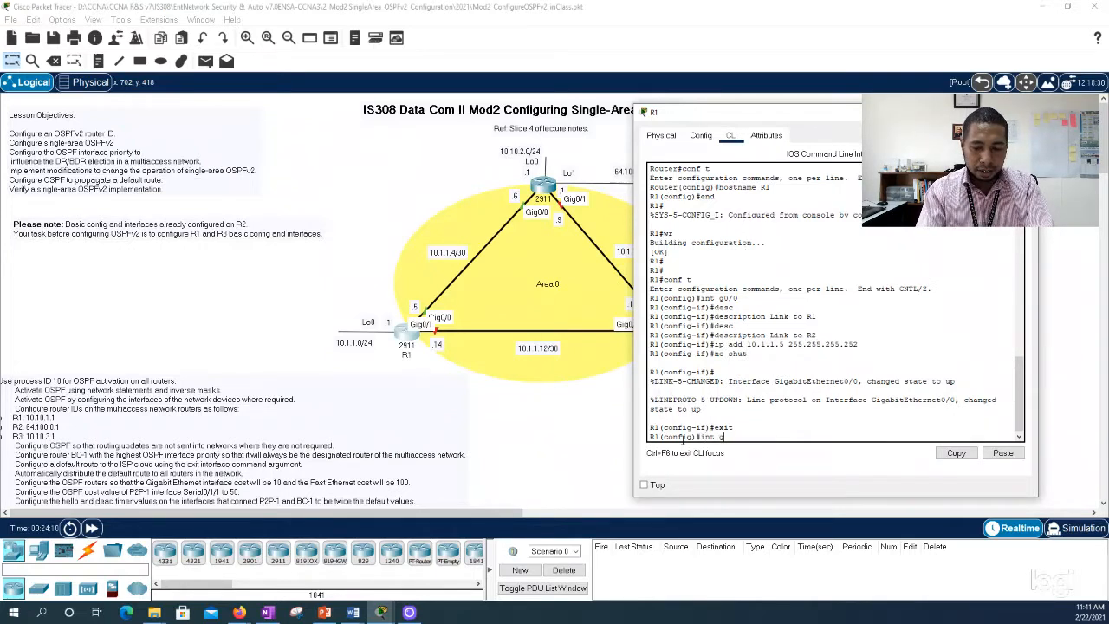
text(0/1)
key(Return)
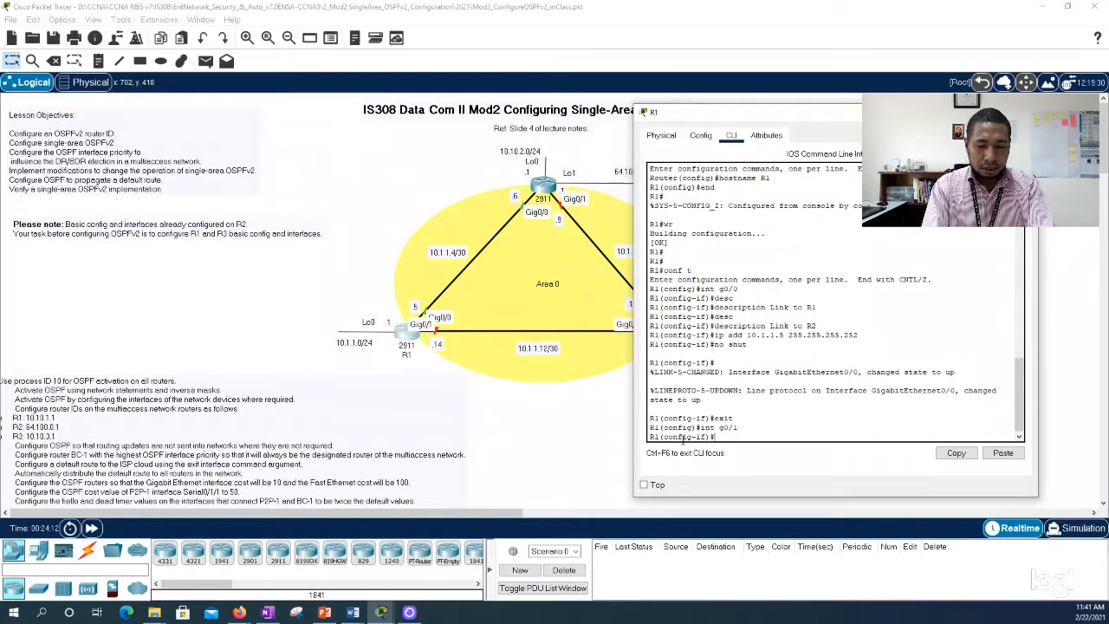
Step: Set the description of R1's g0/1 interface to "Link to R3"
text(ipdesc)
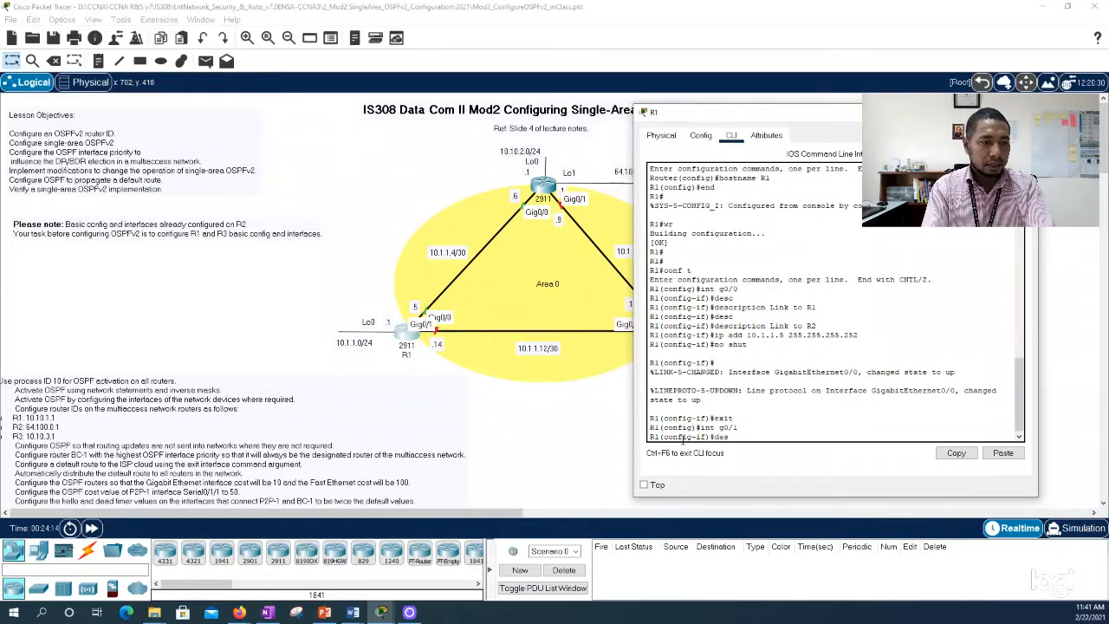
key(Tab)
text(Link)
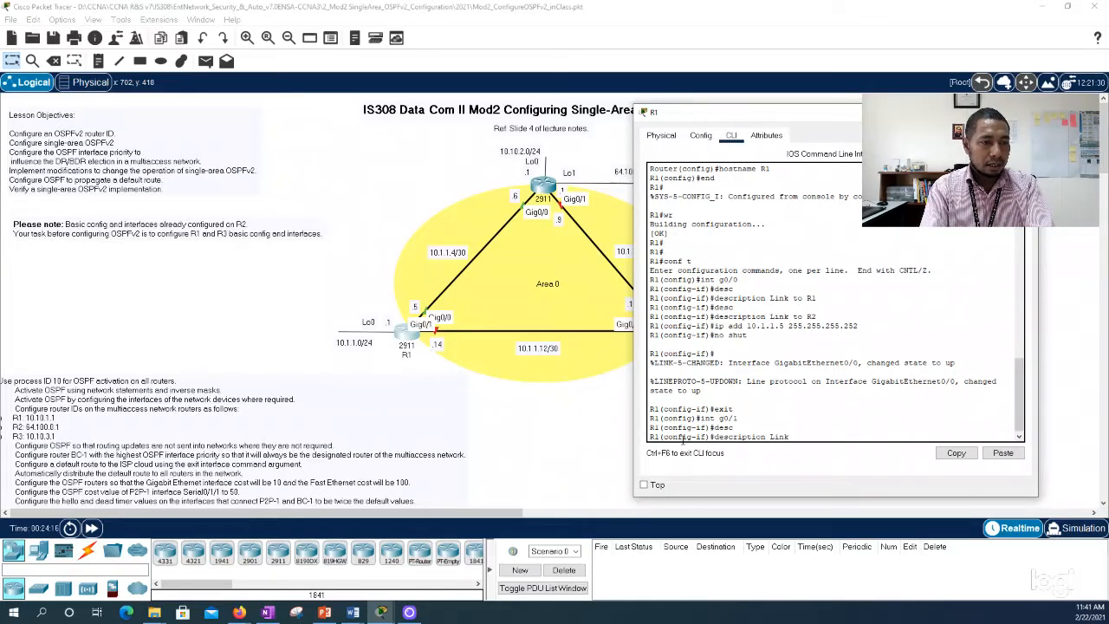
text( to R3)
key(Return)
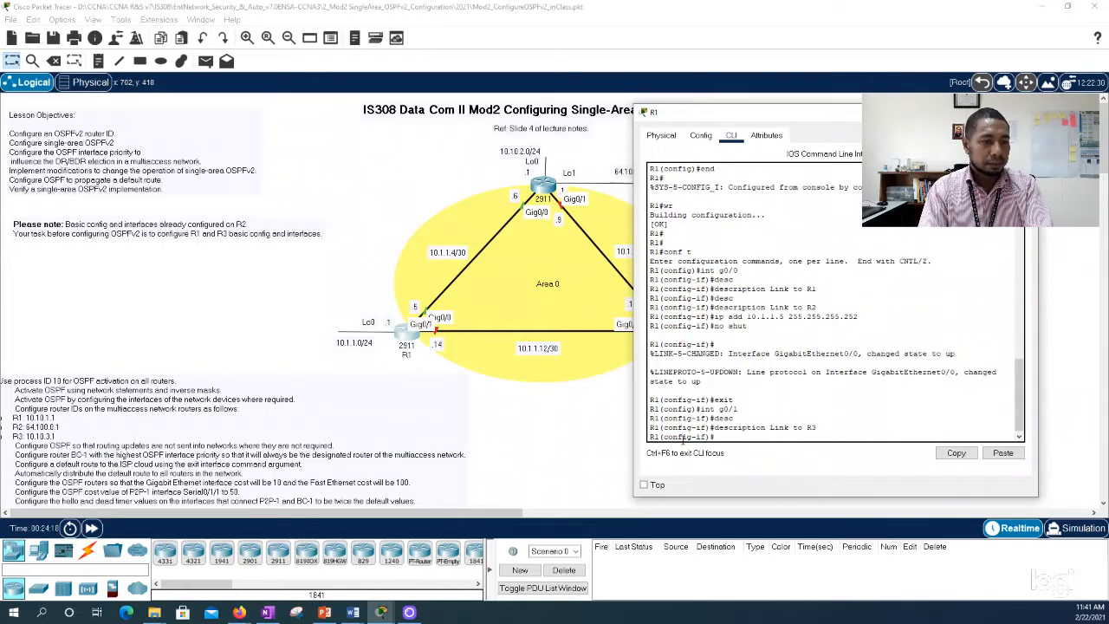
Step: Assign IP address 10.1.1.14 with subnet mask 255.255.255.252 to R1's g0/1 interface and enable it with no shut
text(ip add 10)
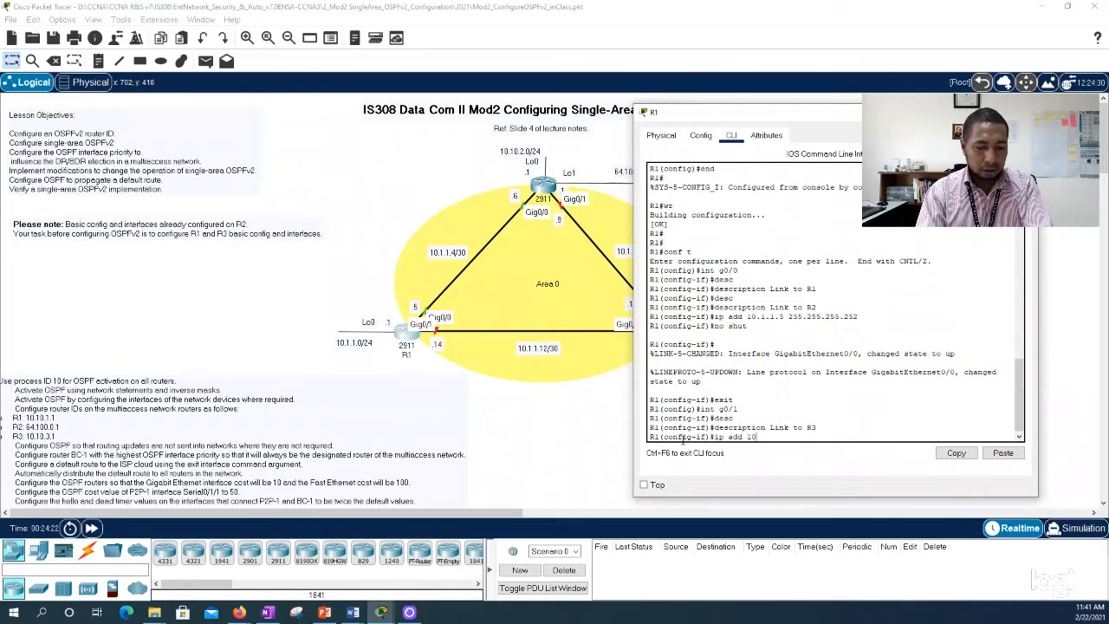
text(.1.1.)
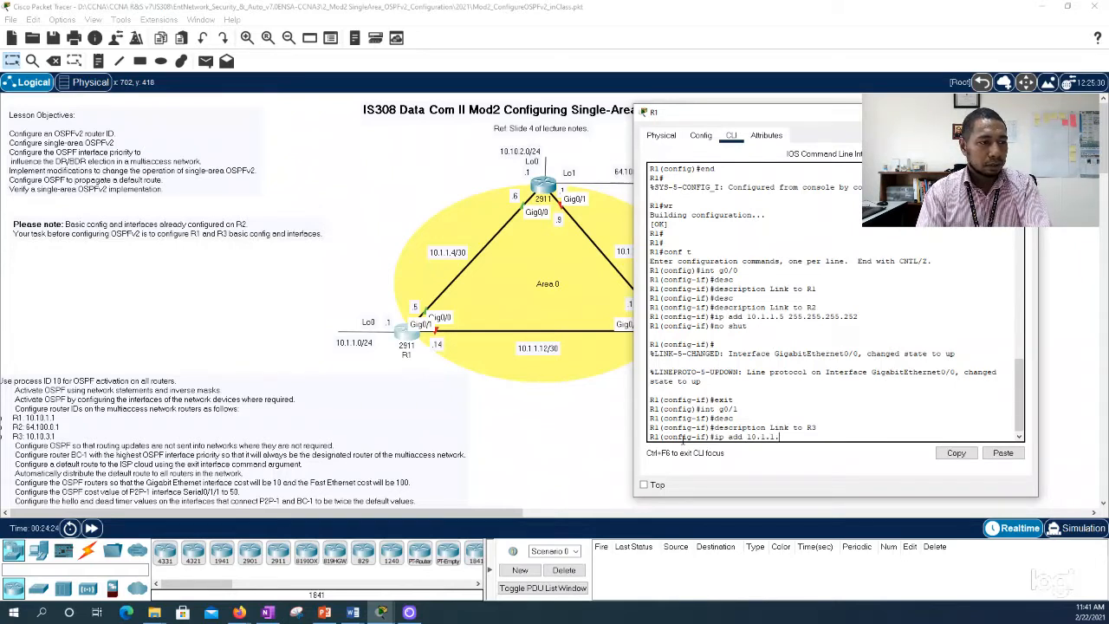
text(14 25)
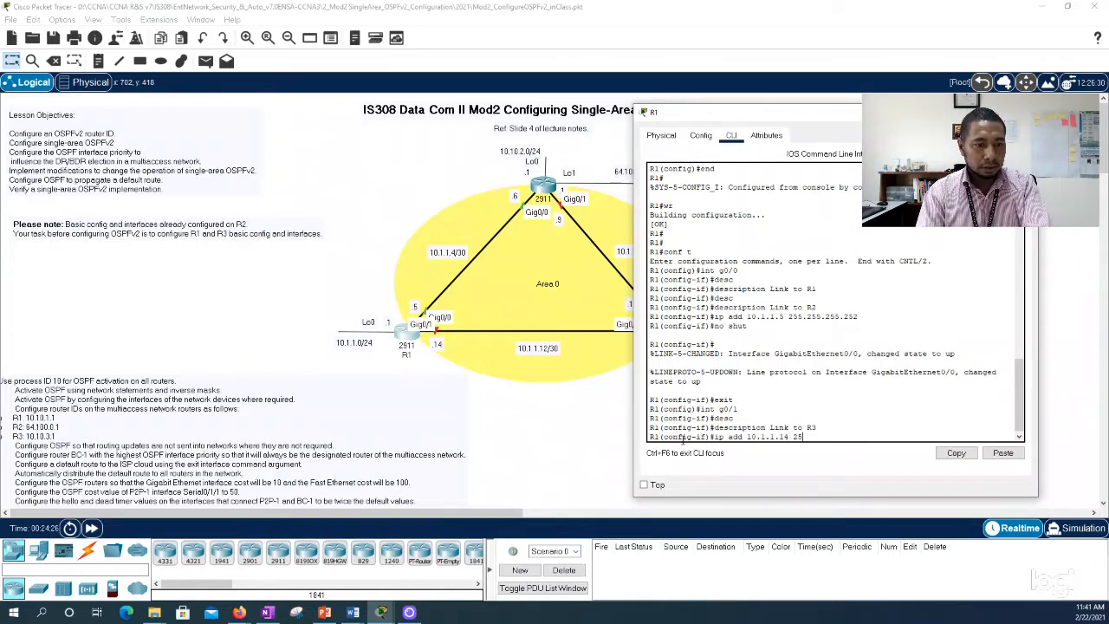
text(5.255.255.252)
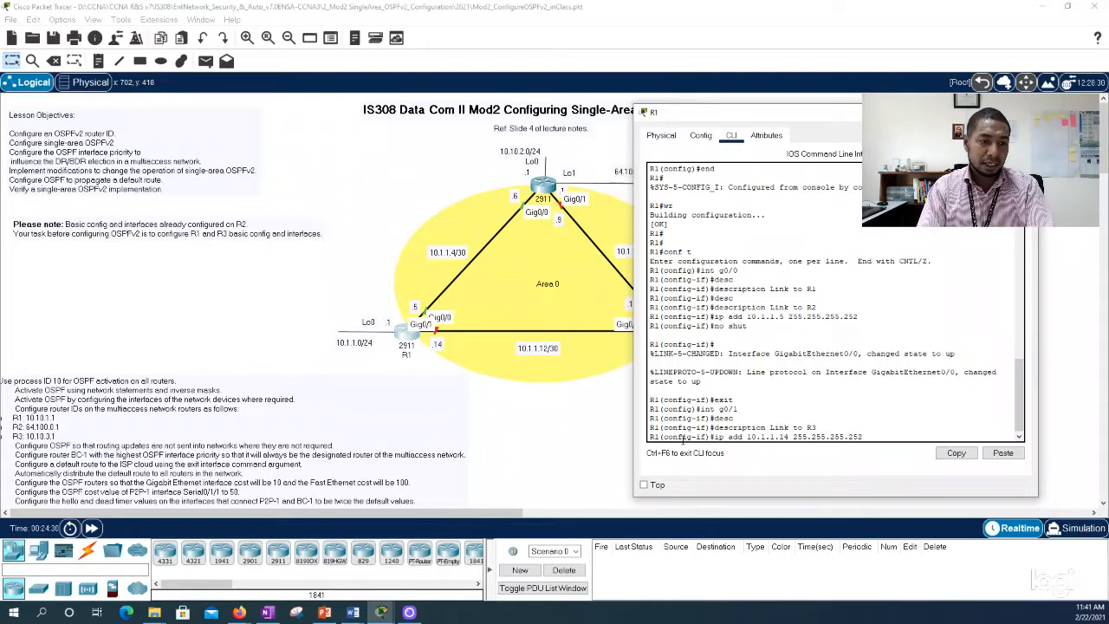
key(Return)
text(no shut)
key(Return)
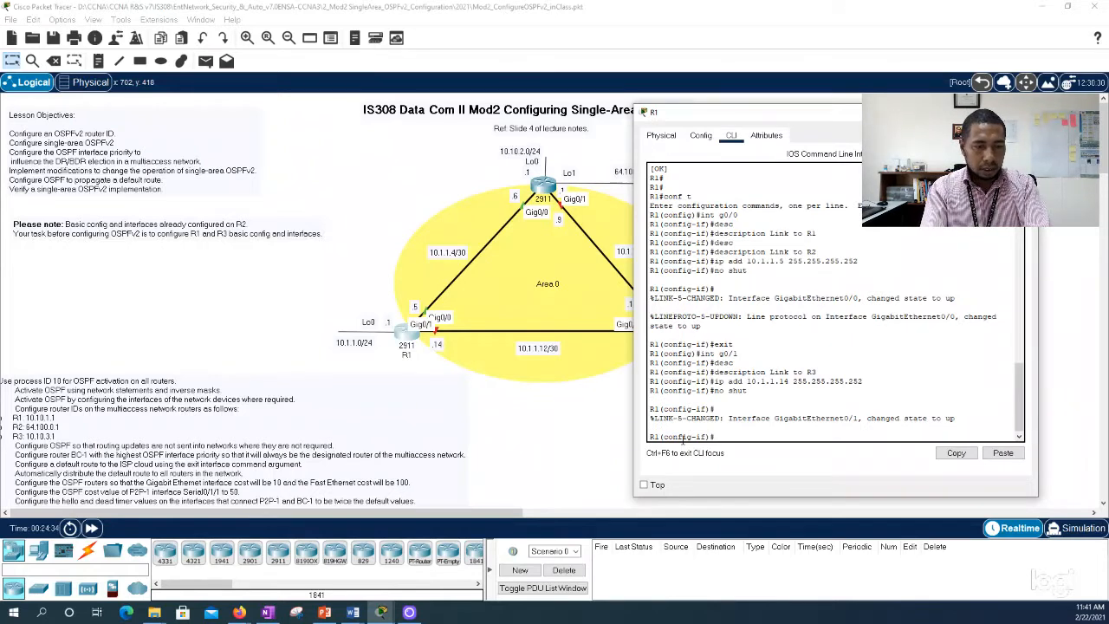
Step: Leave the g0/1 interface configuration on R1 and create loopback interface lo0
text(exit)
key(Return)
text(ig)#i)
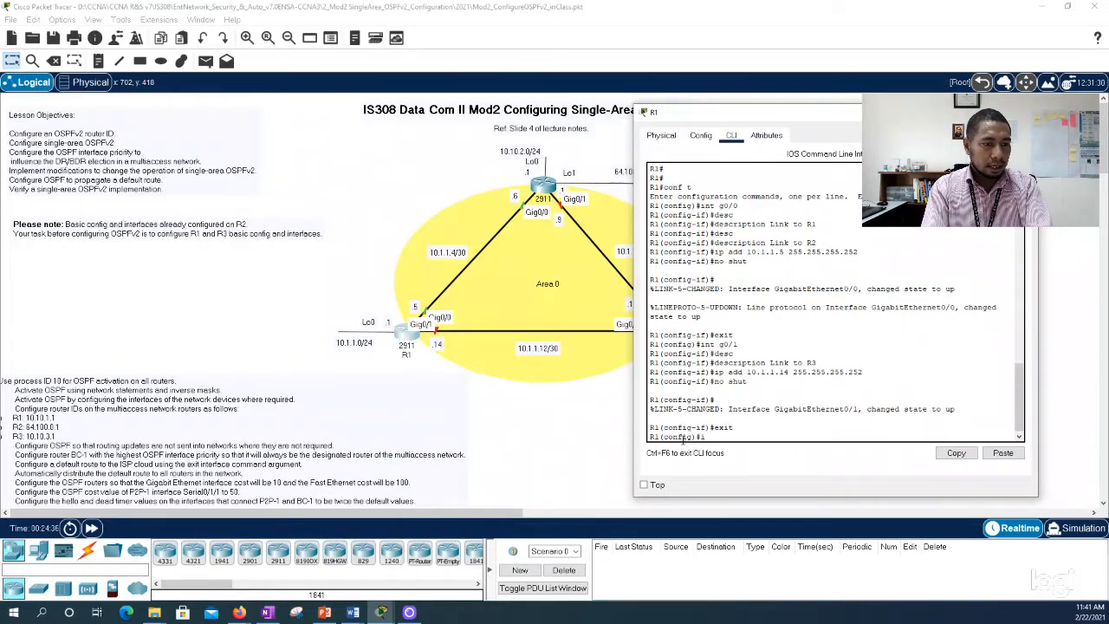
text(nt lo)
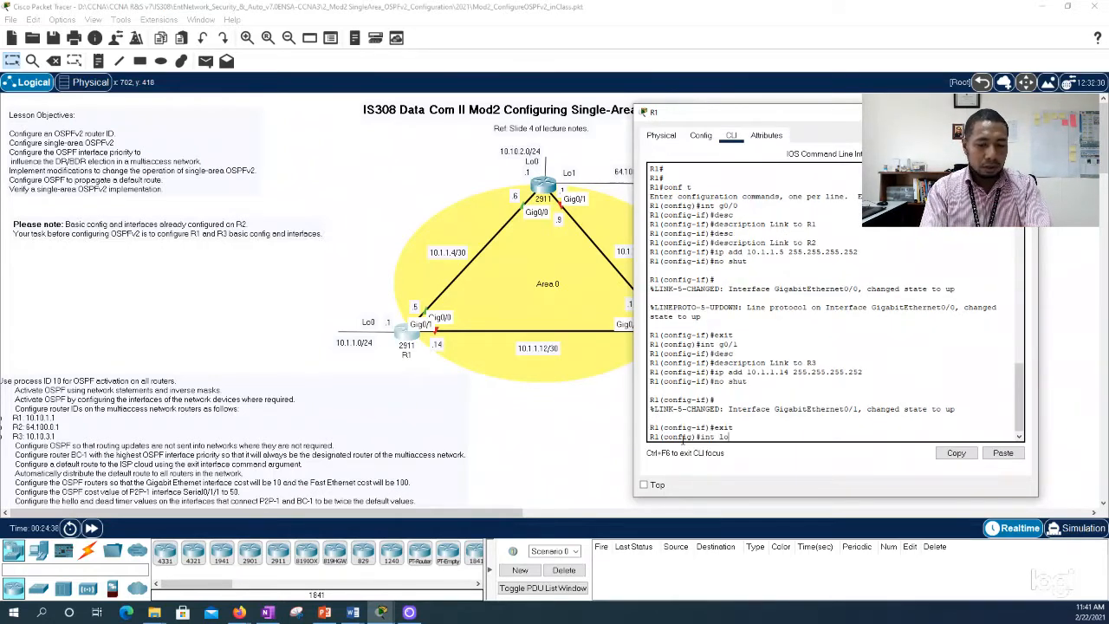
text(0)
key(Return)
key(Return)
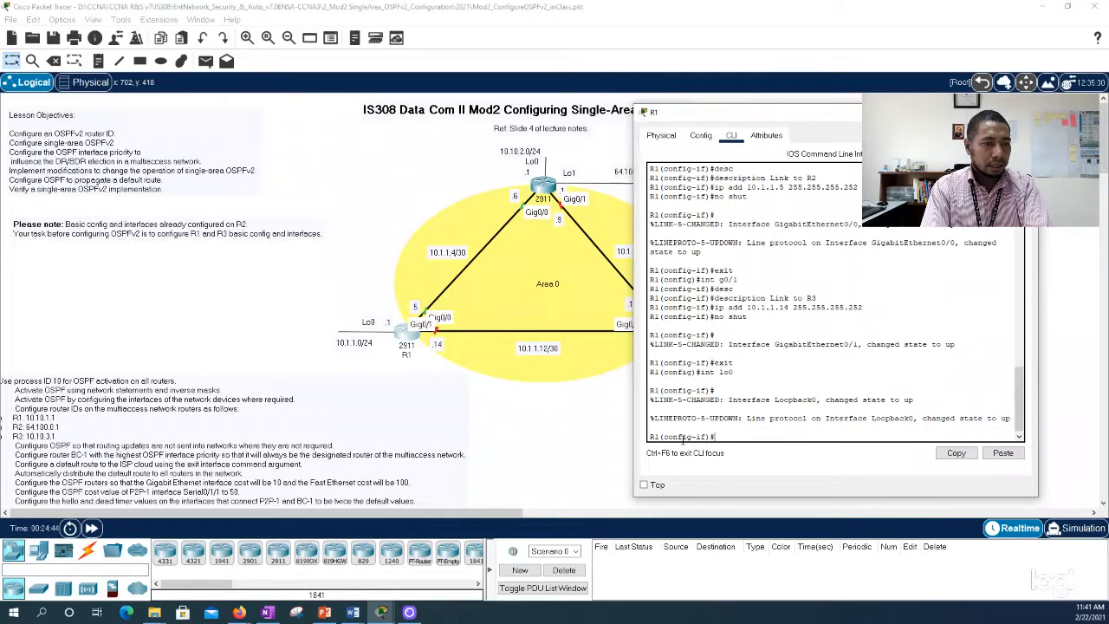
Step: Try to assign IP address 10.1.1.1 with subnet mask 255.255.255.0 to R1's lo0 interface
text(ip add 10.)
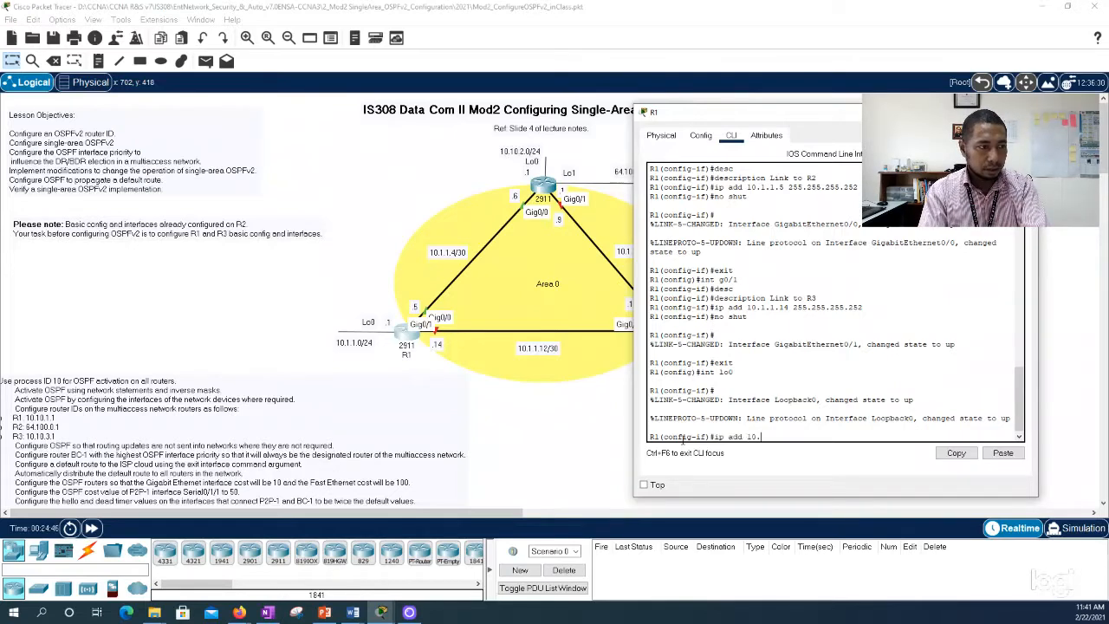
text(1.1.1)
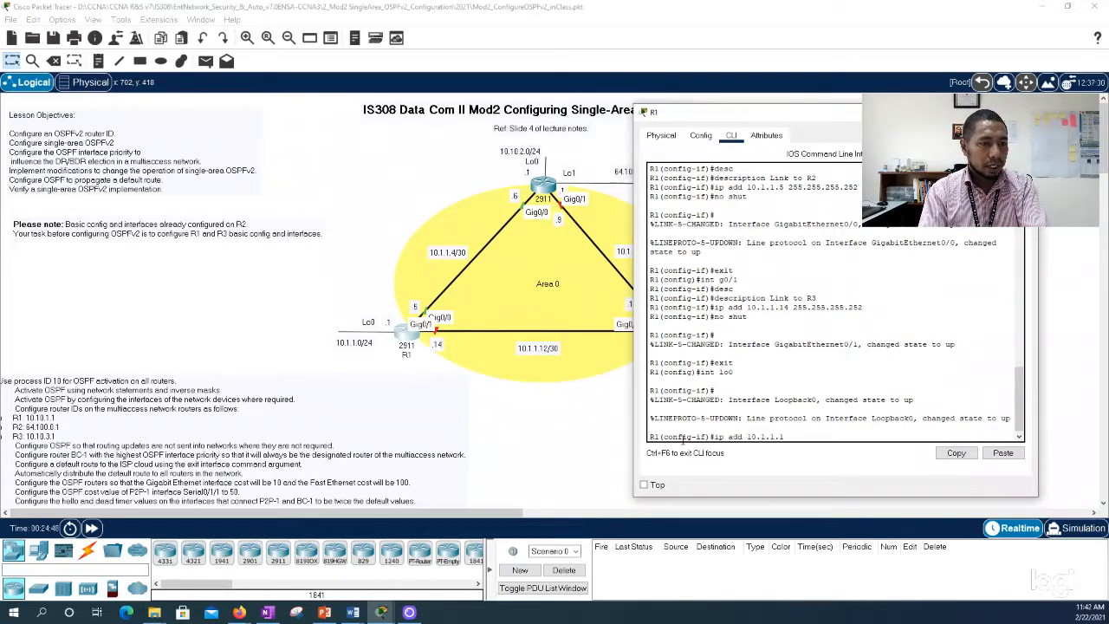
text( 255.255.255.0)
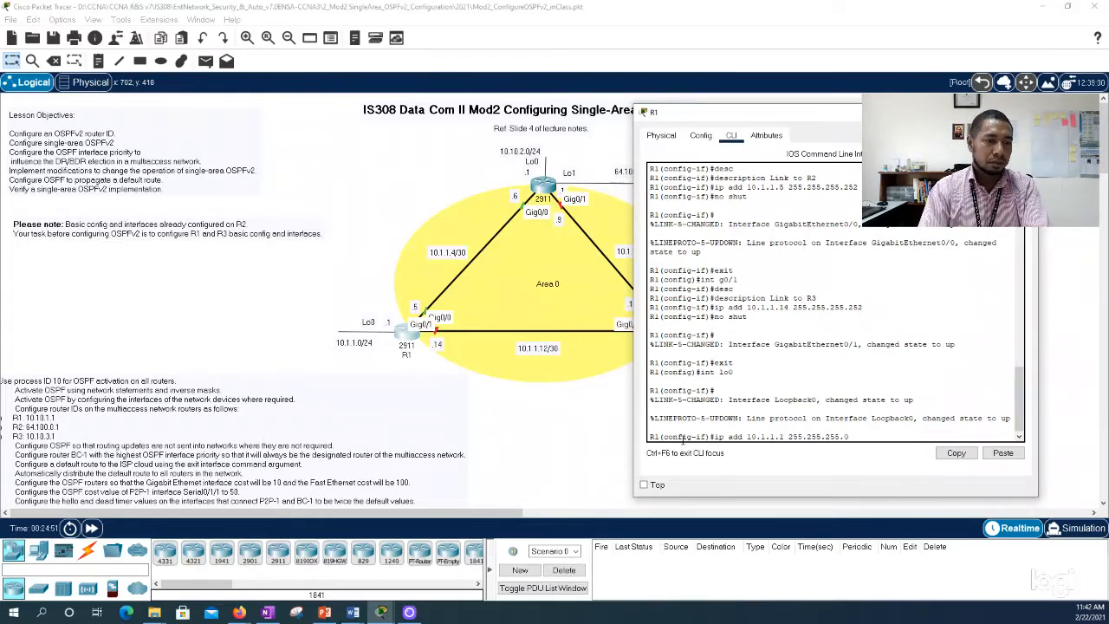
key(Return)
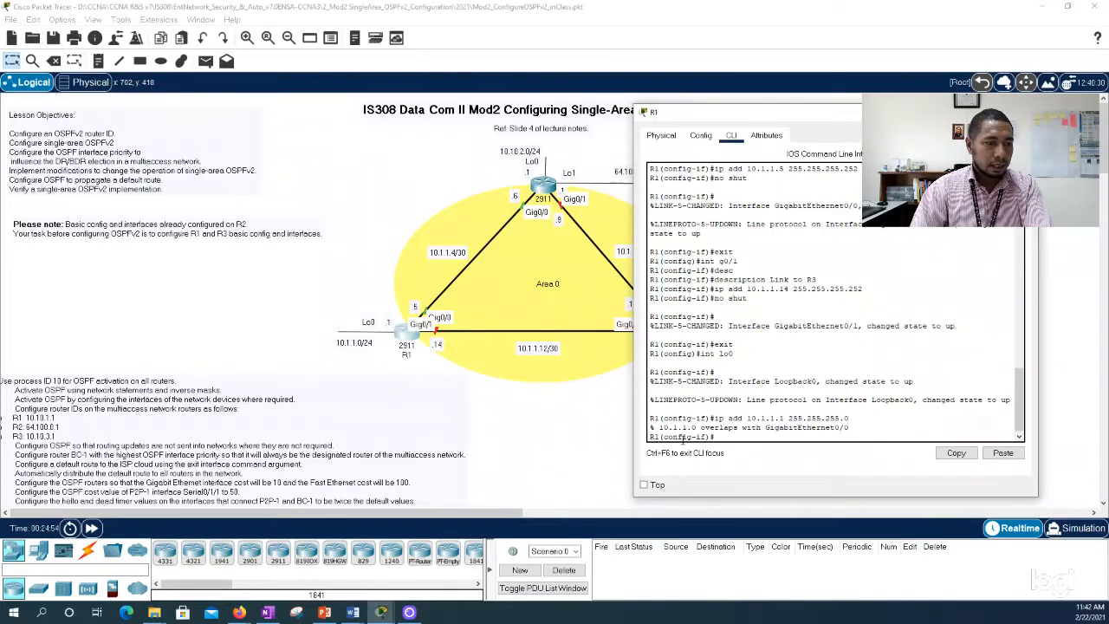
Step: Correct the network label beside R1's Lo0 link in the topology to 10.10.1.0/24
double_click(348, 343)
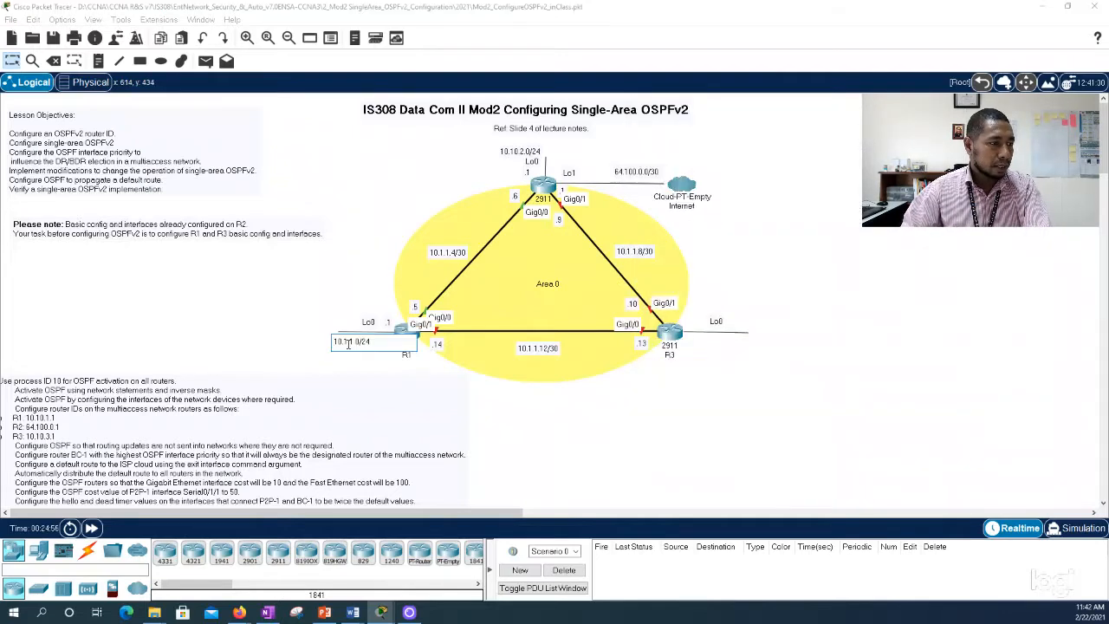
text(0)
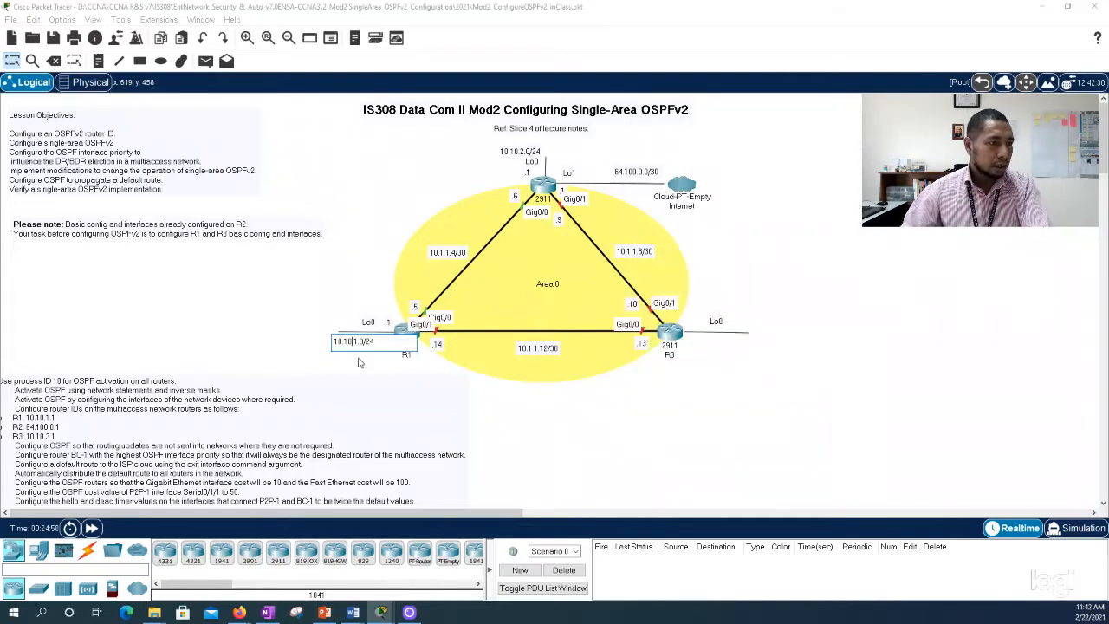
click(298, 340)
Step: Return to R1's command line and assign IP address 10.10.1.1 with subnet mask 255.255.255.0 to the lo0 interface
click(404, 338)
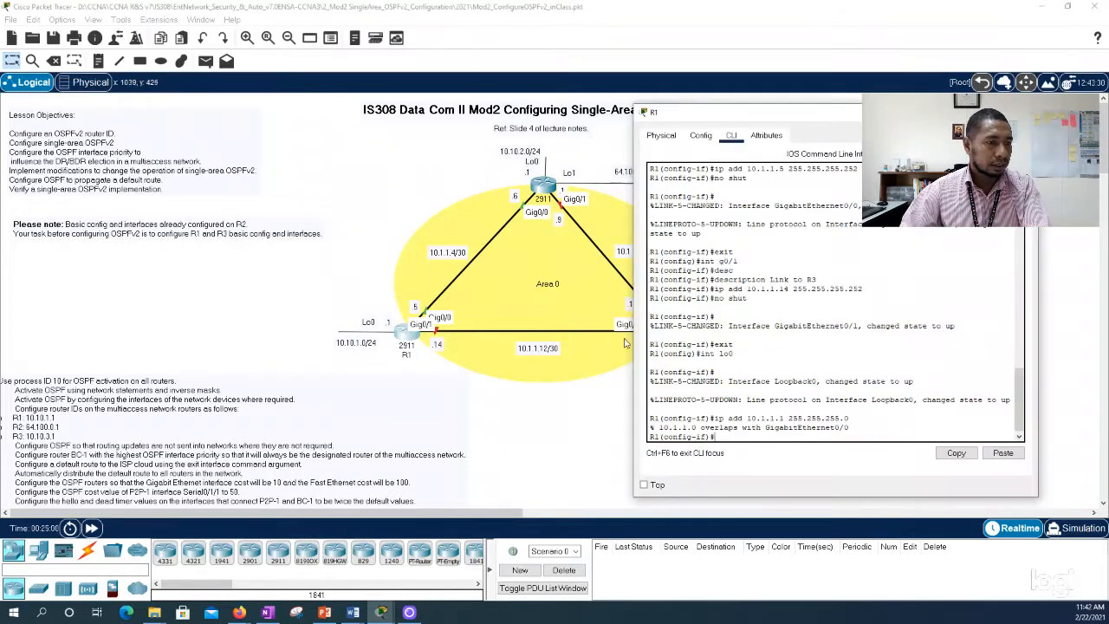
key(Up)
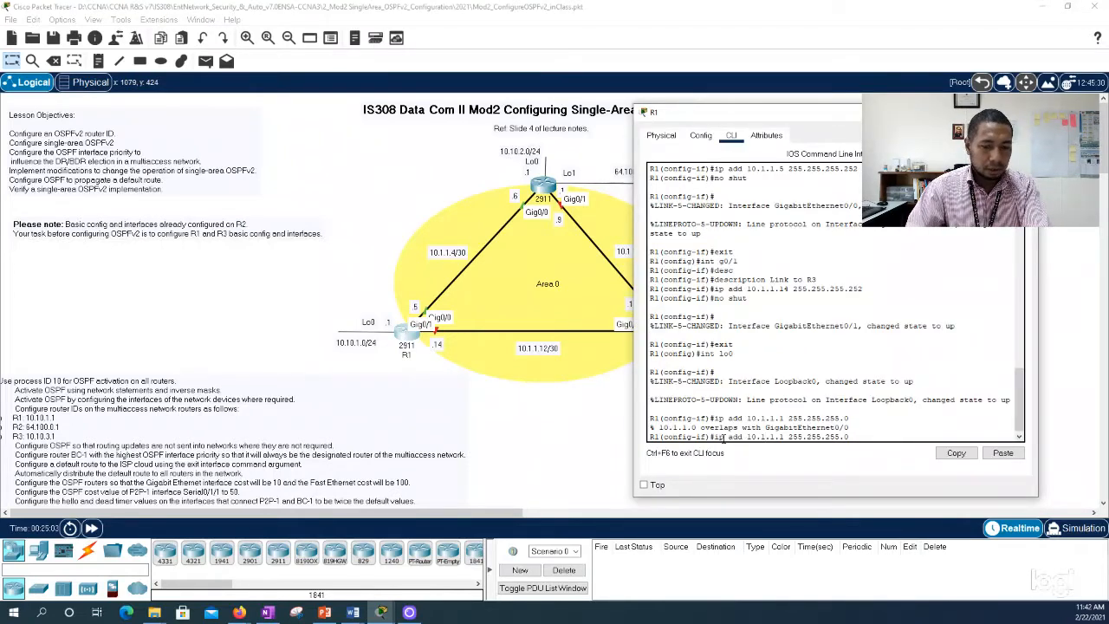
text(0)
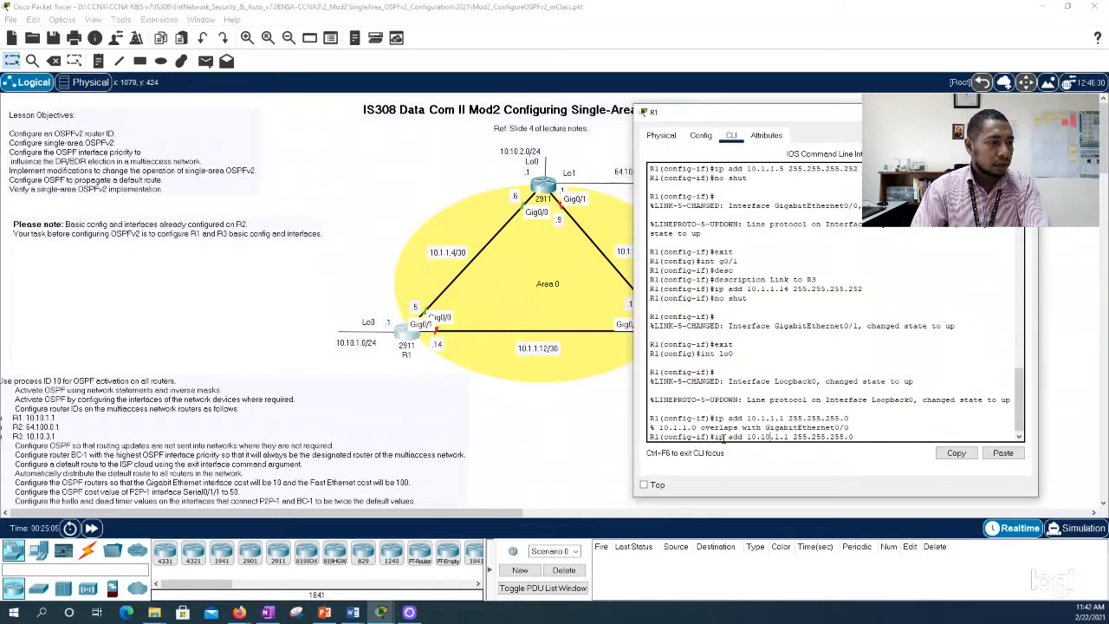
key(Return)
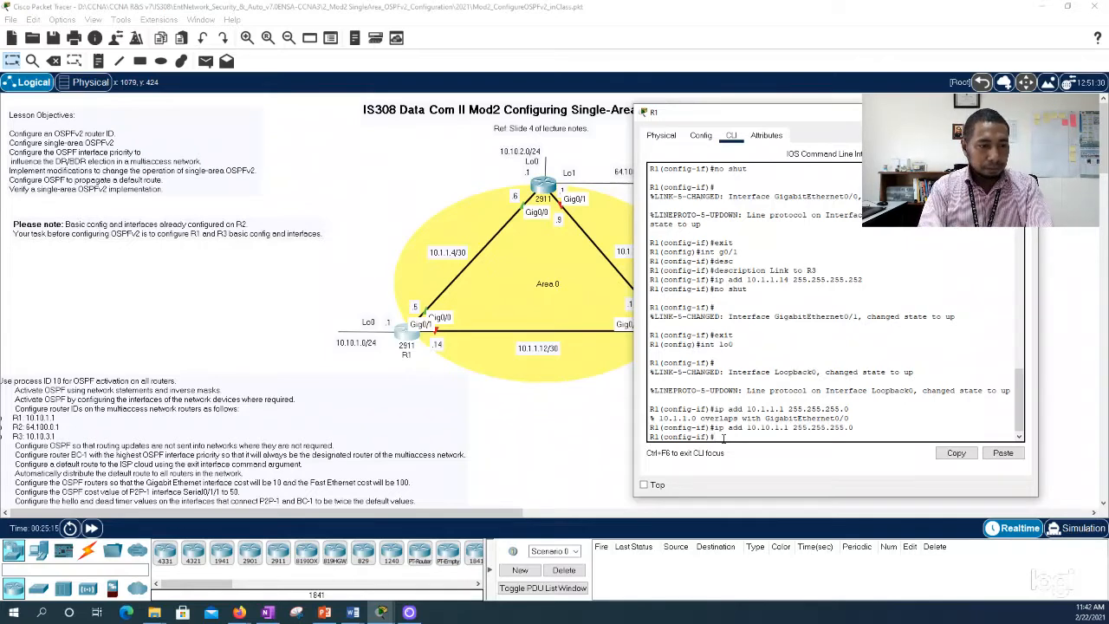
Step: End configuration mode on R1, save the configuration with wr, and close the router's window
text(end)
key(Return)
text(wr)
key(Return)
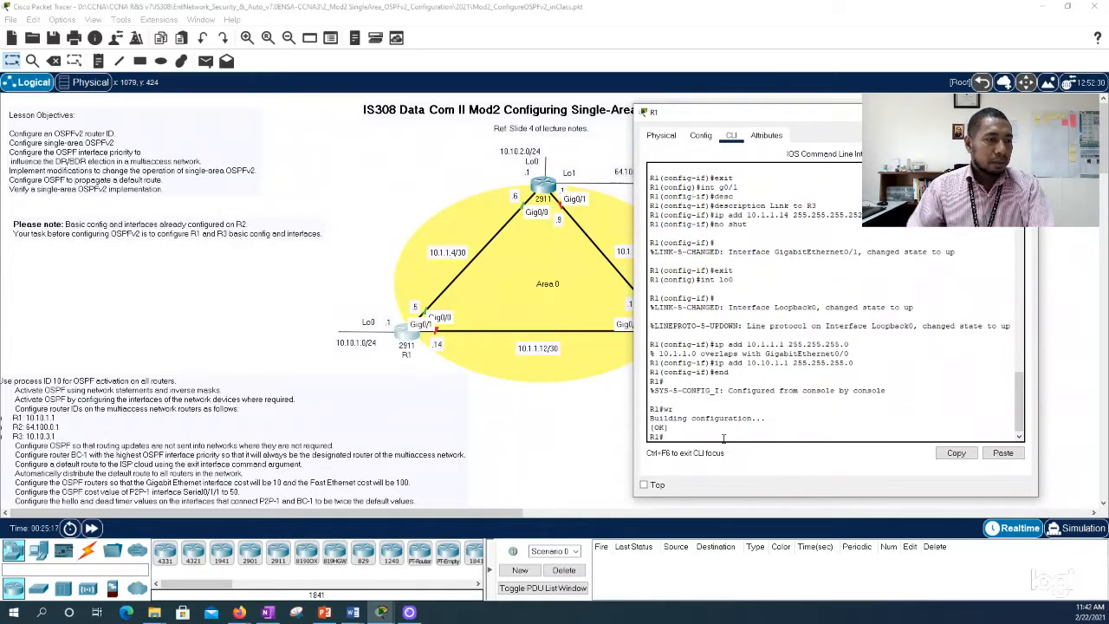
click(1026, 111)
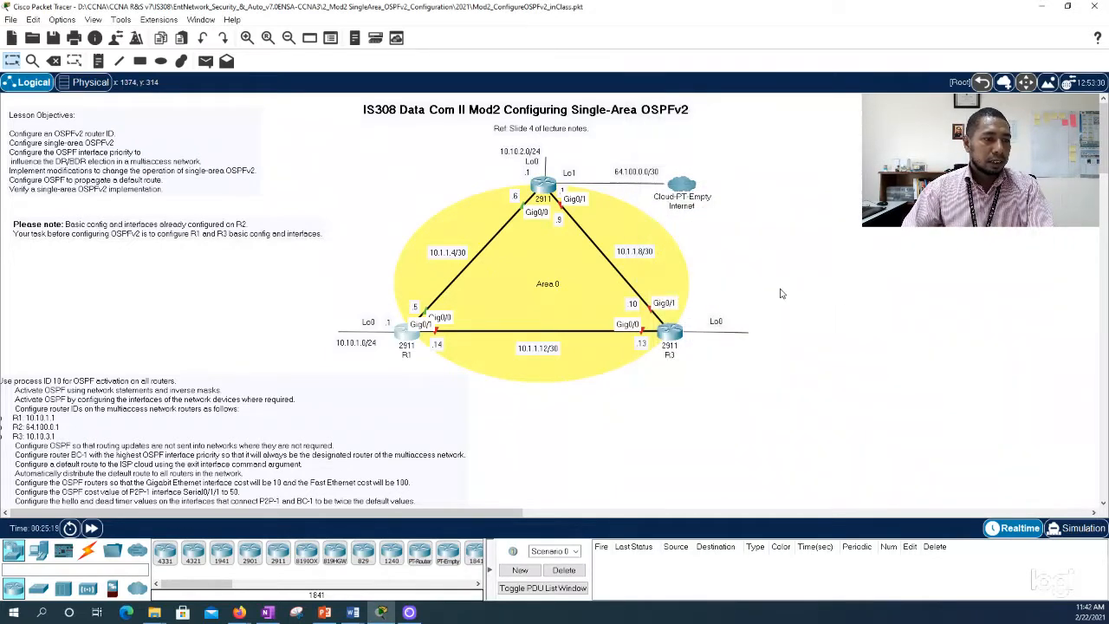
Step: Open R3's command line, place its window clear of R3 in the topology, and enter global configuration mode
click(667, 334)
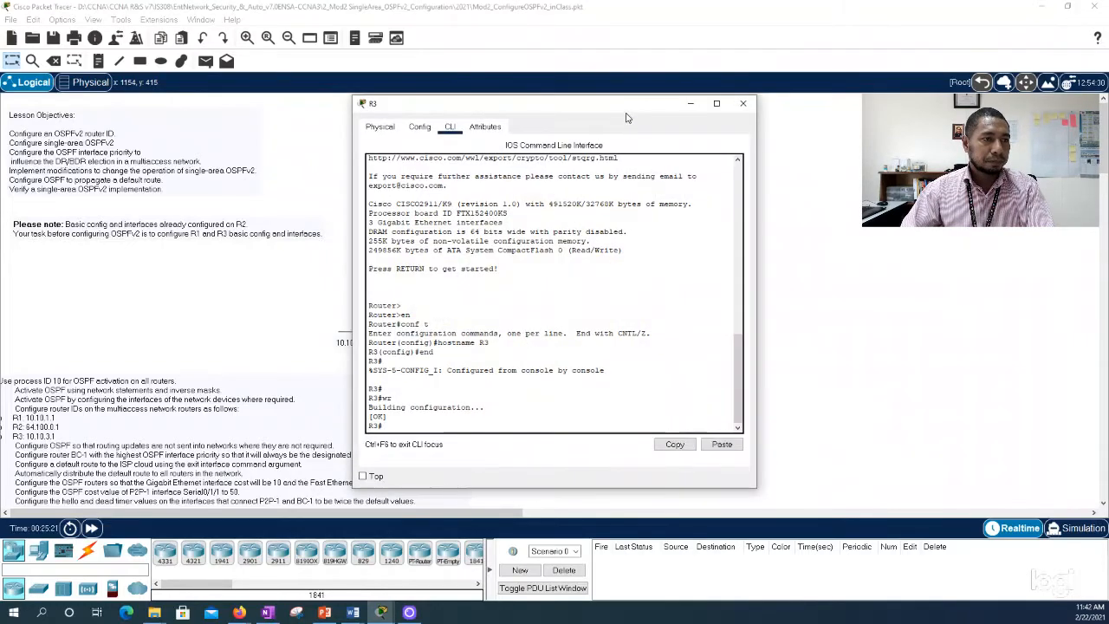
drag(659, 103, 963, 99)
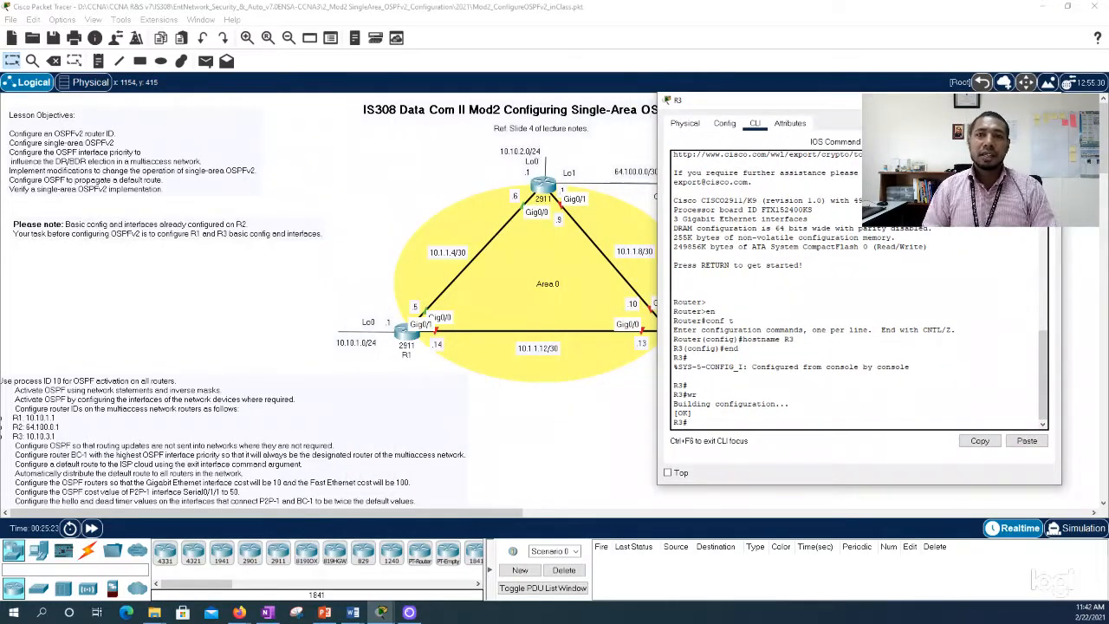
drag(887, 109, 259, 81)
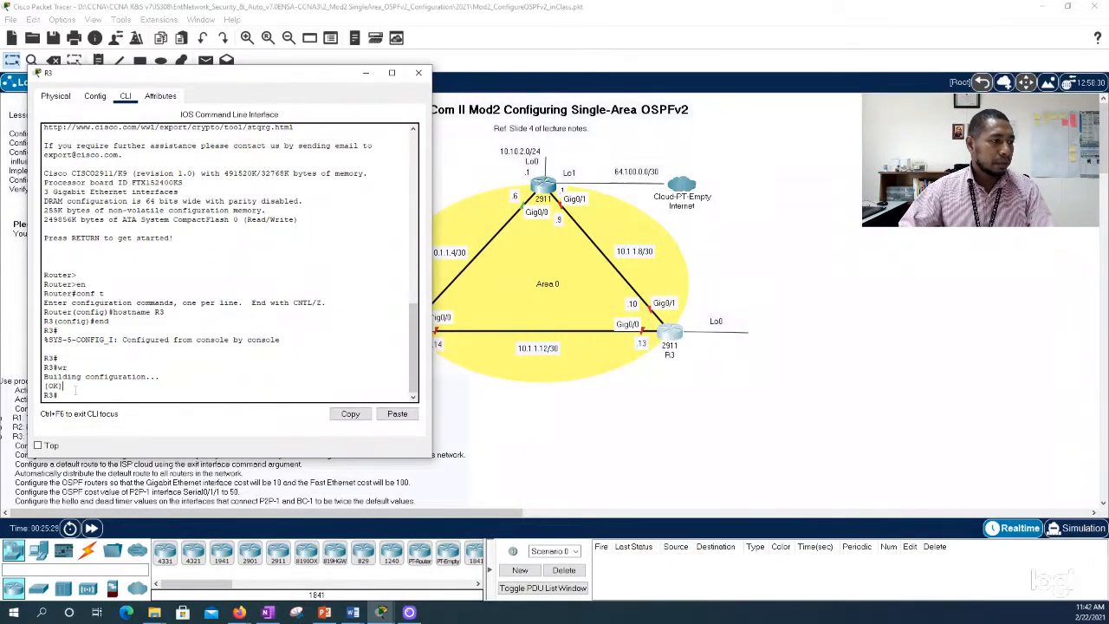
text(conf t)
key(Return)
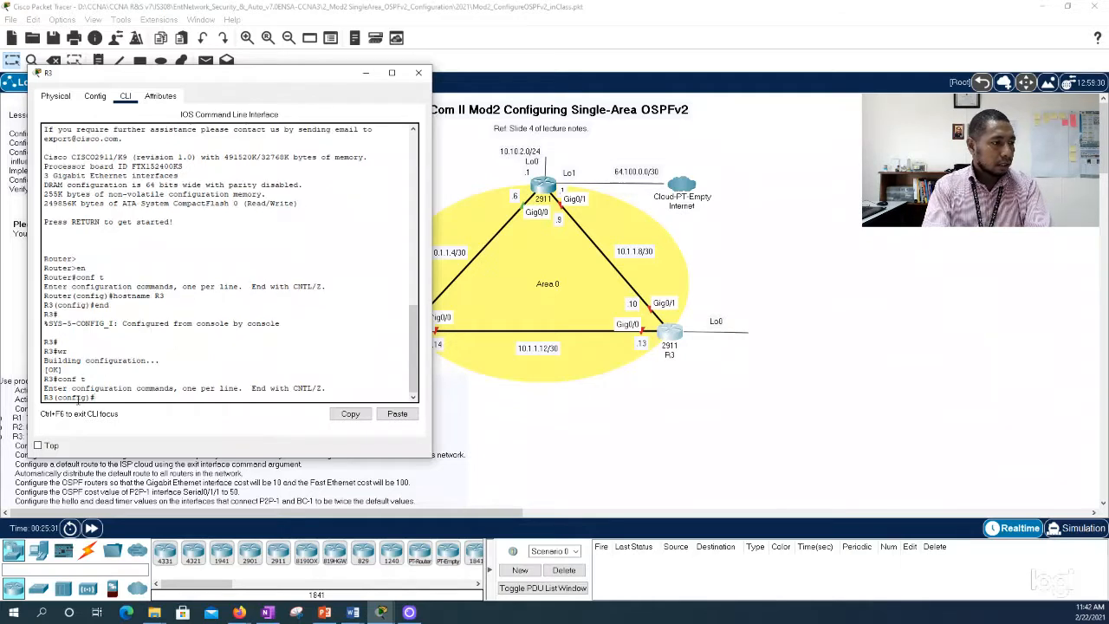
Step: Enter interface configuration for g0/1 on R3 and set its description to "Link to R2"
text(int g0)
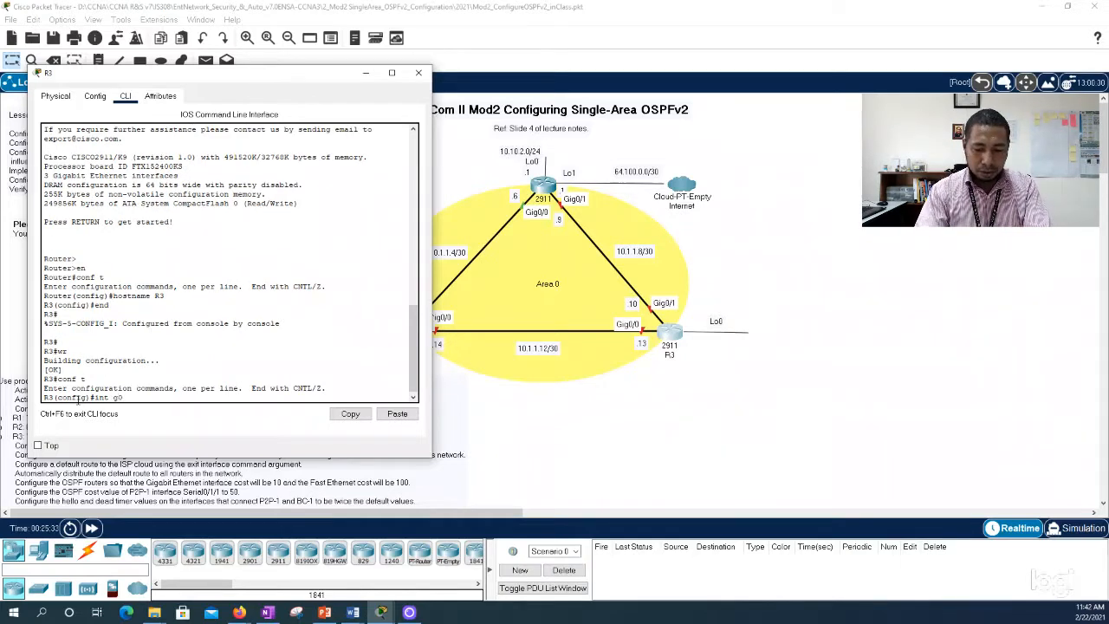
text(/1)
key(Return)
text(ig-if)#i)
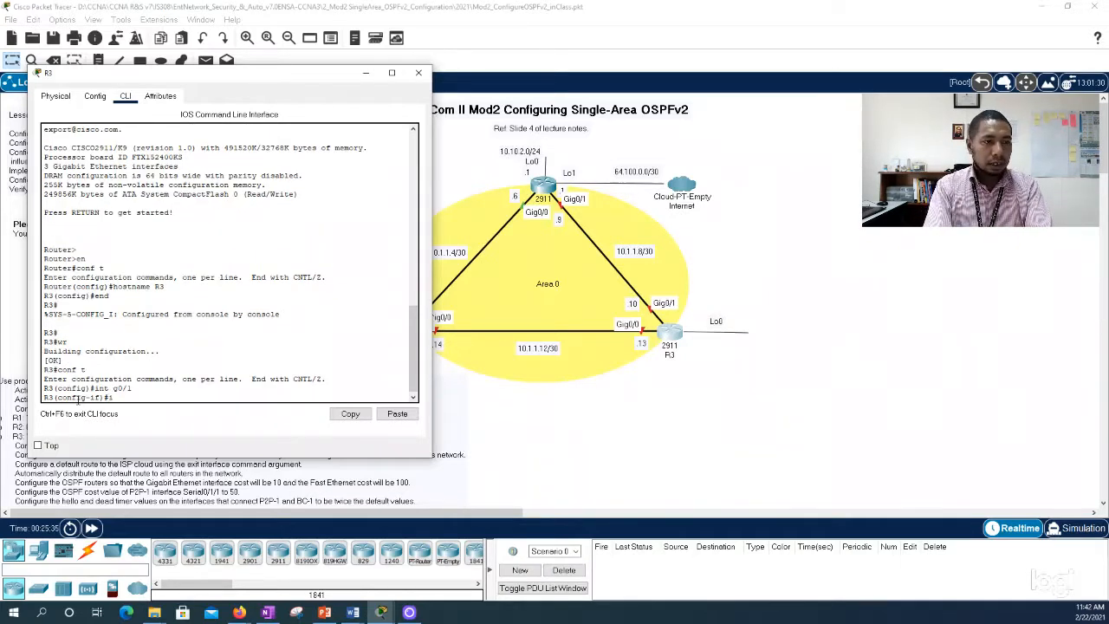
text(p aes)
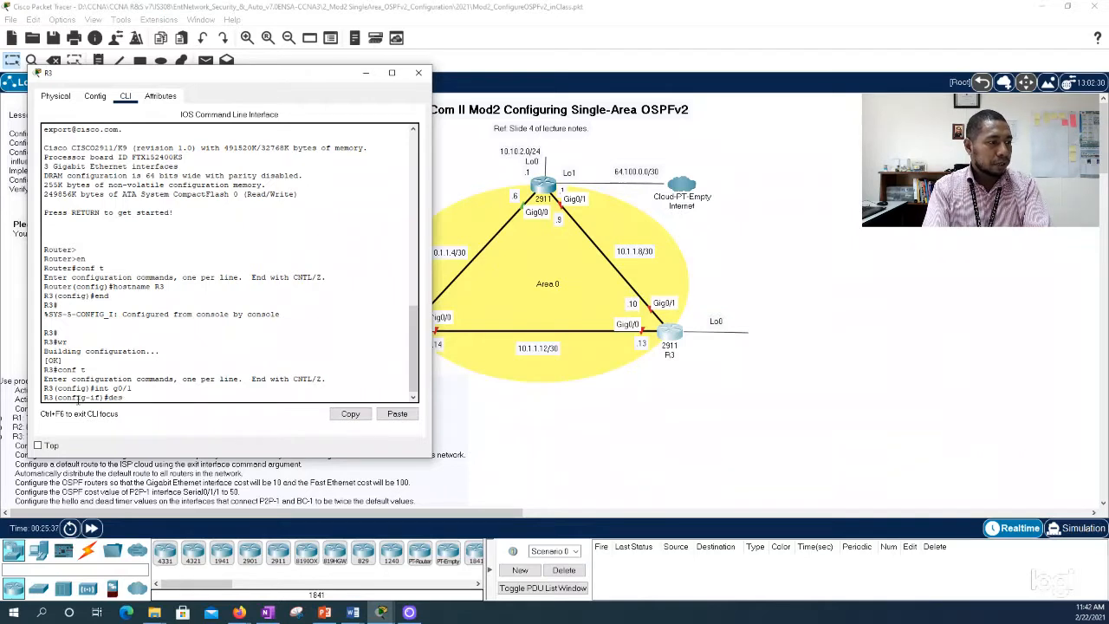
text(cription)
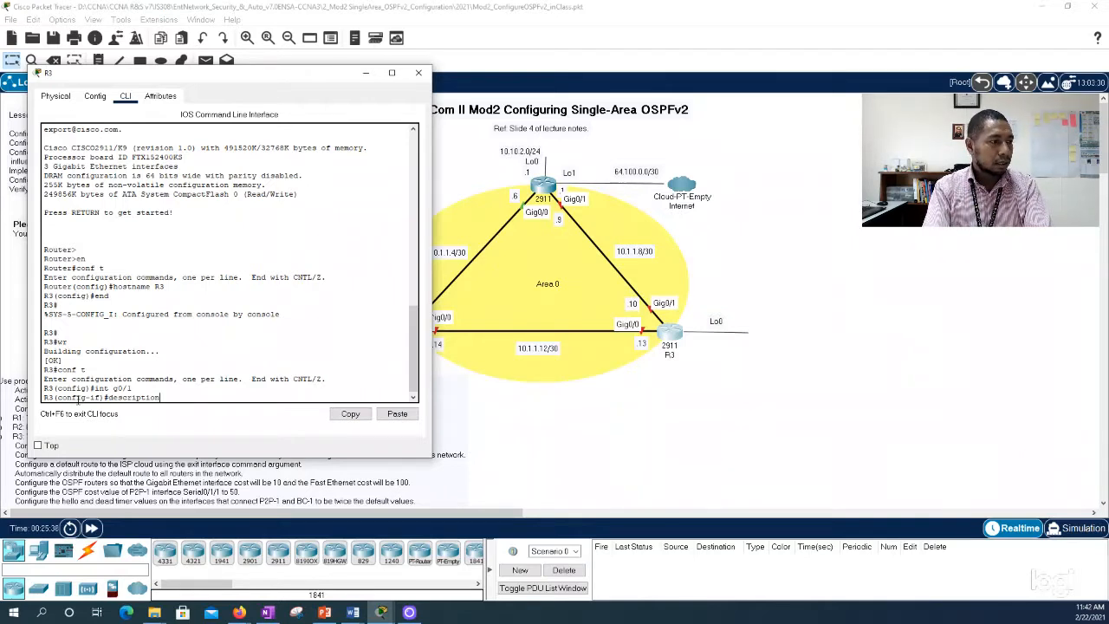
text( Link t)
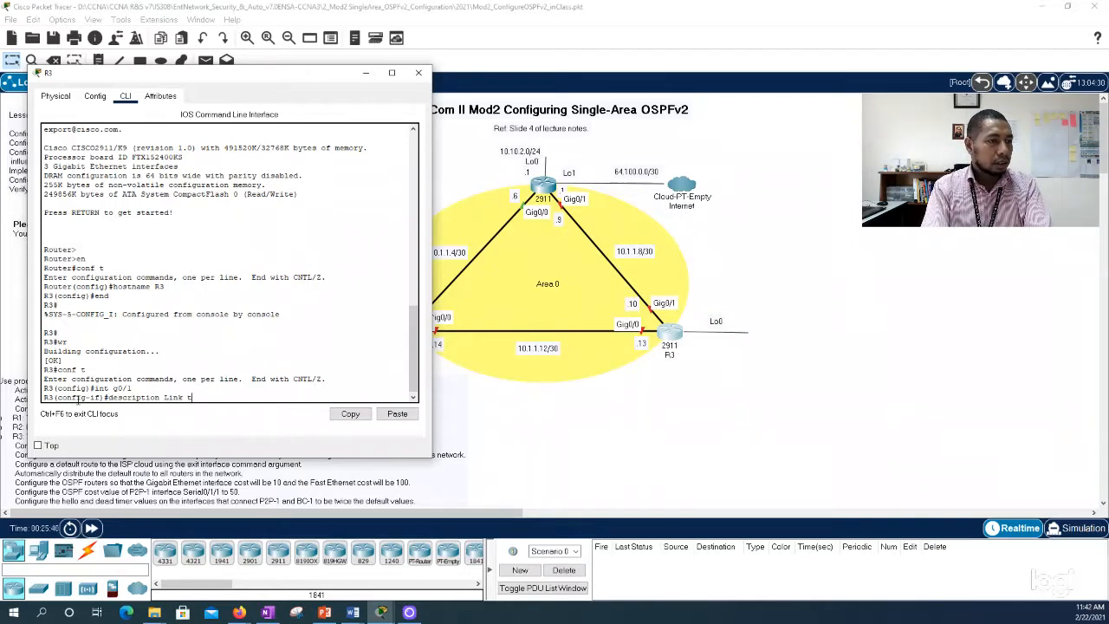
text(o R2)
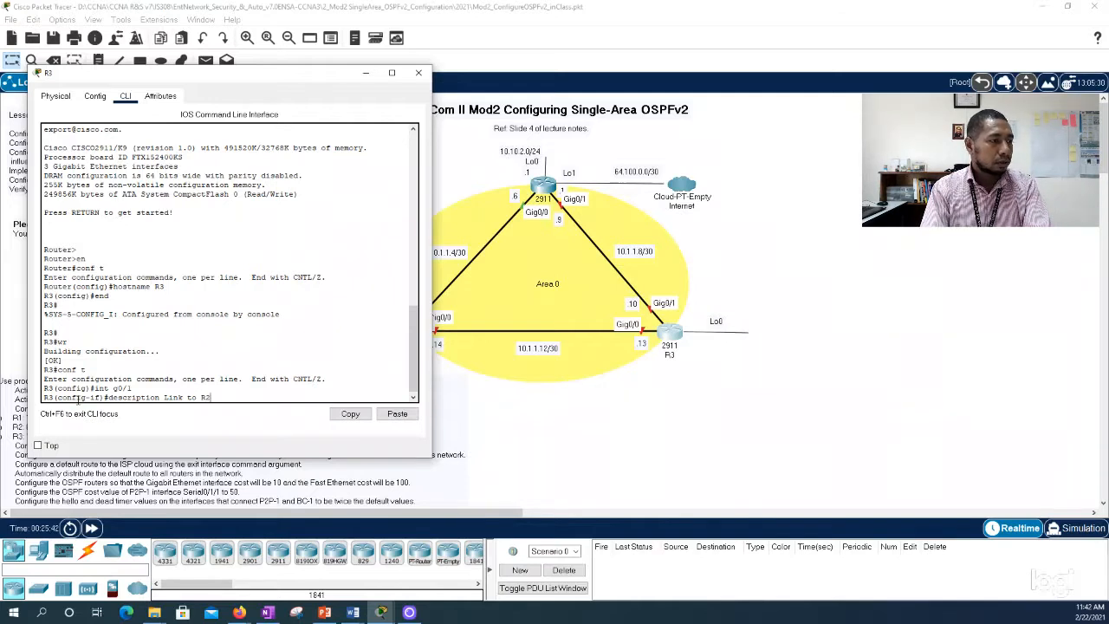
key(Return)
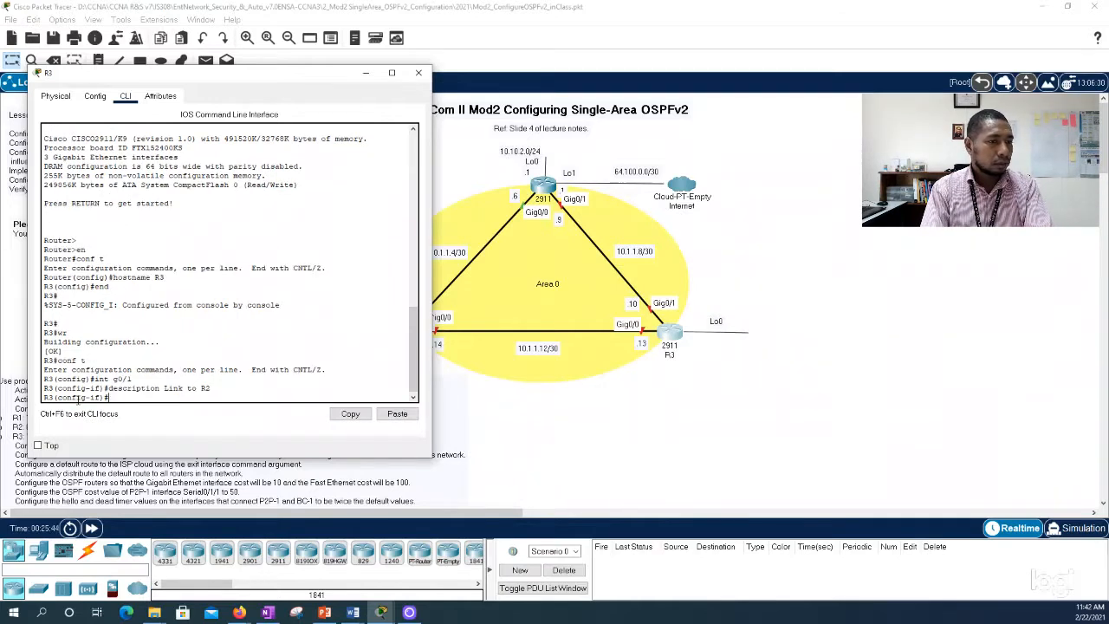
Step: Assign IP address 10.1.1.10 with subnet mask 255.255.255.252 to R3's g0/1 interface and enable it with no shut
text(ip add)
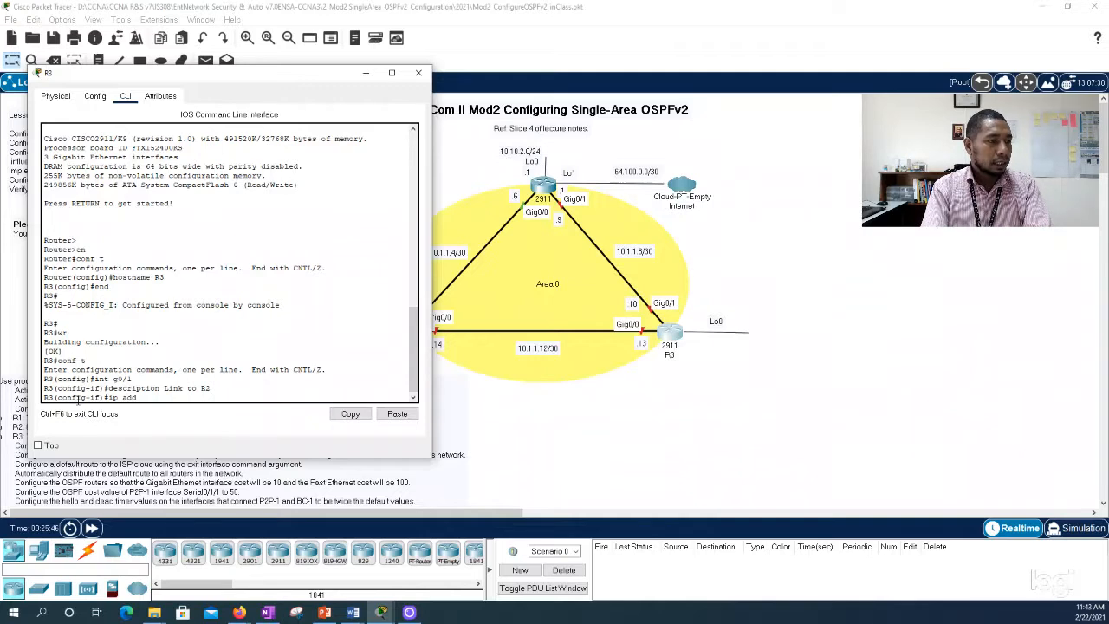
text( 10.1)
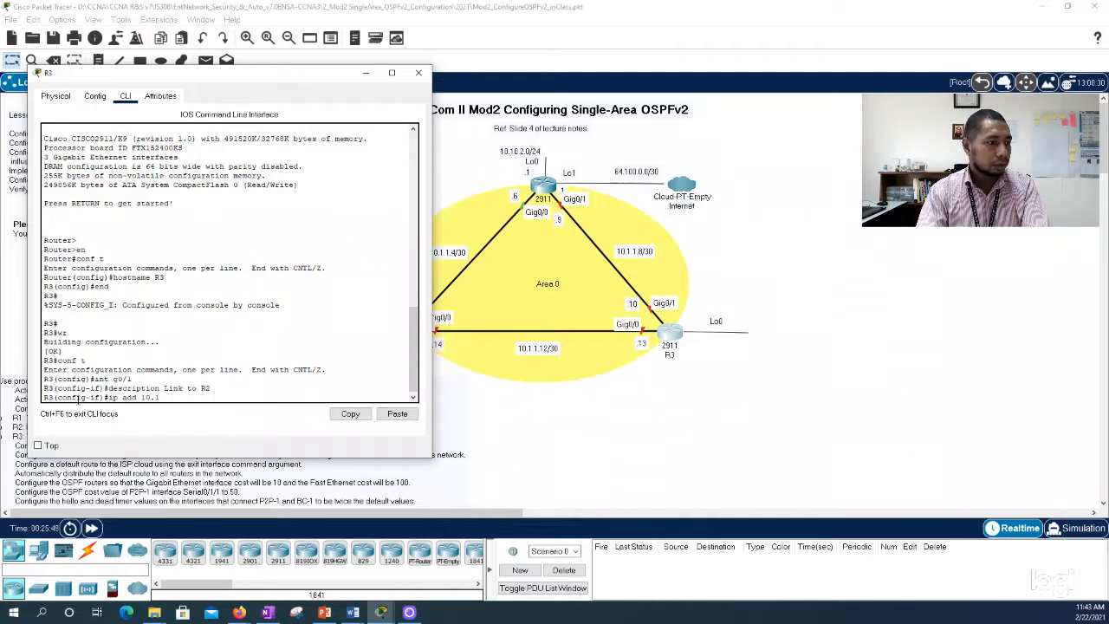
text(.1.)
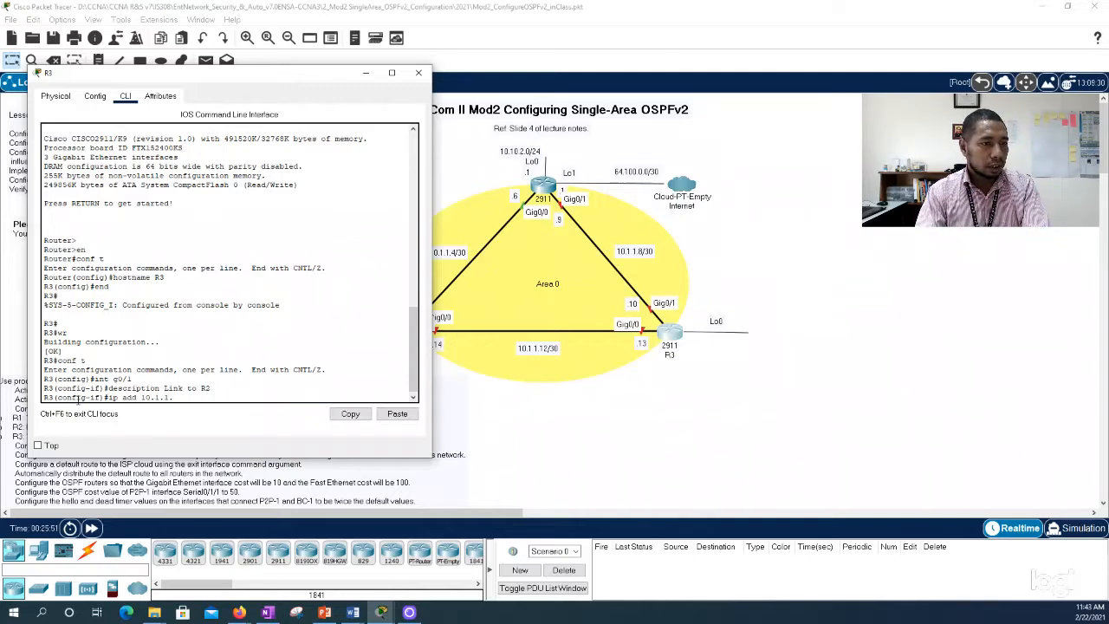
text(10 255.255.25)
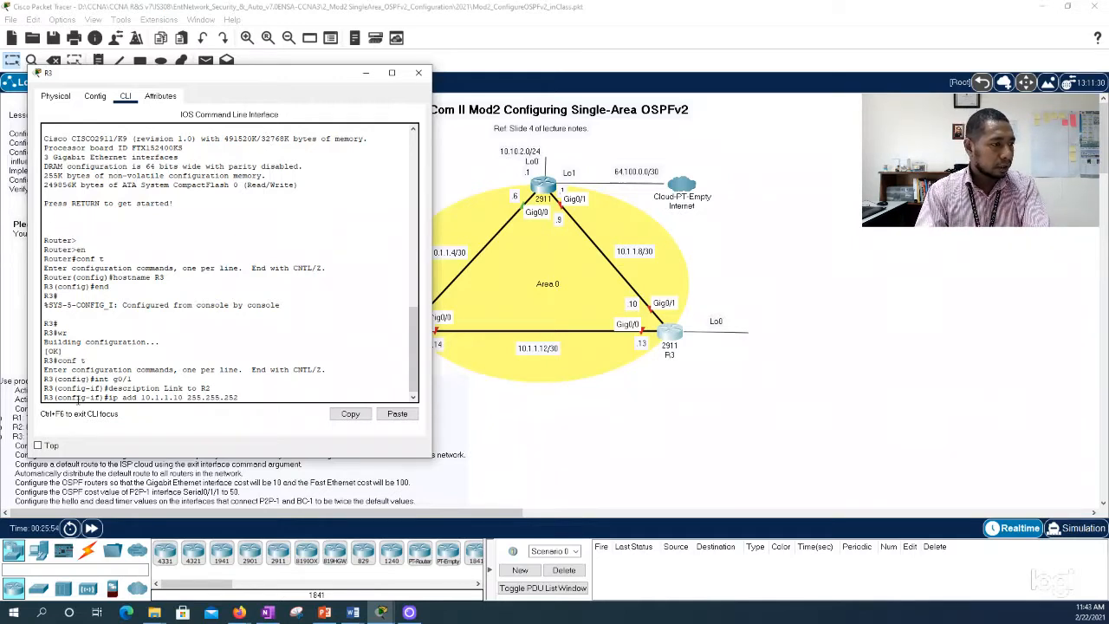
text(5.252)
key(Return)
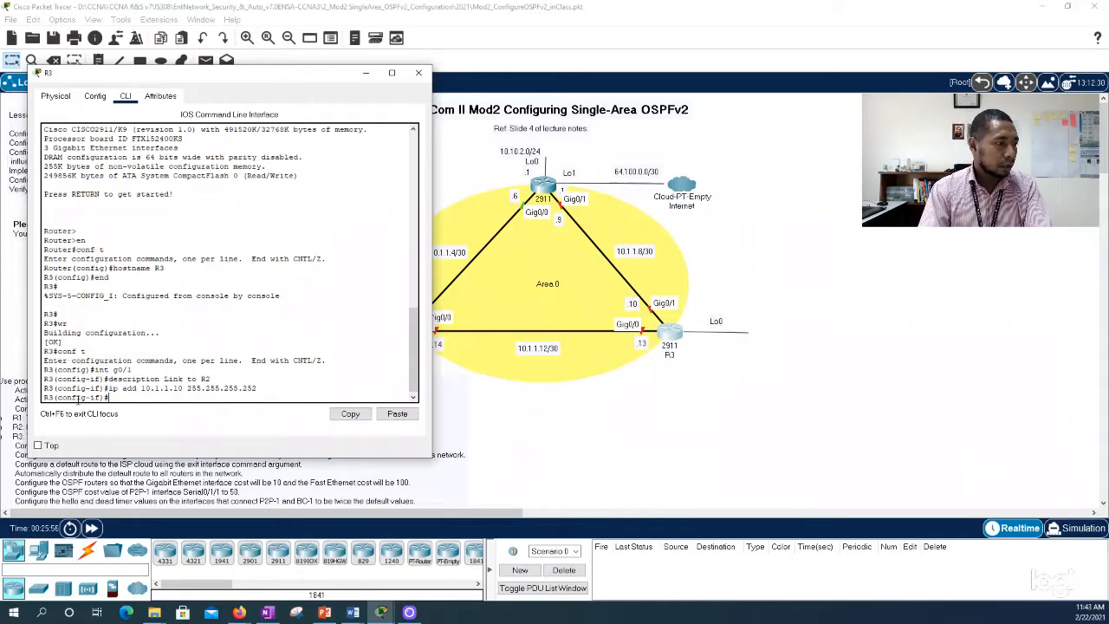
text(no shut)
key(Return)
key(Return)
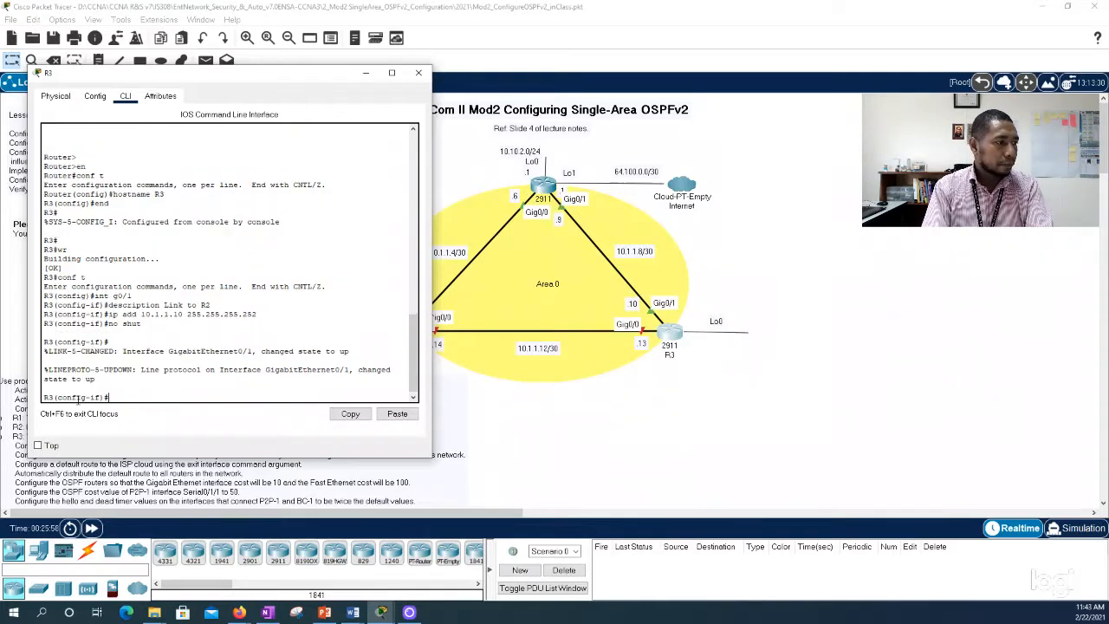
Step: Leave g0/1, enter interface configuration for g0/0 on R3 and set its description to "Link to R1"
text(exit)
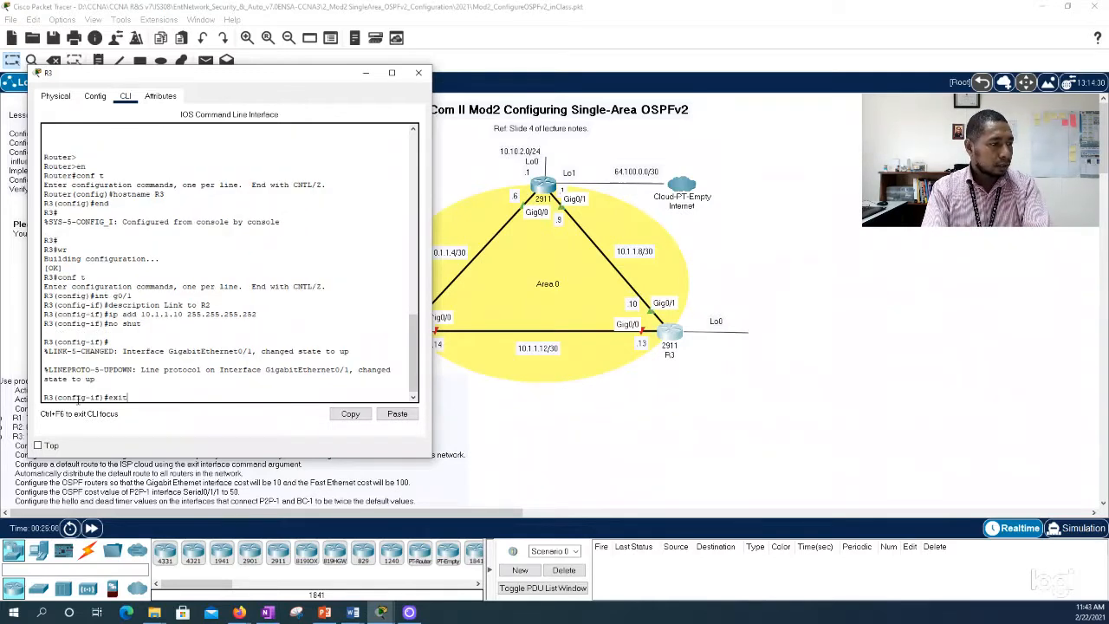
key(Return)
text(int g0)
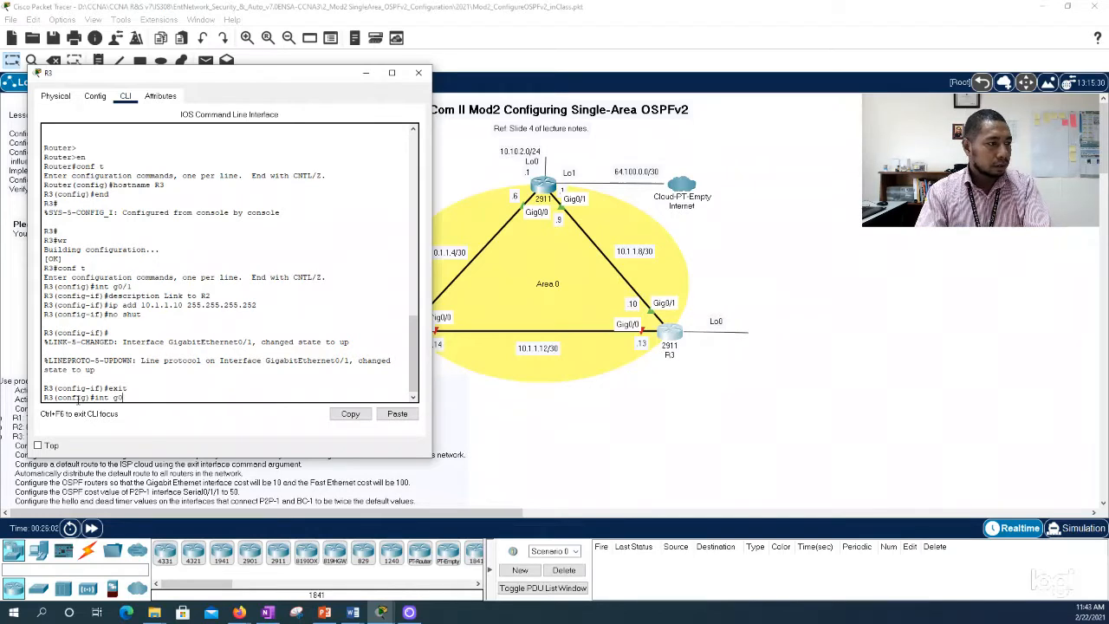
text(/0)
key(Return)
text(d)
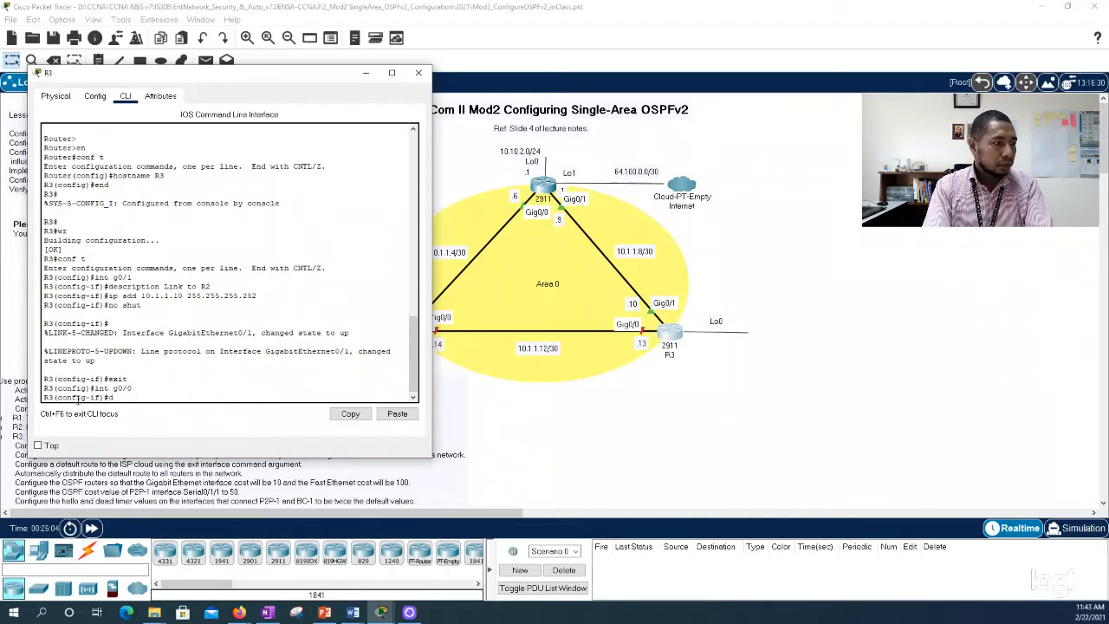
text(esc)
key(Tab)
text(Link)
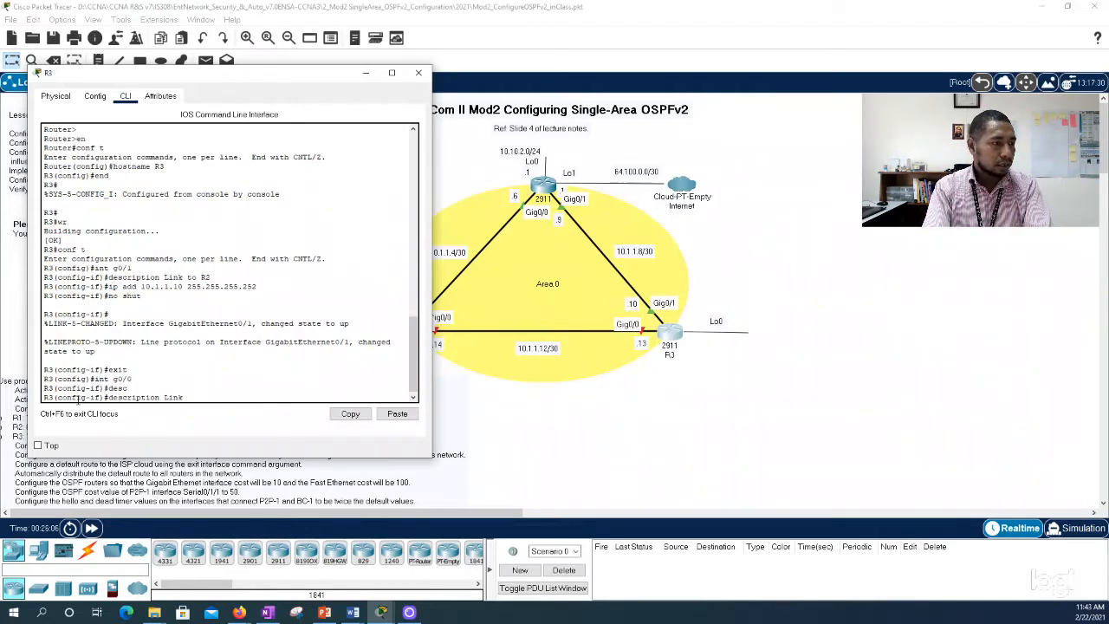
text( to R1)
key(Return)
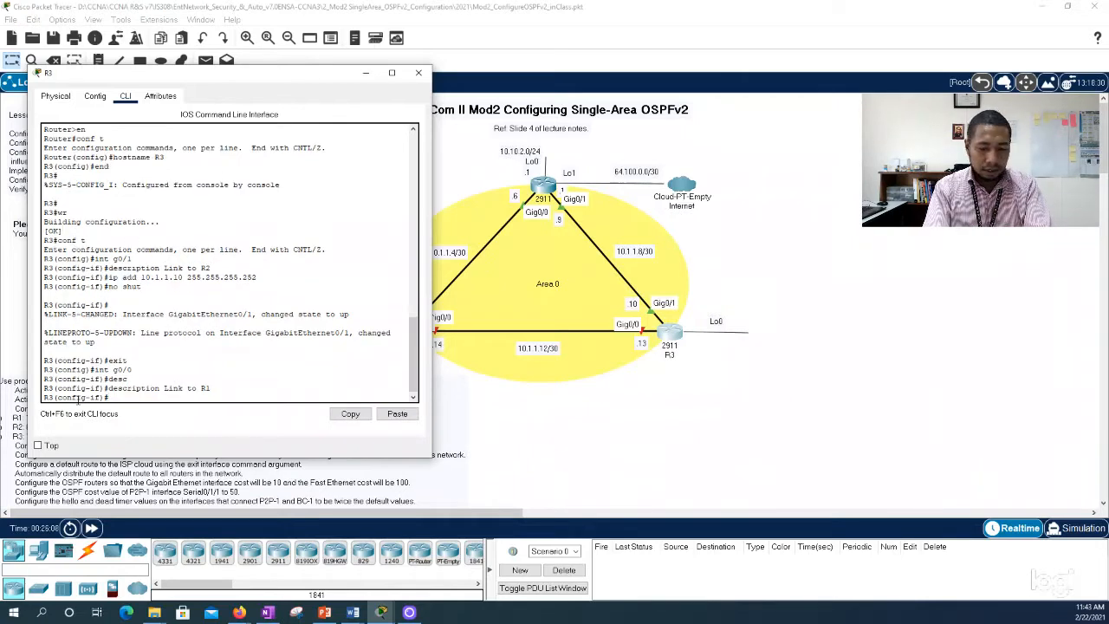
Step: Assign IP address 10.1.1.13 with subnet mask 255.255.255.252 to R3's g0/0 interface and enable it with no shut
text(ip add)
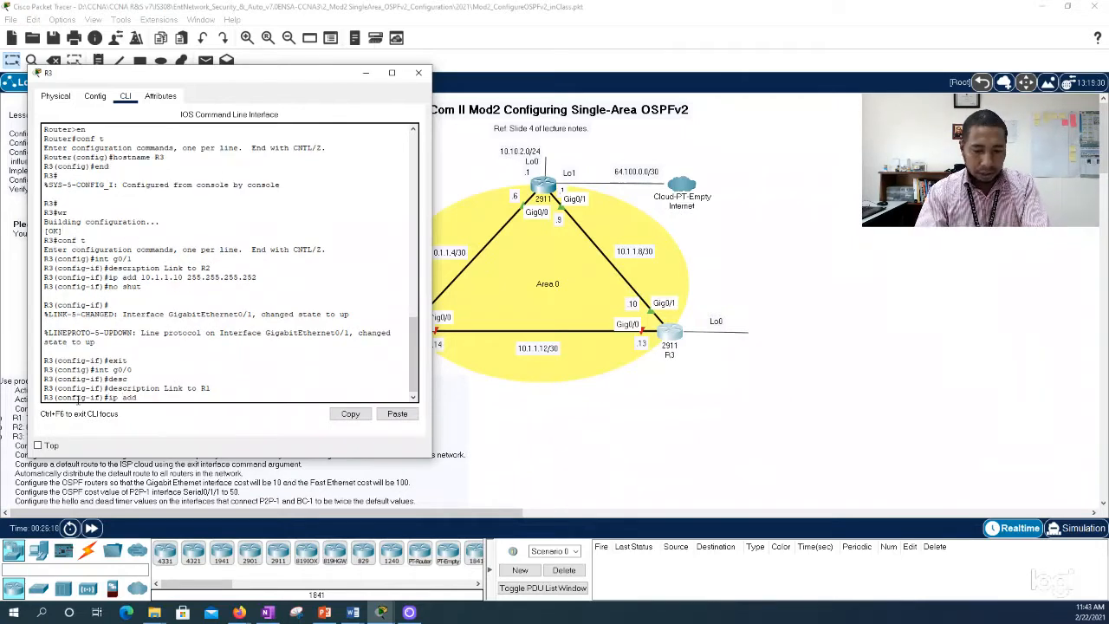
text( 10.1.)
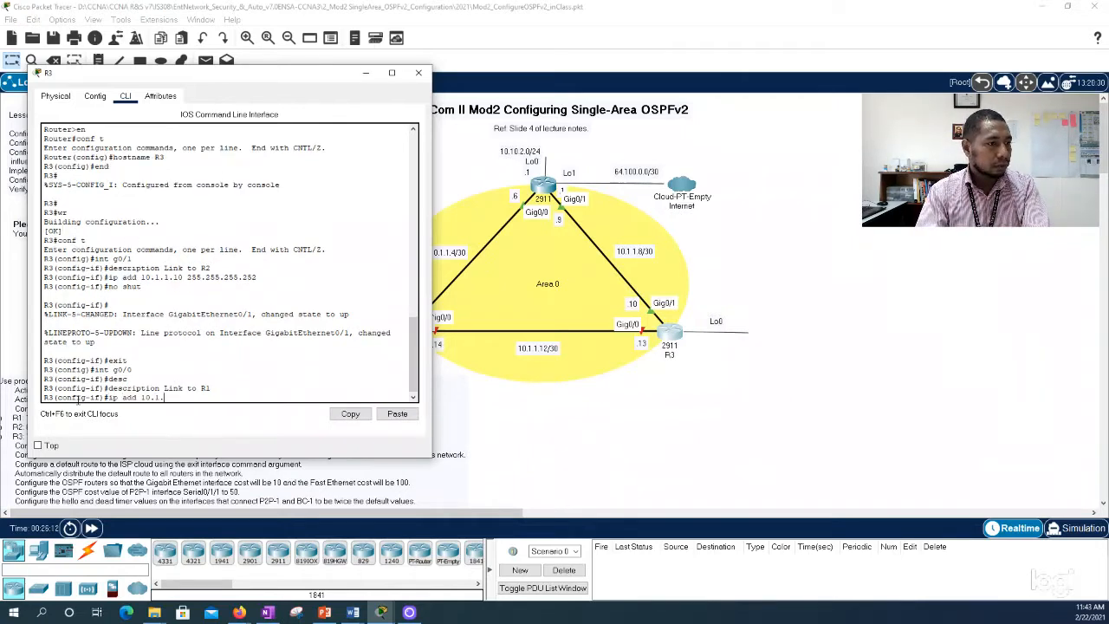
text(1.13)
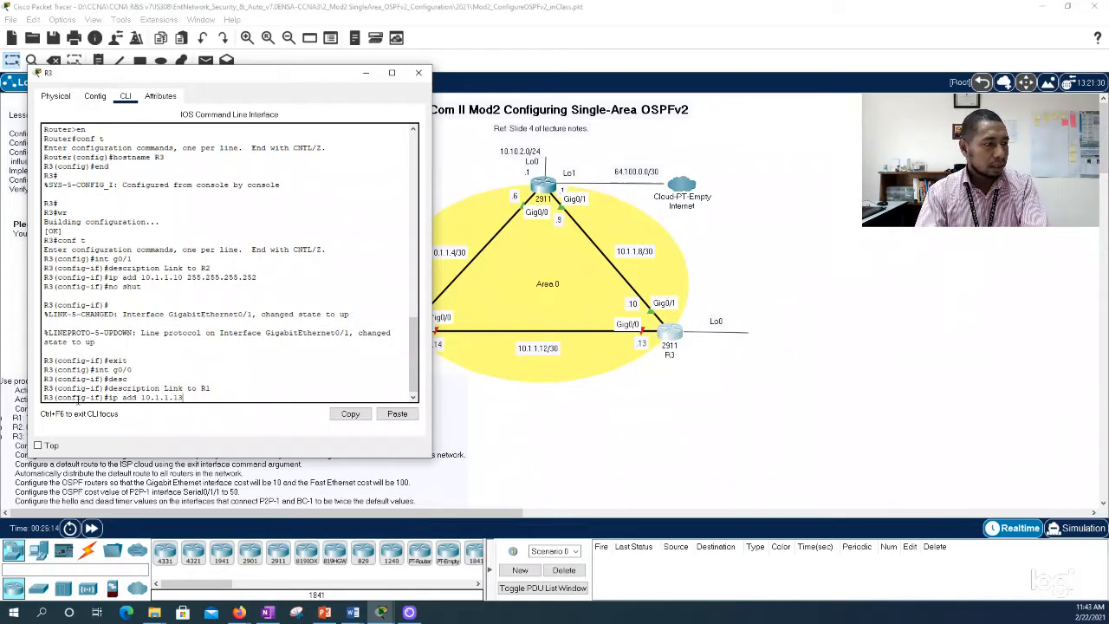
text( 255.255.25)
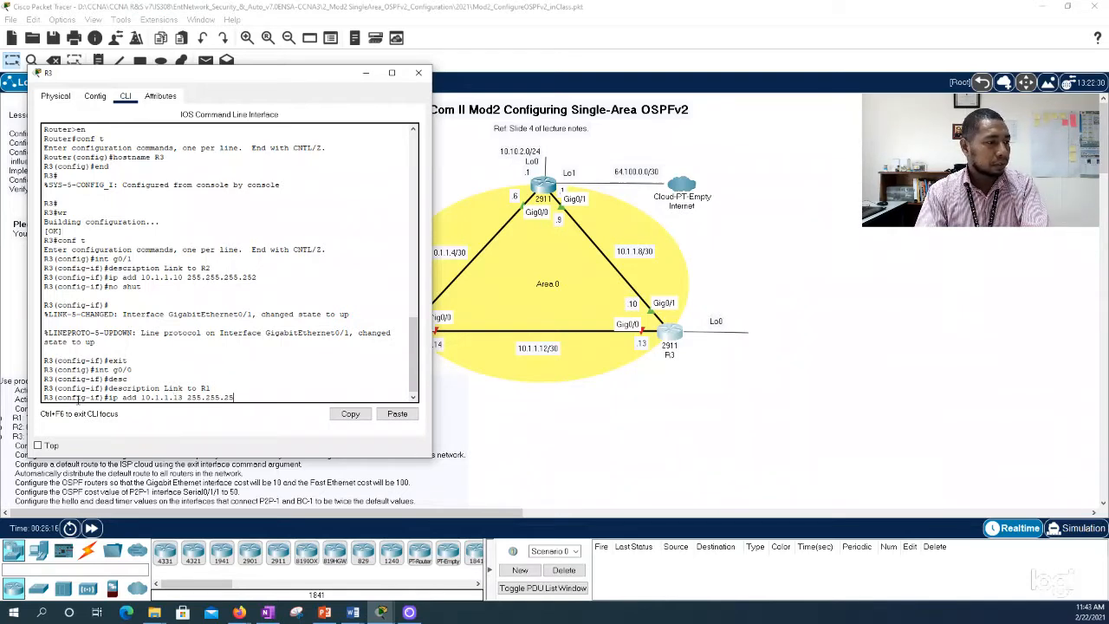
text(5.252)
key(Return)
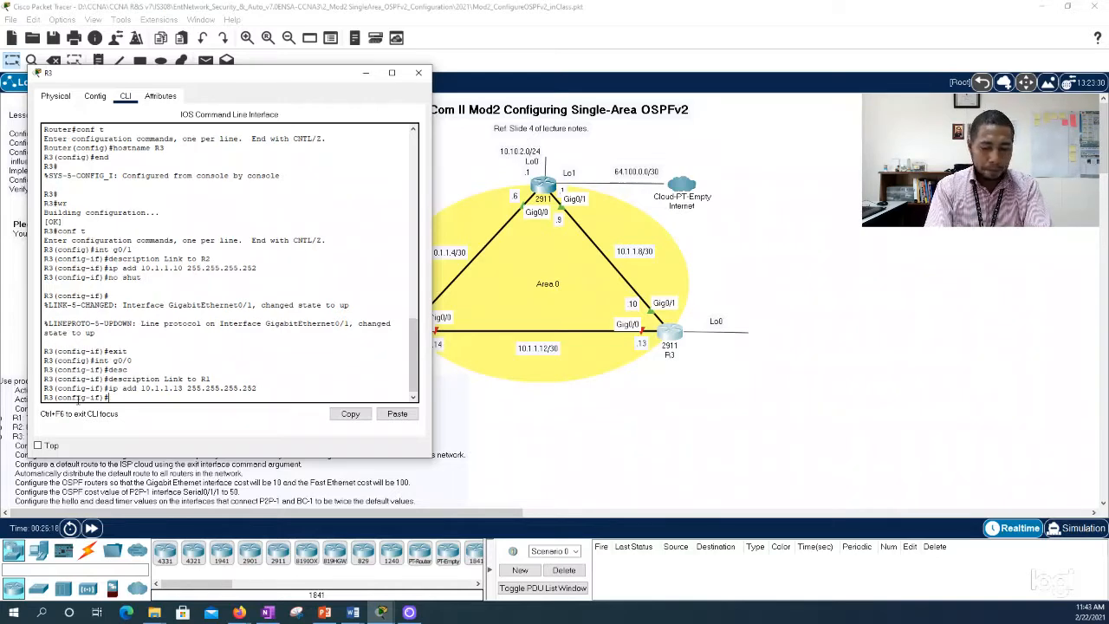
text(no shut)
key(Return)
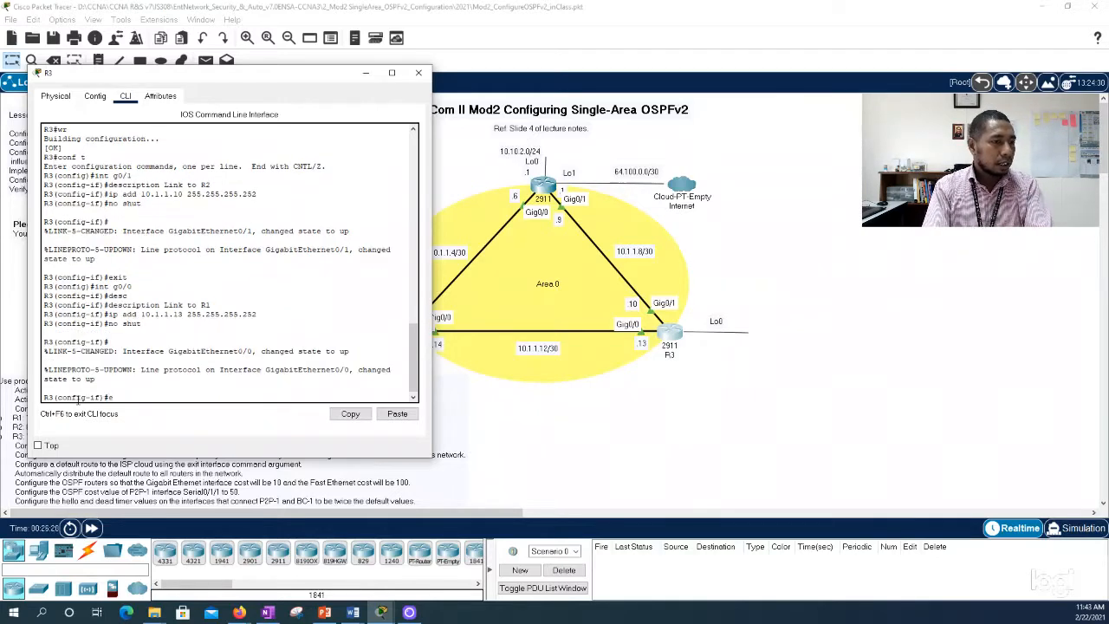
Step: End configuration mode on R3, save the configuration with wr, and close the router's window
text(end)
key(Return)
key(Return)
text(wr)
key(Return)
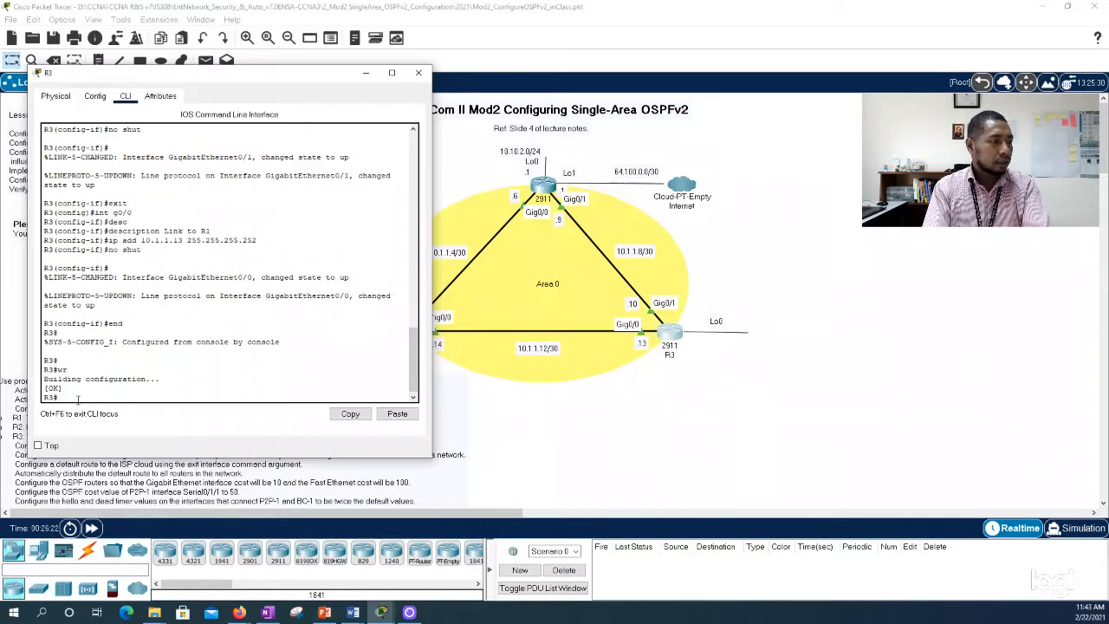
key(Return)
text(wr)
key(Return)
key(Return)
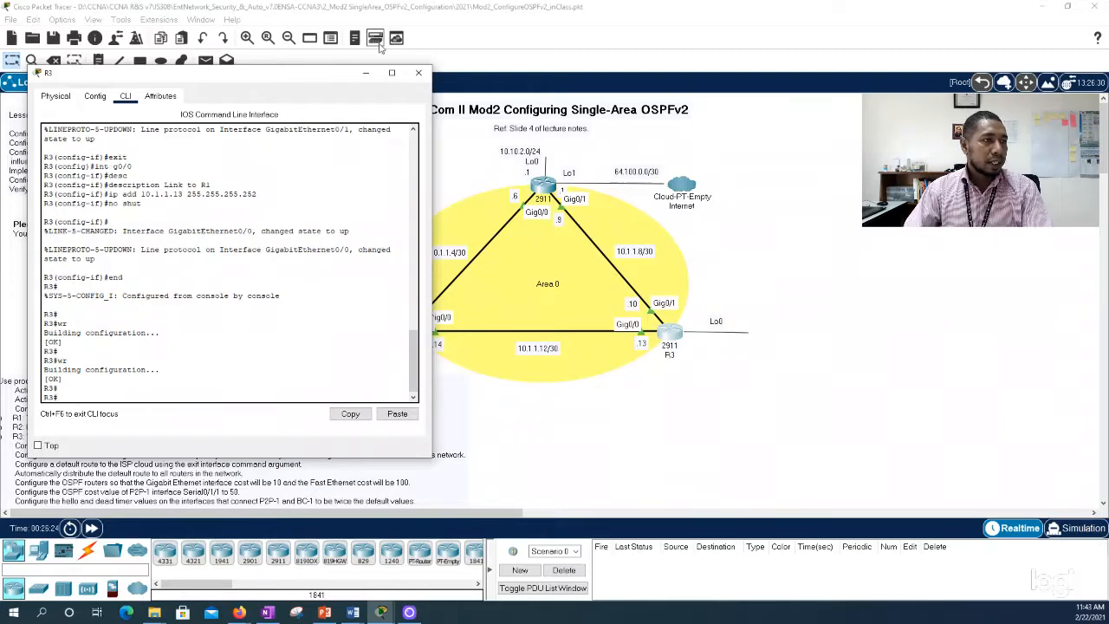
click(418, 72)
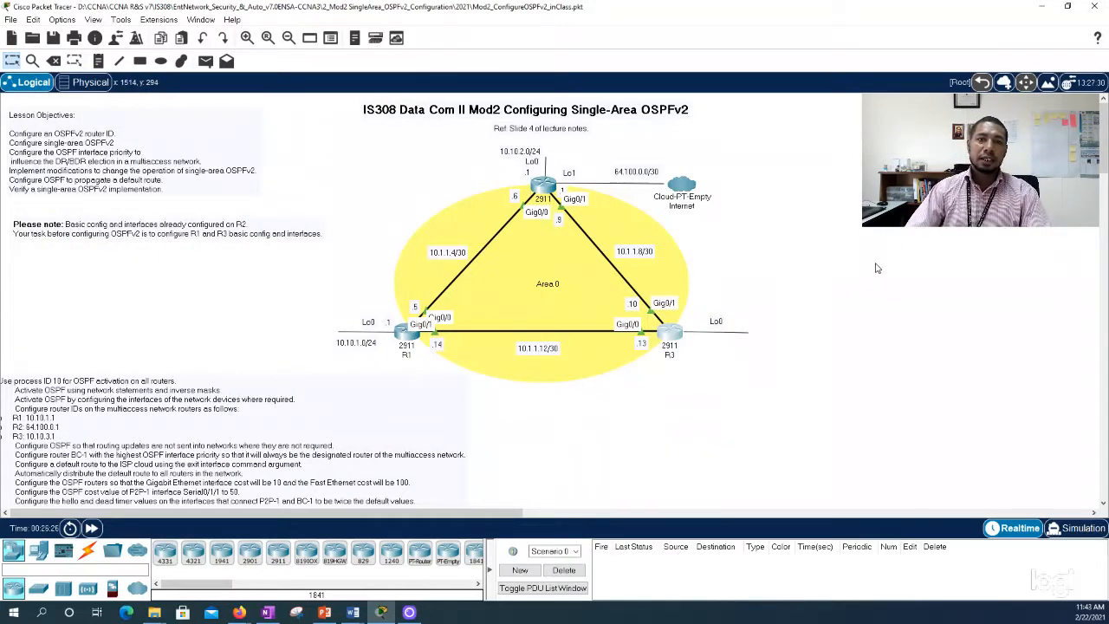
Step: Reopen R3's command line clear of the router in the topology, create loopback interface lo0 from global configuration mode, and begin its ip add command
click(671, 334)
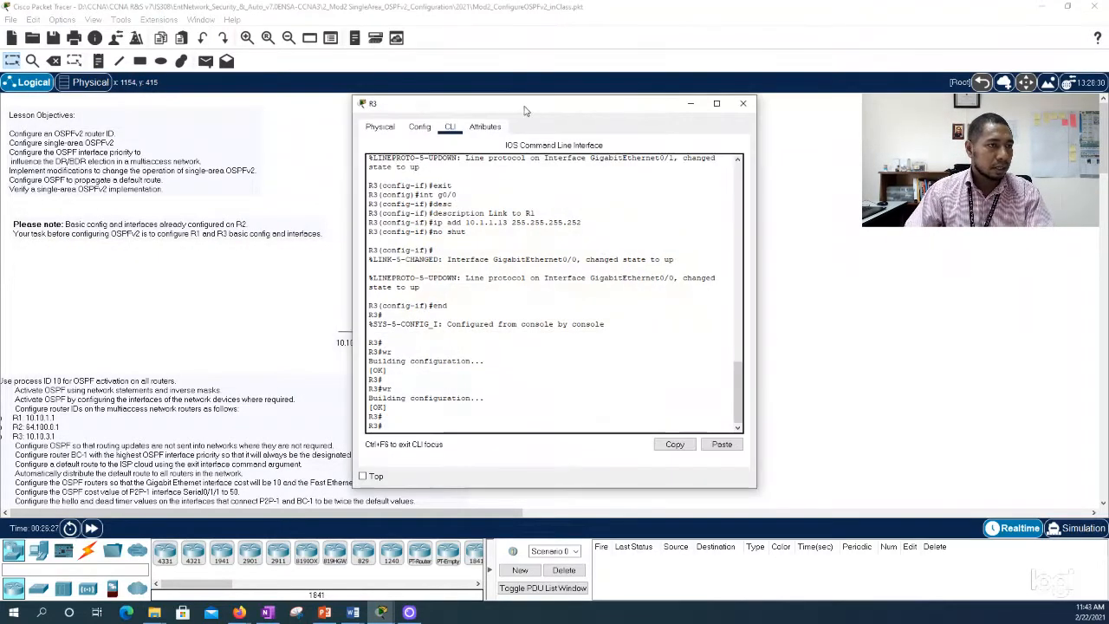
drag(464, 103, 146, 98)
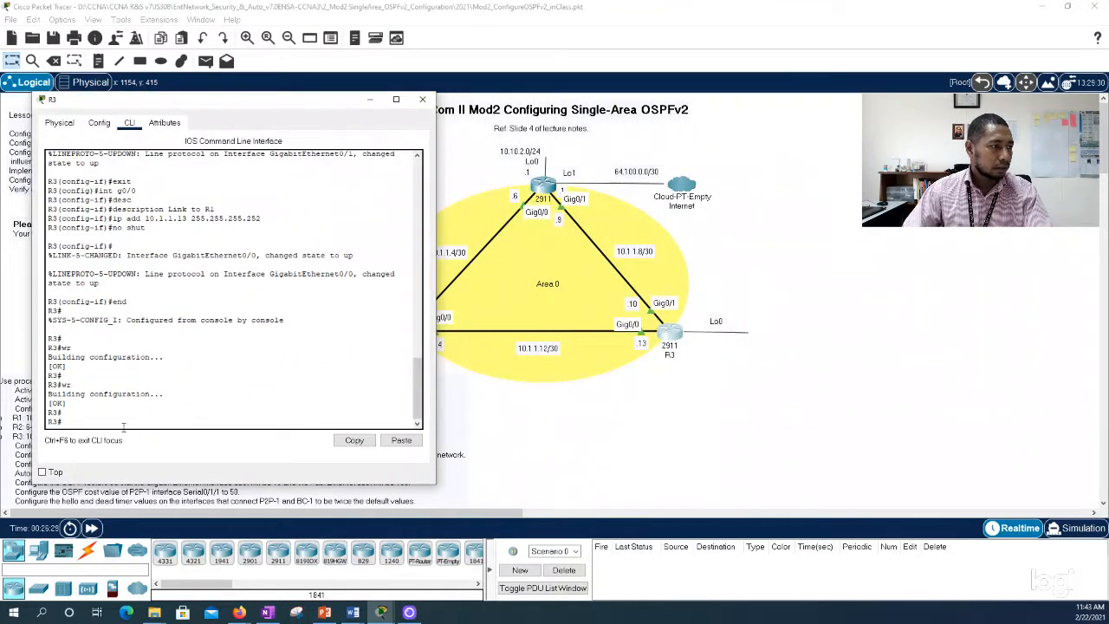
text(conf t)
key(Return)
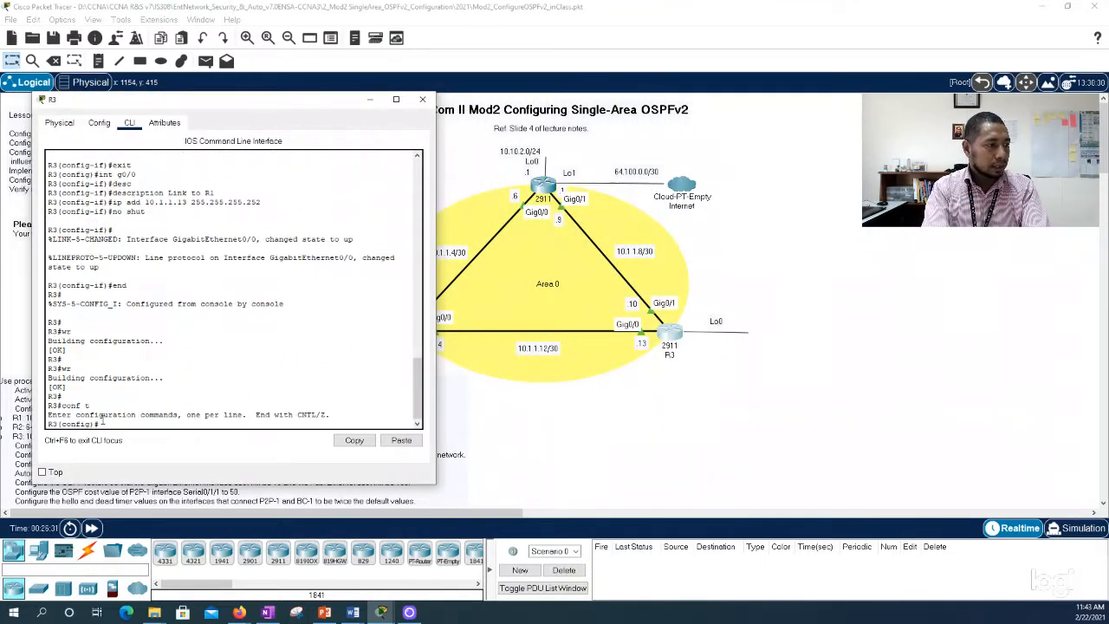
text(int lo)
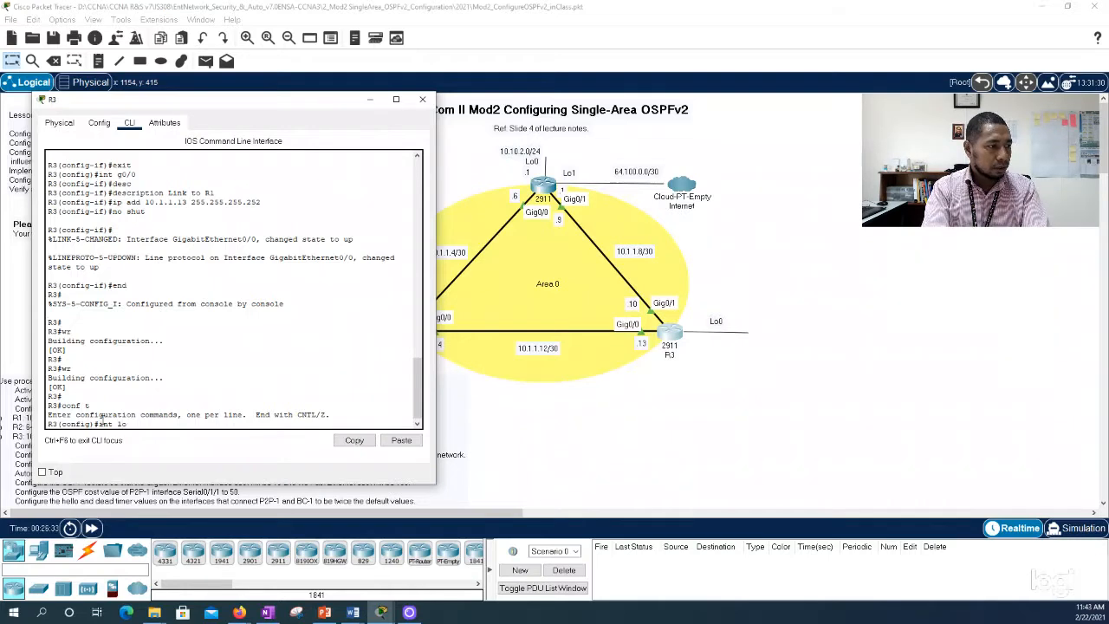
text(0)
key(Return)
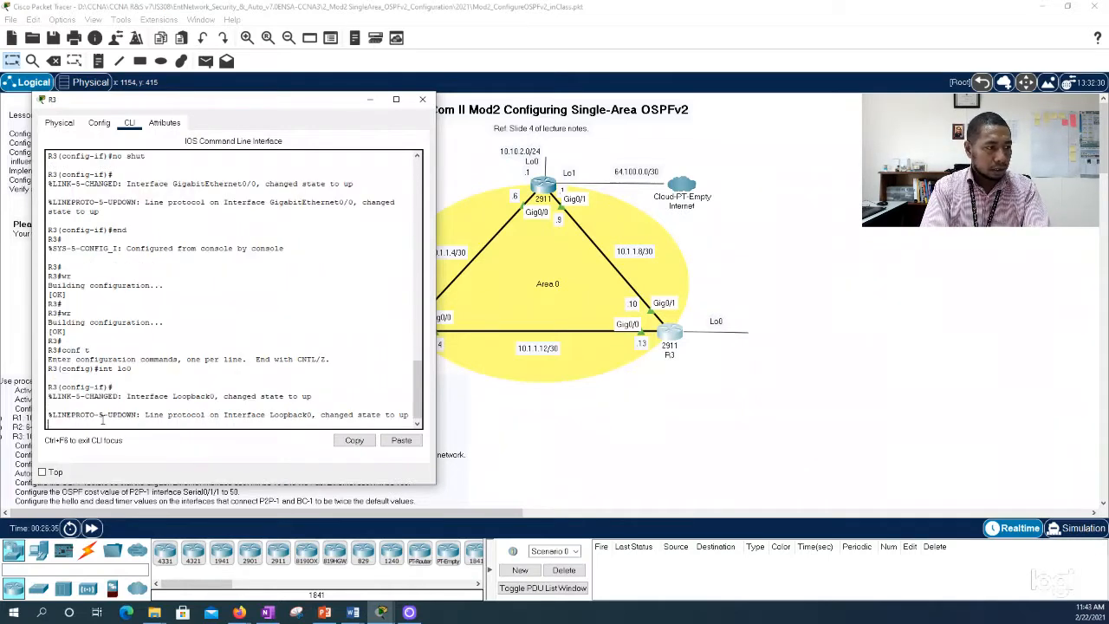
text(ip add)
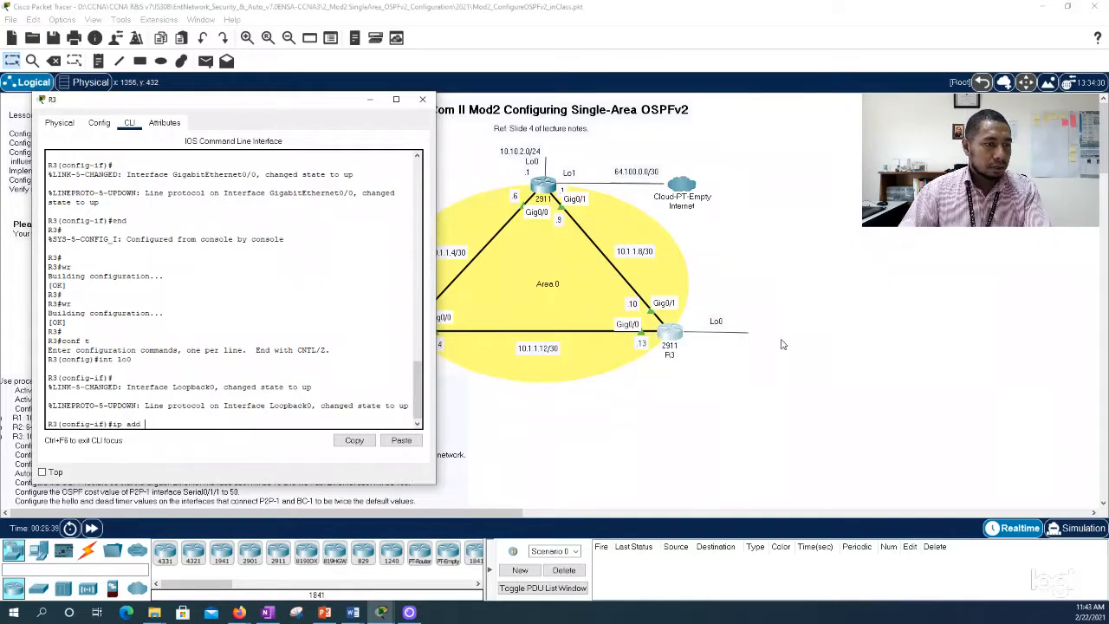
Step: Return to the topology and add a text note reading 10.10.3.0/24 below R3's Lo0 line
click(779, 290)
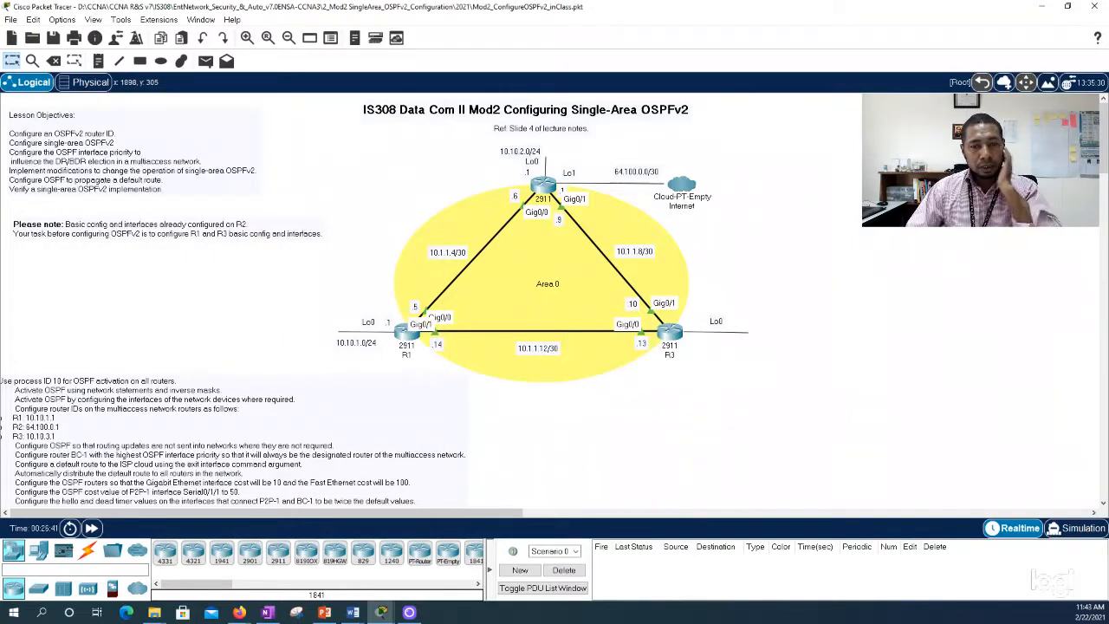
key(alt+Tab)
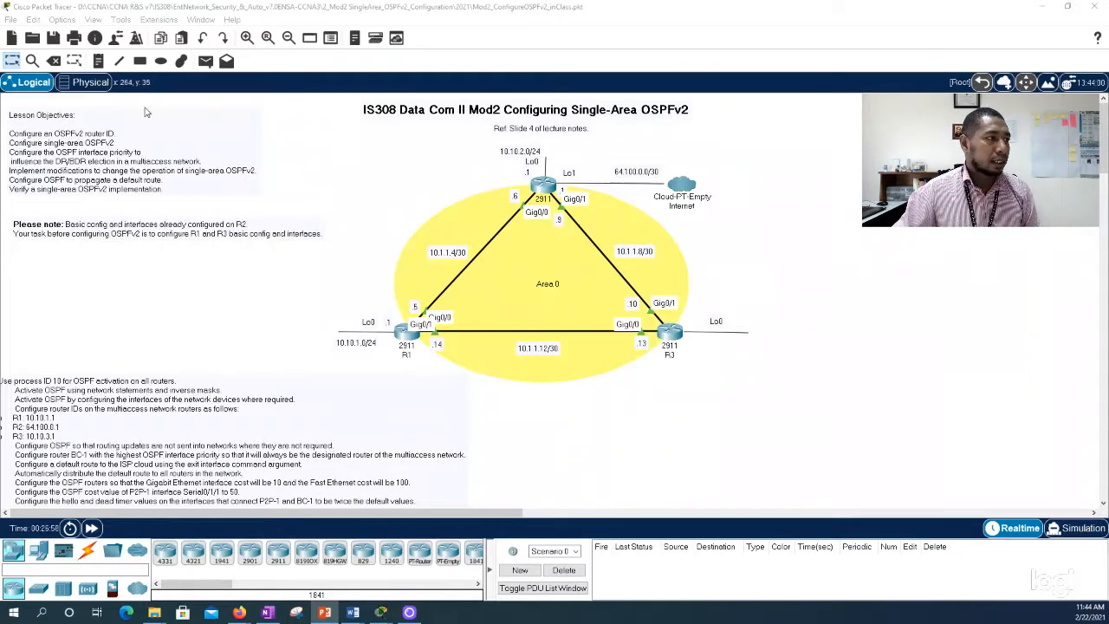
click(98, 60)
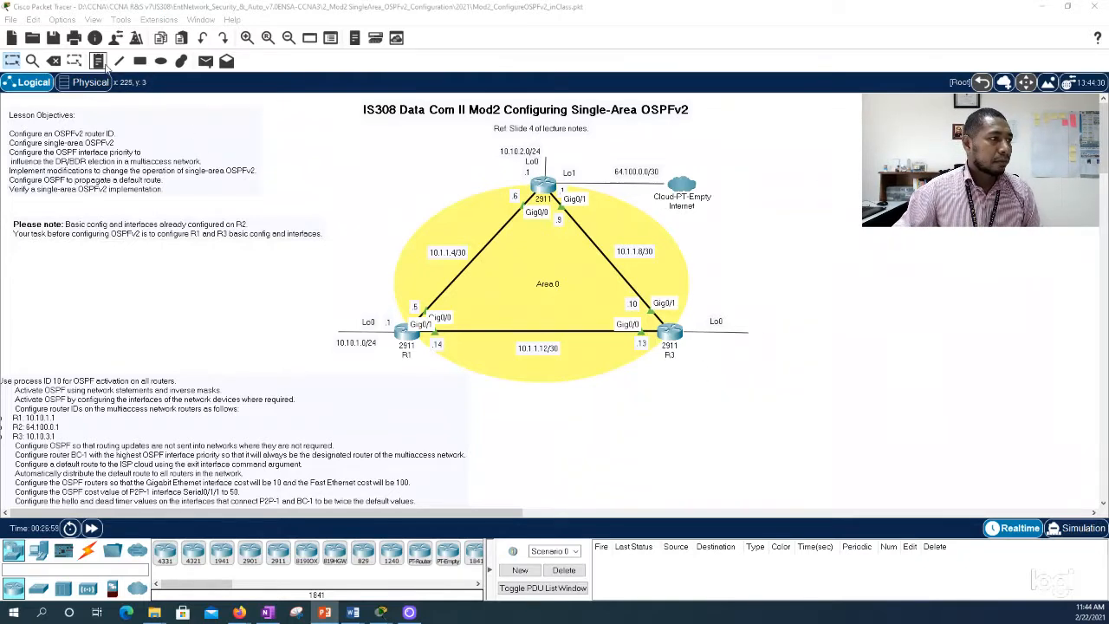
click(708, 343)
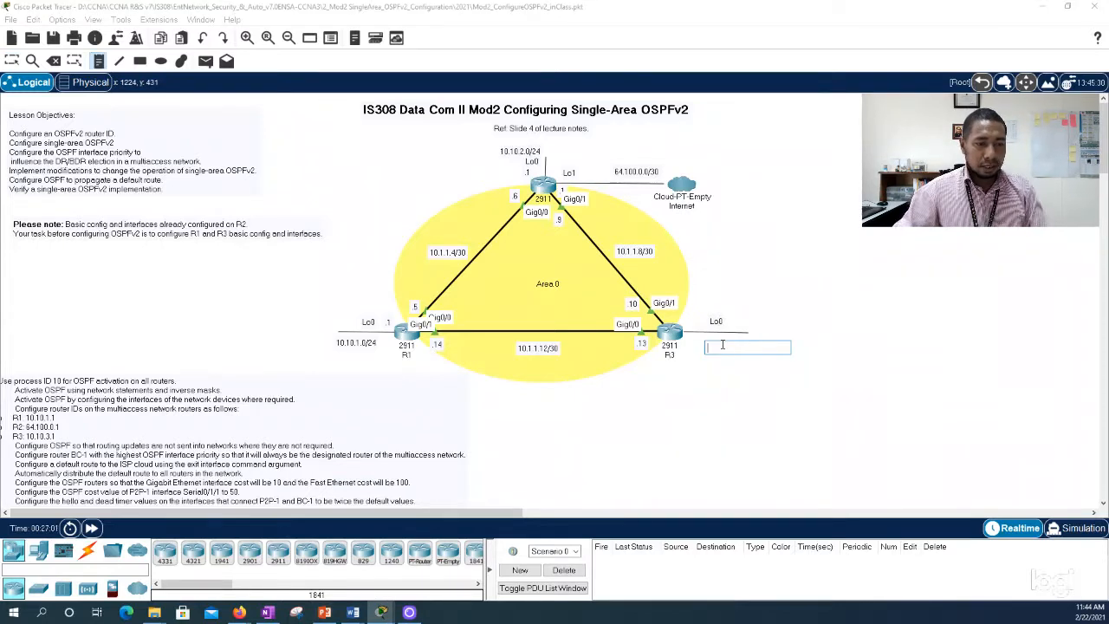
text(10)
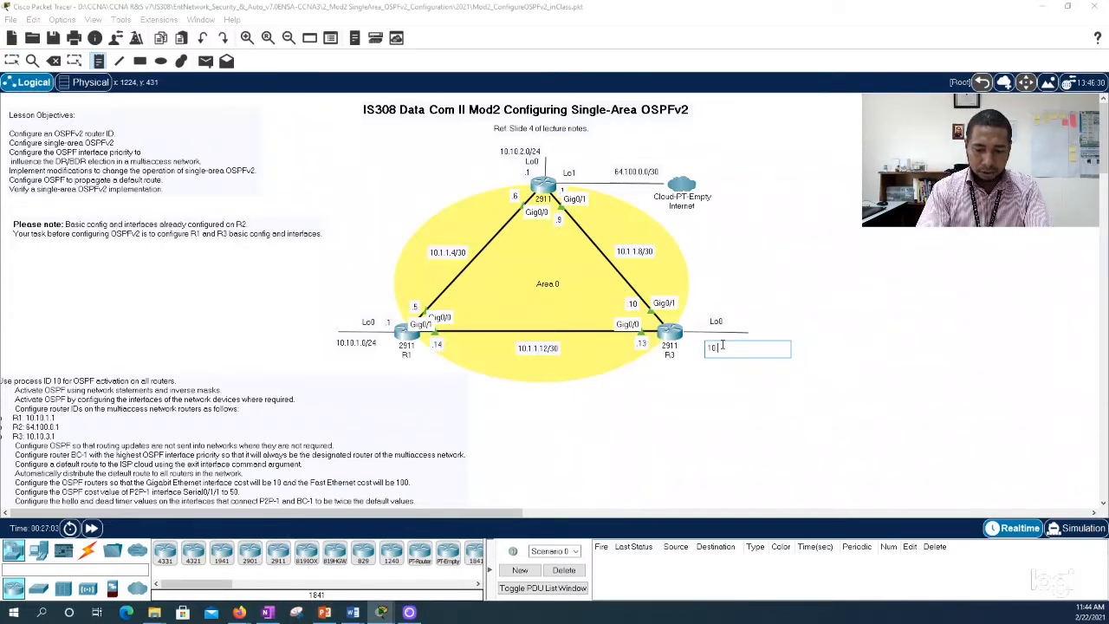
text(.10.3.0/24)
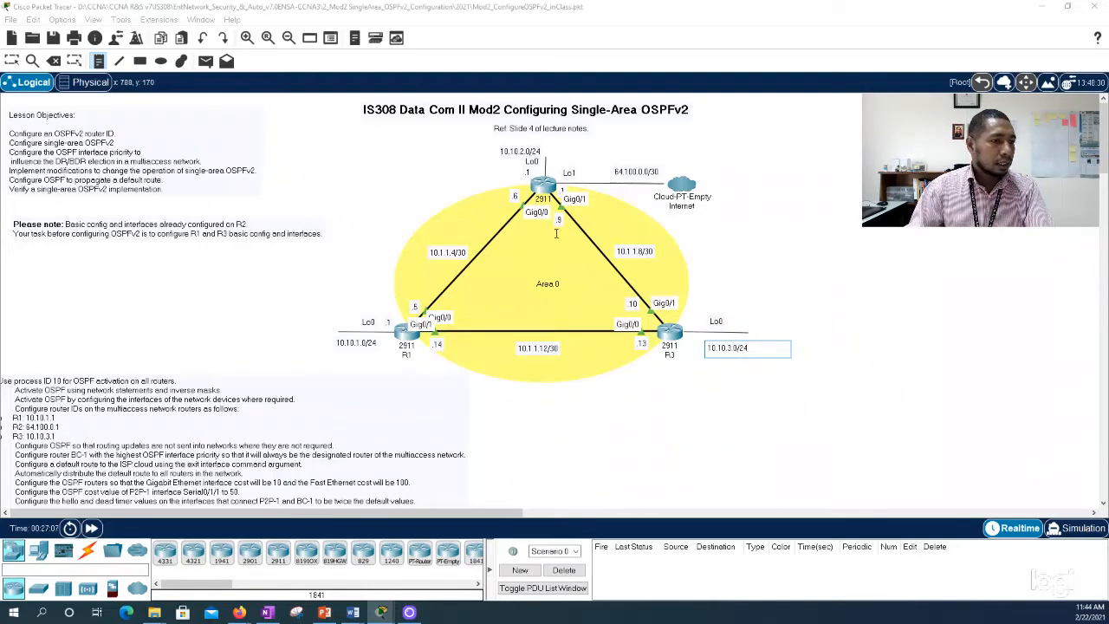
Step: Add a ".1" note and place it beside R3 above the Lo0 line, moving the 10.10.3.0/24 note closer to the line
click(732, 387)
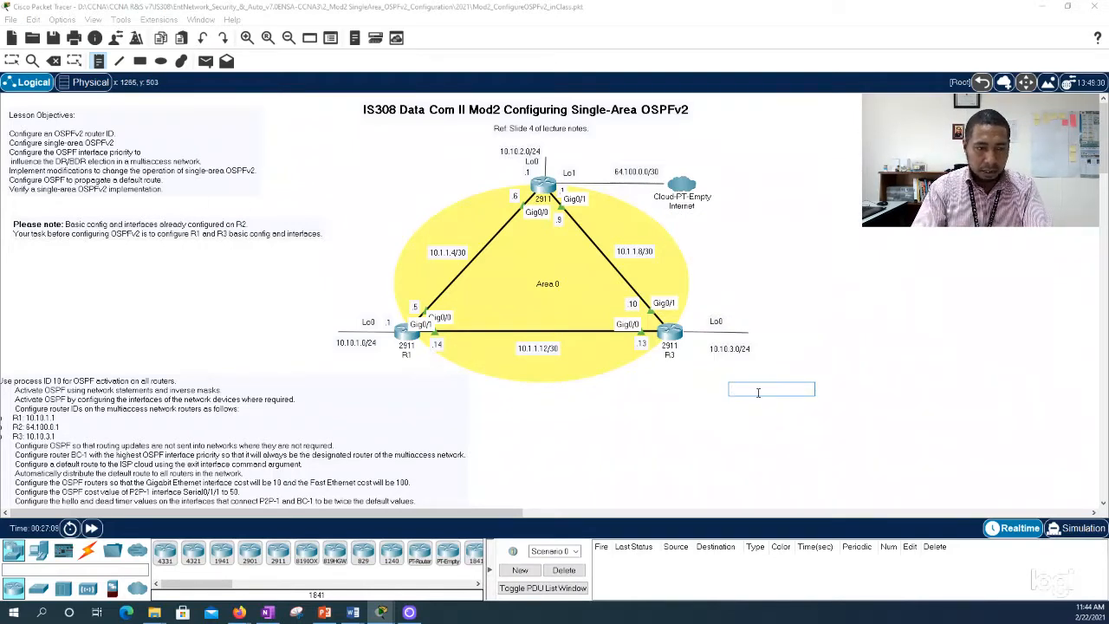
text(.1)
key(Escape)
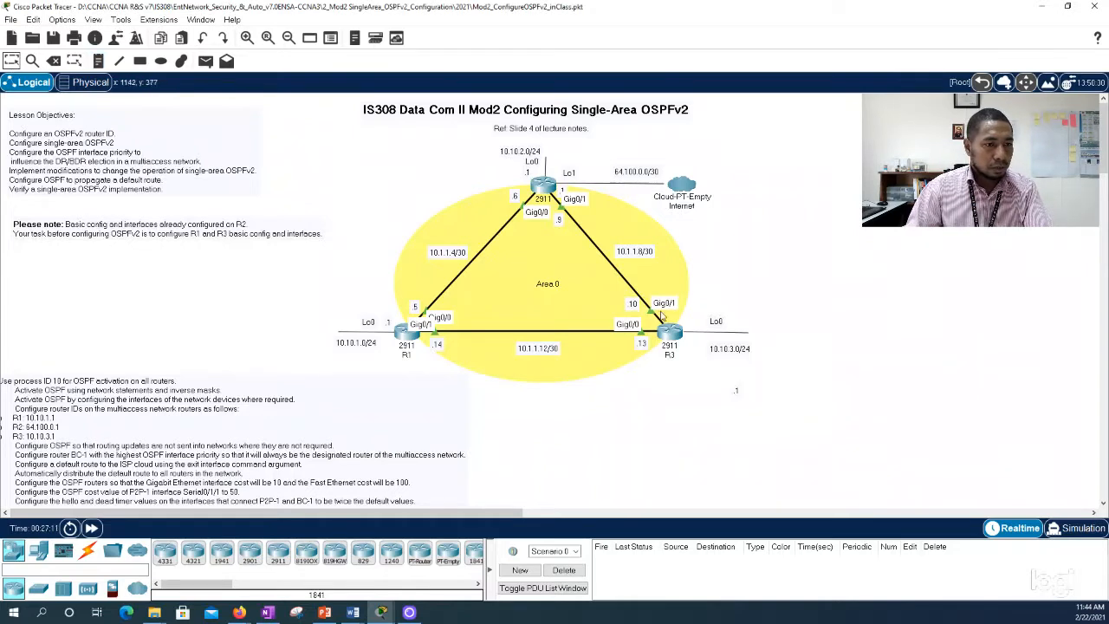
drag(737, 392, 724, 345)
click(781, 323)
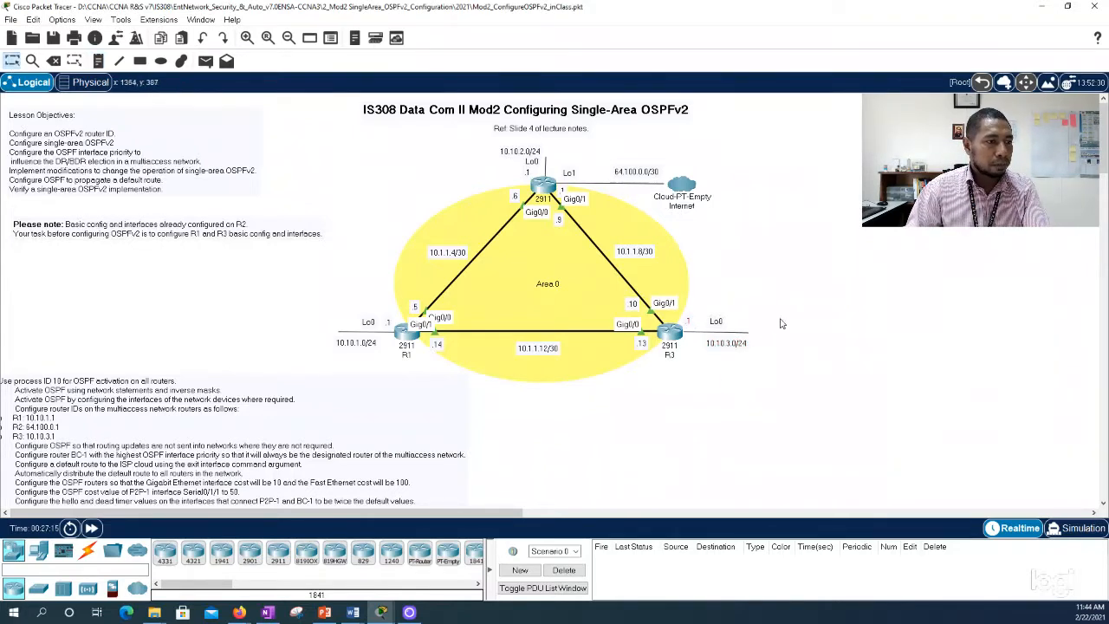
Step: Reopen R3's command line and complete the loopback 0 address command with 10.10.3.1 255.255.255.0
click(663, 338)
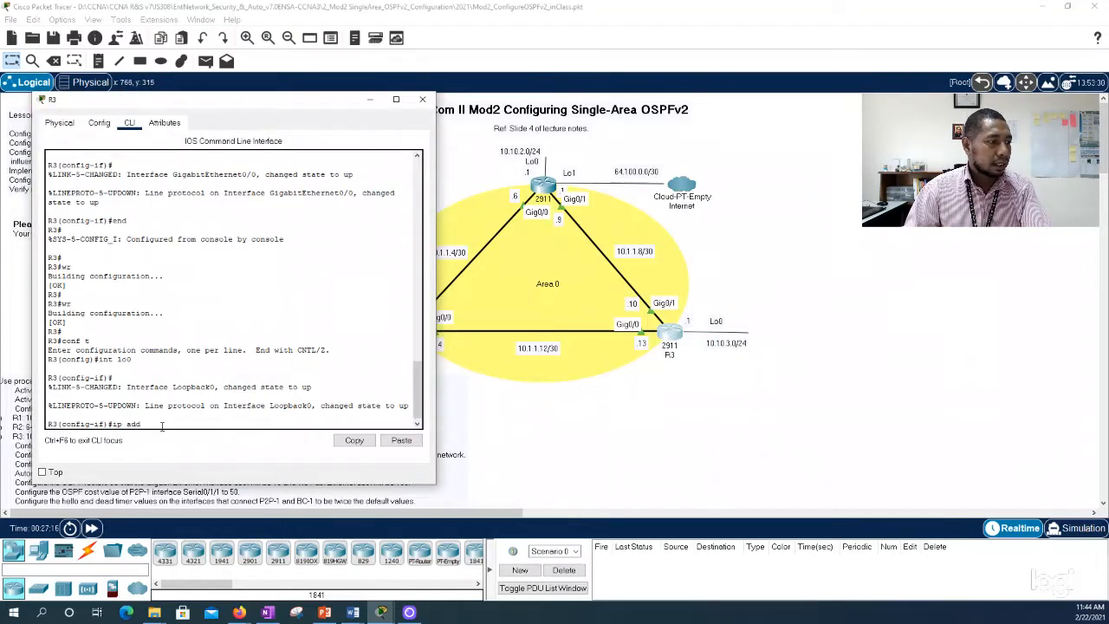
text(10)
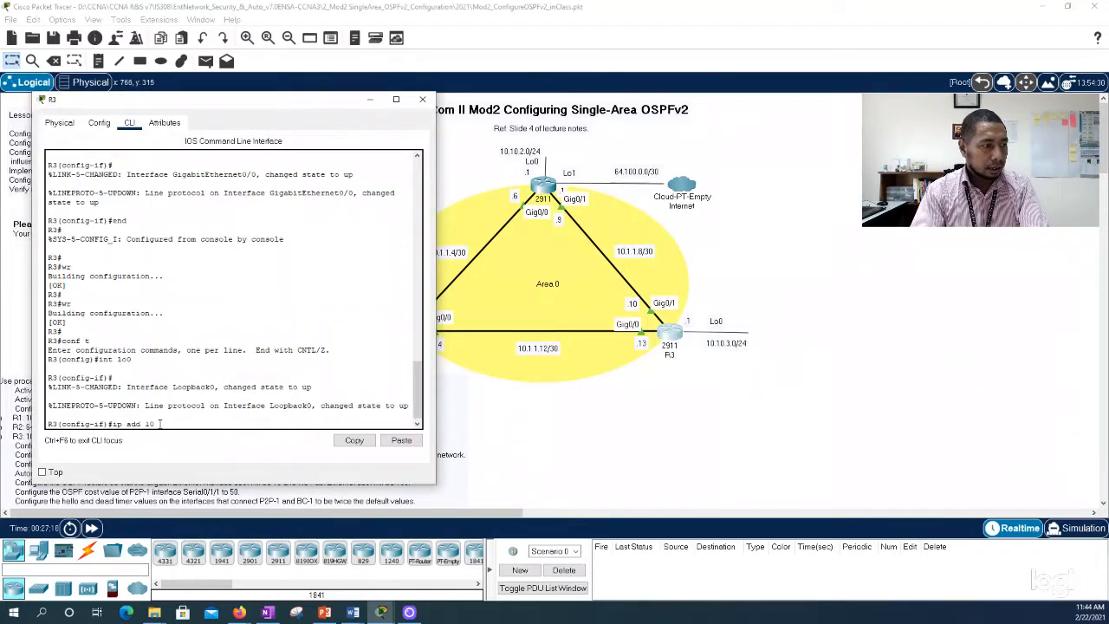
text(.10.3.)
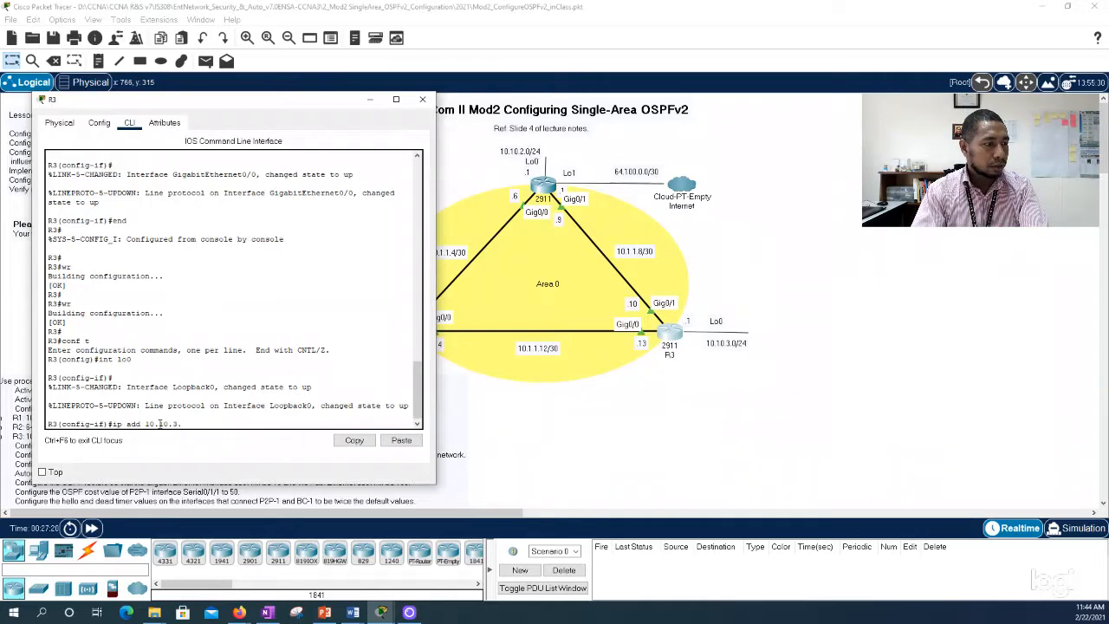
text(1 255.2)
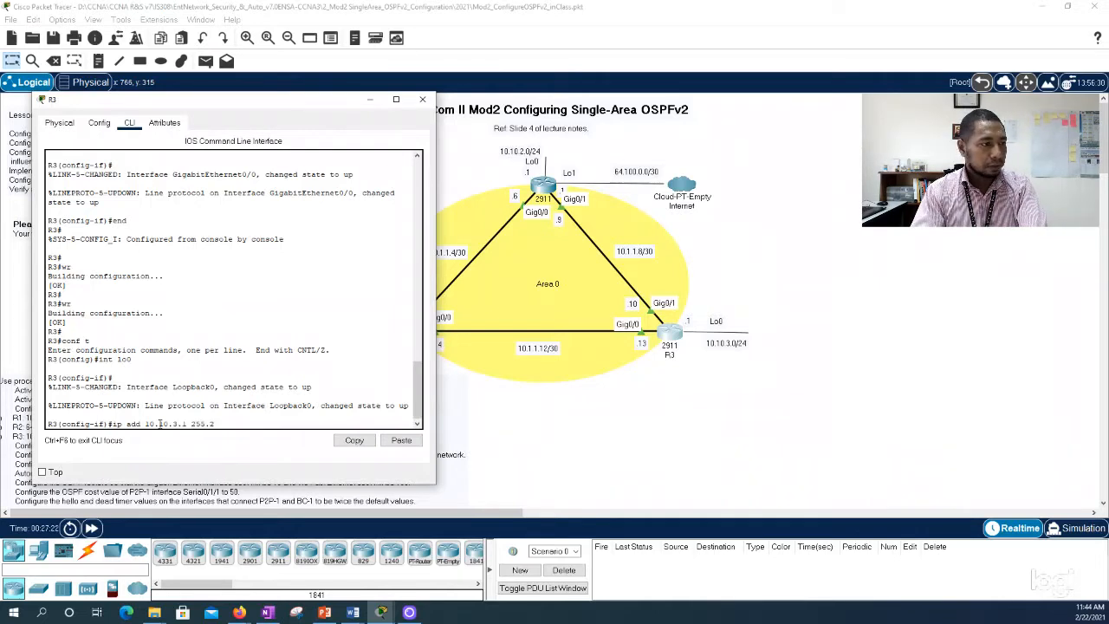
text(55.255.0)
key(Return)
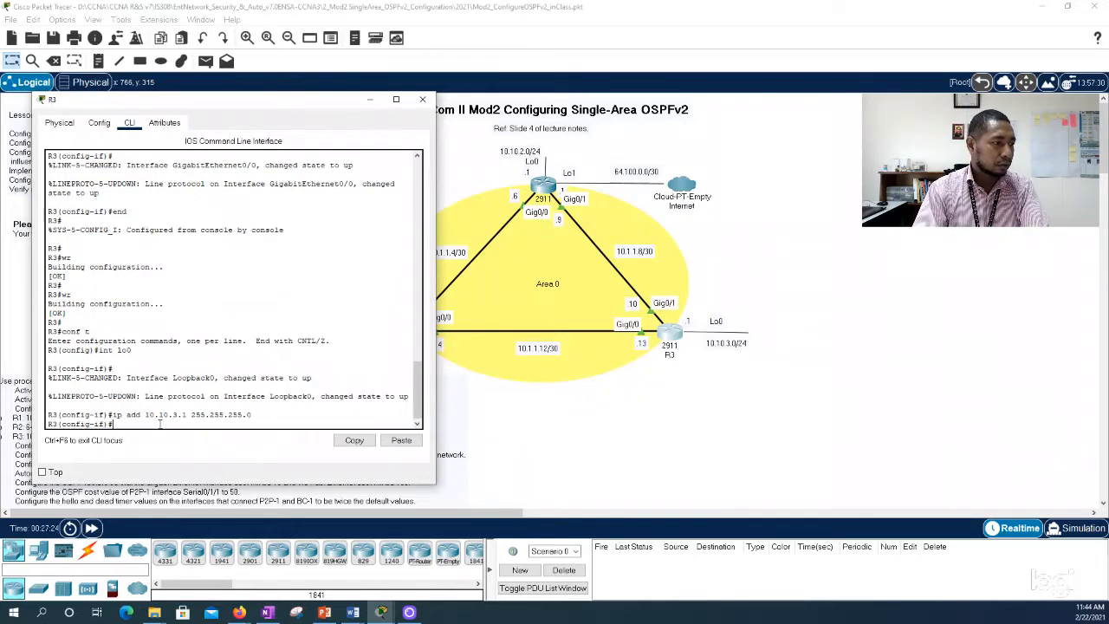
Step: End configuration mode on R3, save the configuration with wr, and close R3's window
text(end)
key(Return)
text(wr)
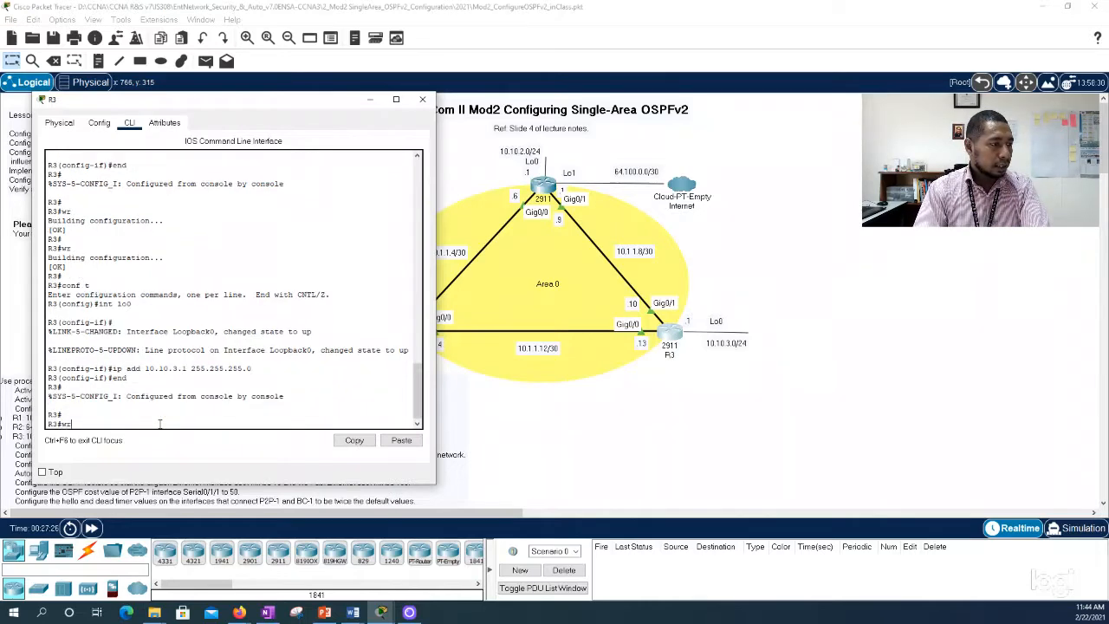
key(Return)
key(Return)
text(wr)
key(Return)
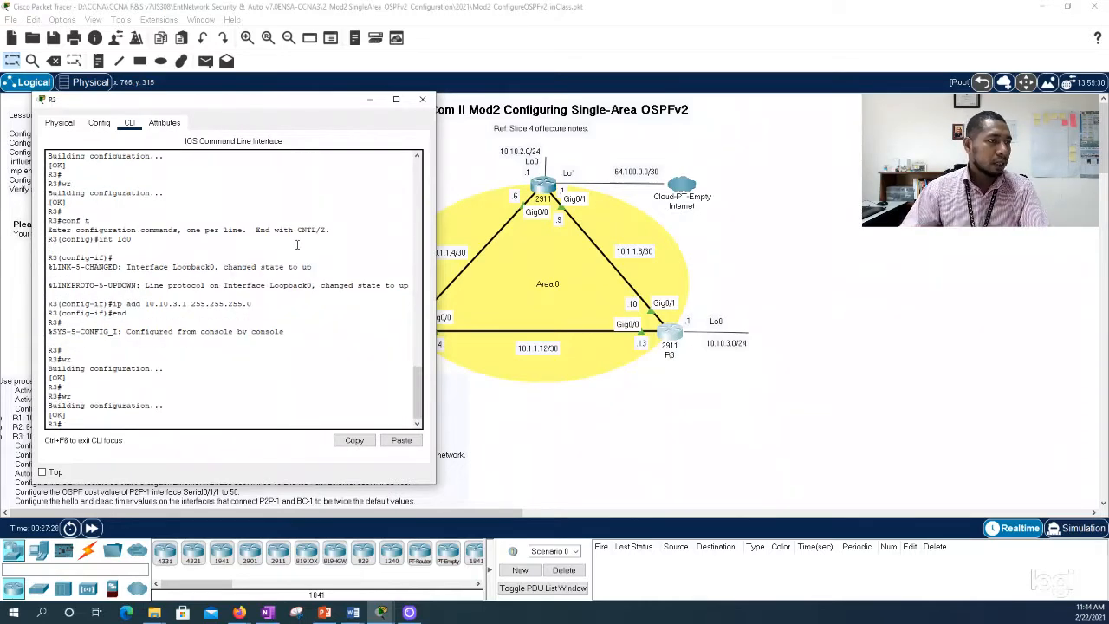
click(422, 99)
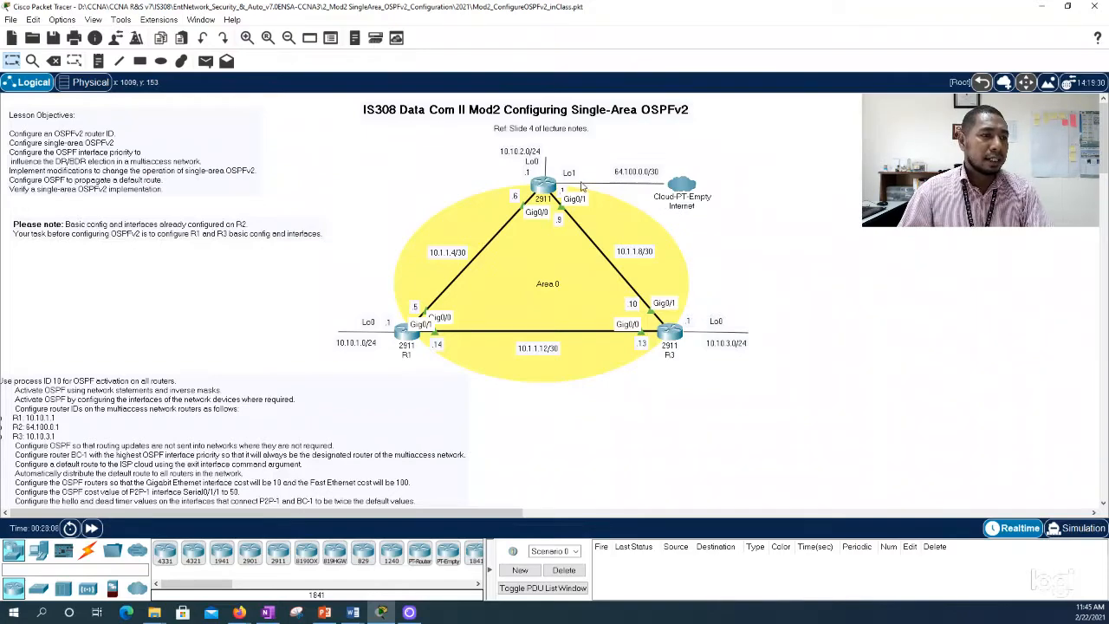
Step: Open the command line of R2, the router at the top of the triangle, clear of the topology and enter global configuration mode with conf t
click(545, 187)
drag(568, 113, 253, 100)
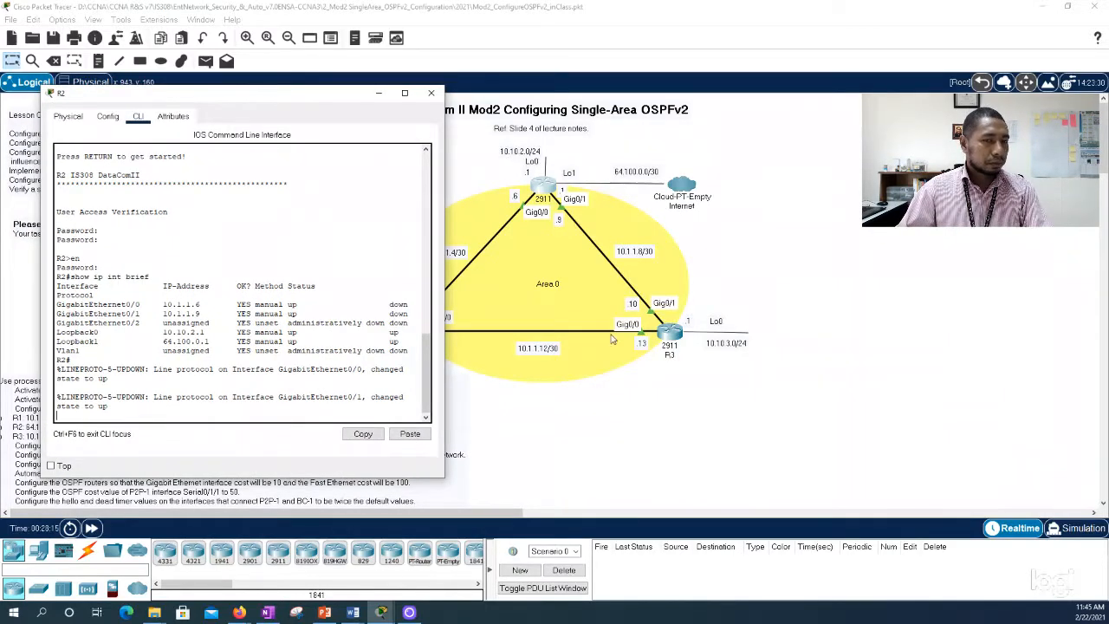
key(alt+Tab)
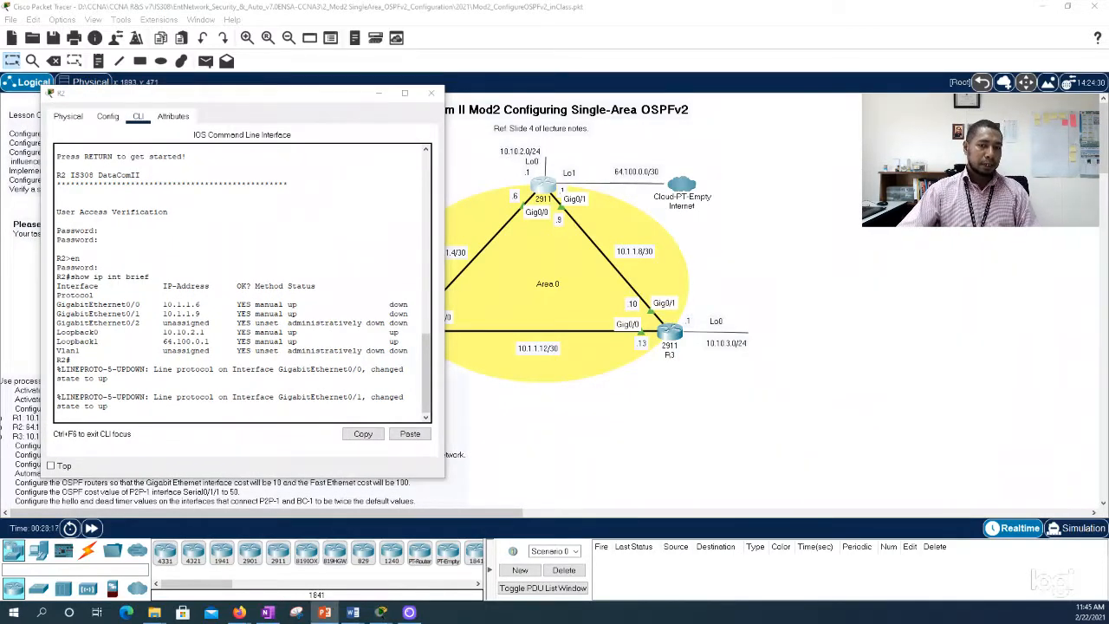
click(135, 417)
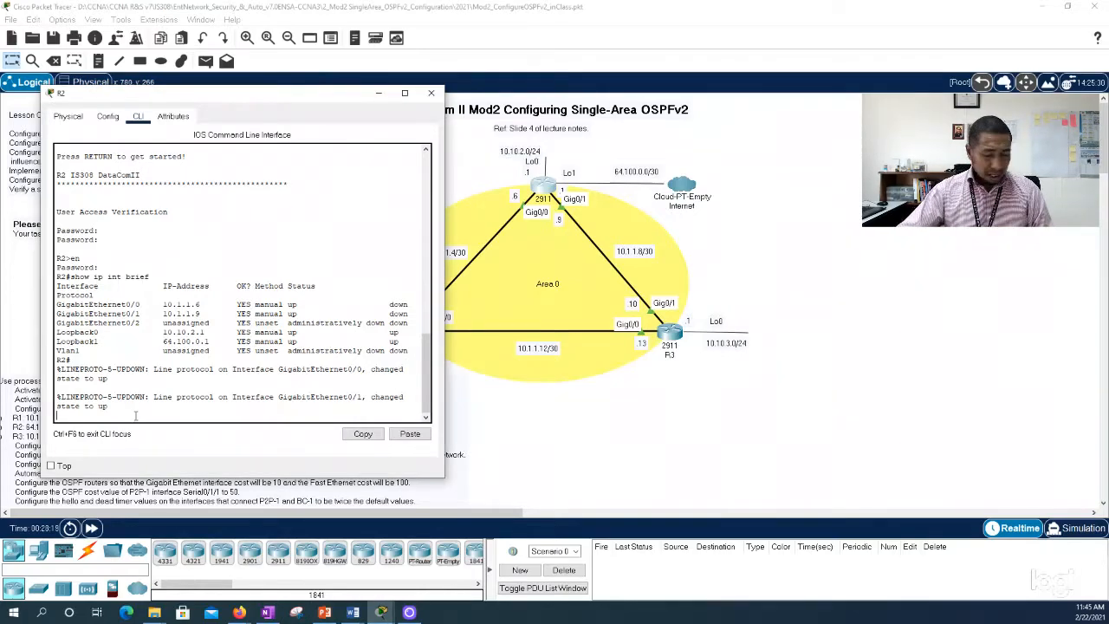
key(Return)
key(Return)
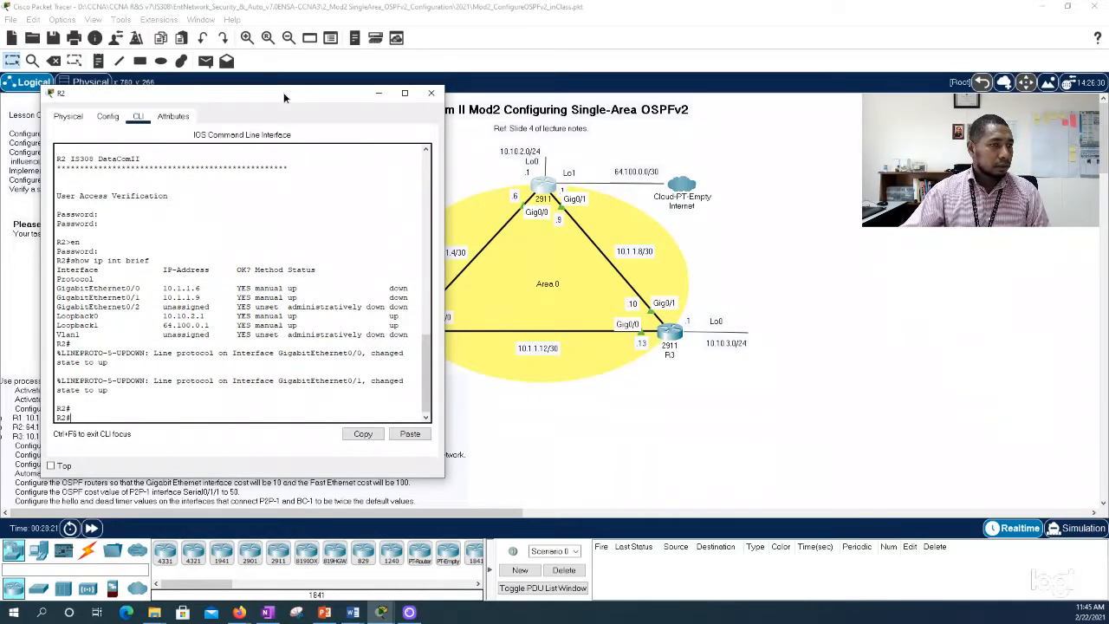
drag(284, 91, 235, 109)
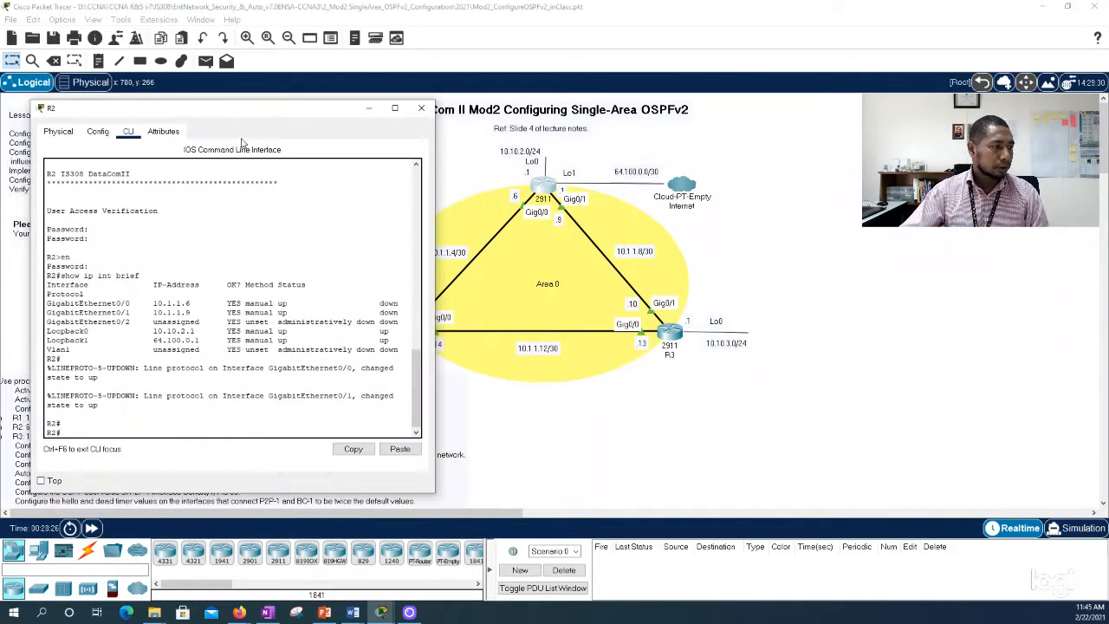
key(Return)
key(Return)
key(Return)
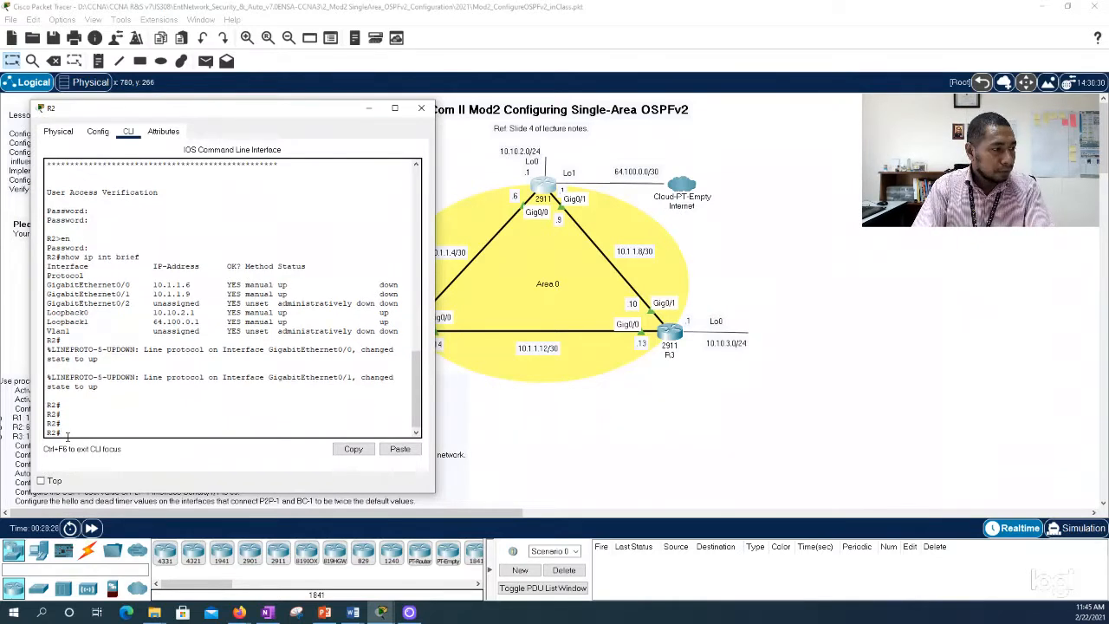
text(conf t)
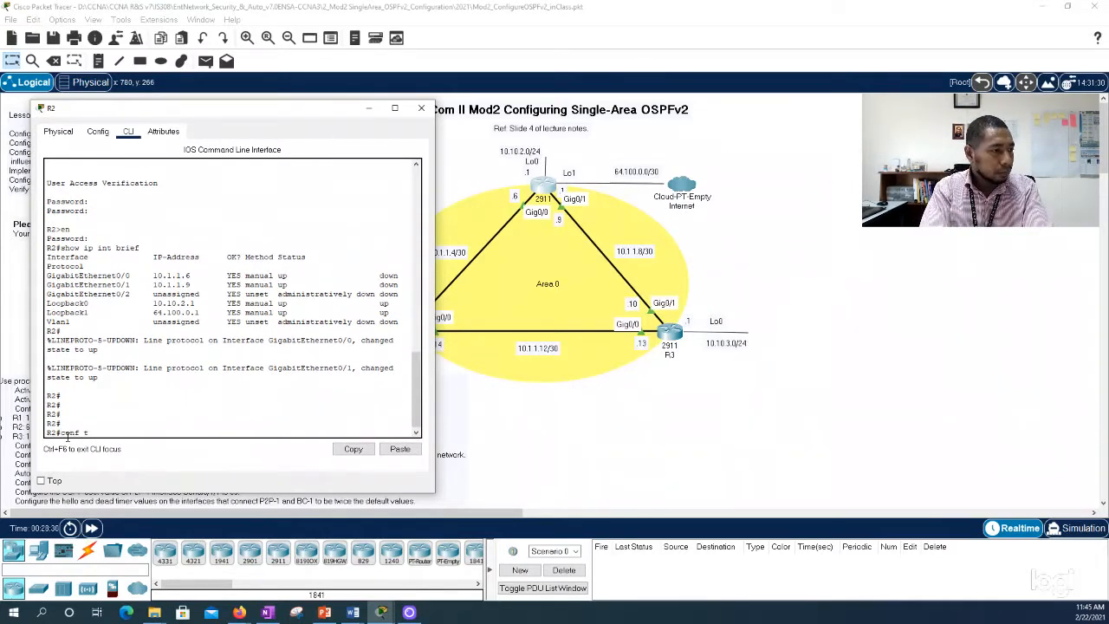
key(Return)
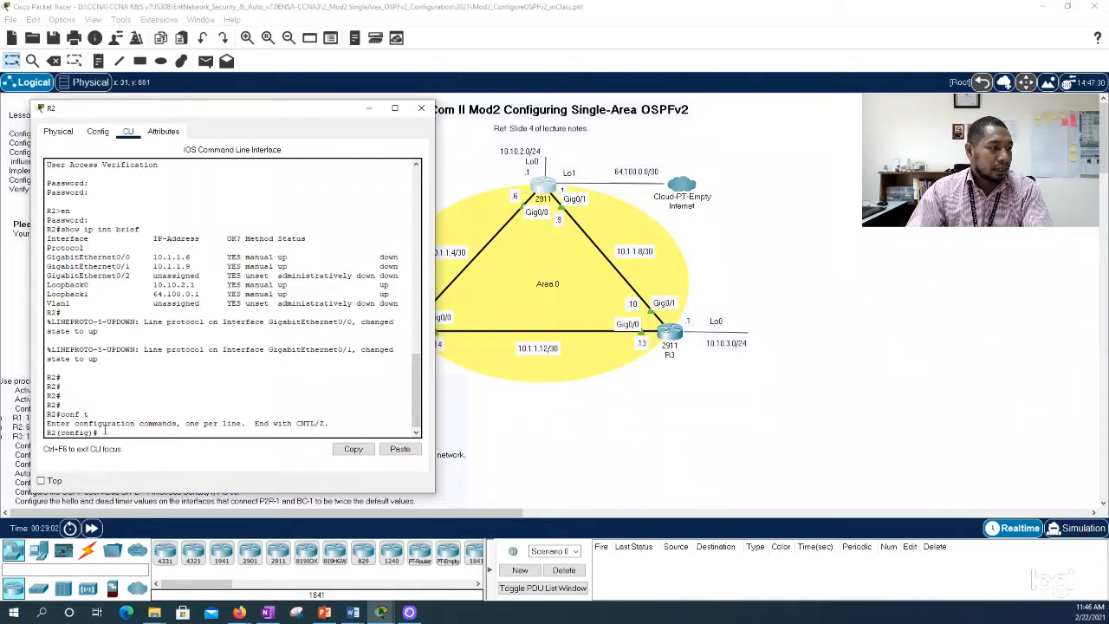
Step: Check the process ID range for router ospf, start OSPF process 10 on R2, and list the available router configuration commands
text(oute)
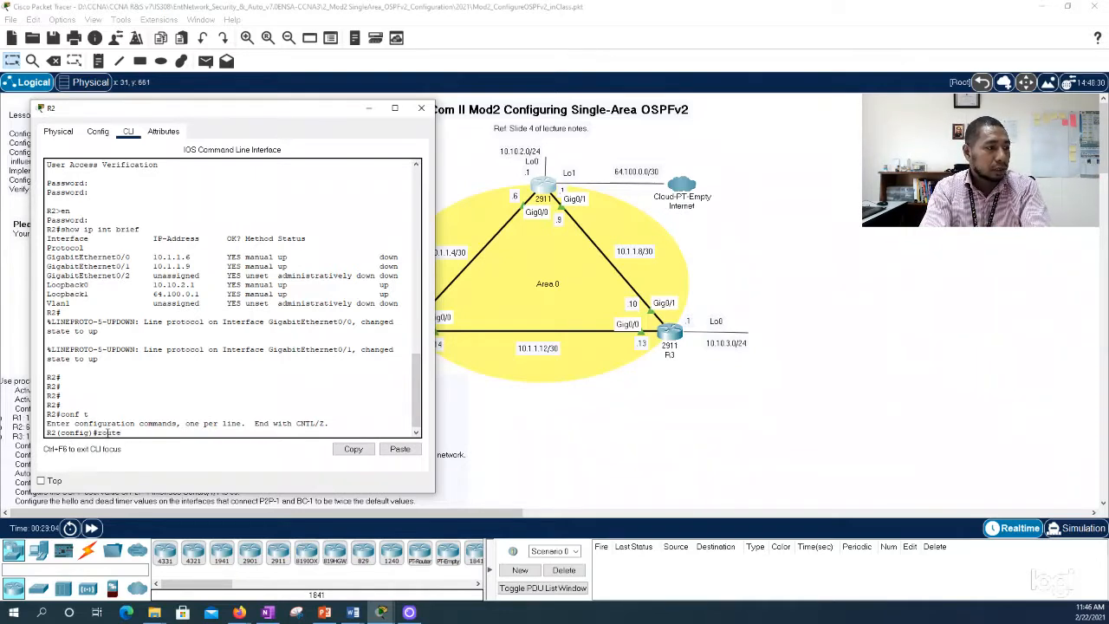
text(r ospf ?)
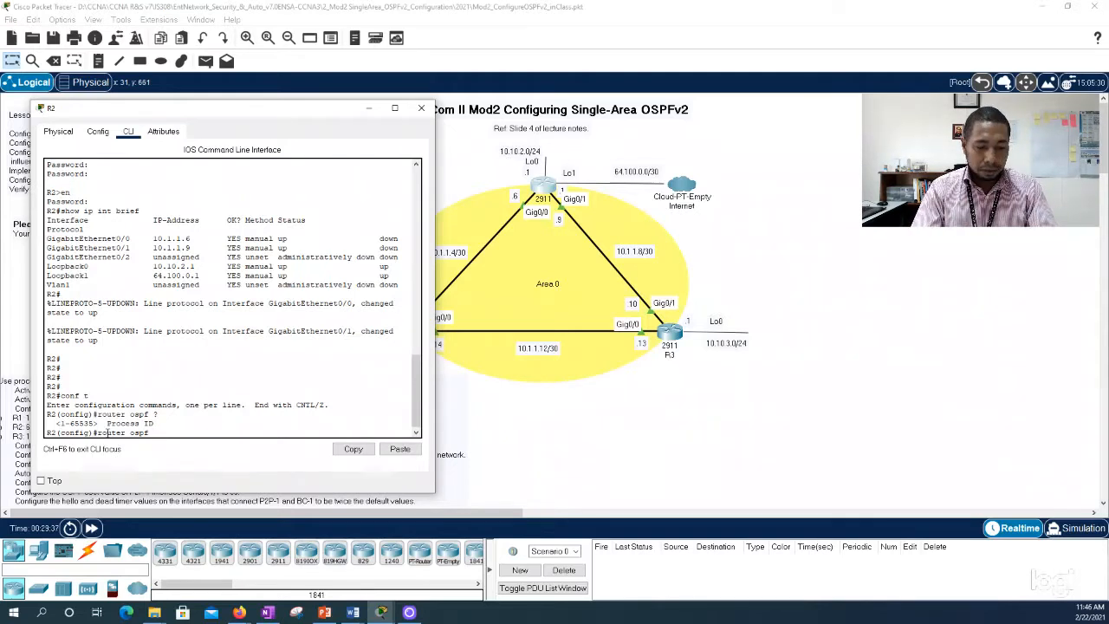
text(10)
key(Return)
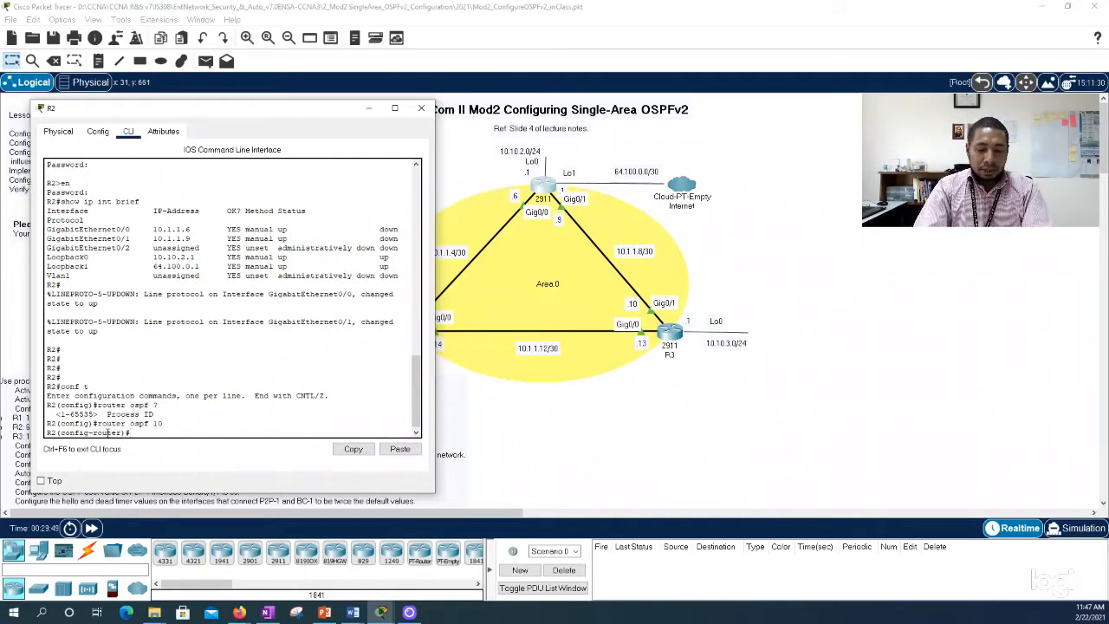
text(?)
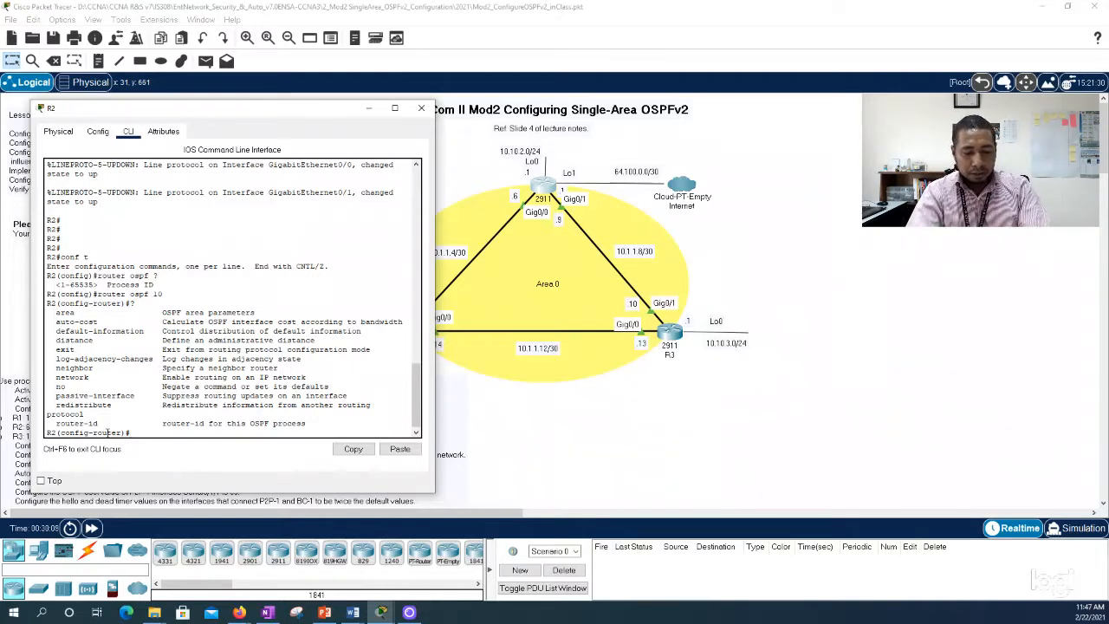
Step: Begin a network command in R2's OSPF process, and nudge the yellow Area 0 ellipse slightly upward before returning to R2's command line
text(network)
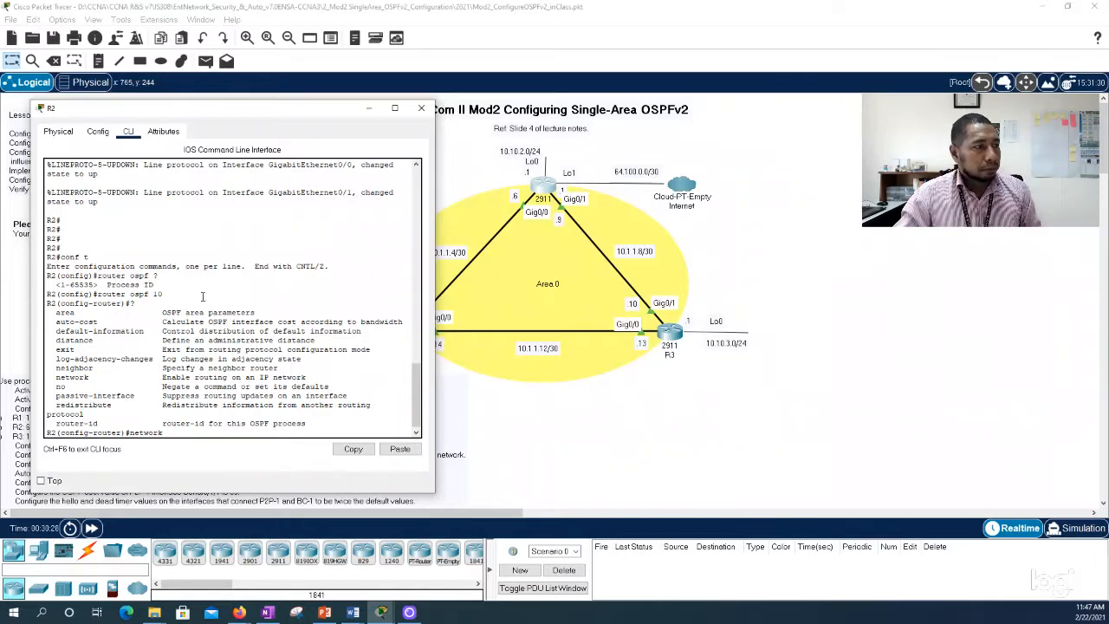
drag(289, 115, 268, 111)
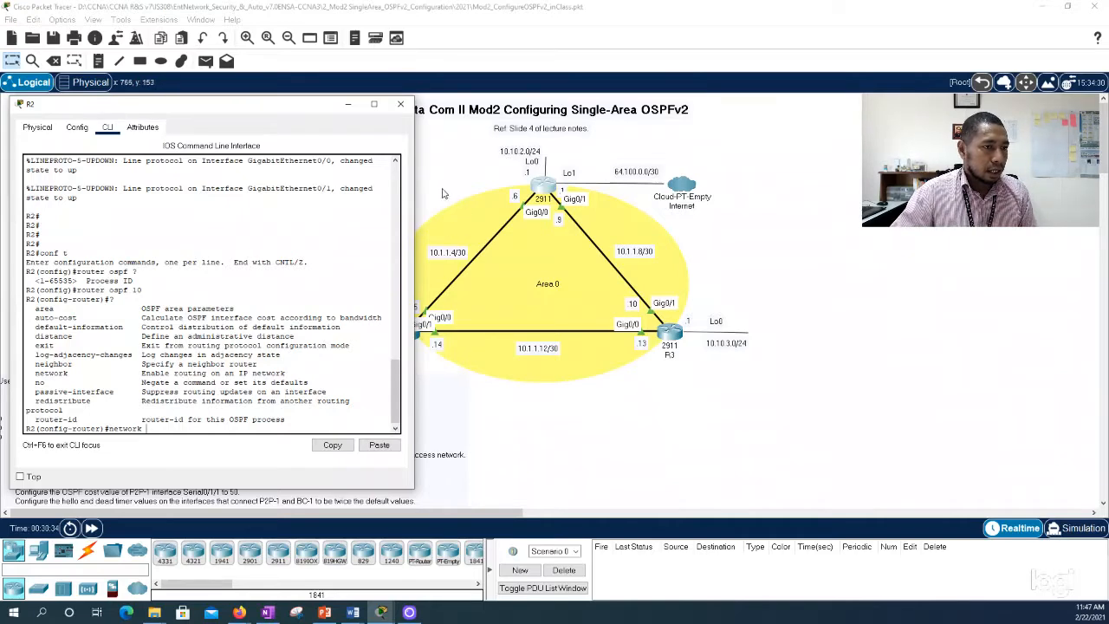
drag(436, 246, 434, 236)
click(299, 279)
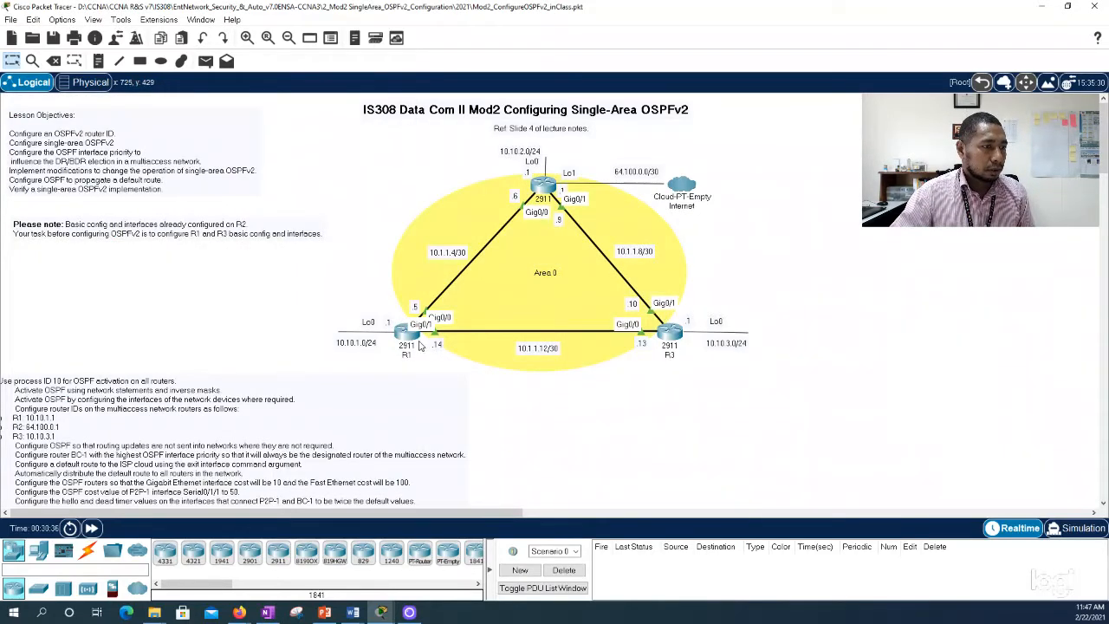
click(554, 189)
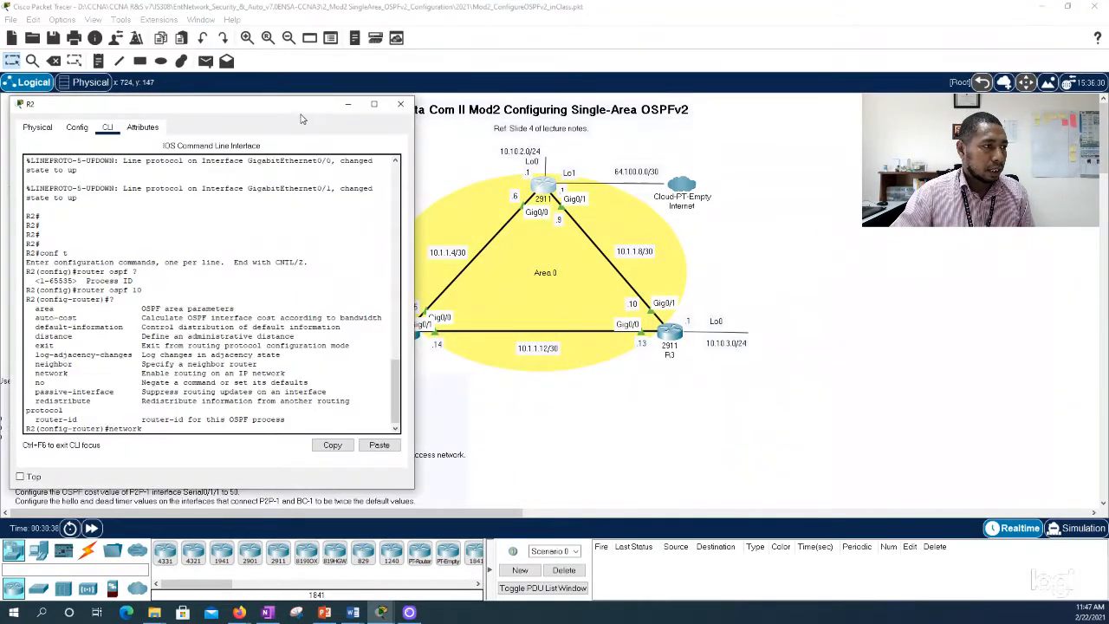
drag(302, 106, 298, 93)
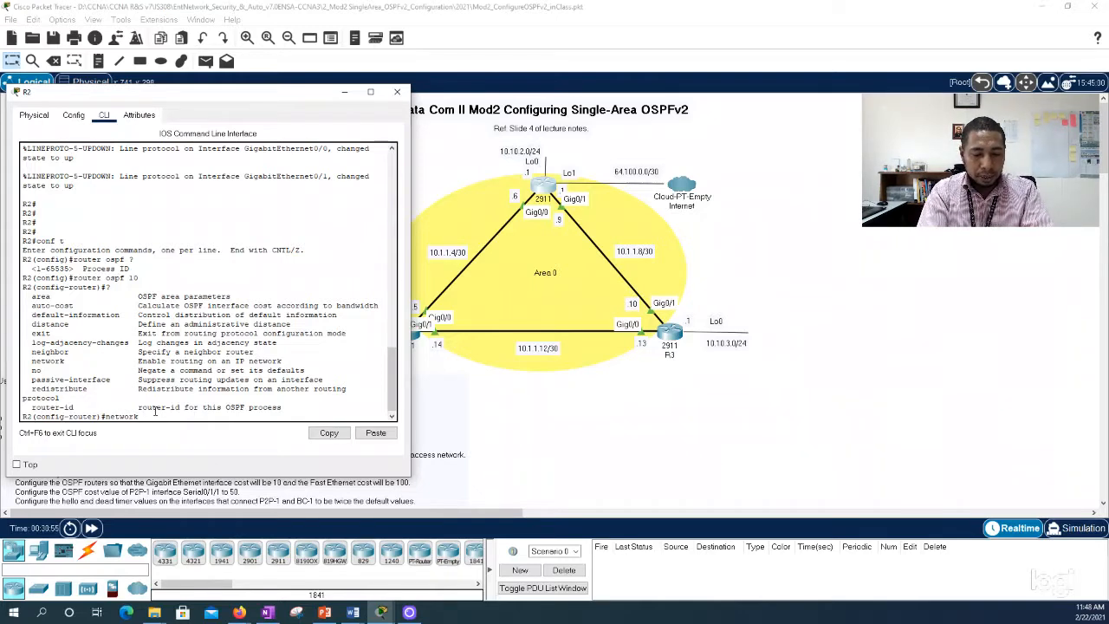
Step: Advertise R2's Lo0 network 10.10.2.0 with wildcard mask 0.0.0.255 in area 0, checking the command help for the mask argument
text(0.)
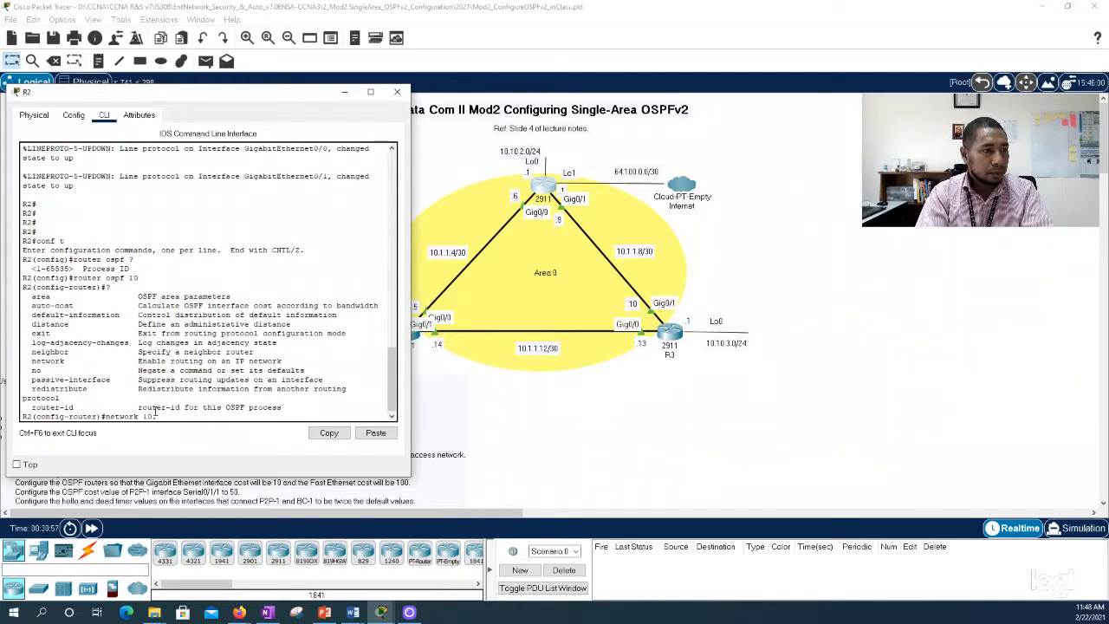
text(10.2.0 )
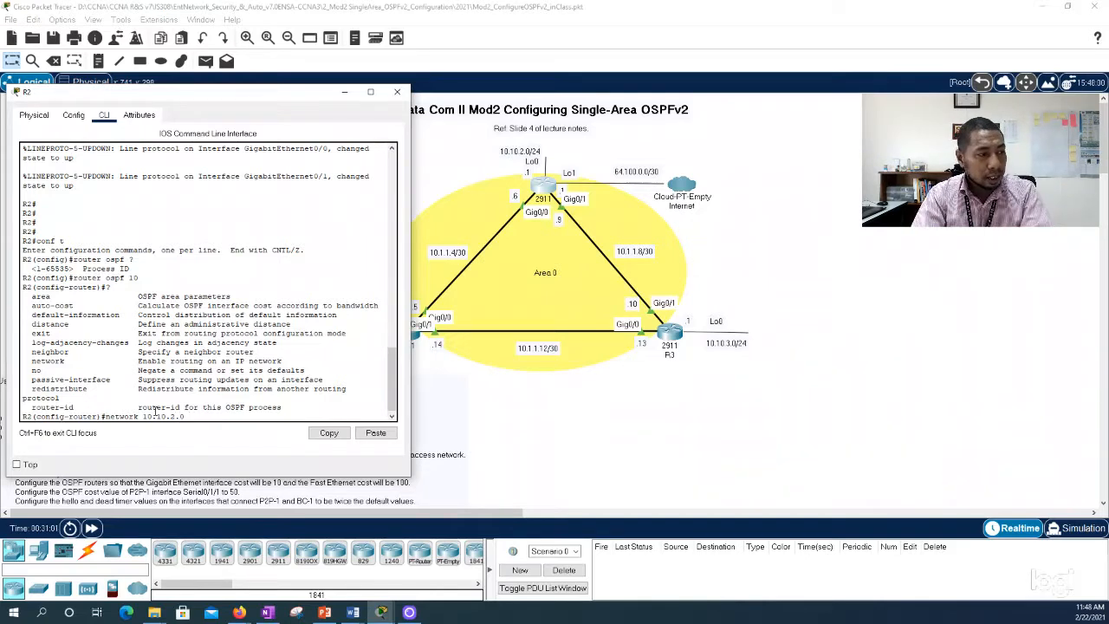
text(?)
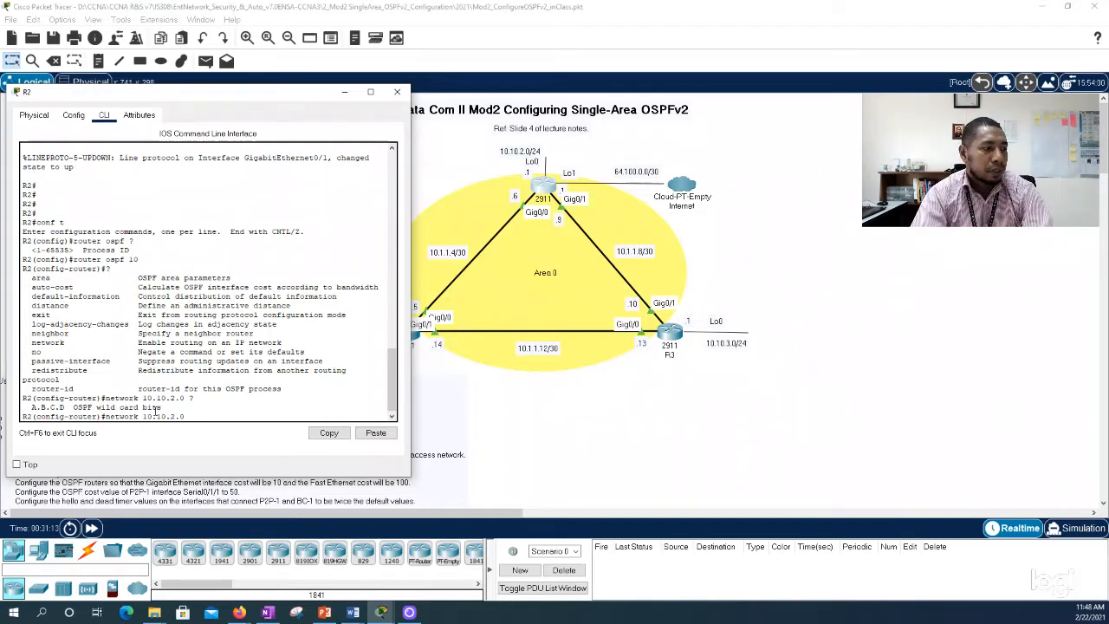
text(0.)
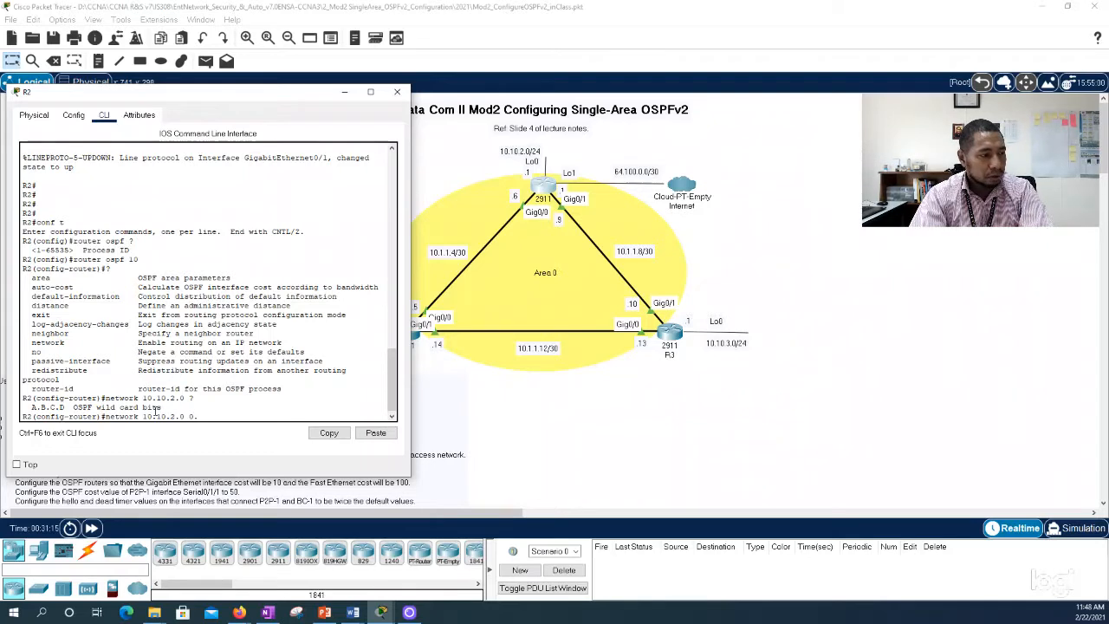
text(0.0.255)
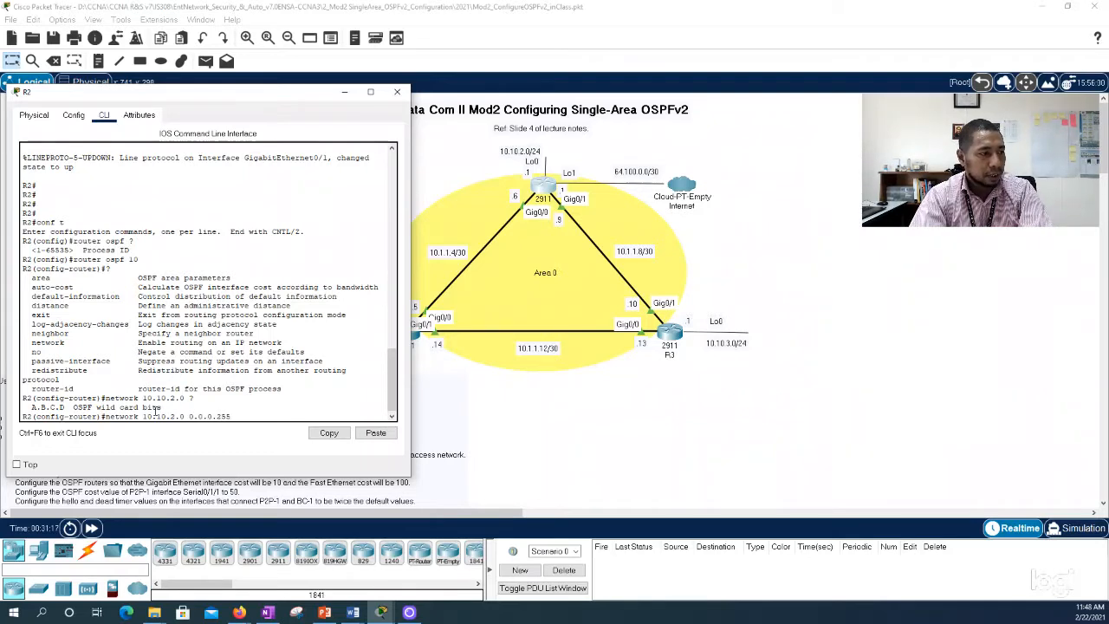
text( area 0)
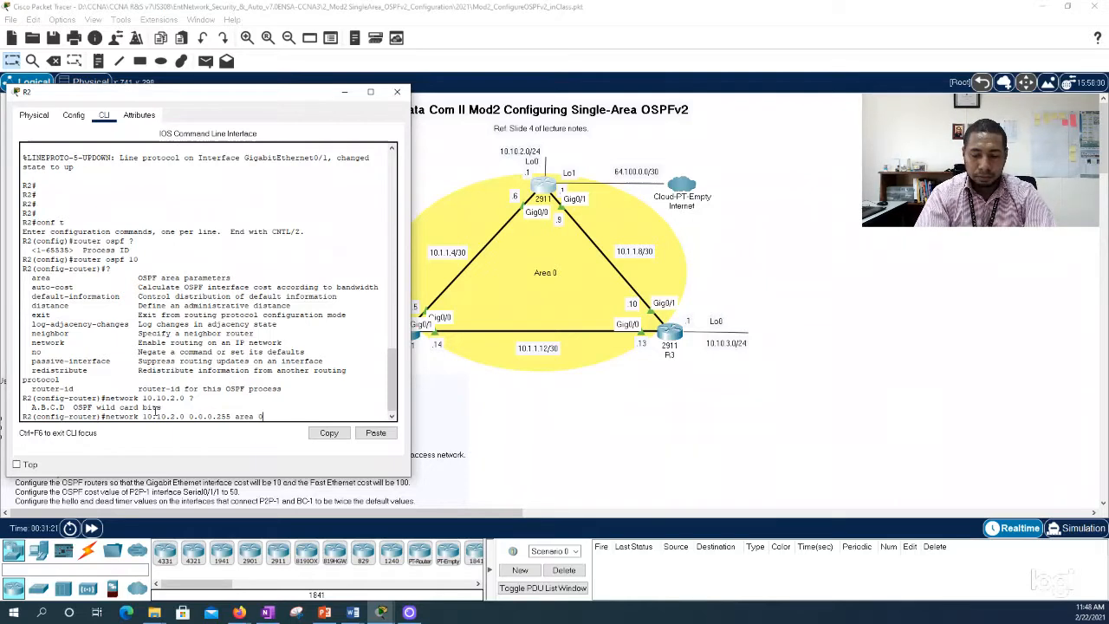
key(Return)
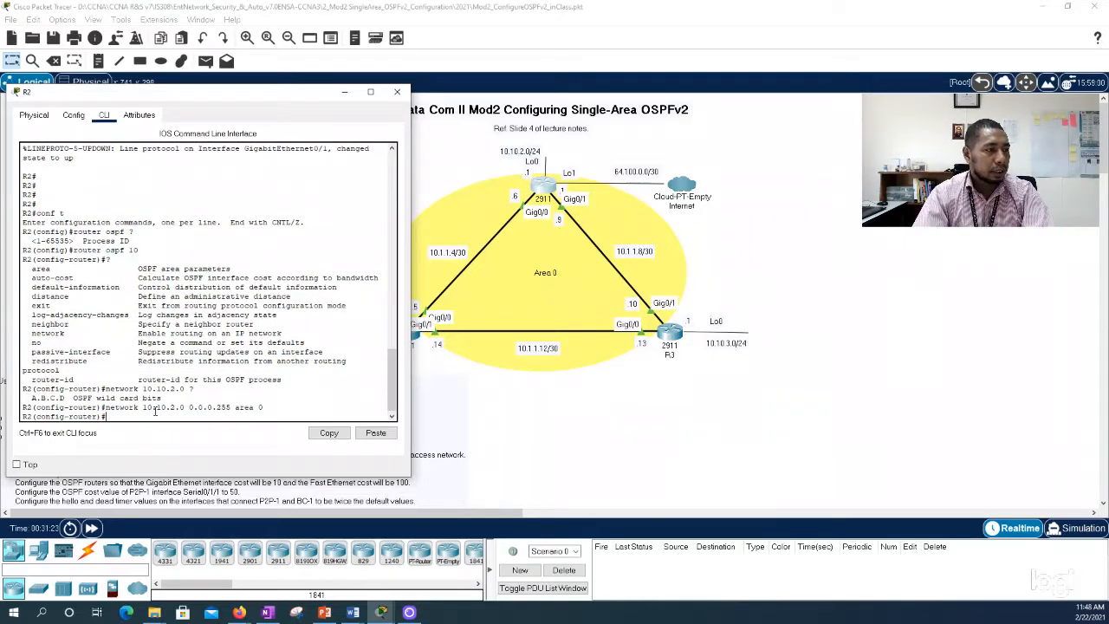
Step: Advertise R2's link network toward R1, 10.1.1.4 with wildcard mask 0.0.0.3, in area 0, reusing the previous network command
key(Up)
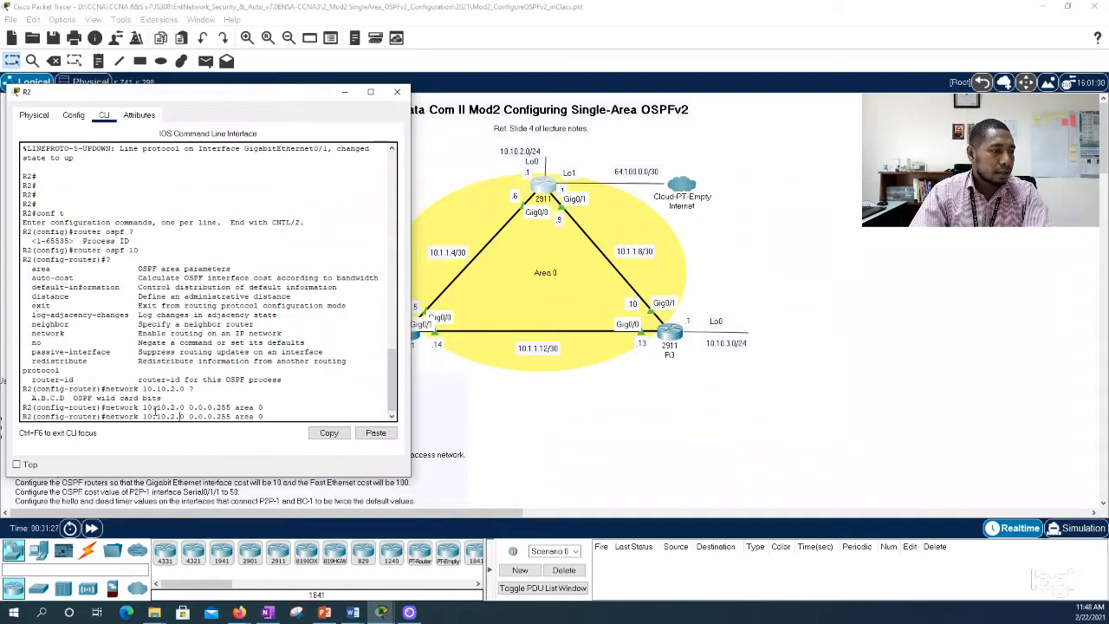
key(BackSpace)
key(BackSpace)
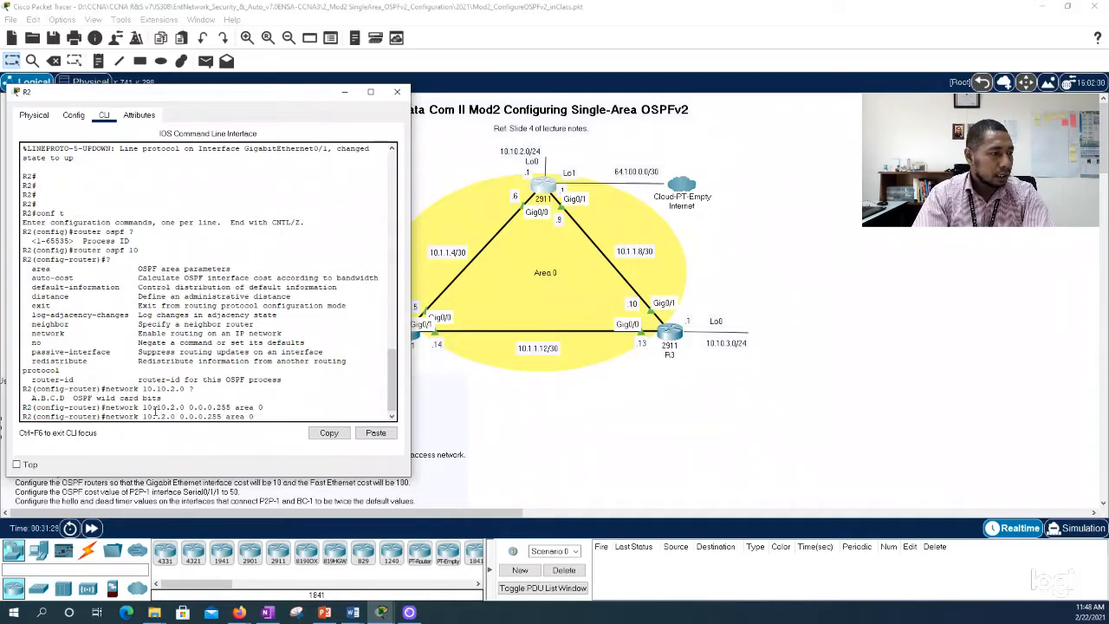
text(1)
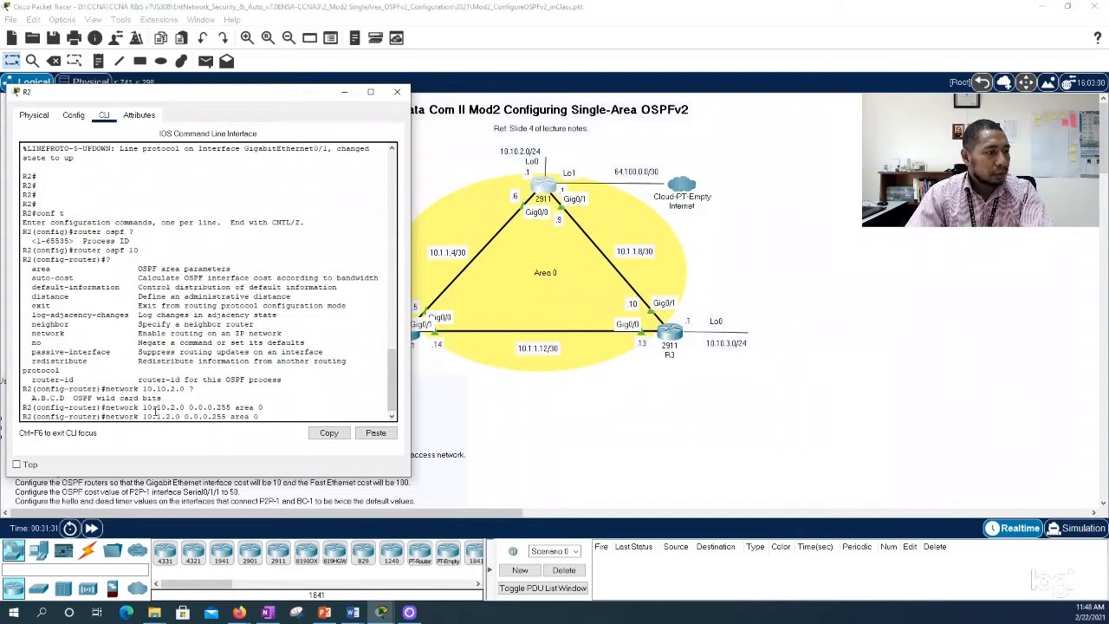
key(BackSpace)
text(1)
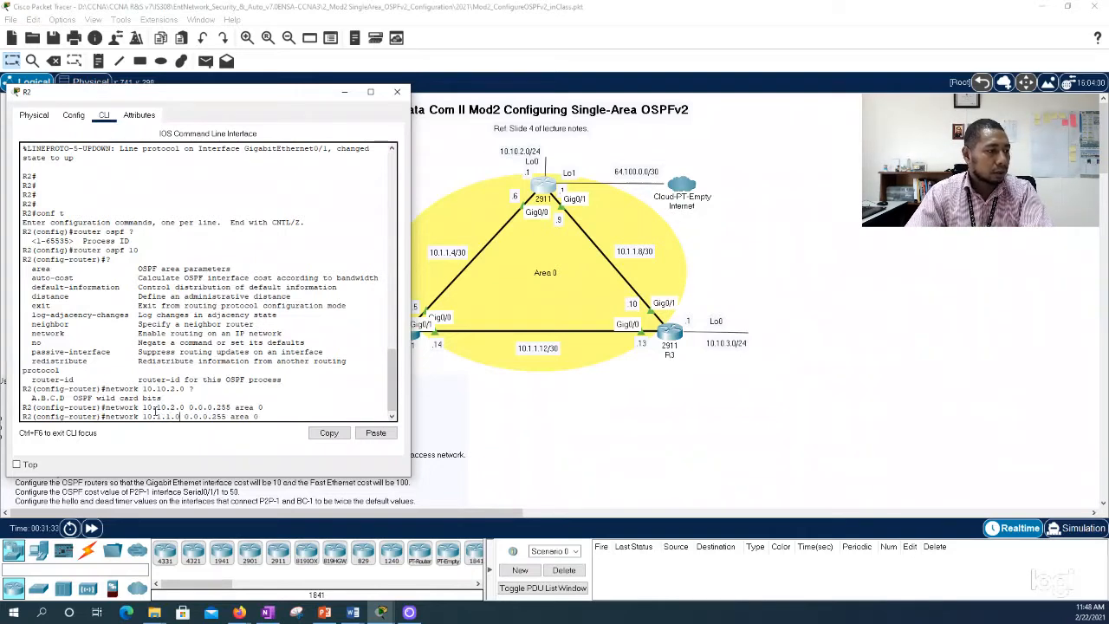
key(Right)
key(Right)
key(BackSpace)
text(4)
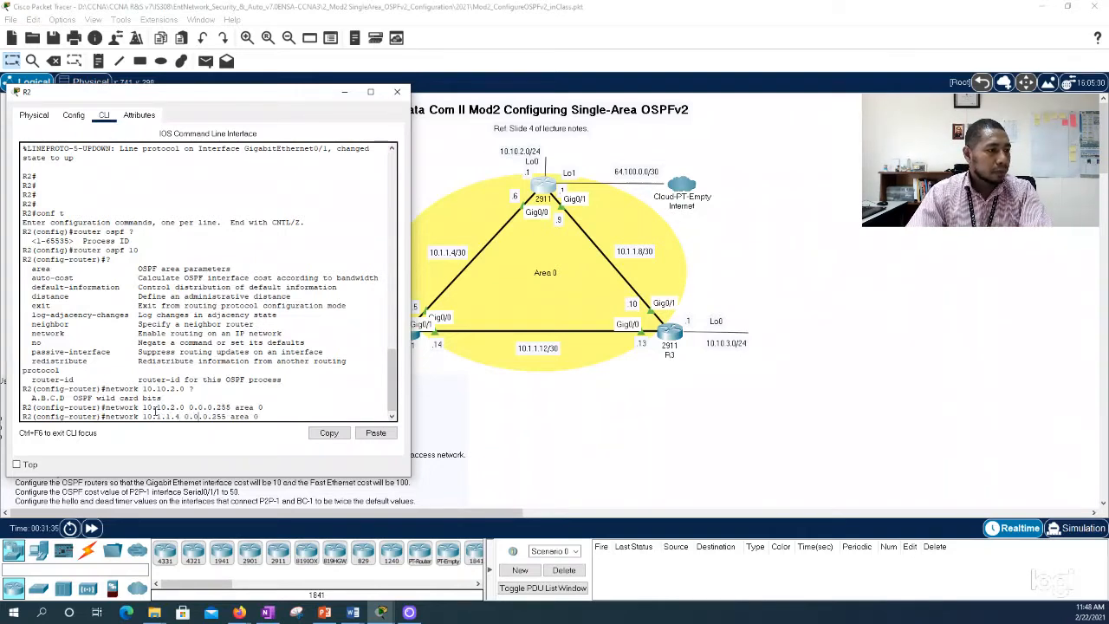
key(Right)
key(Right)
key(Right)
key(Right)
key(Right)
key(Right)
key(Right)
key(Right)
key(Right)
key(Right)
key(BackSpace)
key(BackSpace)
key(BackSpace)
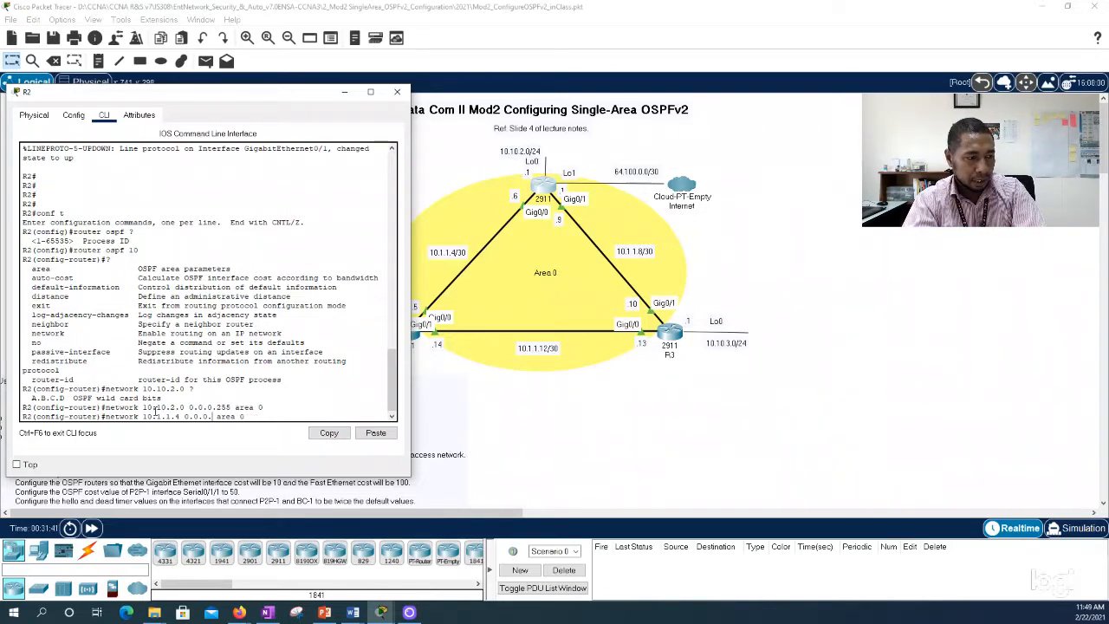
text(3)
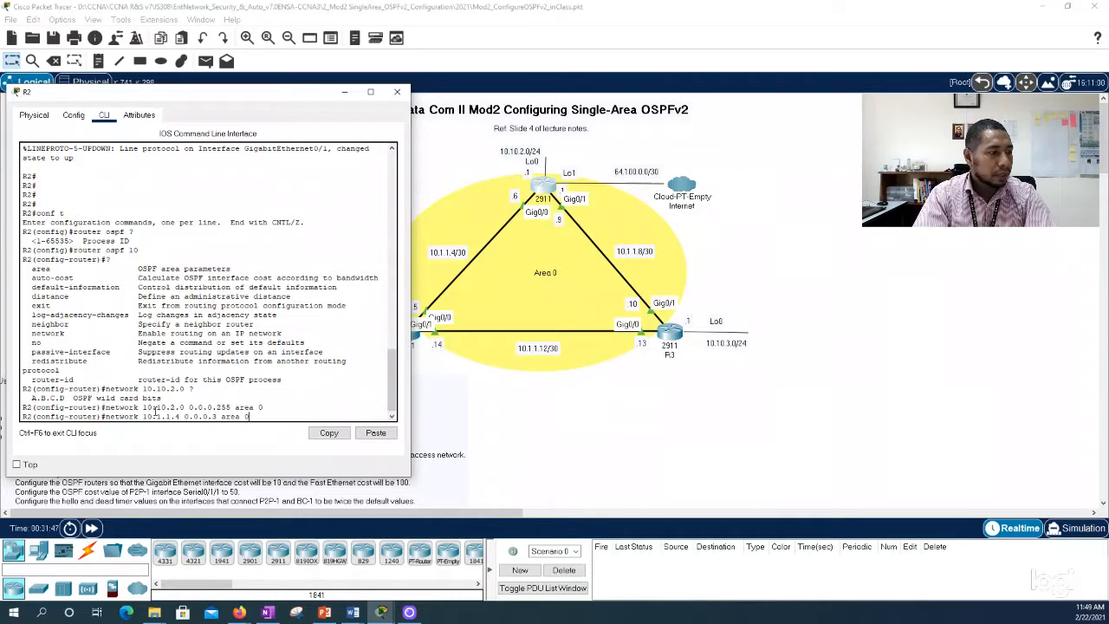
key(Return)
Step: Advertise R2's link network toward R3, 10.1.1.8 with wildcard mask 0.0.0.3, in area 0
key(Up)
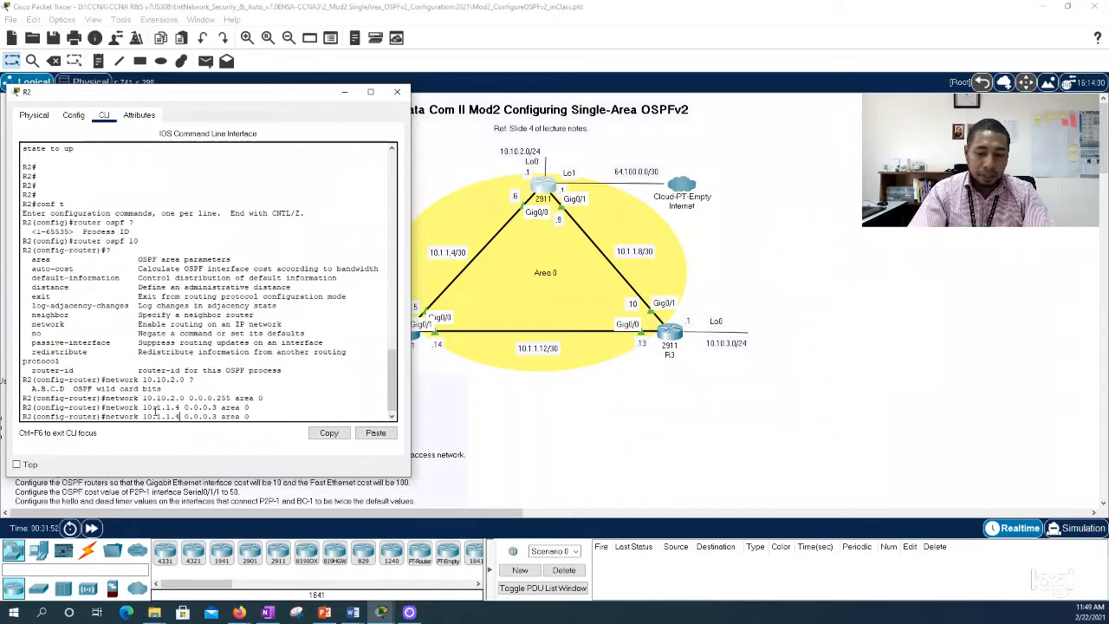
key(BackSpace)
key(BackSpace)
key(BackSpace)
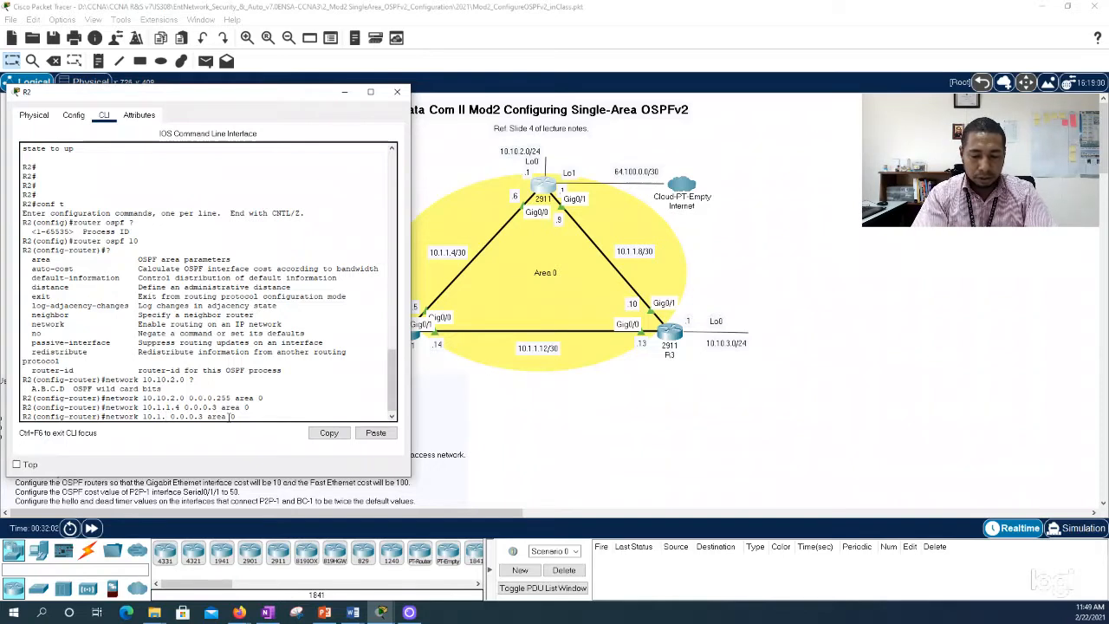
text(1.)
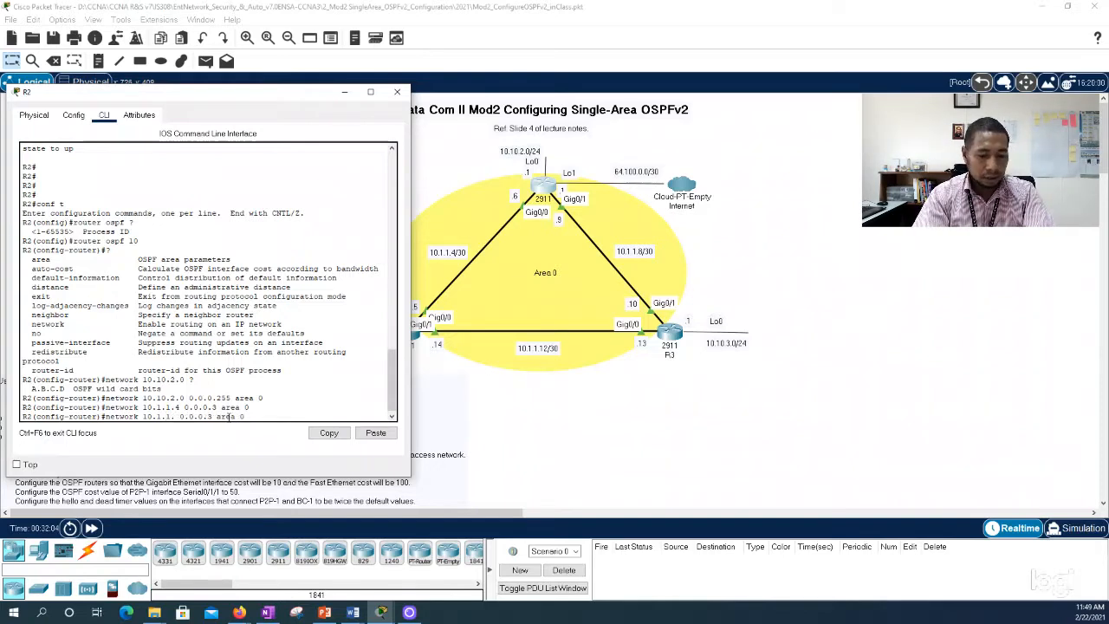
text(8)
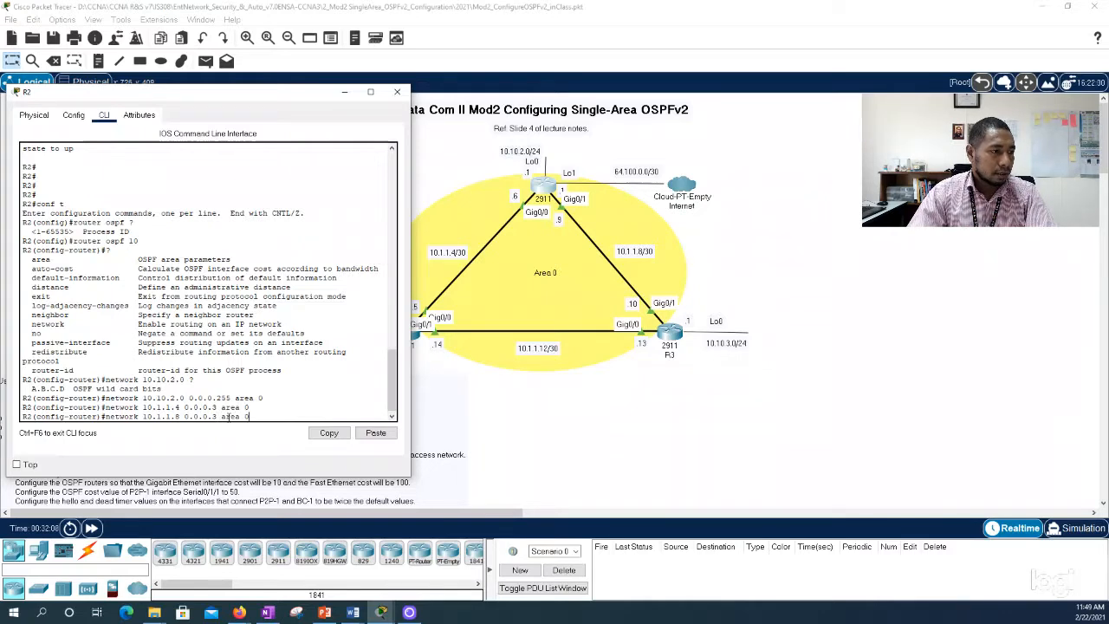
key(Return)
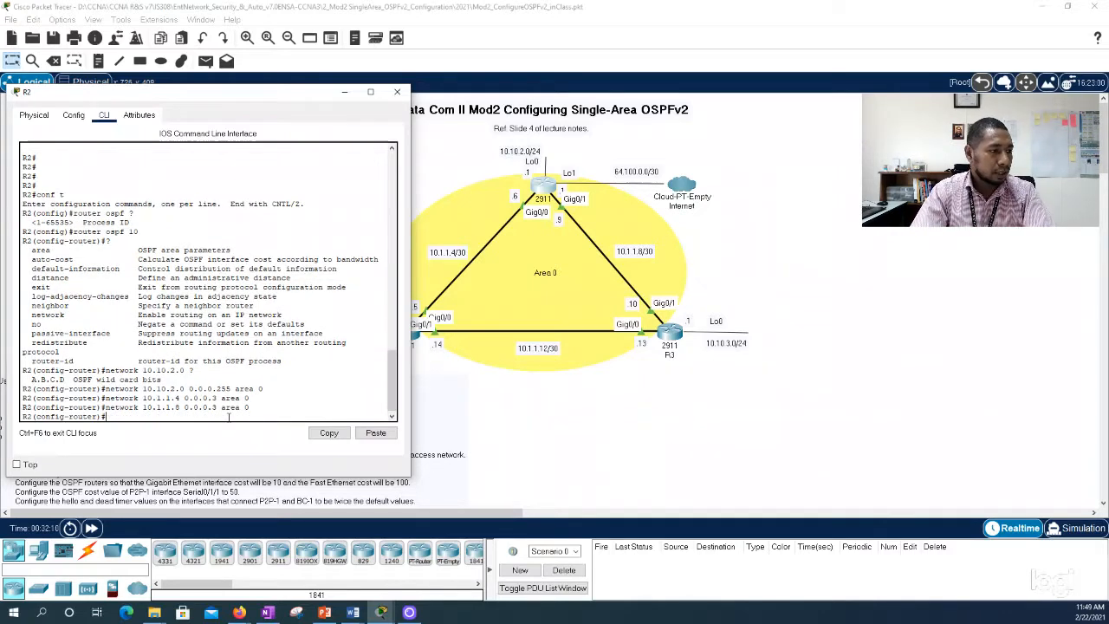
Step: Leave R2's configuration mode with end, save its configuration with wr, and close the R2 window
text(end)
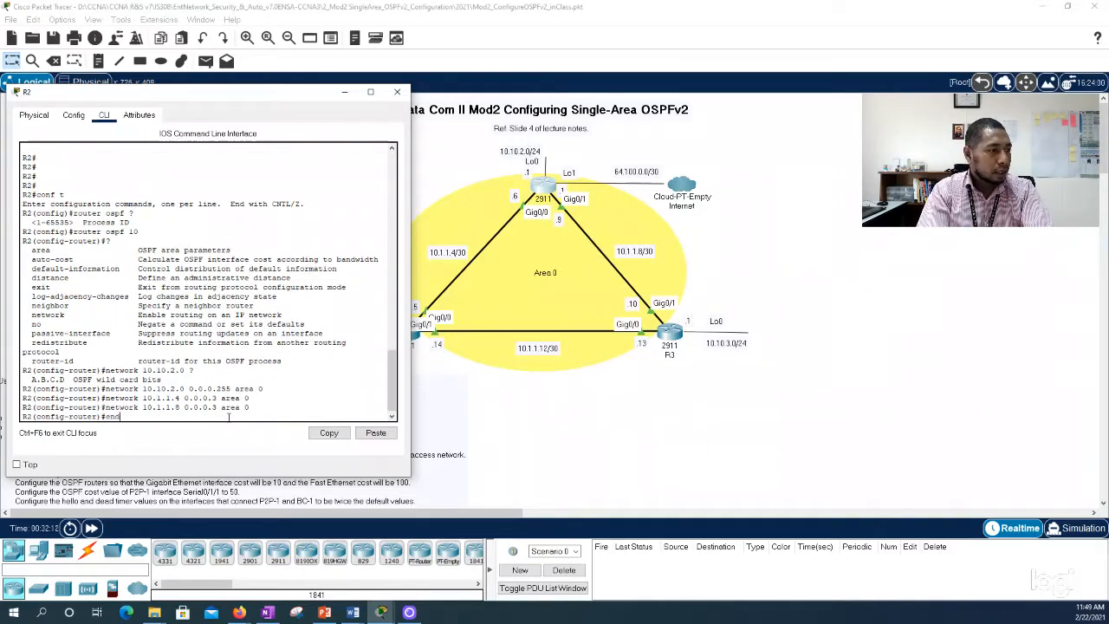
key(Return)
key(Return)
text(wr)
key(Return)
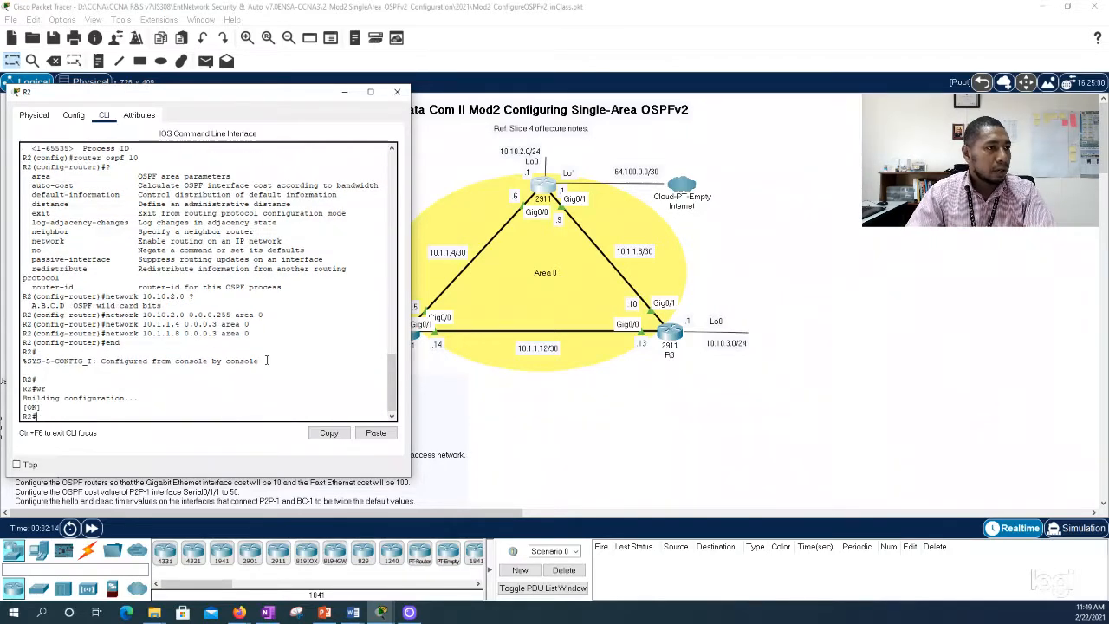
click(396, 91)
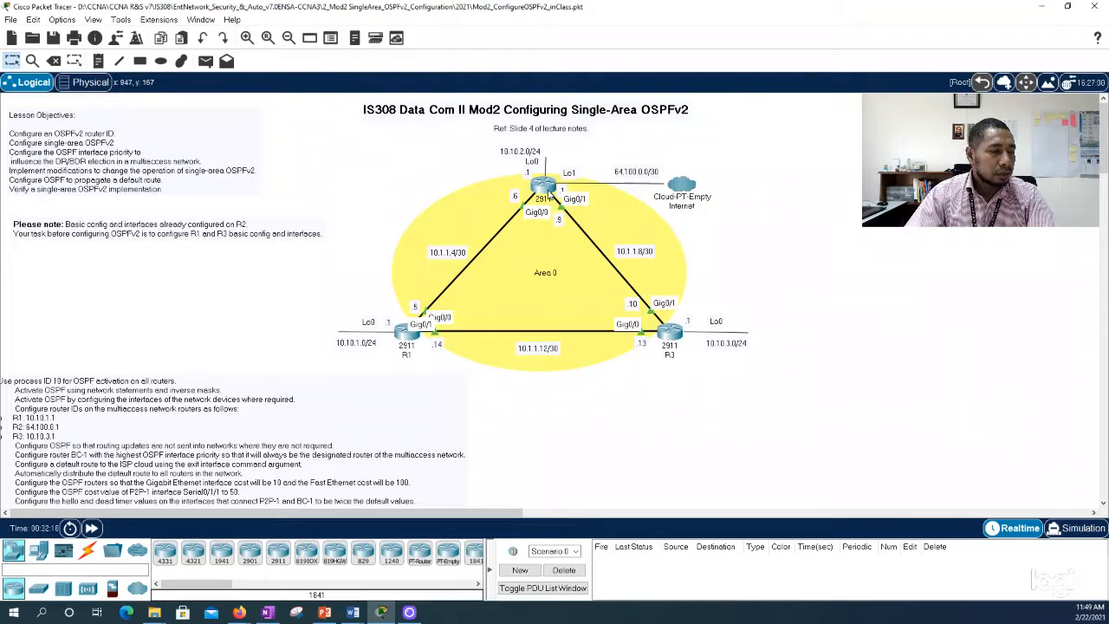
Step: Open the command line of R1, clear of the topology diagram, and enter global configuration mode with conf t
click(405, 335)
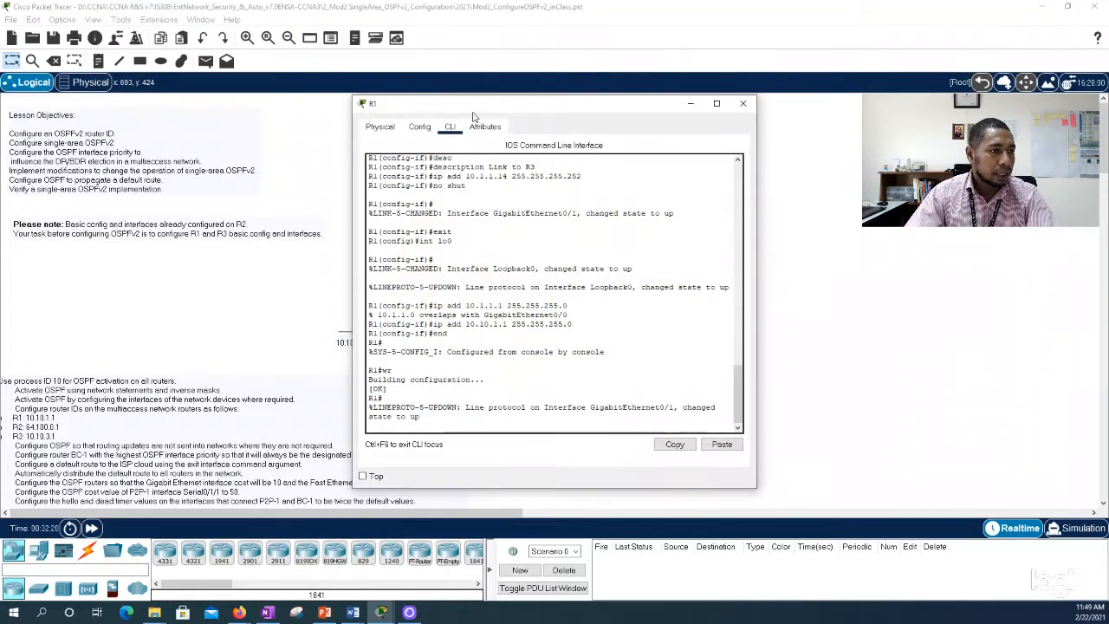
drag(473, 104, 825, 134)
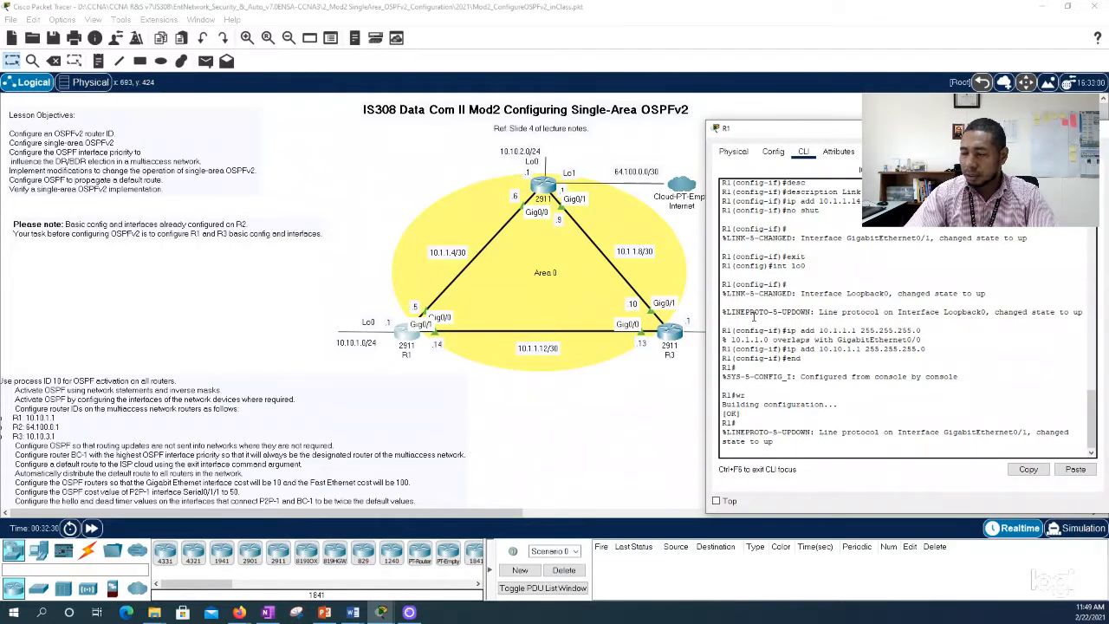
key(Return)
key(Return)
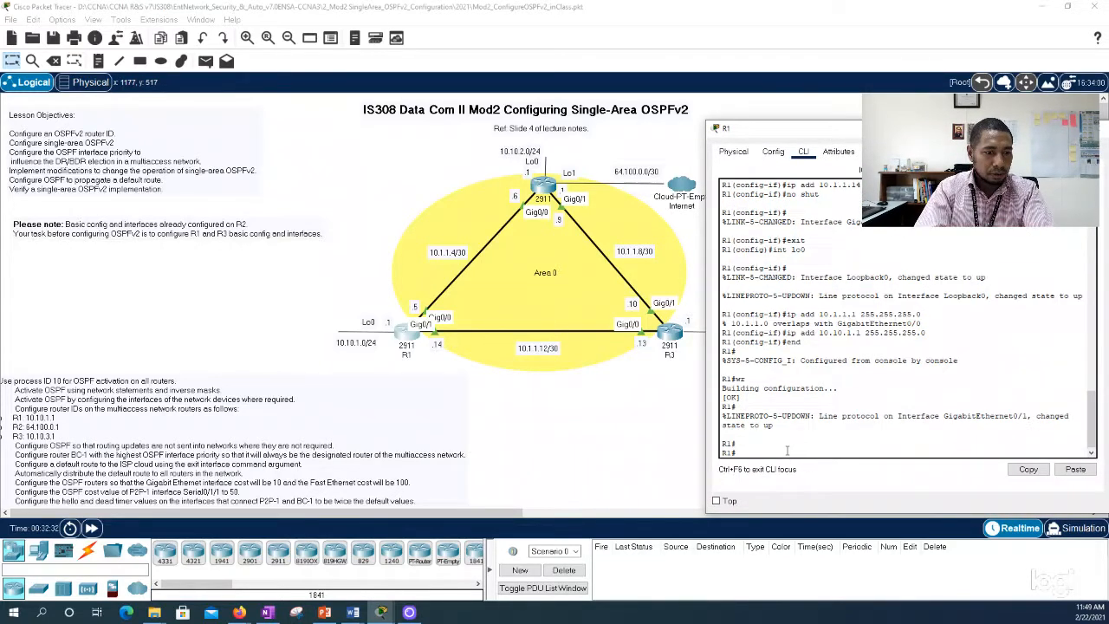
text(conf t)
key(Return)
key(Return)
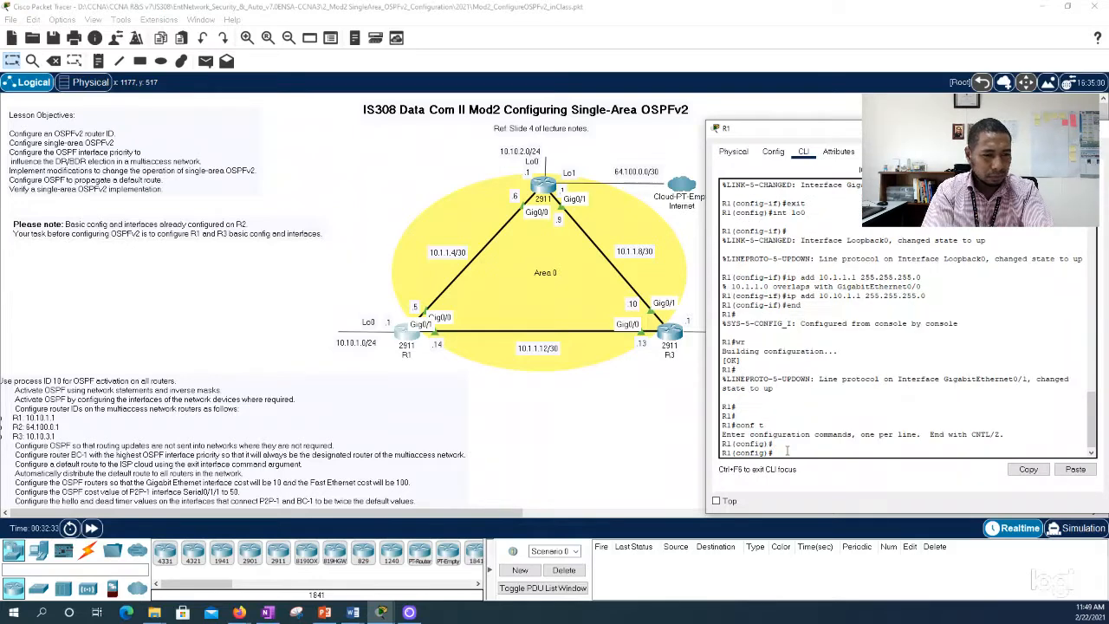
key(Return)
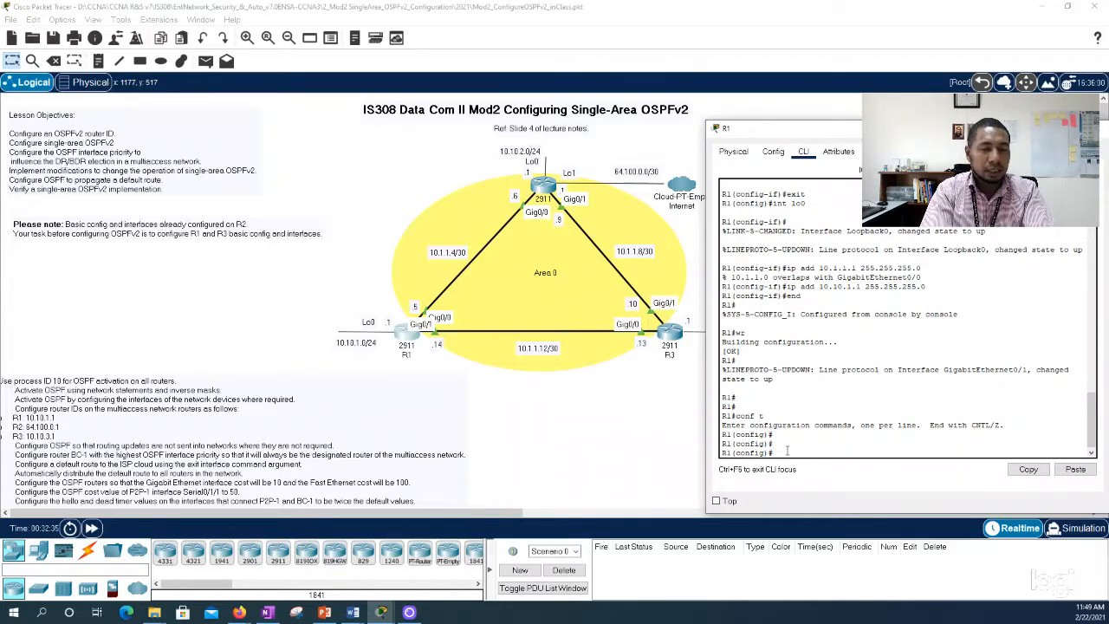
Step: Start OSPF process 10 on R1 and advertise its Lo0 network 10.10.1.0 with wildcard mask 0.0.0.255 in area 0
text(router ospf)
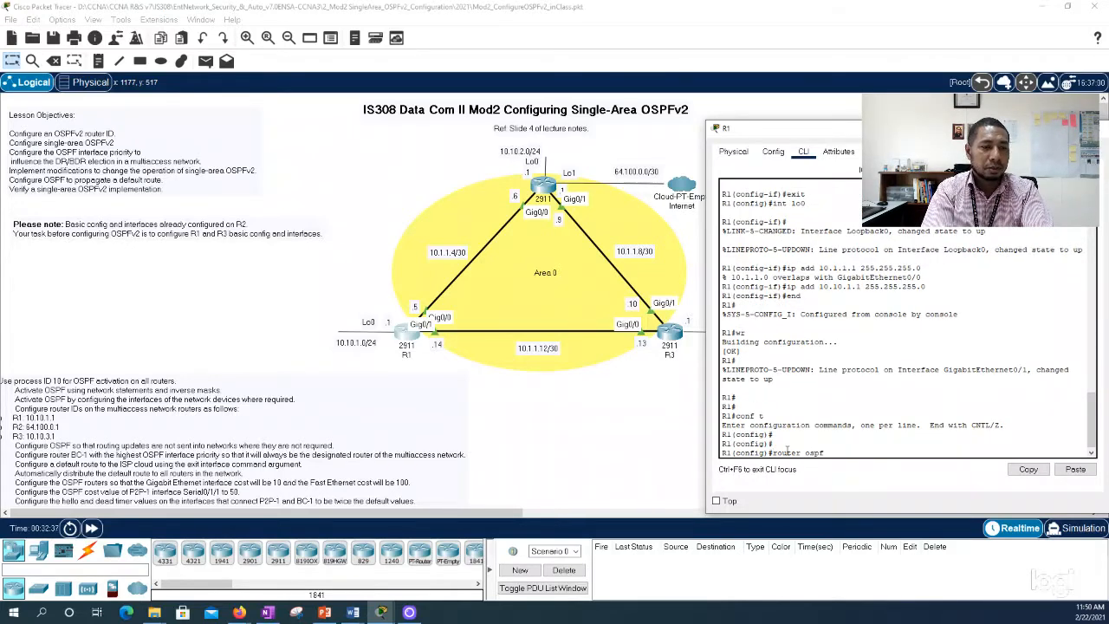
text( 10)
key(Return)
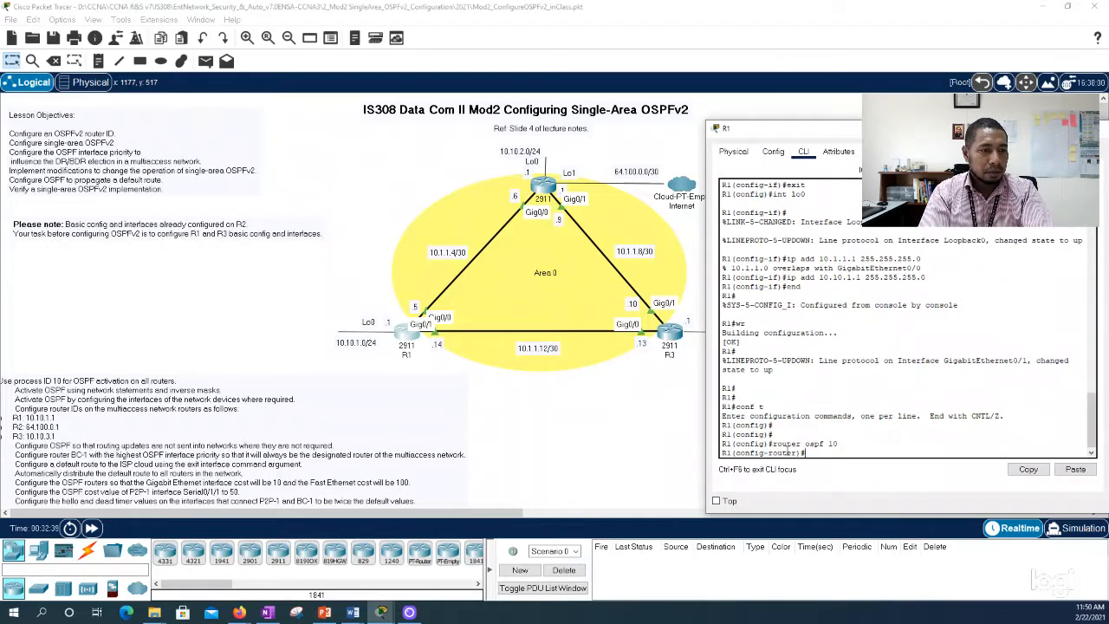
text(networ)
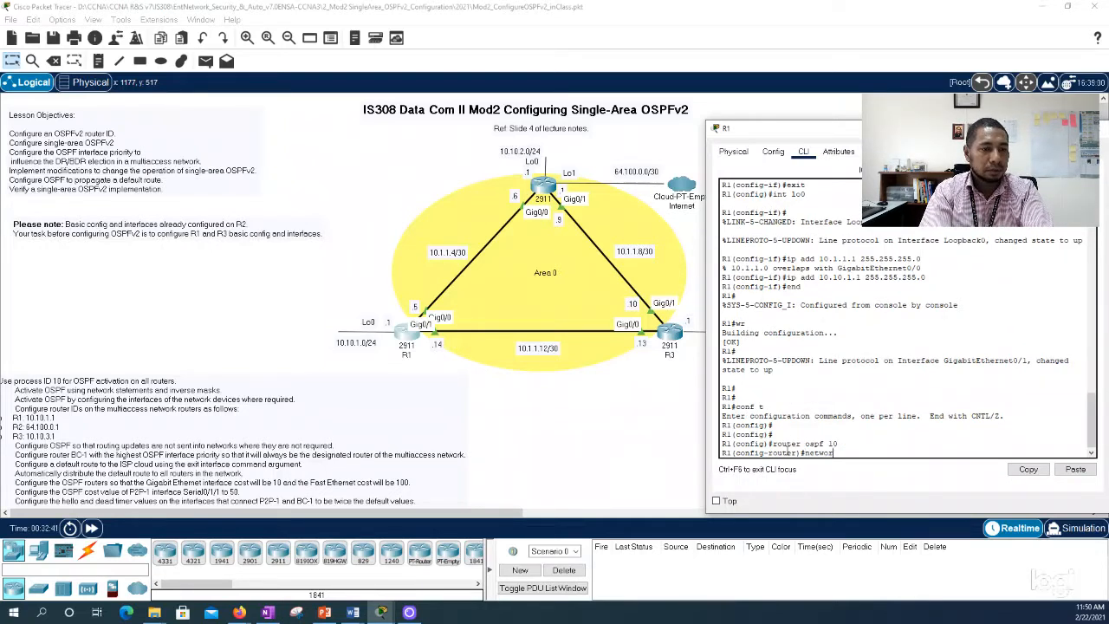
text(k 10)
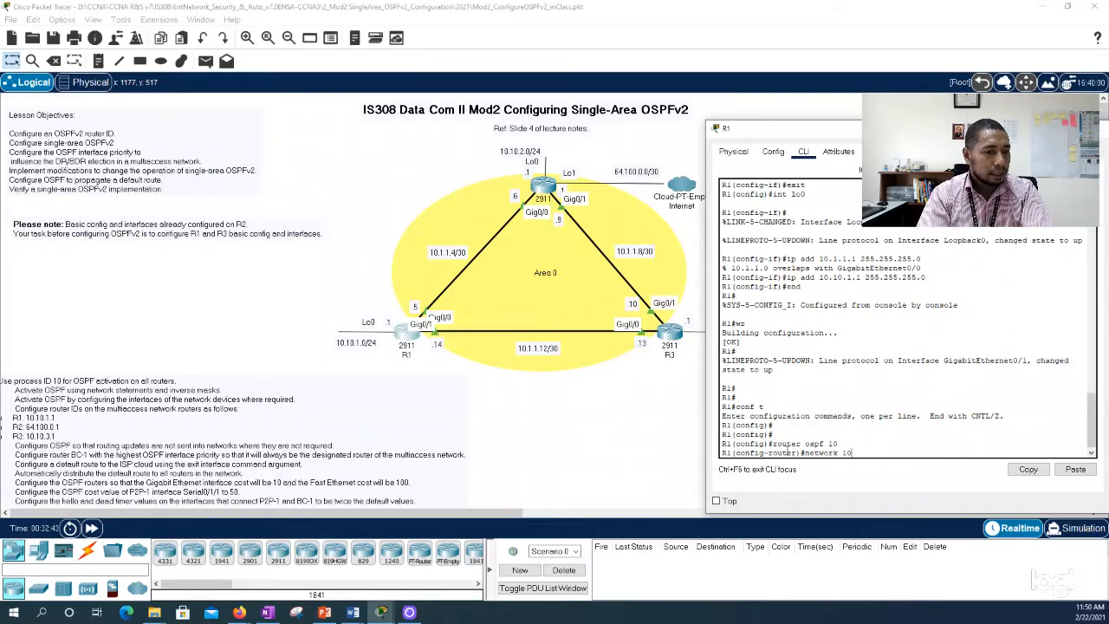
text(.10.1.)
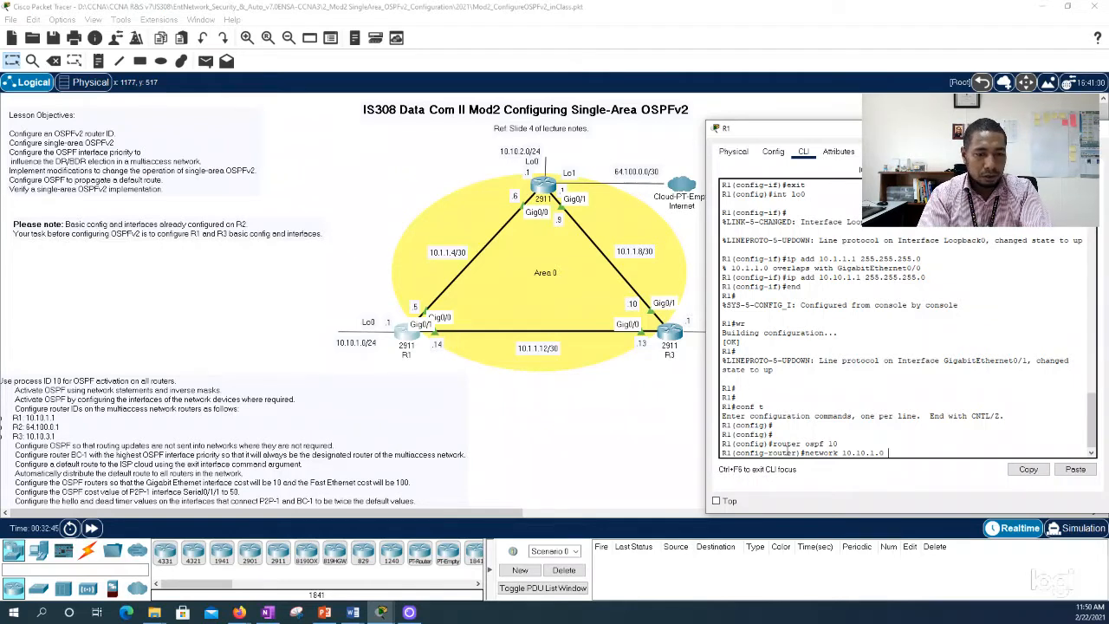
text(0 0.0.0.25)
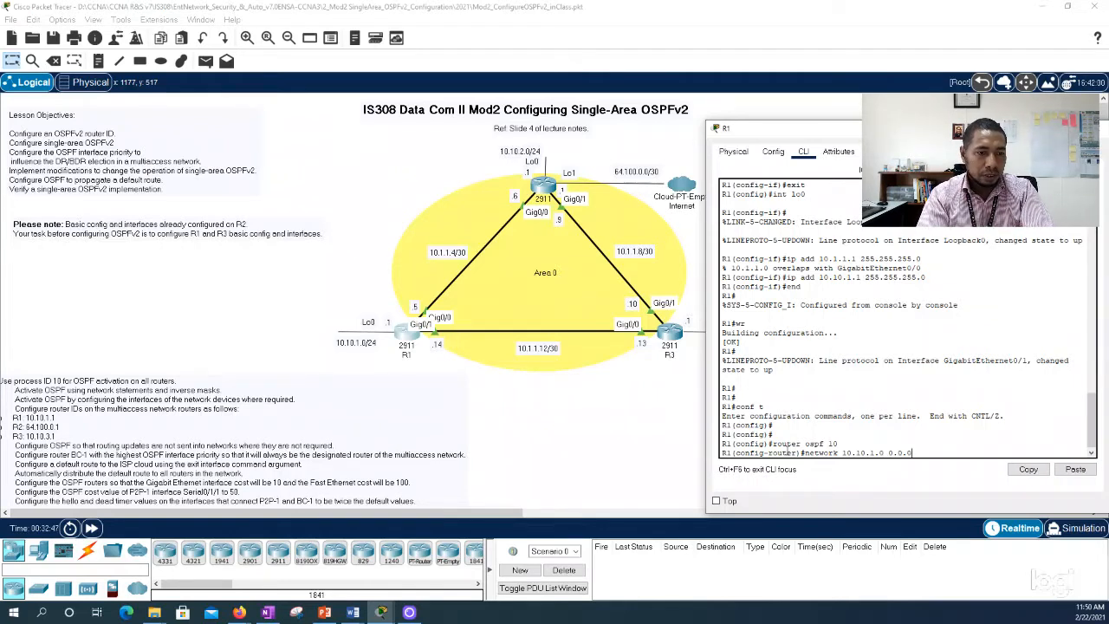
text(5 a)
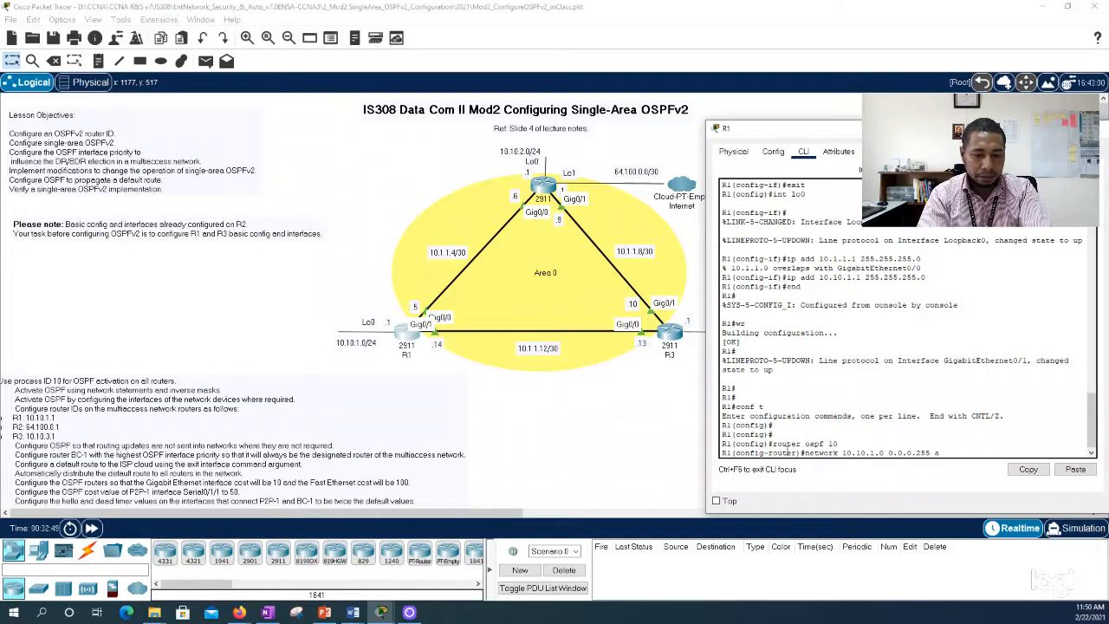
text(rea 0)
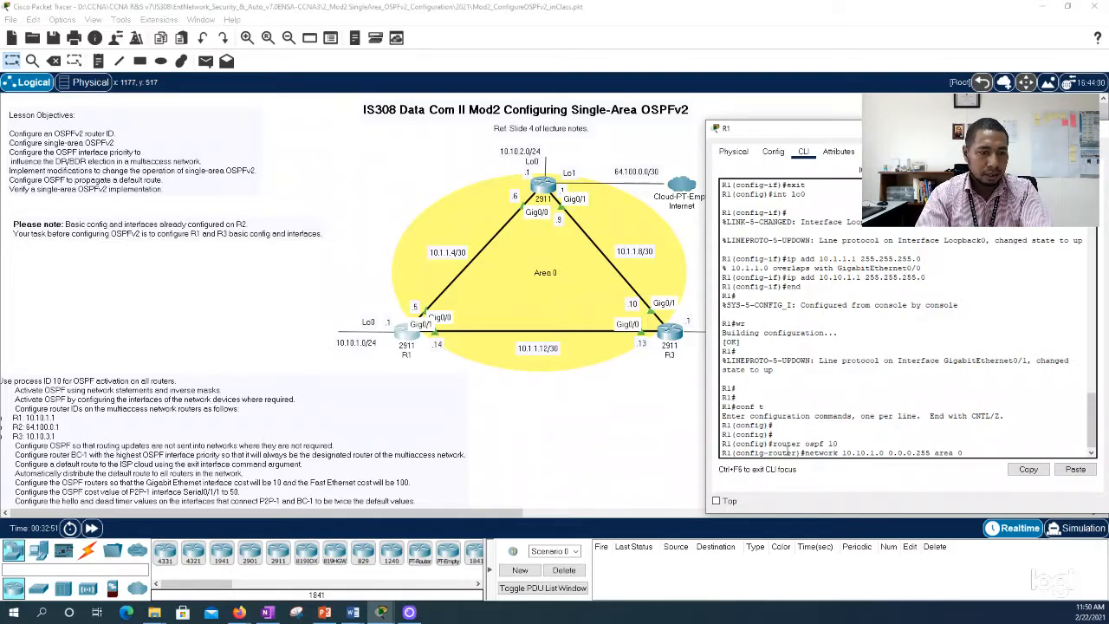
key(Return)
Step: Advertise R1's link network toward R3, 10.1.1.12 with wildcard mask 0.0.0.3, in area 0
key(Up)
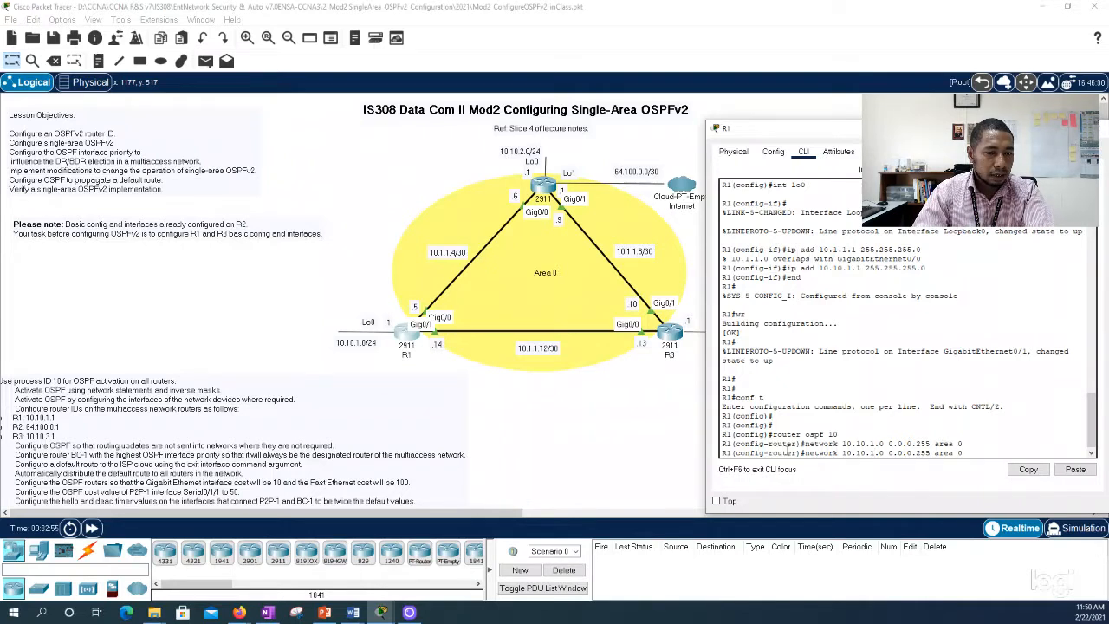
key(BackSpace)
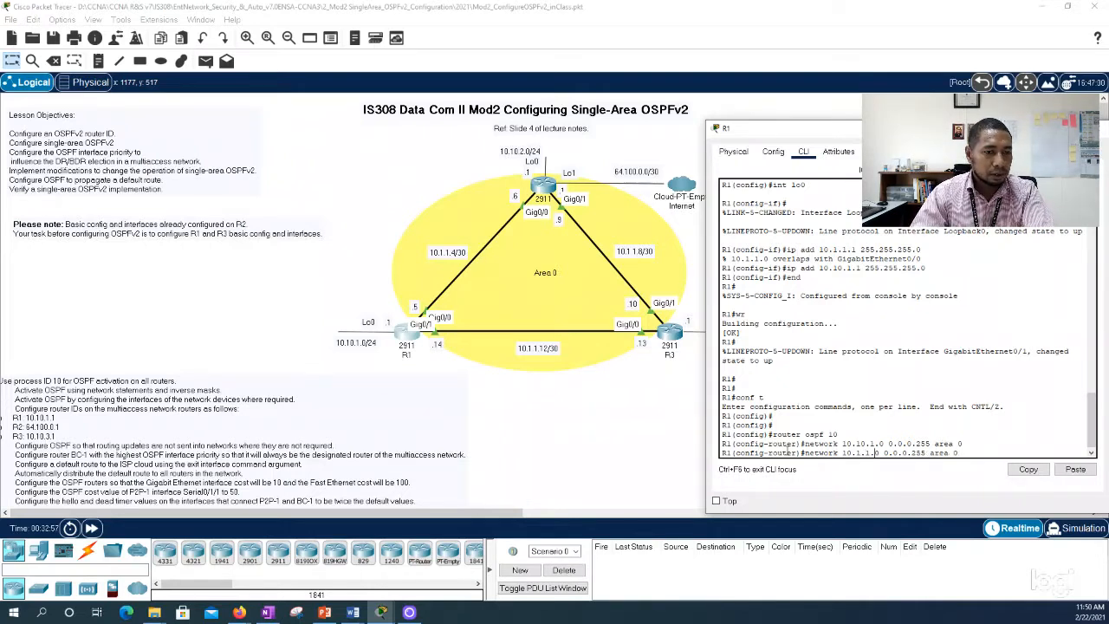
key(Delete)
text(12)
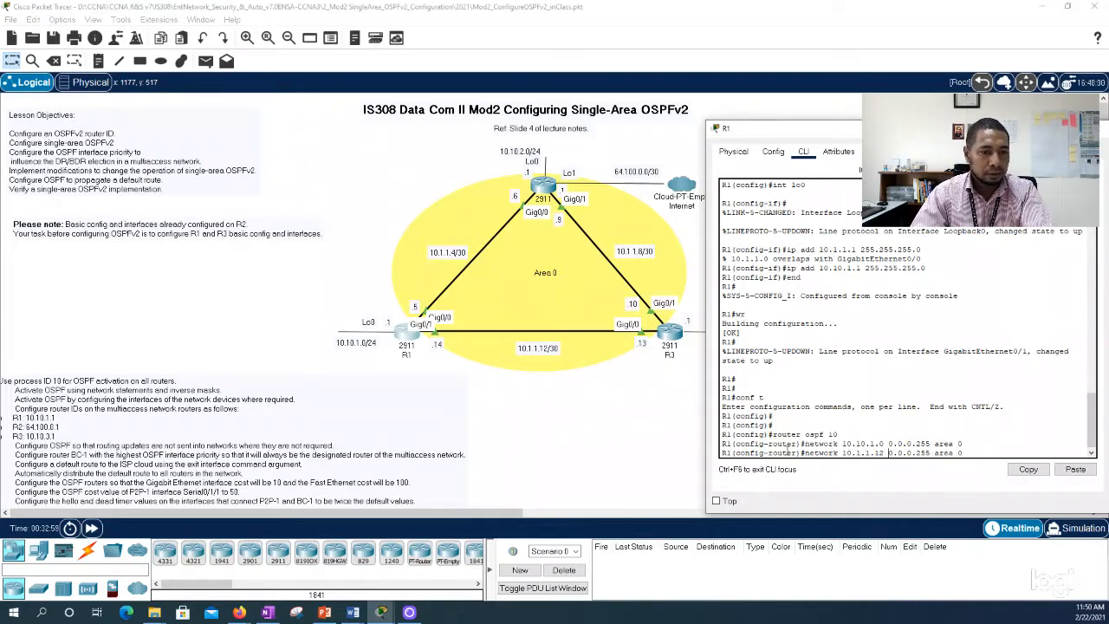
key(Right)
key(Right)
key(Right)
key(BackSpace)
key(BackSpace)
key(BackSpace)
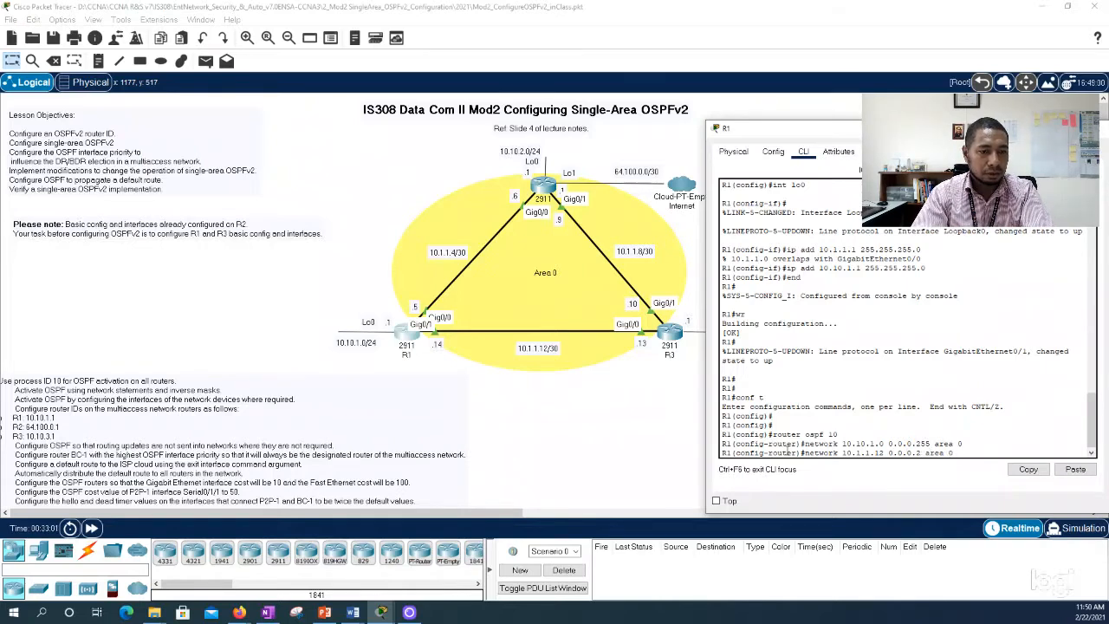
text(3)
key(Return)
Step: Advertise R1's link network toward R2, 10.1.1.4 with wildcard mask 0.0.0.3, in area 0
key(Up)
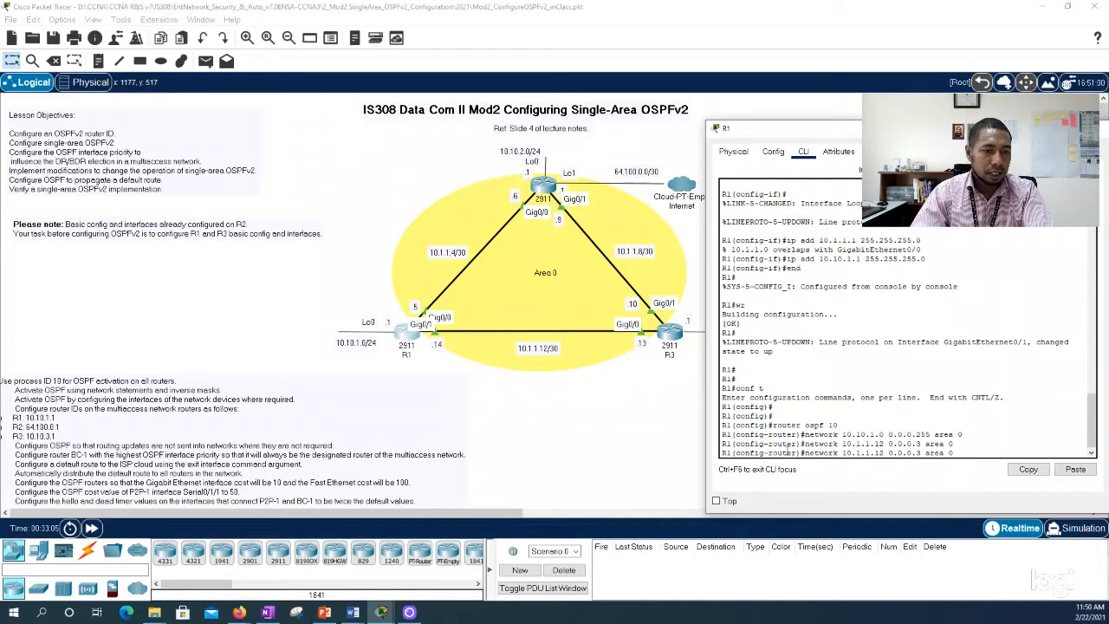
key(BackSpace)
key(BackSpace)
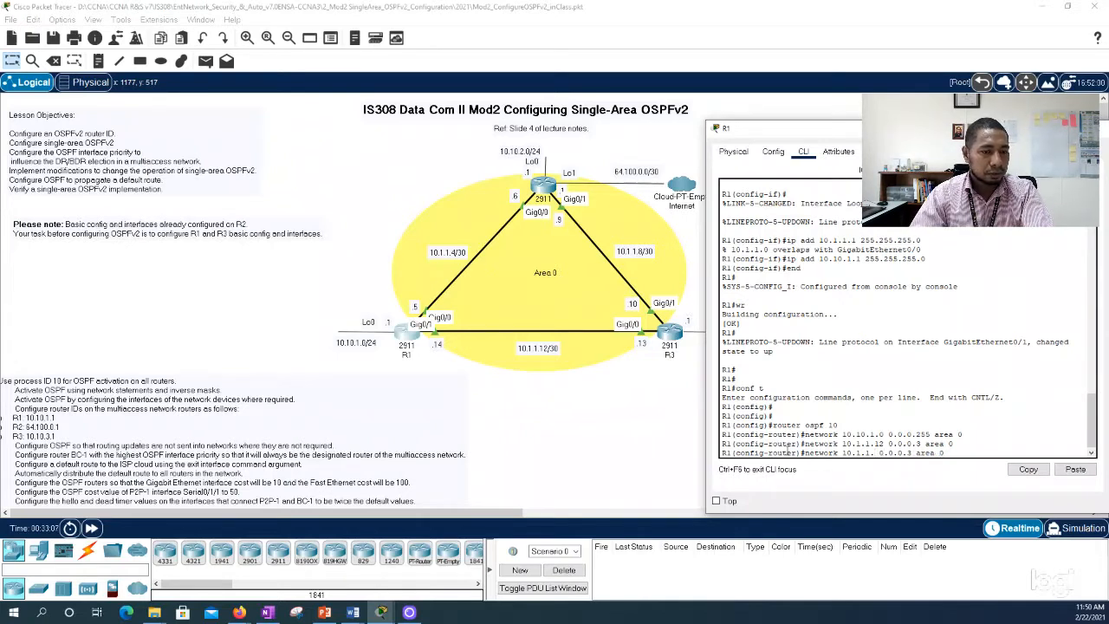
text(4)
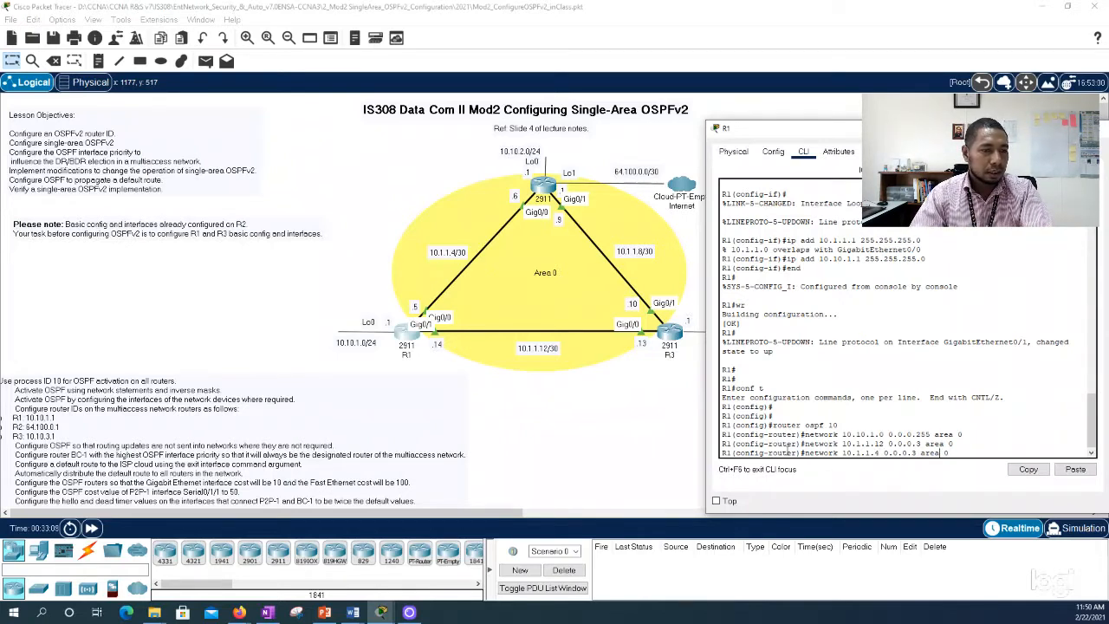
key(Return)
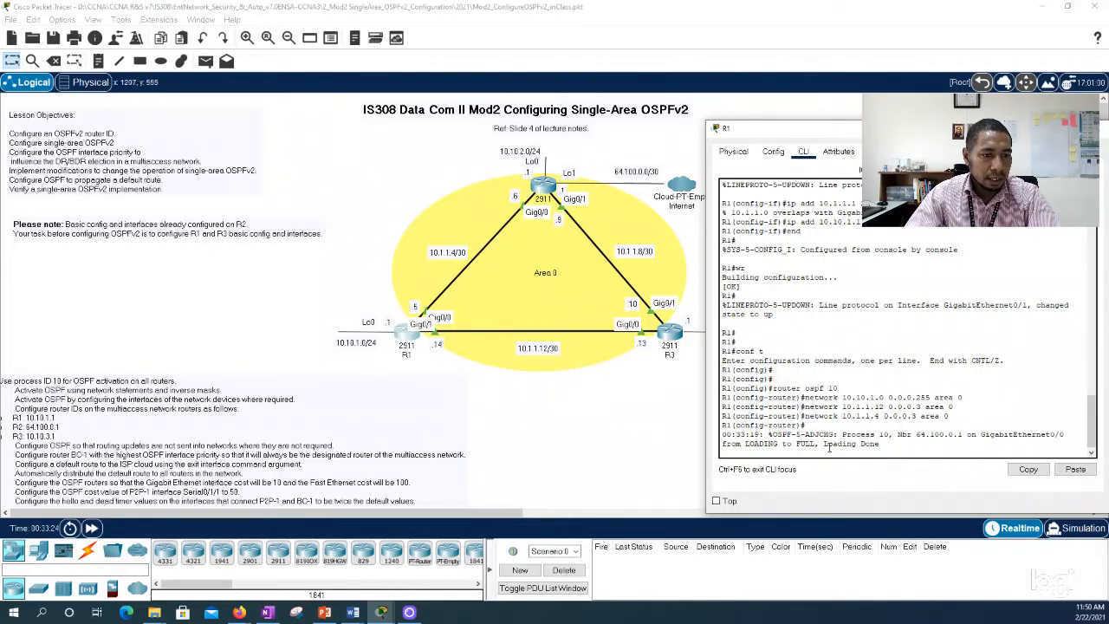
Step: Leave R1's configuration mode with end, save its configuration with wr, and close the R1 window
drag(777, 434, 908, 437)
click(908, 437)
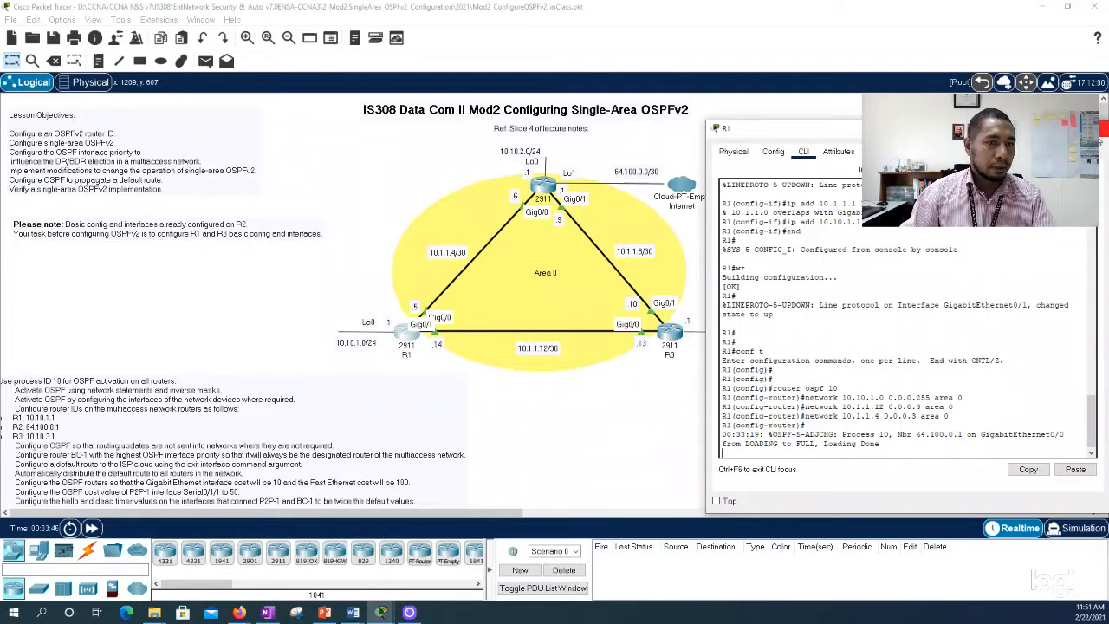
key(Return)
key(Return)
key(Return)
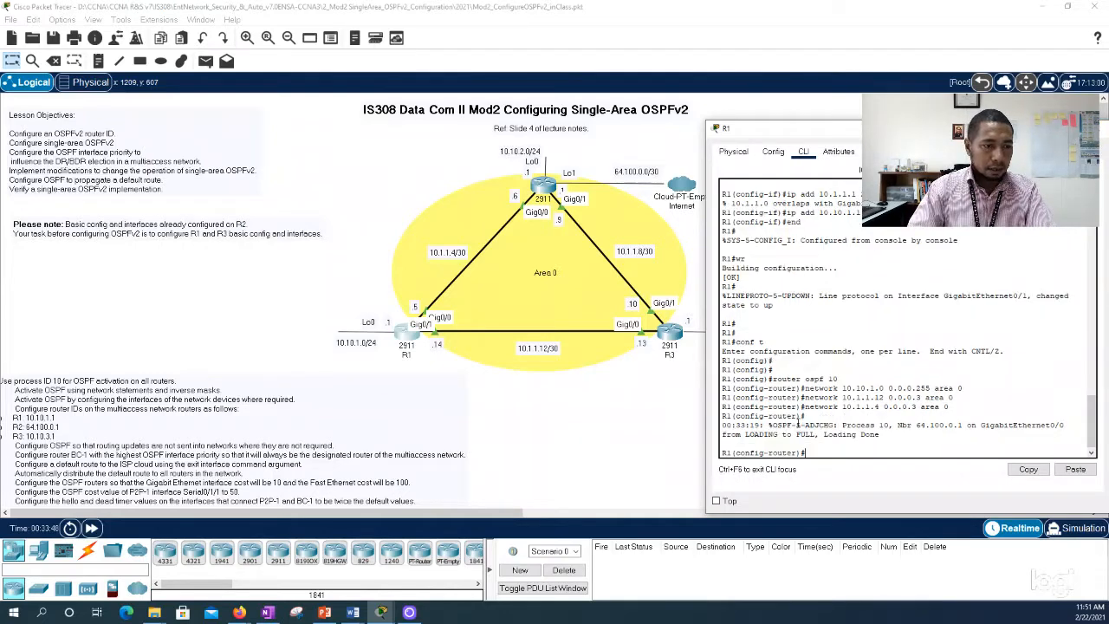
text(end)
key(Return)
key(Return)
text(wr)
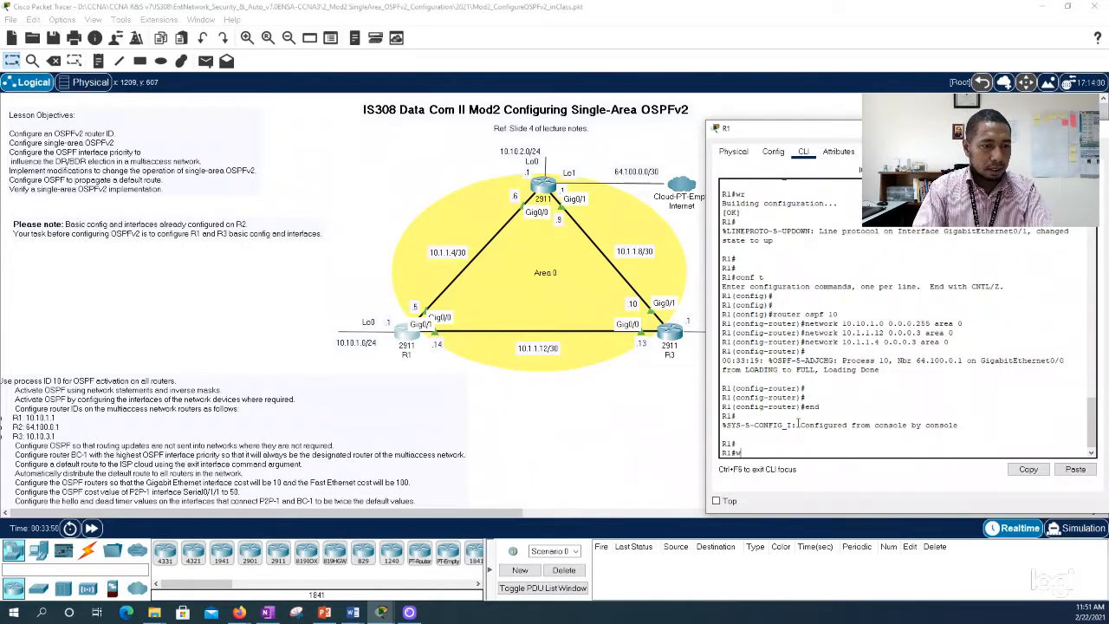
key(Return)
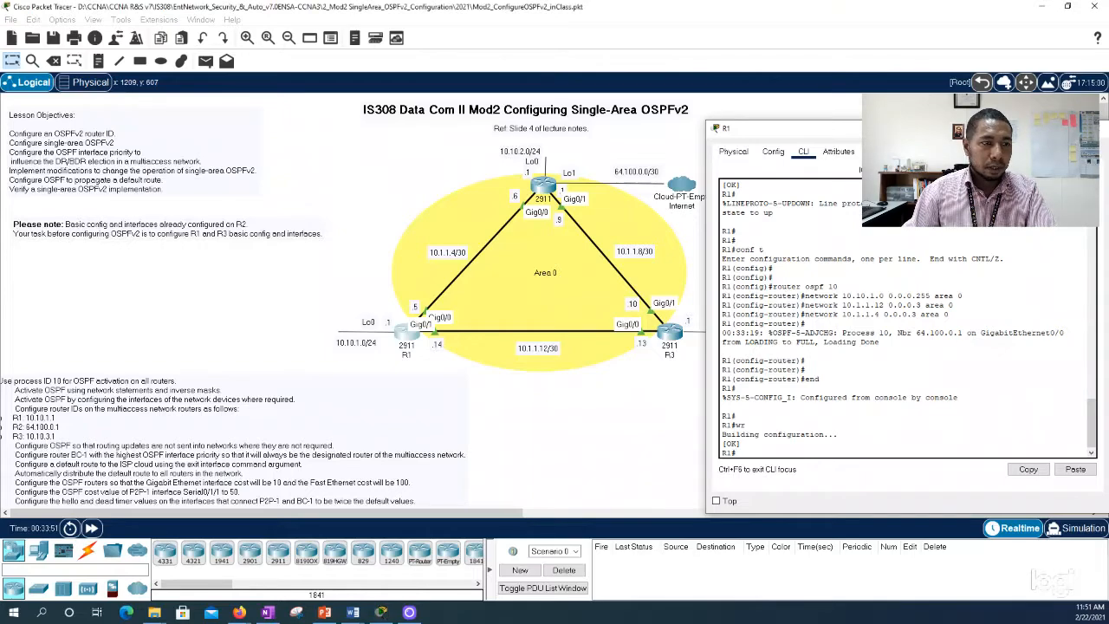
click(1097, 127)
Step: Open the command line of R3, clear of the topology diagram, and enter global configuration mode with conf t
click(669, 330)
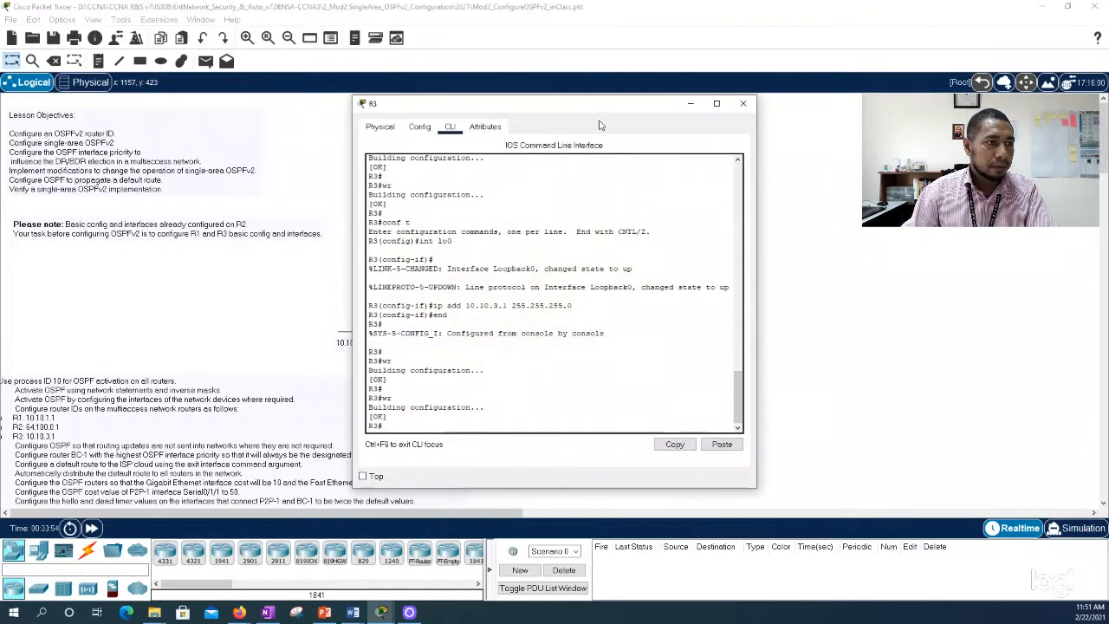
drag(586, 106, 256, 89)
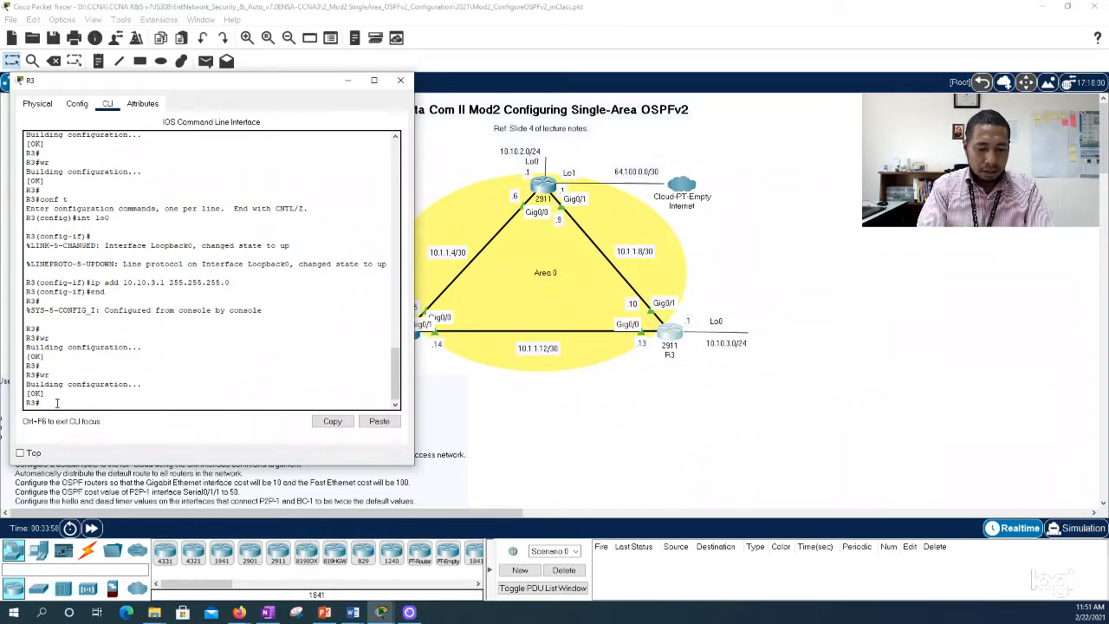
text(conf t)
key(Return)
Step: Start OSPF process 10 on R3 with router ospf 10
text(router os)
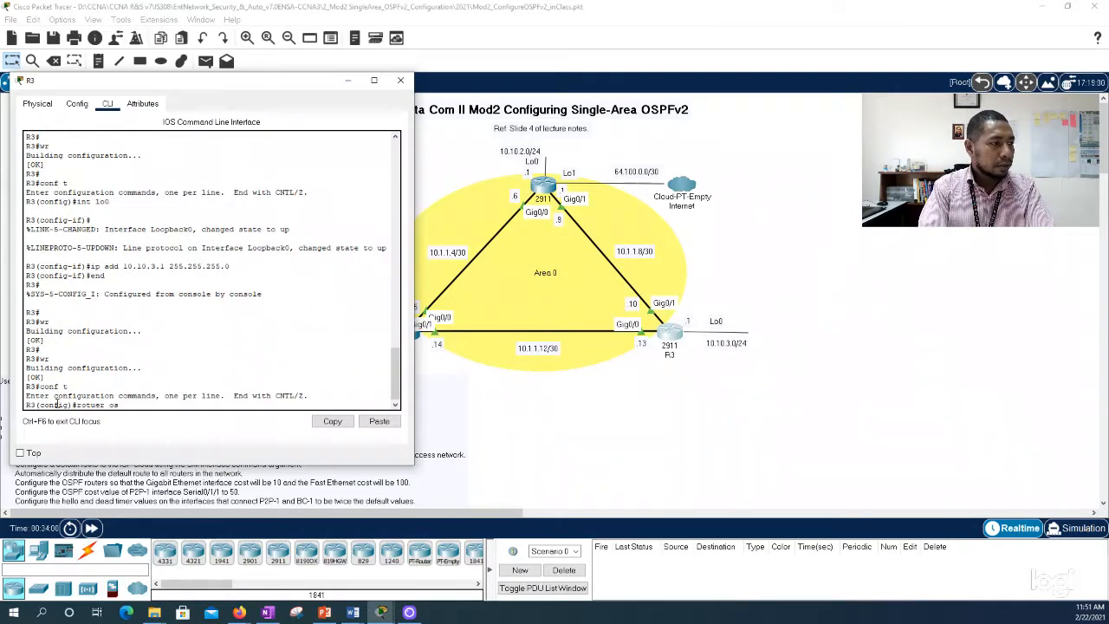
key(BackSpace)
key(BackSpace)
key(BackSpace)
key(BackSpace)
key(BackSpace)
key(BackSpace)
key(BackSpace)
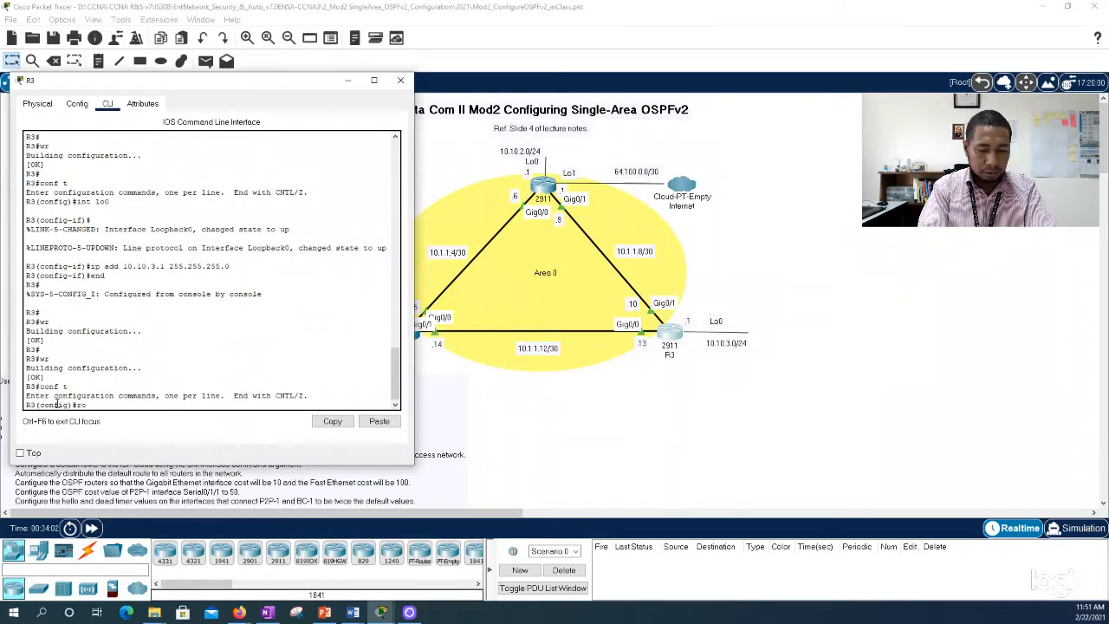
text(uter ospf 10)
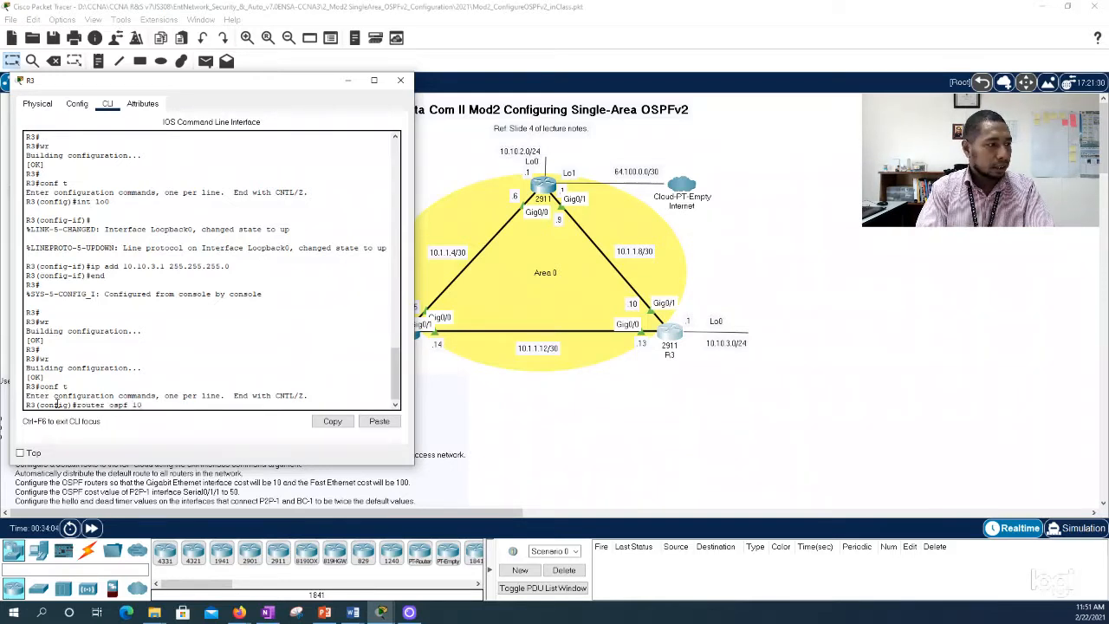
key(Return)
Step: Advertise R3's link network toward R2, 10.1.1.8 with wildcard mask 0.0.0.3, in area 0
text(network)
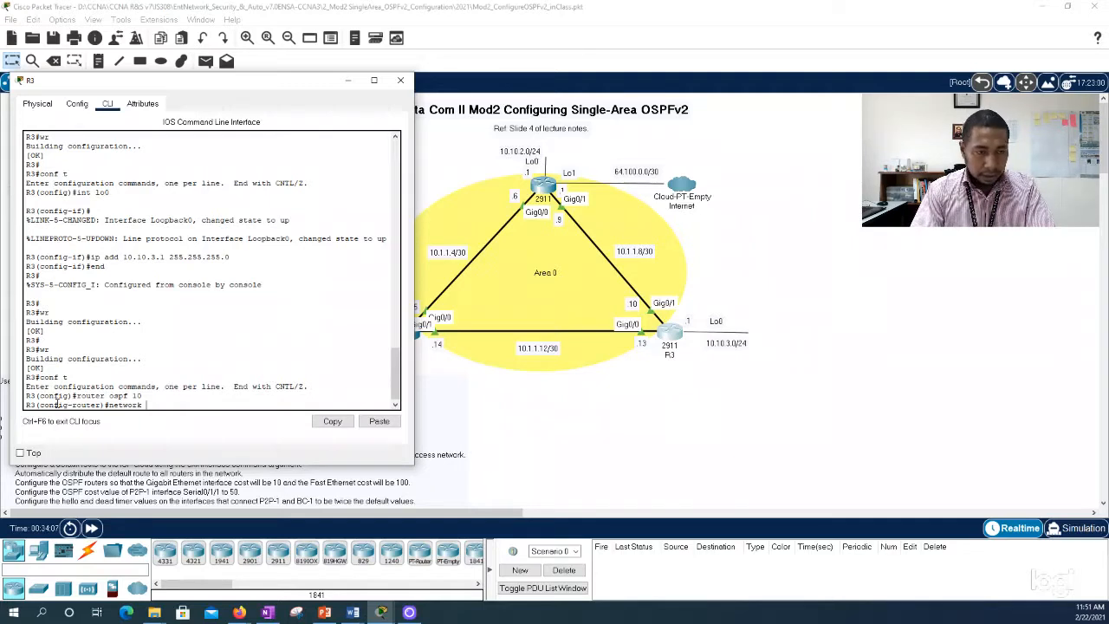
text( 10.)
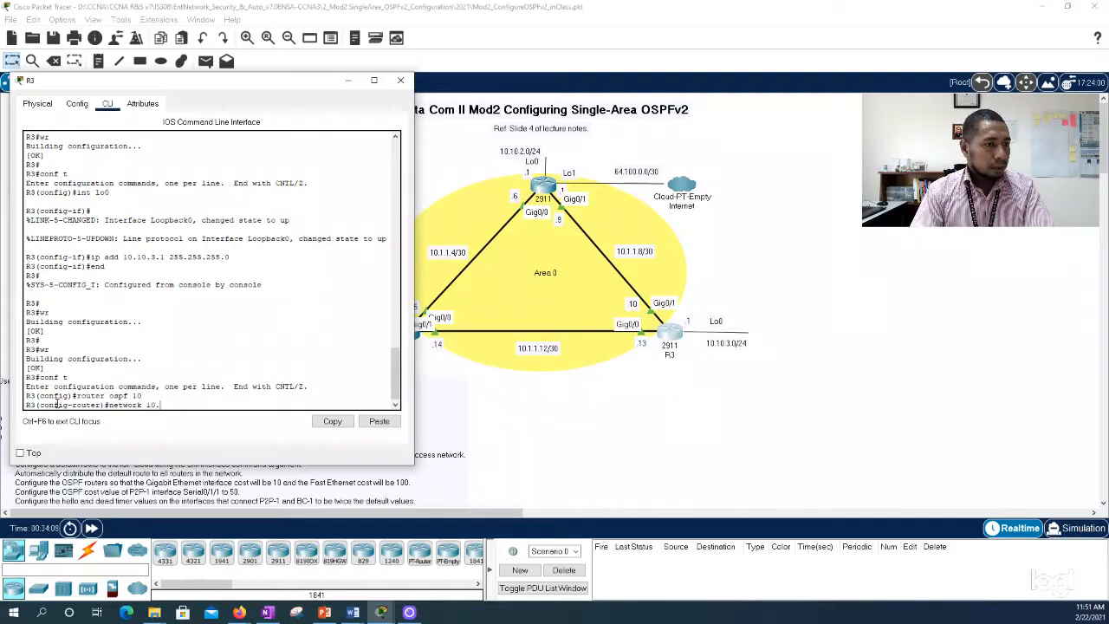
text(1.1.8)
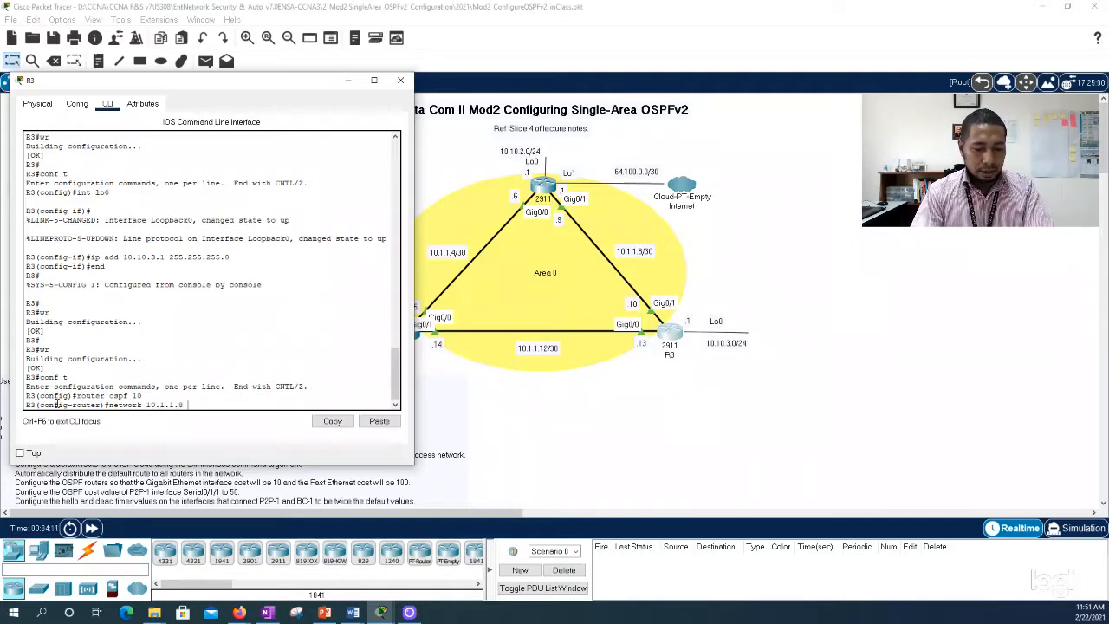
text( 0.0.0.3)
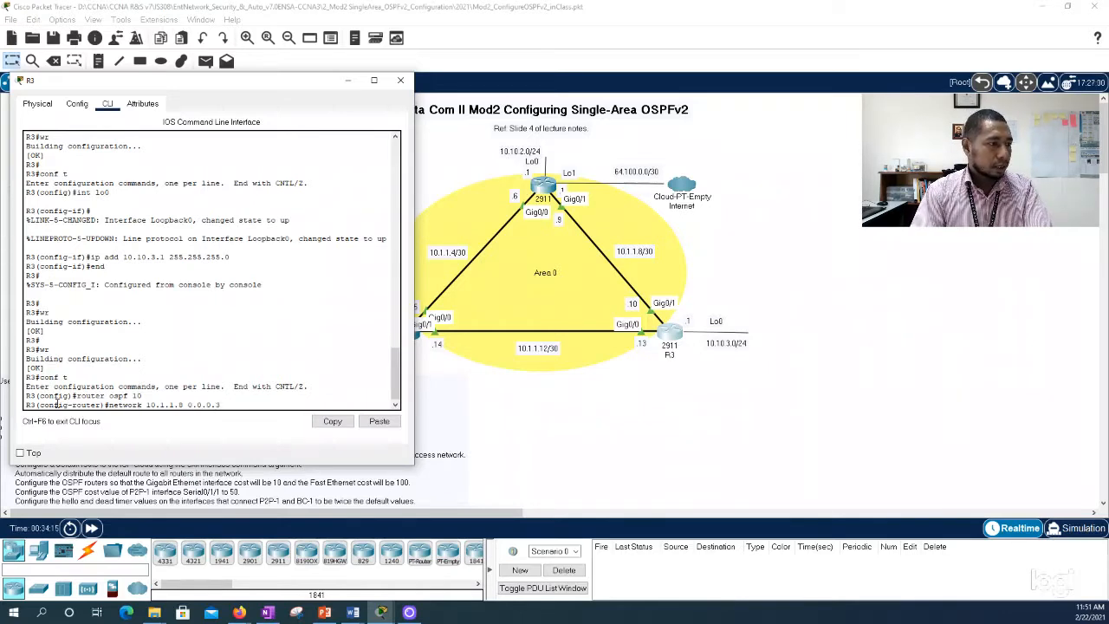
text( a)
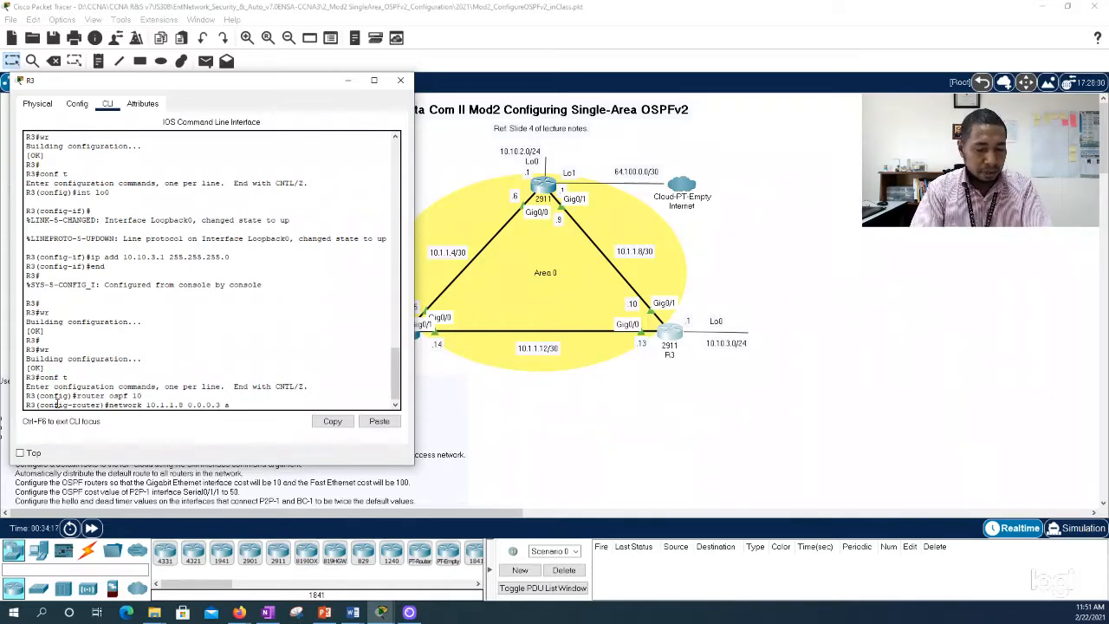
text(rea 0)
key(Return)
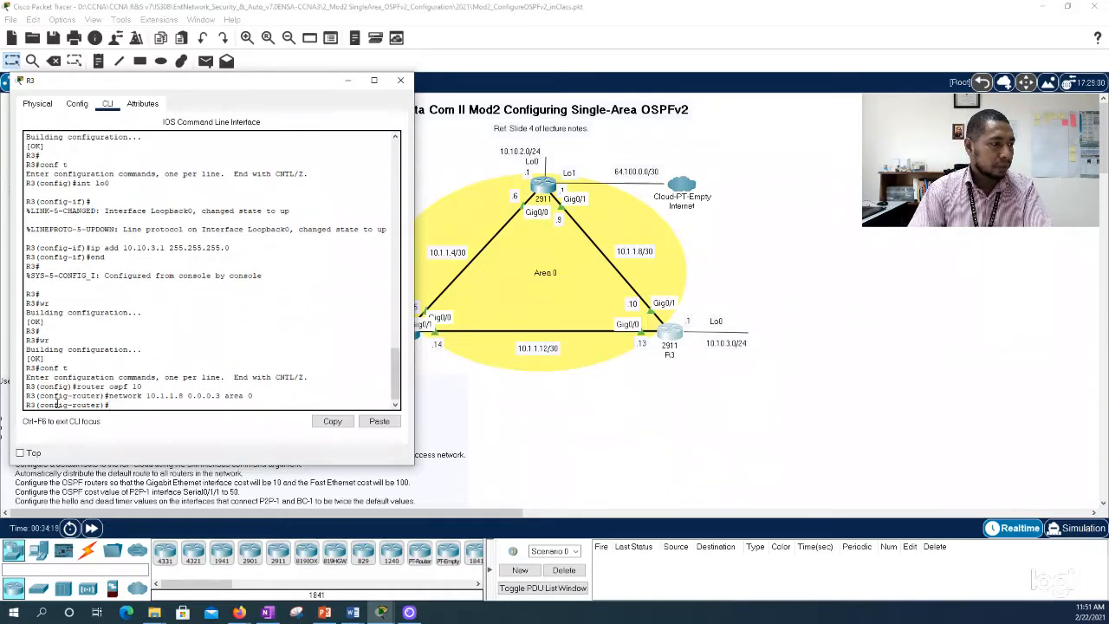
Step: Advertise R3's link network toward R1, 10.1.1.12 with wildcard mask 0.0.0.3, in area 0
key(Up)
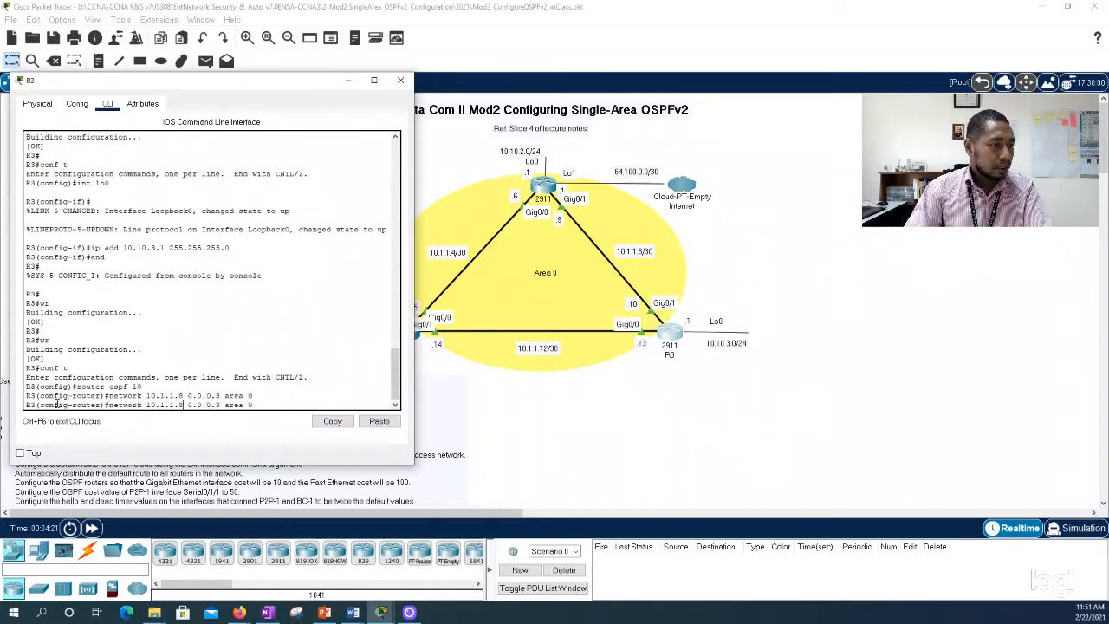
key(BackSpace)
text(12)
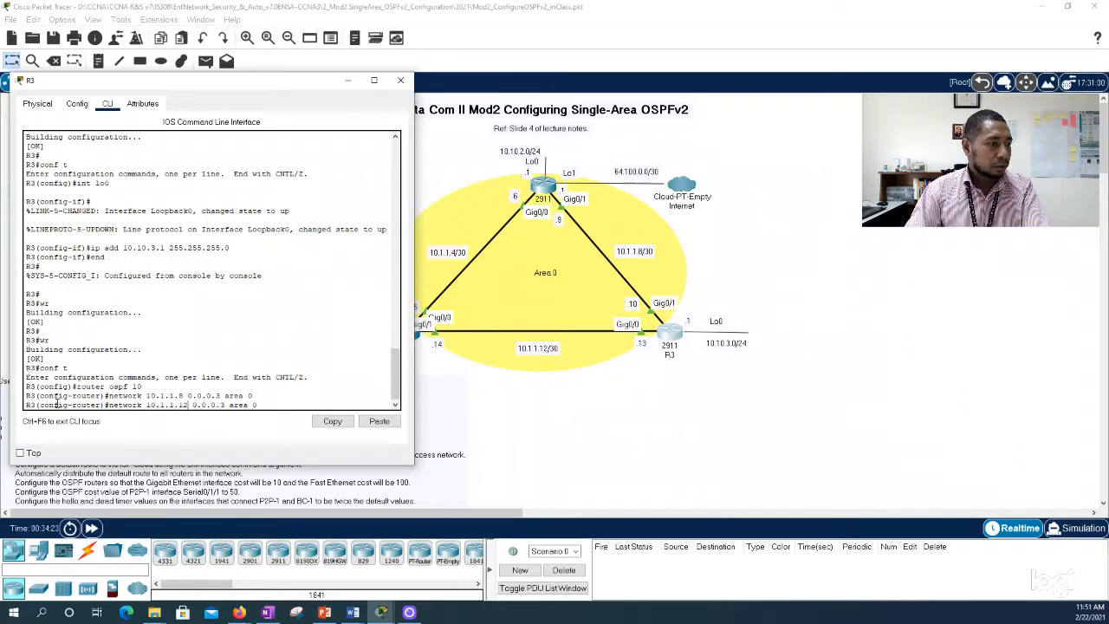
key(Return)
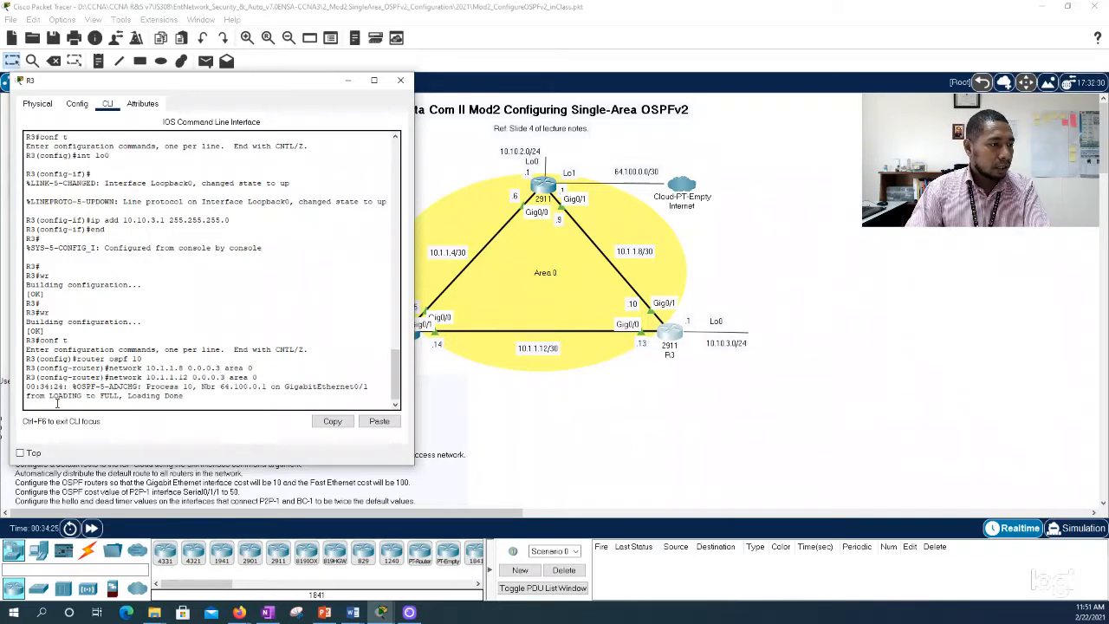
key(Up)
key(Up)
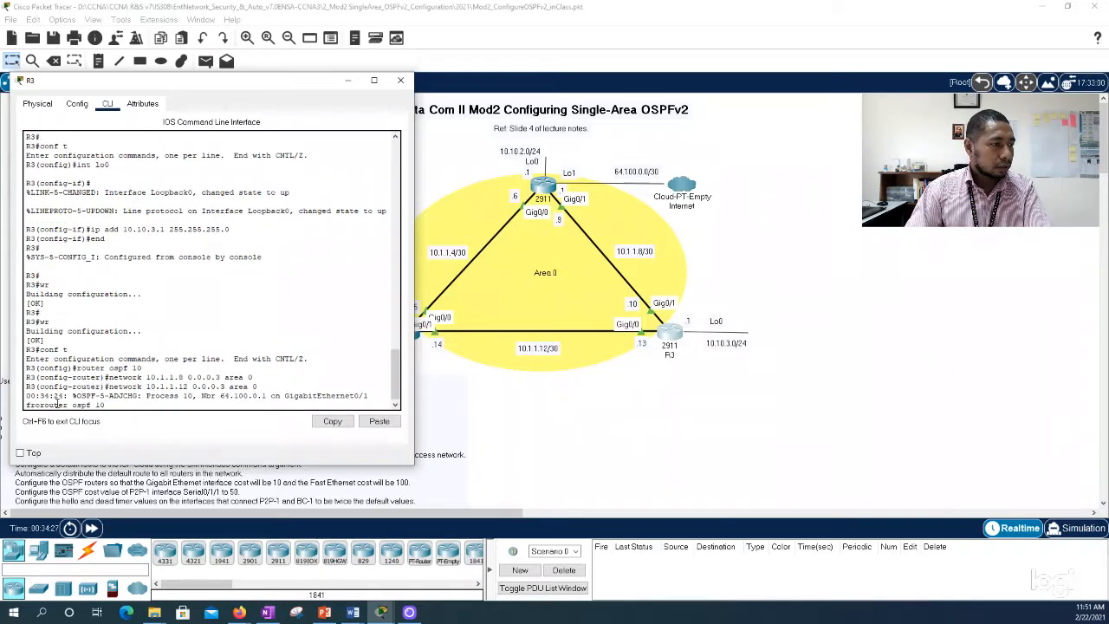
key(Down)
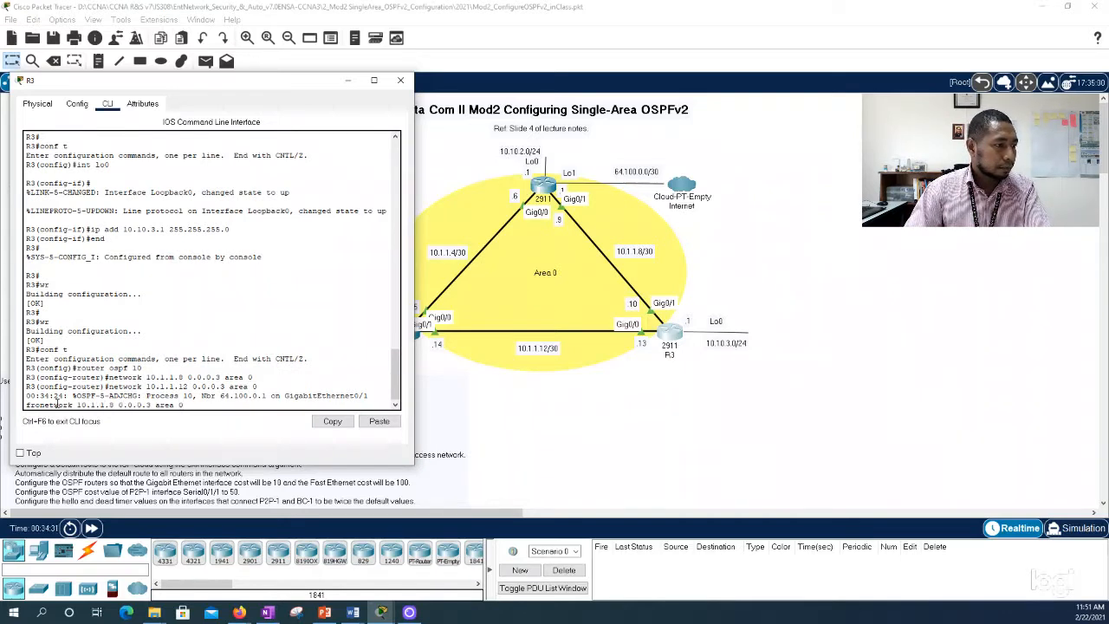
key(Down)
key(Down)
key(Up)
key(Up)
key(Down)
key(Down)
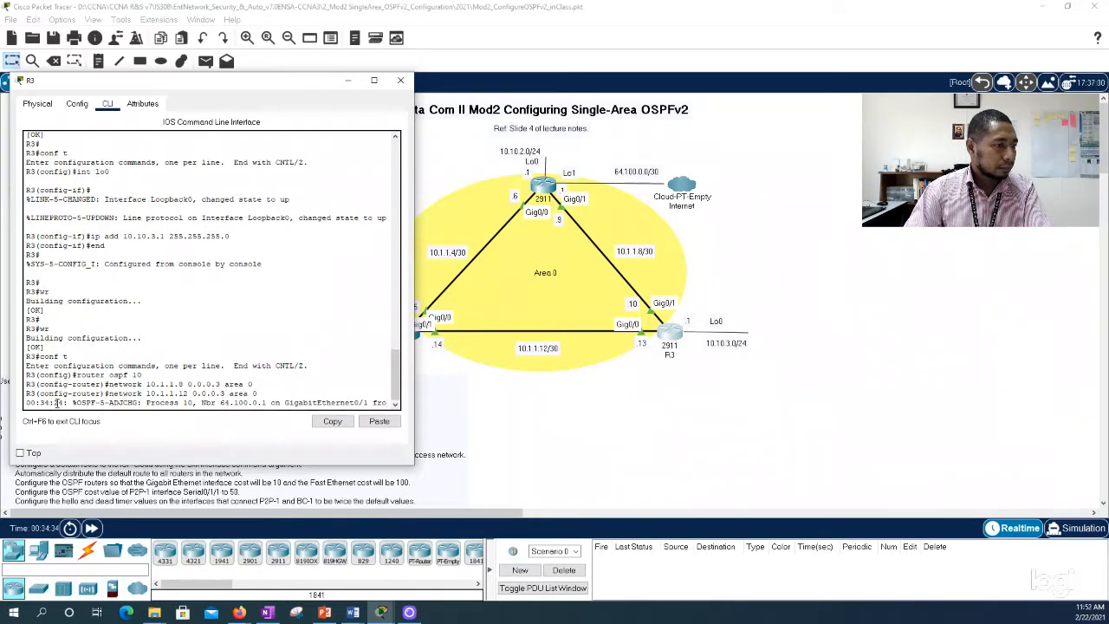
key(Return)
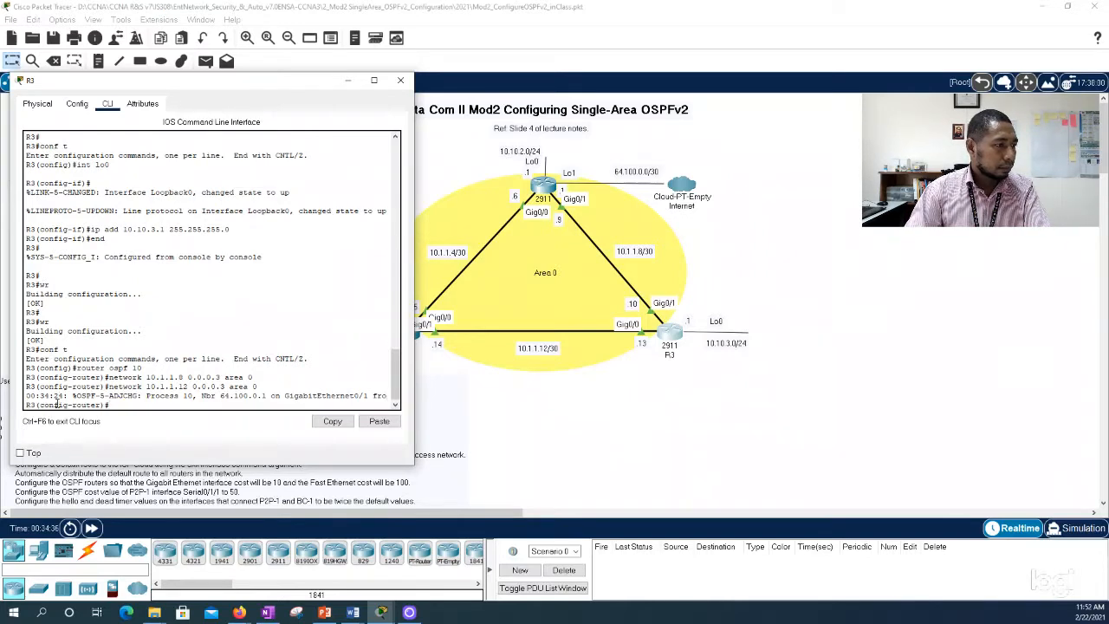
Step: Re-enter R3's network statement for 10.1.1.12 with wildcard mask 0.0.0.3 in area 0
key(Up)
key(Up)
key(Down)
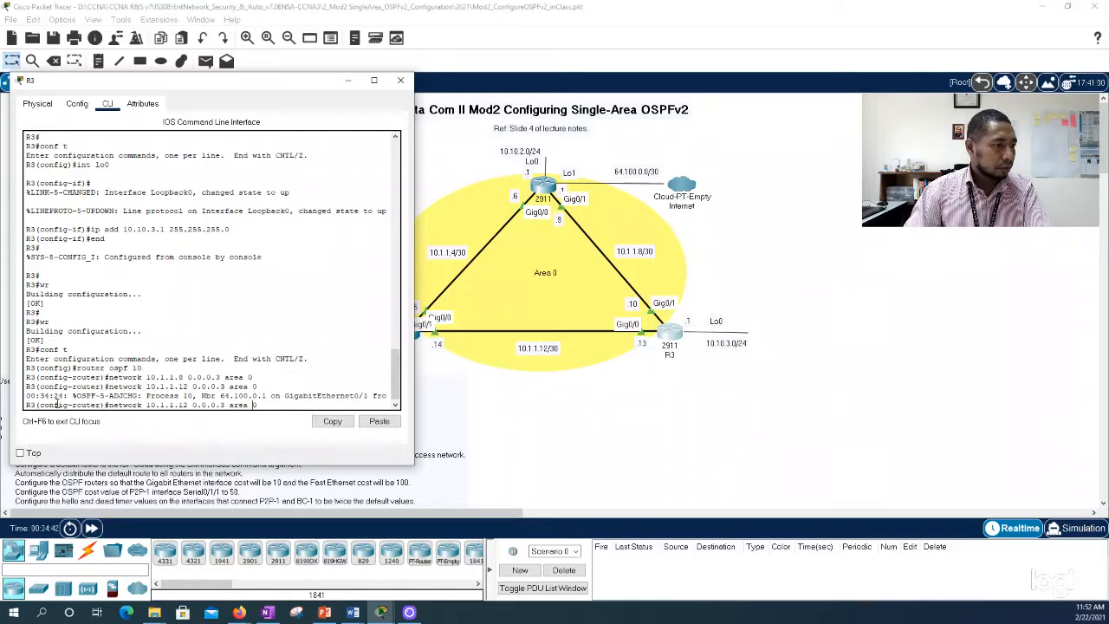
key(Return)
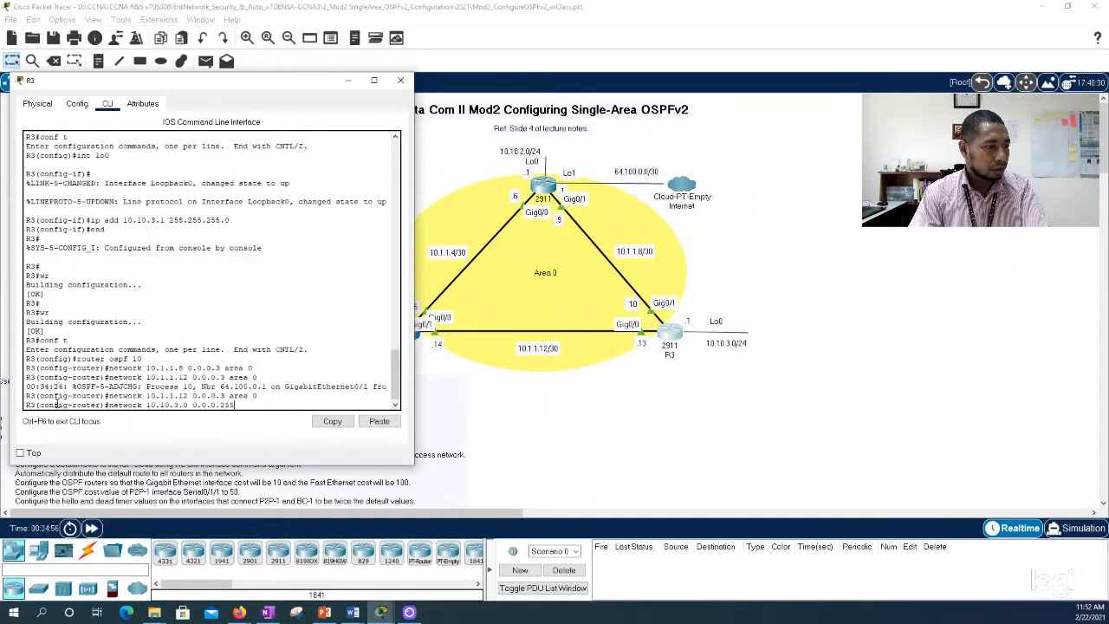
Step: Advertise R3's Lo0 network 10.10.3.0 with wildcard mask 0.0.0.255 in area 0
text(0)
key(Return)
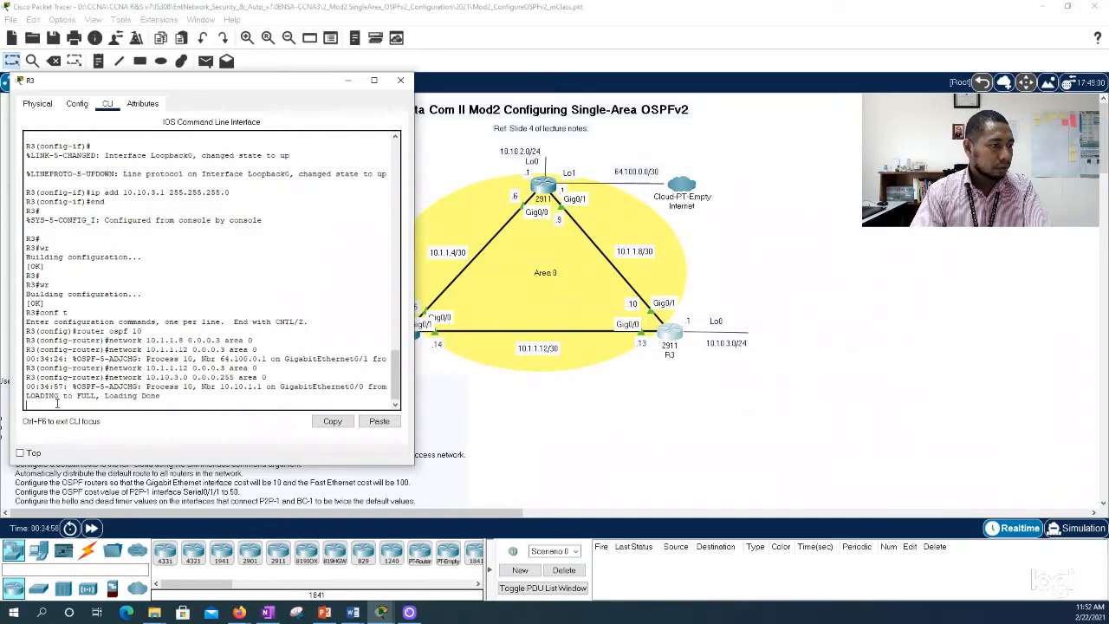
key(Return)
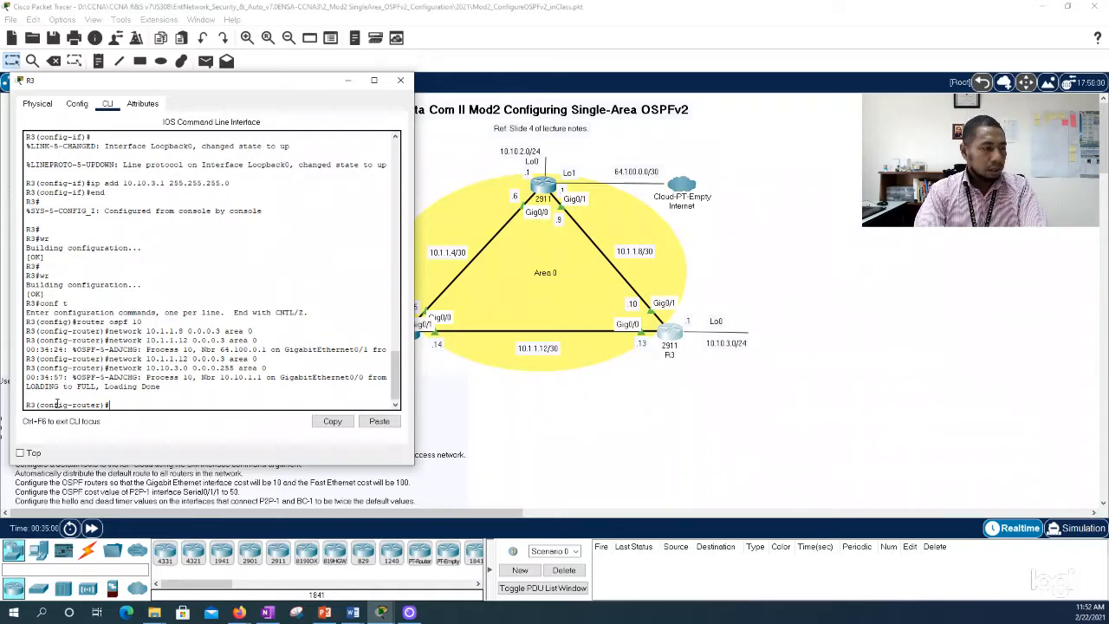
Step: Leave R3's configuration mode with end, save its configuration with wr, and close the R3 window
text(end)
key(Return)
key(Return)
key(Return)
text(wr)
key(Return)
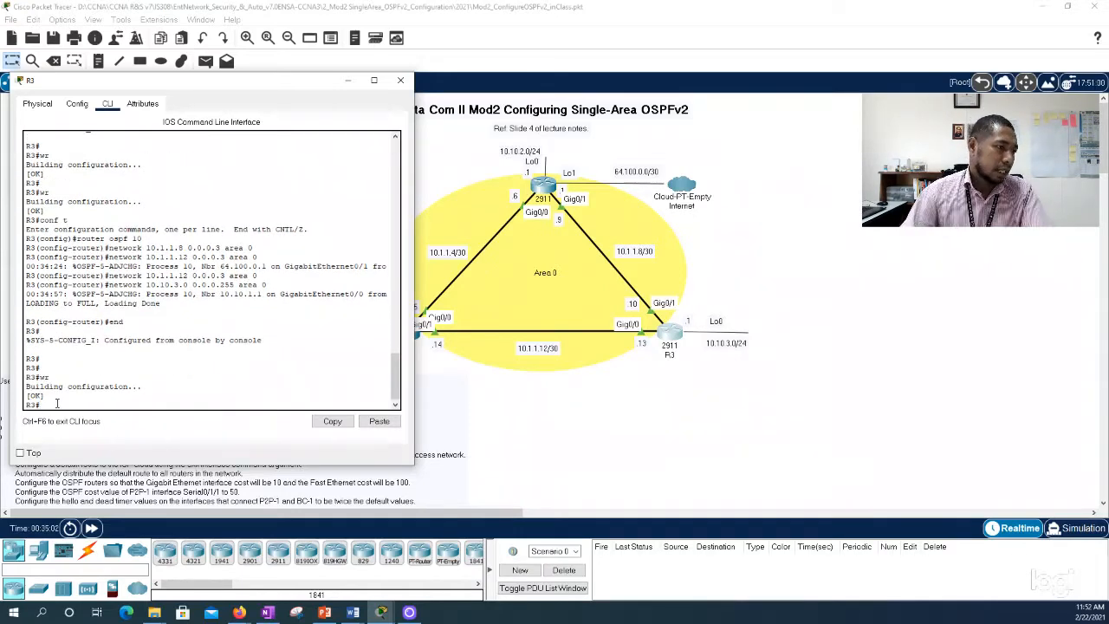
drag(414, 316, 490, 319)
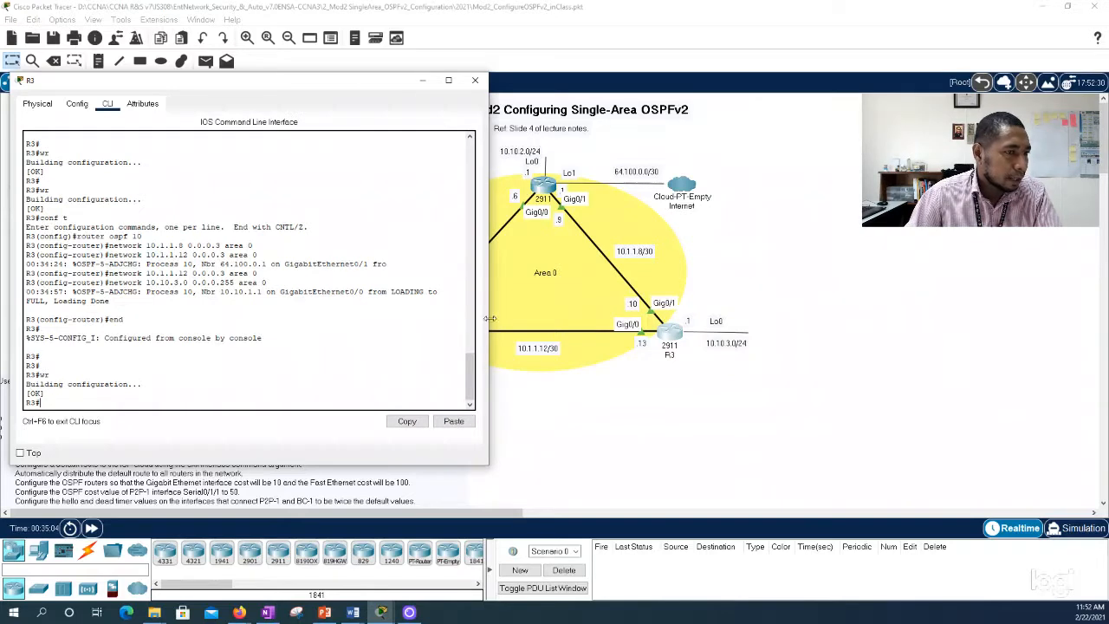
click(476, 81)
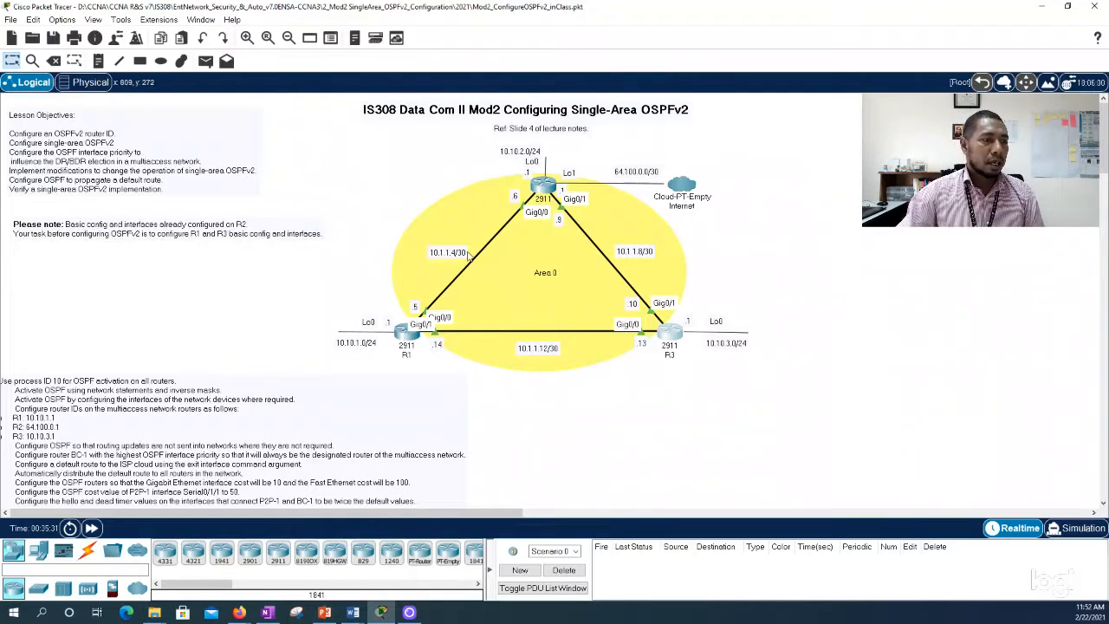
click(139, 61)
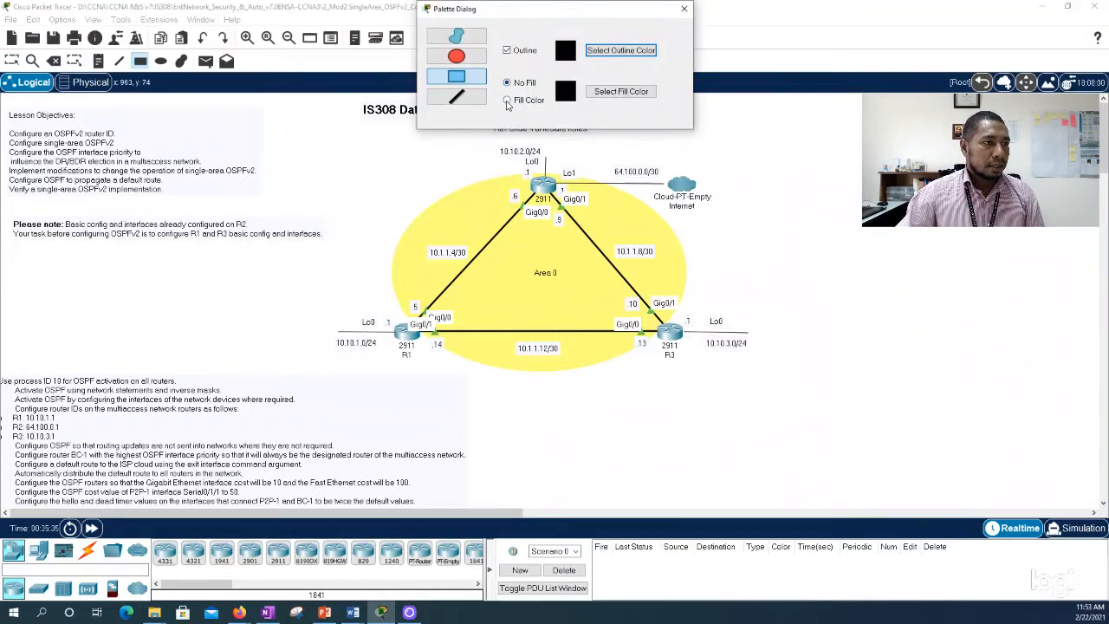
click(508, 100)
mouse_move(551, 149)
mouse_down()
mouse_move(567, 173)
mouse_move(698, 182)
mouse_move(596, 147)
mouse_move(573, 172)
mouse_move(665, 183)
mouse_move(685, 164)
mouse_move(830, 170)
mouse_up()
click(12, 60)
key(Delete)
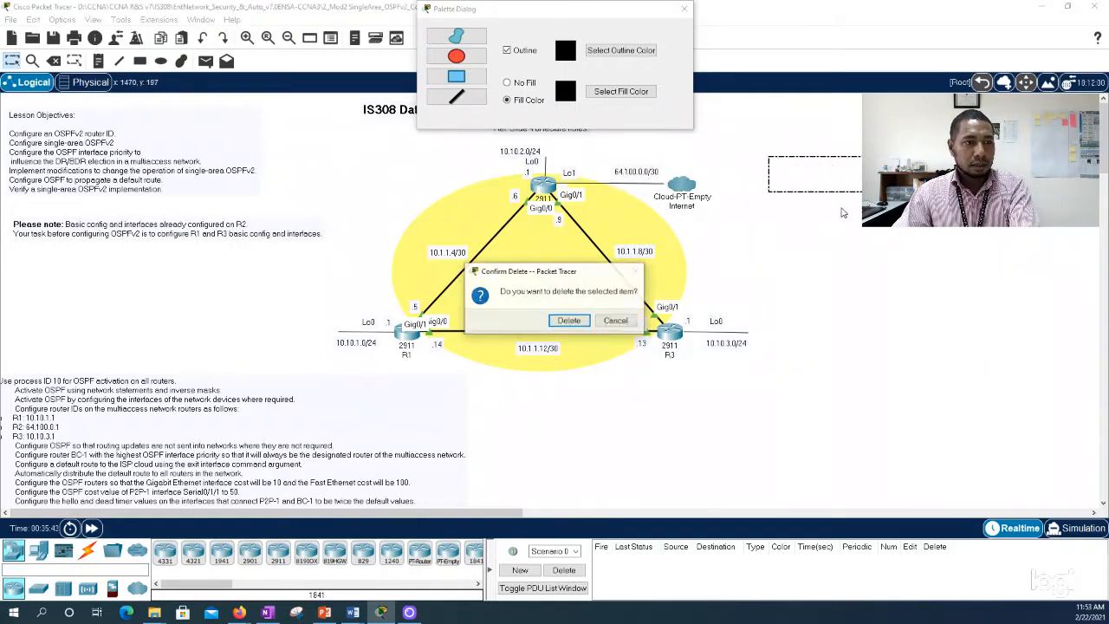
key(Return)
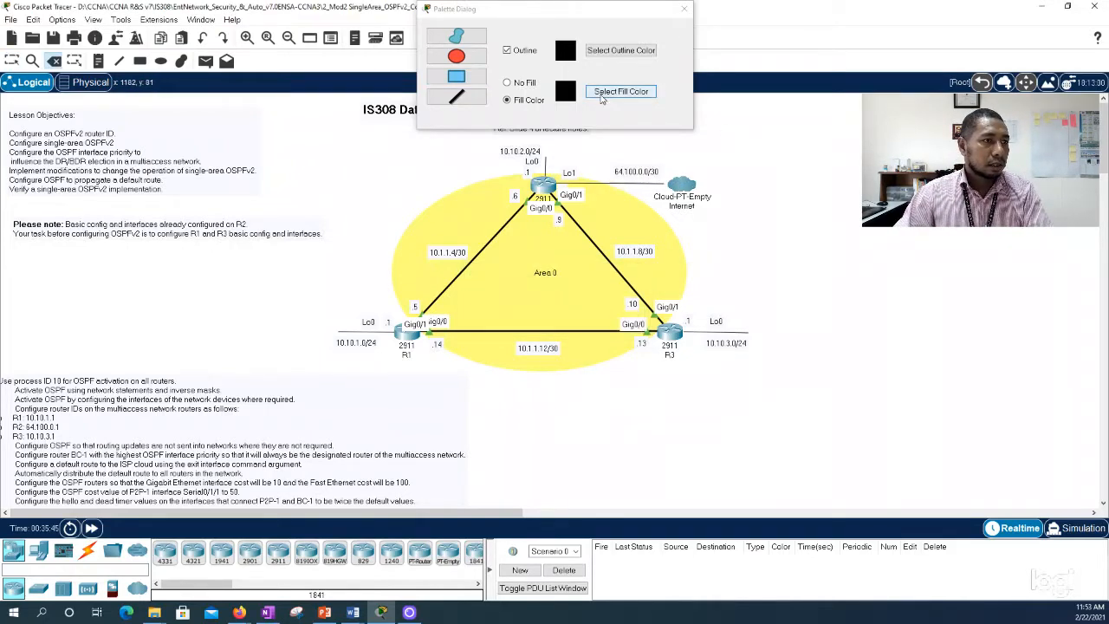
Step: Set the drawing palette's fill colour to light cyan #aaffff and turn off the shape outline
click(604, 95)
click(531, 239)
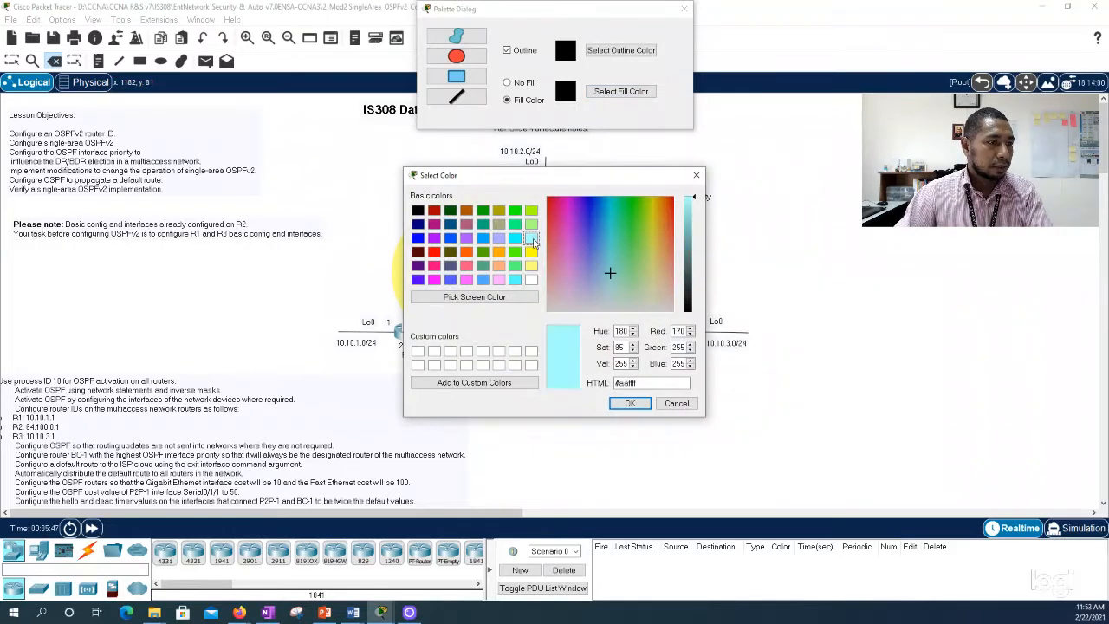
click(629, 403)
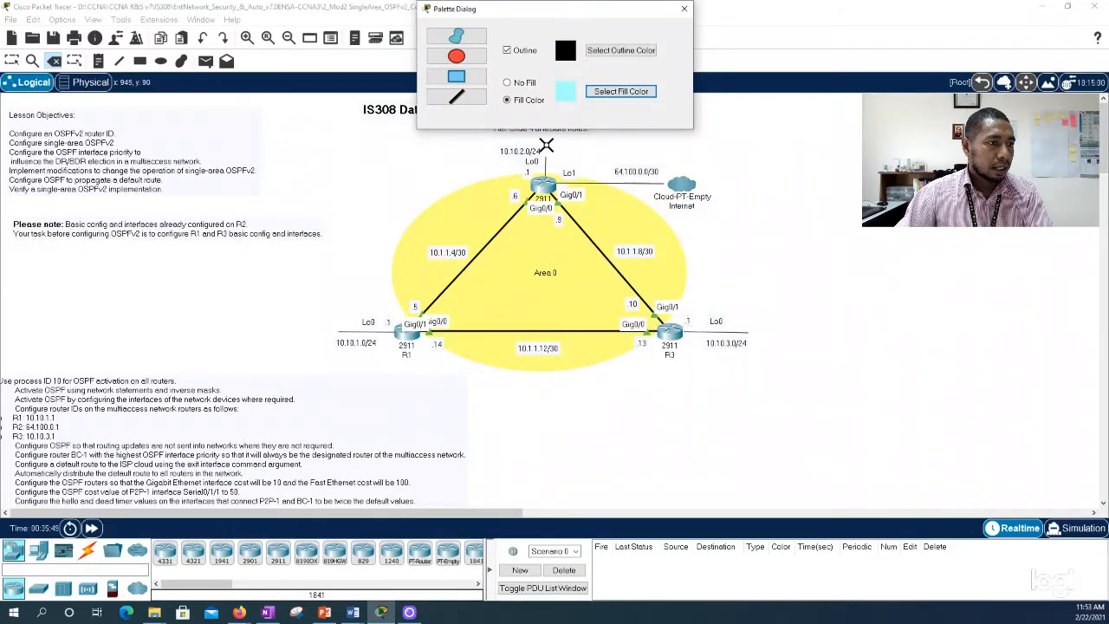
click(546, 145)
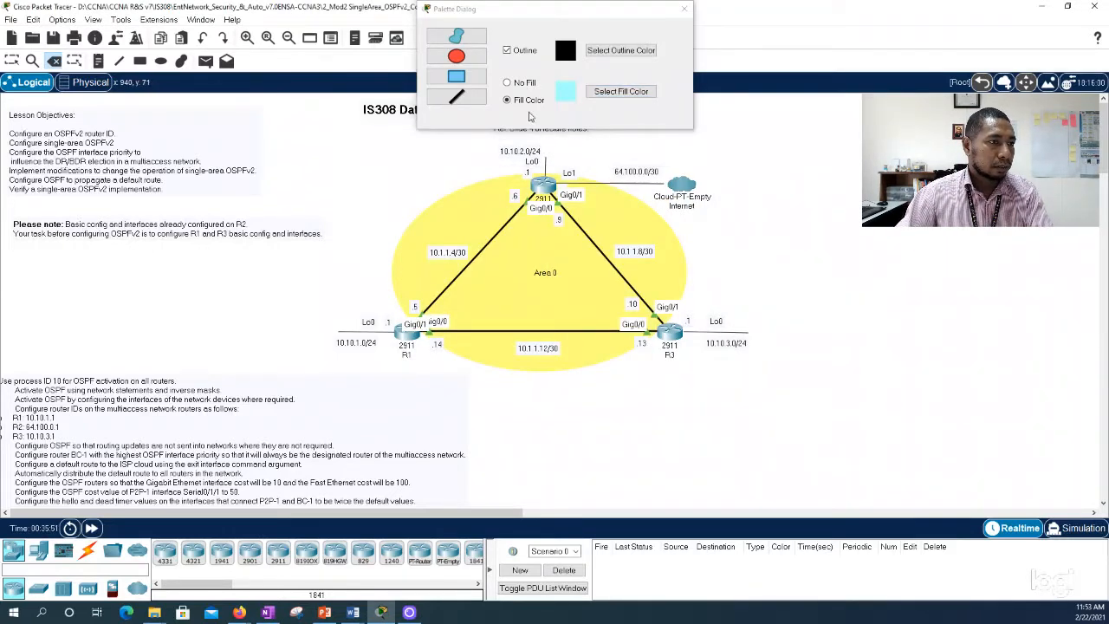
click(507, 51)
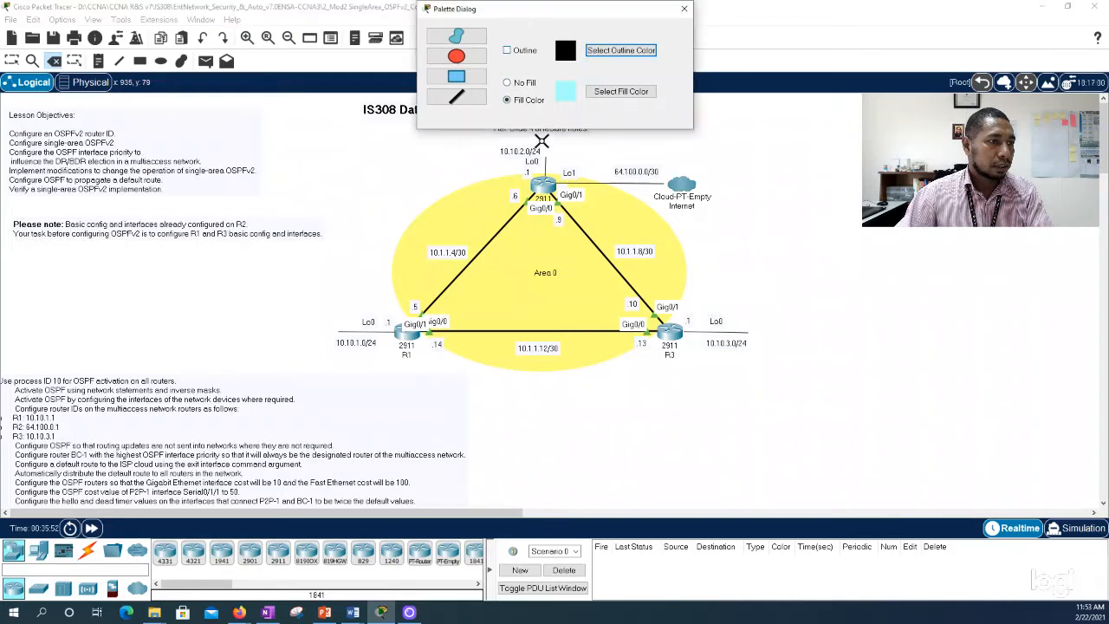
click(548, 144)
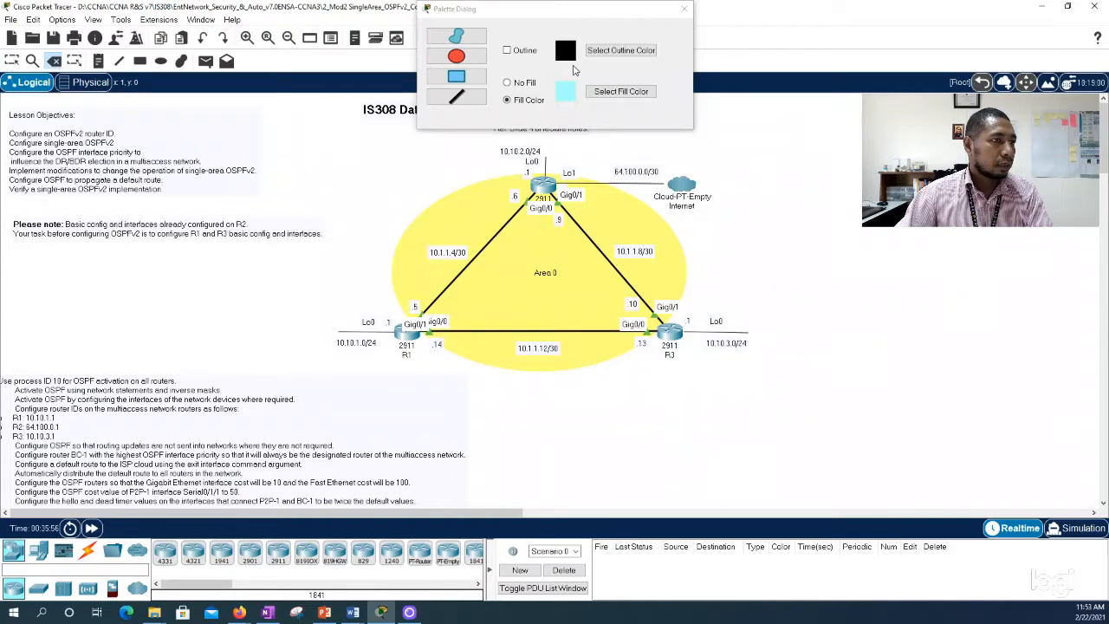
Step: Draw a filled rectangle over R2's Lo1 link 64.100.0.0/30 to the Internet cloud and close the palette
click(139, 62)
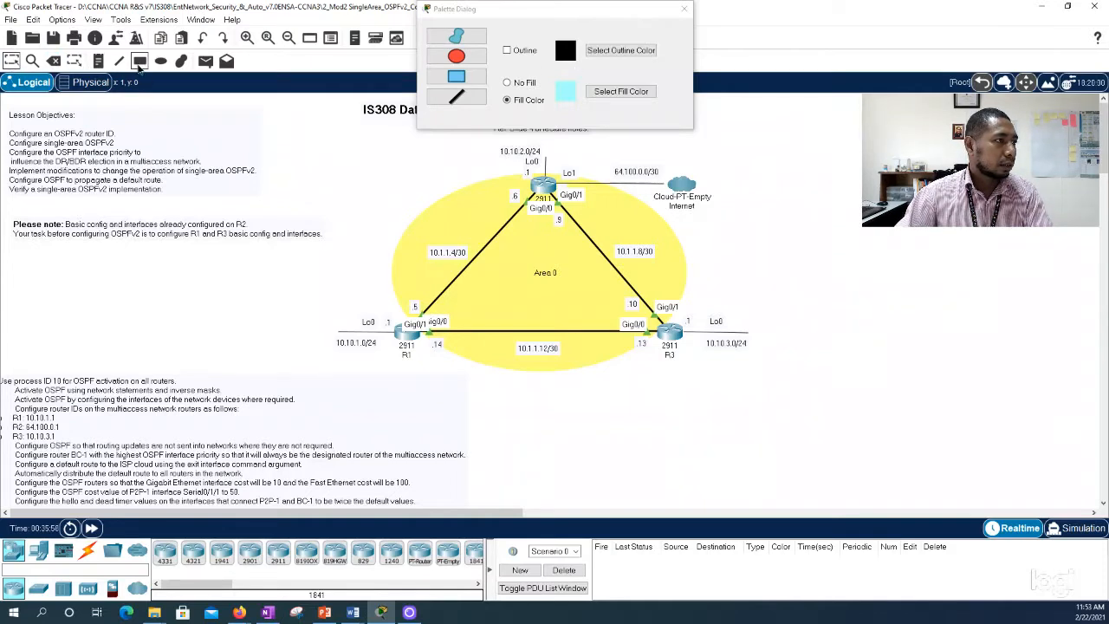
drag(547, 142, 712, 184)
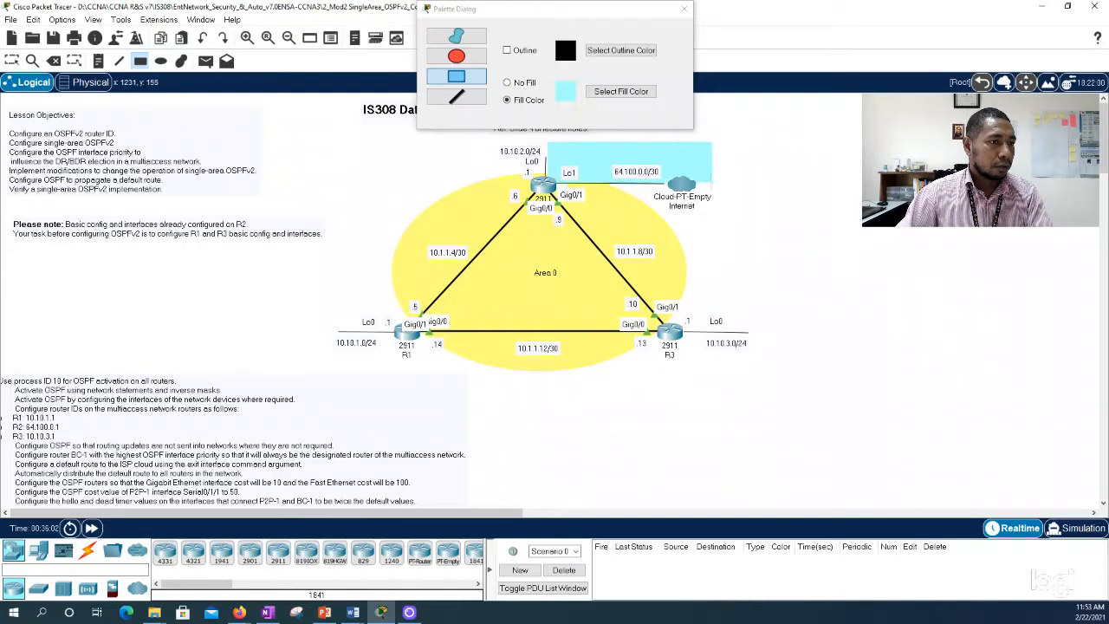
click(684, 9)
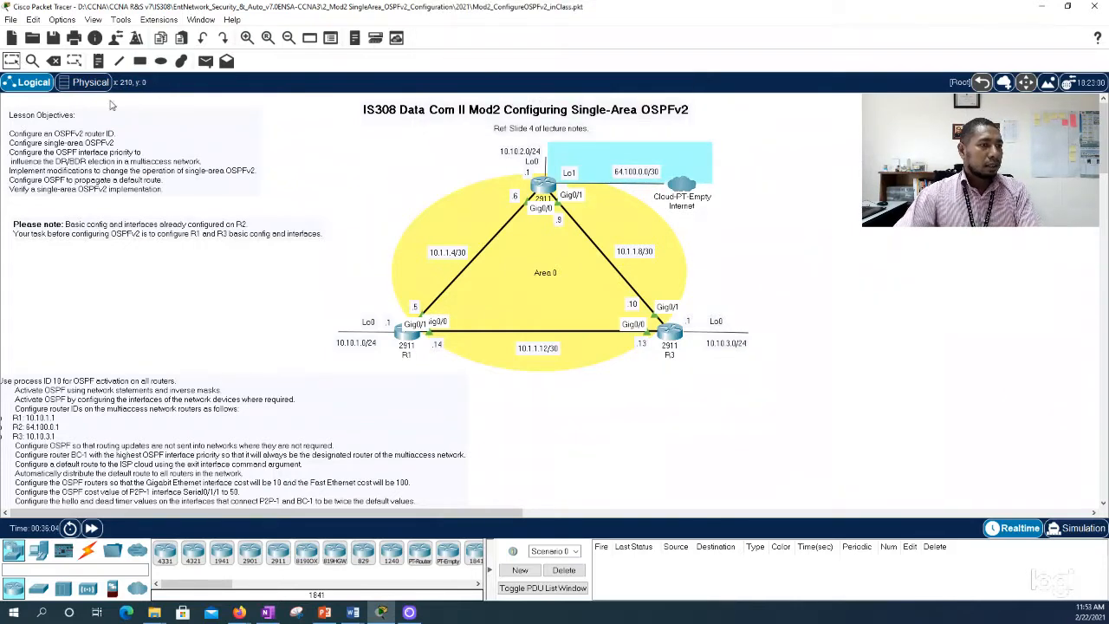
click(615, 152)
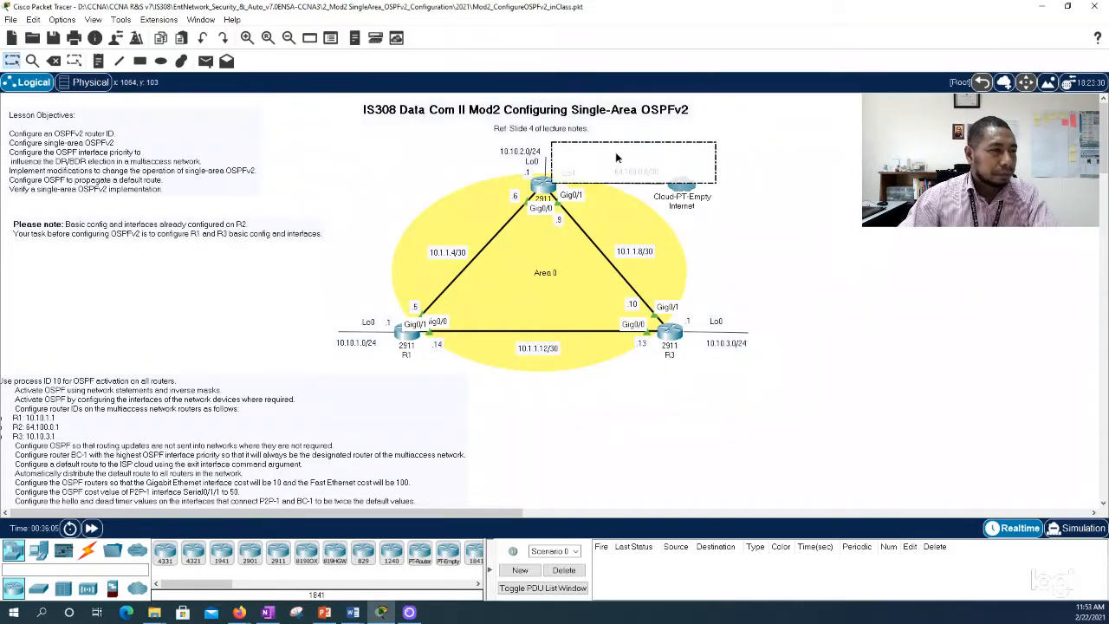
click(736, 182)
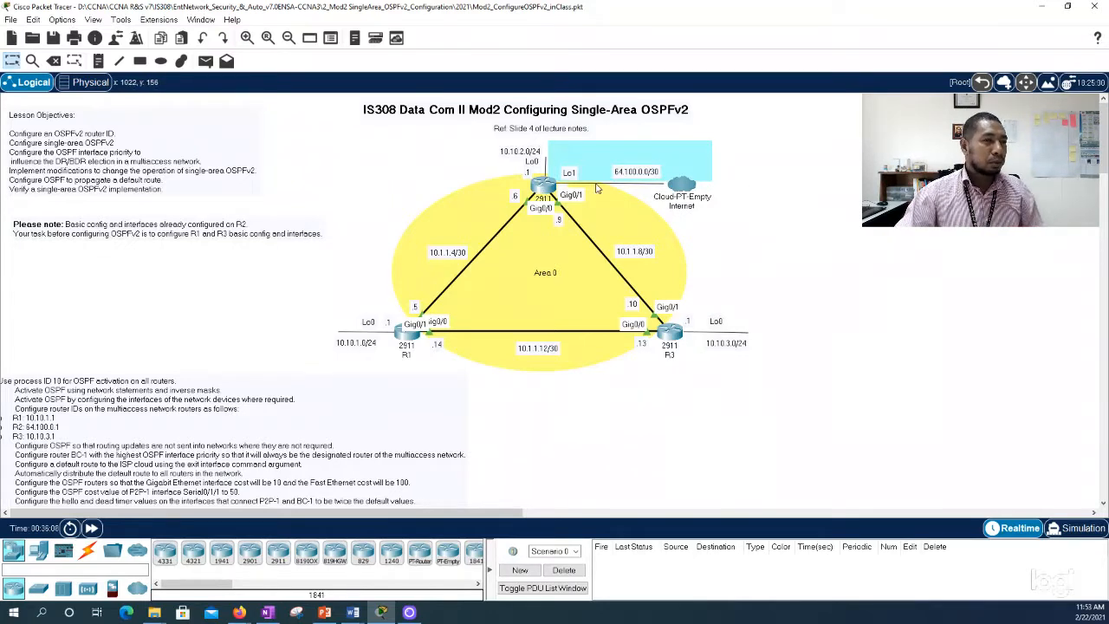
Step: Change the Area 0 note to "Area 0 (Backbone)" and centre it in the yellow ellipse
mouse_move(685, 198)
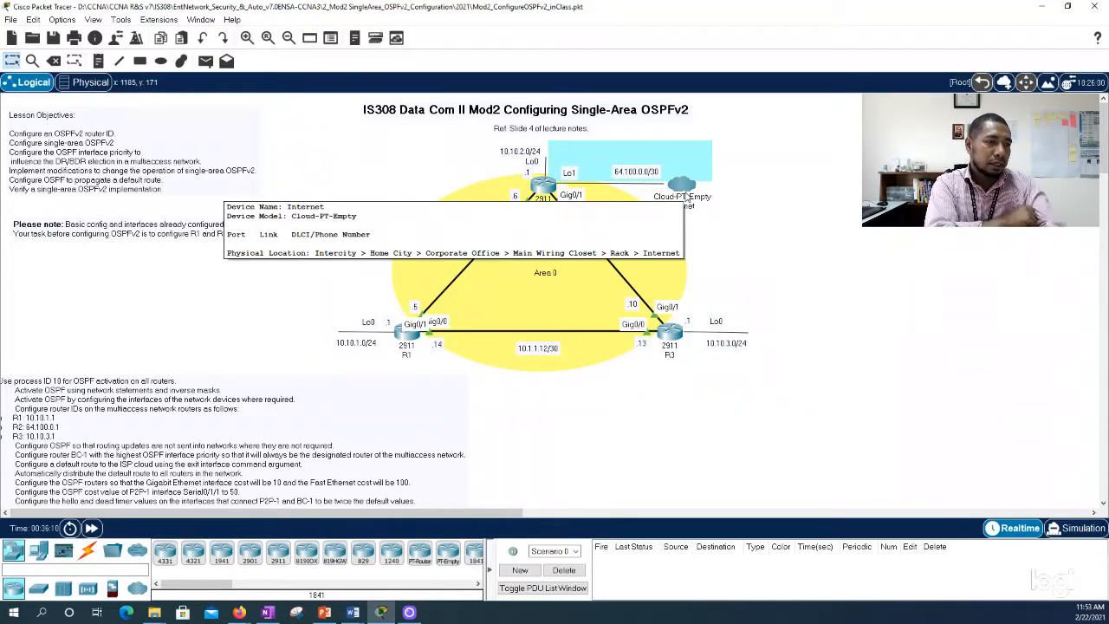
double_click(570, 272)
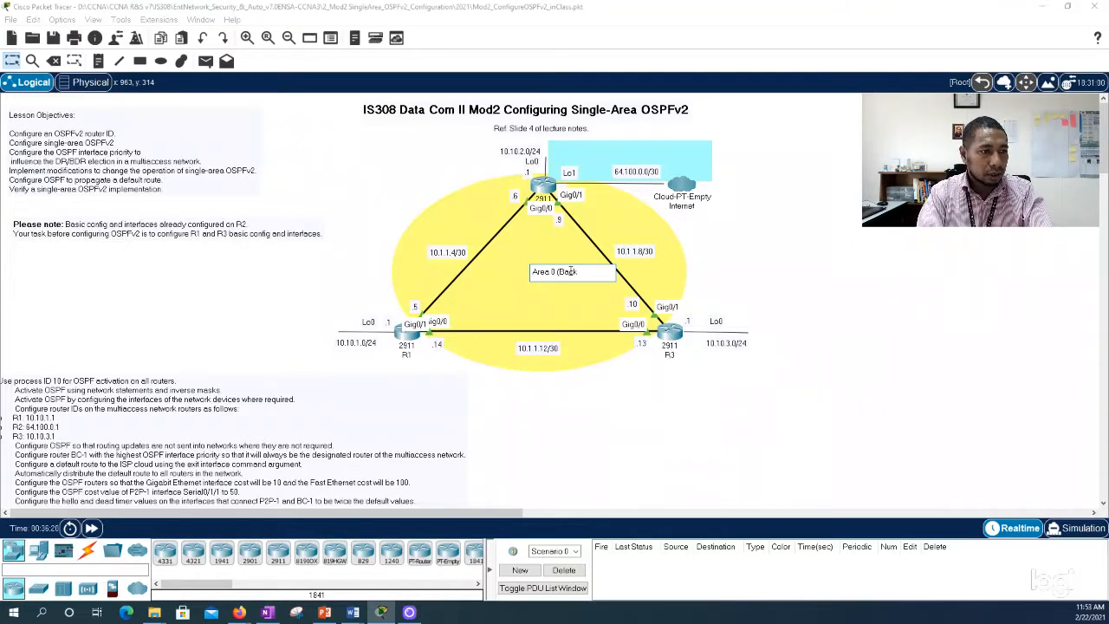
click(856, 245)
drag(537, 286, 544, 279)
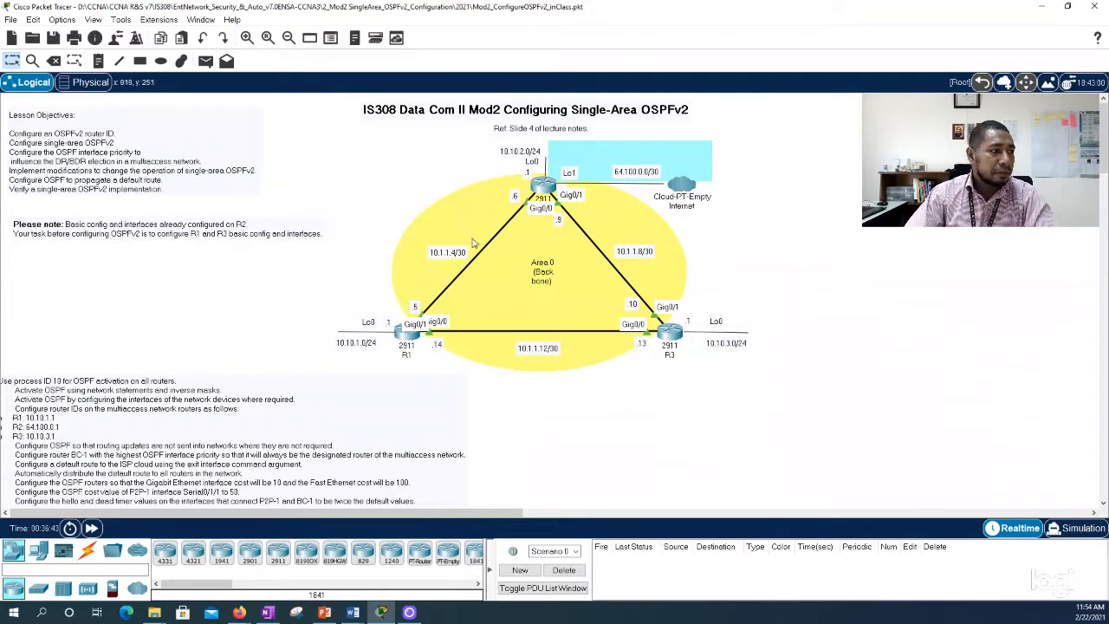
Step: Open R2's command line beside the topology and list the available options of show ip ospf
click(543, 185)
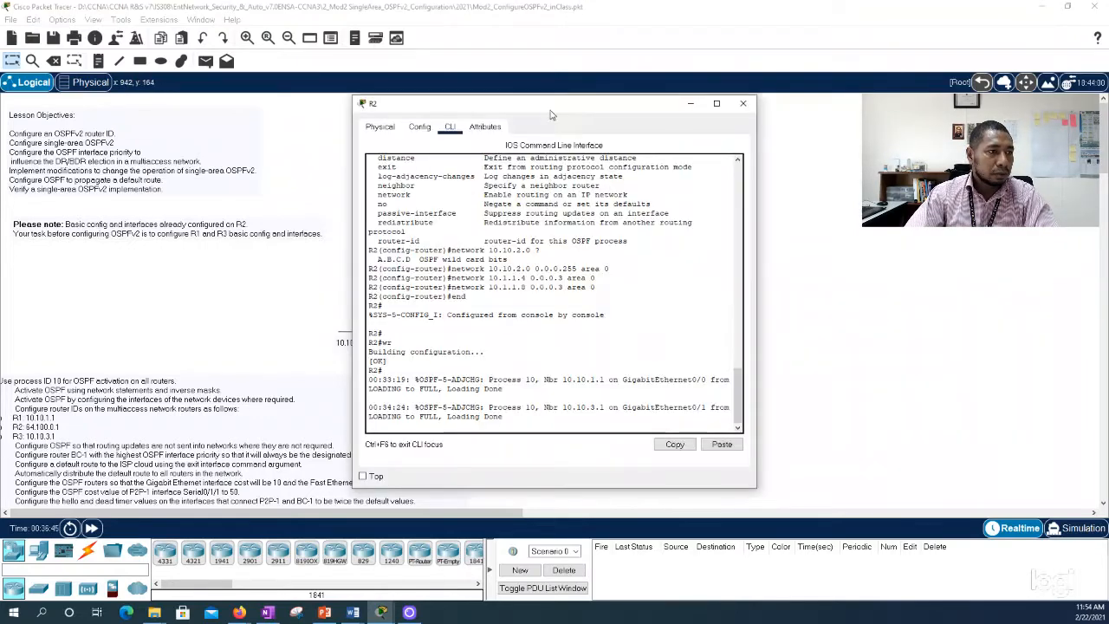
drag(481, 103, 744, 88)
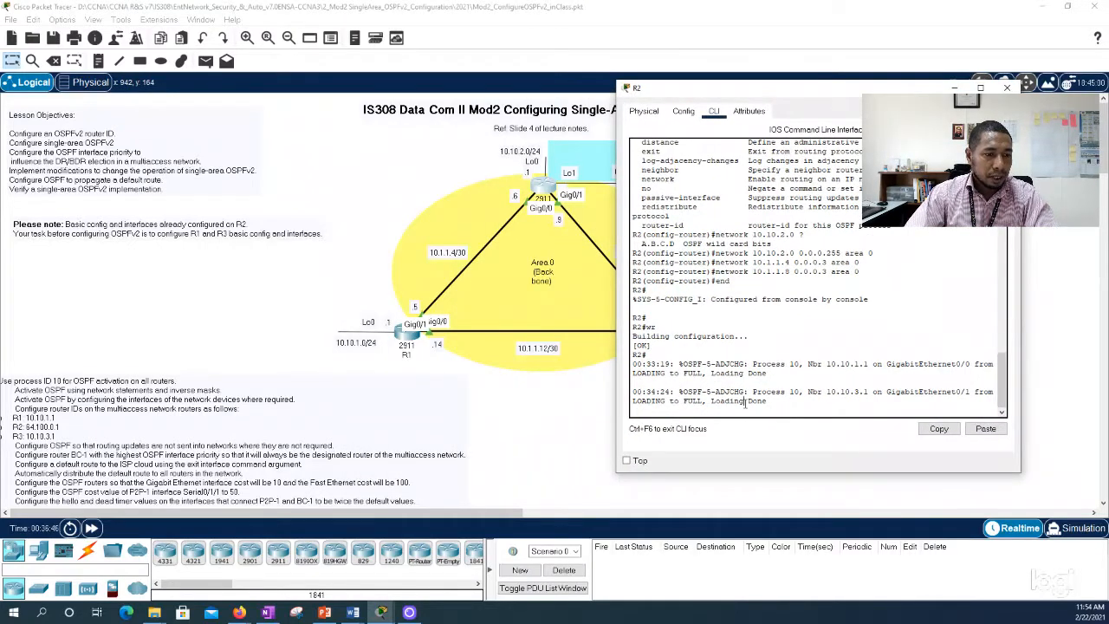
key(Return)
key(Return)
key(Return)
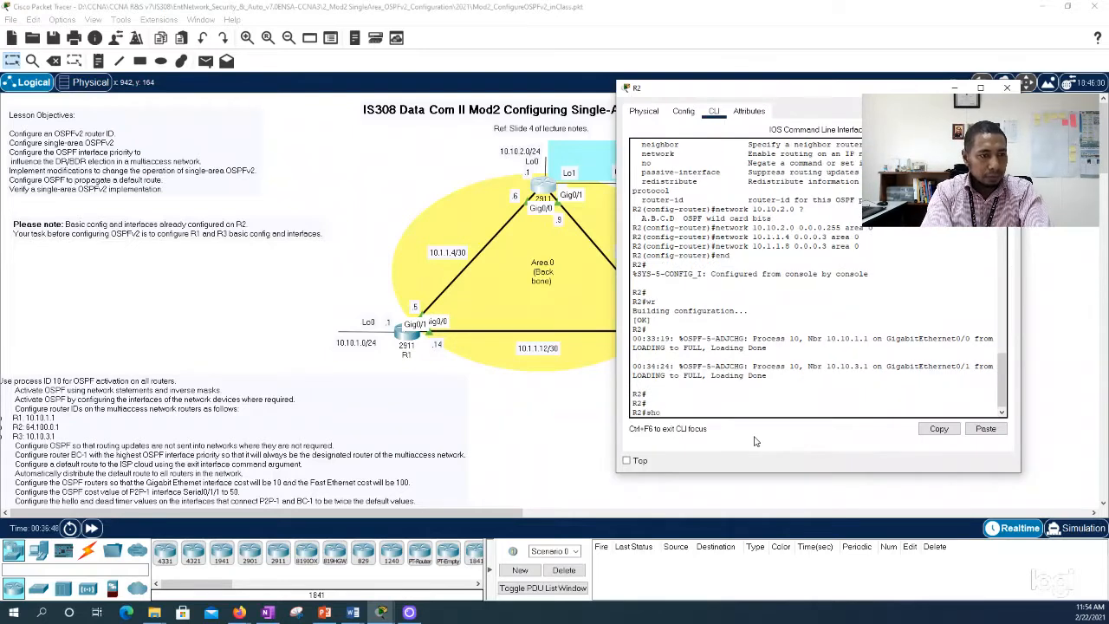
text(show ip ospf)
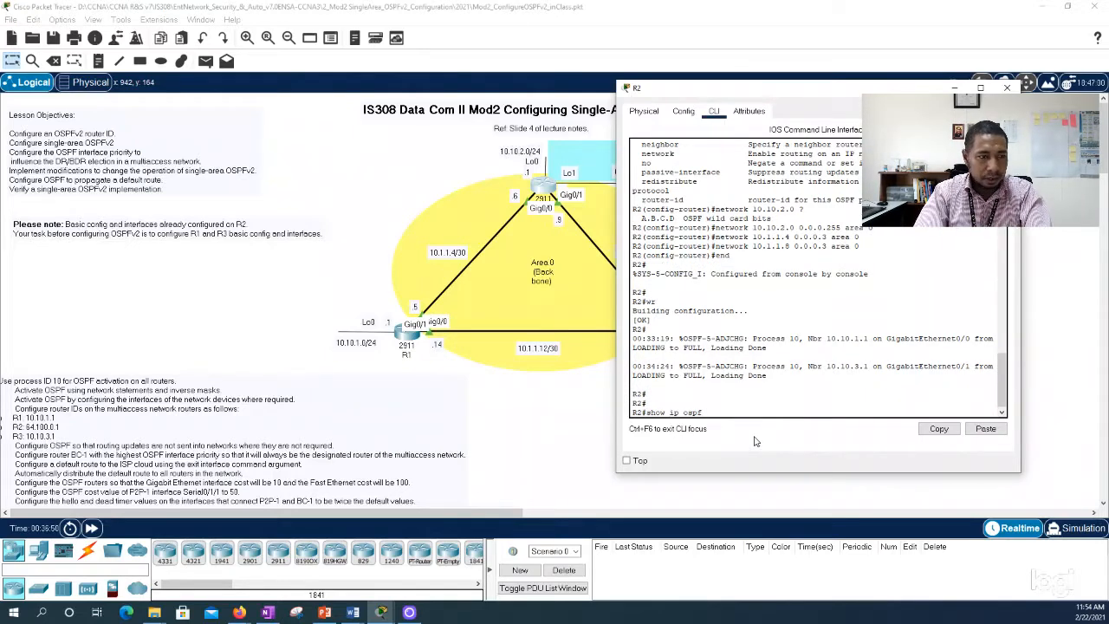
text( ?)
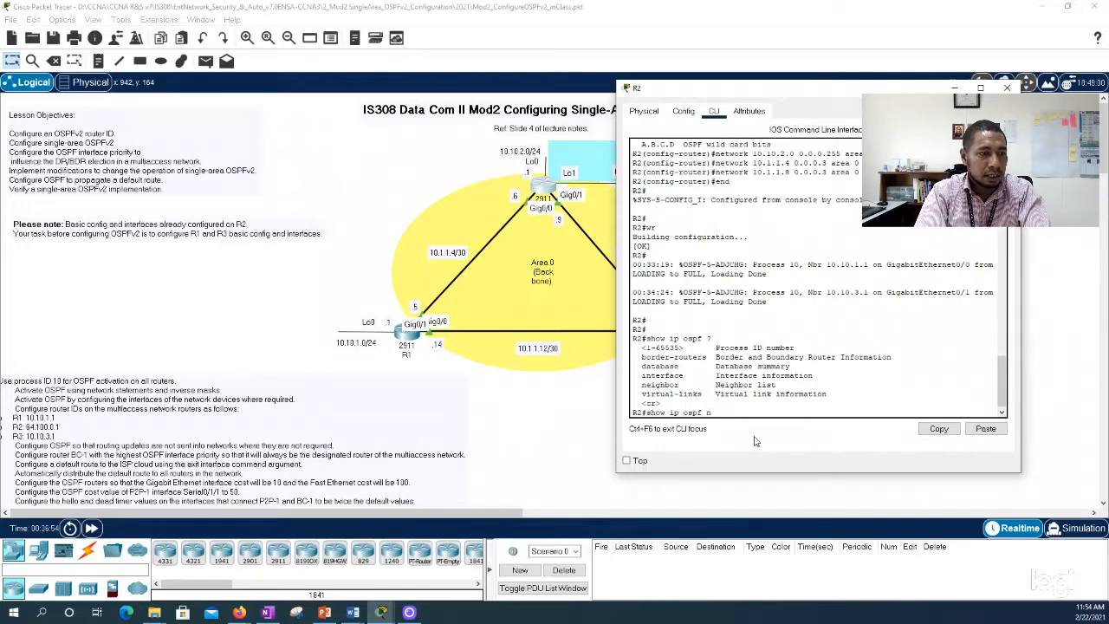
text(inter)
Step: Run show ip ospf interface on R2 and examine the OSPF process ID listed for Loopback0
key(Tab)
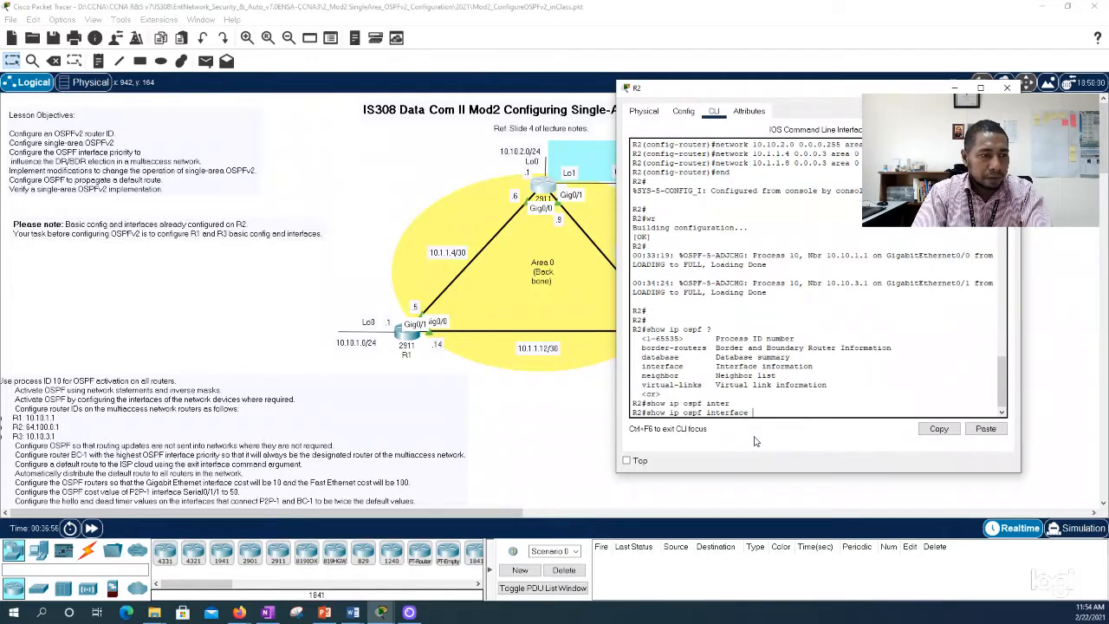
key(Return)
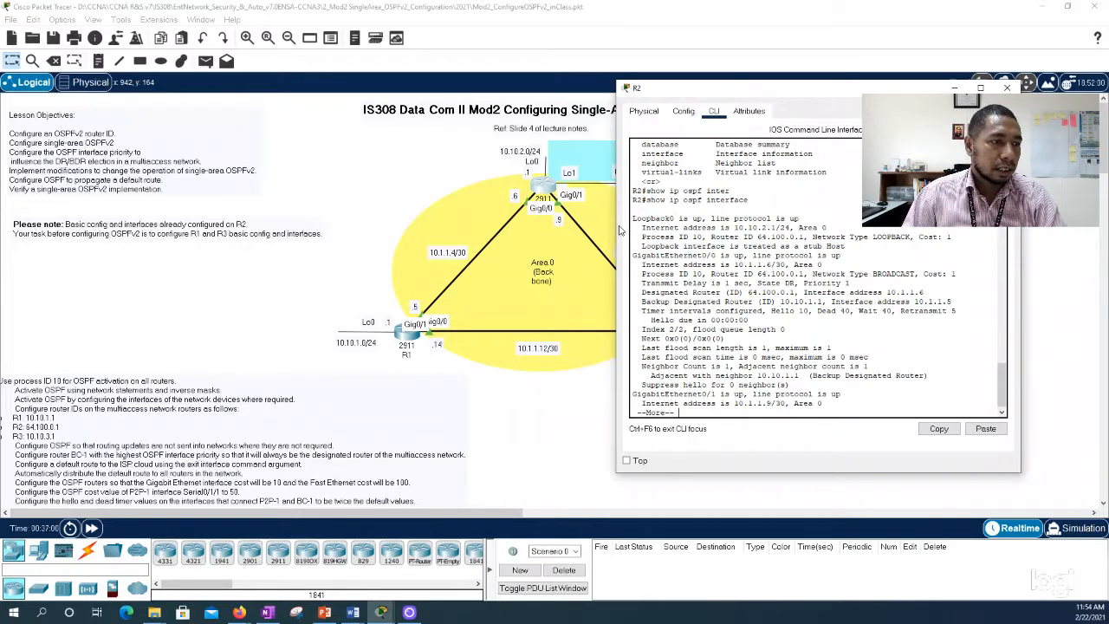
drag(723, 94, 750, 122)
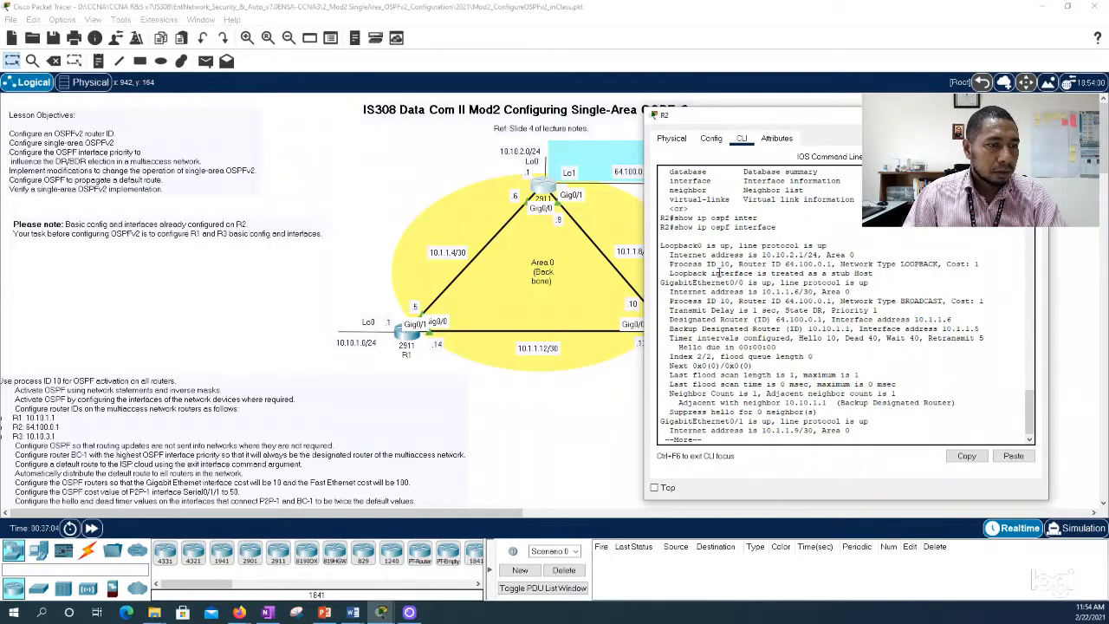
drag(669, 262, 727, 264)
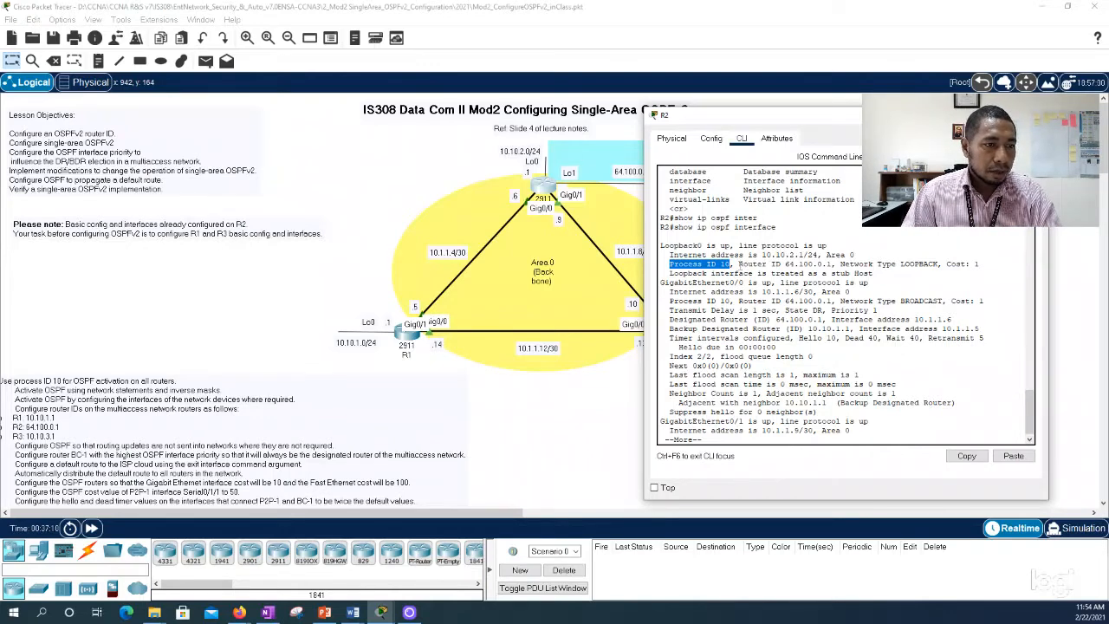
Step: Copy "Router ID 64.100.0.1" from R2's output into a new topology note and place it beside the cyan rectangle
drag(739, 264, 831, 264)
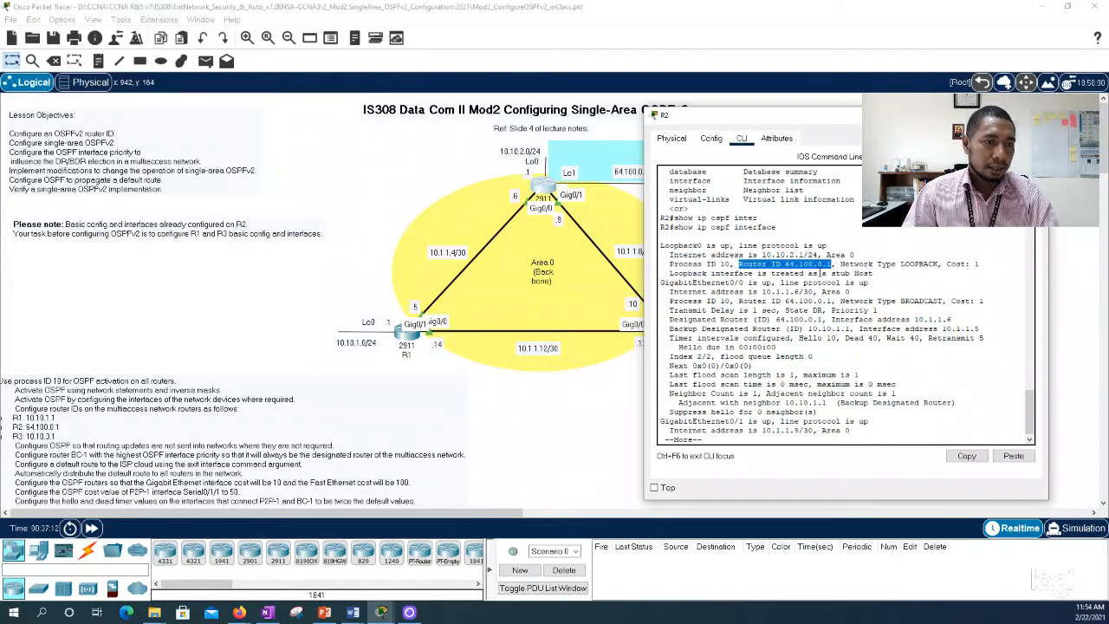
right_click(816, 265)
click(829, 271)
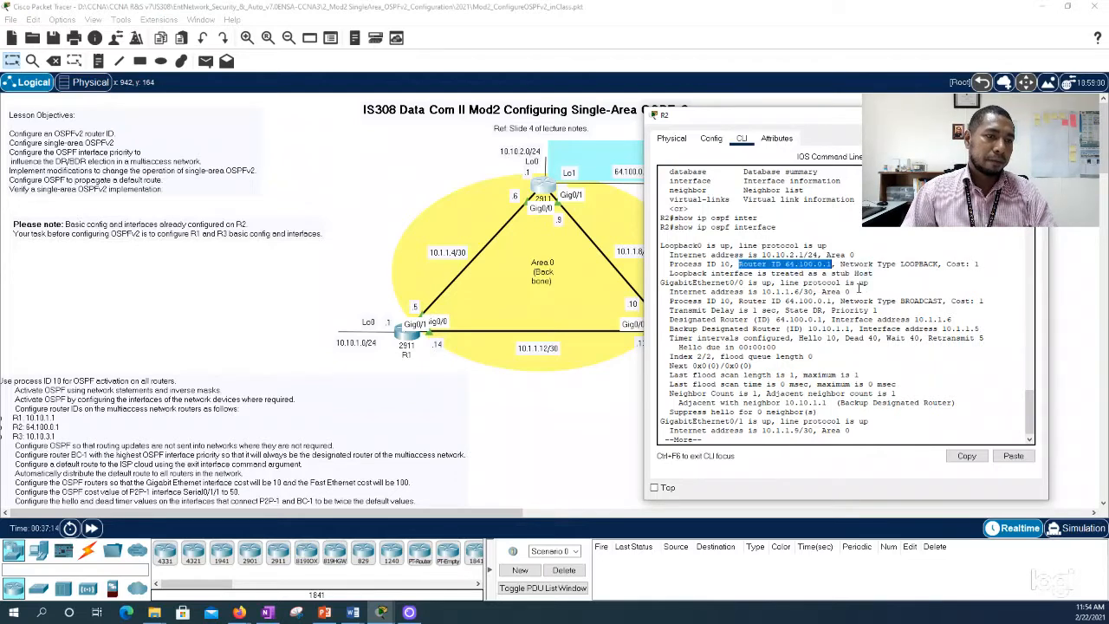
click(367, 163)
click(99, 63)
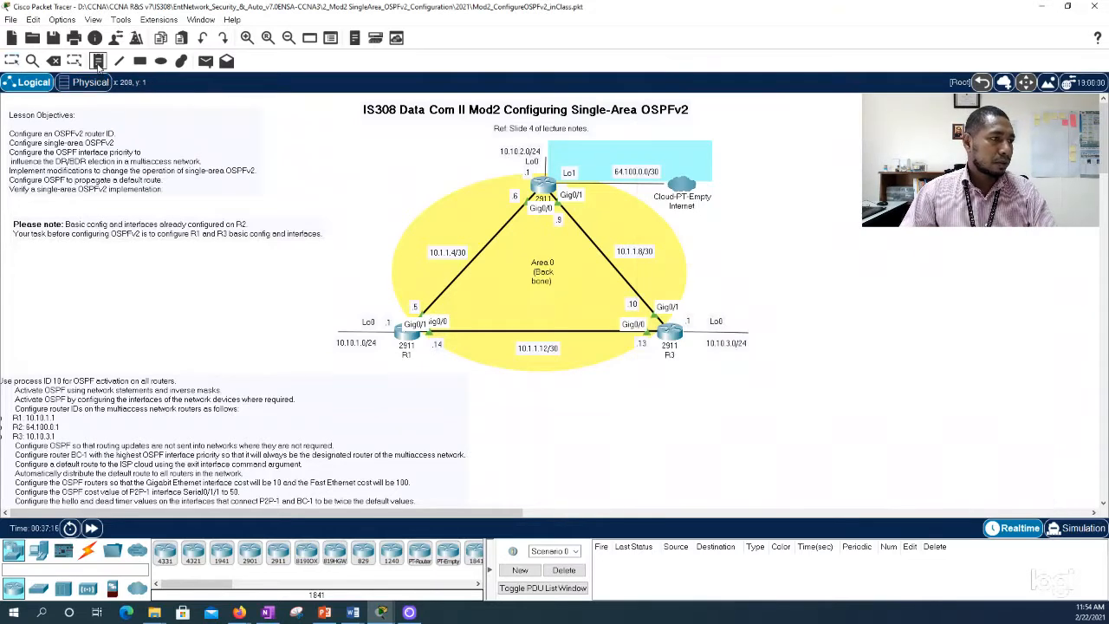
click(435, 169)
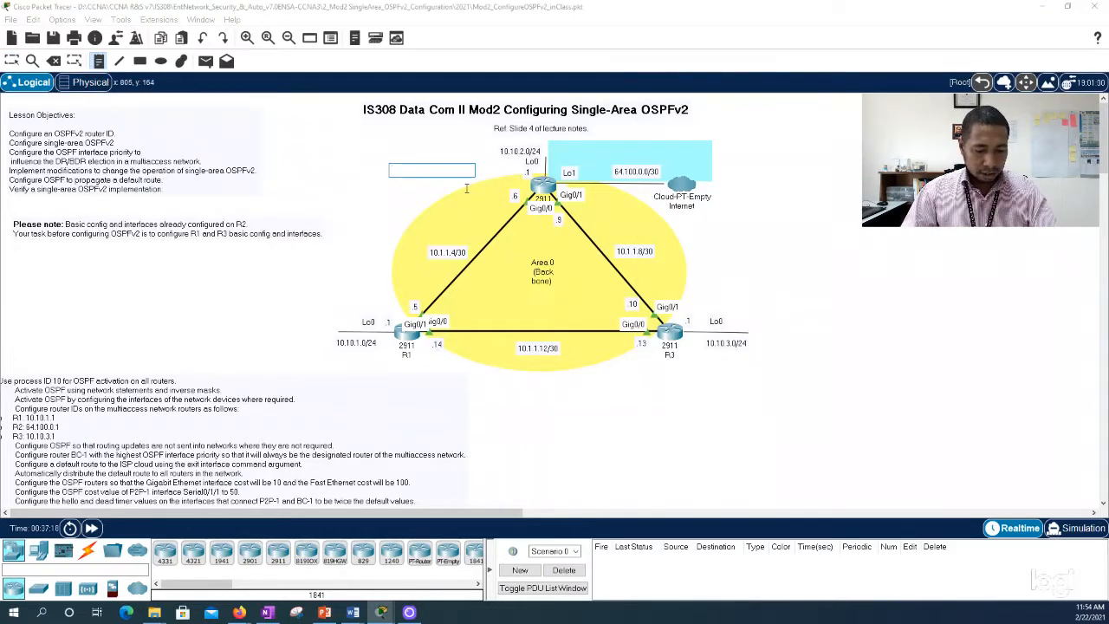
key(ctrl+v)
key(Escape)
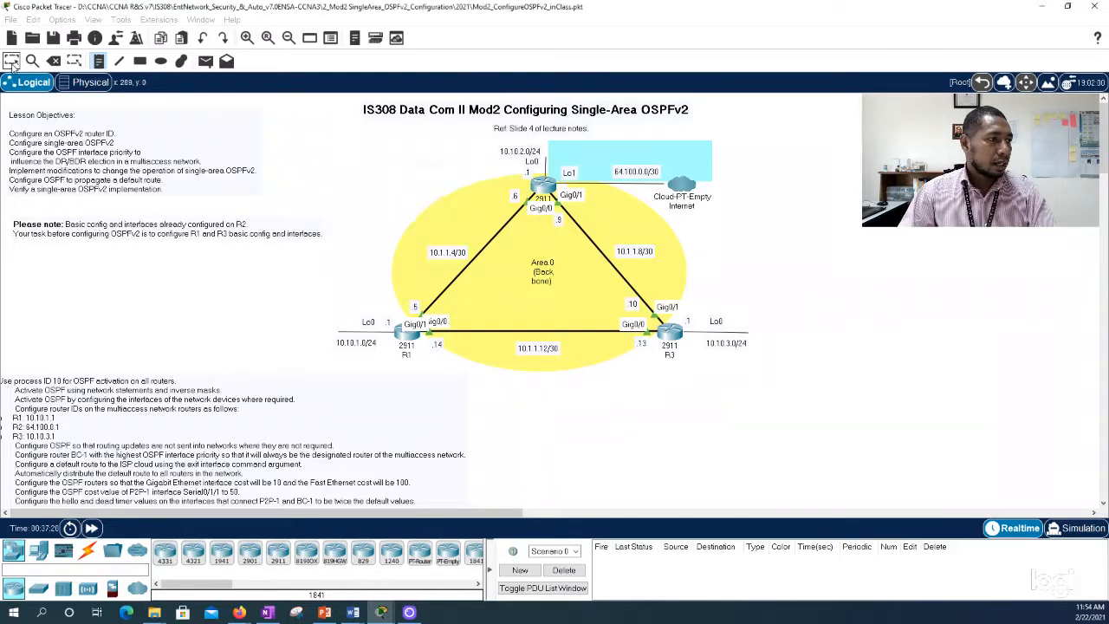
drag(407, 165, 757, 152)
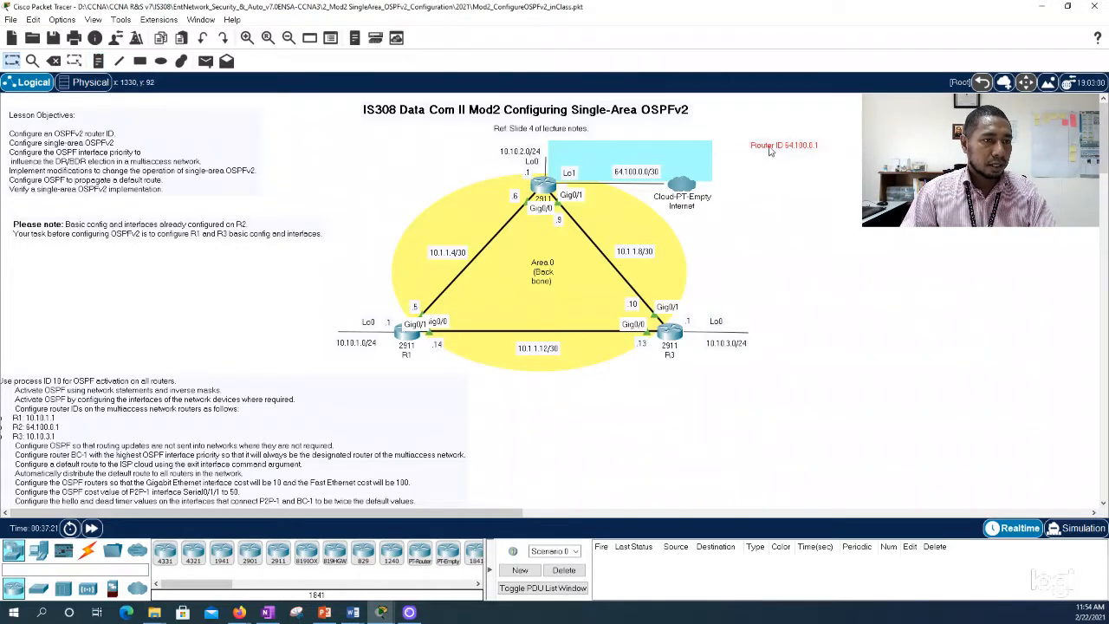
Step: Prefix the router ID note with "R2 -" so it reads "R2 - Router ID 64.100.0.1"
double_click(756, 150)
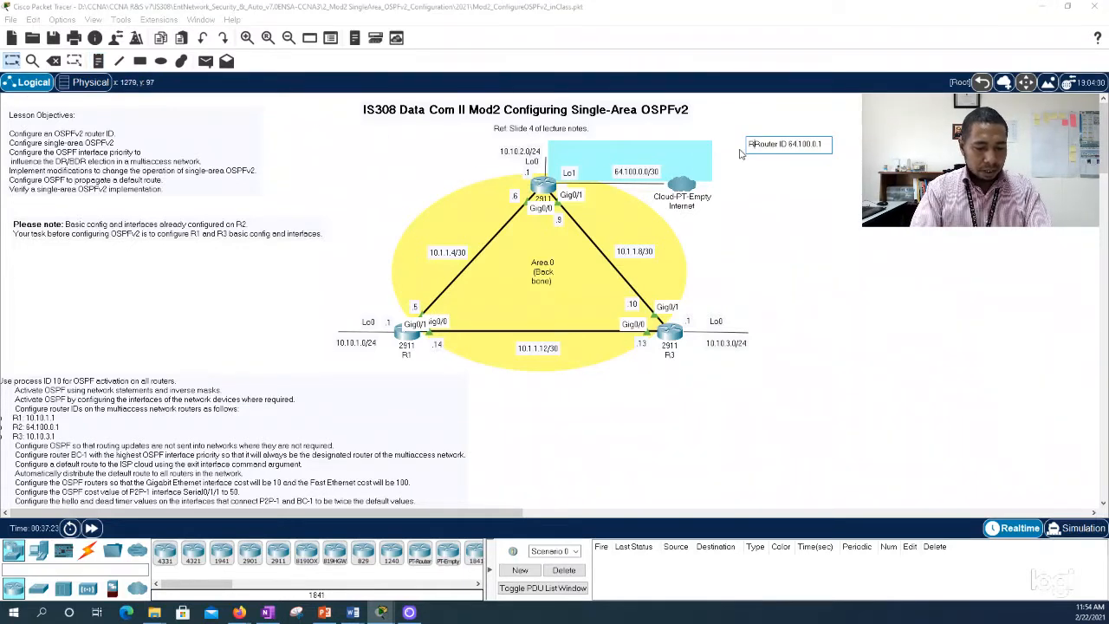
text(R2 -)
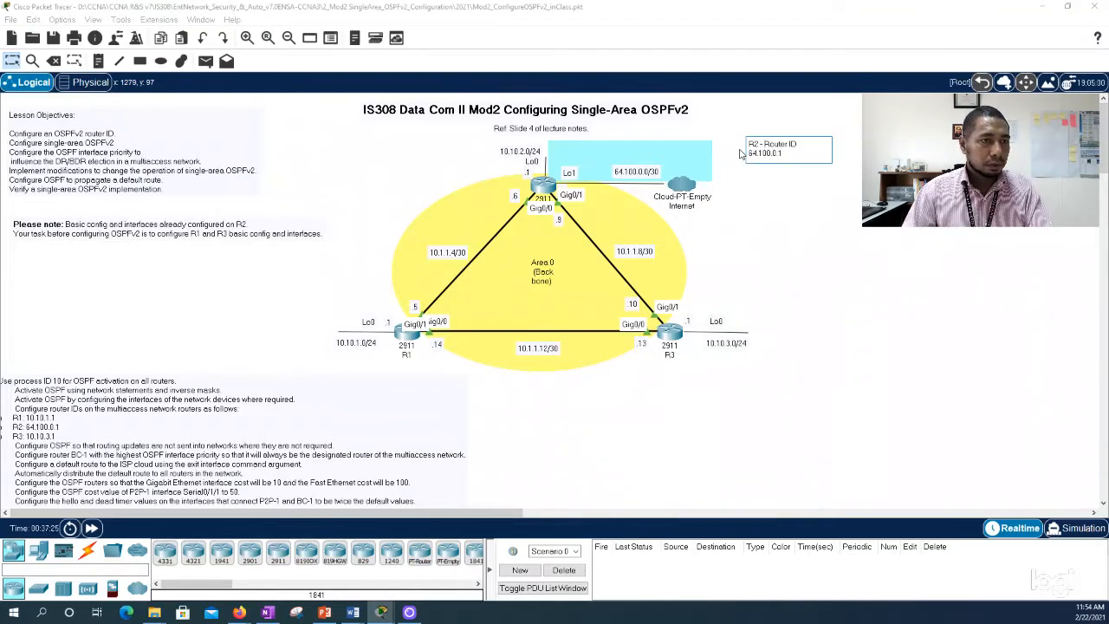
click(785, 232)
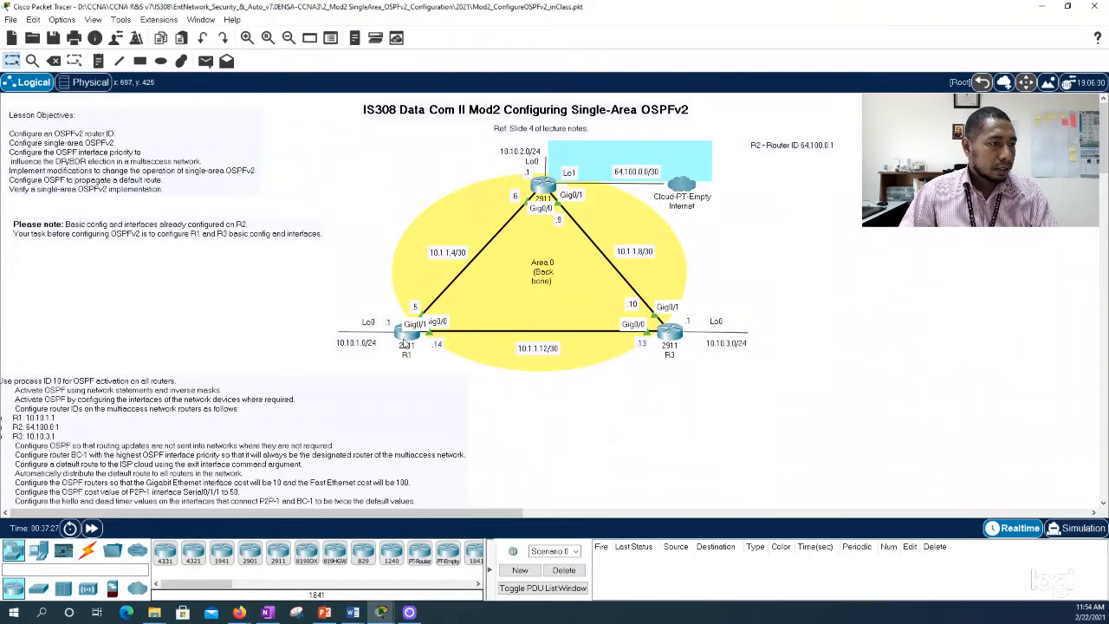
Step: Reopen R2's command line and examine the GigabitEthernet0/0 network type, DR state and priority, continuing to the end of the OSPF interface output
click(544, 189)
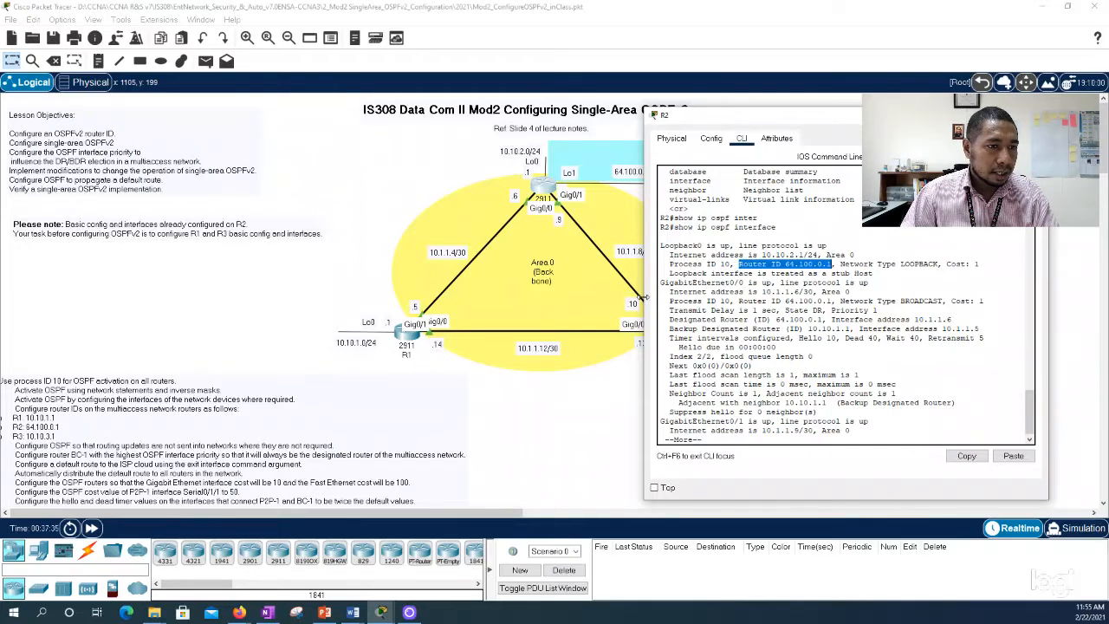
drag(645, 299, 504, 306)
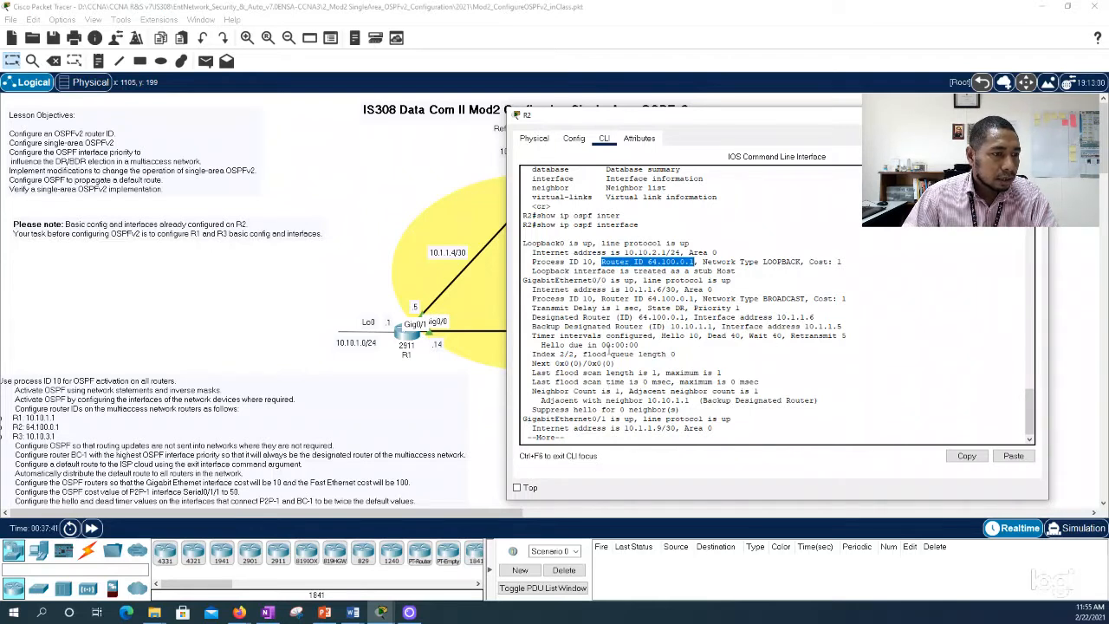
drag(532, 280, 748, 293)
drag(777, 297, 739, 308)
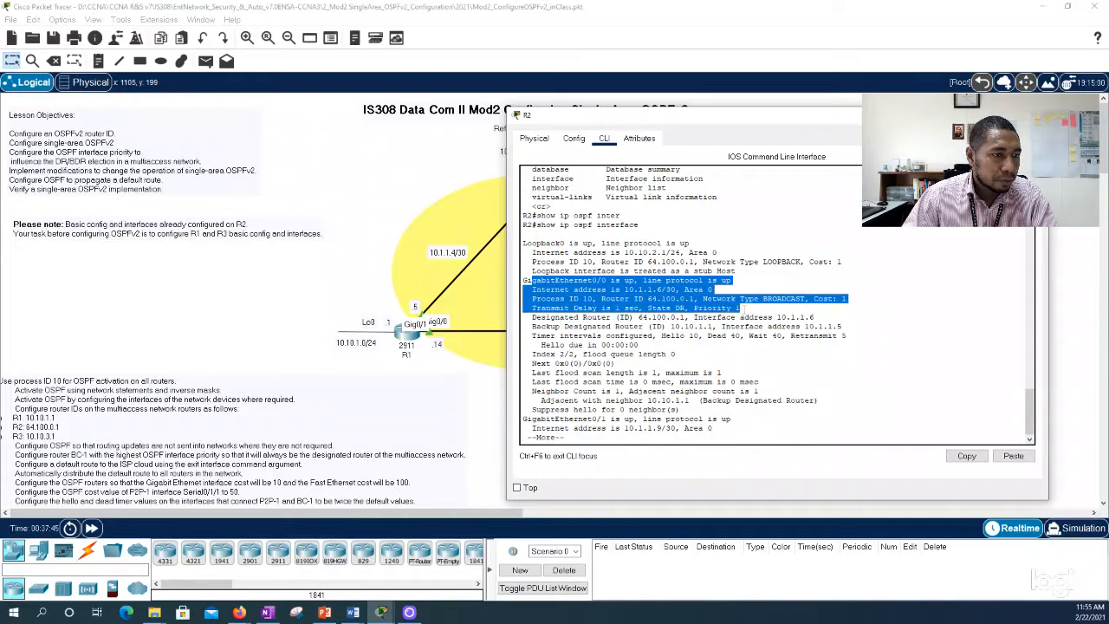
click(682, 308)
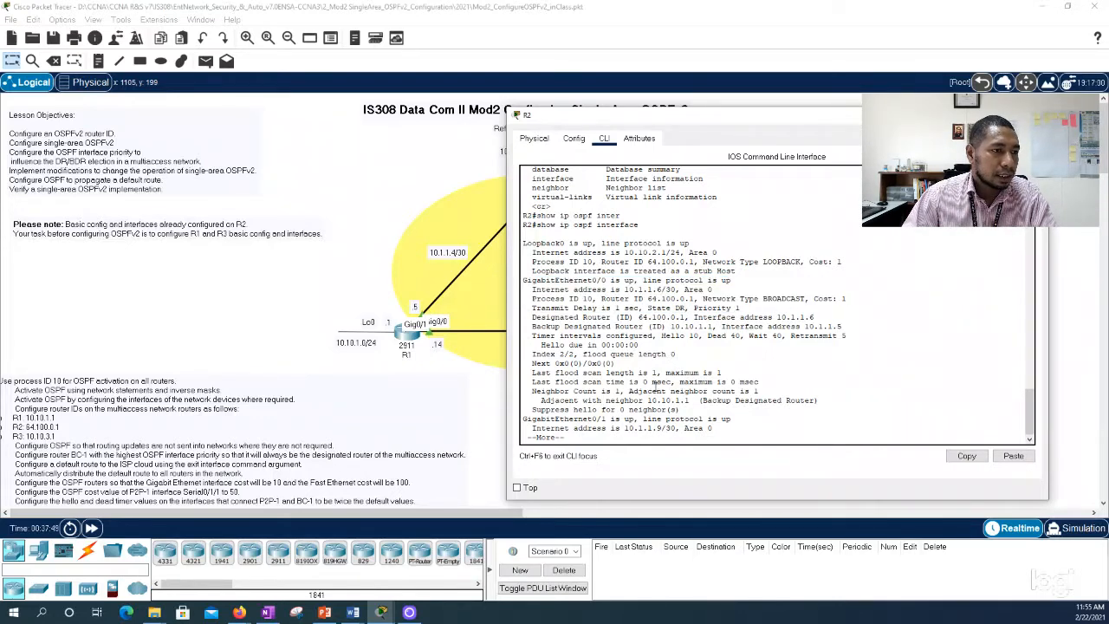
key(space)
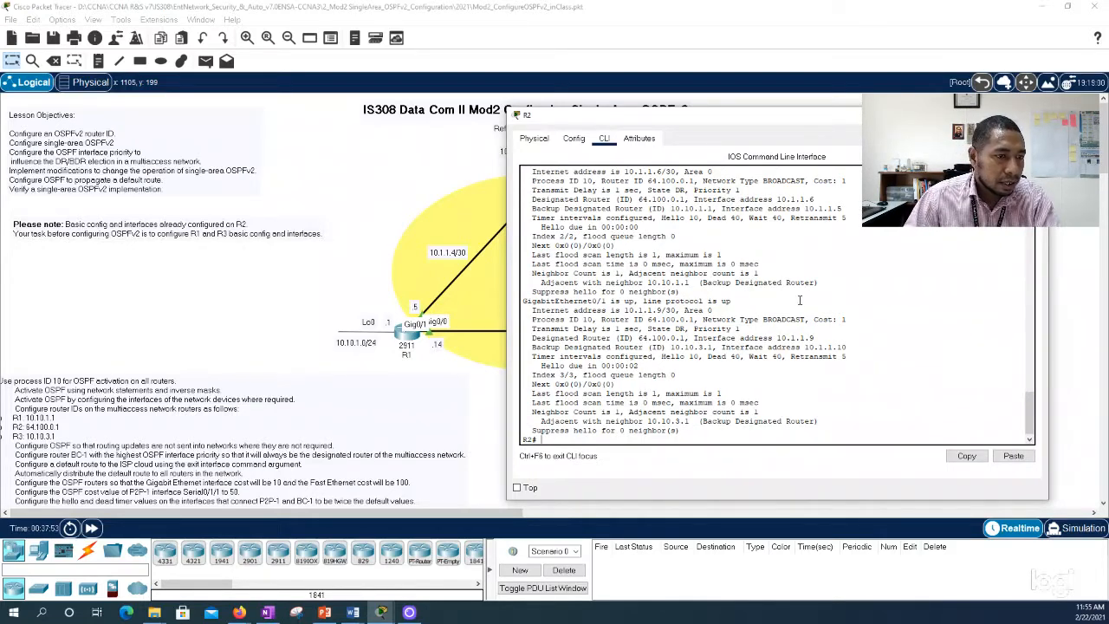
Step: Append "(DR)" to the R2 router ID note on the topology
click(485, 286)
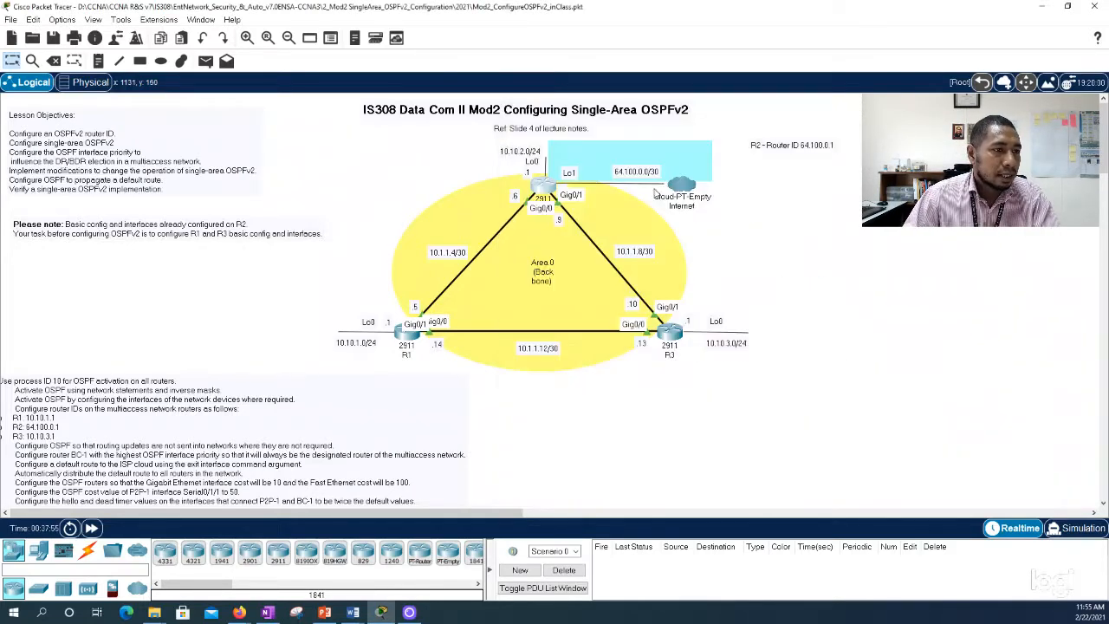
click(776, 149)
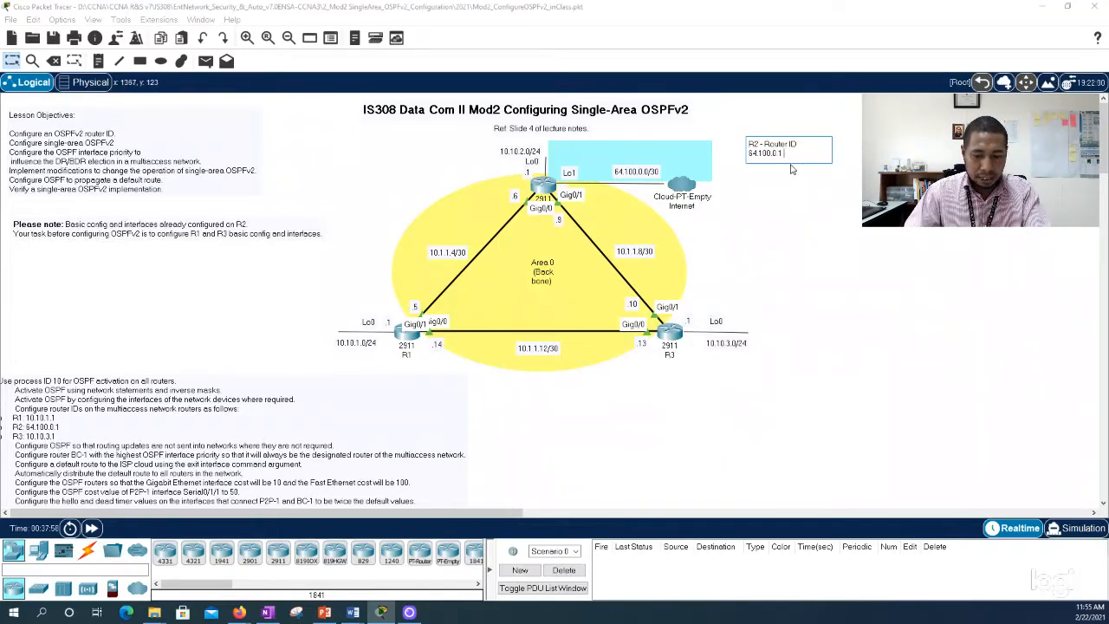
text((DR))
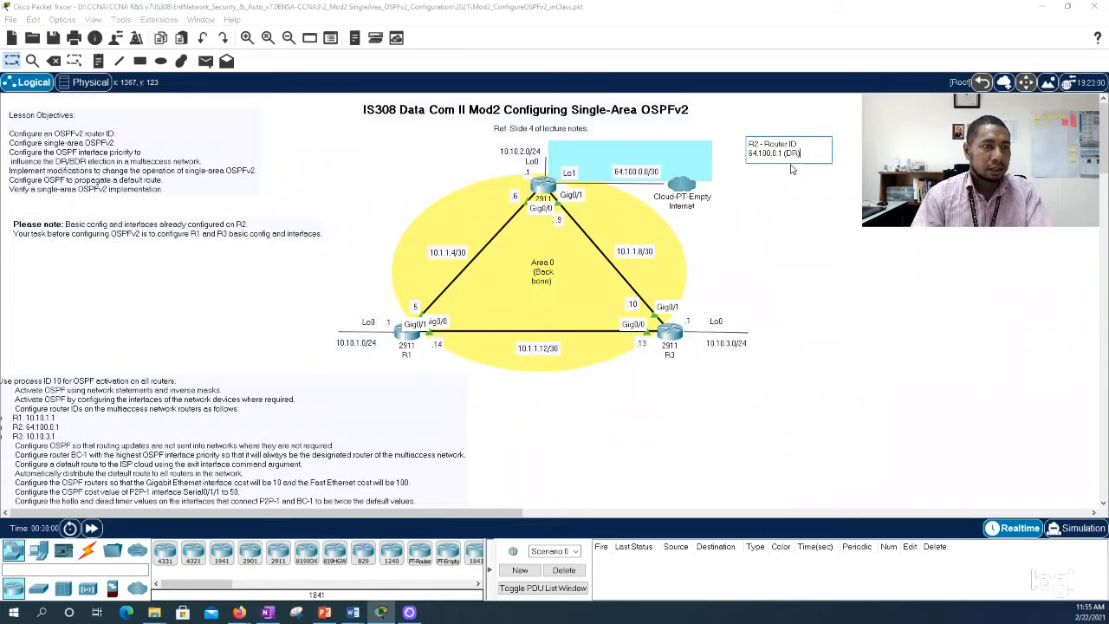
click(816, 192)
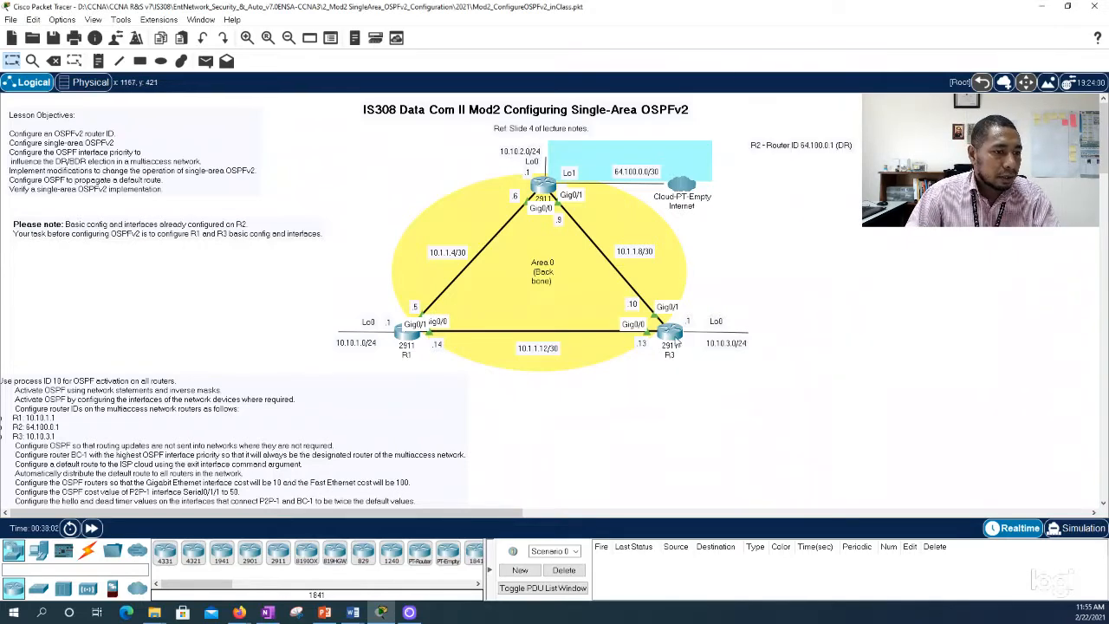
Step: Open R3's command line beside the topology, list the show ip ospf options and run show ip ospf interface
click(670, 332)
drag(611, 115, 790, 112)
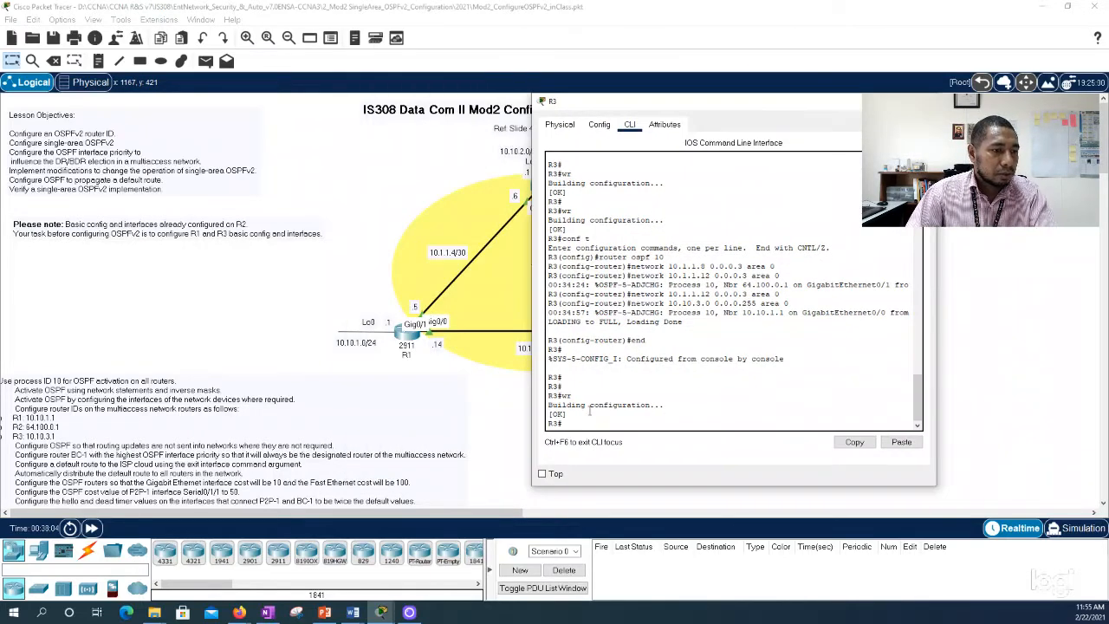
text(show ip)
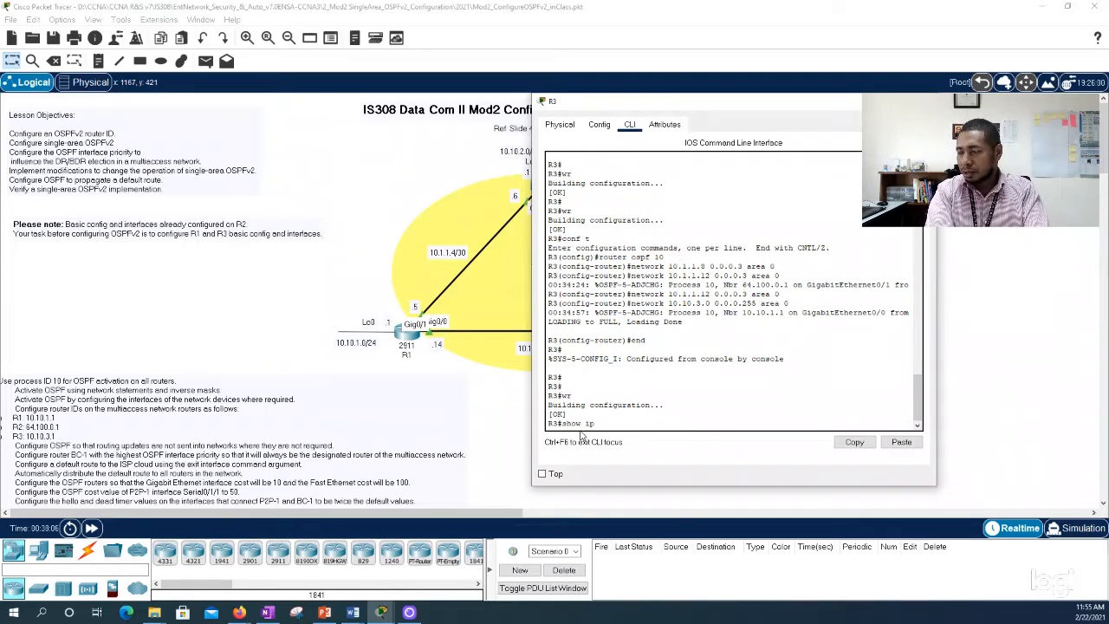
text( ospf)
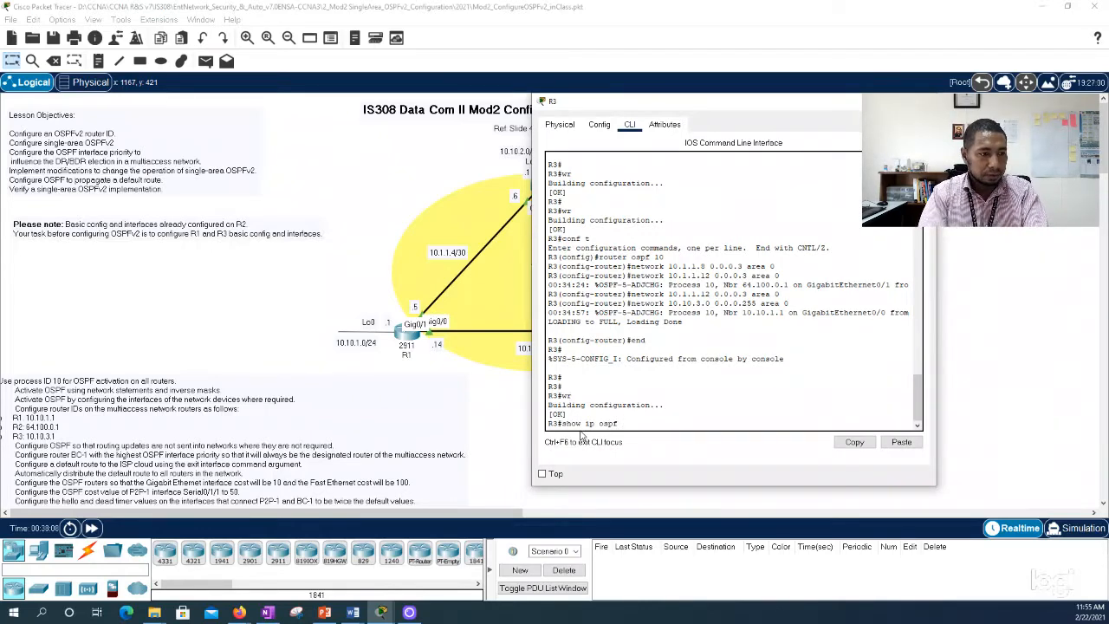
text( ?in)
key(Tab)
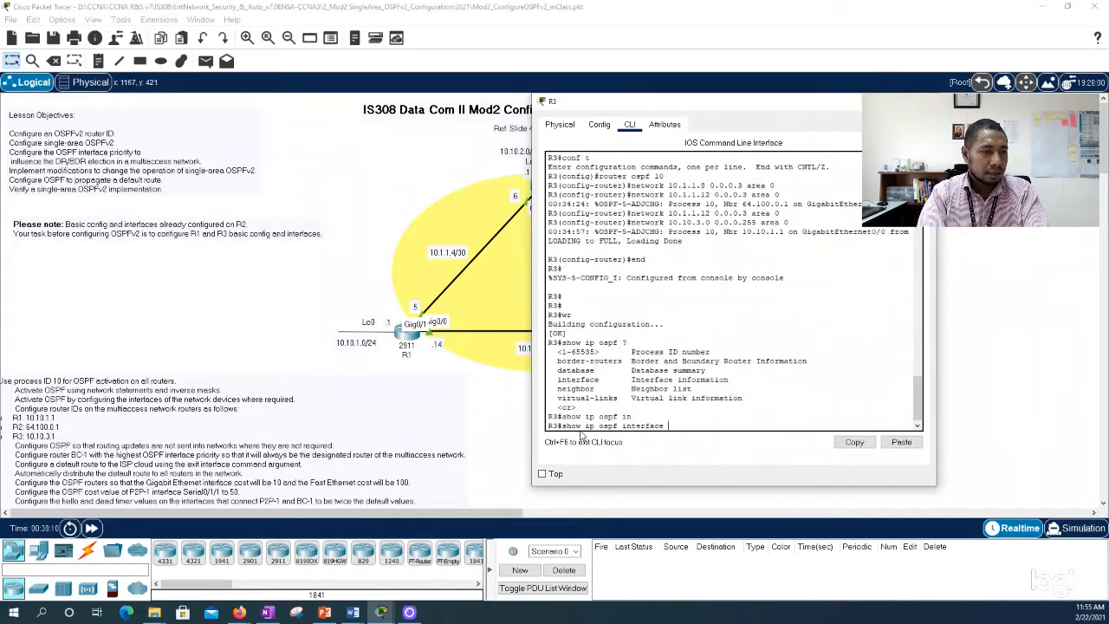
key(Return)
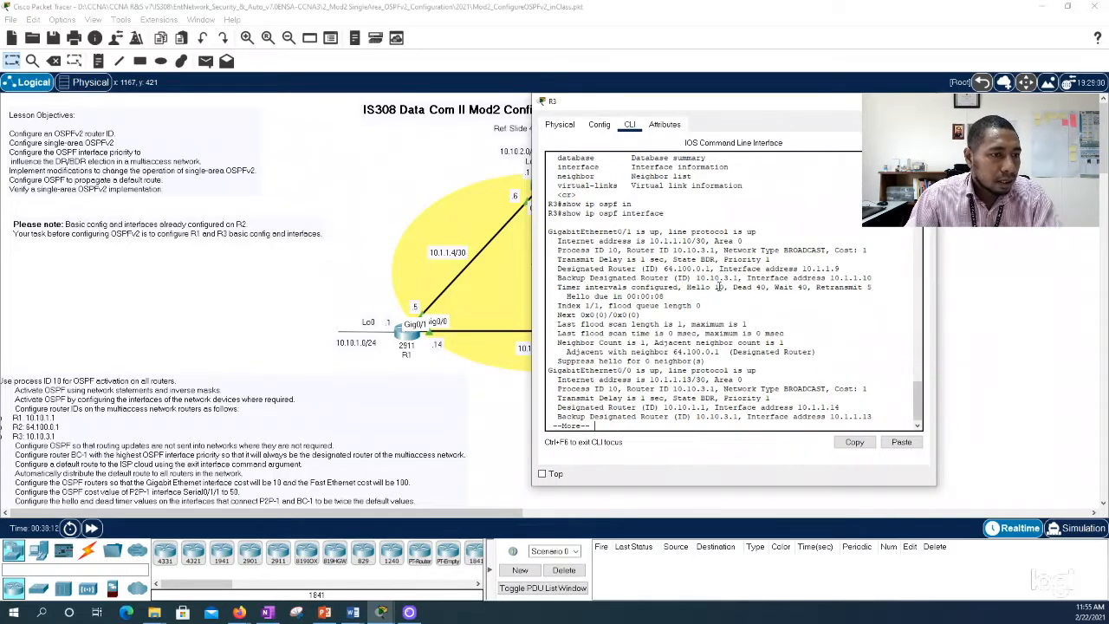
Step: Copy "Router ID 10.10.3.1" from R3's GigabitEthernet0/1 output and return to the topology
drag(558, 250, 715, 251)
right_click(700, 253)
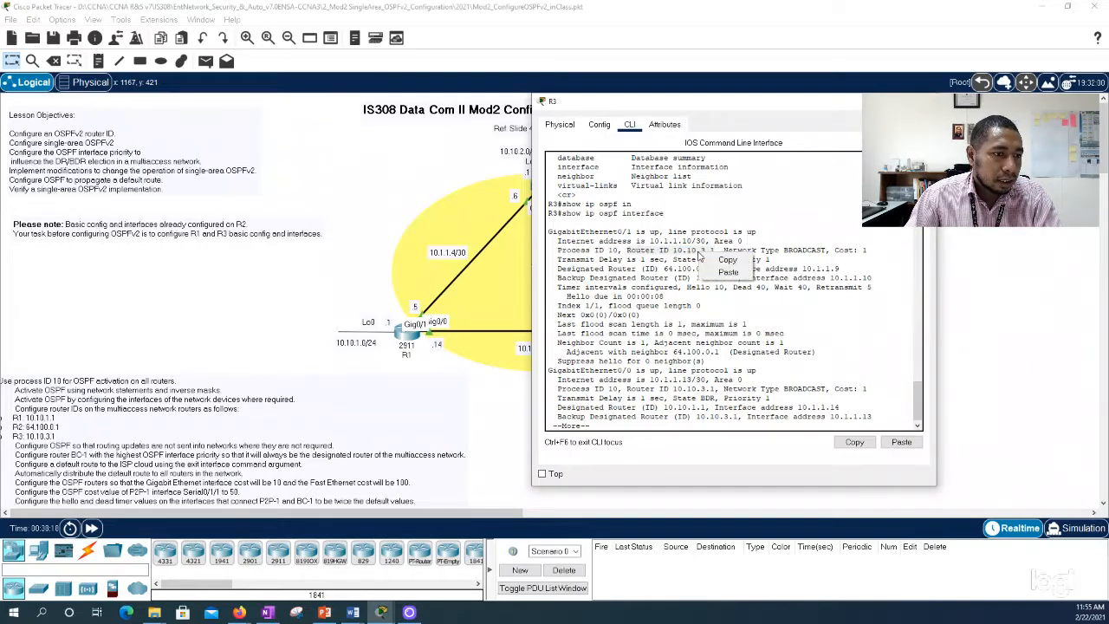
click(715, 259)
click(922, 101)
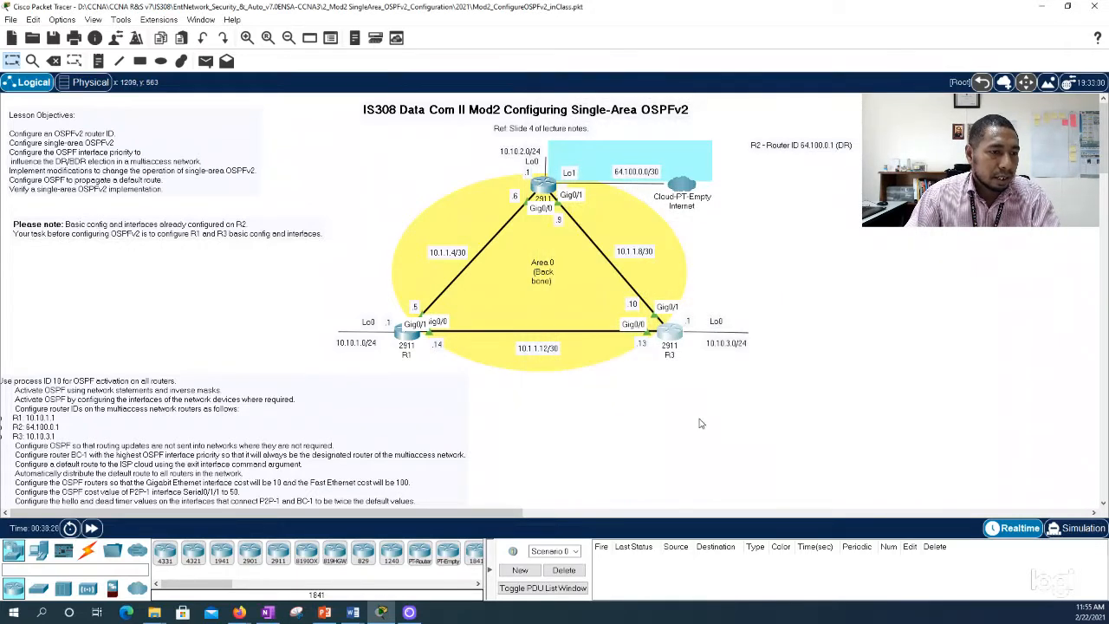
Step: Add a note reading "R3 - Router ID 10.10.3.1" below the R2 router ID note
click(98, 61)
click(756, 178)
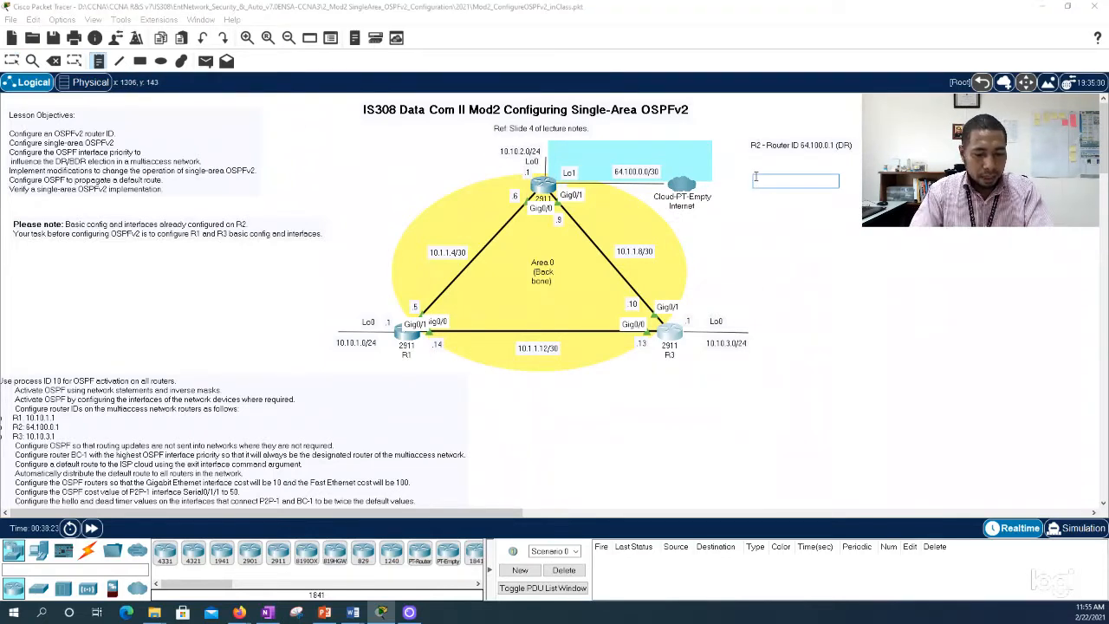
text(R3 -)
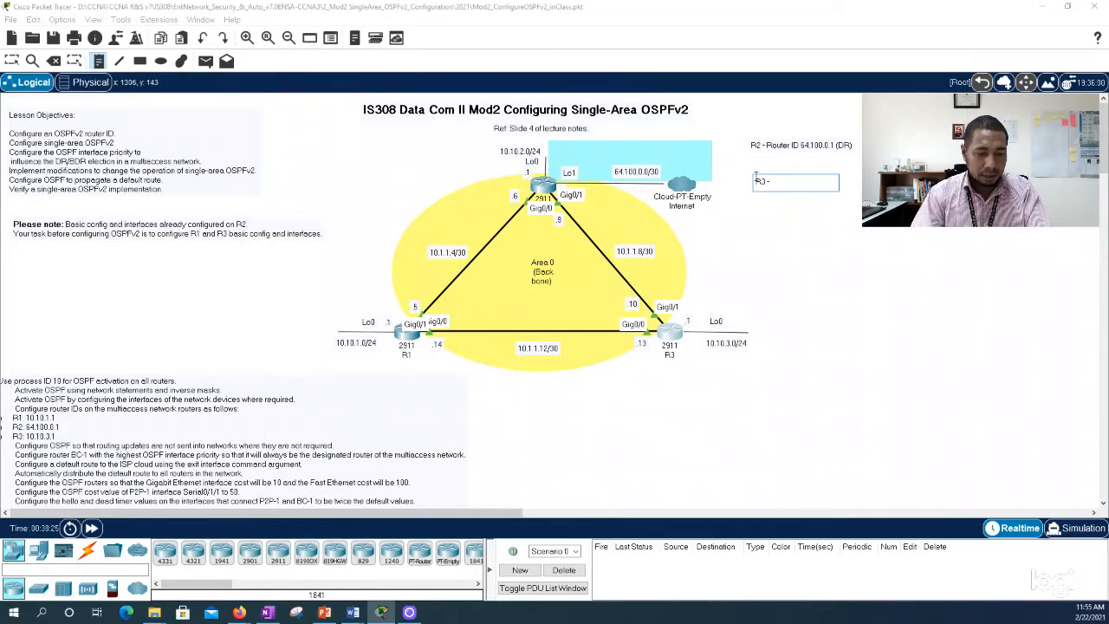
text( Router ID 10.10.3.1)
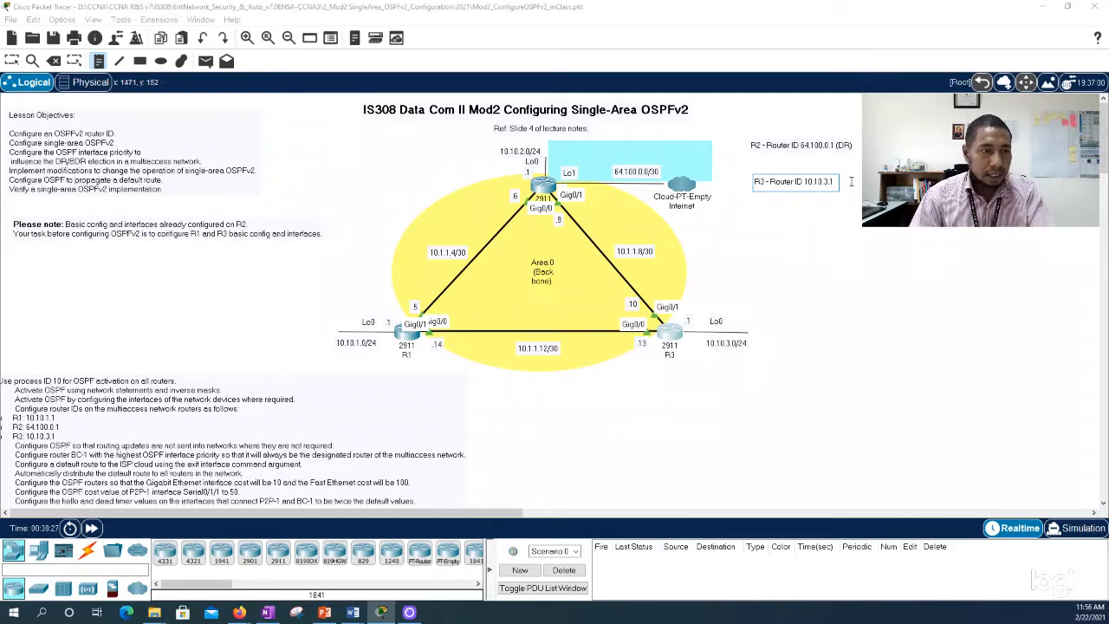
click(789, 241)
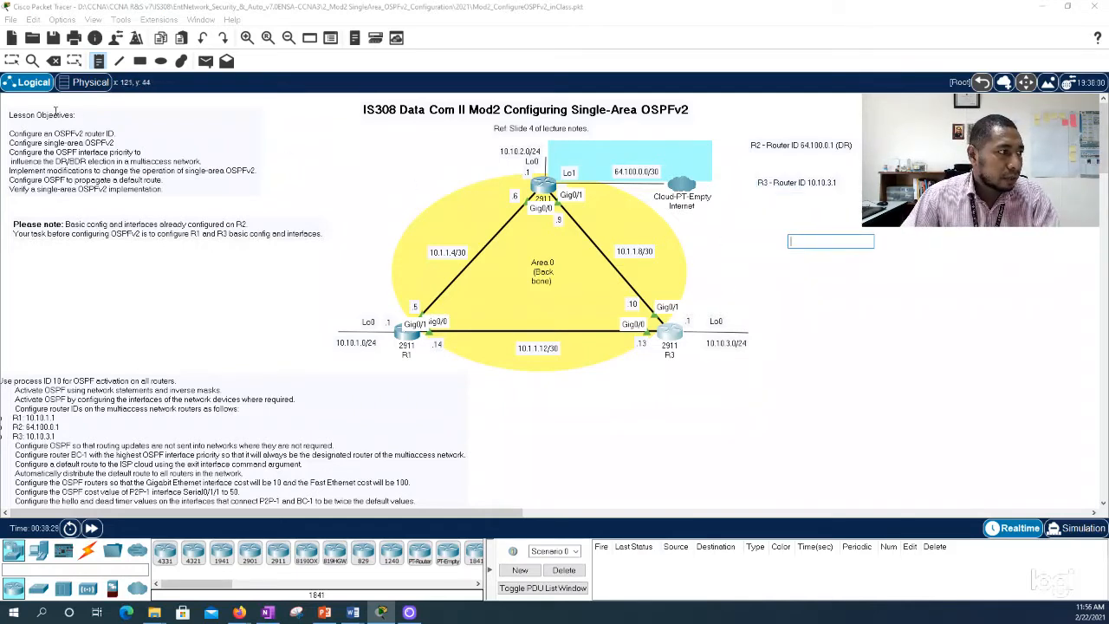
click(12, 60)
Step: Reopen R3's command line and examine the network type and DR/BDR state listed for GigabitEthernet0/1
click(677, 339)
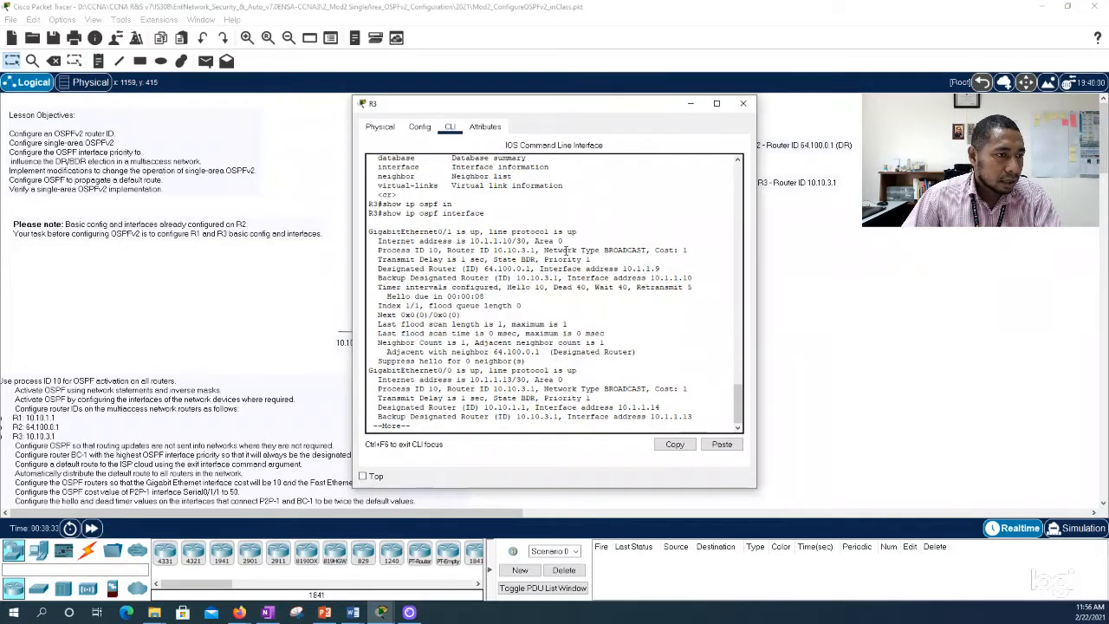
drag(543, 249, 651, 250)
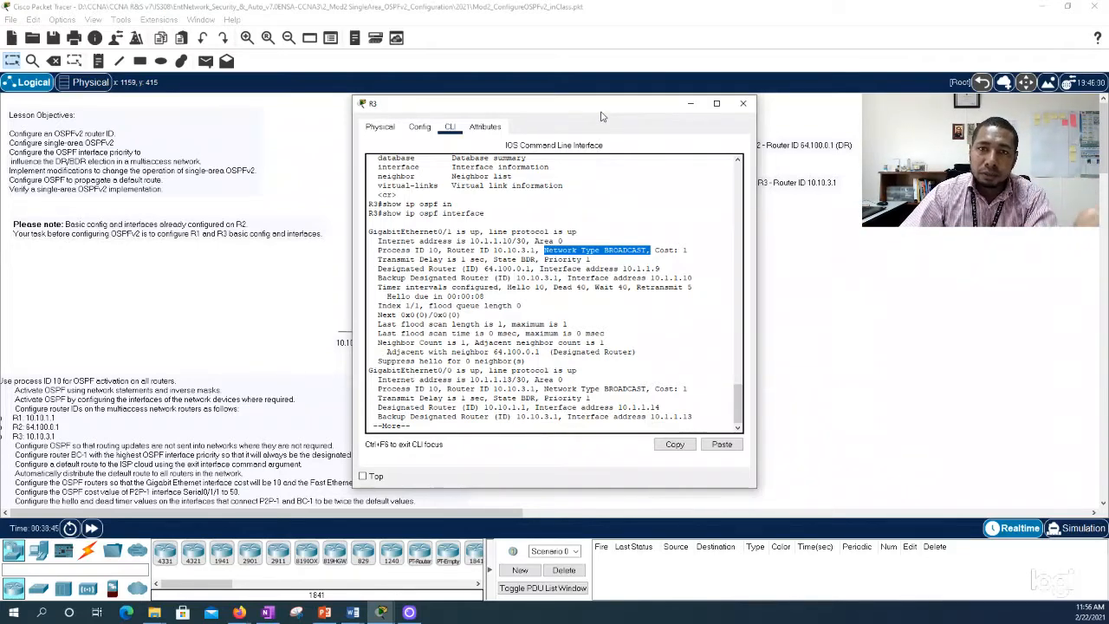
drag(603, 114, 766, 143)
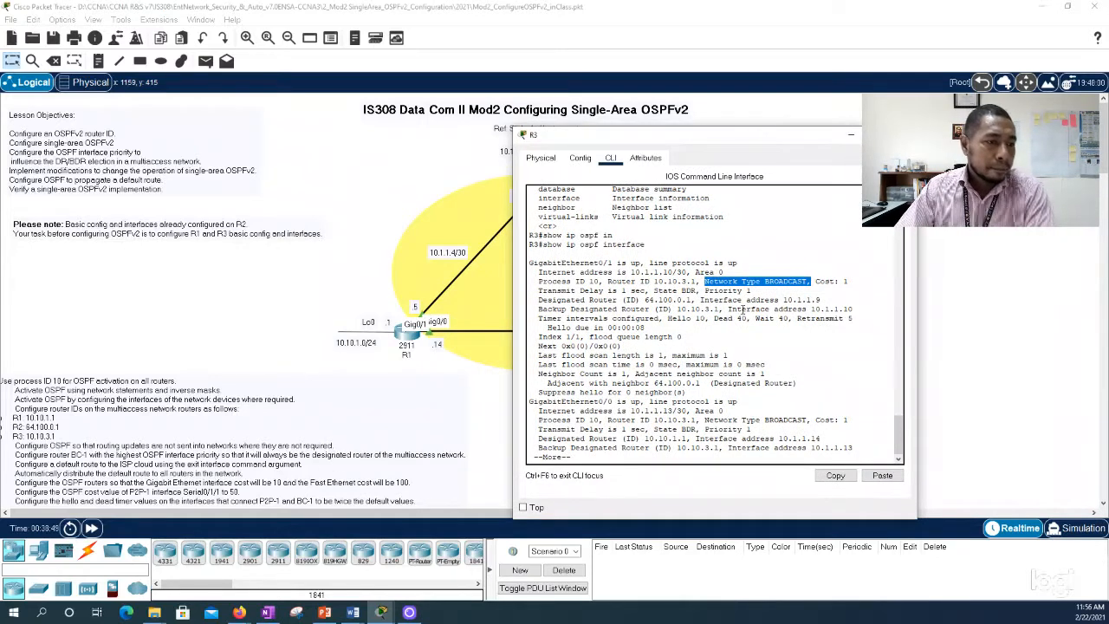
drag(696, 291, 653, 292)
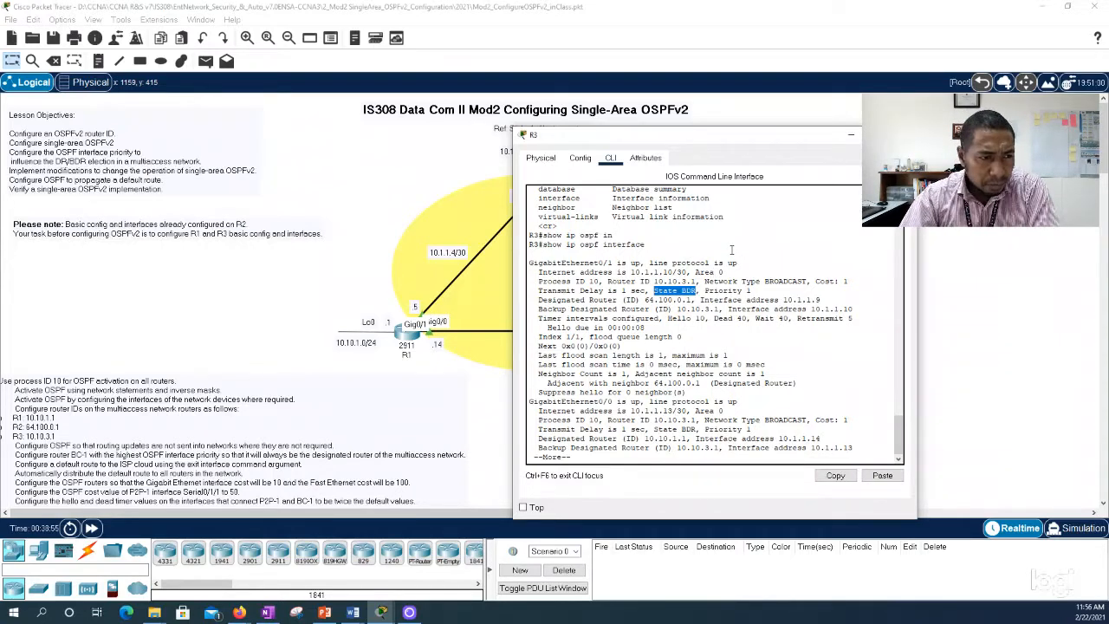
click(851, 135)
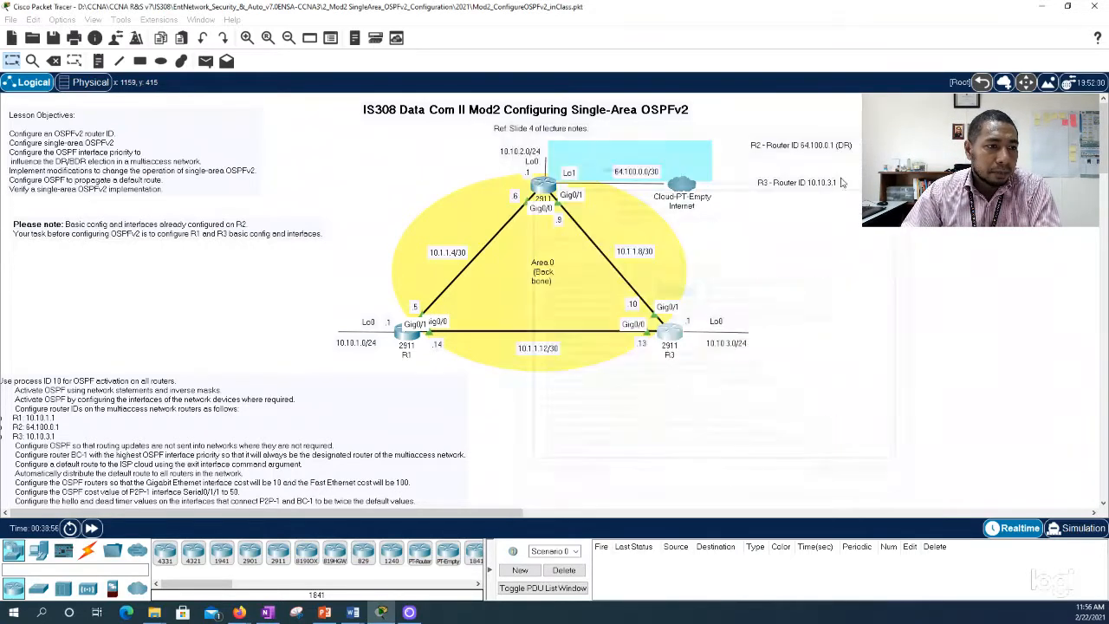
Step: Append "(BDR)" to the R3 router ID note and move it up closer to the R2 note
click(835, 185)
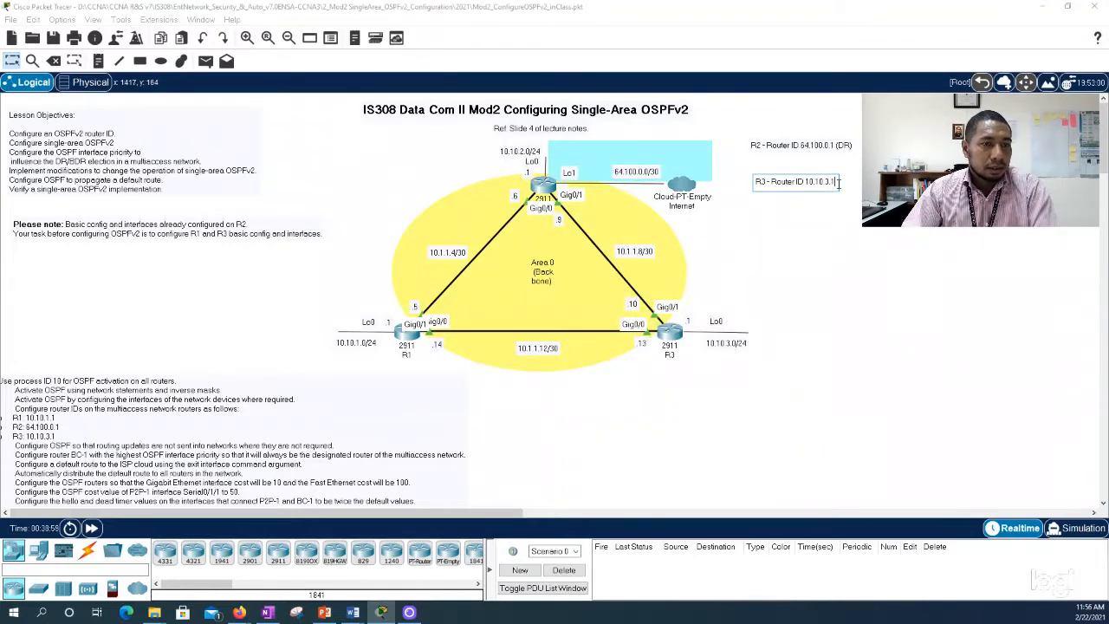
key(Return)
text((BDR)
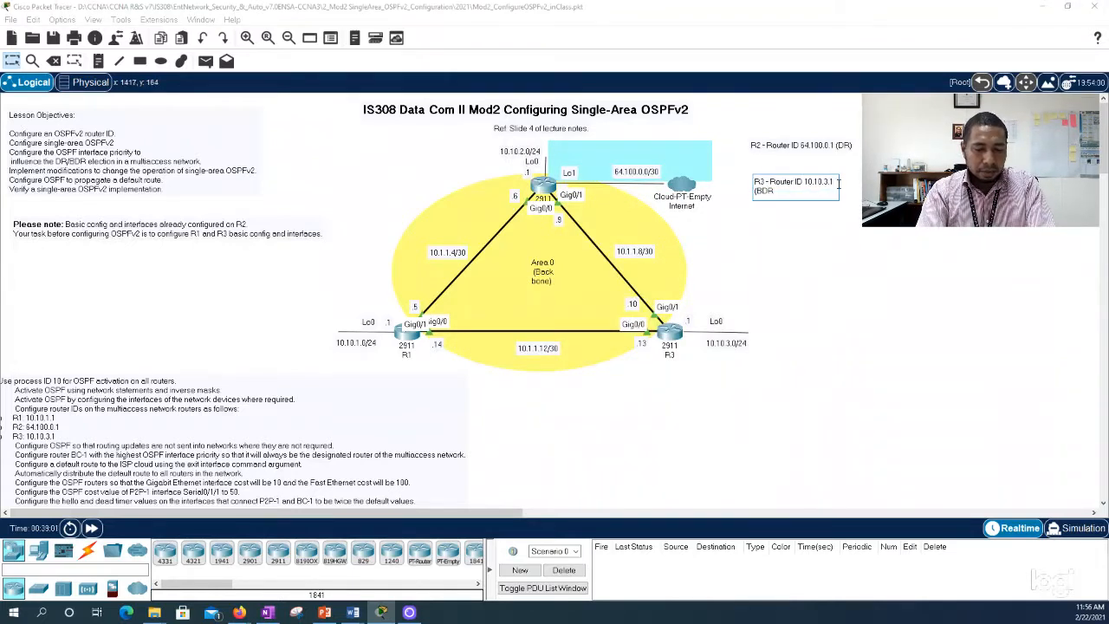
click(785, 259)
drag(773, 186, 770, 168)
Step: Open R1's command line beside the topology and bring up a fresh prompt
click(407, 335)
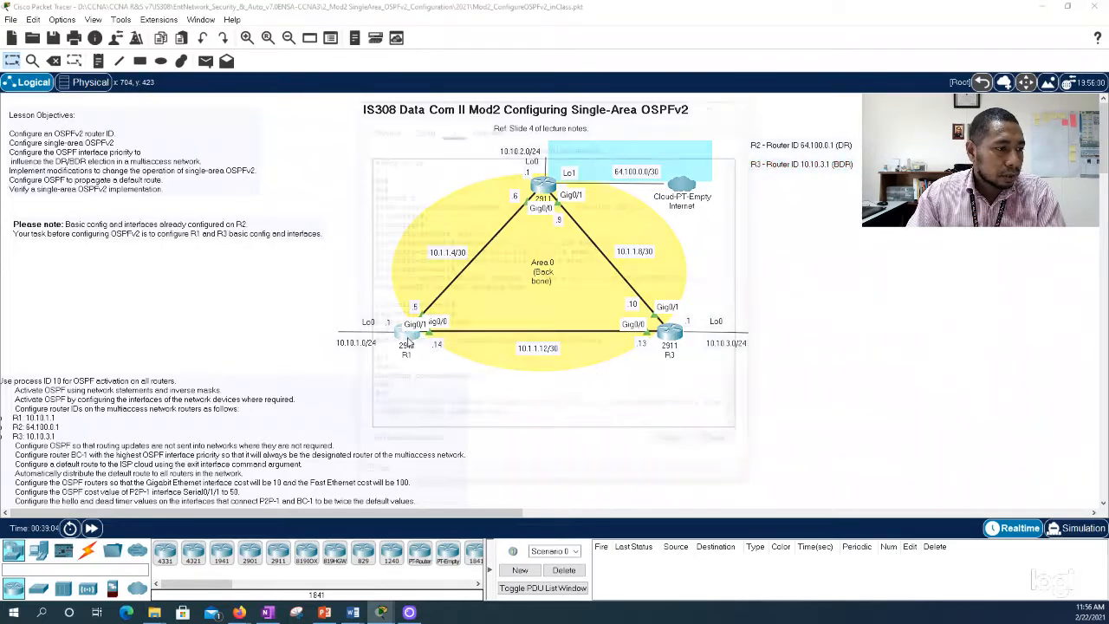
drag(507, 114, 739, 92)
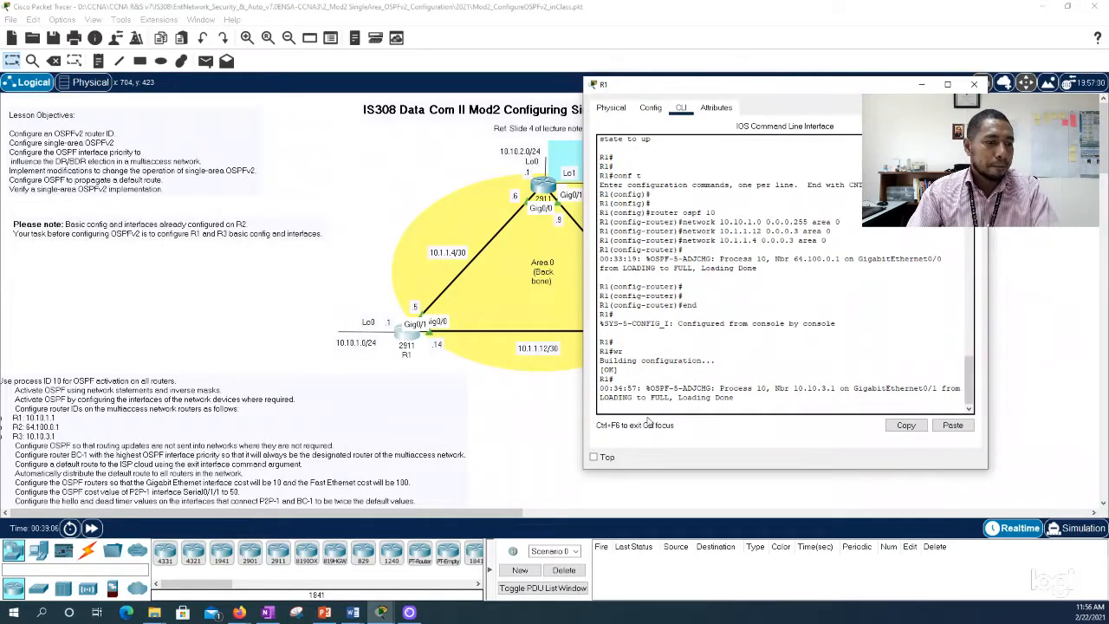
key(Return)
key(Return)
text(co)
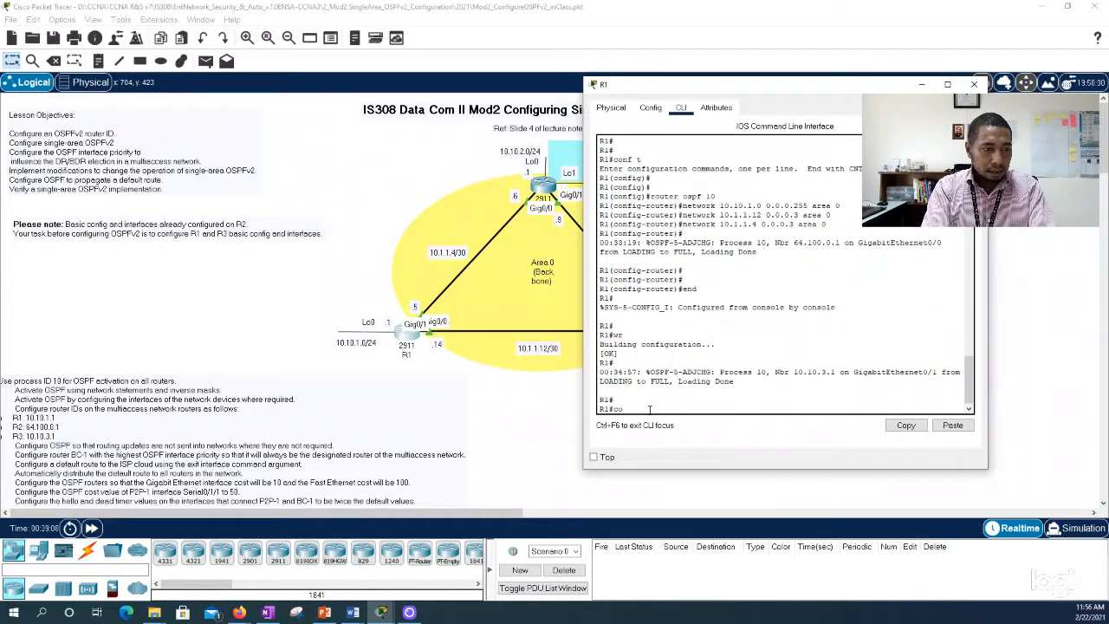
text(nf t)
key(BackSpace)
key(BackSpace)
key(BackSpace)
key(BackSpace)
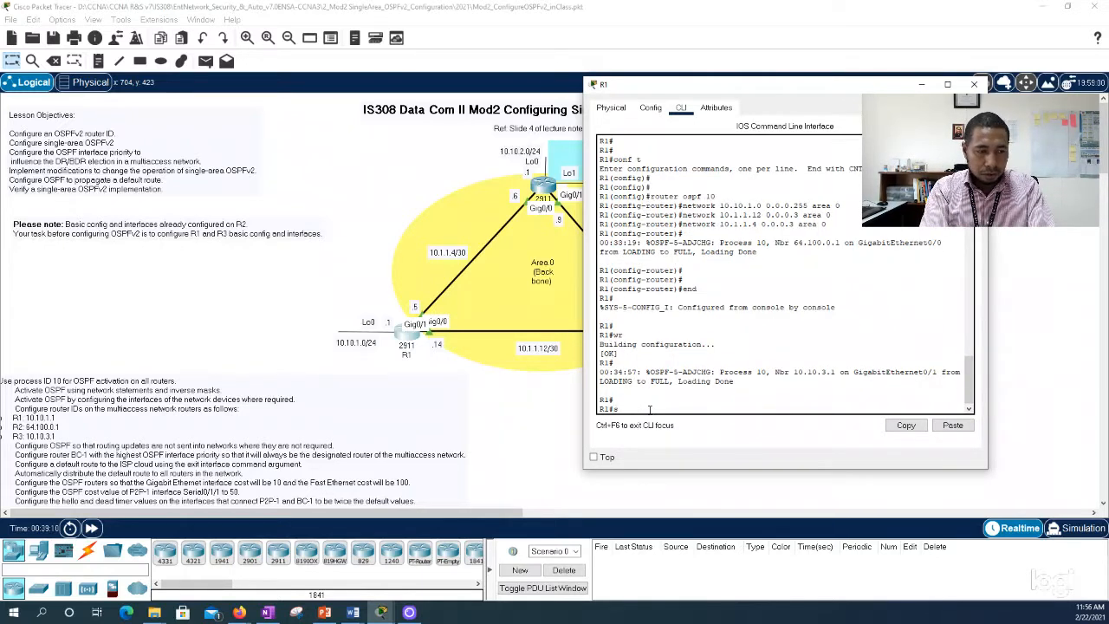
Step: Run show ip ospf interface on R1
text(show ip osp)
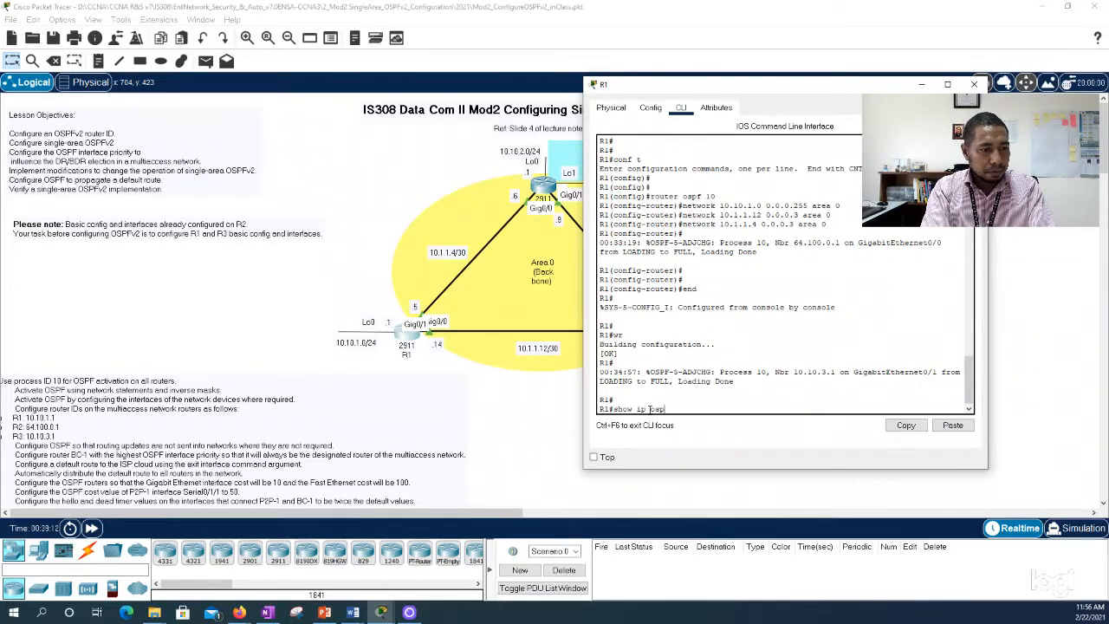
text(f int)
key(Tab)
key(Return)
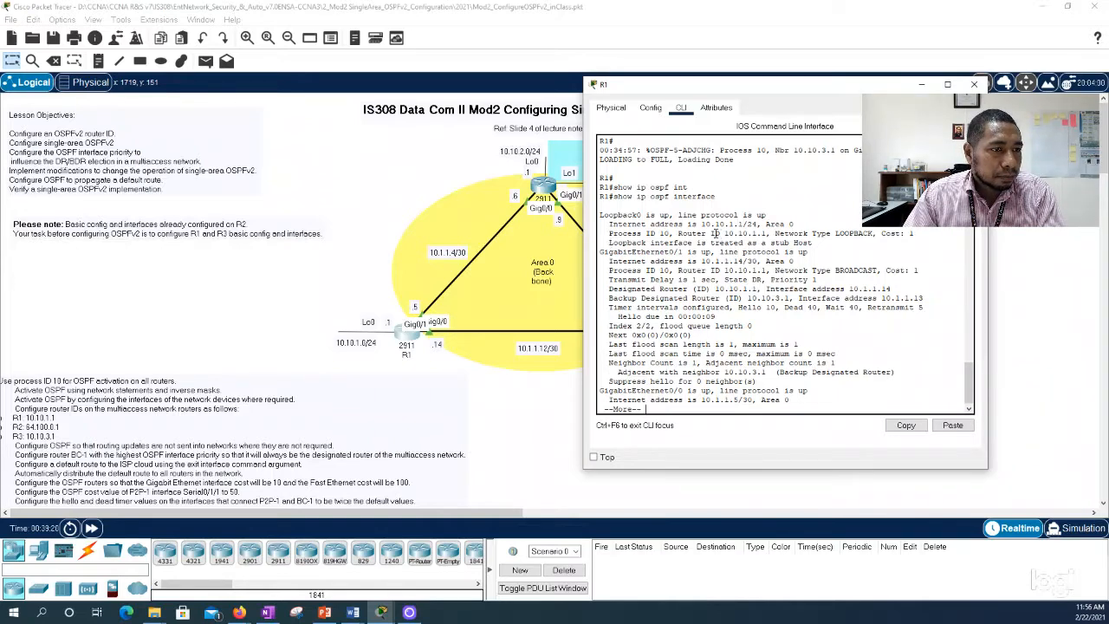
Step: Copy "Router ID 10.10.1.1" from R1's Loopback0 output and return to the topology
drag(678, 232, 768, 233)
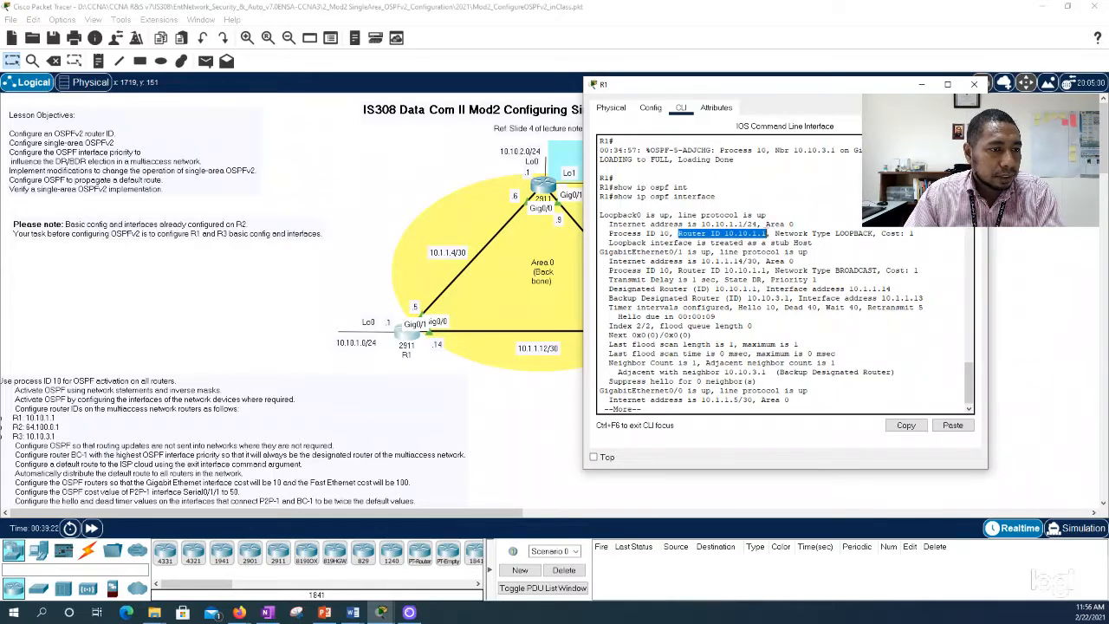
right_click(743, 238)
click(753, 246)
click(374, 380)
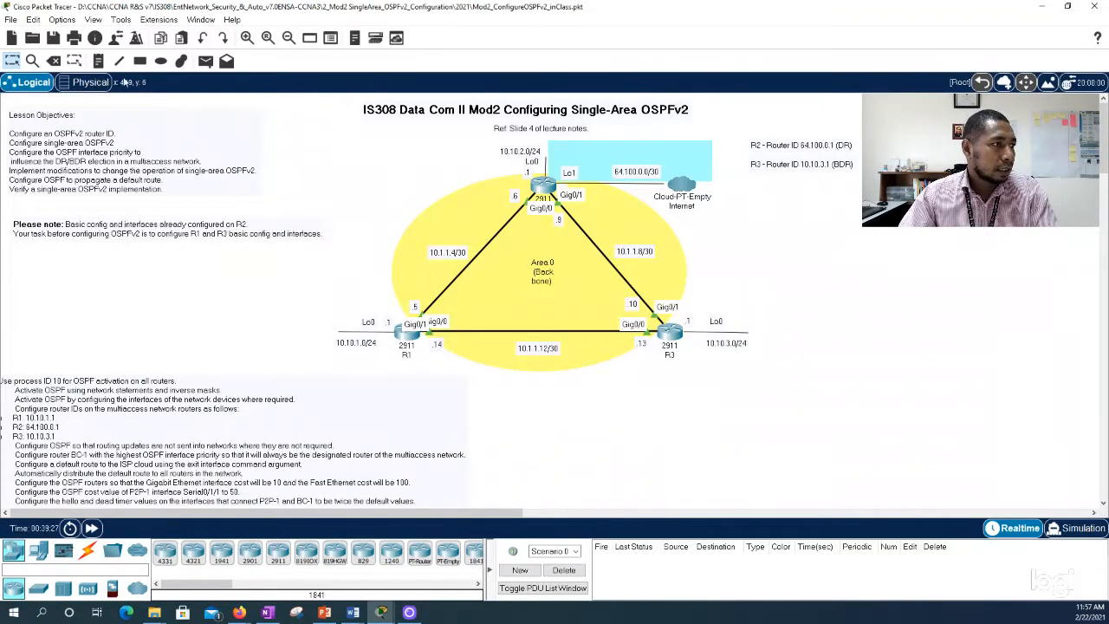
Step: Add a note reading "R1 - Router ID 10.10.1.1" below the R3 router ID note on the topology
click(98, 61)
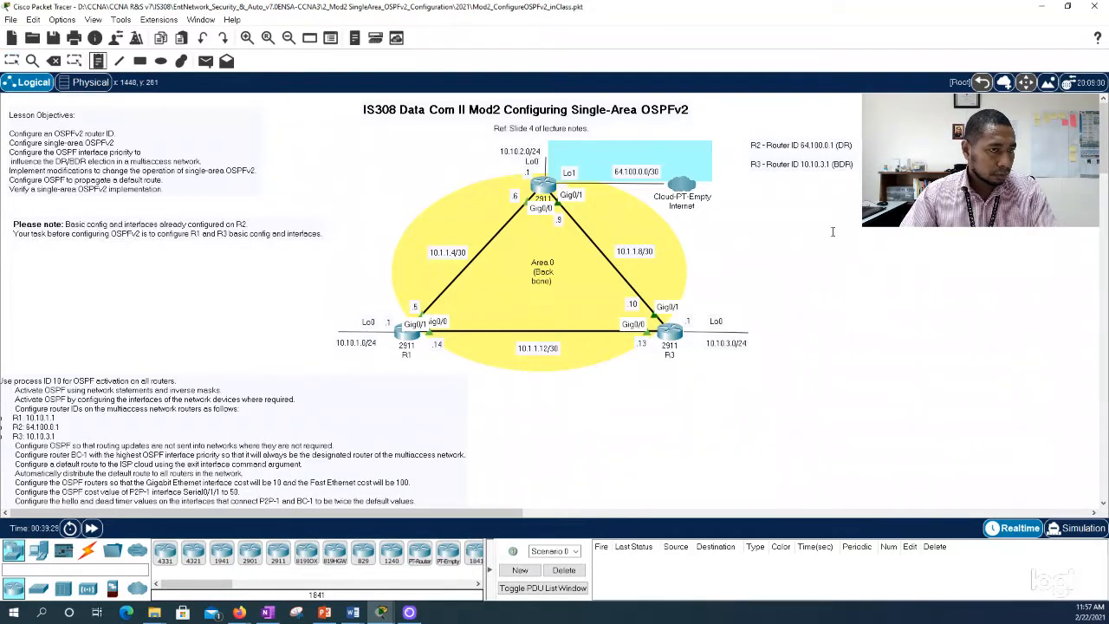
click(755, 195)
text(R)
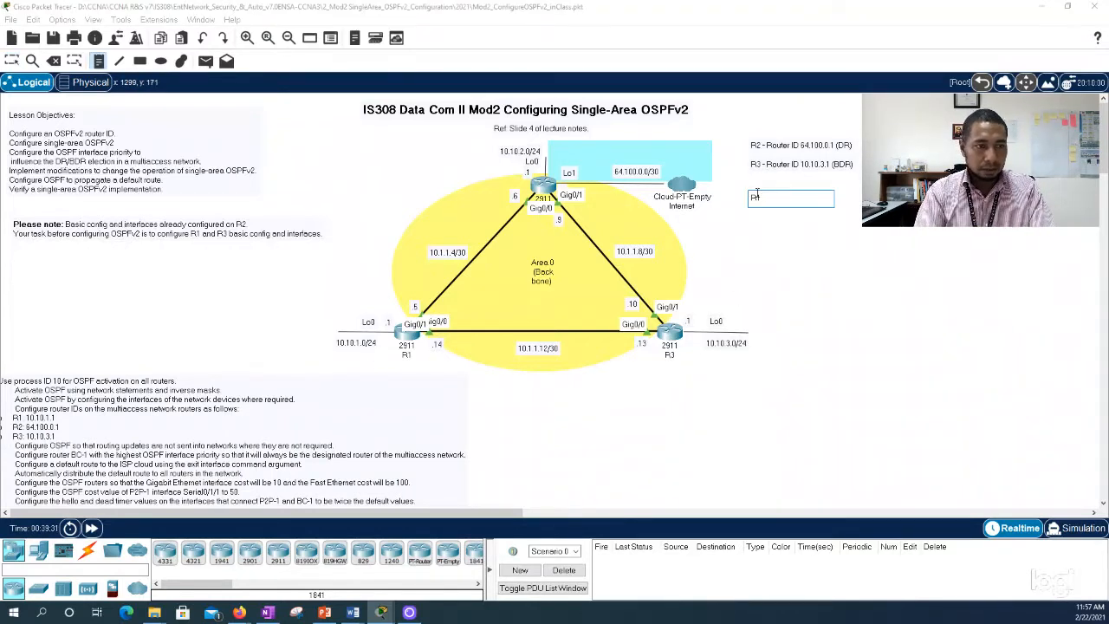
text(1 - Router ID 10.10.1.1)
click(804, 256)
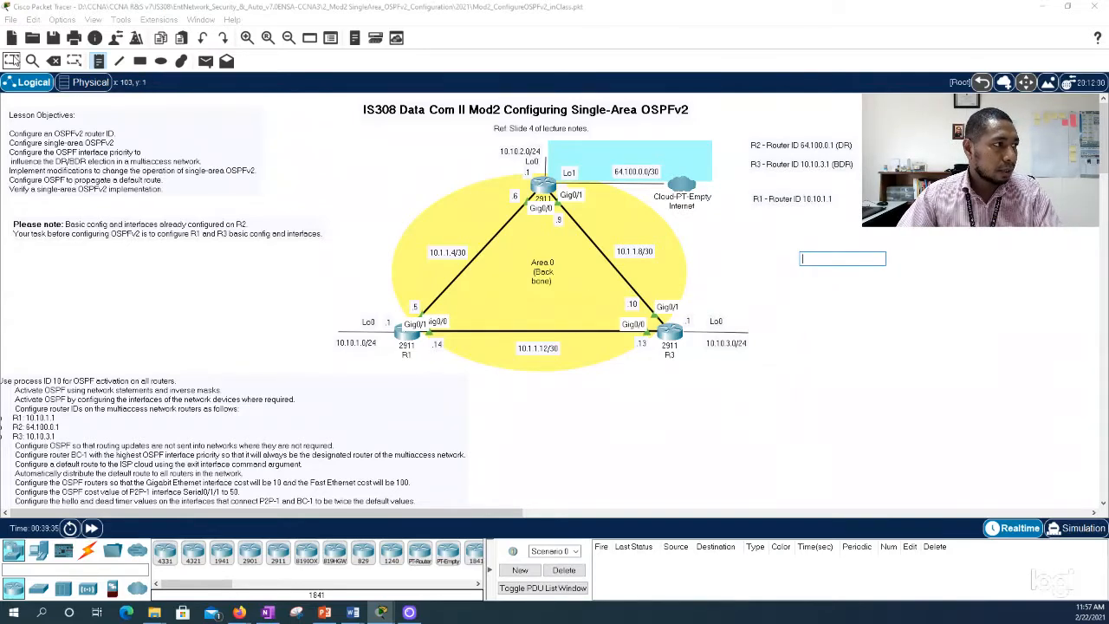
key(Escape)
Step: Reopen R1's command line and examine the state, priority, cost and network type for Loopback0 and GigabitEthernet0/1 in the OSPF interface output
click(403, 343)
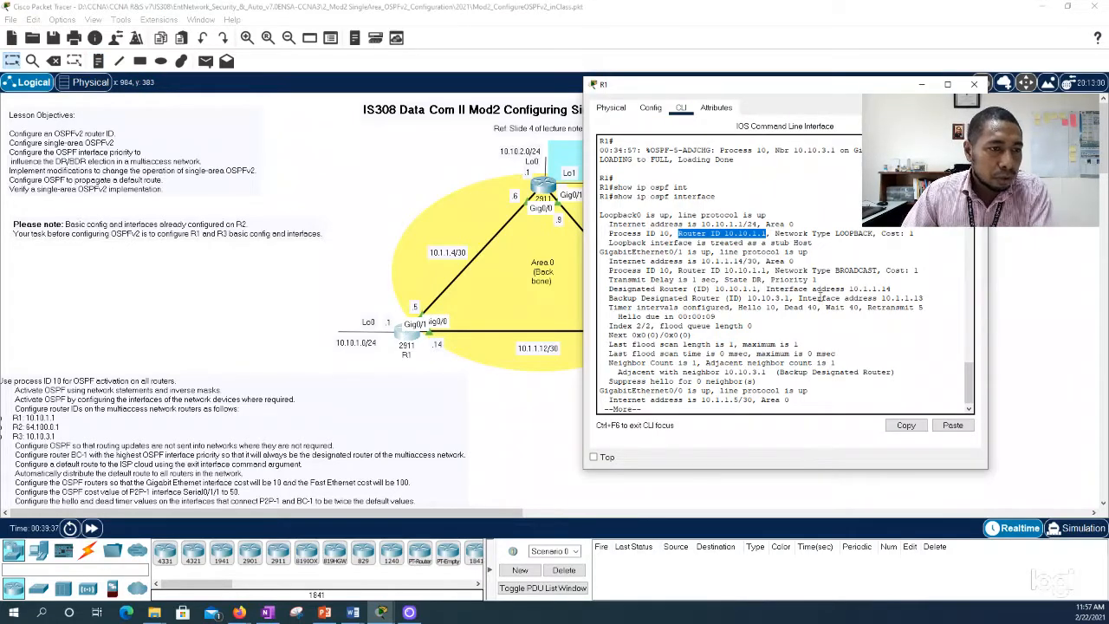
drag(724, 280, 761, 280)
drag(597, 252, 870, 271)
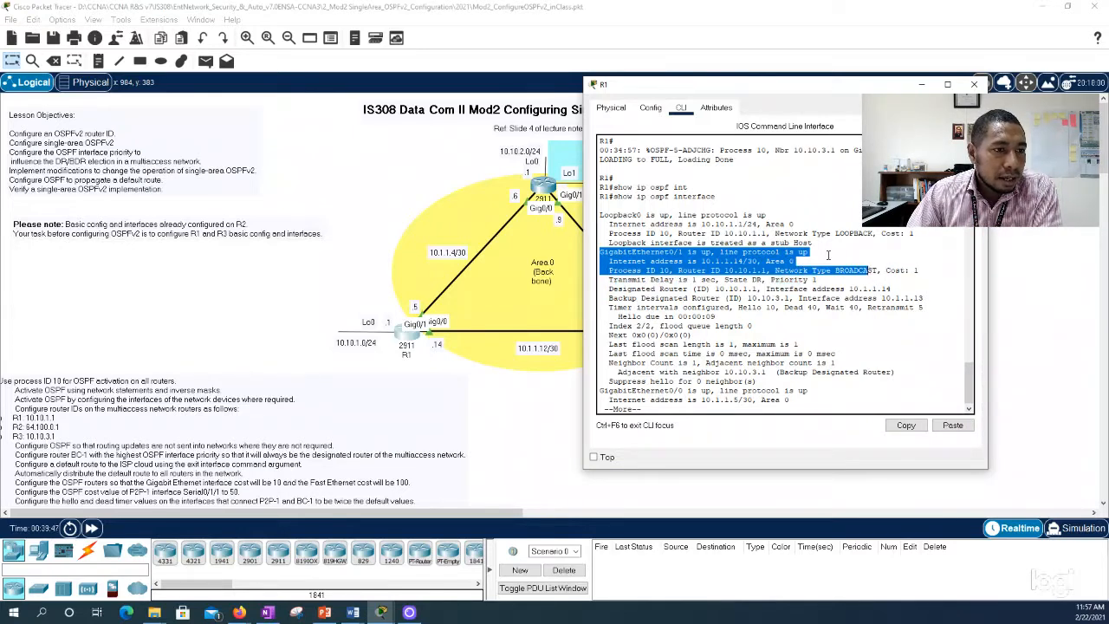
drag(917, 234, 889, 234)
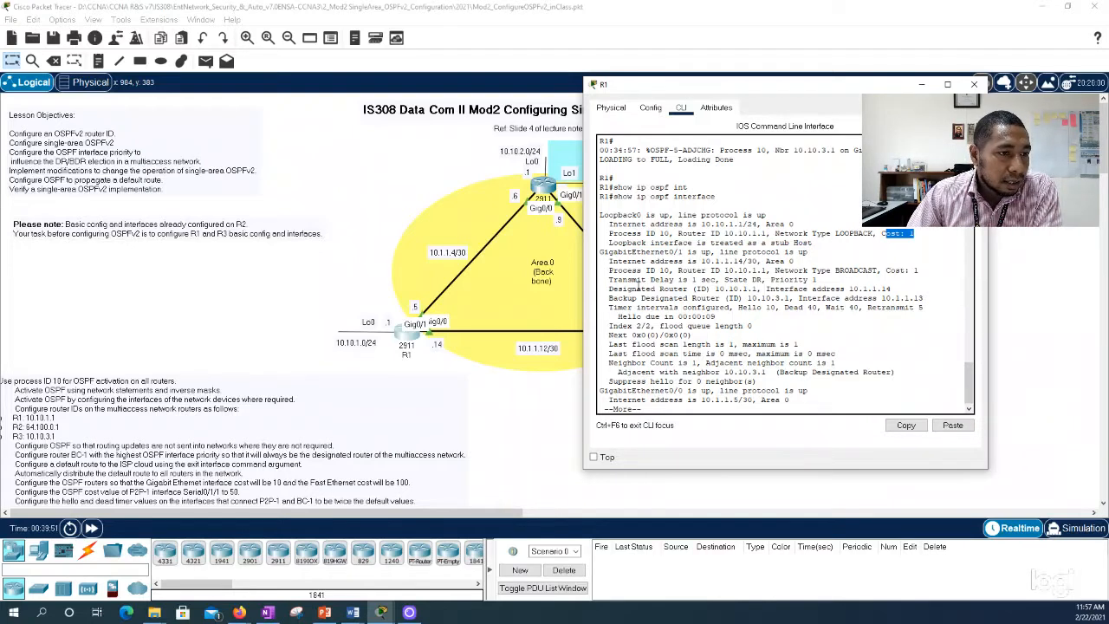
drag(770, 279, 817, 280)
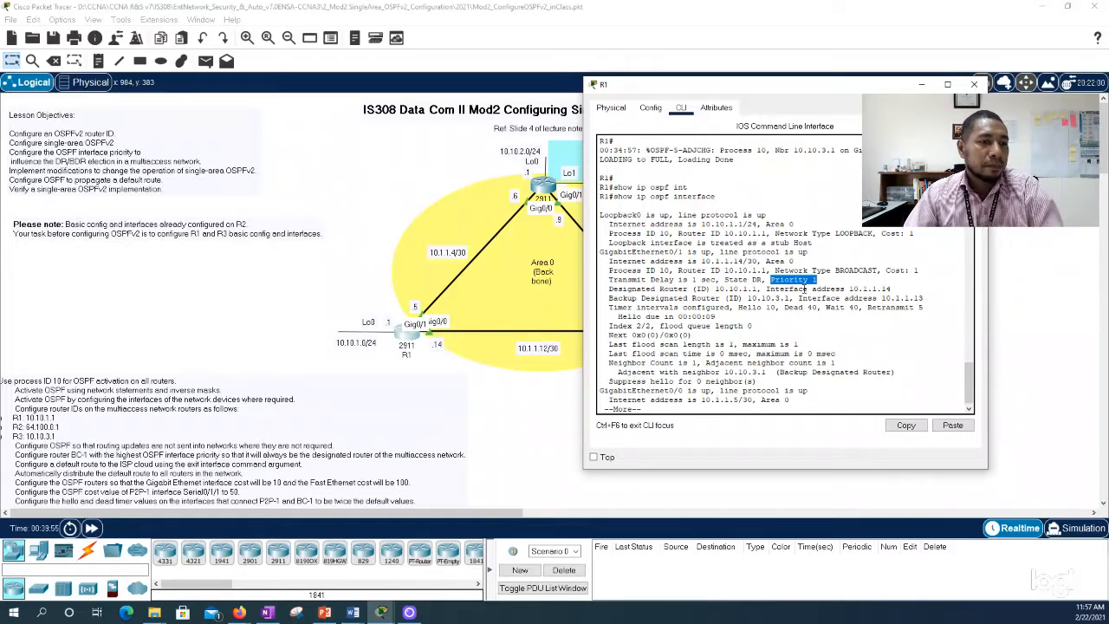
drag(764, 280, 725, 280)
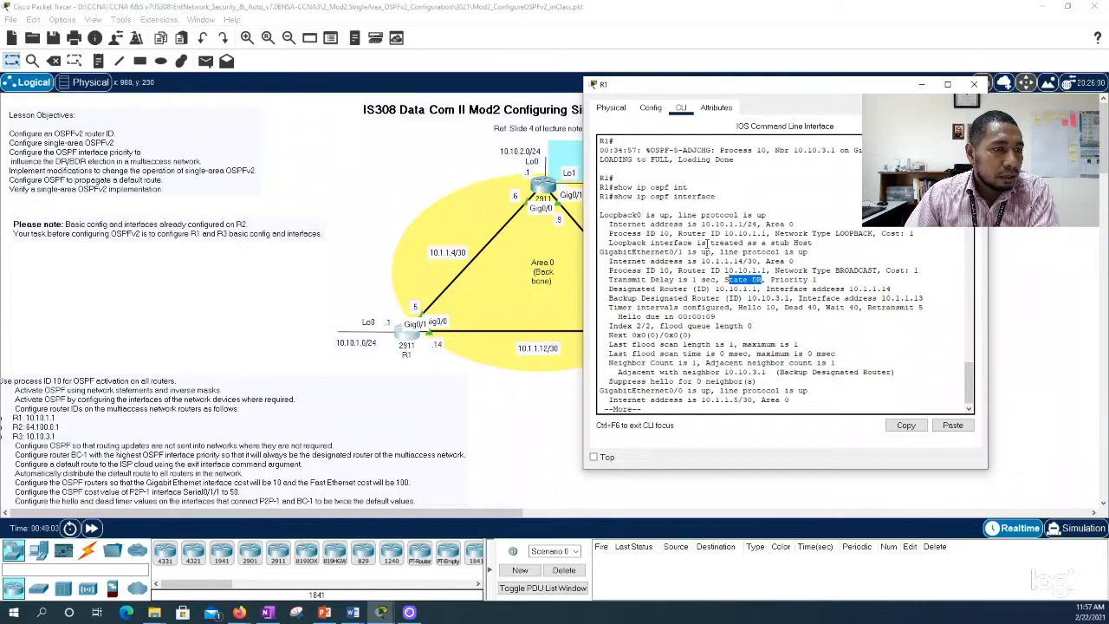
drag(816, 245, 674, 243)
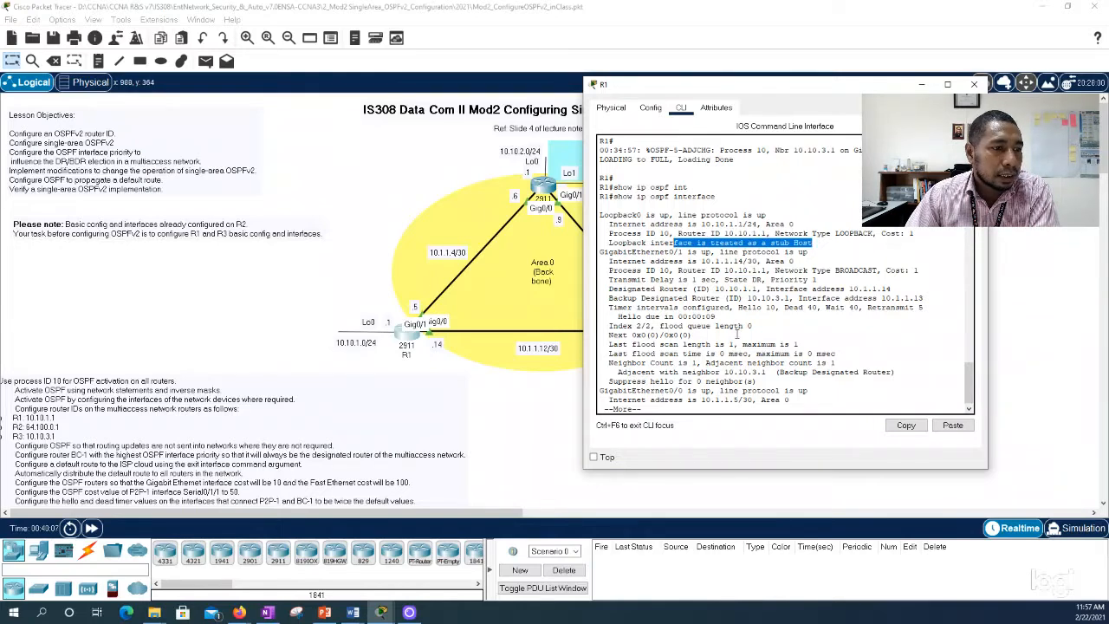
Step: Enlarge R1's command line window, review the rest of the OSPF interface output and return to the topology
scroll(745, 307, down, 1)
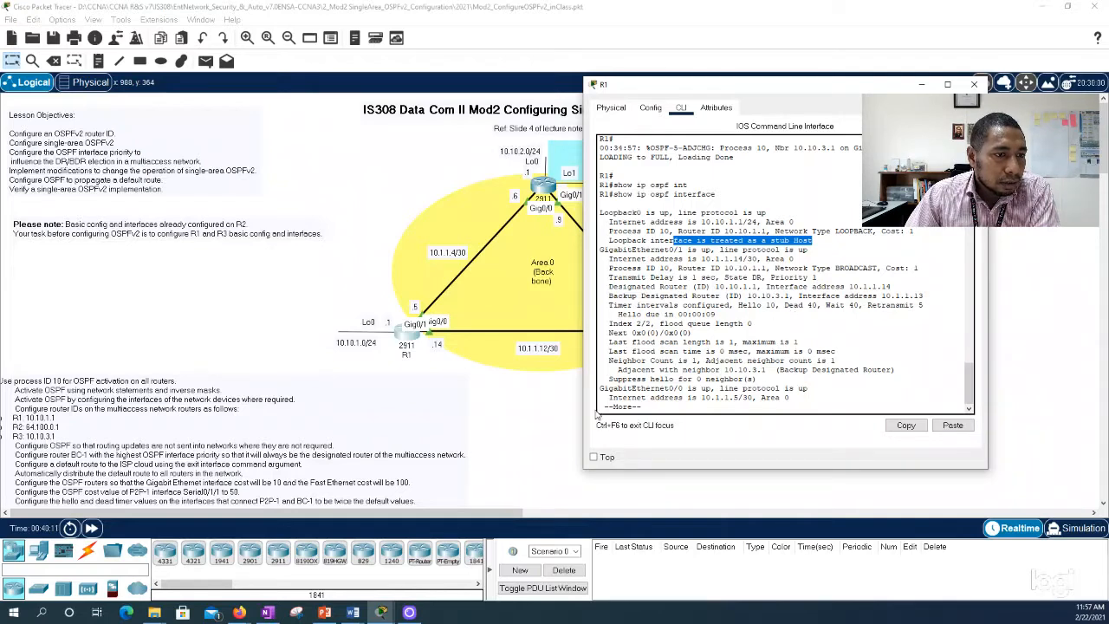
drag(582, 469, 476, 491)
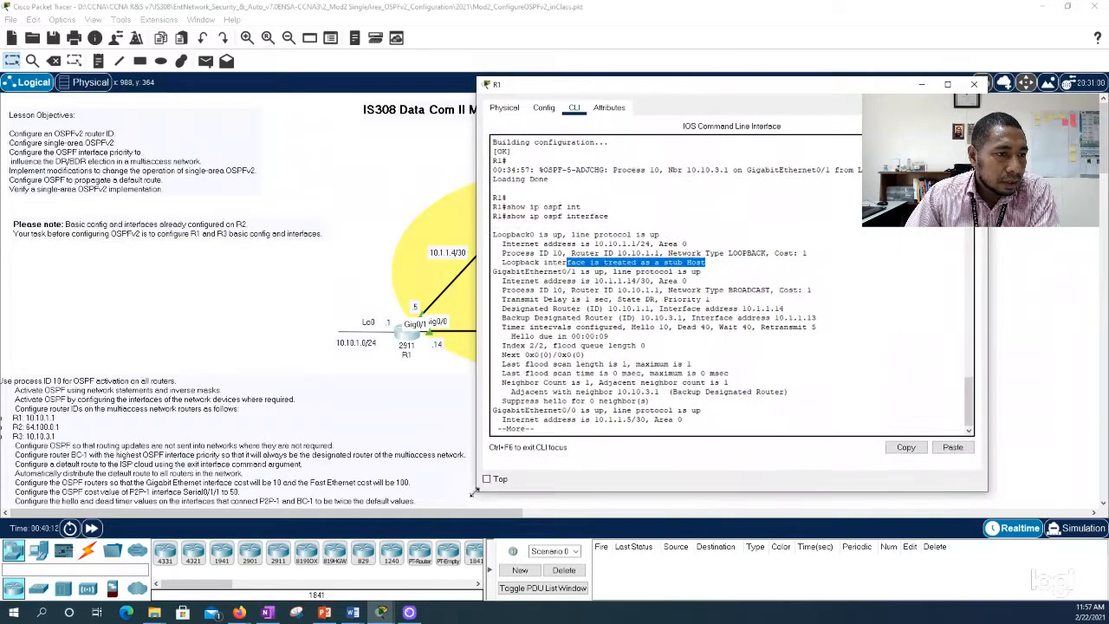
scroll(640, 289, up, 4)
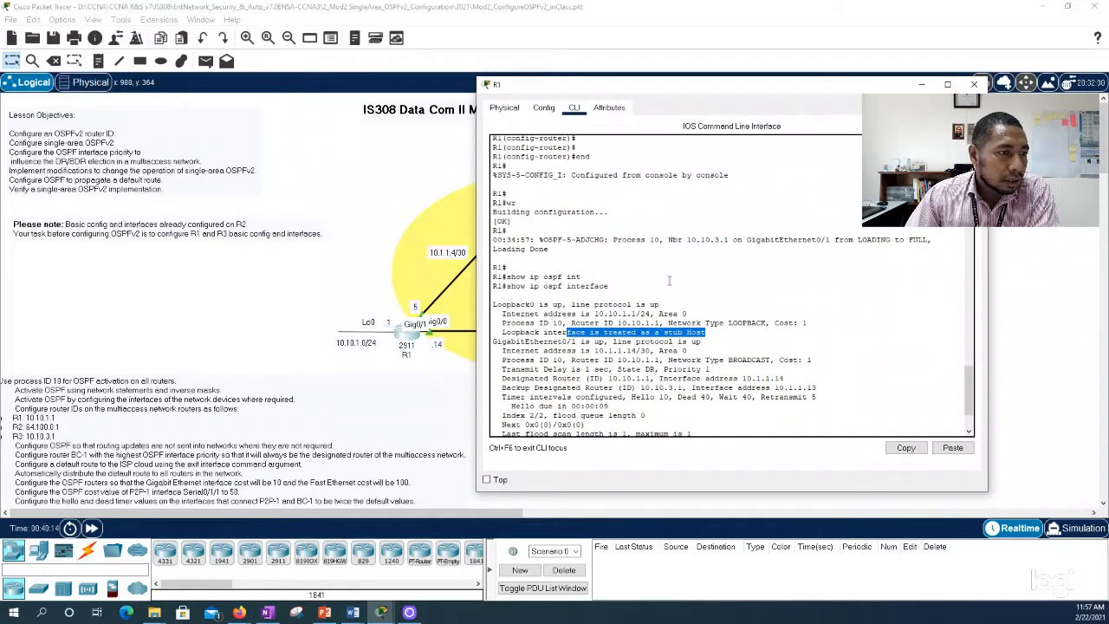
scroll(641, 289, down, 3)
click(922, 84)
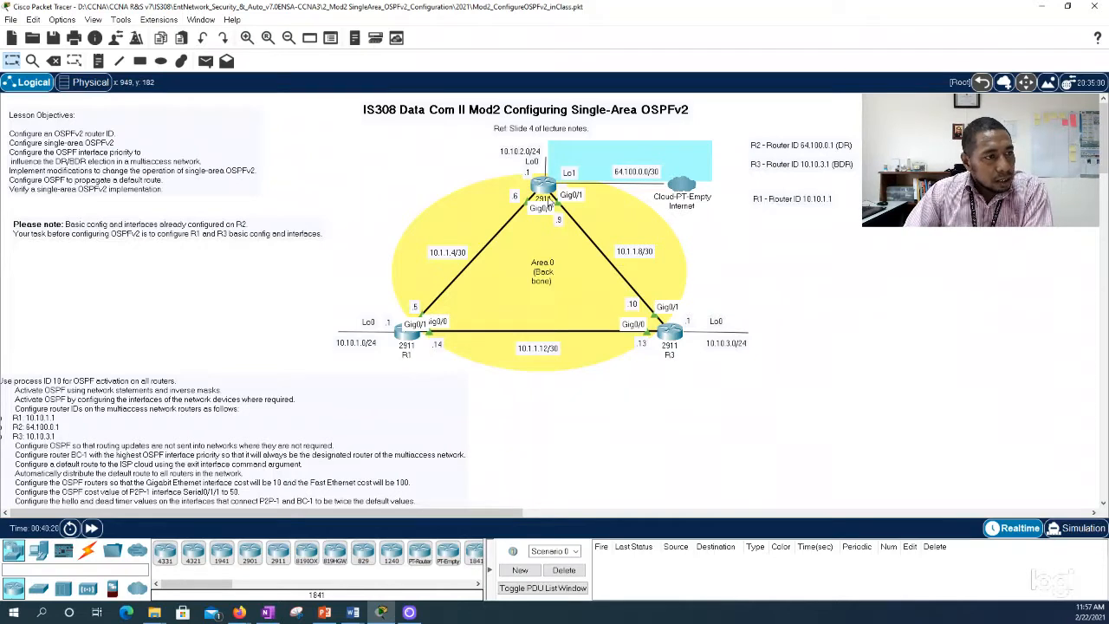
Step: Move the R1 router ID note up directly beneath the R3 note and switch to PowerPoint
mouse_move(553, 194)
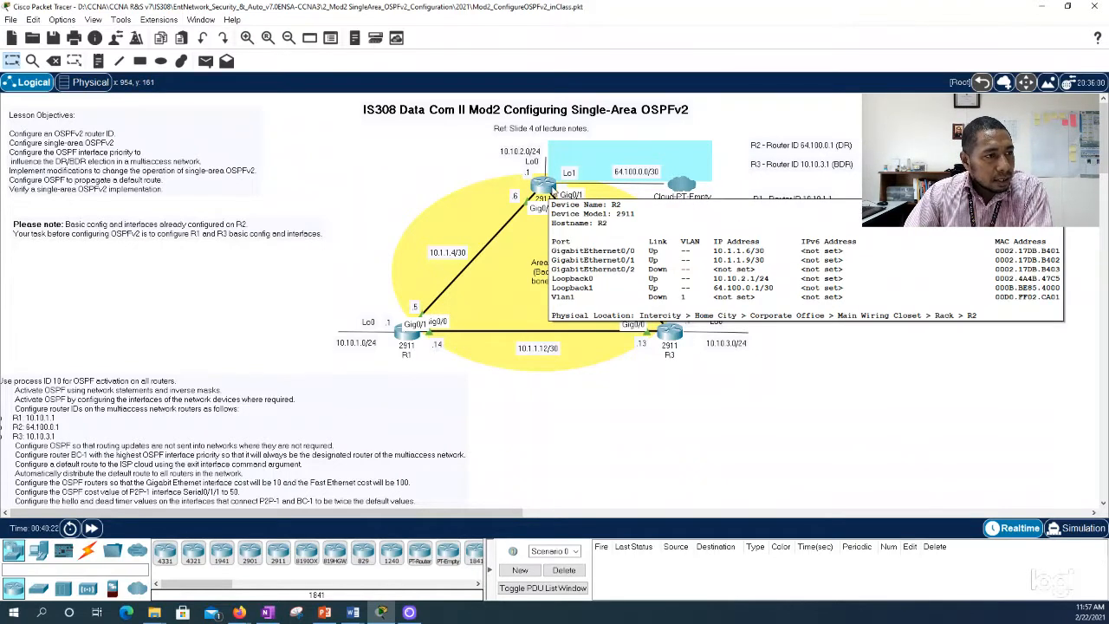
drag(797, 211, 797, 193)
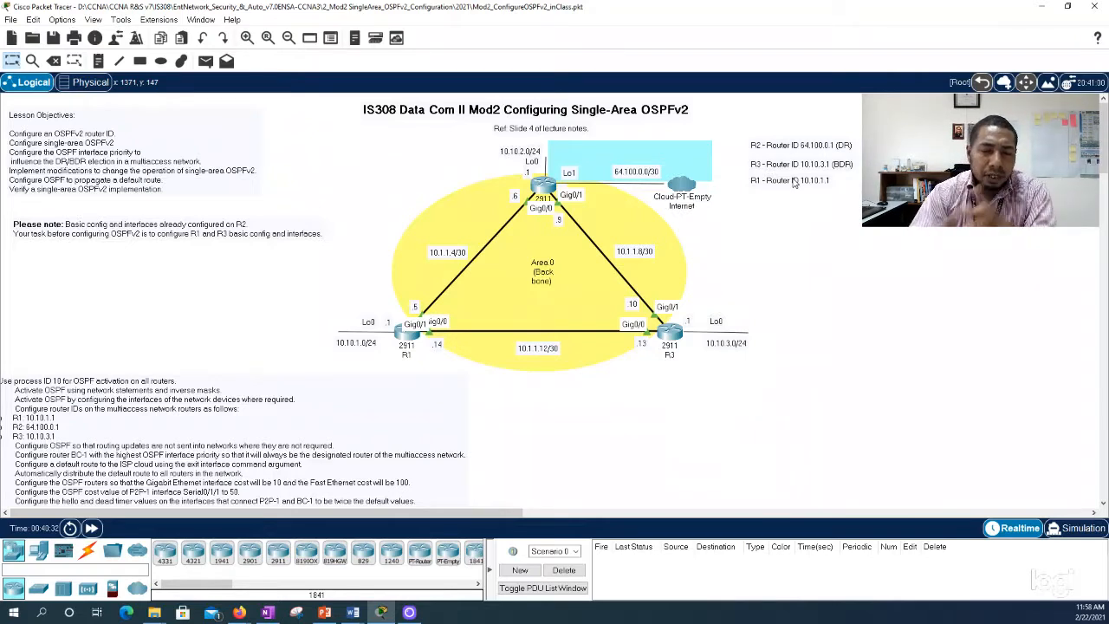
key(alt+Tab)
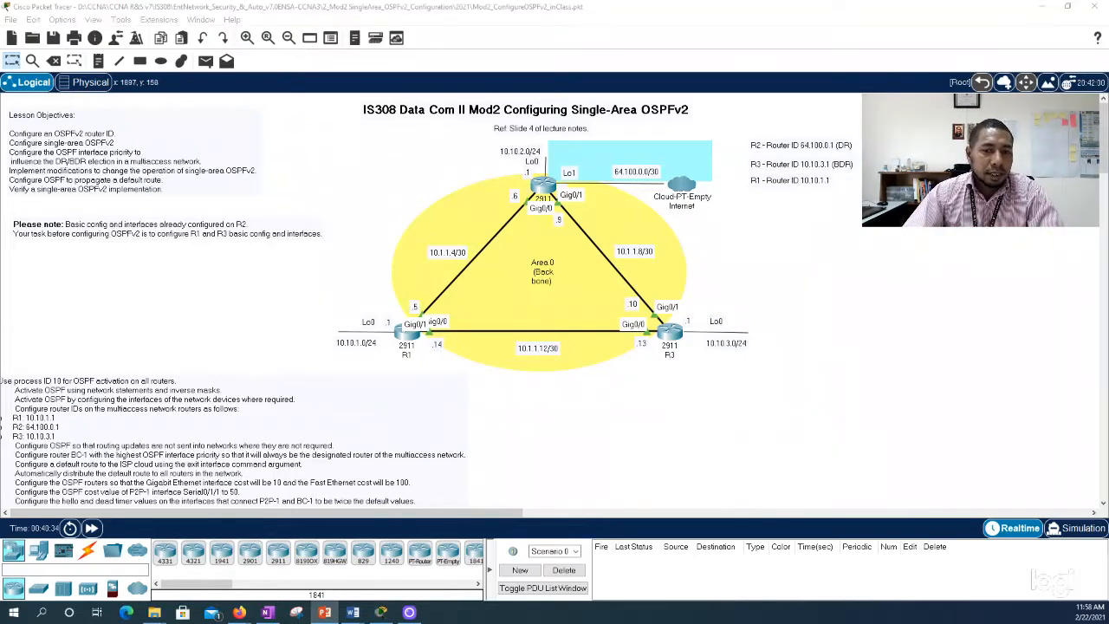
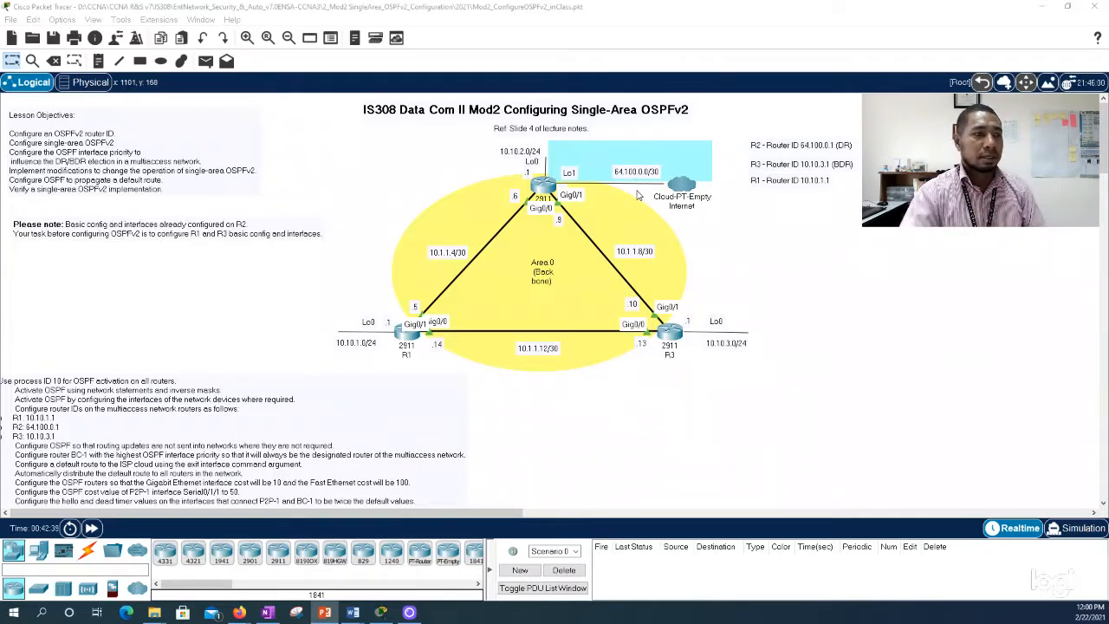
Step: Space out the R3 and R1 router ID notes evenly beneath the R2 router ID note on the topology
click(815, 149)
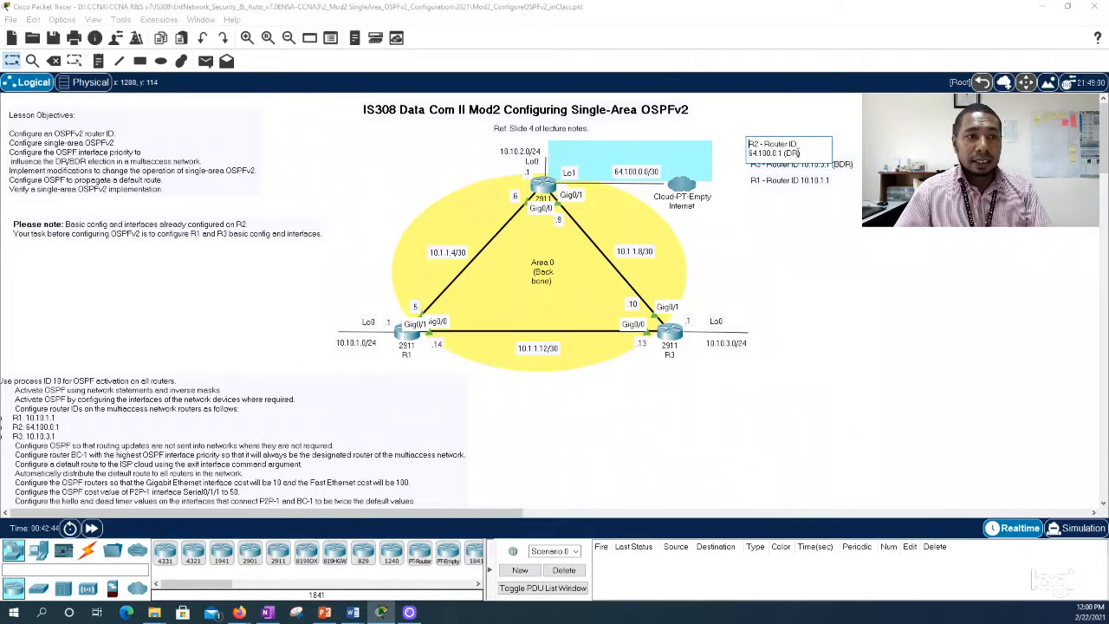
click(813, 247)
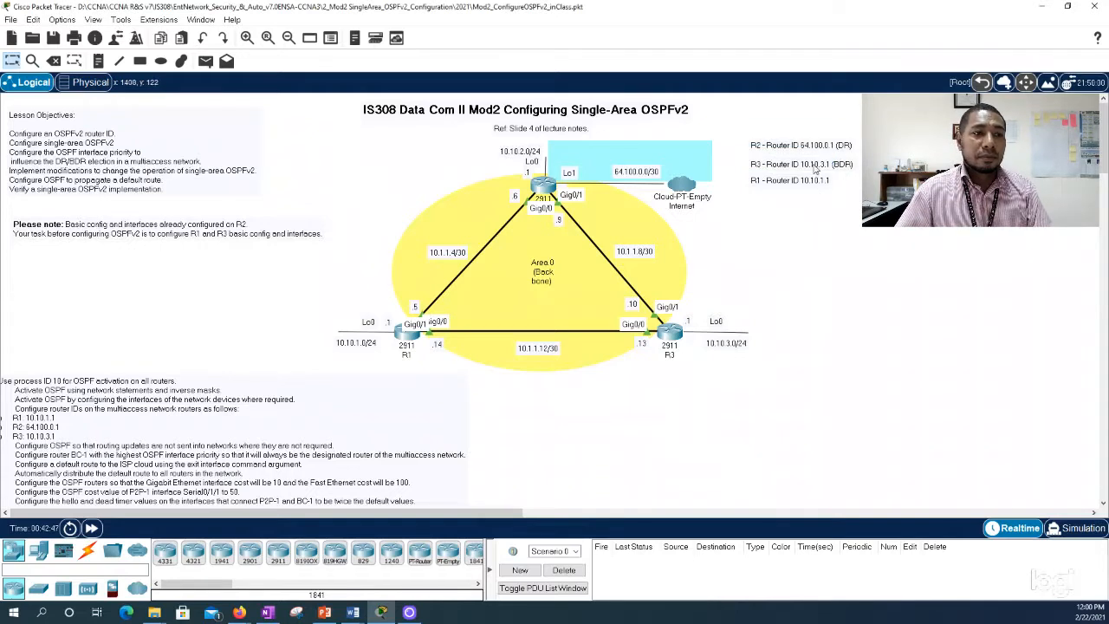
mouse_move(798, 180)
mouse_down()
mouse_move(800, 200)
mouse_move(797, 173)
mouse_up()
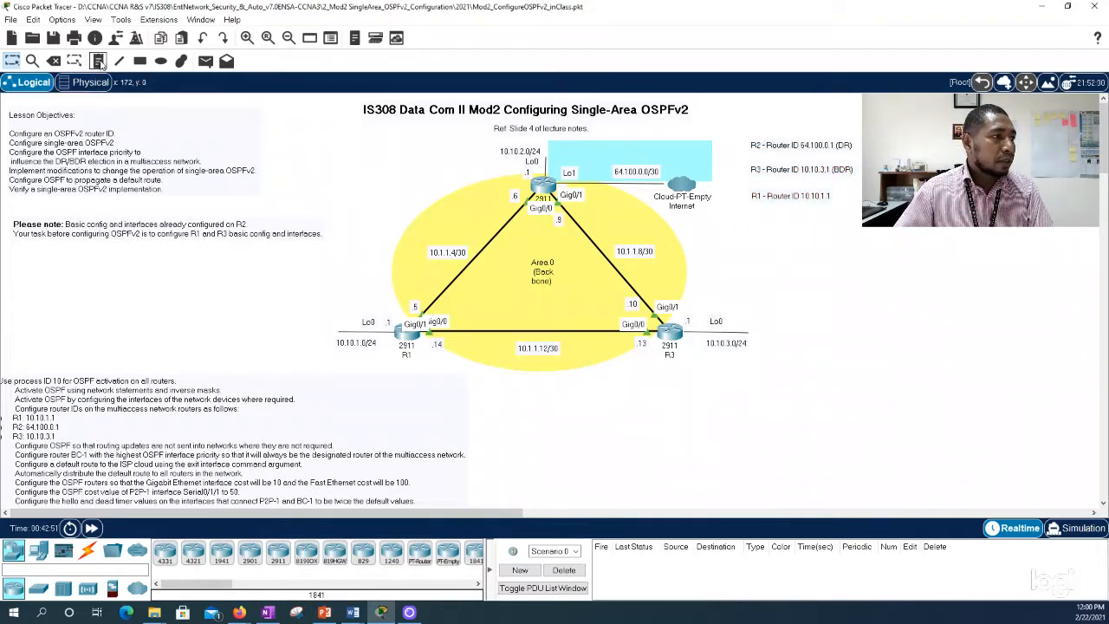
click(98, 60)
click(801, 224)
text(RY -)
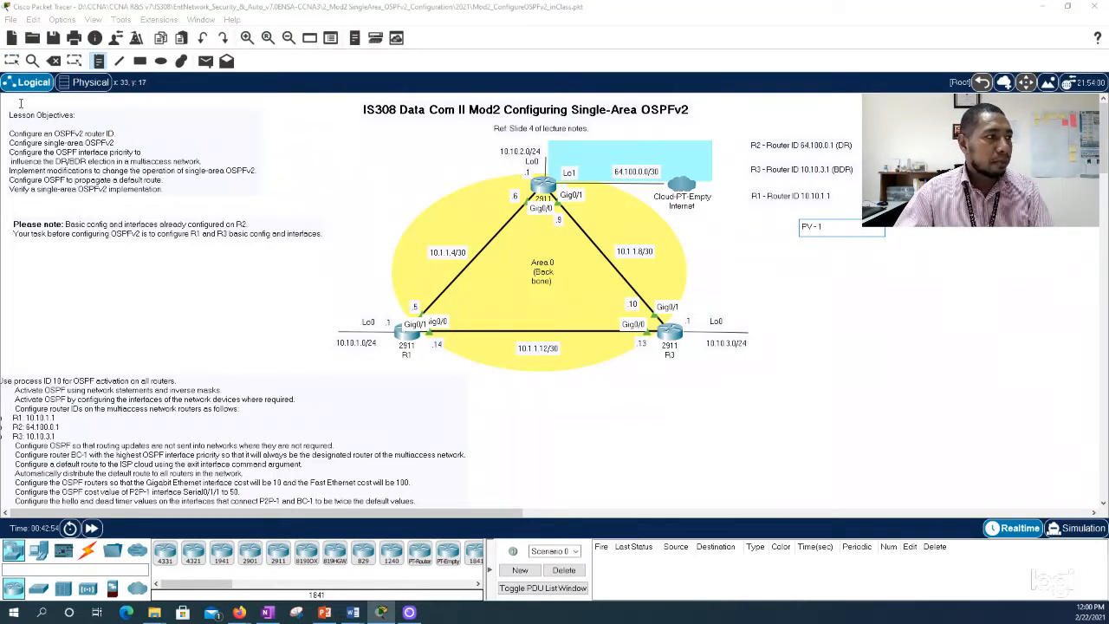
key(Escape)
drag(813, 229, 823, 215)
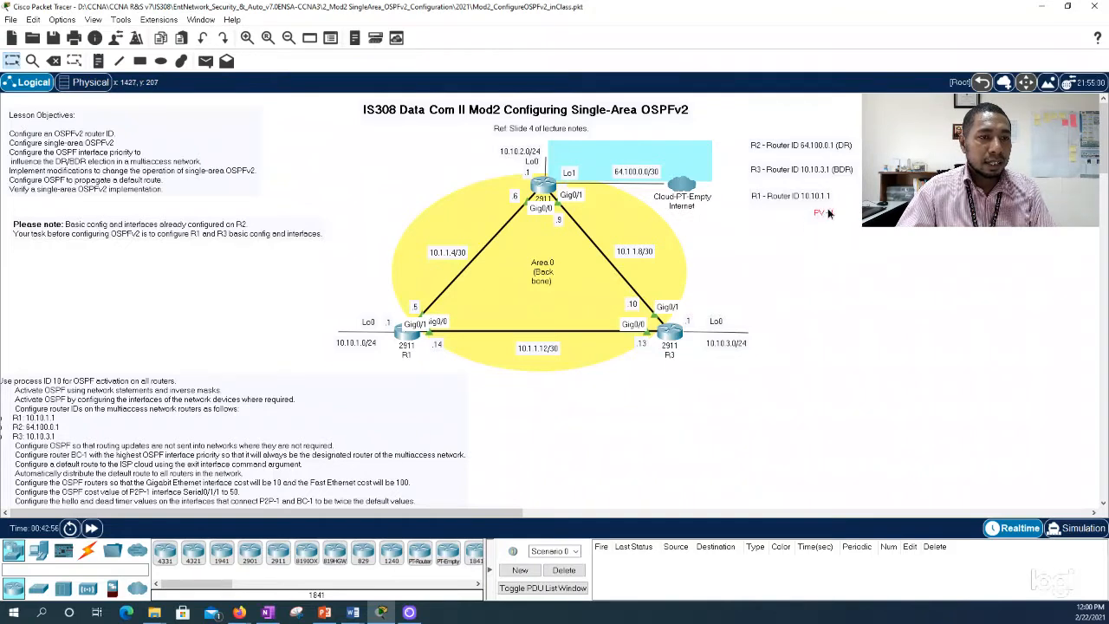
key(Delete)
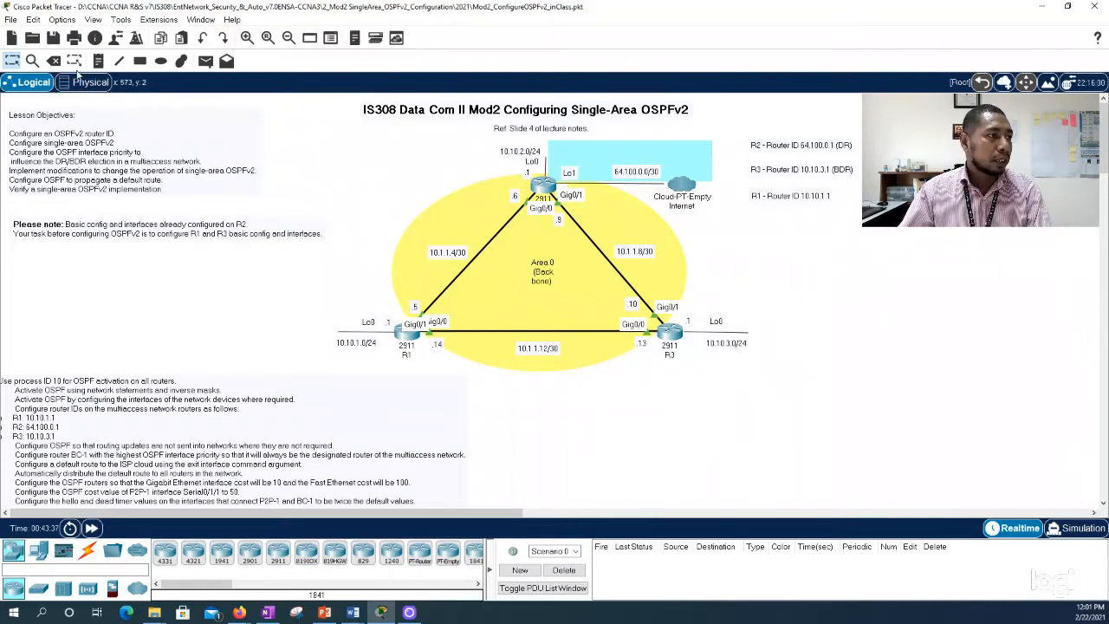
Step: Add a three-line note with 1.1.1.1, 2.2.2.2 and 3.3.3.3 below the router ID notes and switch to PowerPoint
click(98, 61)
click(805, 241)
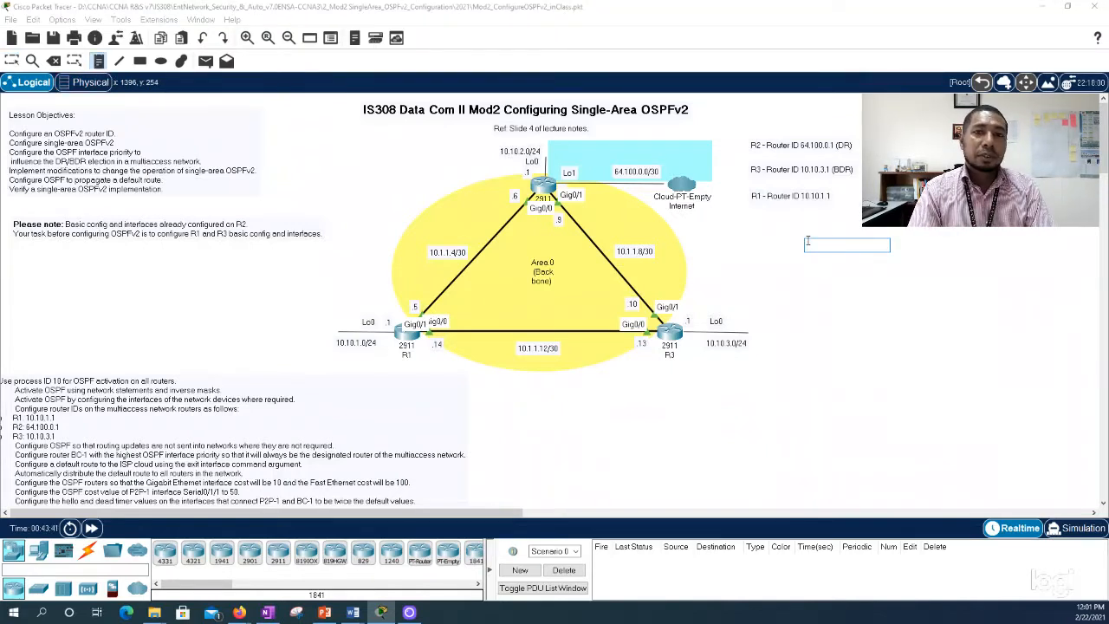
text(1.1.1.1)
key(Return)
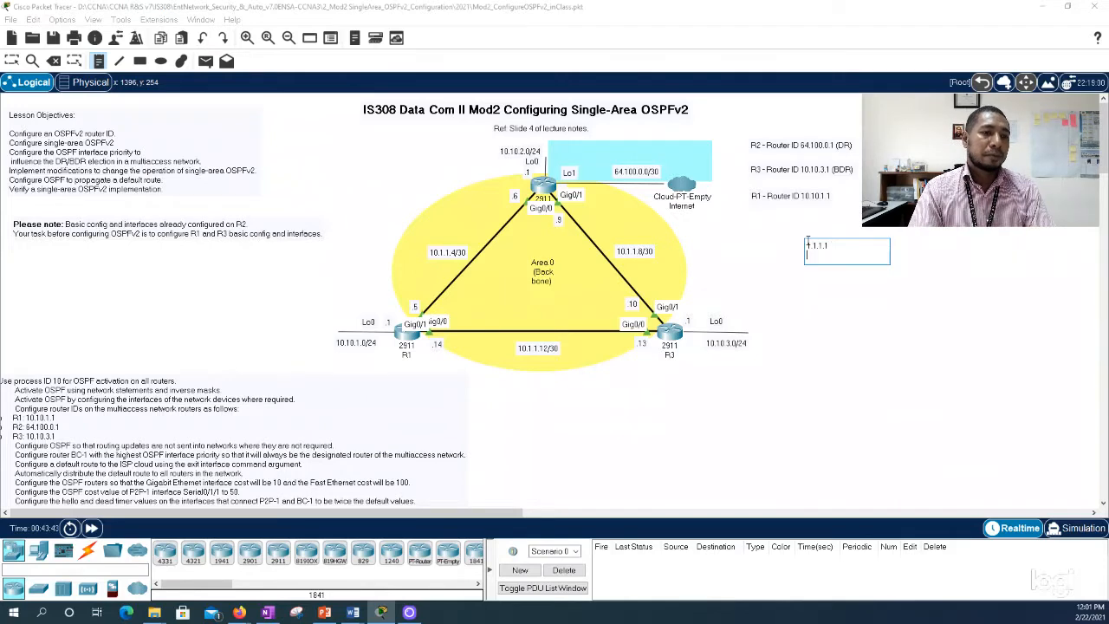
text(2.2.2.2)
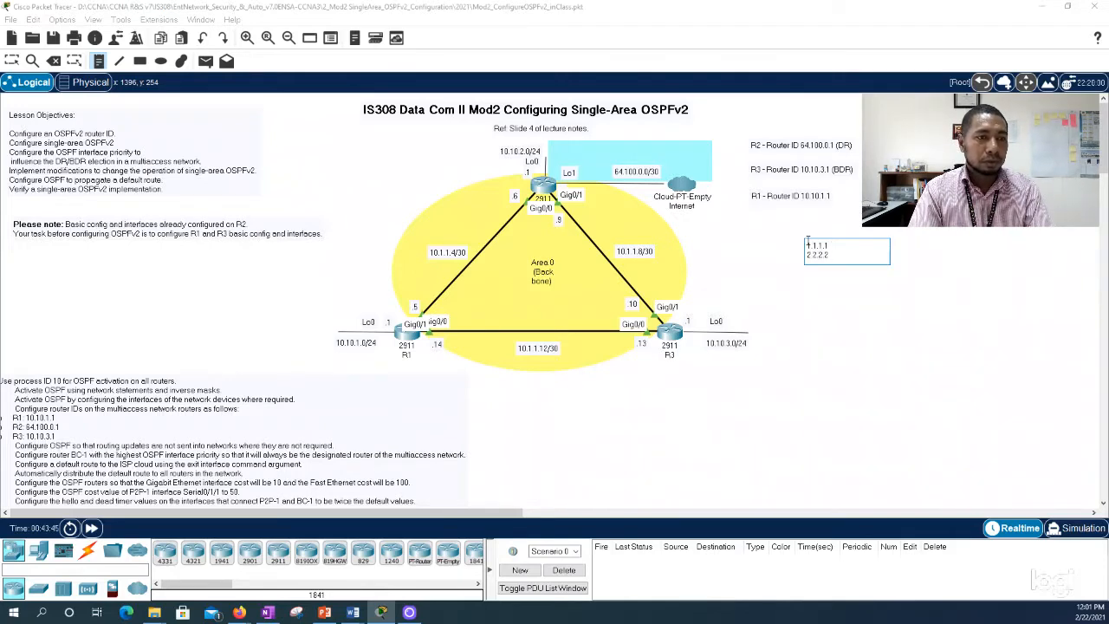
key(Return)
text(3.3.3.3)
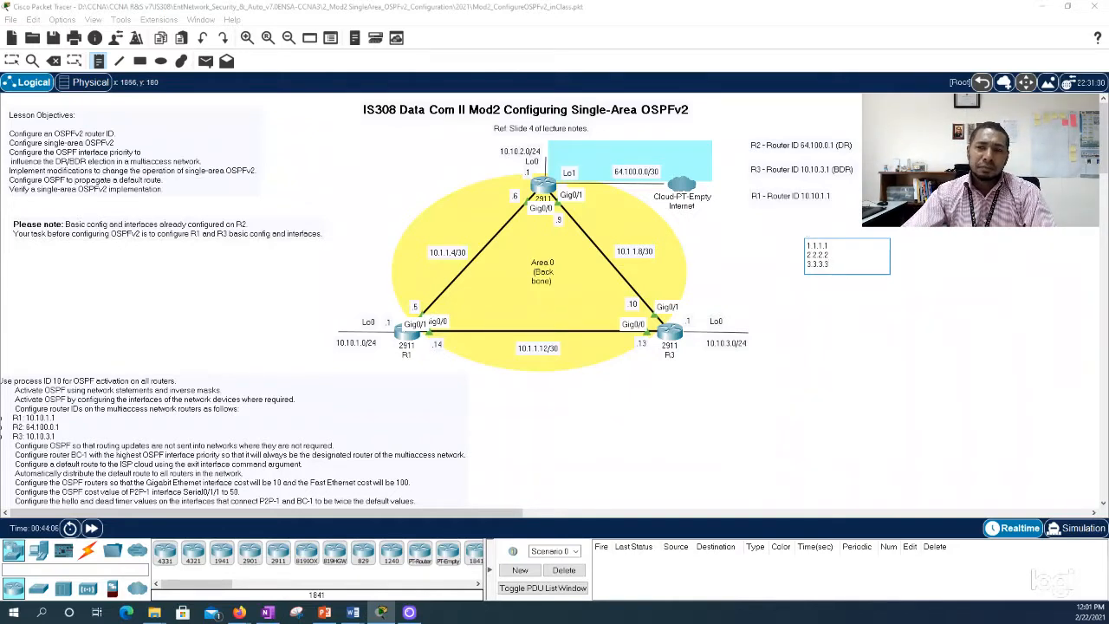
key(alt+Tab)
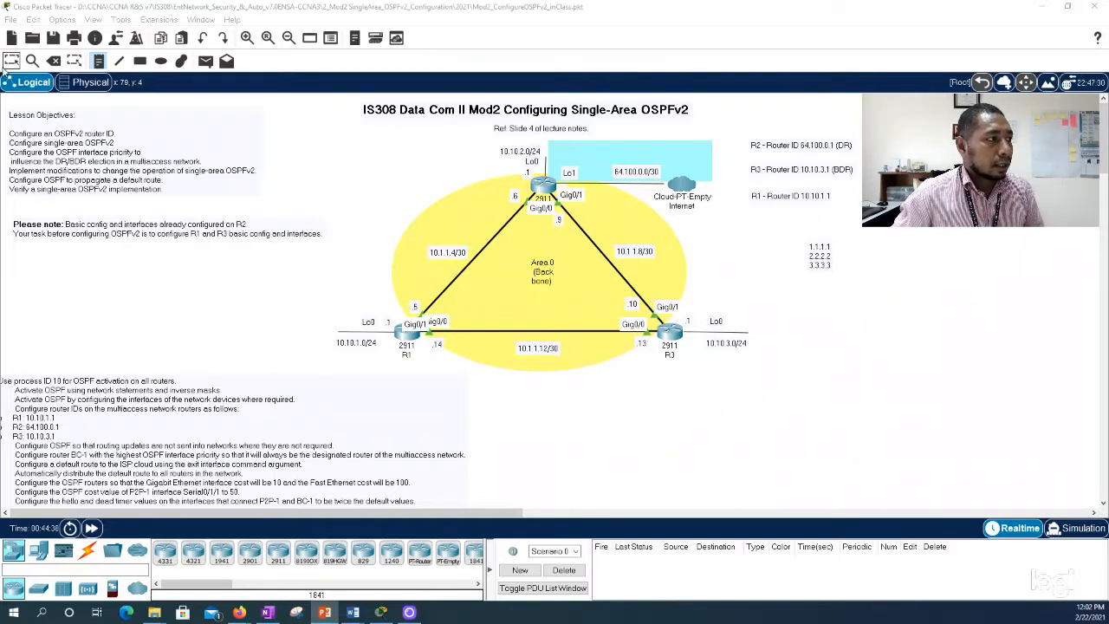
Step: Delete the three-line address note from the topology and switch back to PowerPoint
click(12, 62)
drag(825, 257, 779, 244)
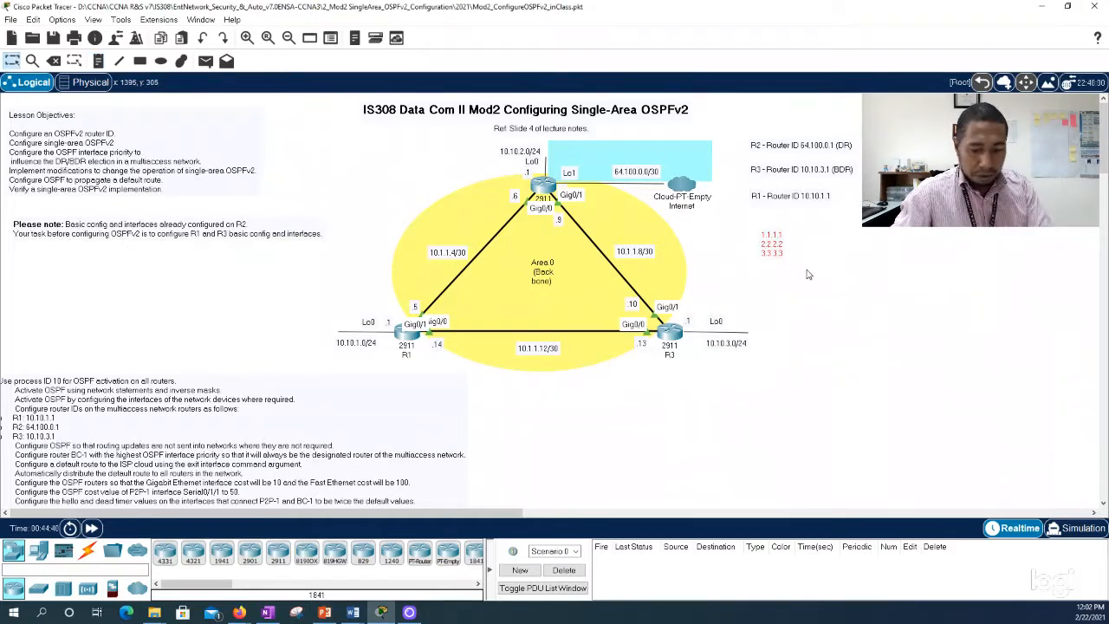
key(Delete)
key(Return)
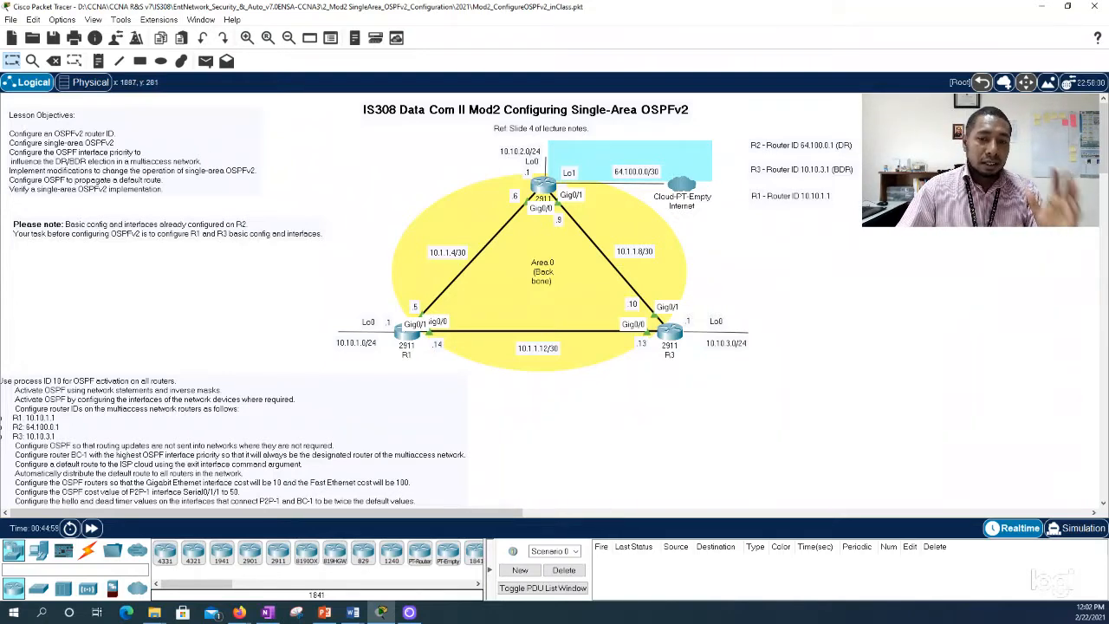
key(alt+Tab)
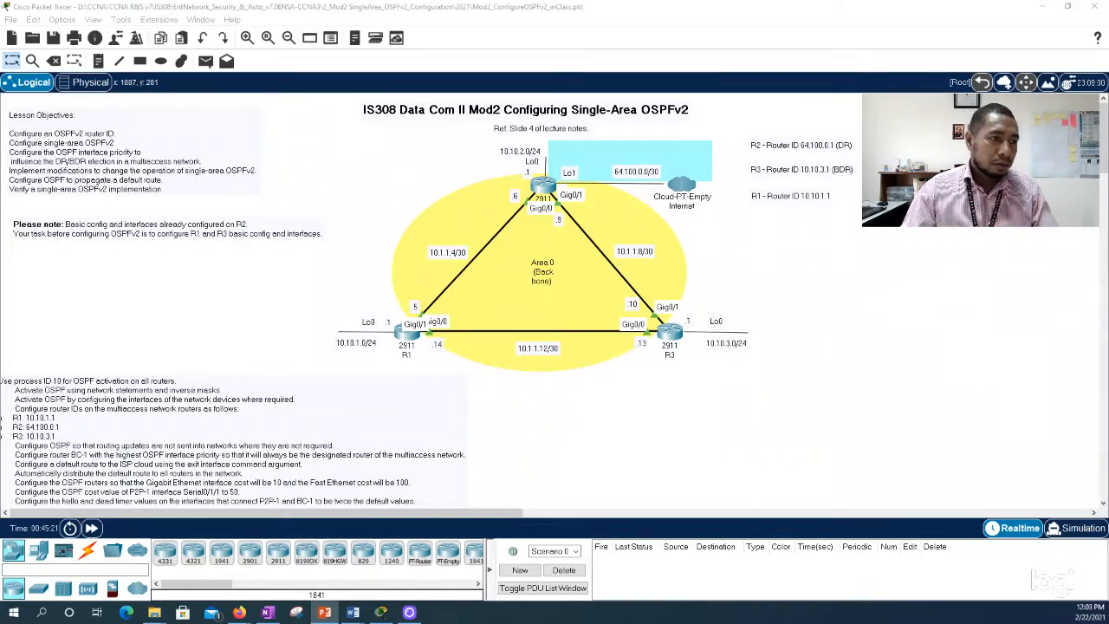
Step: Open R2's command line beside the topology and enter router configuration mode for OSPF process 10
click(545, 190)
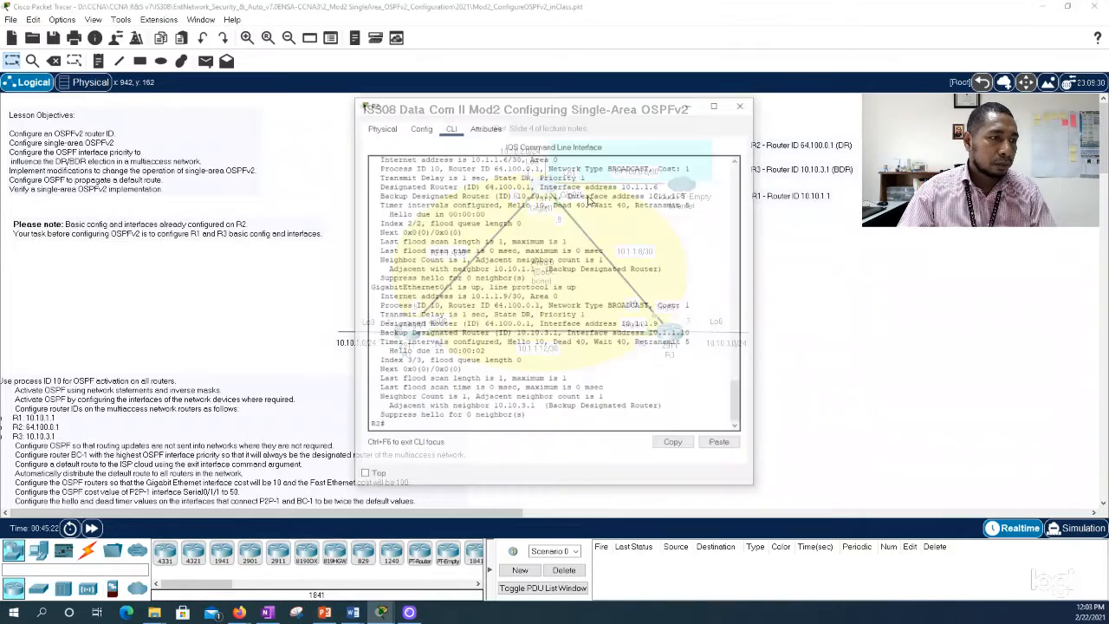
drag(563, 111, 773, 102)
click(616, 416)
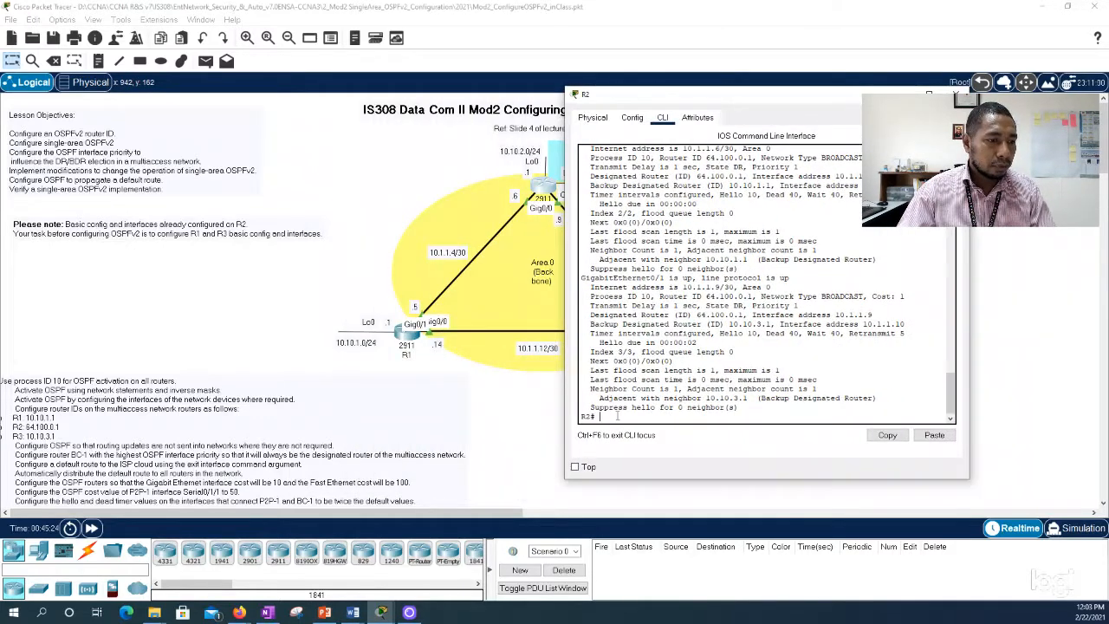
key(Return)
key(Return)
text(conf t)
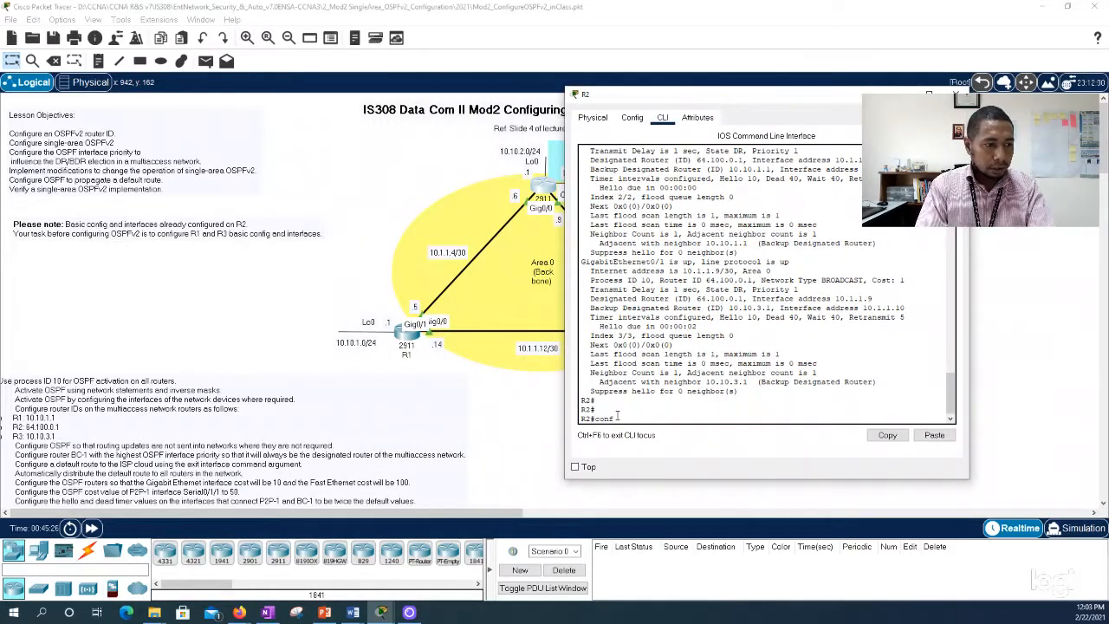
key(Return)
text(router)
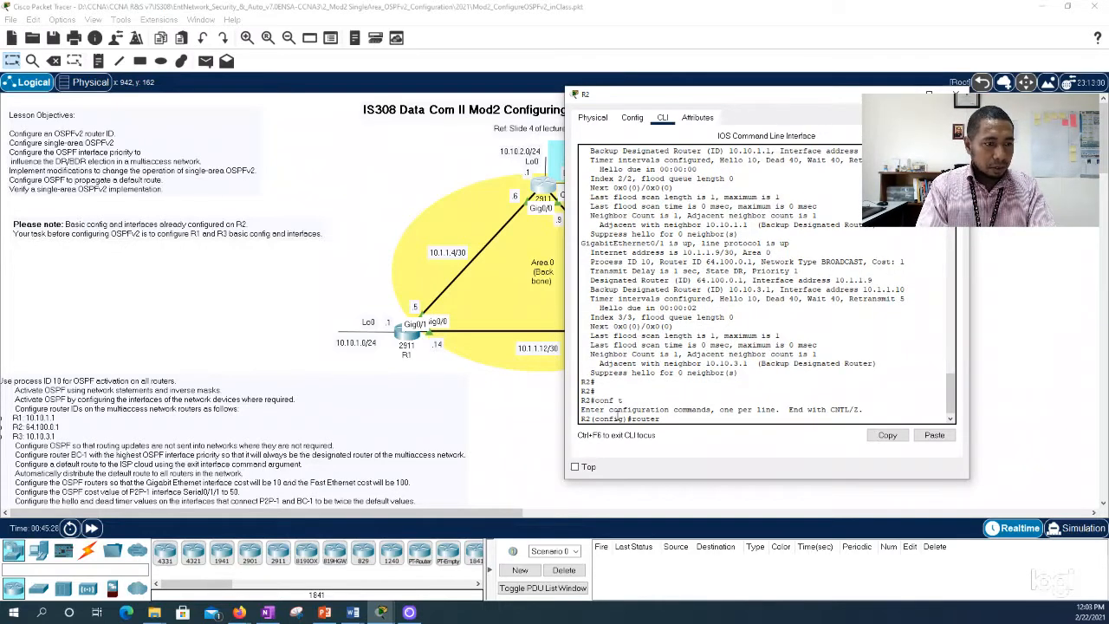
text( ospf 10)
key(Return)
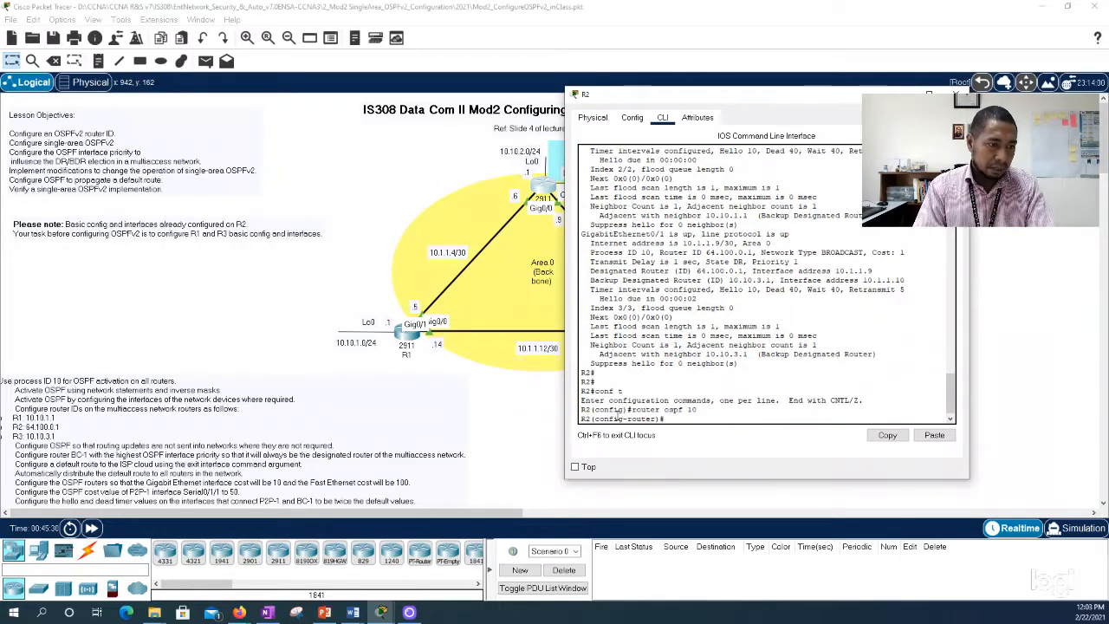
Step: Look up the router-id syntax and set R2's OSPF router ID to 2.2.2.2
text(router)
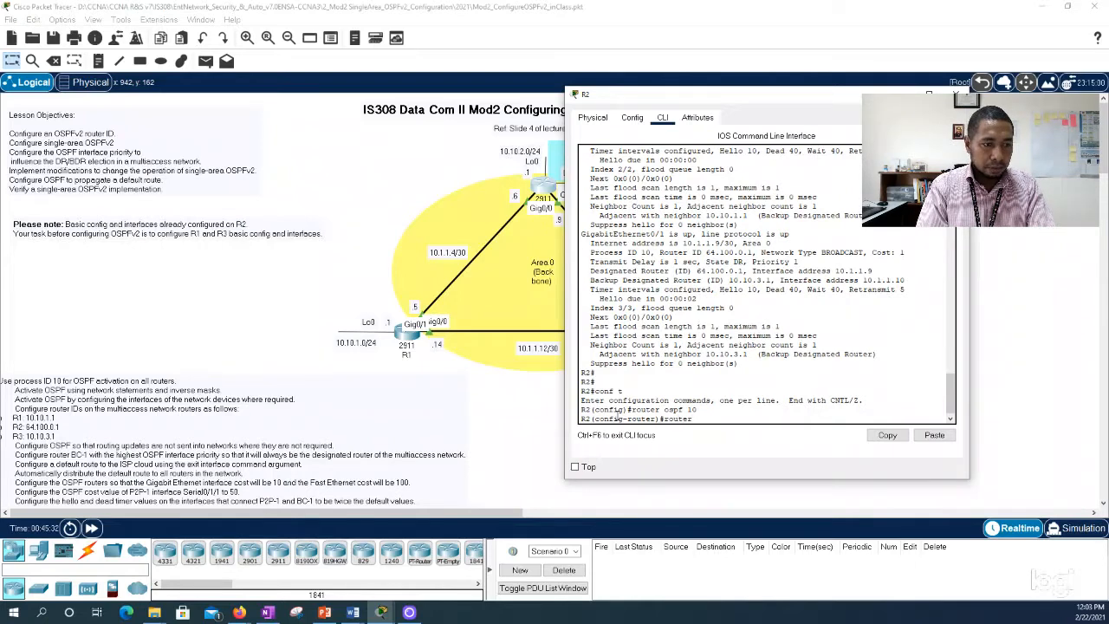
text(-id ?)
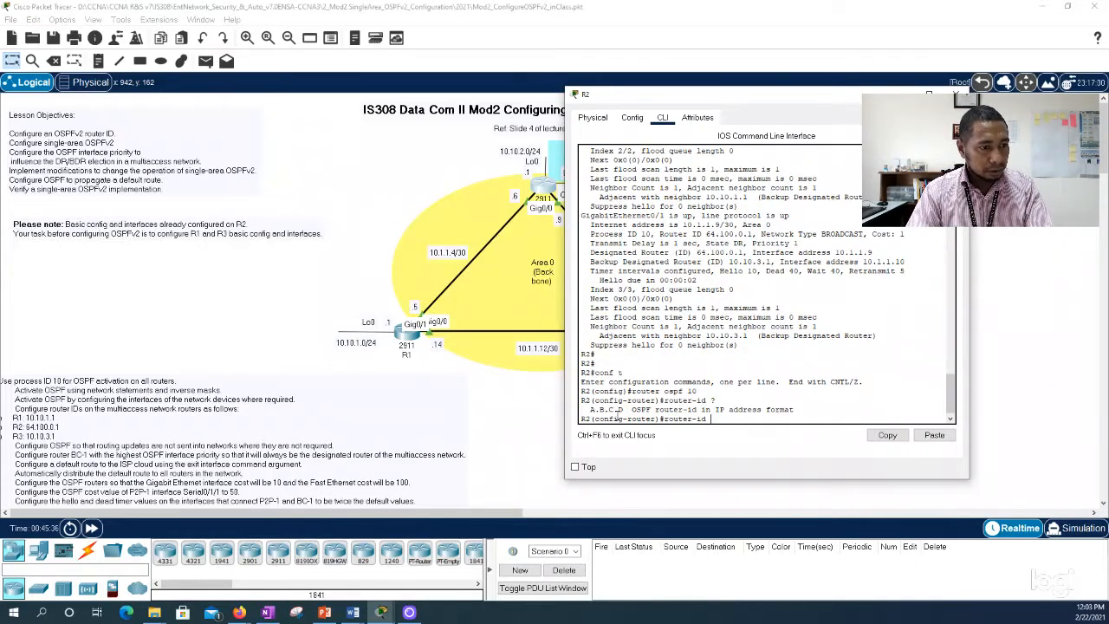
text(2.2.2.2)
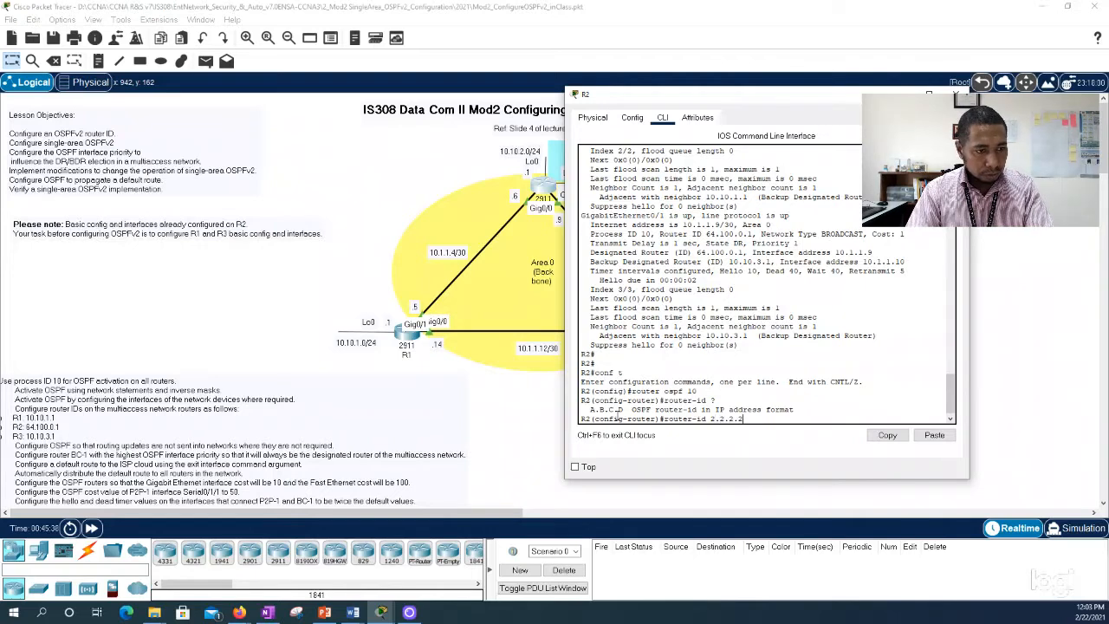
key(Return)
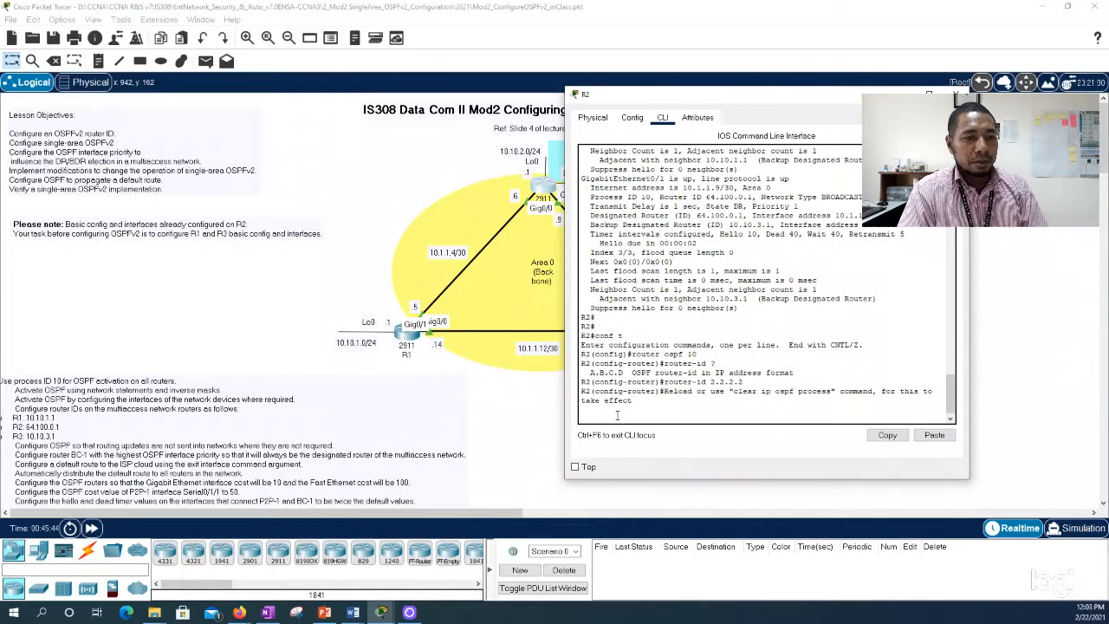
key(Return)
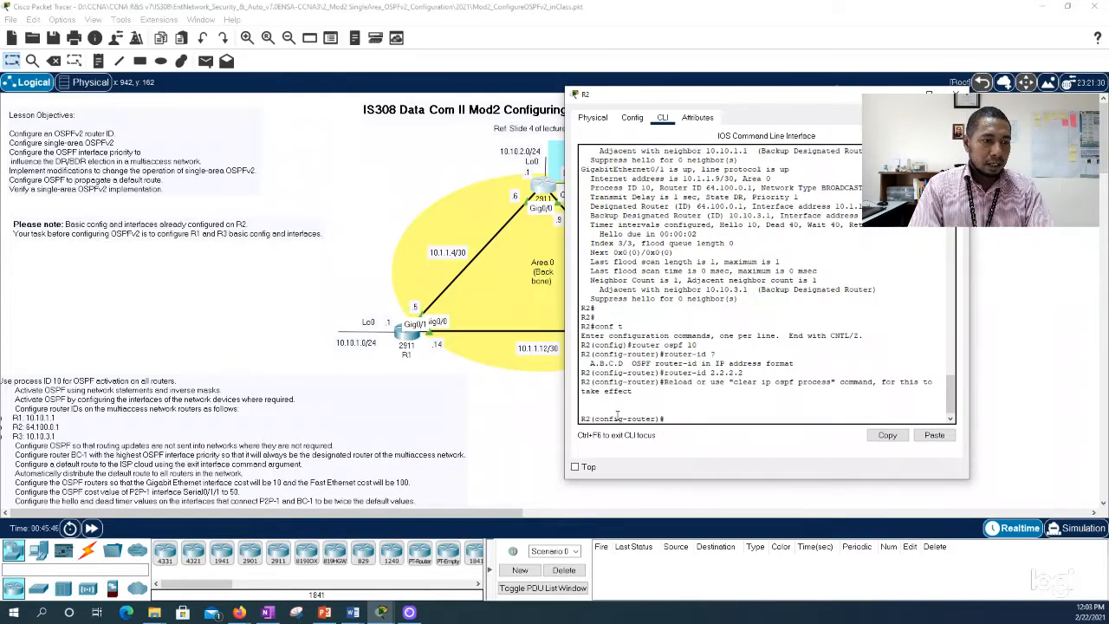
Step: Try to run clear ip ospf process from R2's router configuration mode
text(clear c)
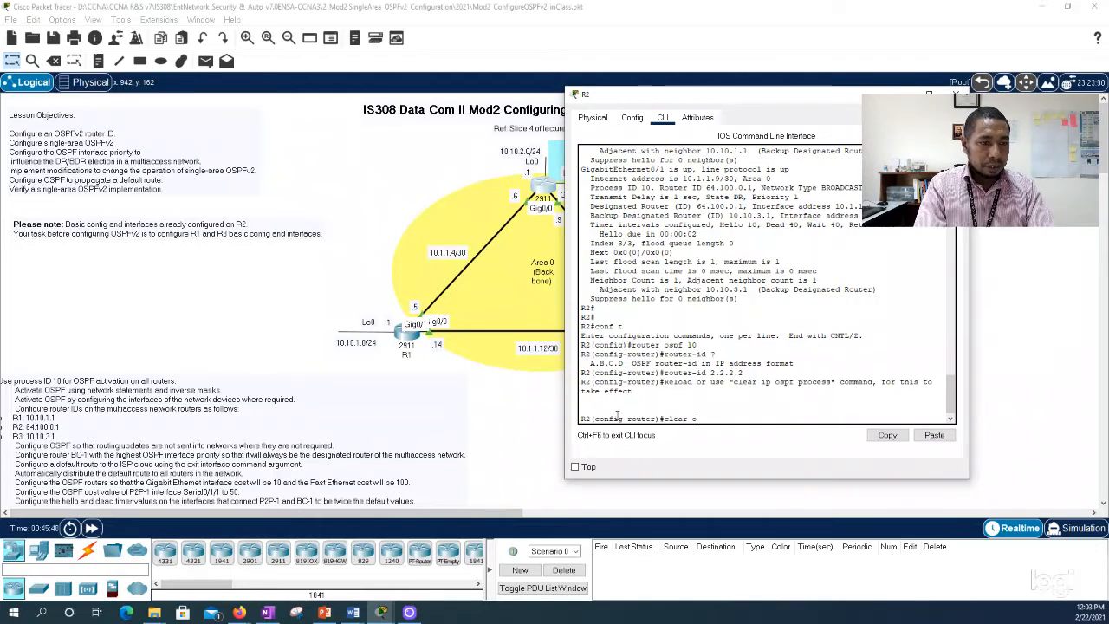
key(BackSpace)
text(ip ospf)
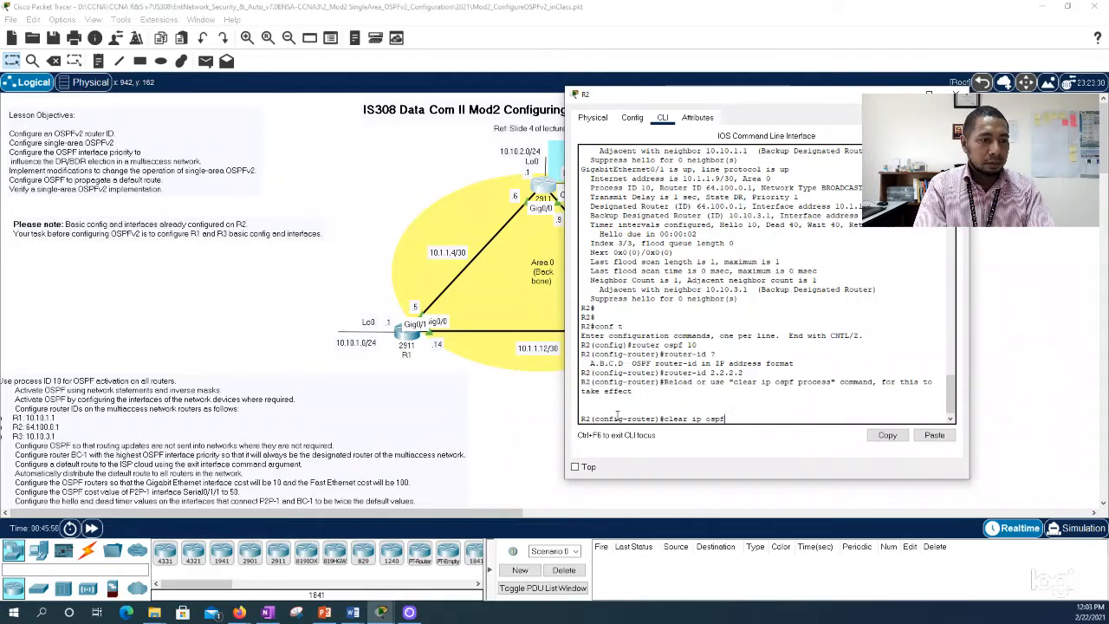
text( process)
key(Return)
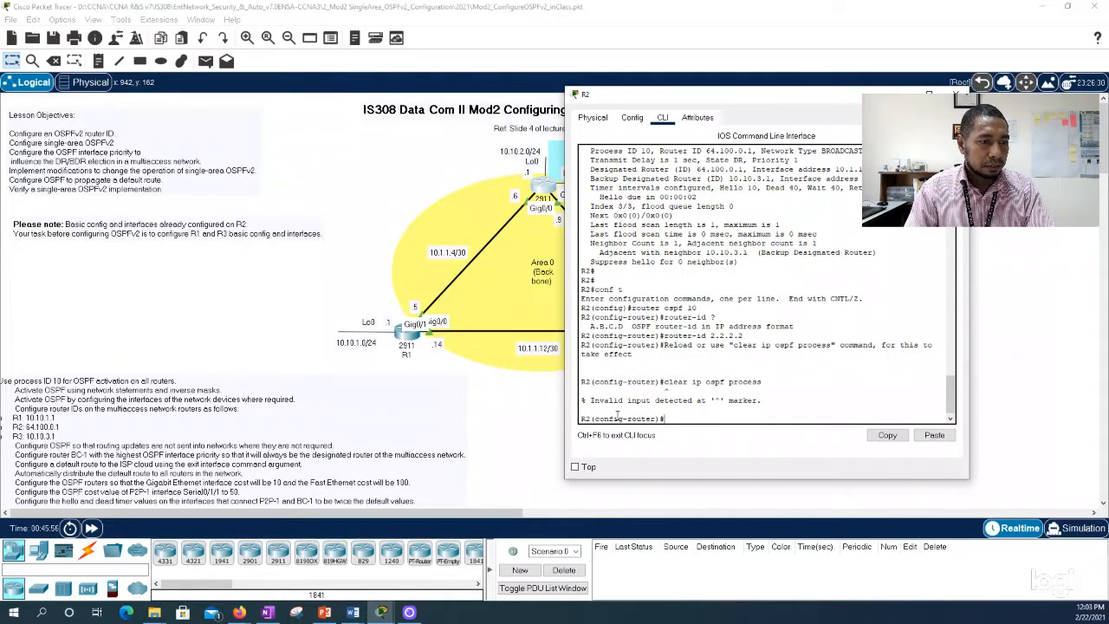
Step: Exit R2's router configuration mode and try clear ip ospf process from global configuration mode
text(exit)
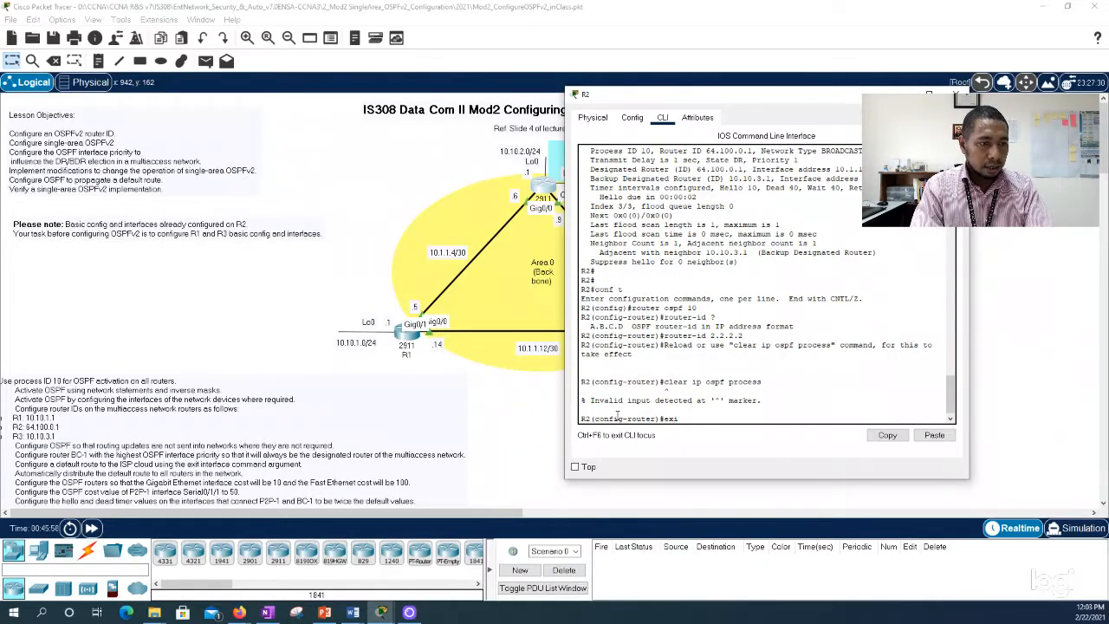
key(Return)
text(clear ip)
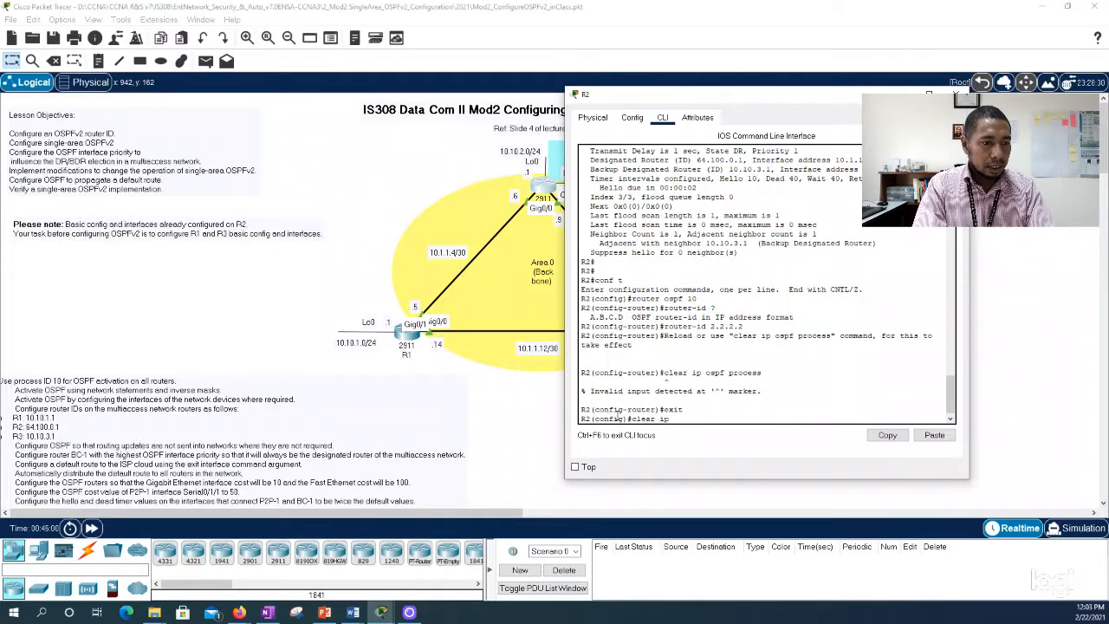
text( ospf process)
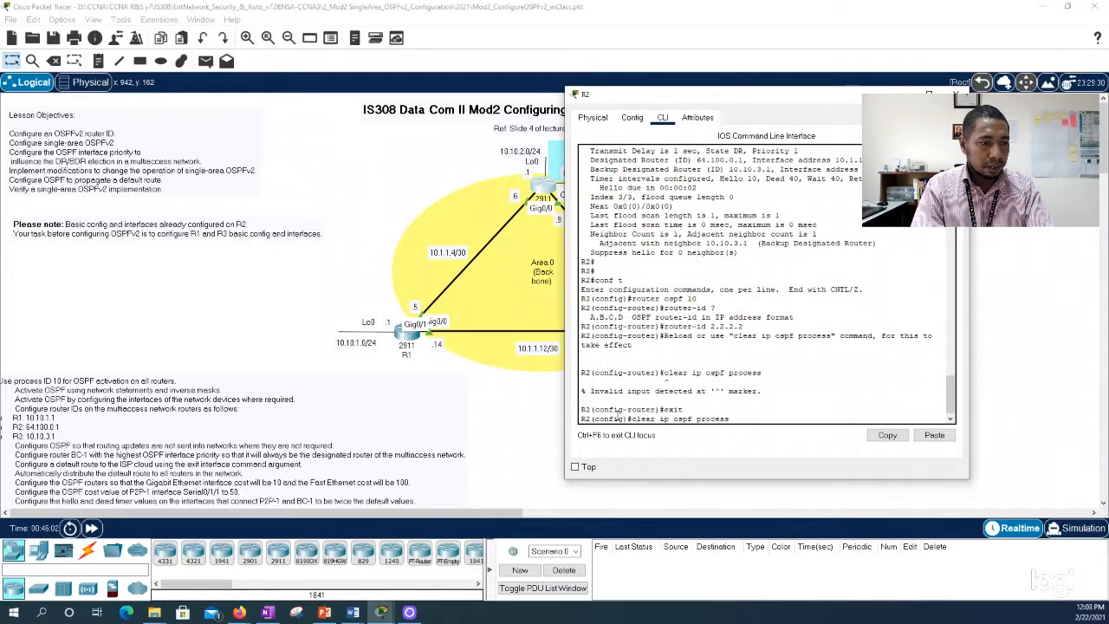
key(Return)
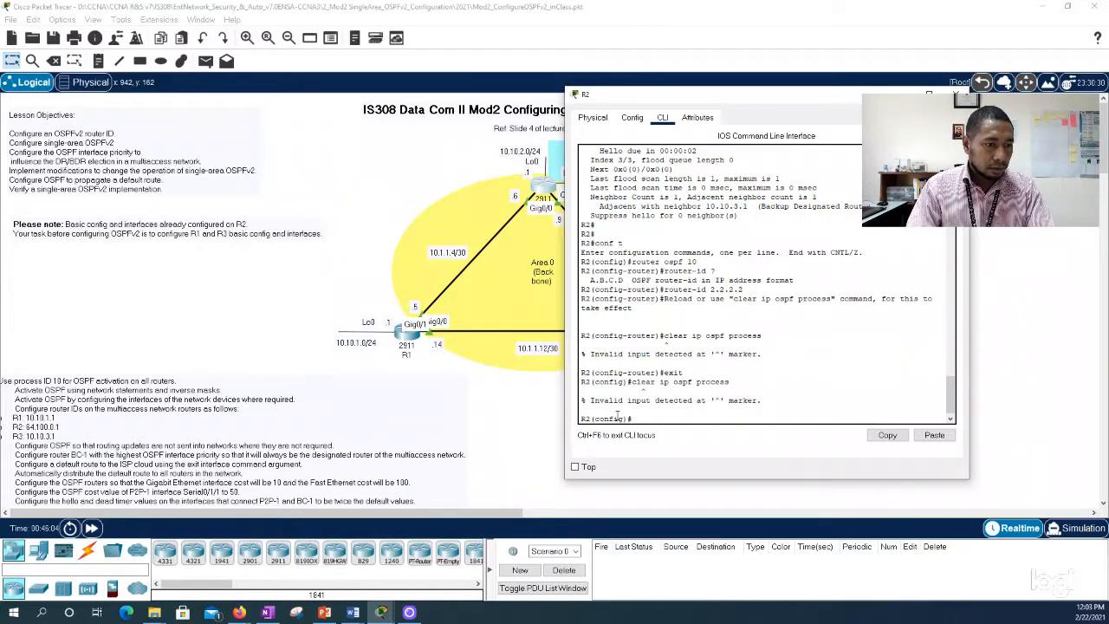
Step: Return R2 to privileged EXEC mode, run clear ip ospf process and answer yes to resetting all OSPF processes
text(exit)
key(Return)
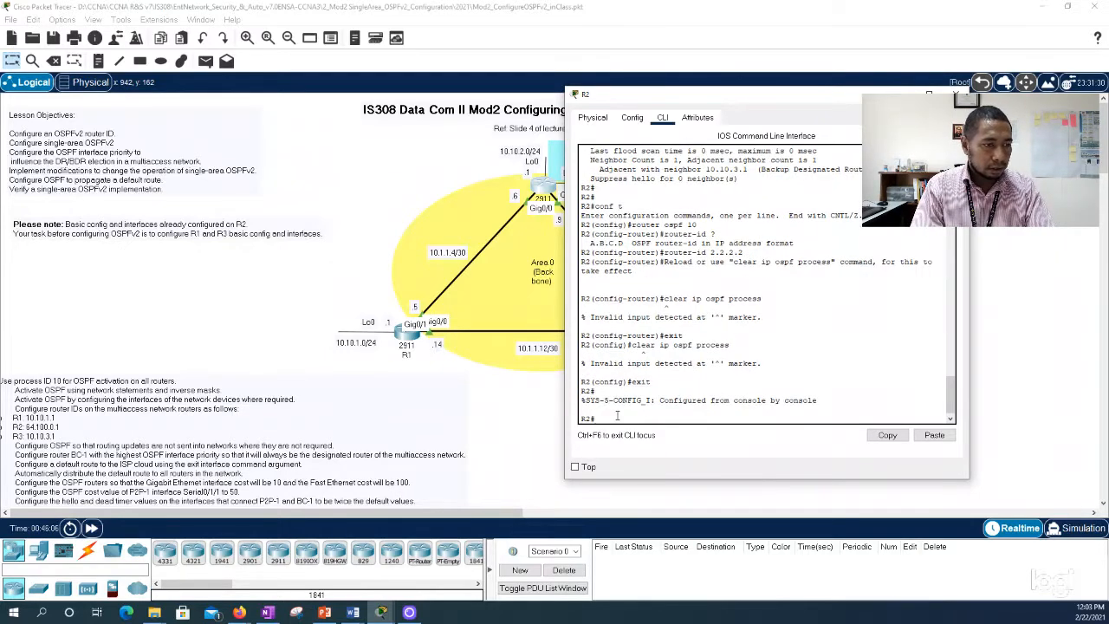
text(clear ip)
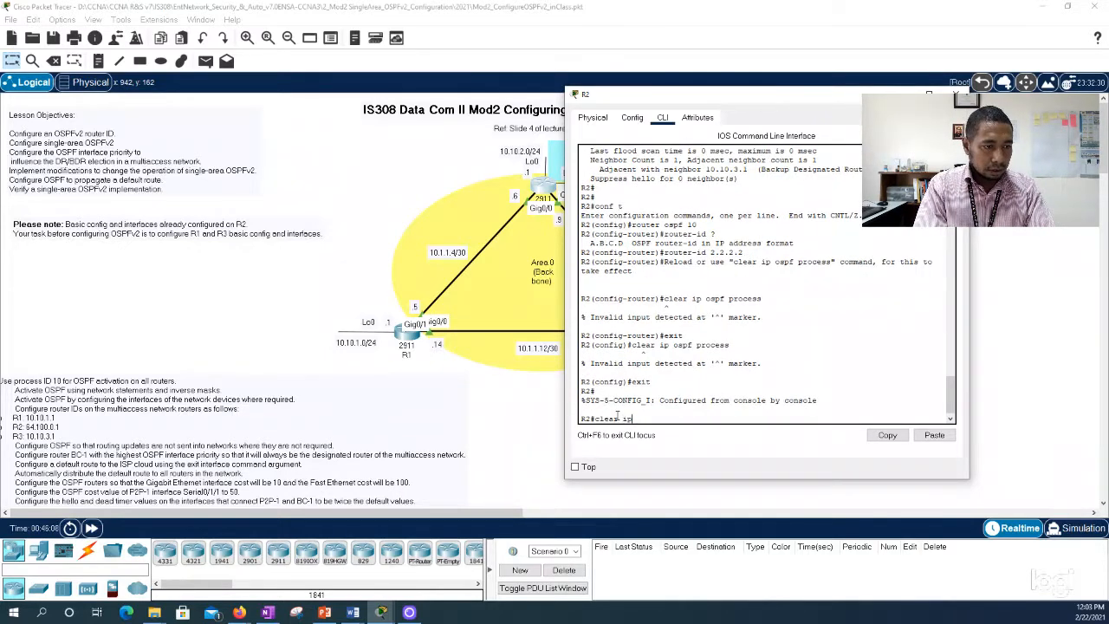
text( ospf process)
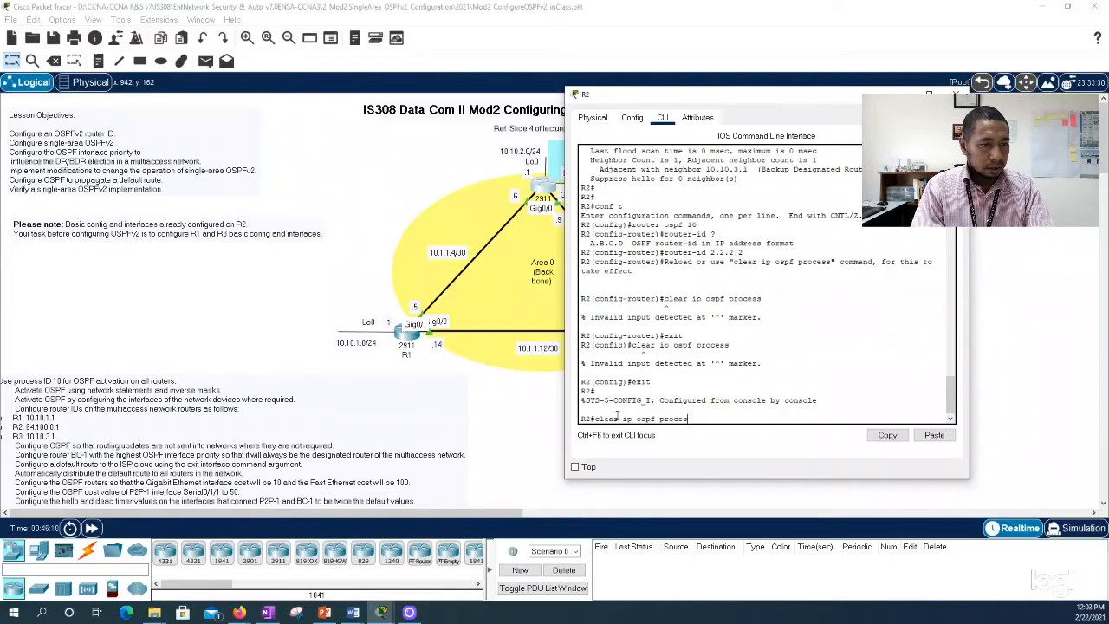
key(Return)
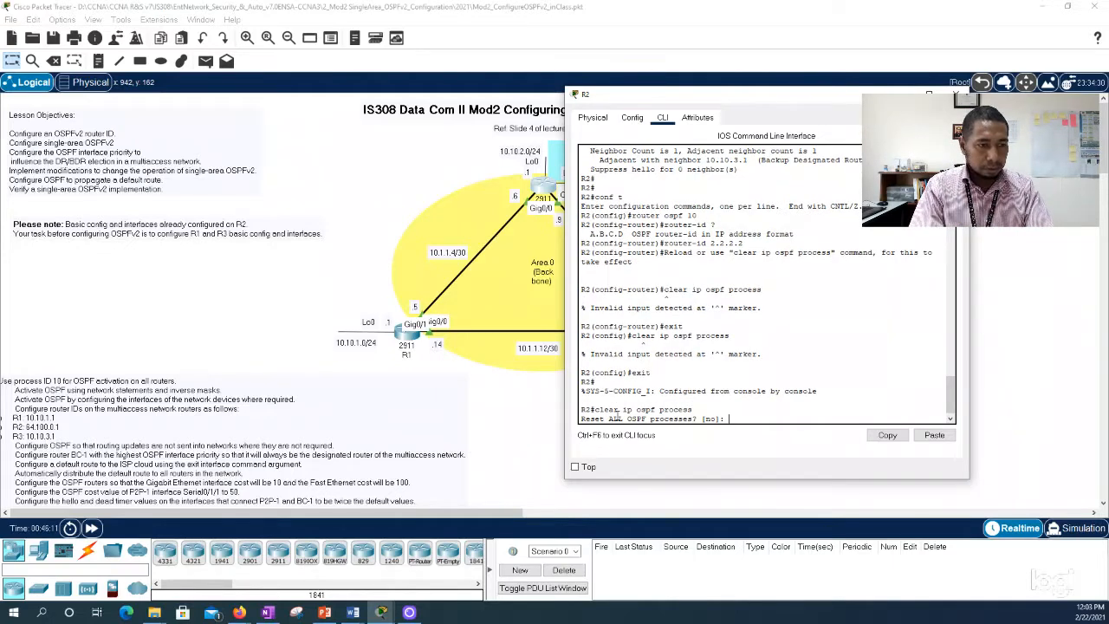
text(yes)
key(Return)
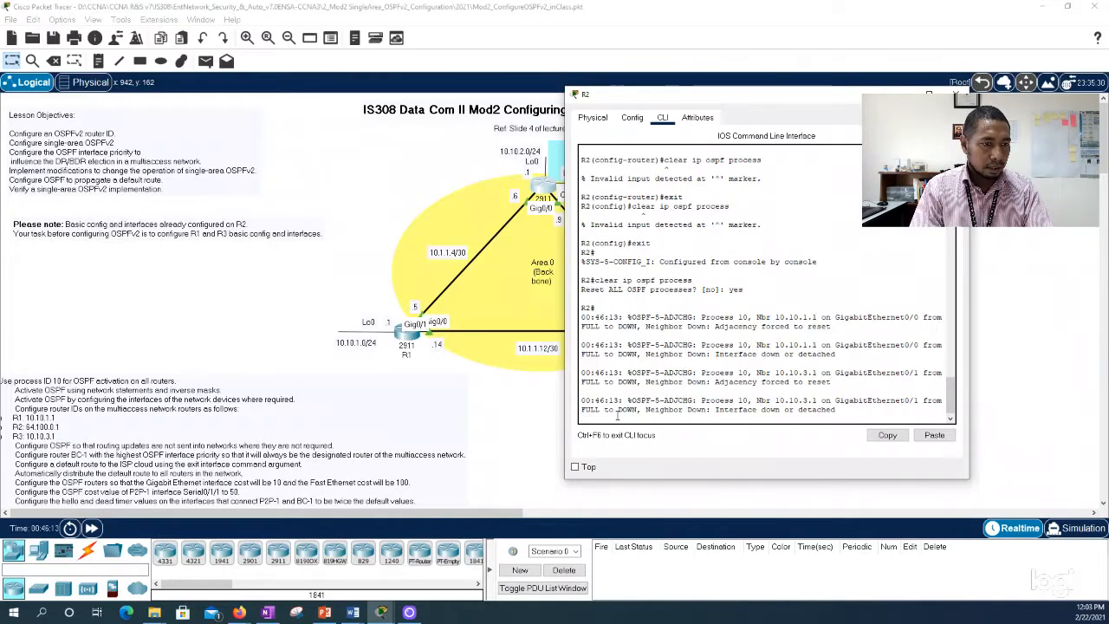
key(Return)
key(Return)
key(Return)
key(Return)
key(Return)
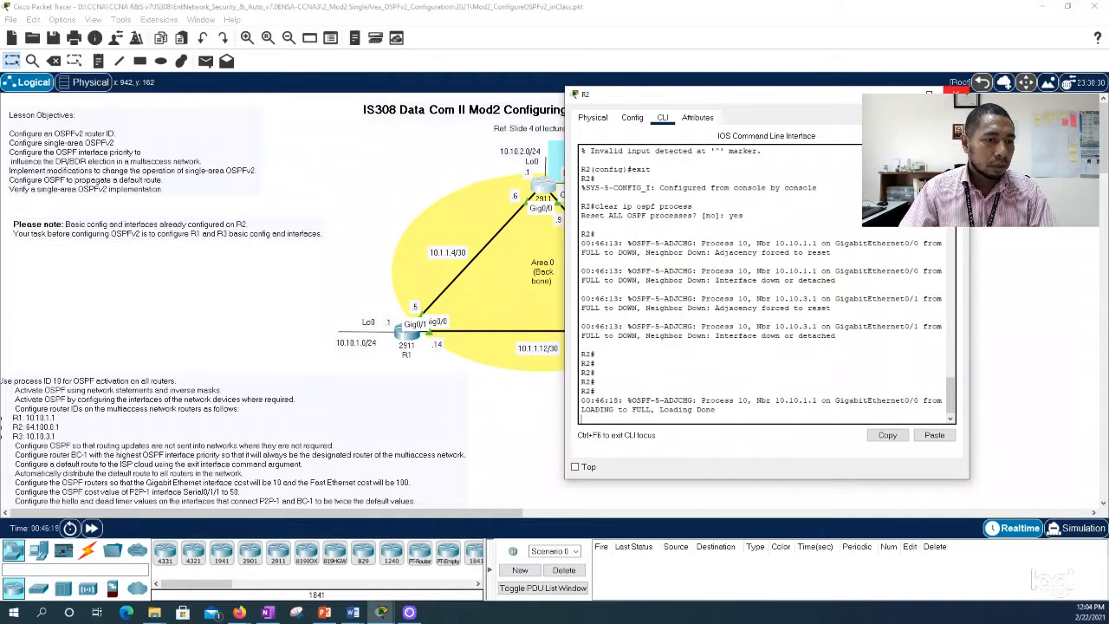
click(957, 93)
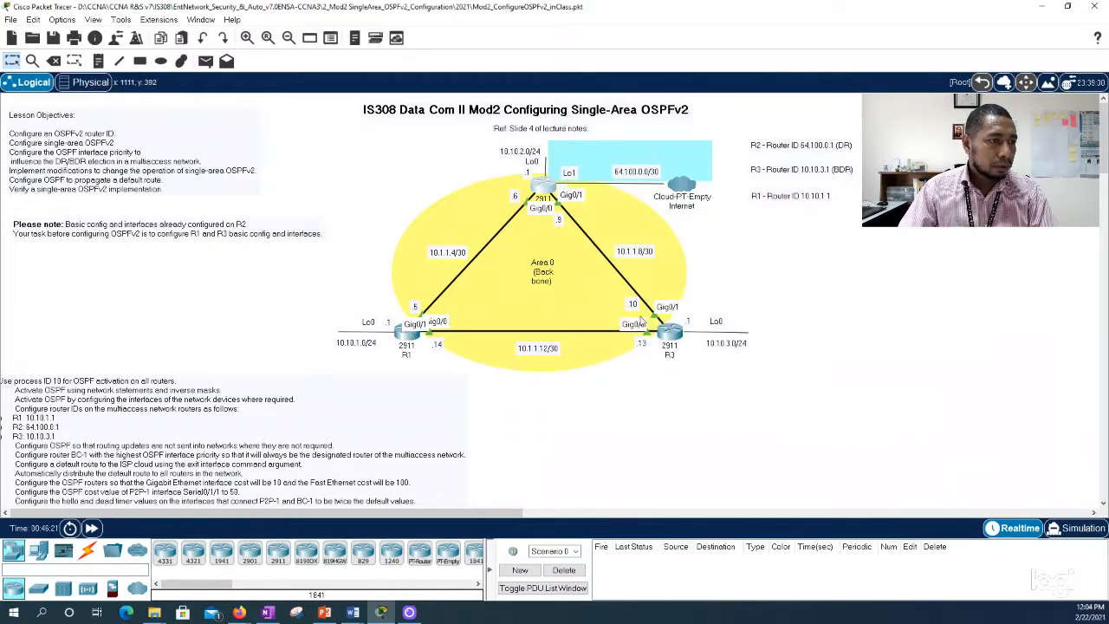
Step: Change the router ID in the topology's R2 note to 2.2.2.2, keeping the (DR) label
click(833, 147)
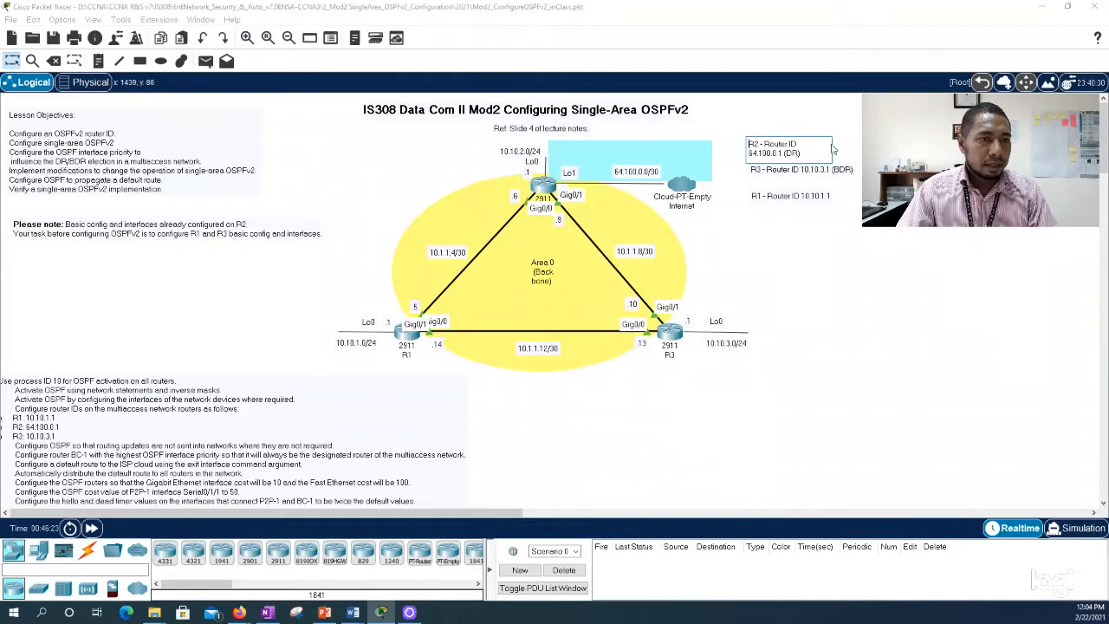
drag(780, 154, 748, 153)
text(2.2.2.2)
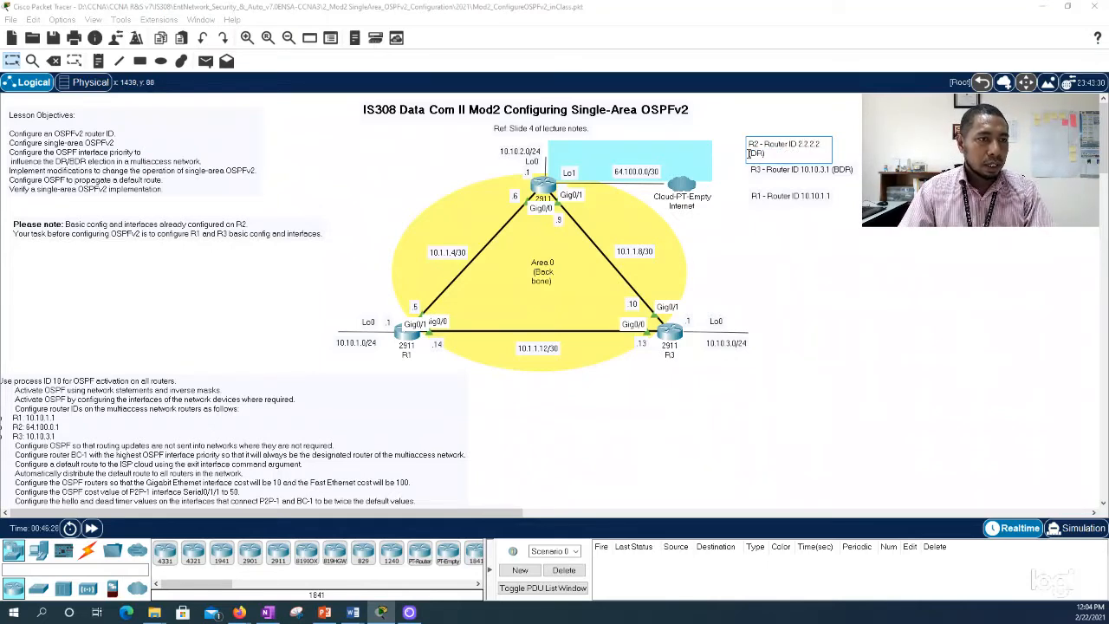
click(864, 235)
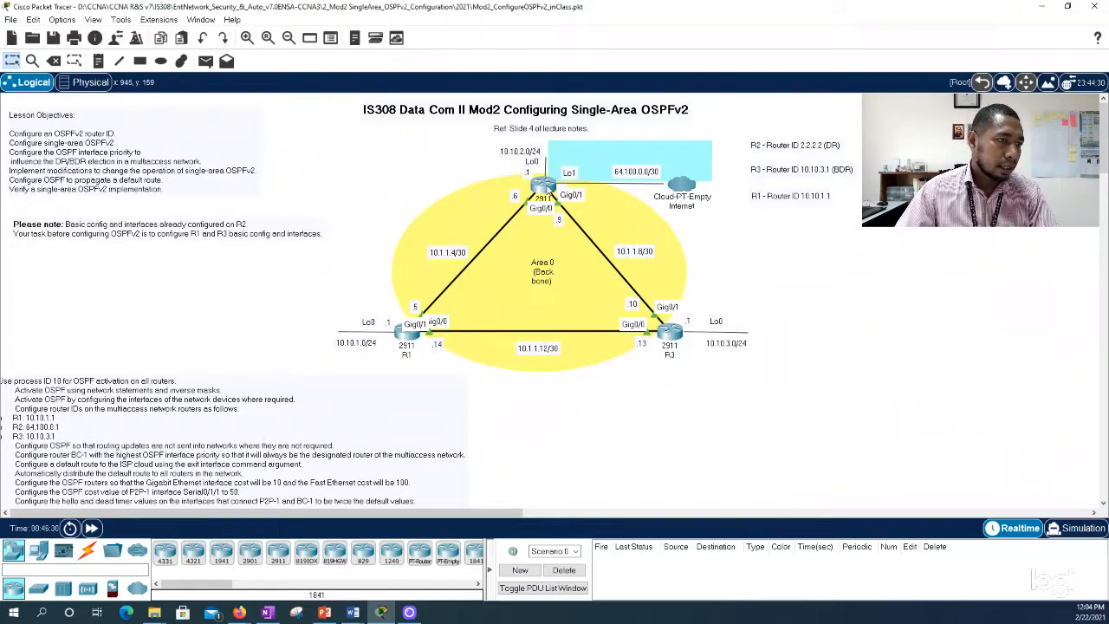
Step: Reopen R2's command line and run show ip ospf interface
click(543, 185)
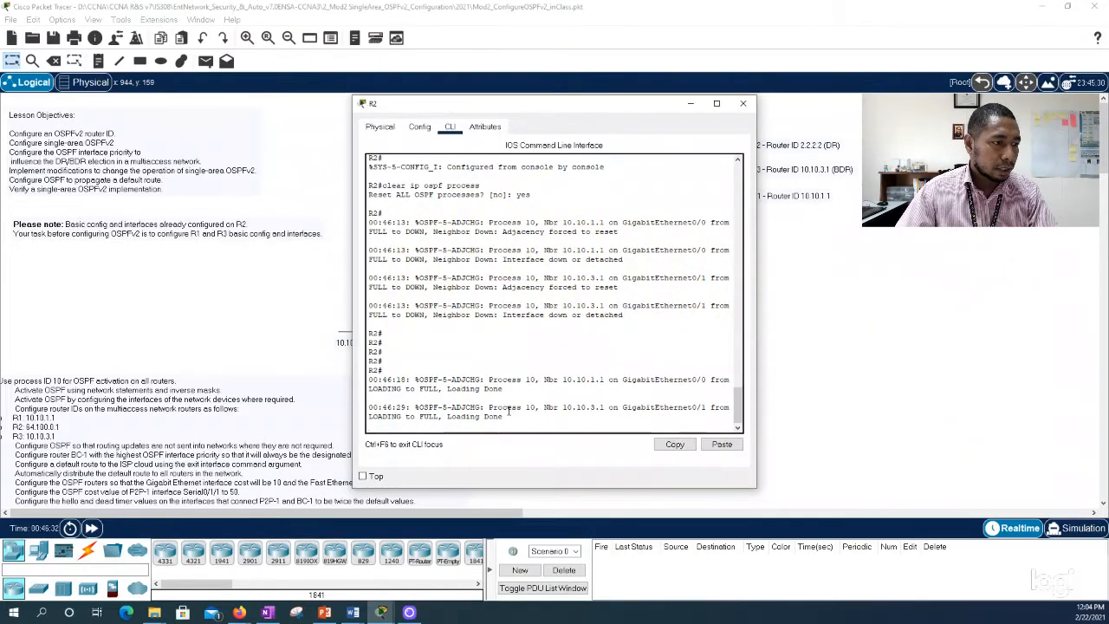
key(Return)
key(Return)
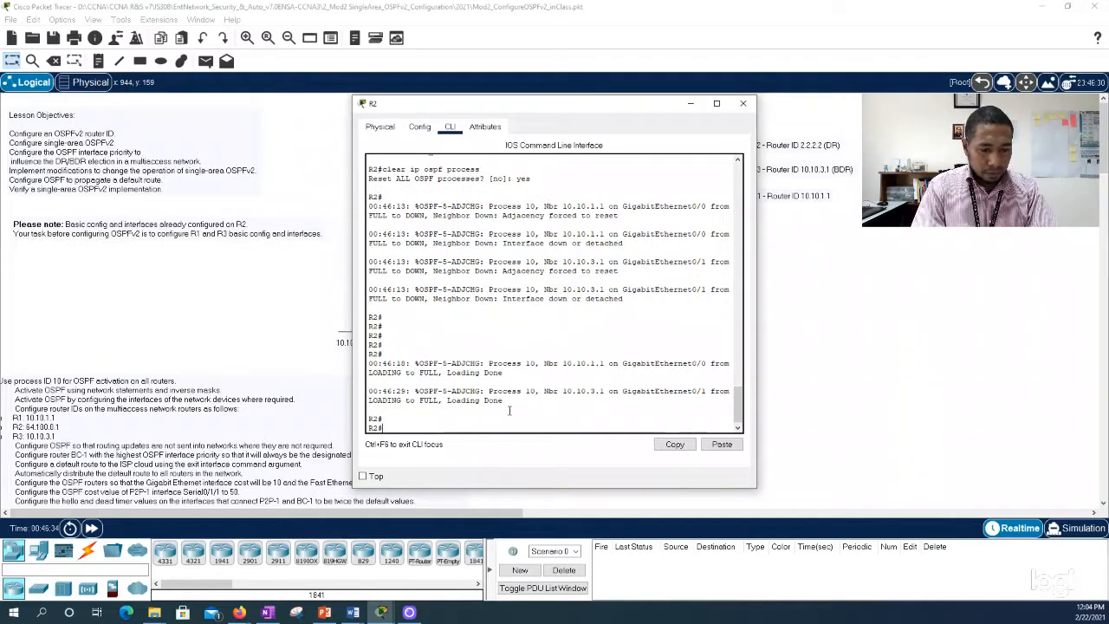
text(sho)
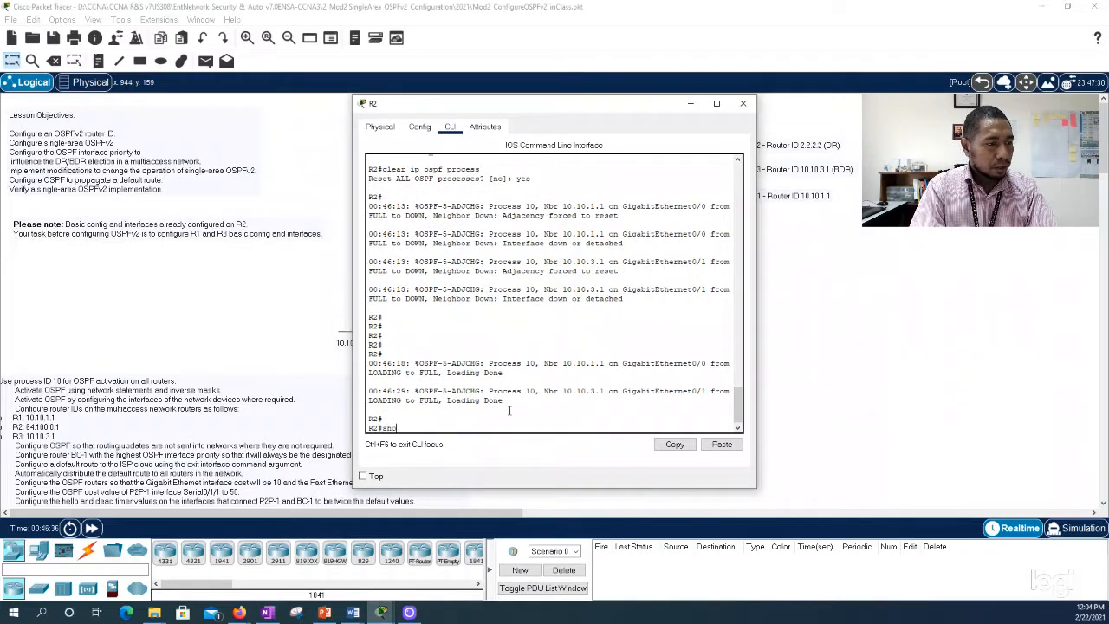
text(w ip ospf int)
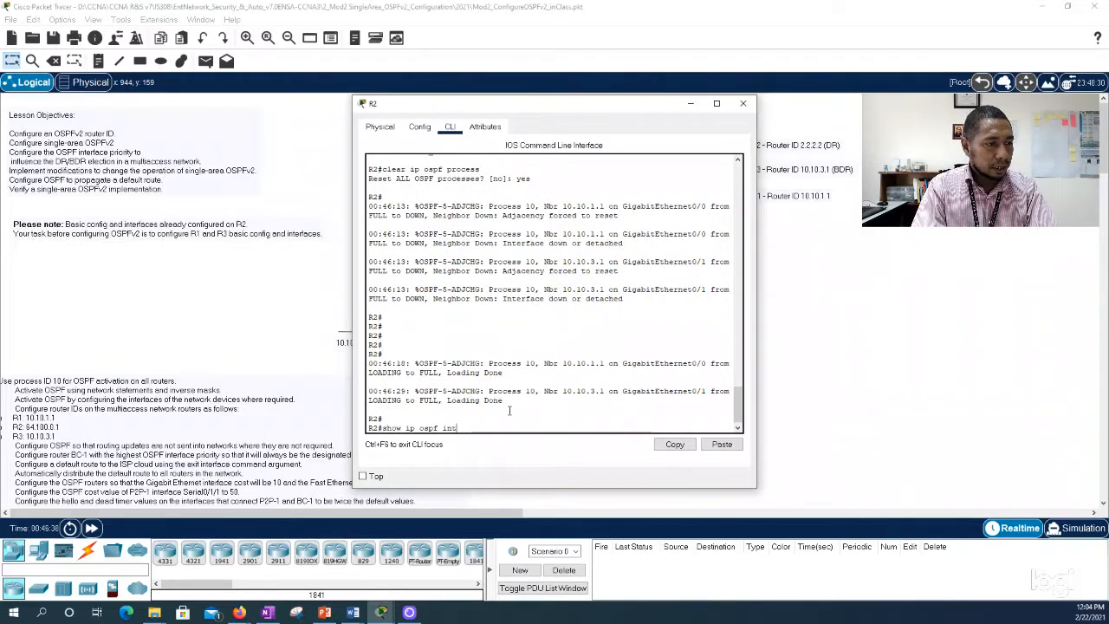
key(Tab)
key(Return)
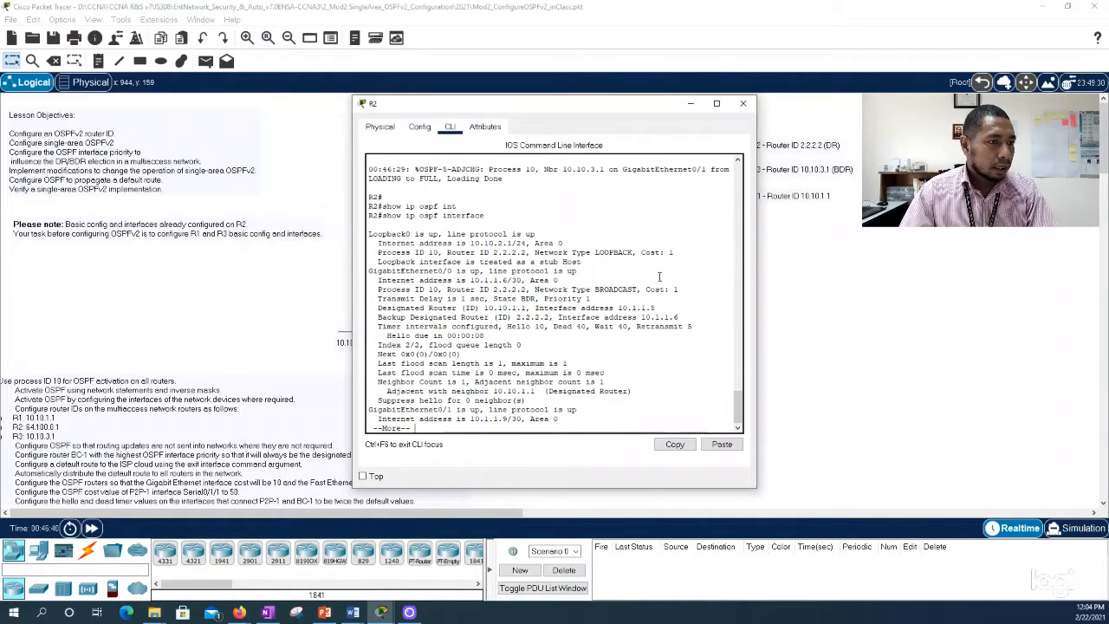
Step: Widen R2's window and examine the router ID, priority and network type in the OSPF interface output, closing the window when done
drag(756, 294, 897, 295)
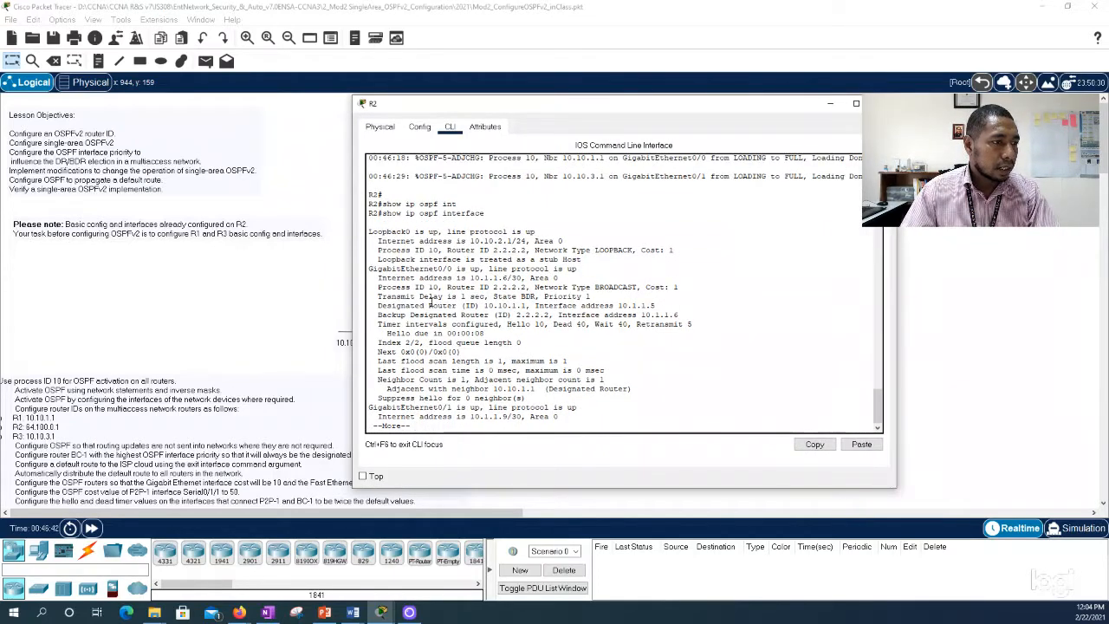
drag(375, 249, 527, 252)
right_click(526, 252)
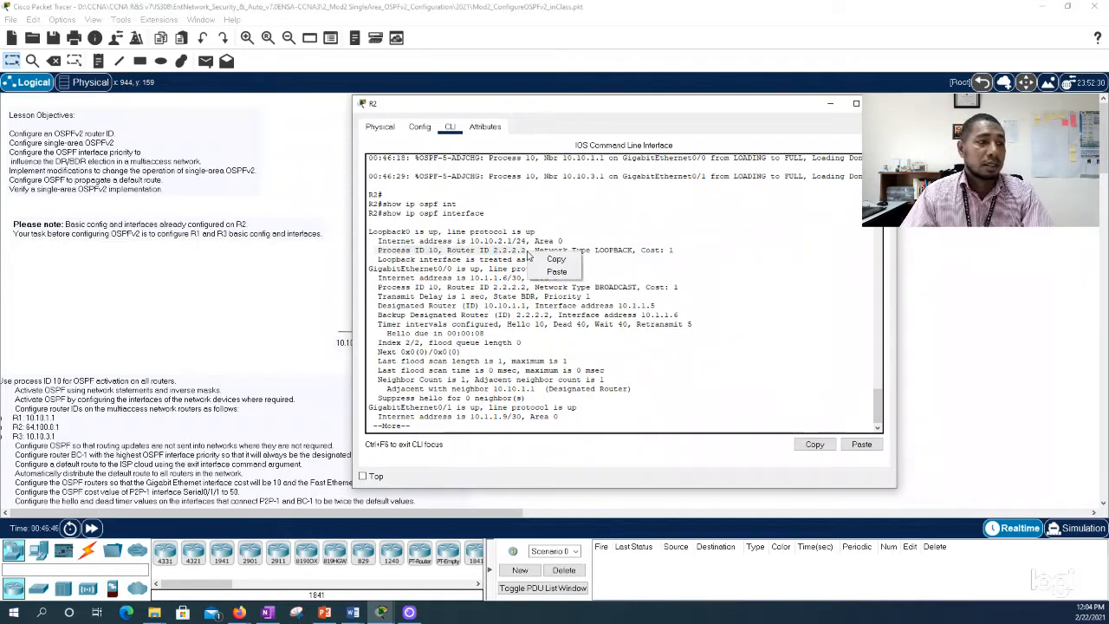
click(555, 259)
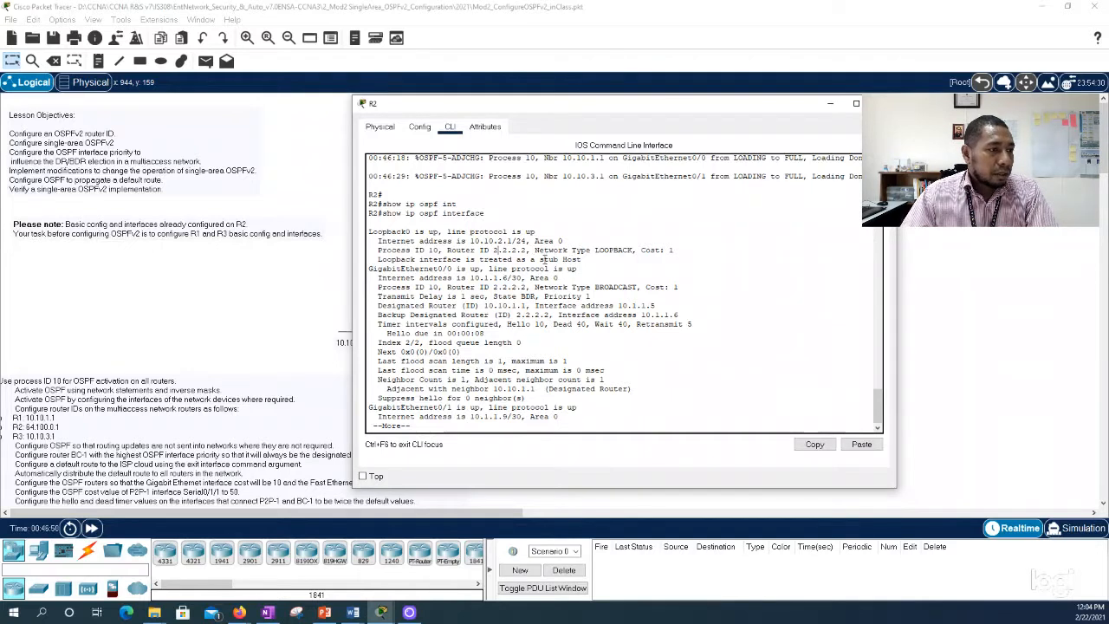
drag(590, 296, 543, 297)
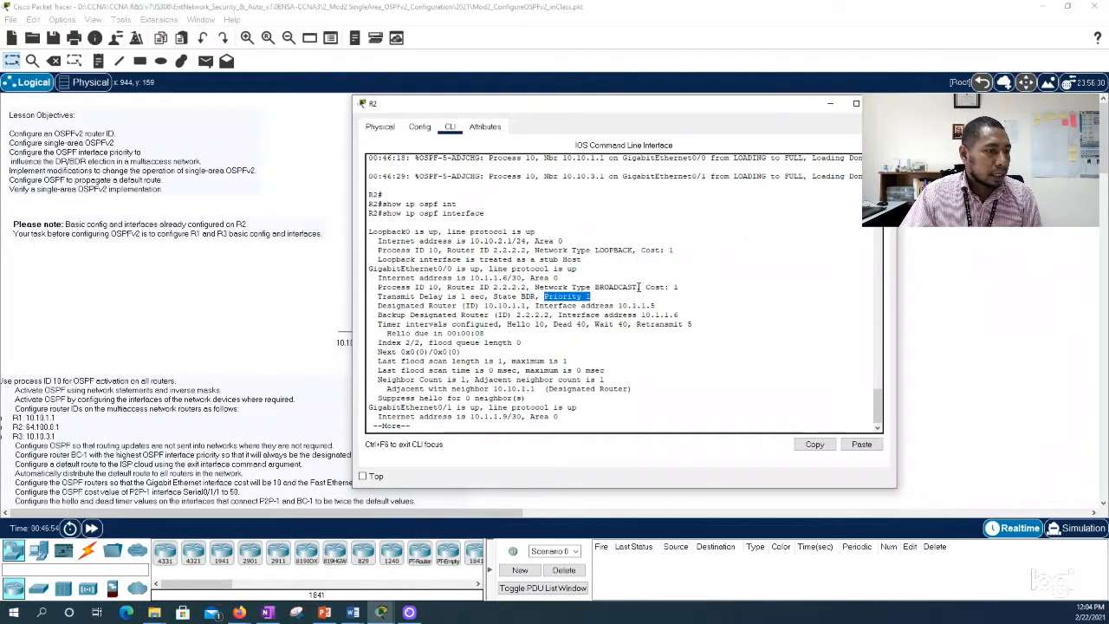
drag(638, 287, 558, 287)
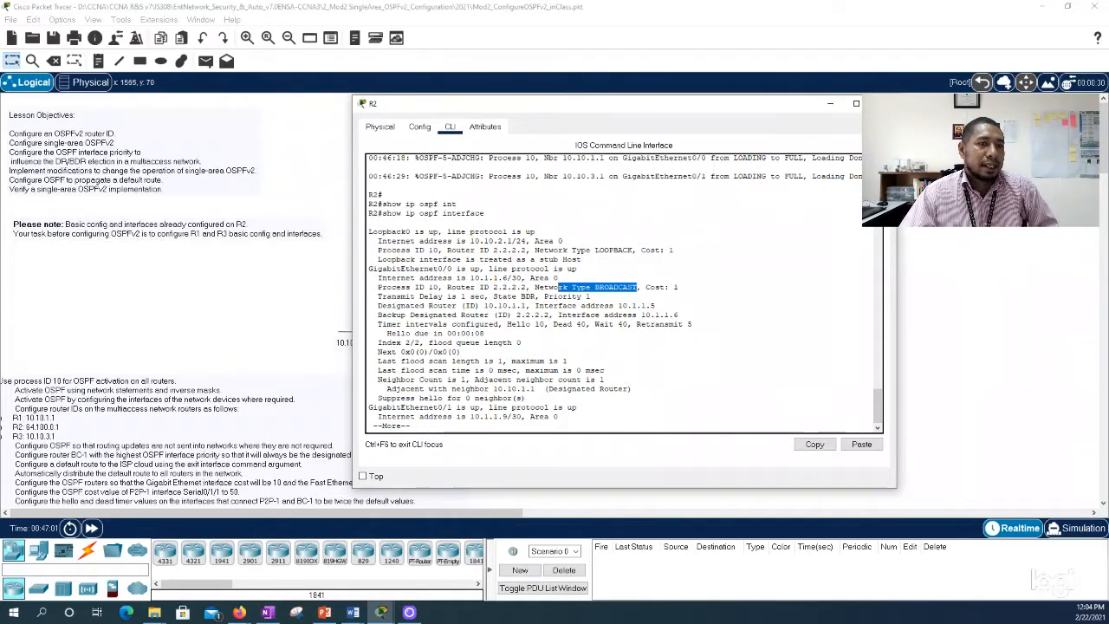
click(882, 103)
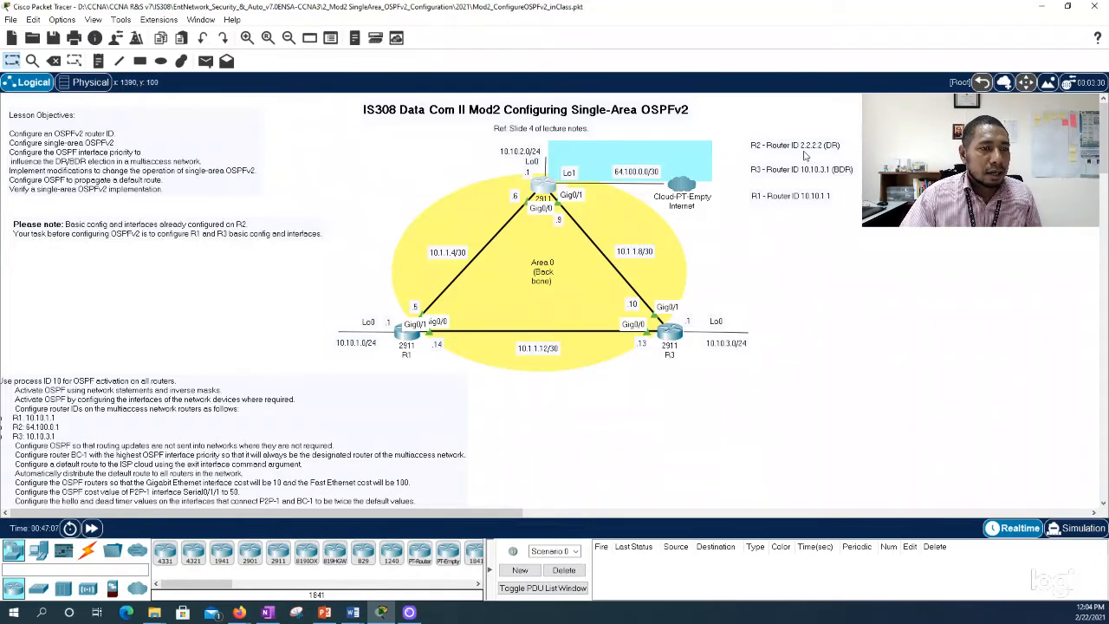
Step: Open R3's command line, break off the old paged output and rerun show ip ospf interface
click(672, 335)
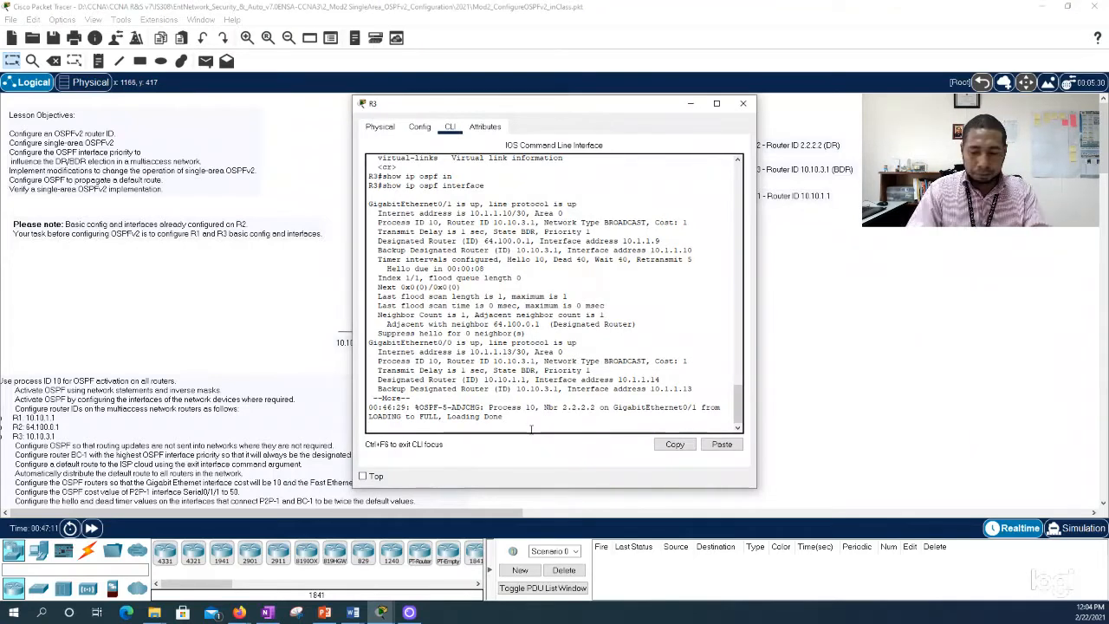
key(Return)
key(Return)
key(Return)
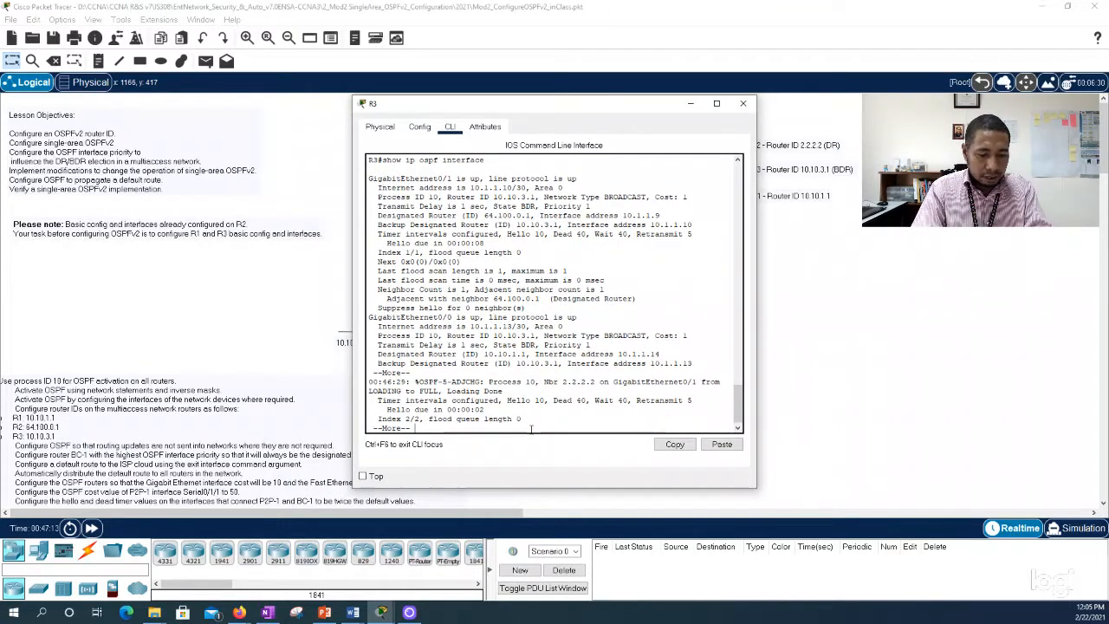
key(ctrl+c)
key(Up)
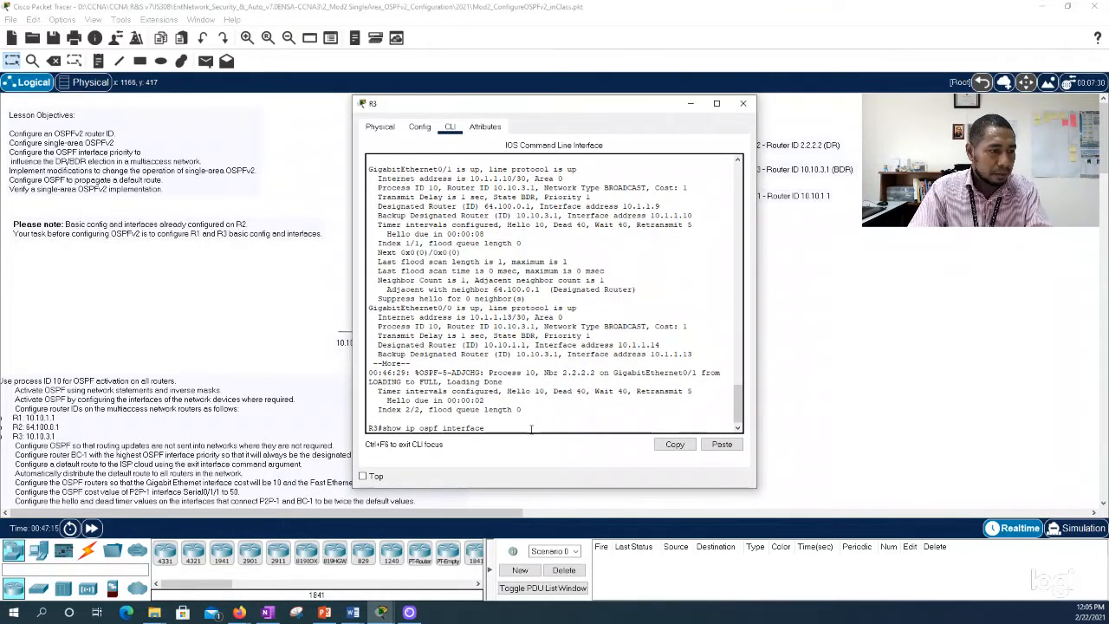
key(Return)
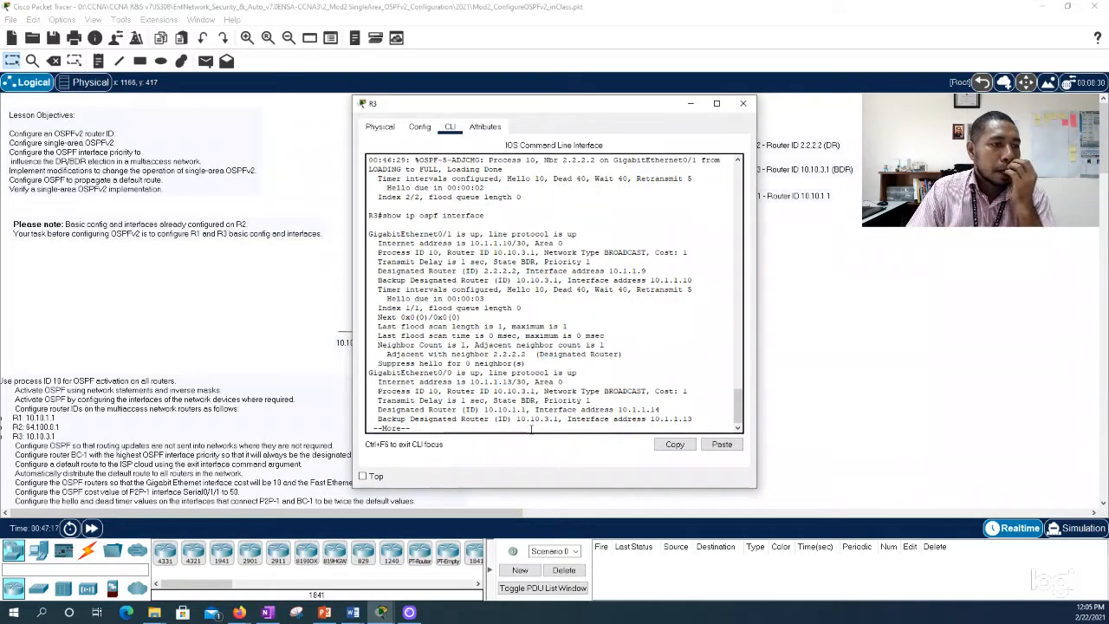
Step: Compare R3's OSPF interface output with the topology by moving its window aside, and close the window
key(Return)
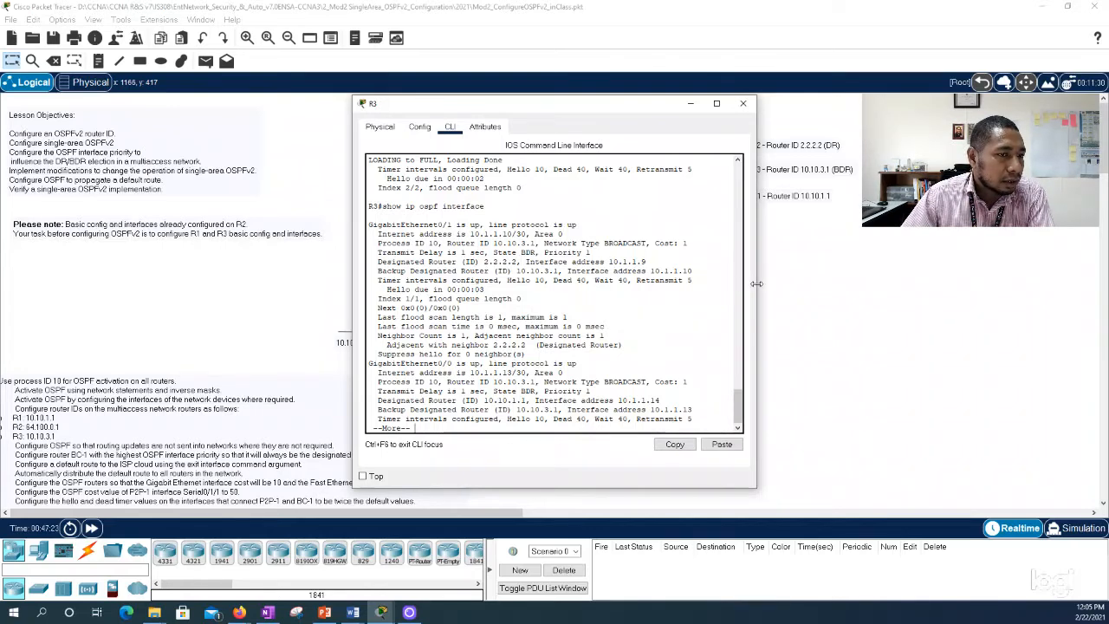
mouse_move(756, 283)
mouse_down()
mouse_move(769, 283)
mouse_move(742, 284)
mouse_up()
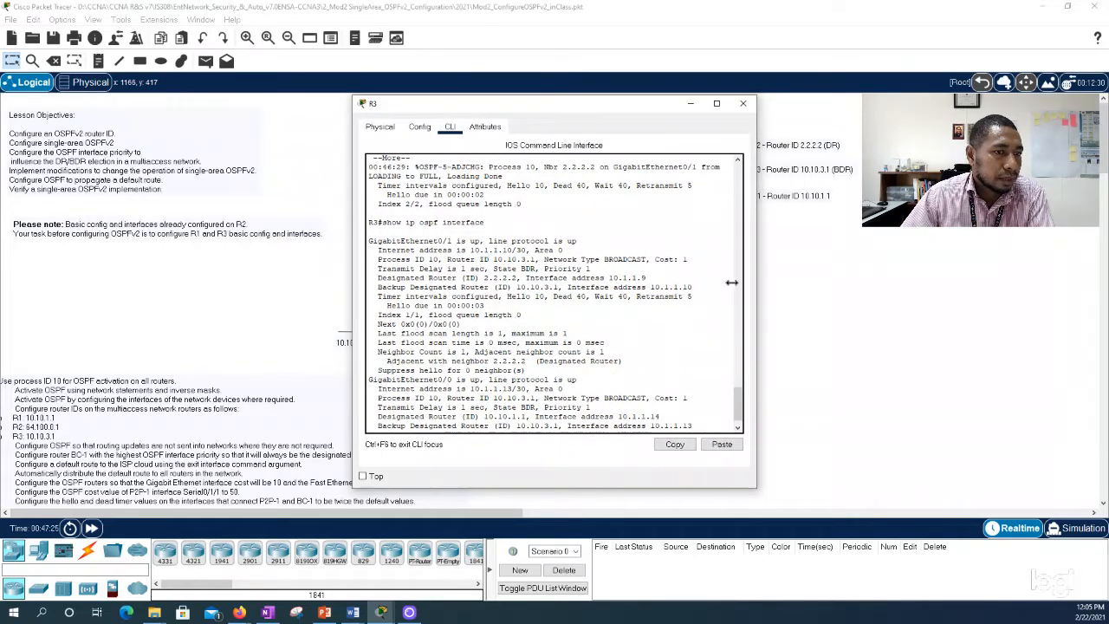
drag(631, 117, 827, 141)
drag(807, 140, 485, 119)
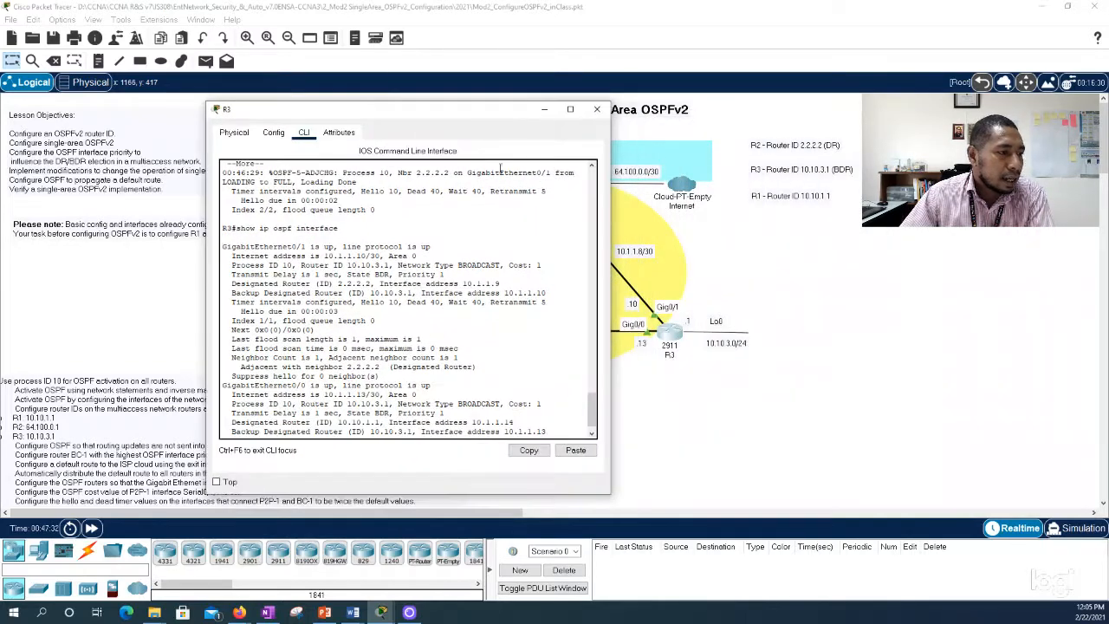
click(596, 108)
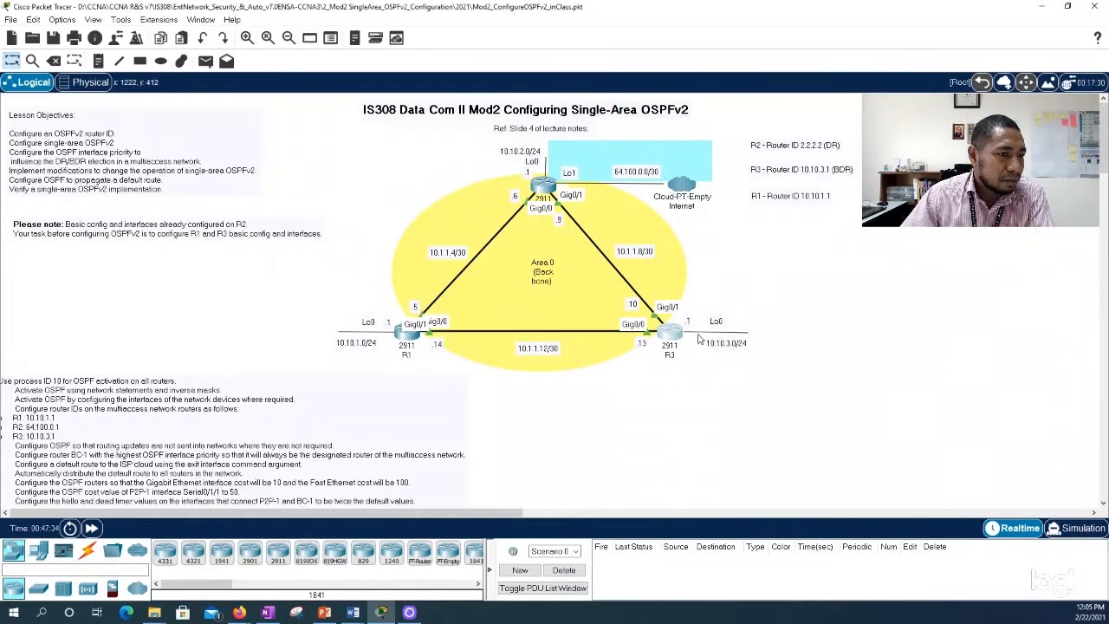
Step: Open R1's command line, break off the old paged output and run show ip ospf interface again
click(409, 336)
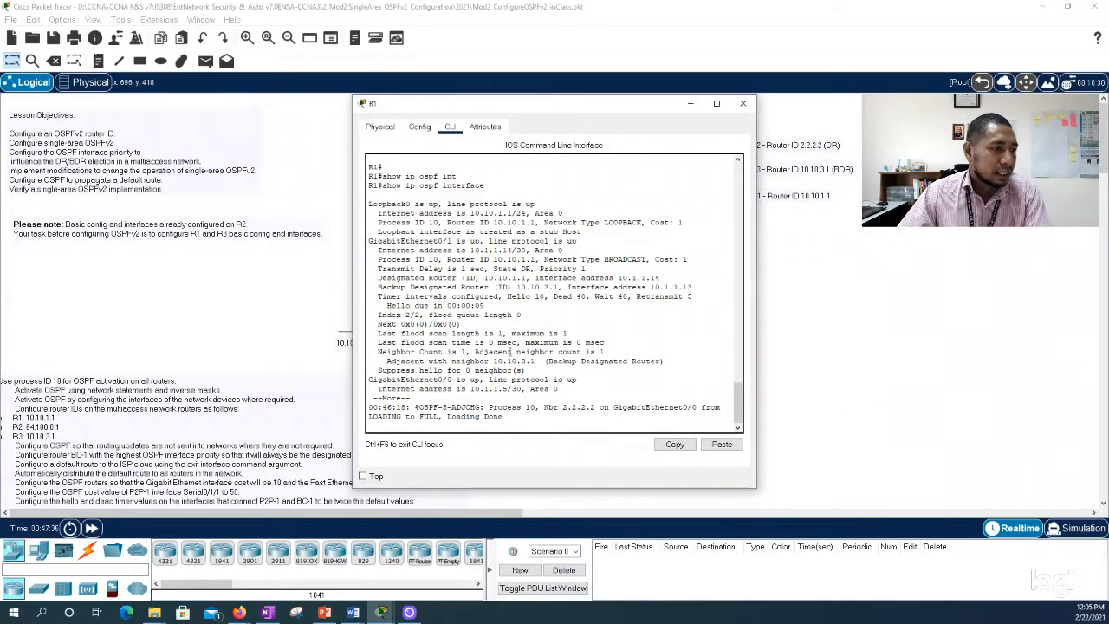
key(Return)
key(Return)
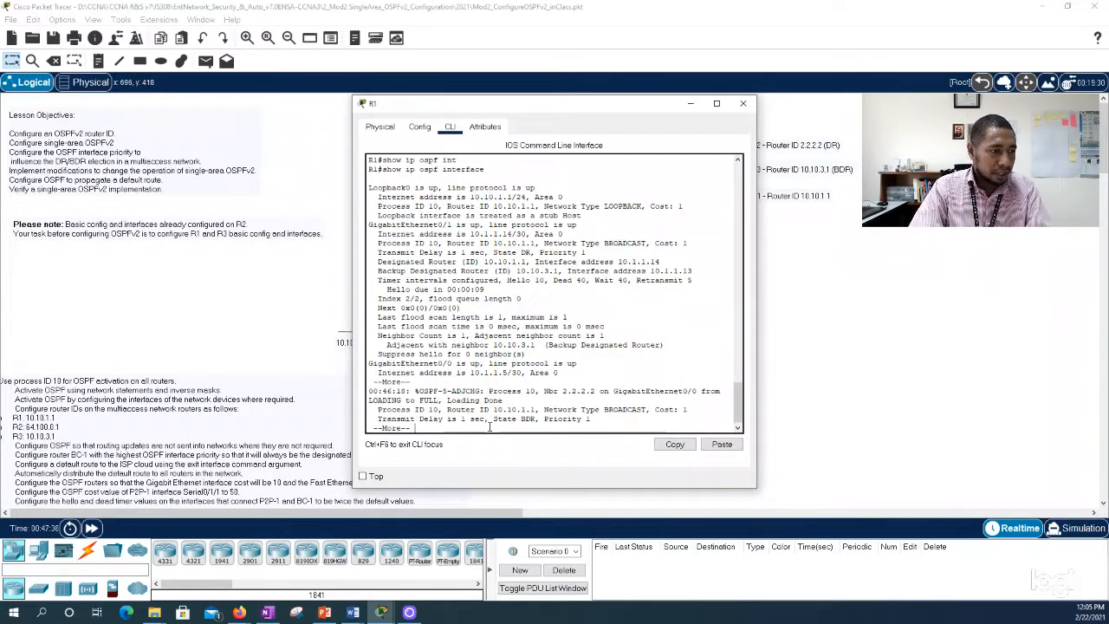
key(ctrl+c)
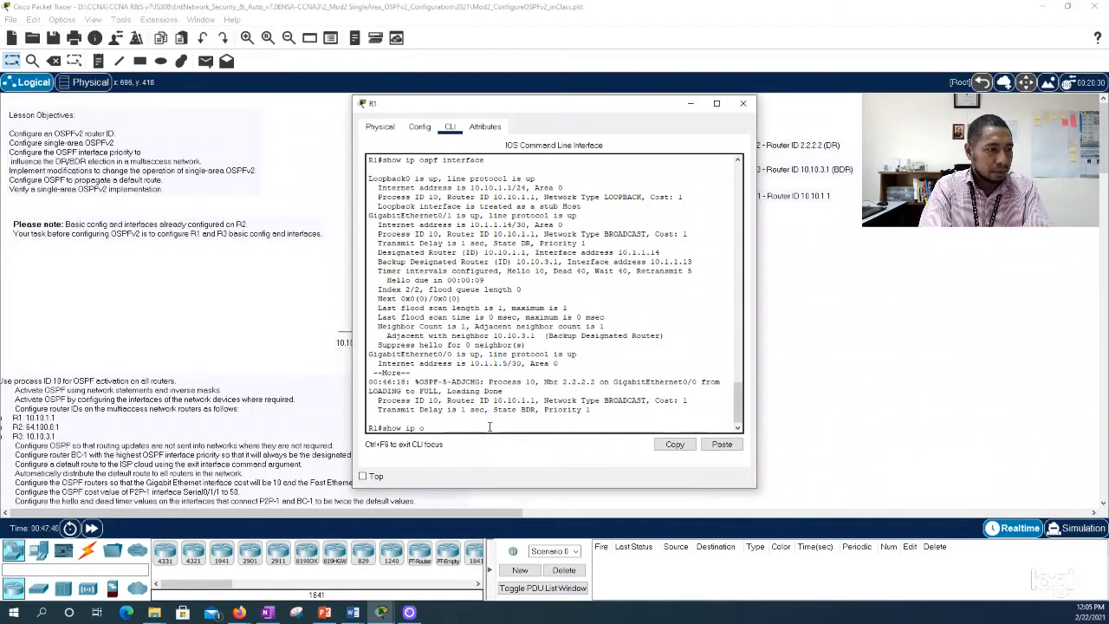
key(BackSpace)
key(BackSpace)
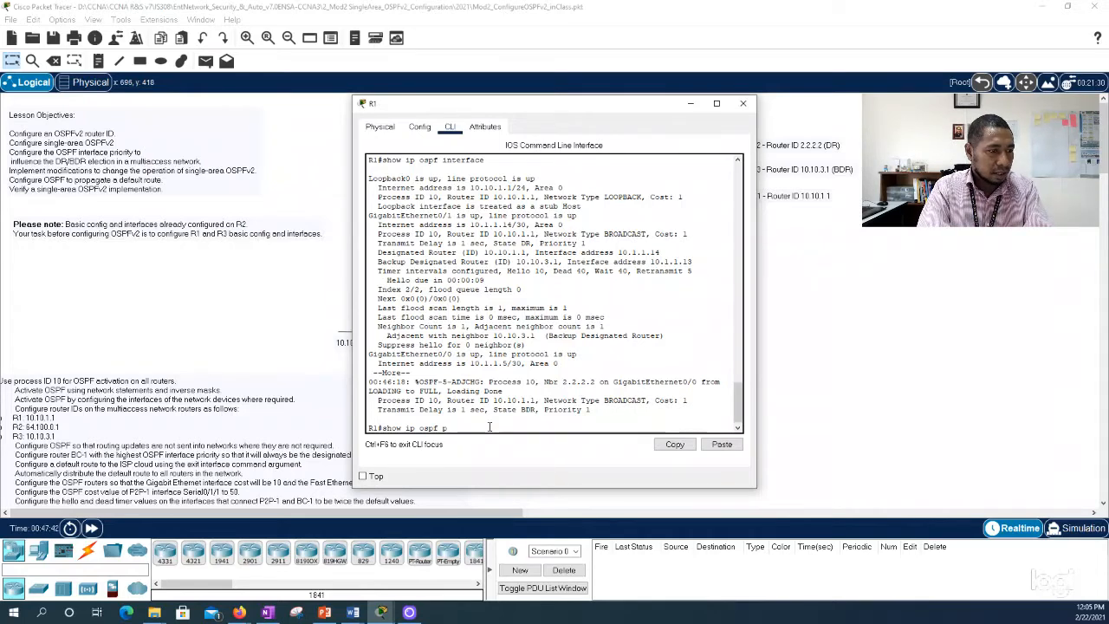
text(int)
key(Tab)
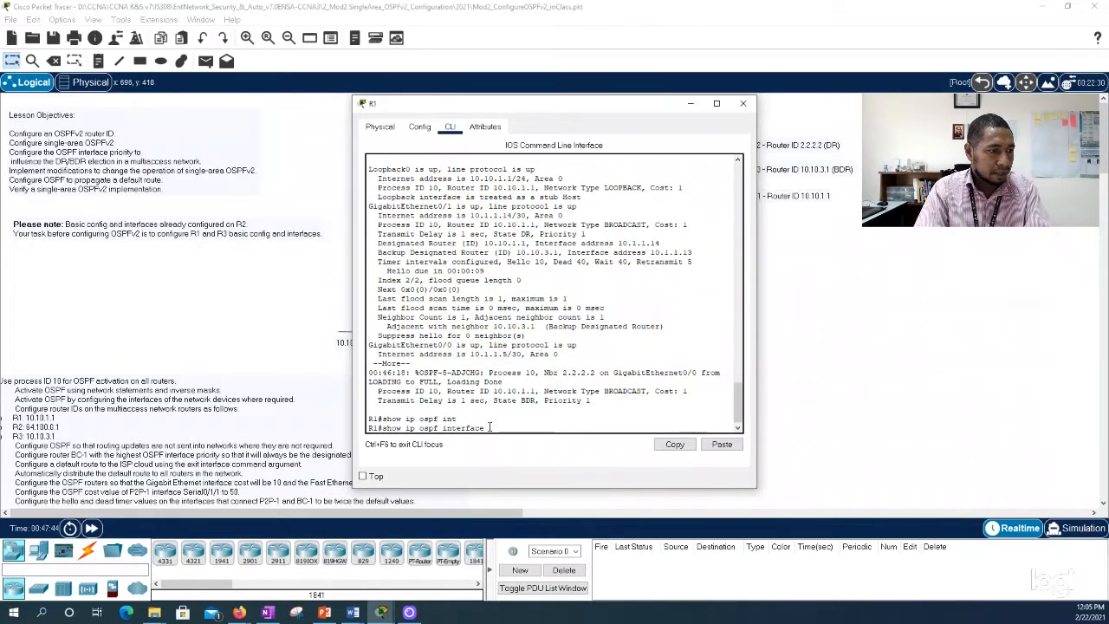
key(Return)
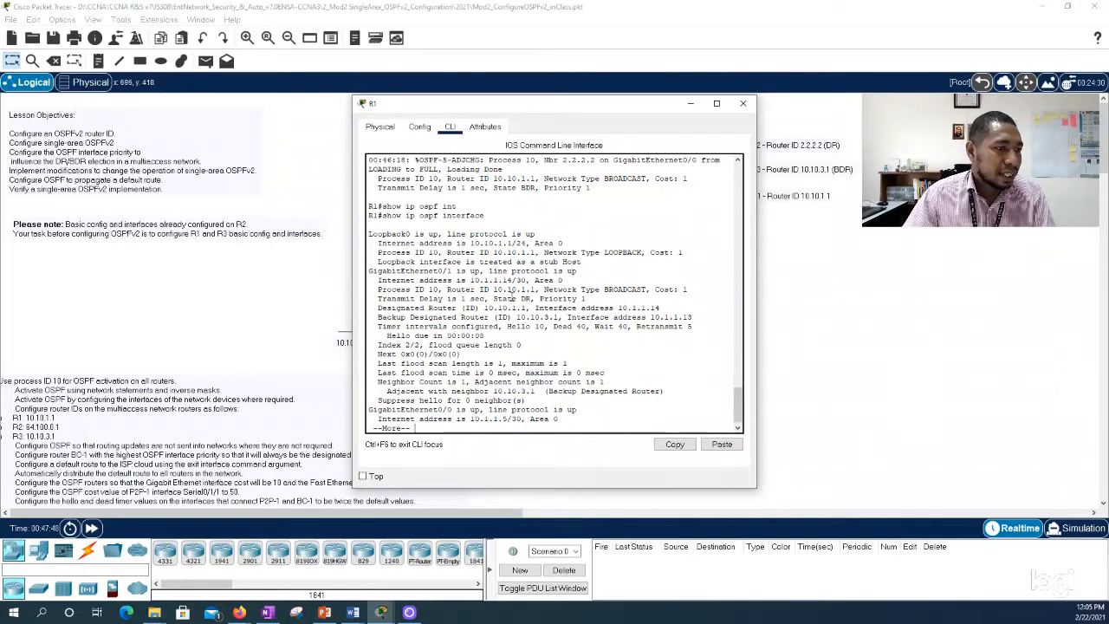
Step: Examine the DR state of GigabitEthernet0/1 in R1's OSPF interface output against the topology, closing R1's window when done
drag(493, 298, 531, 298)
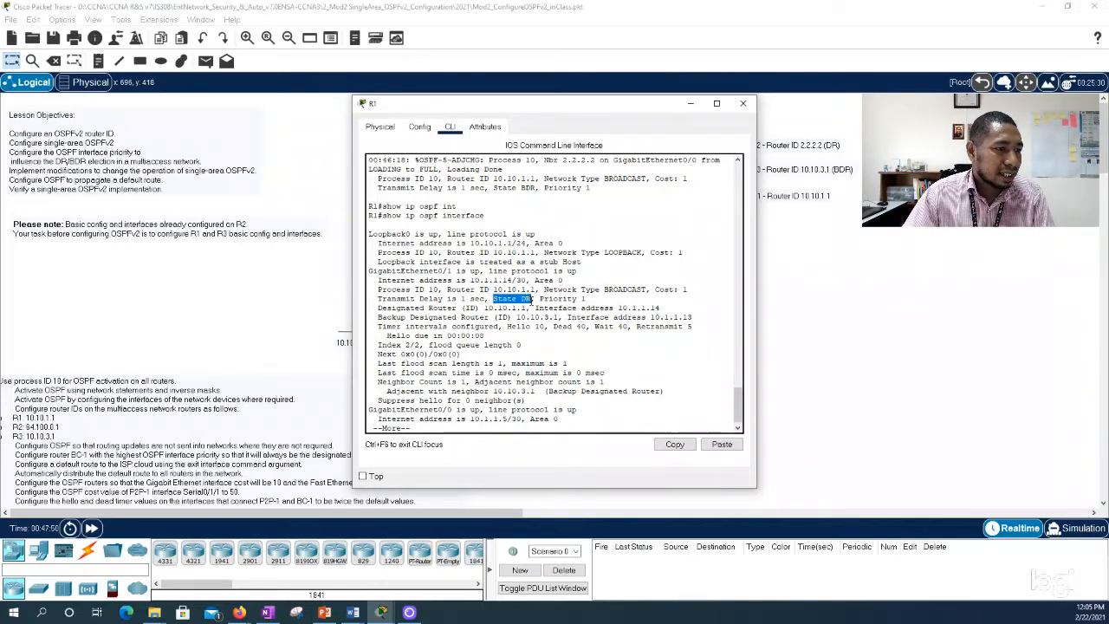
click(742, 103)
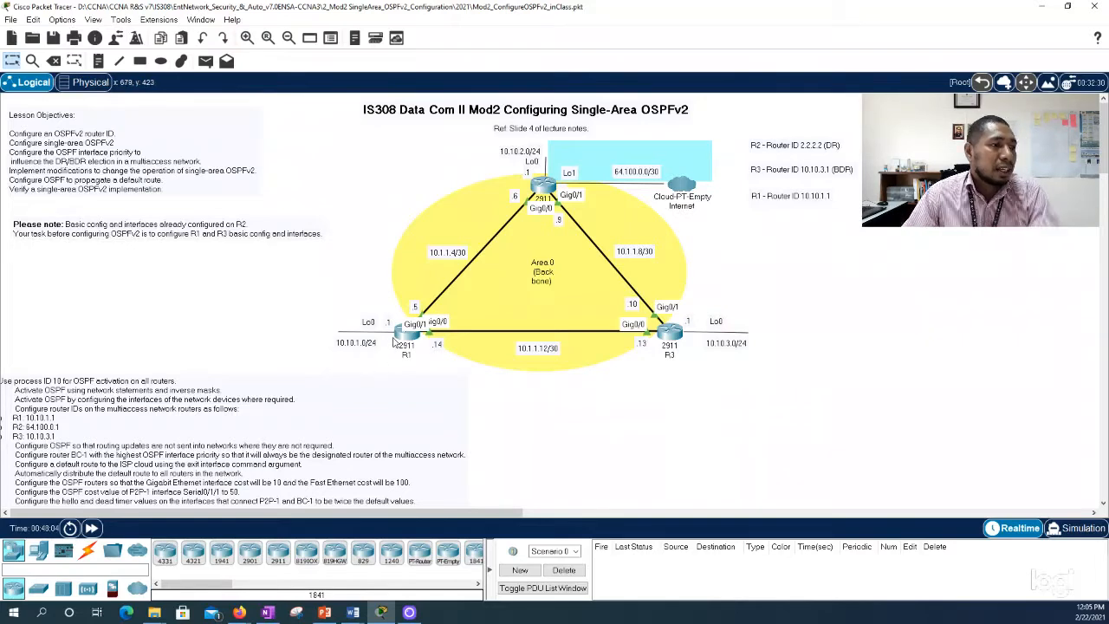
click(406, 337)
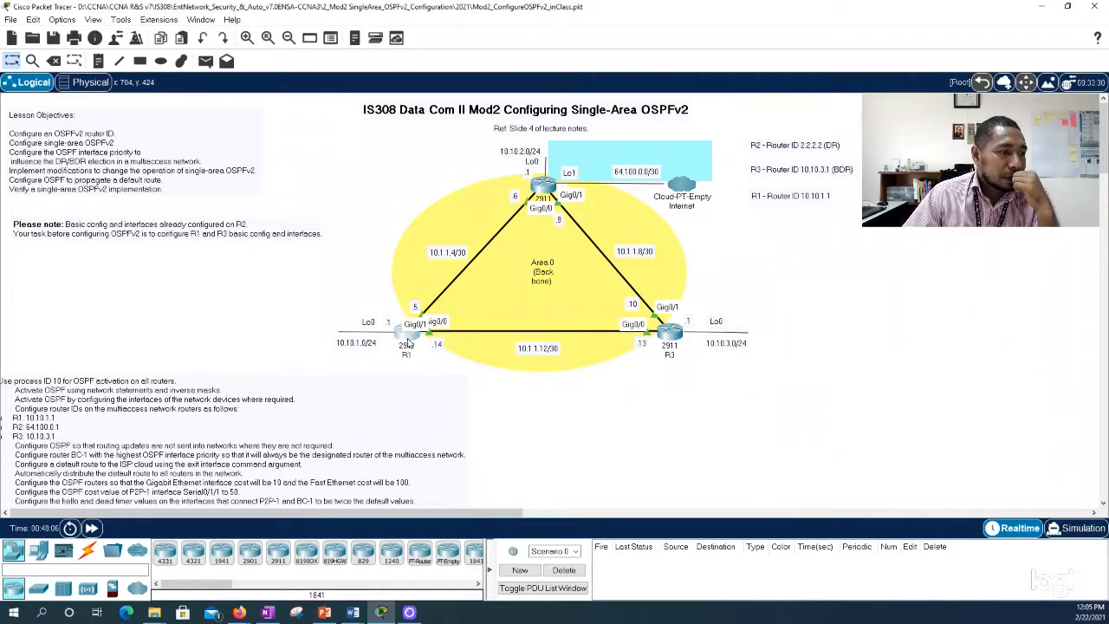
drag(642, 111, 485, 101)
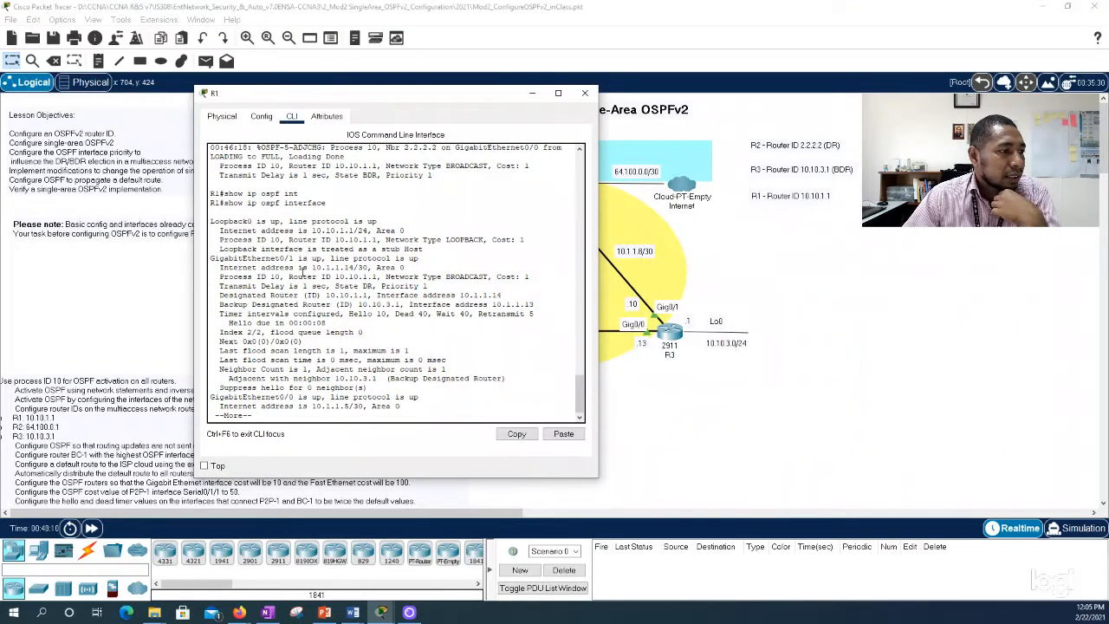
drag(212, 262, 426, 286)
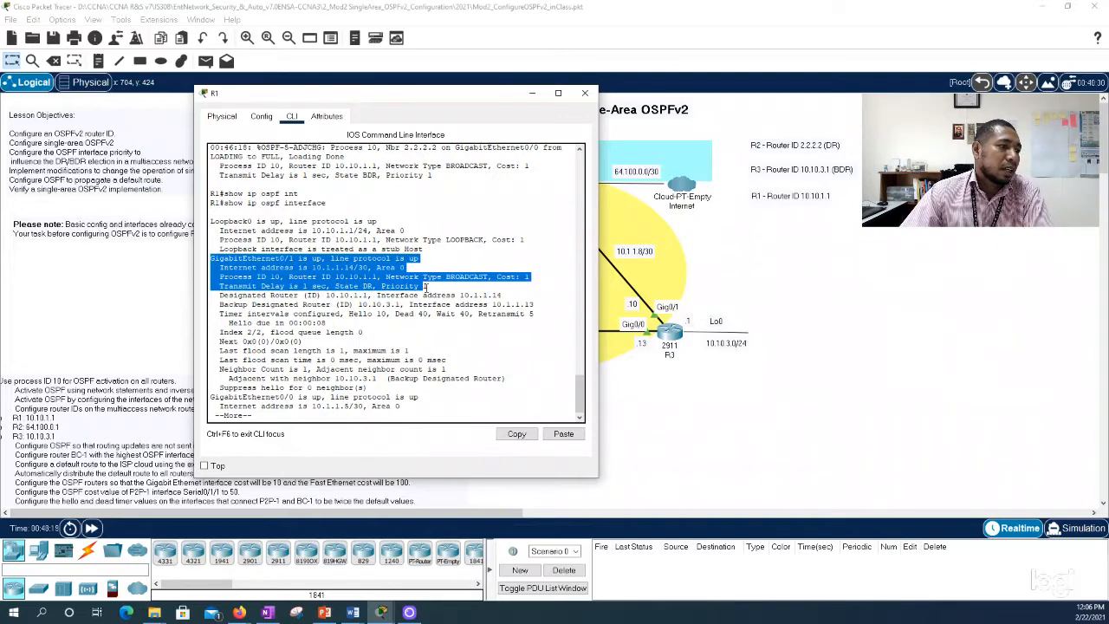
click(584, 93)
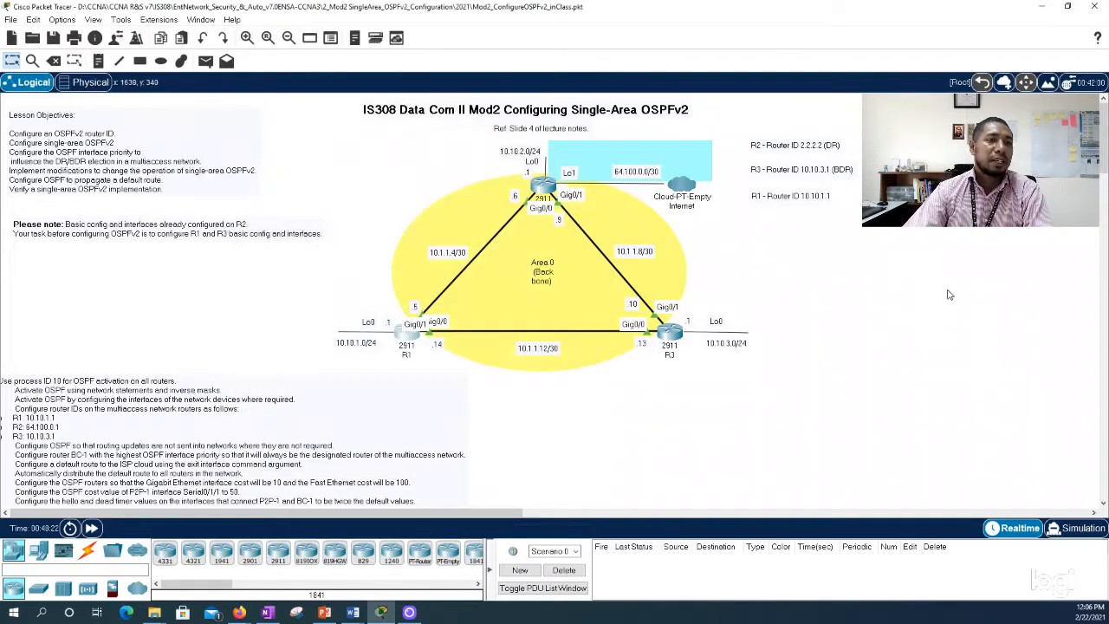
Step: Change the router ID in R3's topology note to 3.3.3.3, keeping the (BDR) label
click(802, 171)
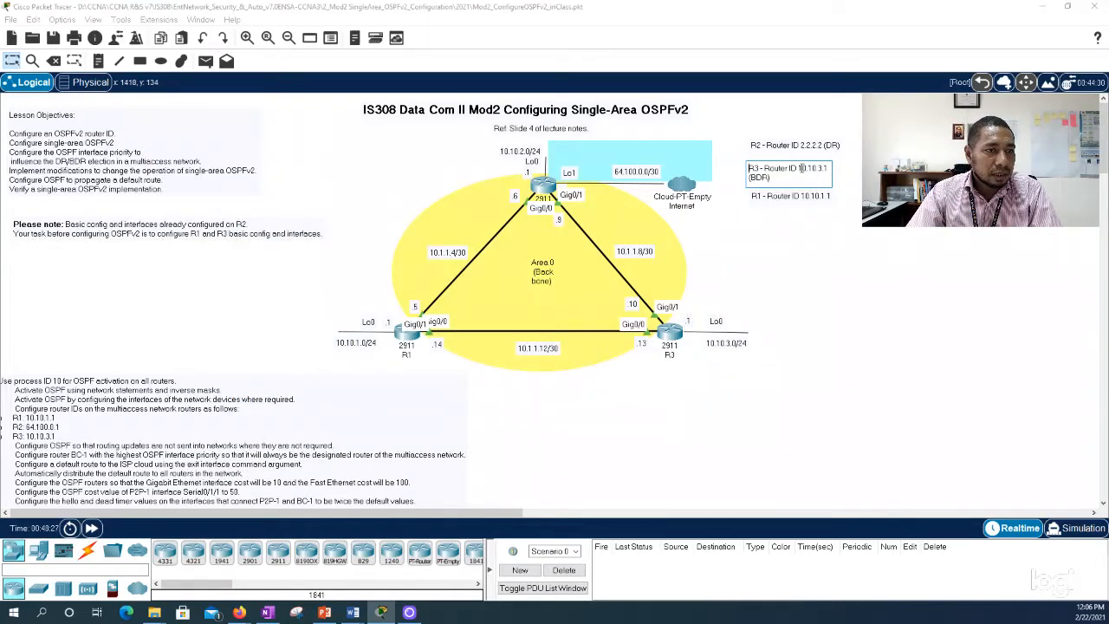
key(Delete)
key(Delete)
key(Delete)
key(Delete)
key(Delete)
key(Delete)
key(Delete)
key(Delete)
key(Delete)
key(Delete)
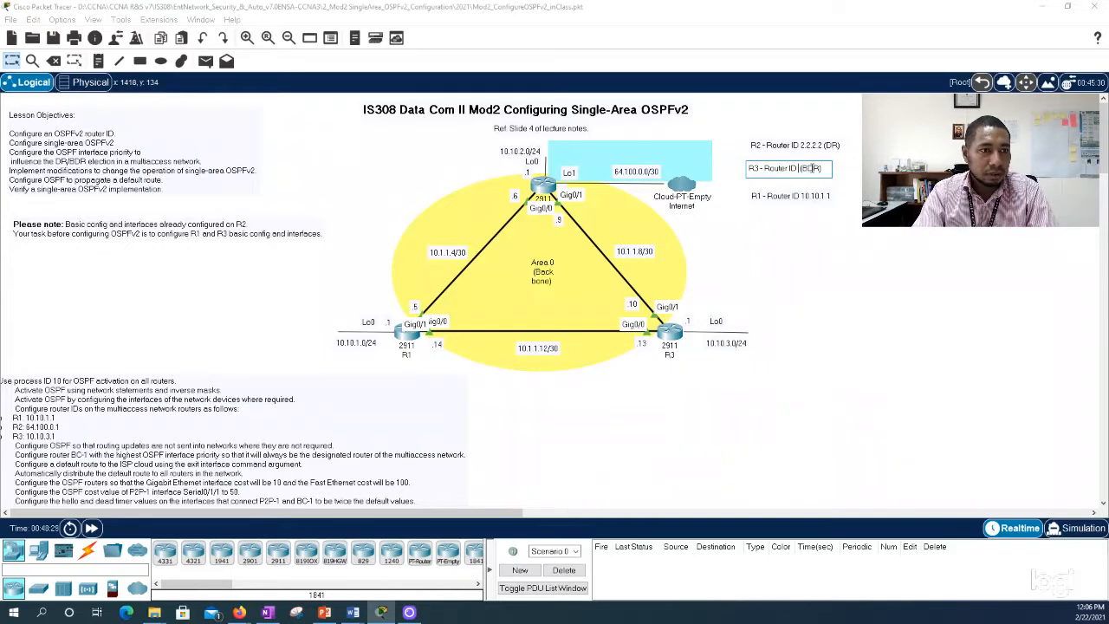
text(3.3.3.3)
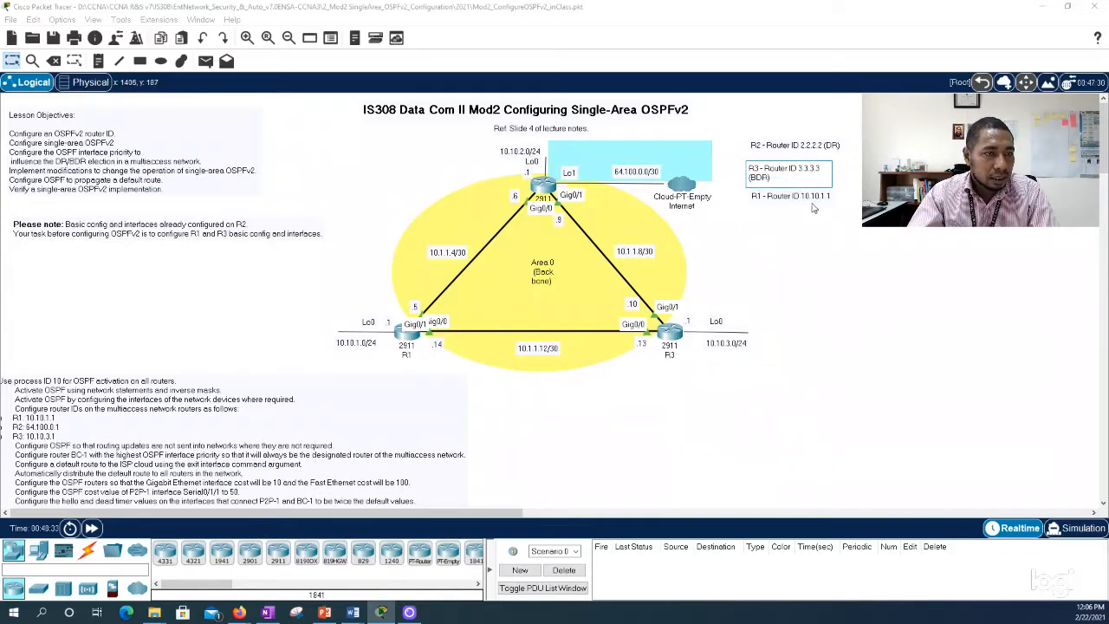
Step: Change the router ID in R1's topology note to 1.1.1.1
click(803, 199)
drag(799, 195, 845, 201)
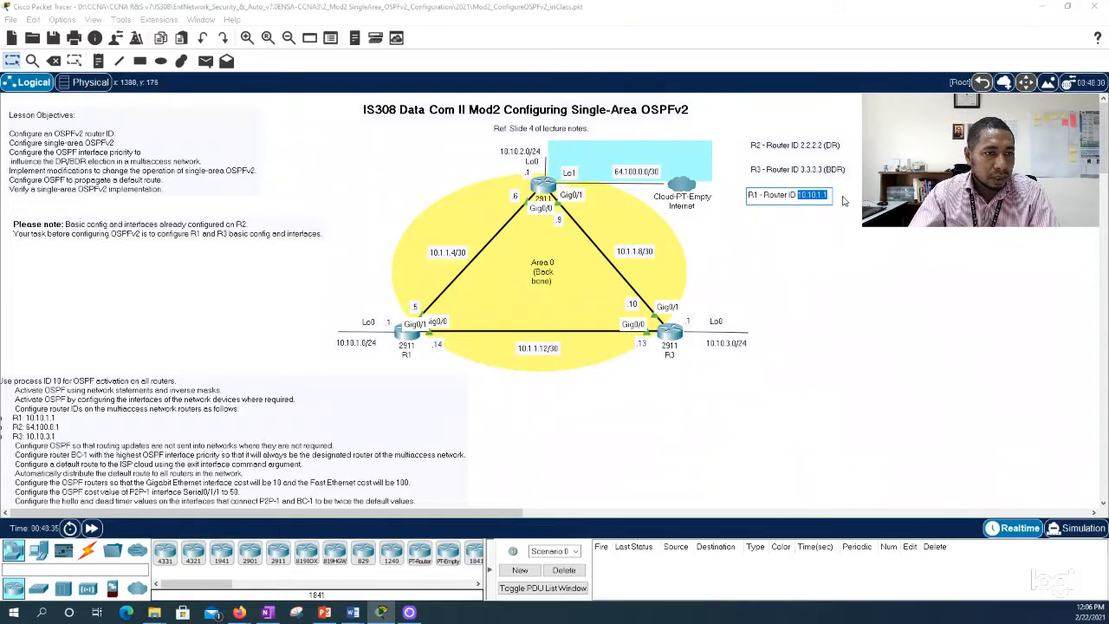
text(1.1)
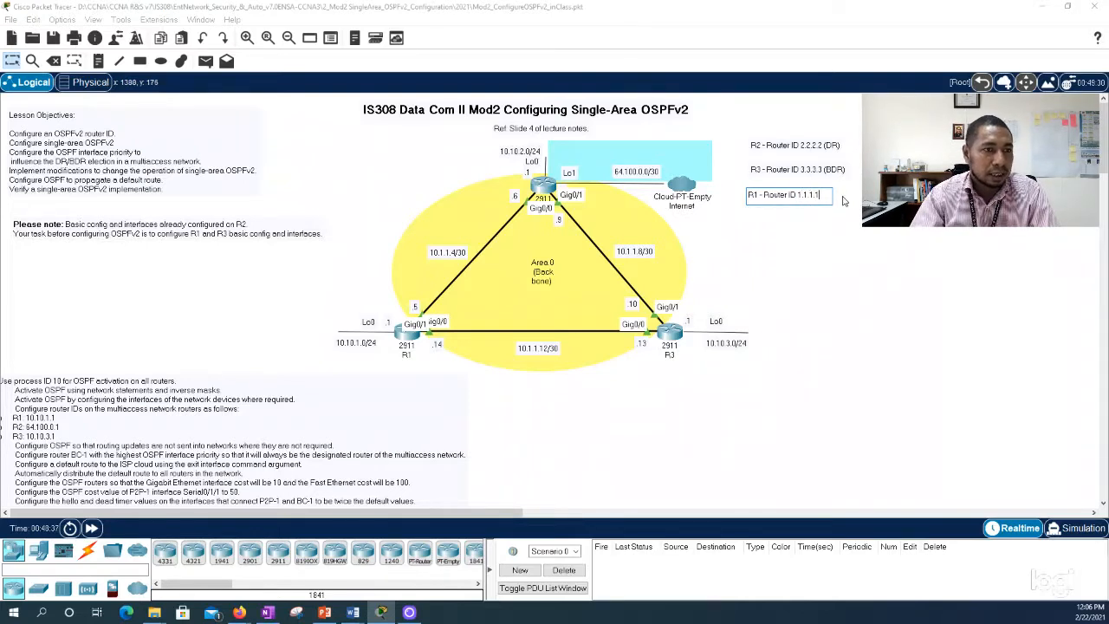
click(861, 240)
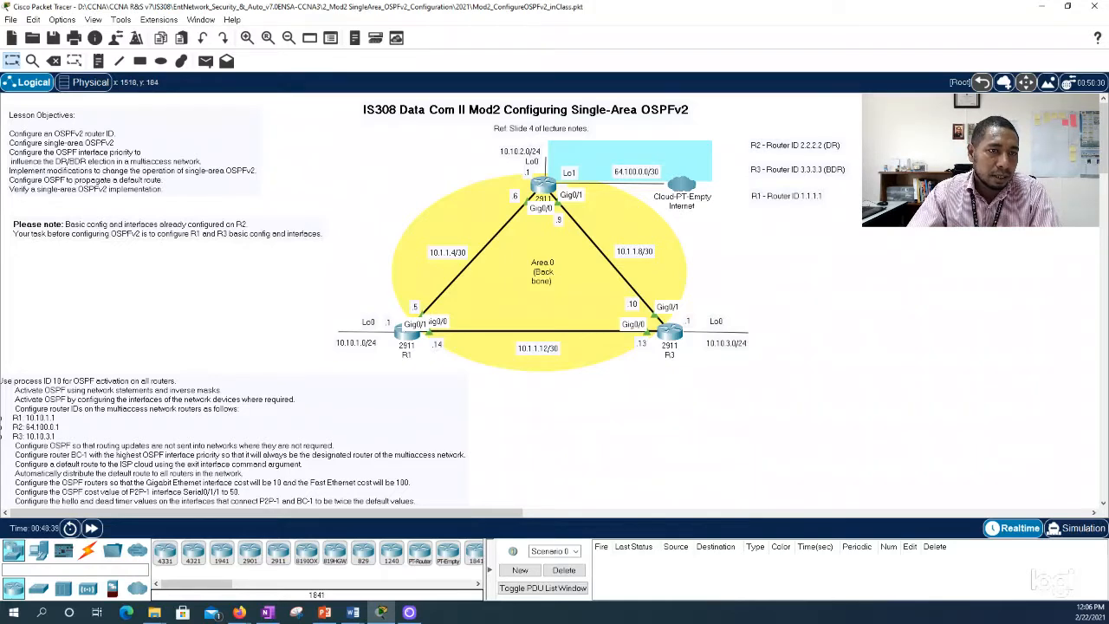
Step: Break off the paged output in R1's command line and set router-id 1.1.1.1 under router ospf 10
click(406, 343)
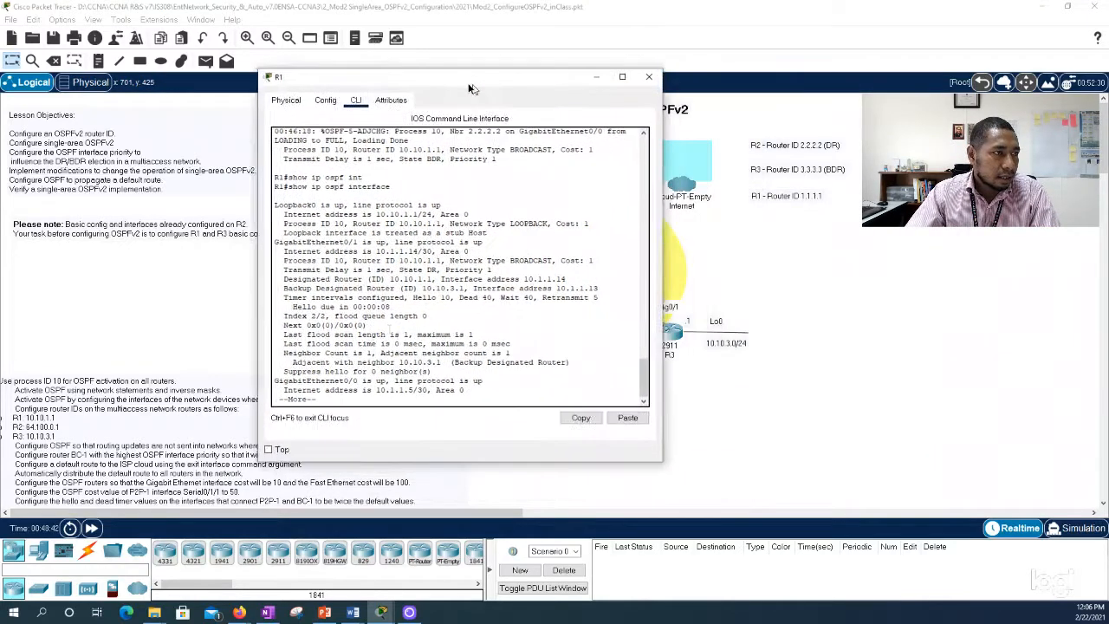
text(q)
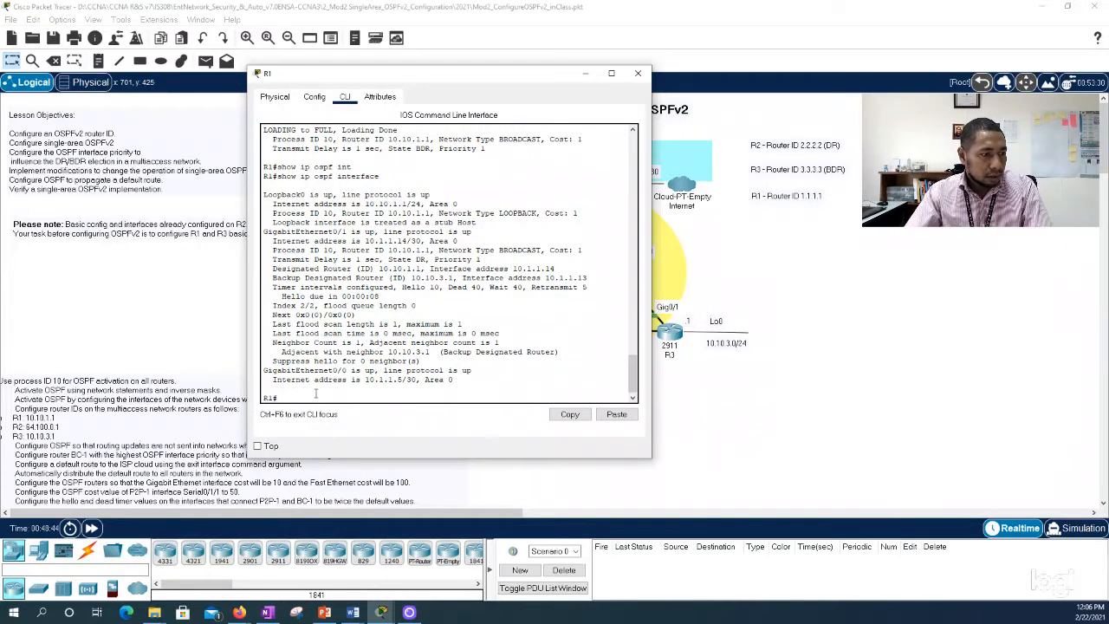
text(conf t)
key(Return)
text(rout)
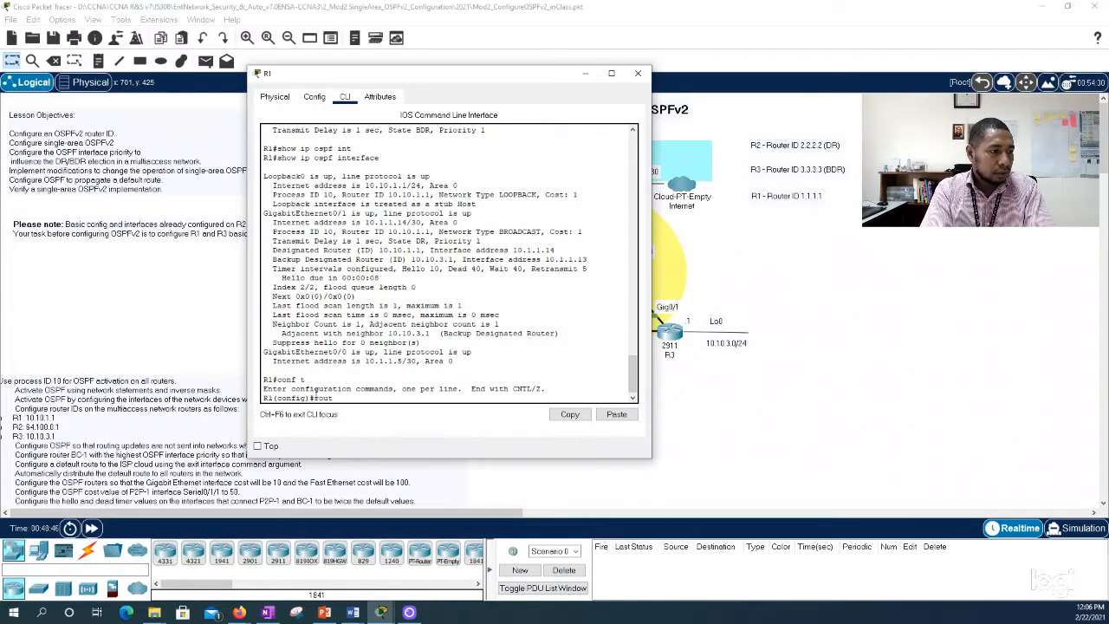
text(er ospf 10)
key(Return)
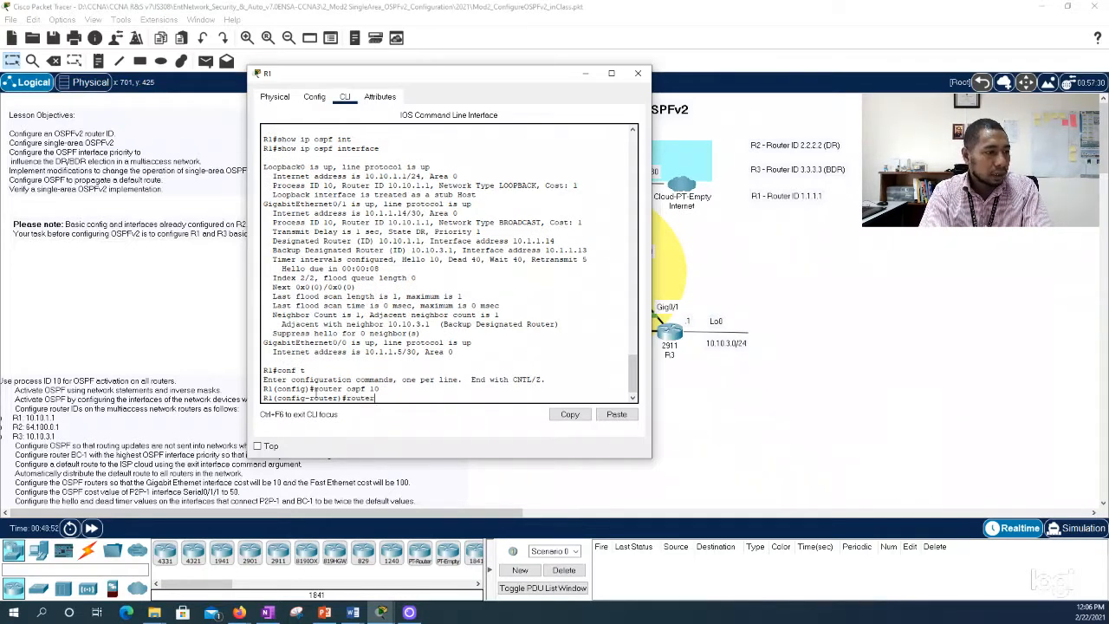
text(router)
key(Tab)
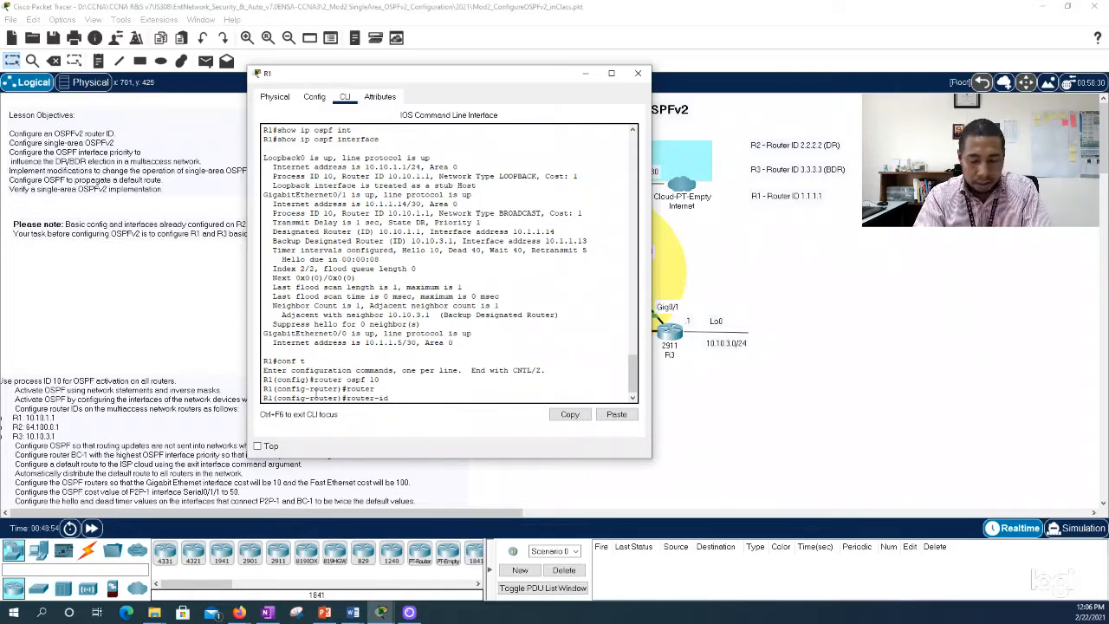
text(1.1.1.1)
key(Return)
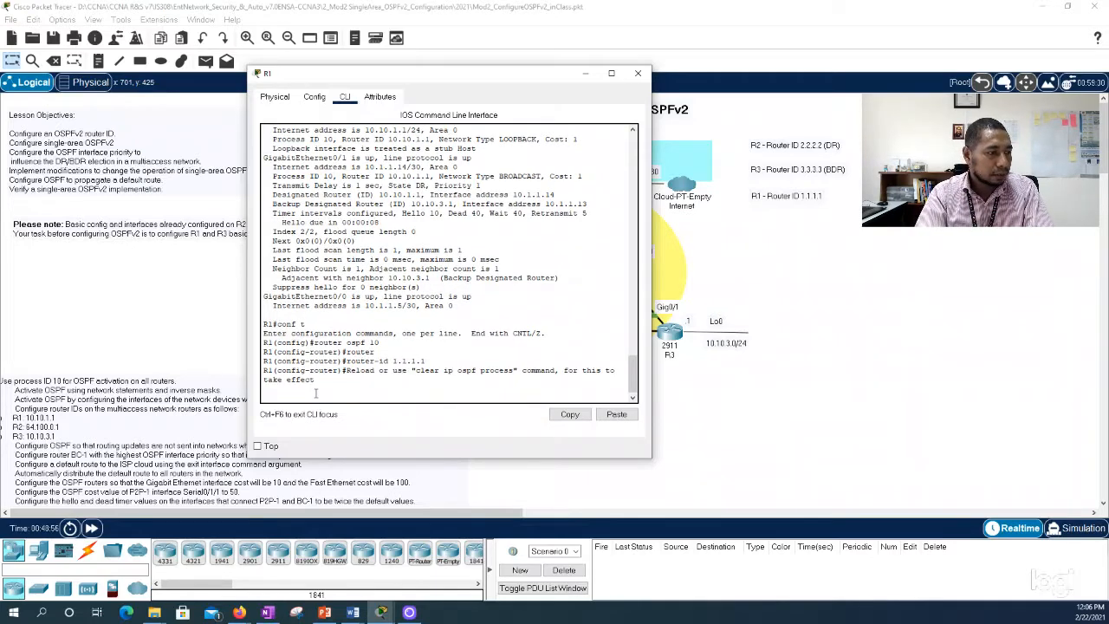
Step: Leave R1's configuration mode and run clear ip ospf process, answering yes to reset all OSPF processes
text(end)
key(Return)
text(clear ip ospf)
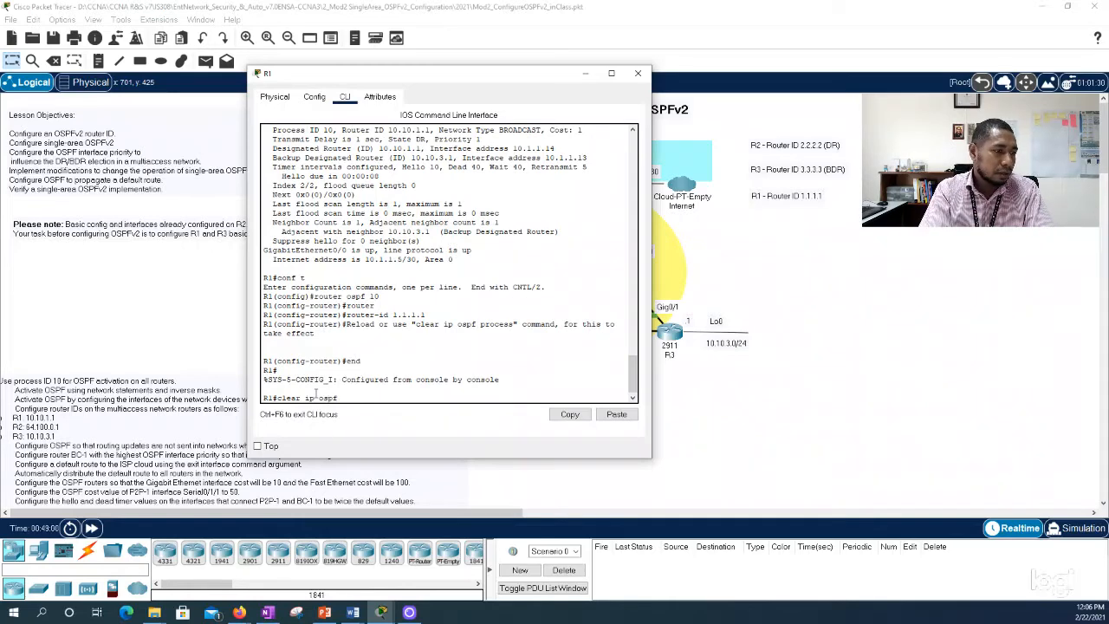
text( proce)
key(Tab)
key(Return)
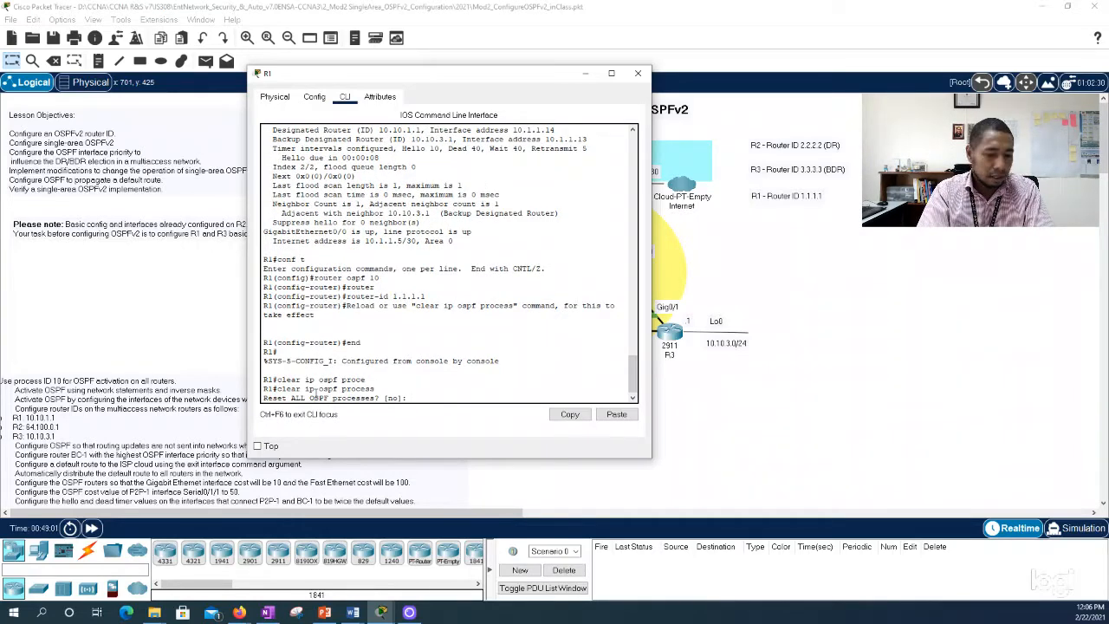
text(yes)
key(Return)
key(Return)
key(Return)
key(Return)
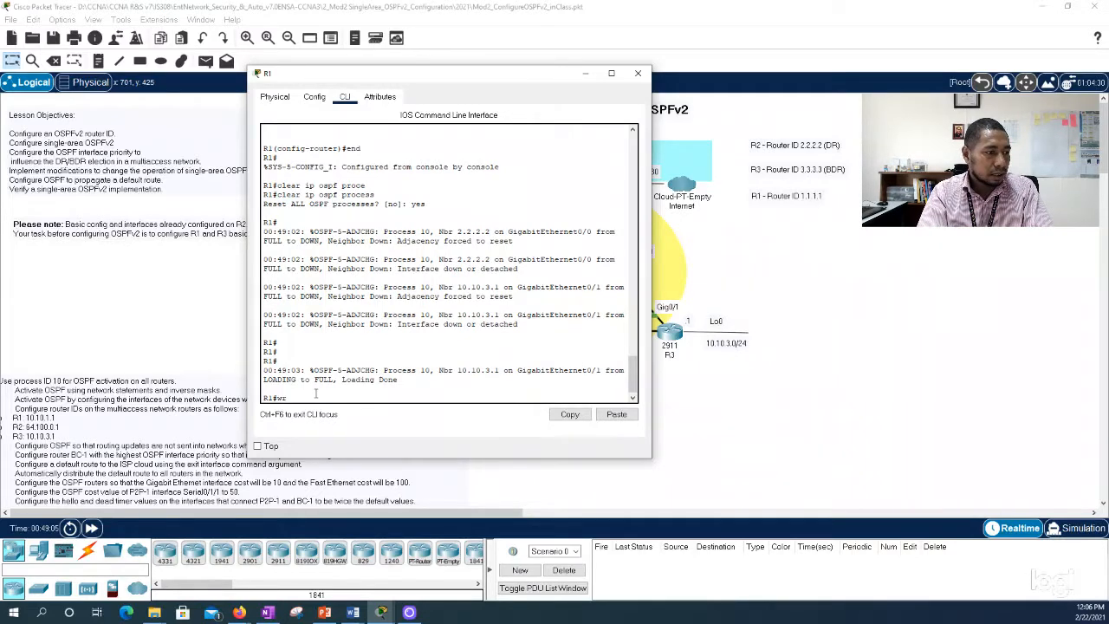
Step: Save R1's running configuration with wr and close its window
text(wr)
key(Return)
key(Return)
key(Return)
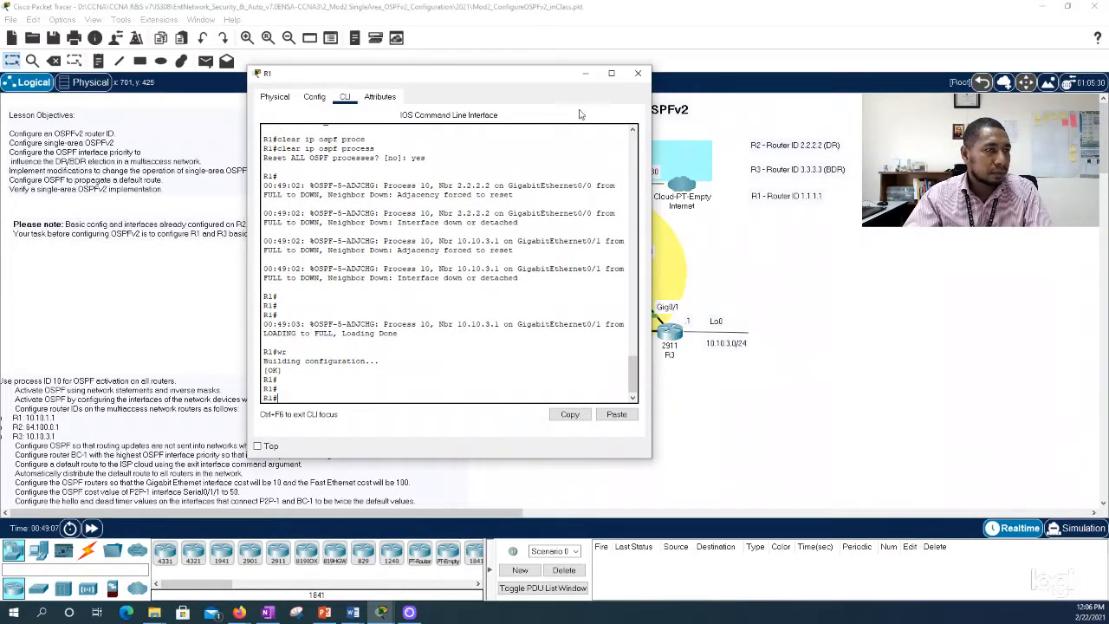
click(637, 72)
Step: Open R3's command line beside the topology notes, return to the prompt and set router-id 3.3.3.3 under router ospf 10
click(669, 331)
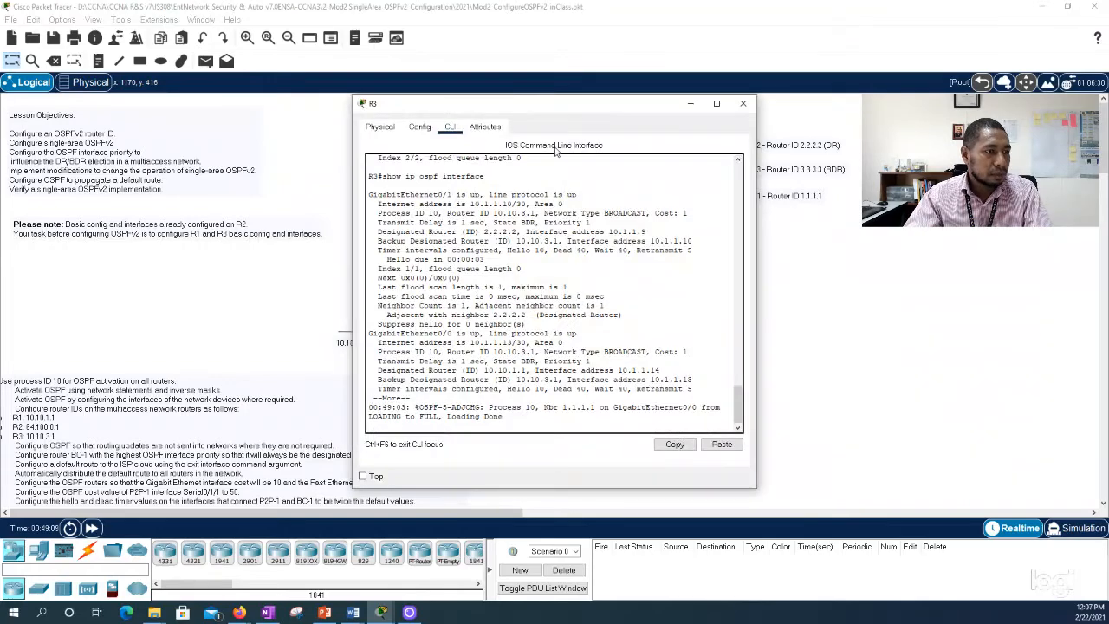
drag(578, 113, 348, 113)
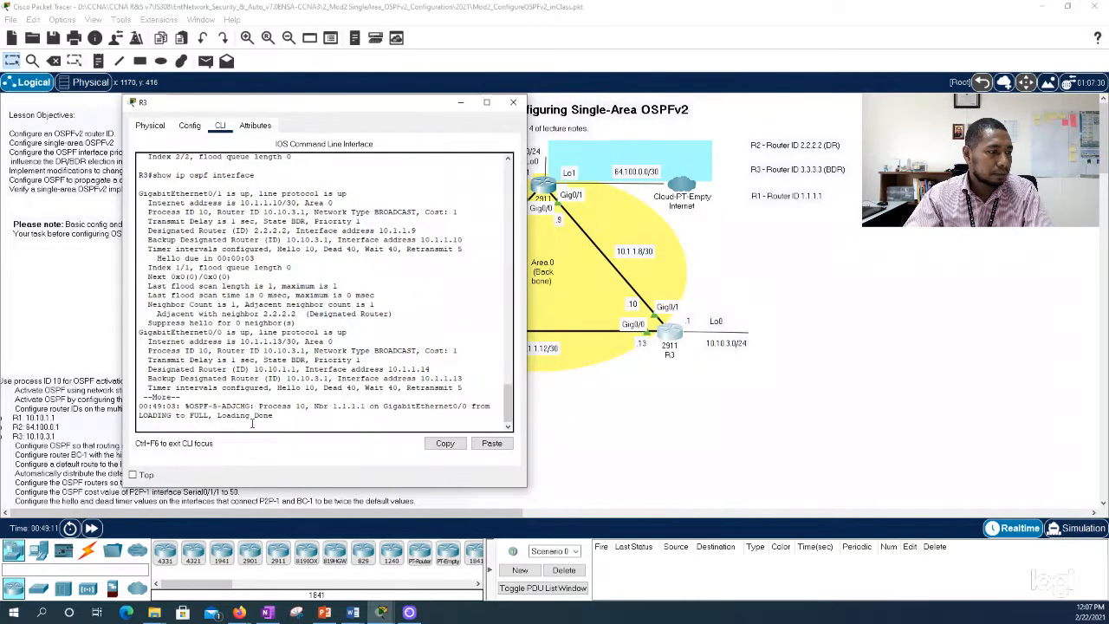
key(Return)
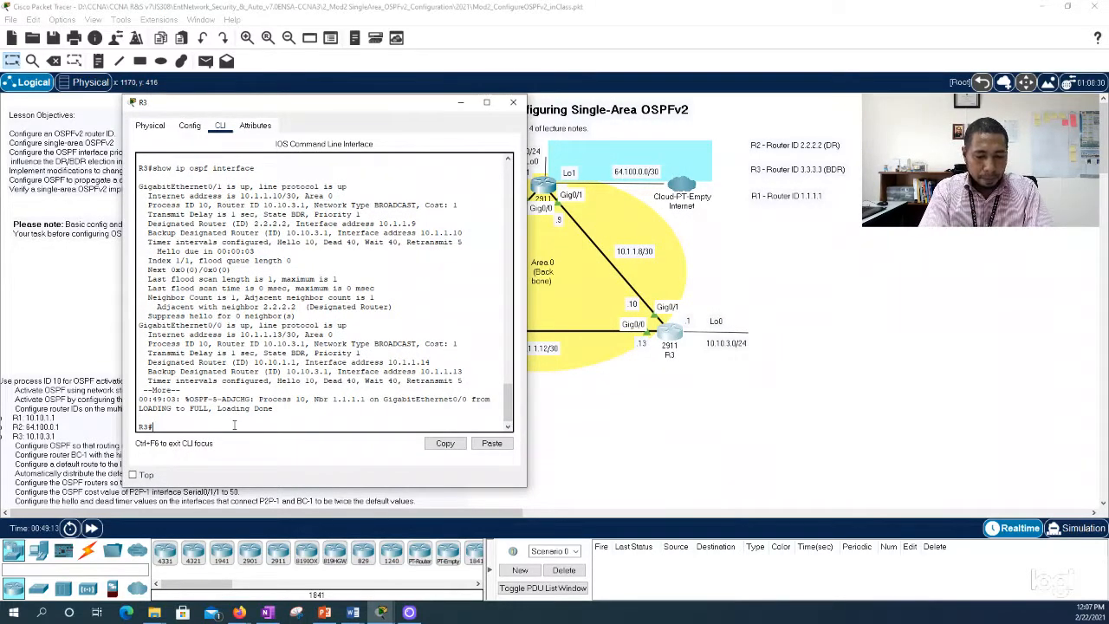
text(conf t)
key(Return)
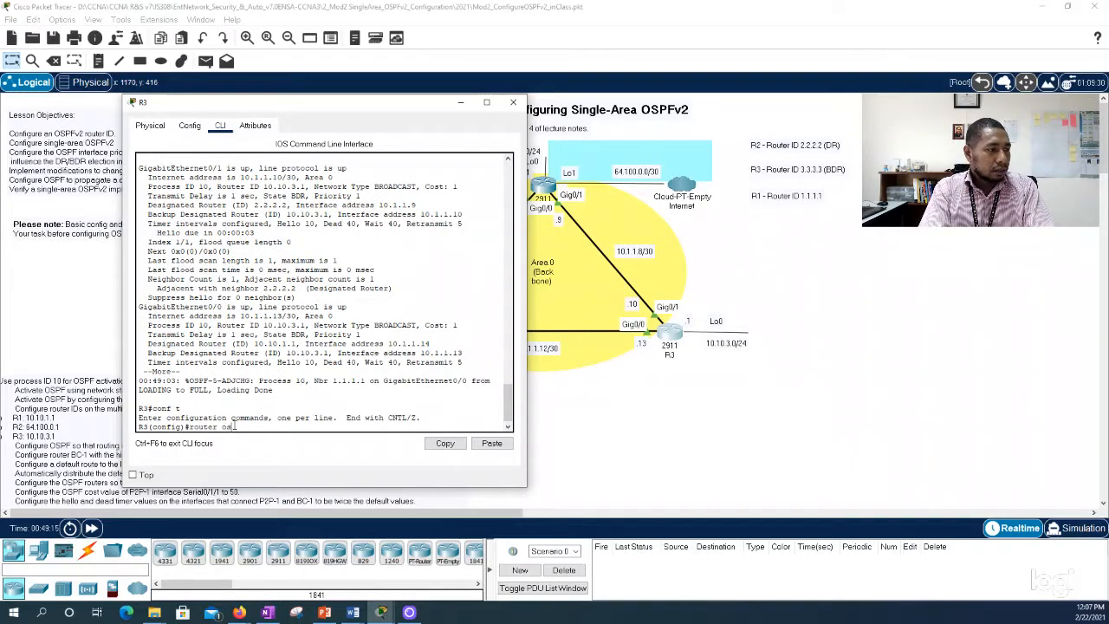
text(router ospf 10)
key(Return)
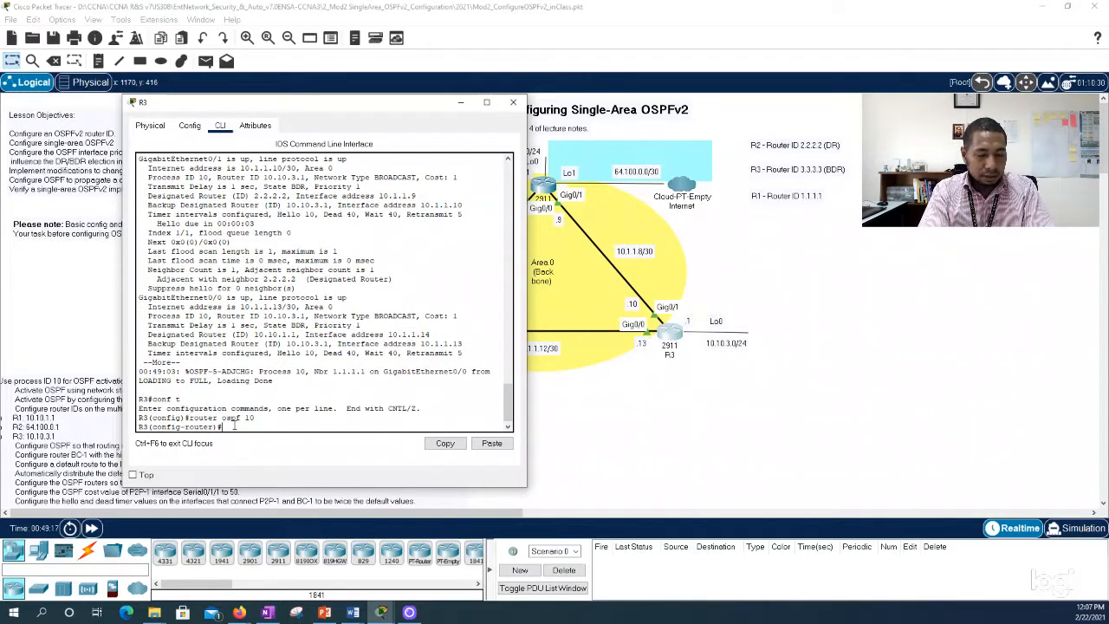
text(router)
key(Tab)
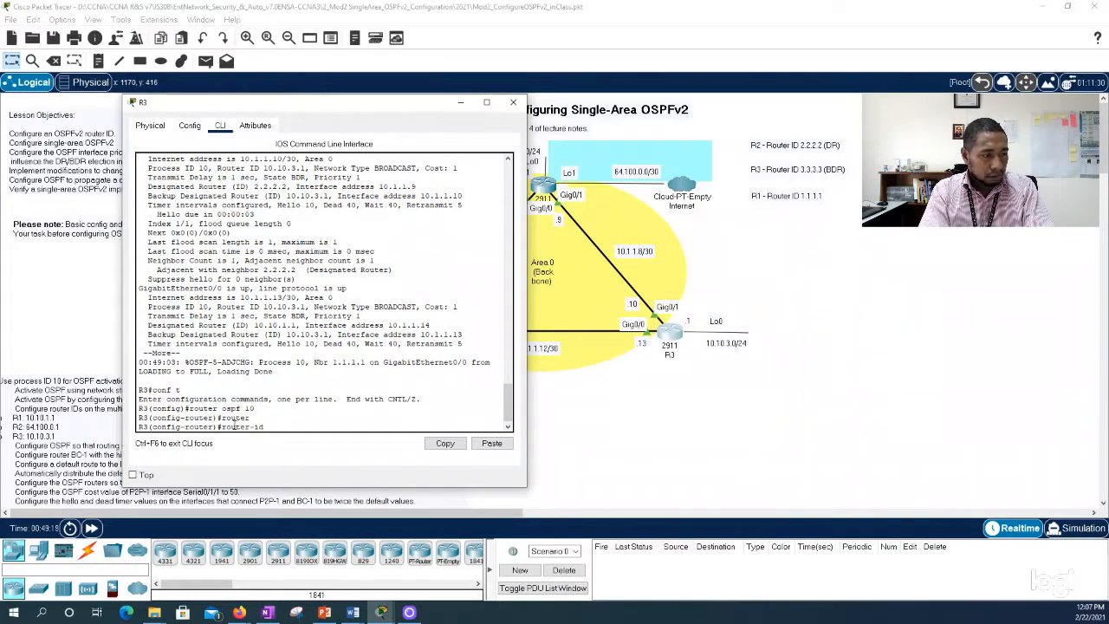
text(3.3.3.3)
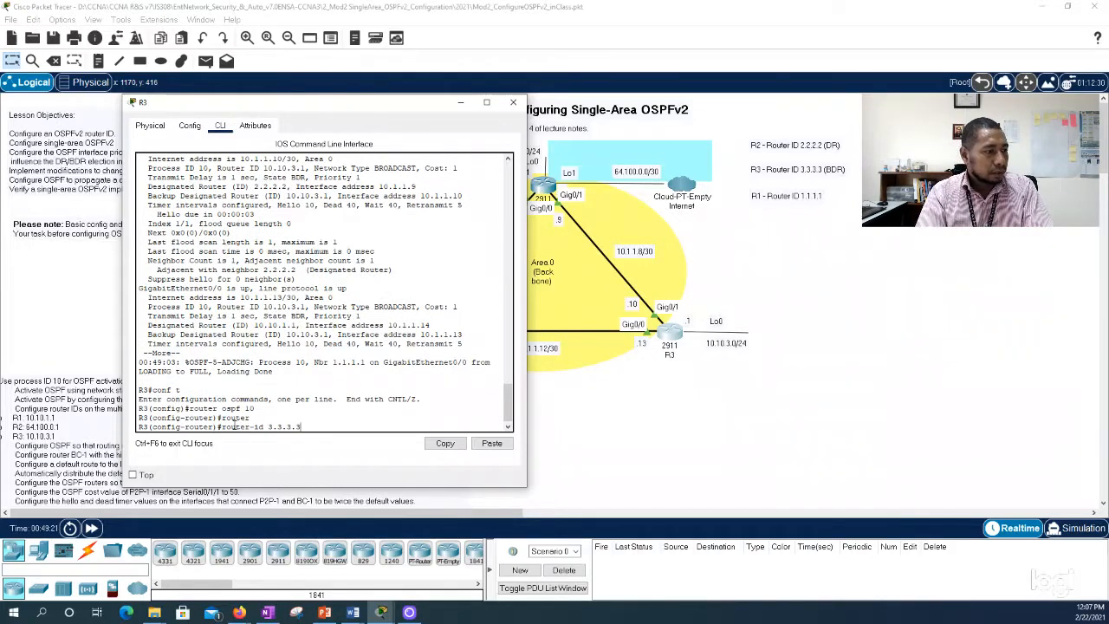
key(Return)
Step: Leave R3's configuration mode and run clear ip ospf process, answering yes to reset all OSPF processes
text(end)
key(Return)
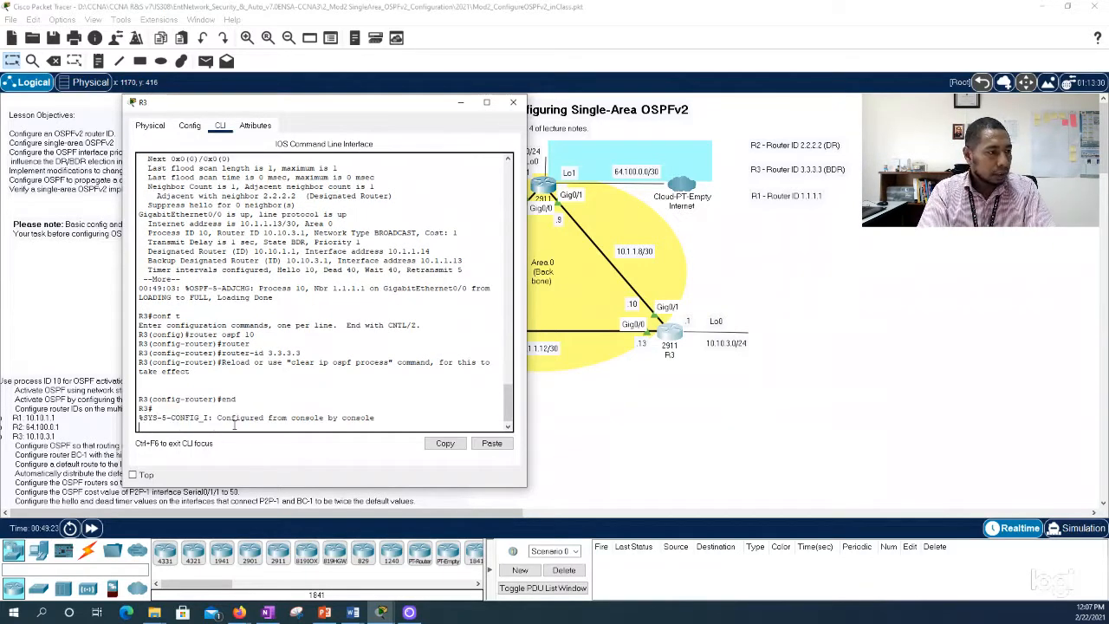
text(clear ip)
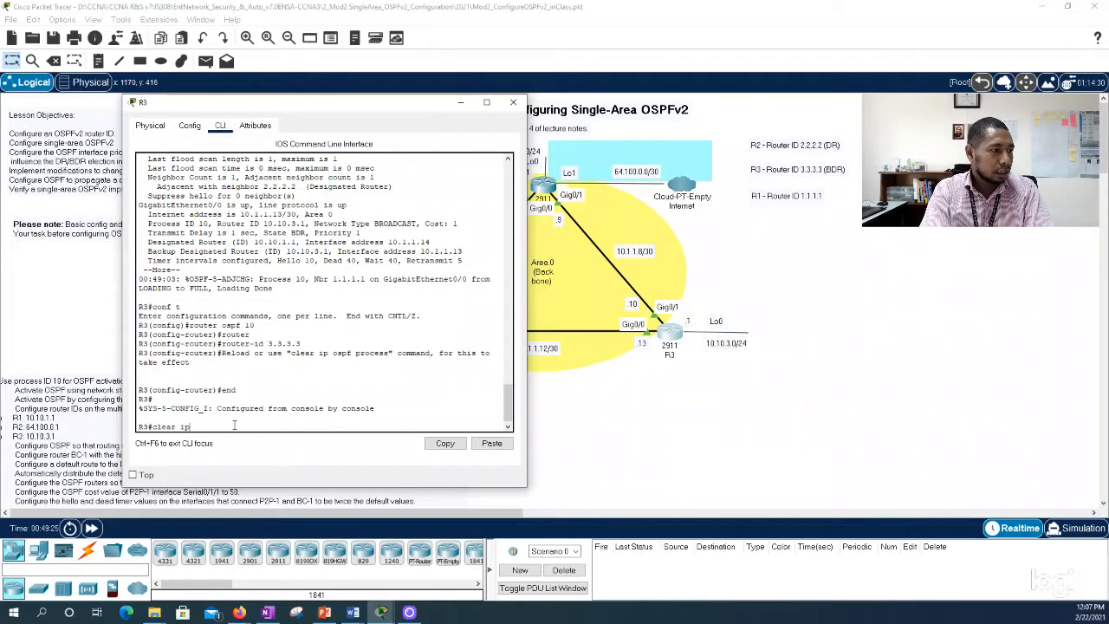
text( ospf proce)
key(Tab)
key(Return)
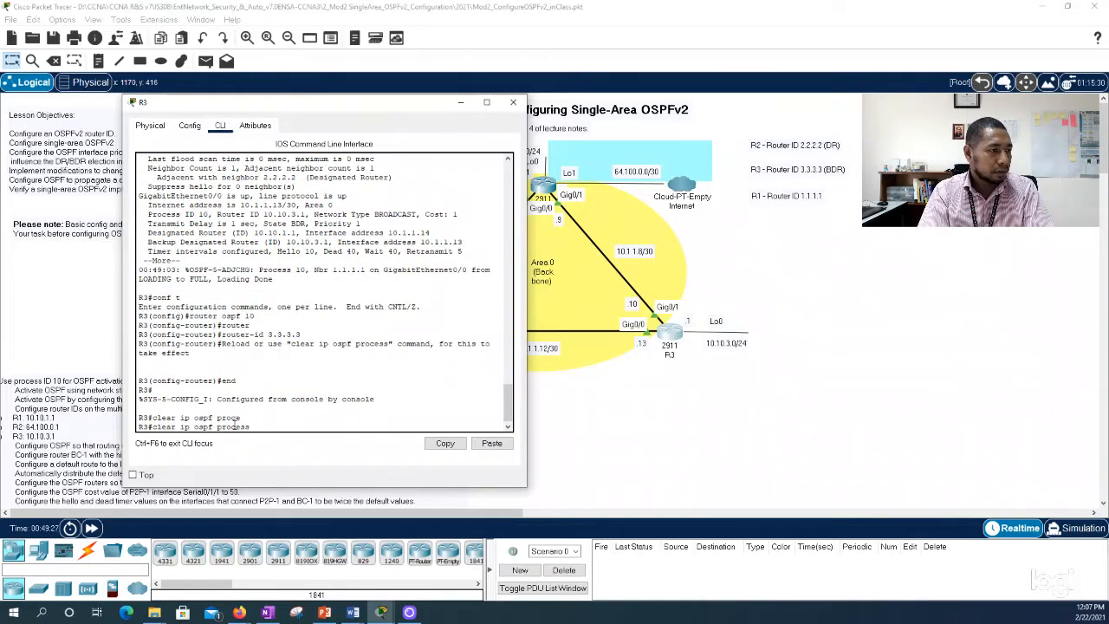
key(Return)
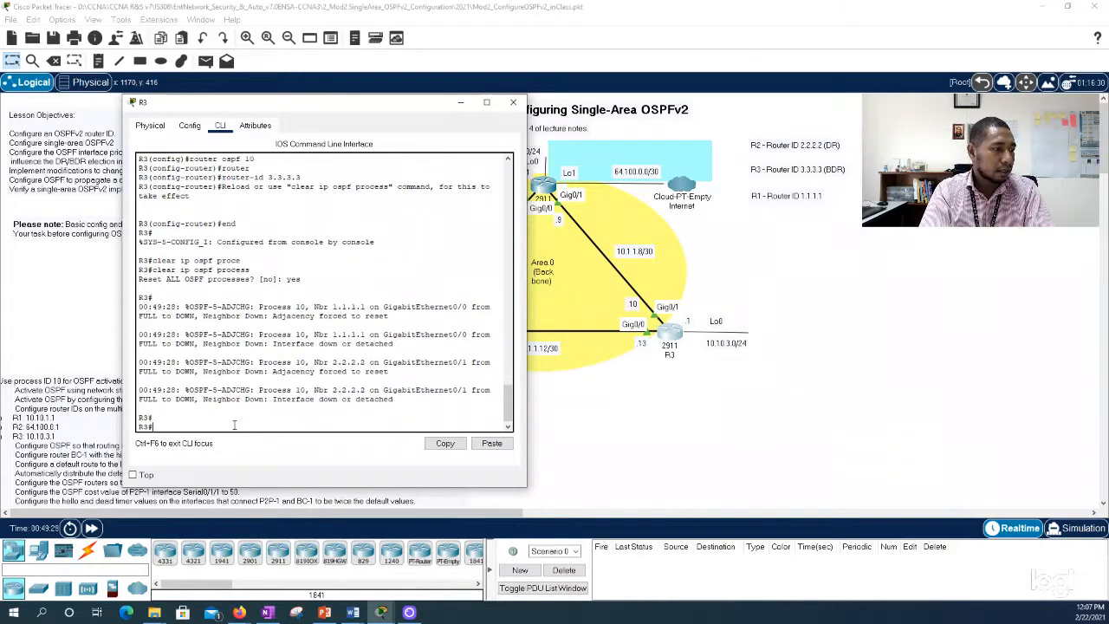
key(Return)
key(Return)
Step: Save R3's running configuration with wr
text(en)
key(Return)
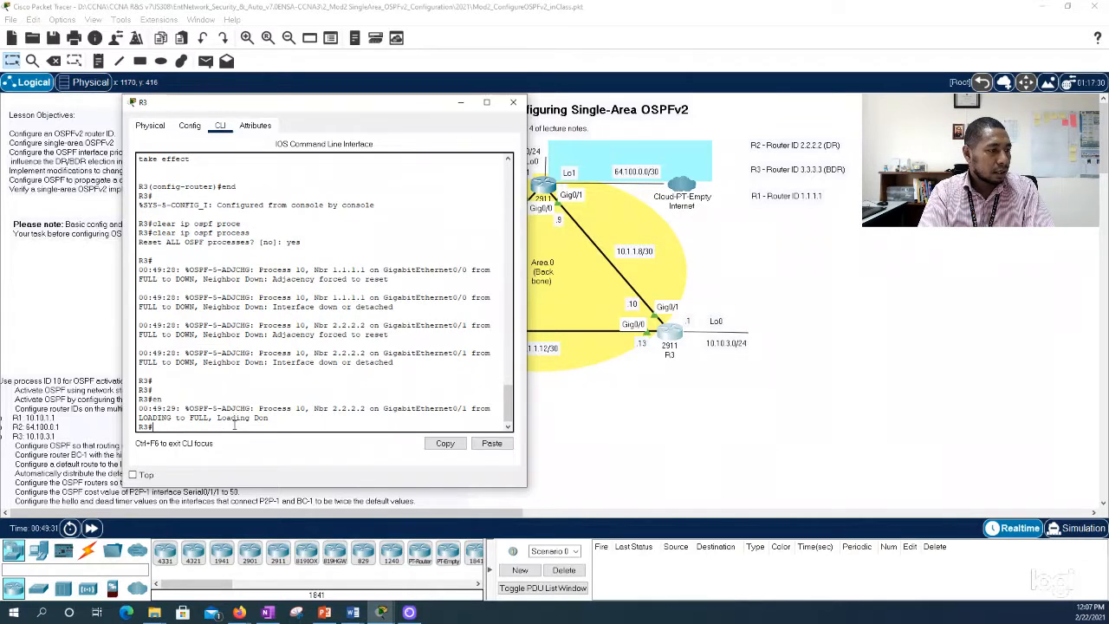
text(wr)
key(Return)
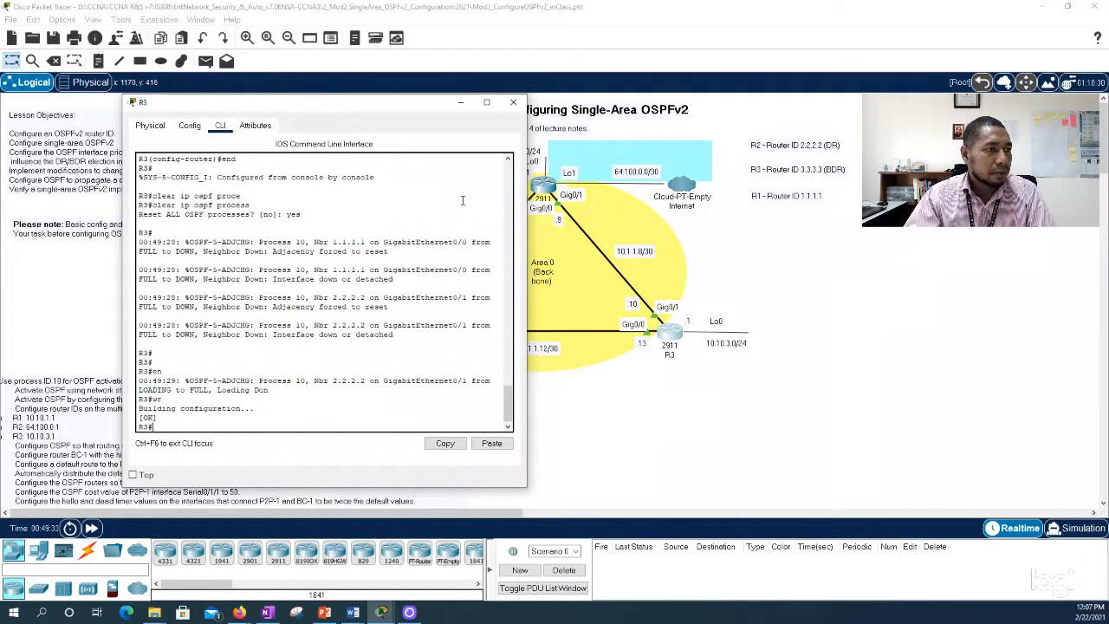
Step: Close R3's window and rearrange the router ID notes so the R2 and R3 lines sit below the R1 line
click(513, 102)
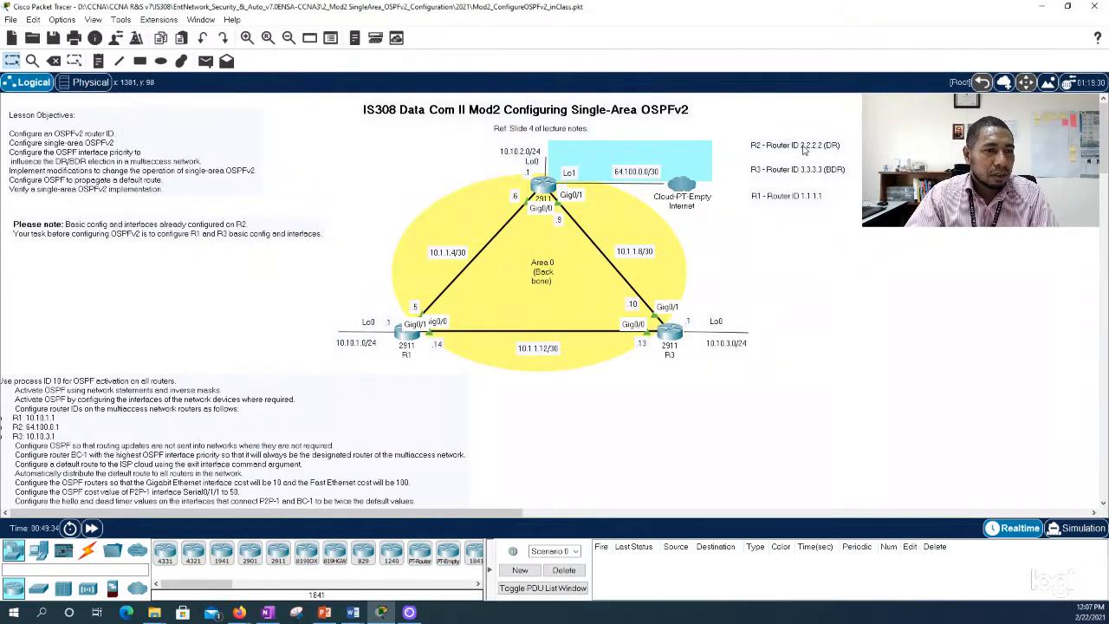
drag(794, 149, 795, 215)
click(782, 171)
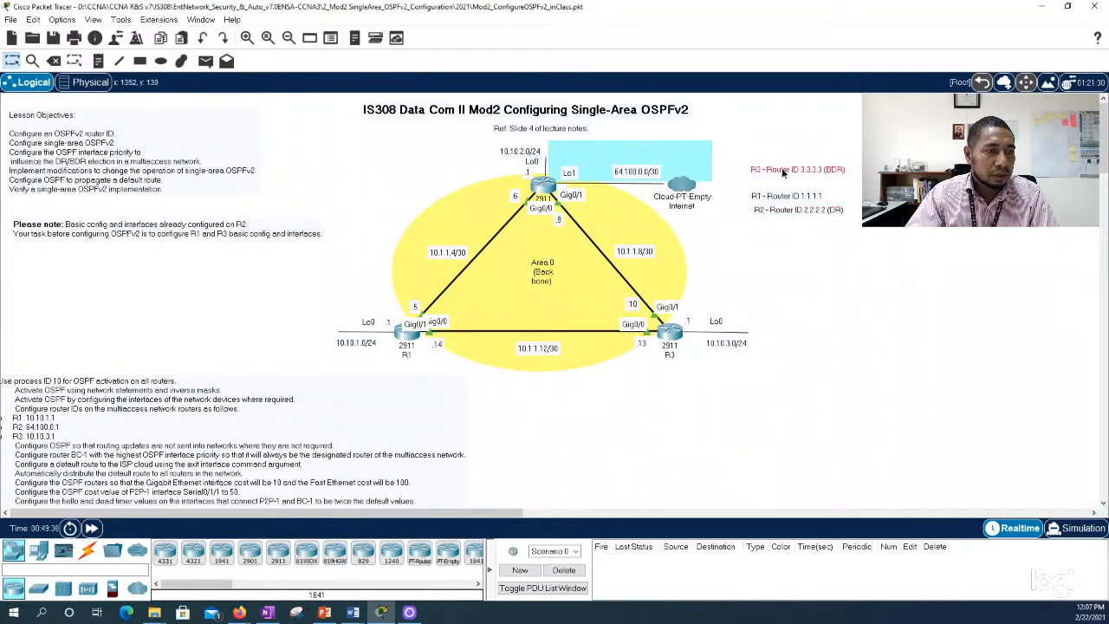
drag(784, 172, 783, 227)
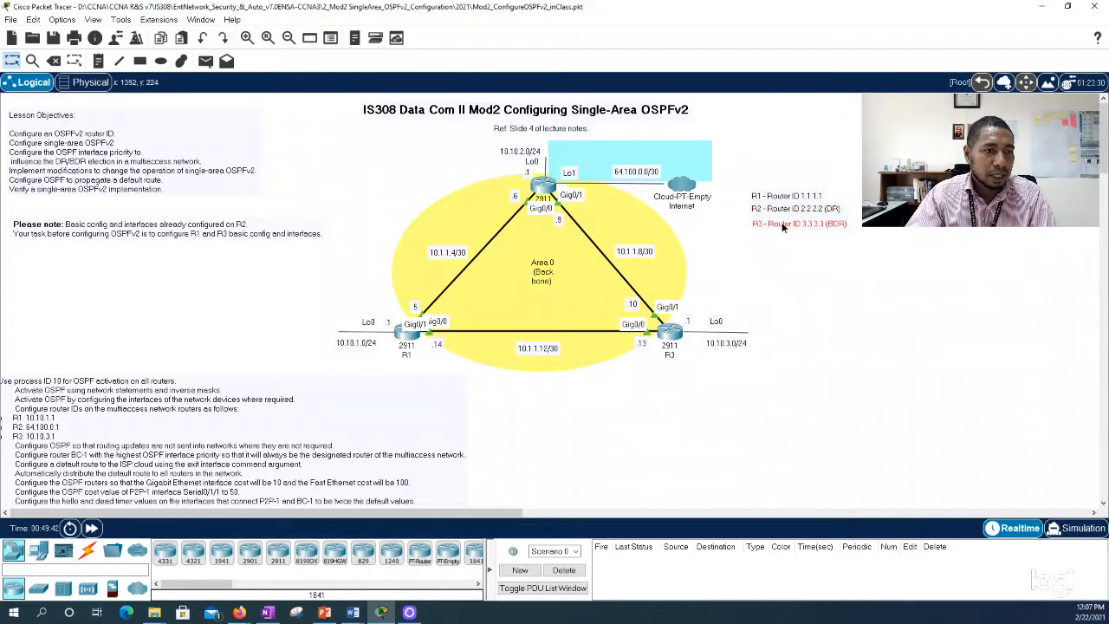
click(841, 237)
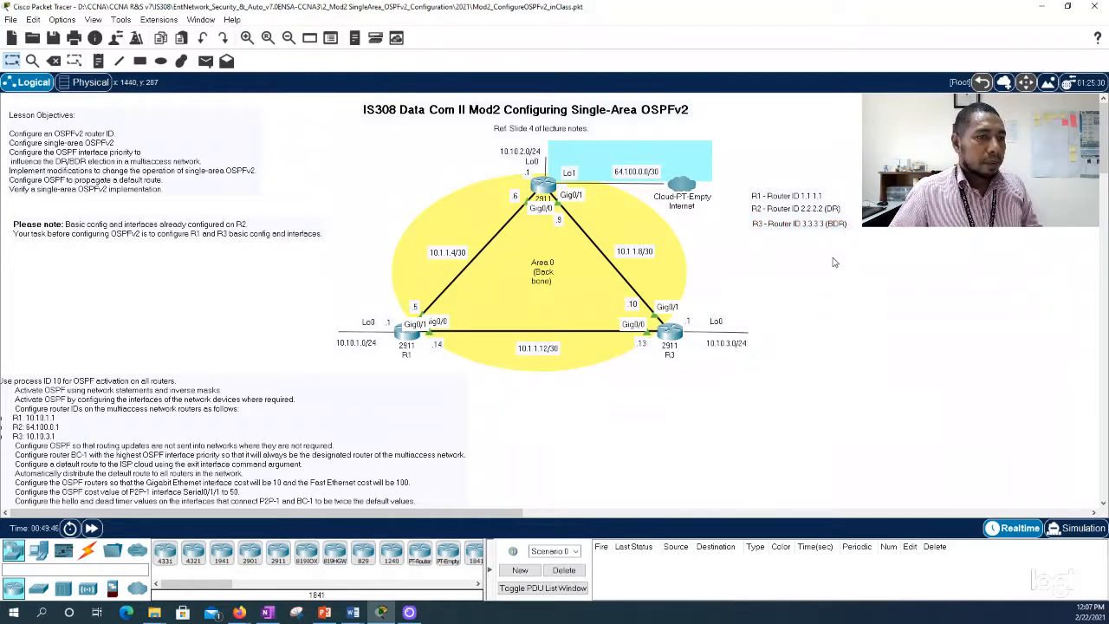
click(817, 197)
click(832, 240)
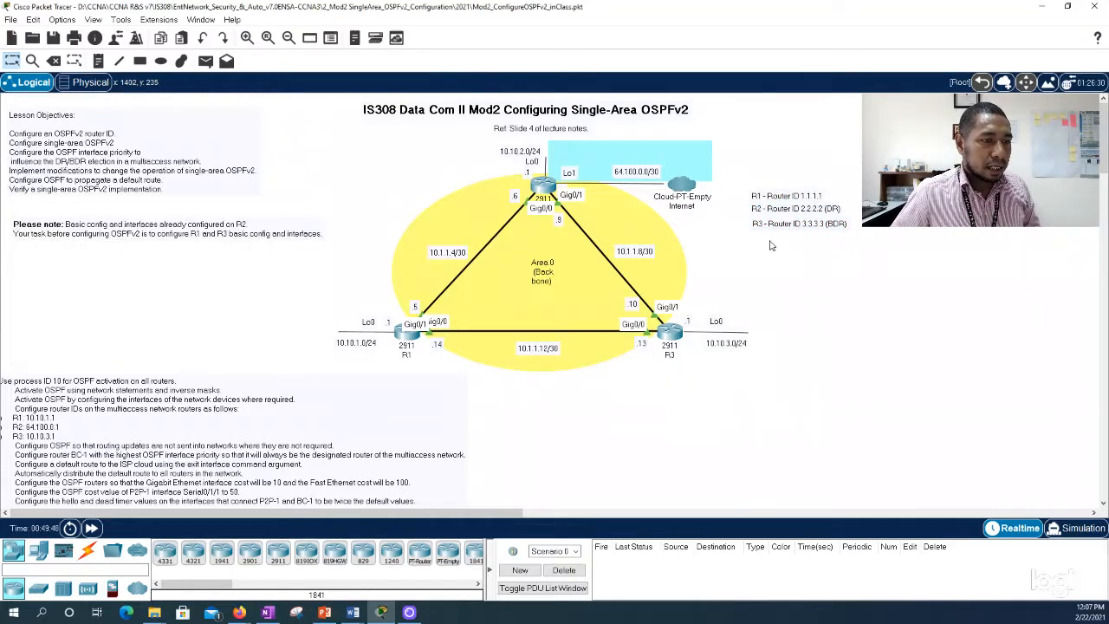
Step: Run show ip ospf neighbor on R3 and examine the 1.1.1.1 and 2.2.2.2 rows in a widened window
click(670, 333)
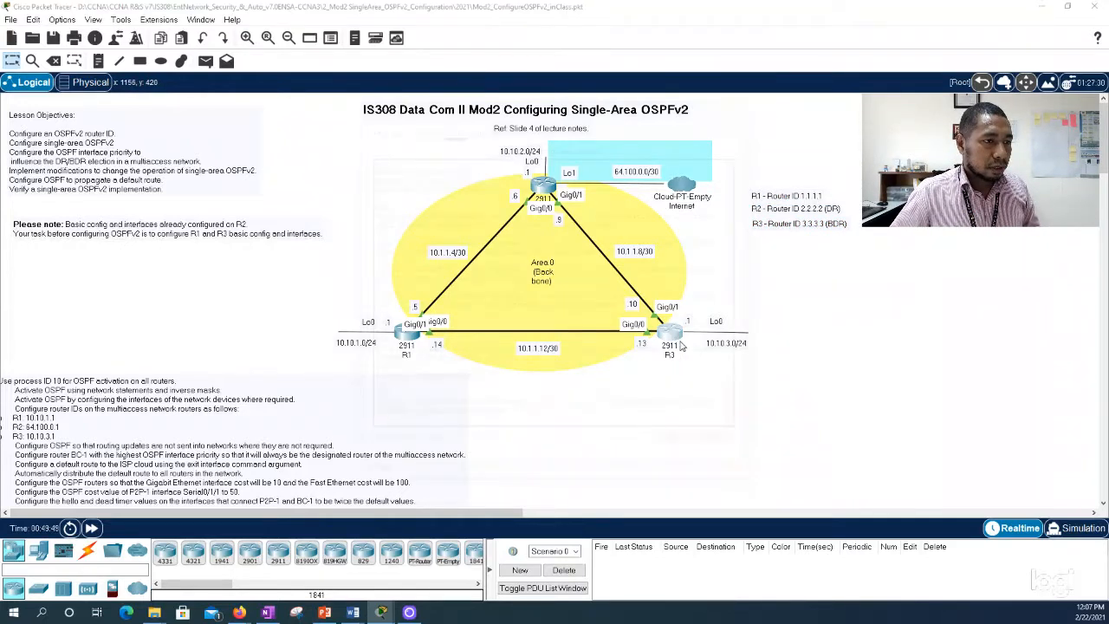
key(Return)
key(Return)
key(Return)
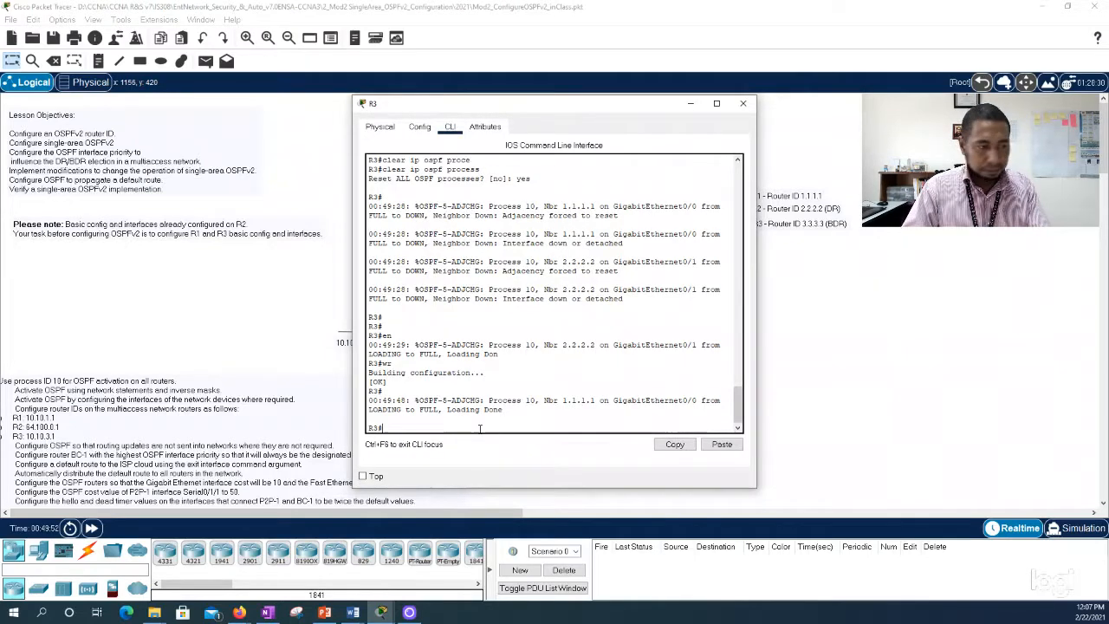
text(show ip os)
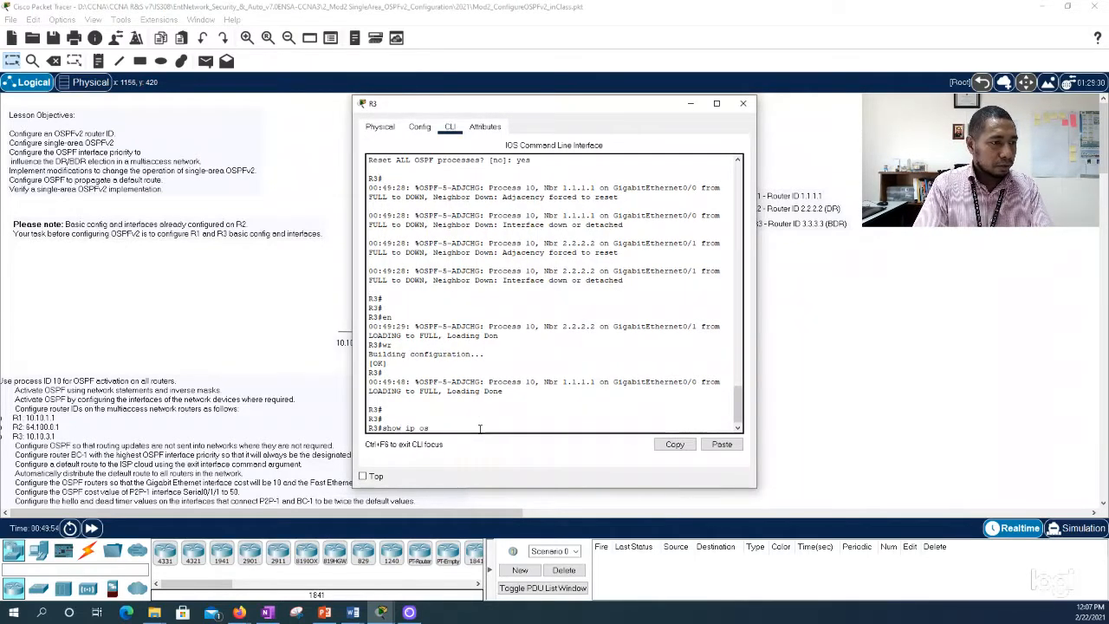
text(pf nei)
key(Tab)
key(Return)
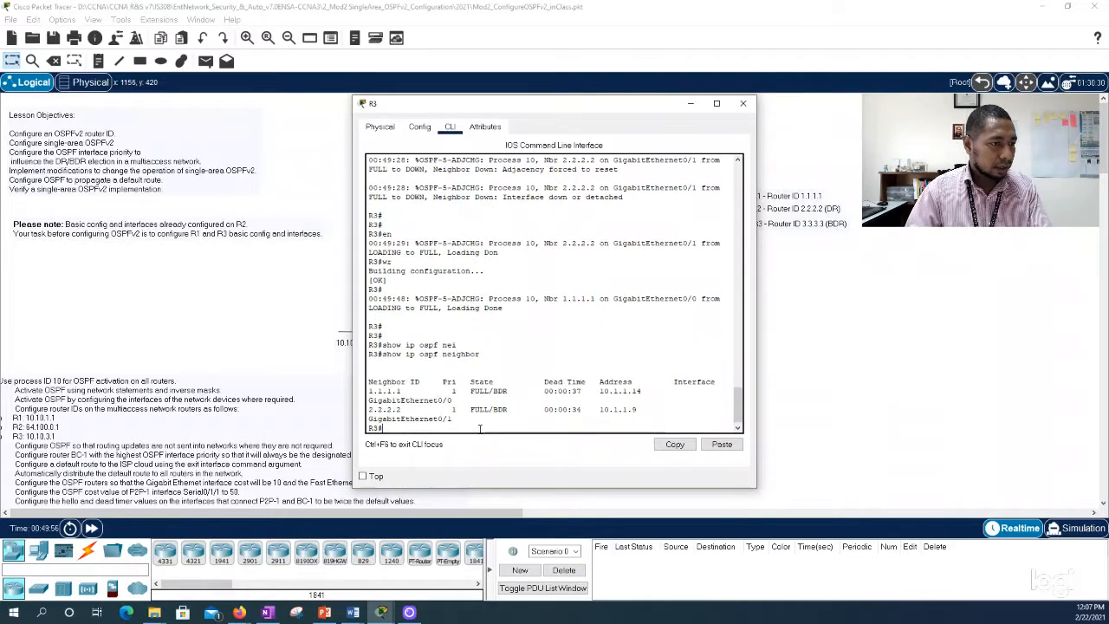
drag(353, 343, 142, 308)
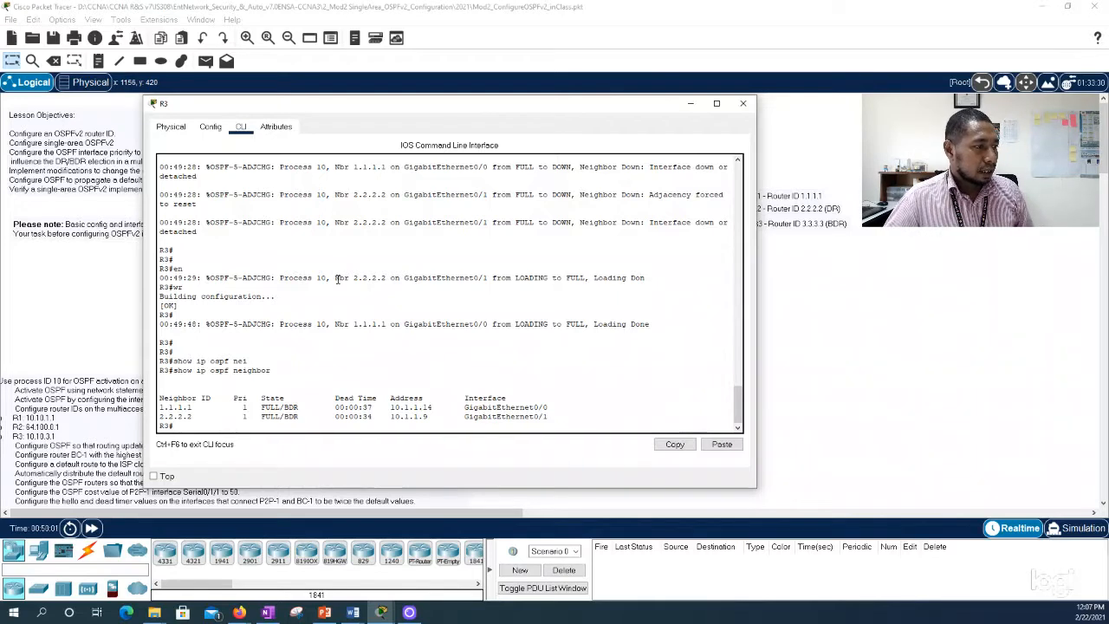
drag(161, 409, 549, 407)
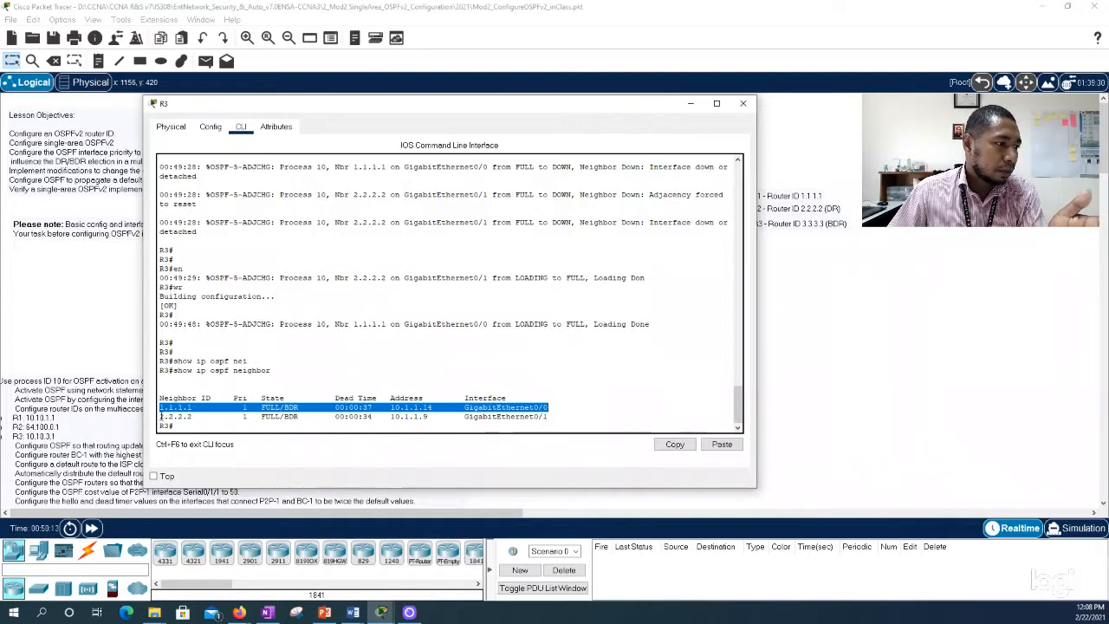
drag(160, 418, 572, 415)
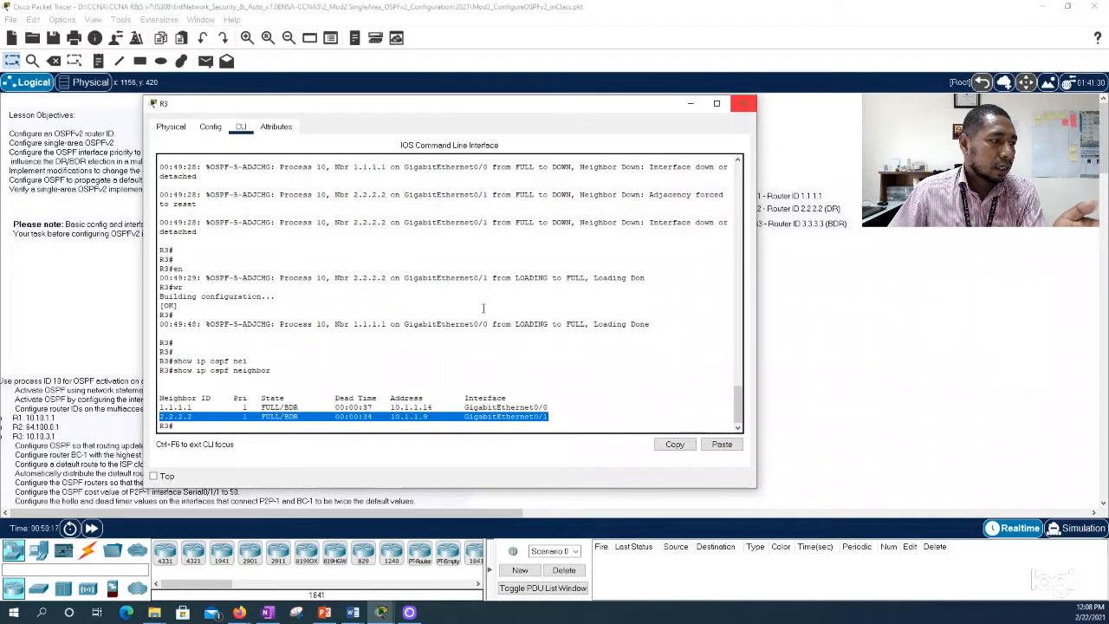
Step: Run show ip ospf interface on R3, check the GigabitEthernet0/1 state and close R3's window
click(211, 426)
text(show ip ospf neighbor)
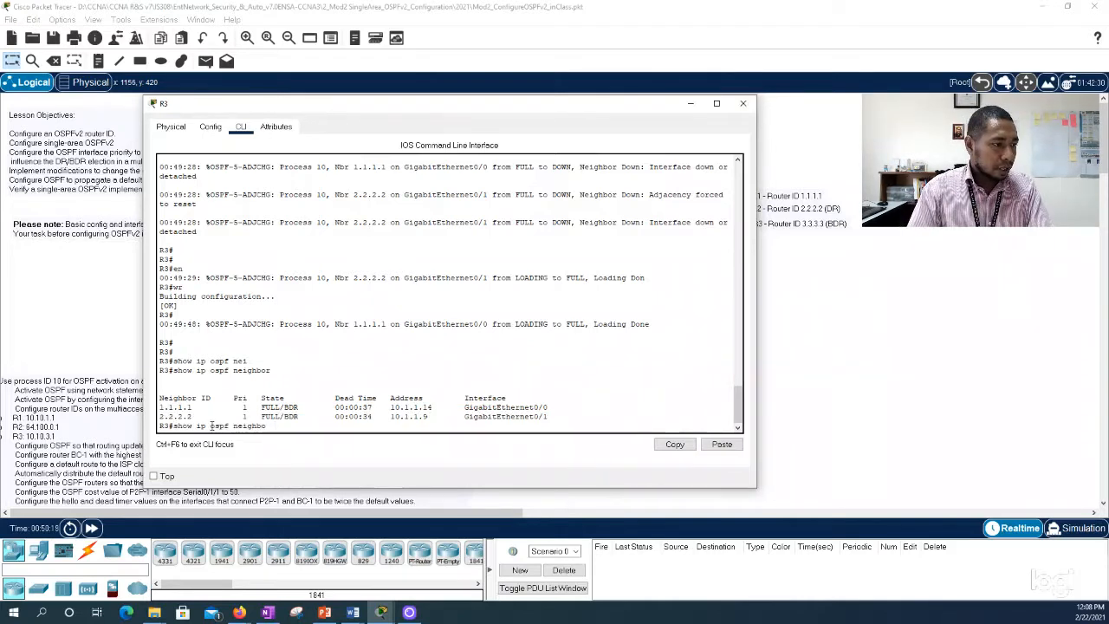
key(BackSpace)
key(BackSpace)
key(BackSpace)
key(BackSpace)
key(BackSpace)
key(BackSpace)
key(BackSpace)
key(BackSpace)
text(int)
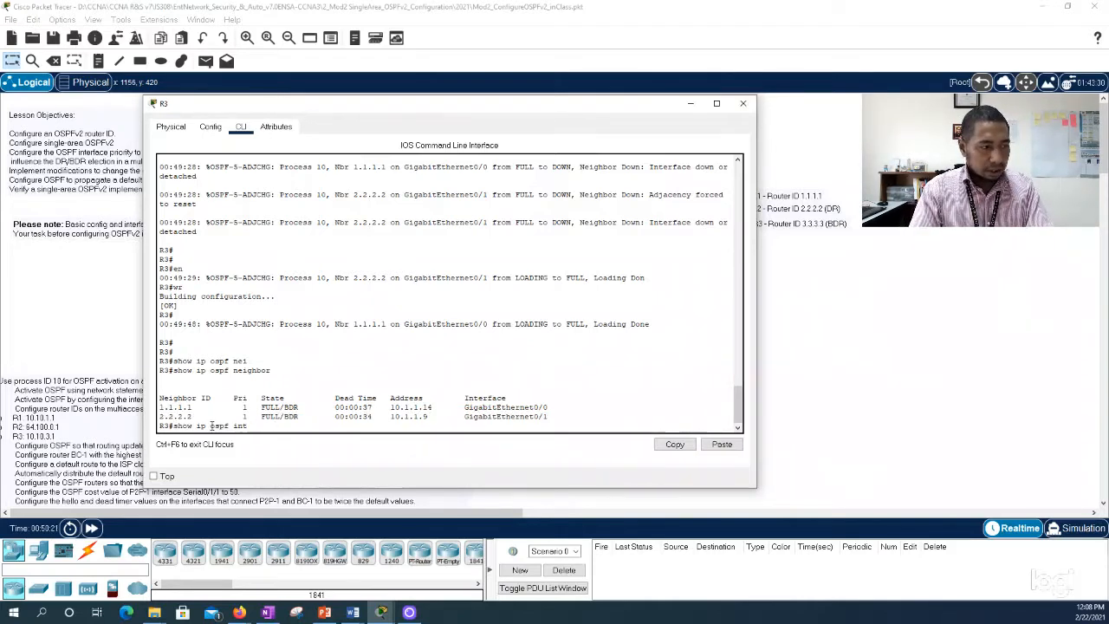
key(Tab)
key(Return)
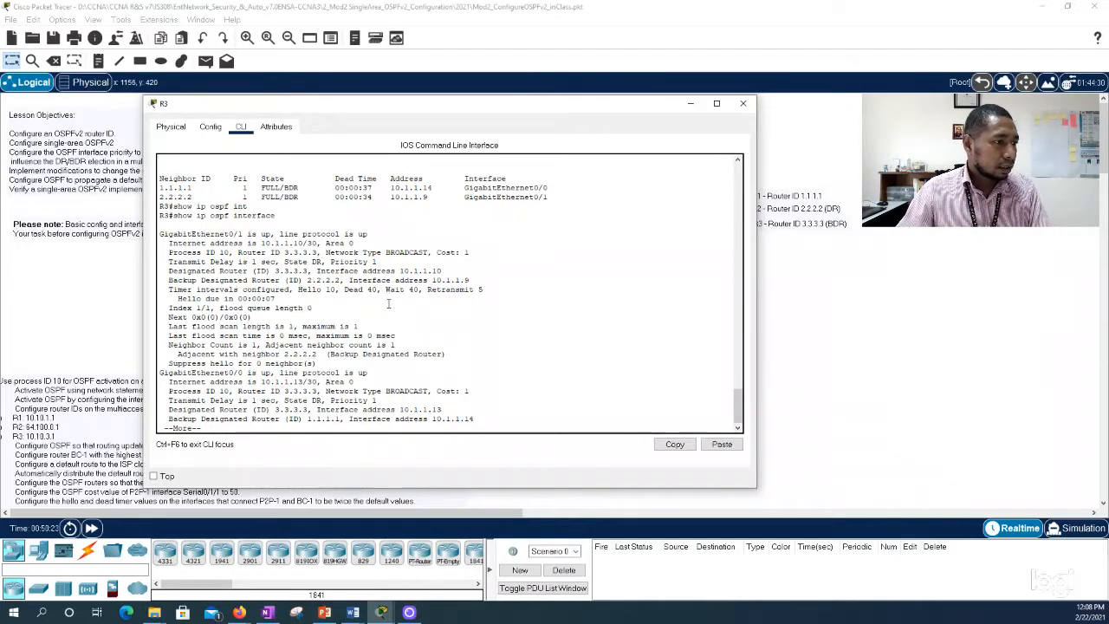
drag(286, 261, 322, 261)
click(743, 103)
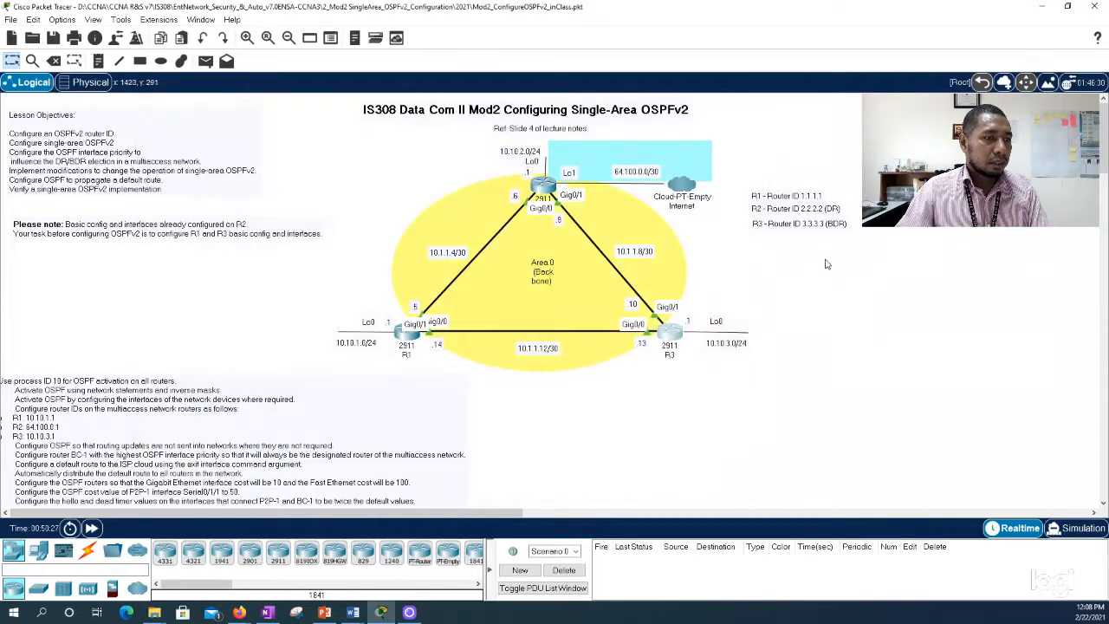
Step: Change the role in R3's router ID note to (DR) and in R2's note to (BDR)
double_click(833, 226)
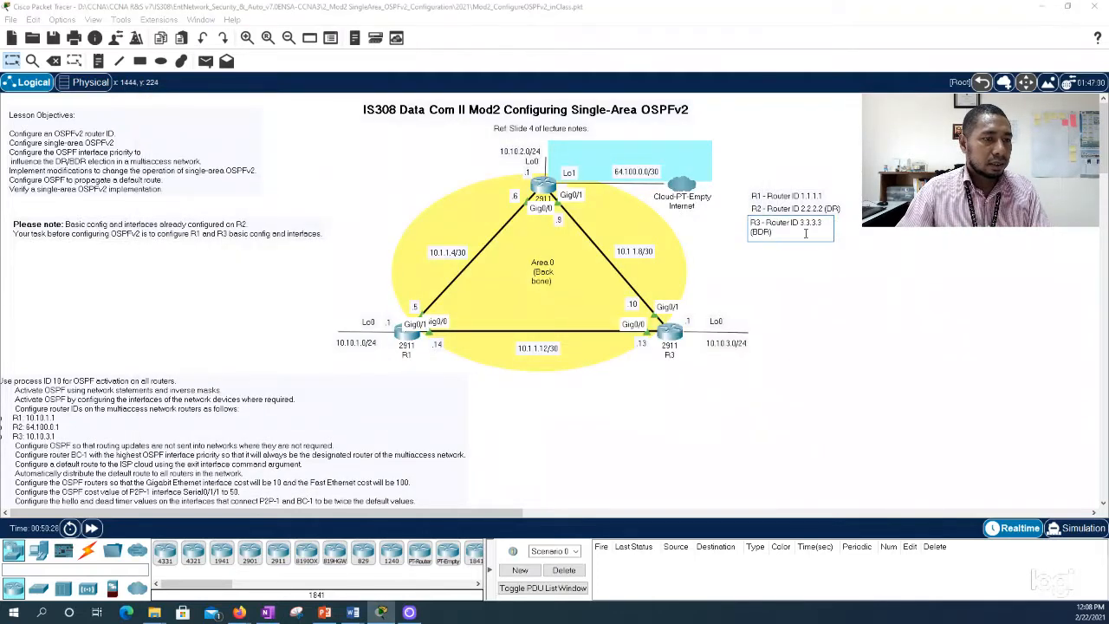
click(759, 232)
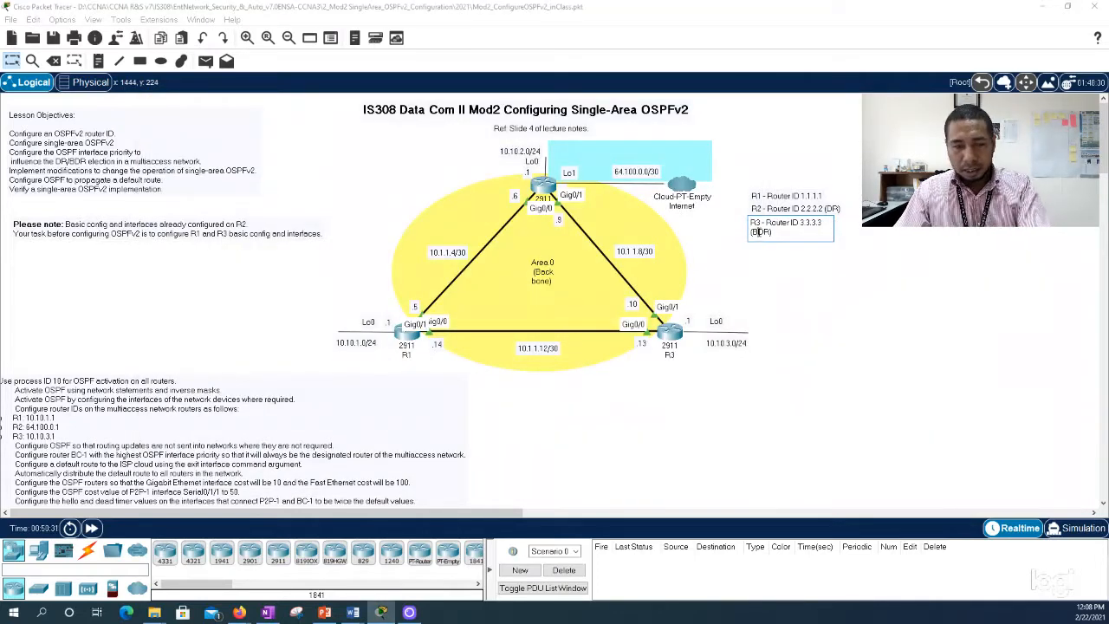
key(BackSpace)
click(832, 209)
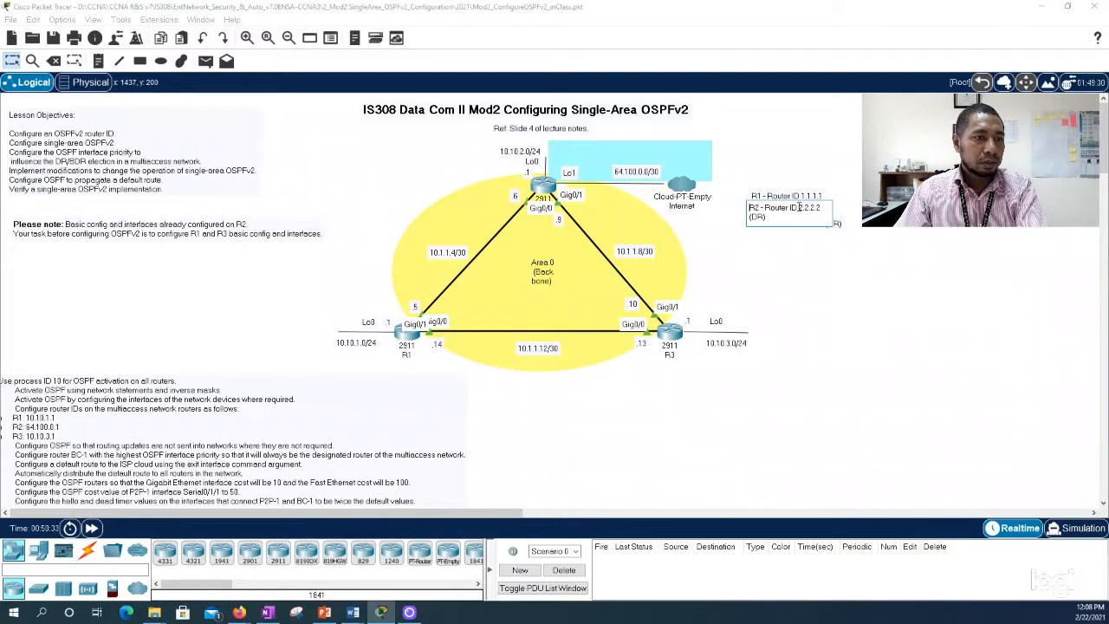
click(752, 216)
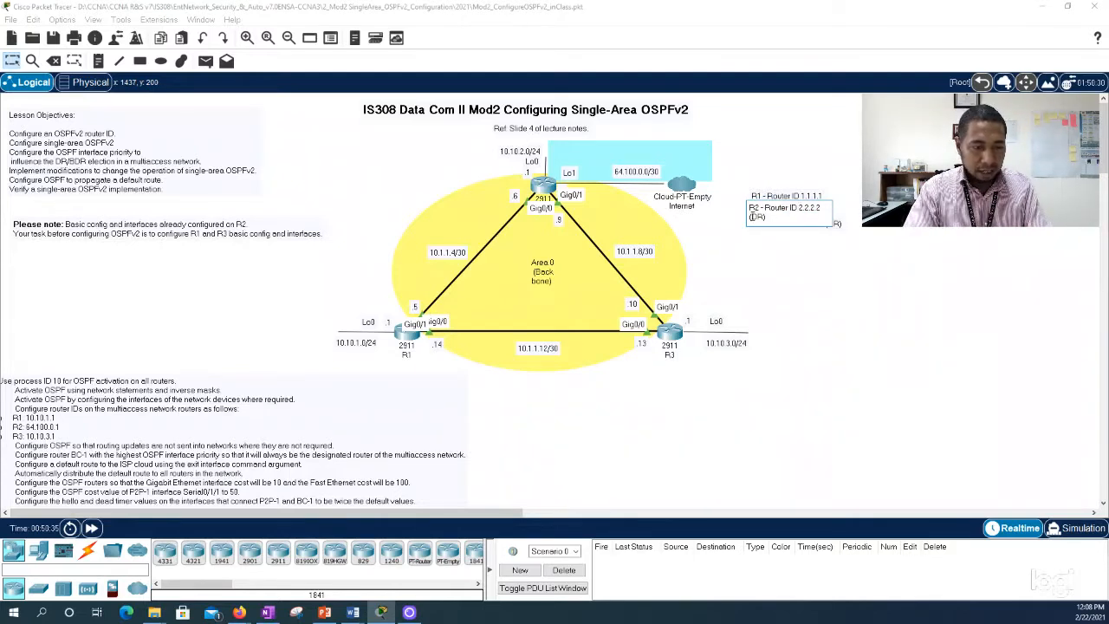
text(B)
click(820, 269)
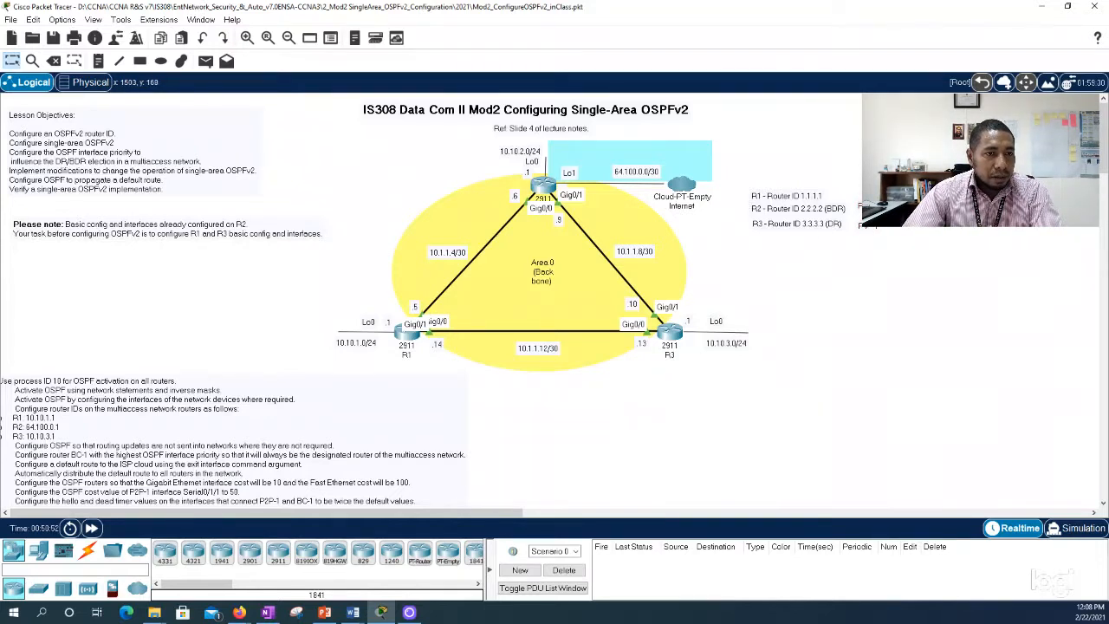
Step: Quit the paged output on R2, run show ip ospf neighbor to check its neighbors' roles, and close R2's window
key(alt+Tab)
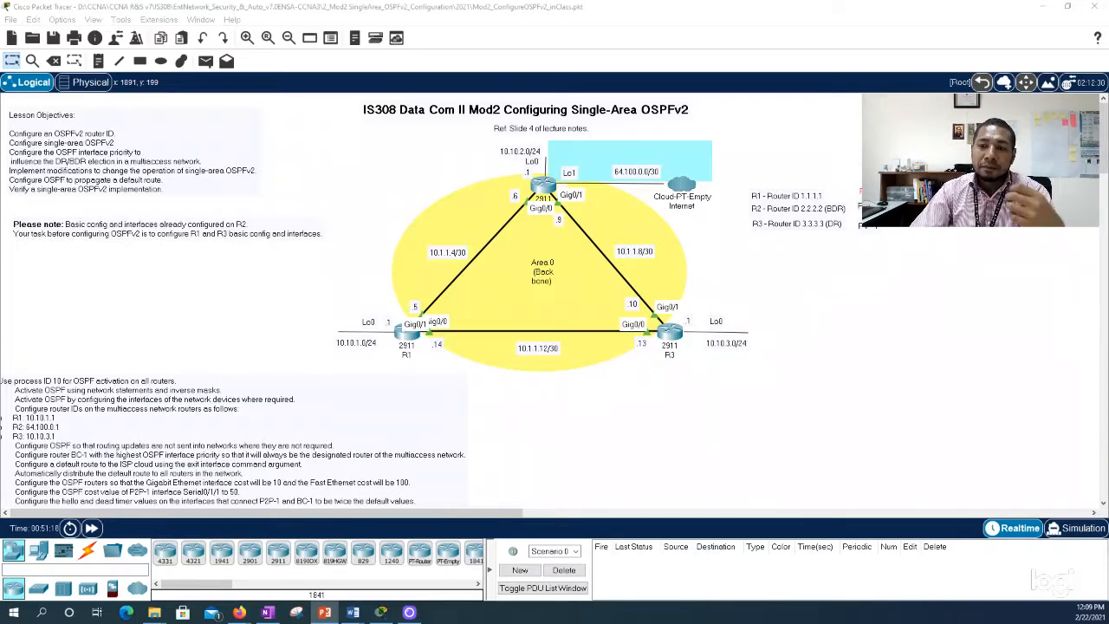
click(540, 186)
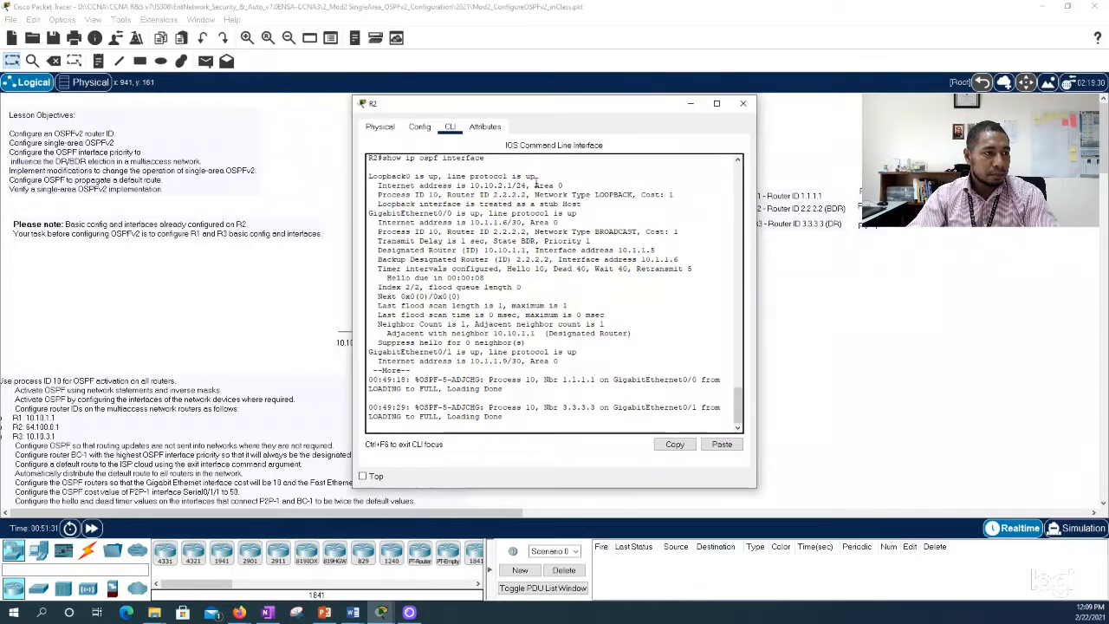
drag(483, 106, 529, 105)
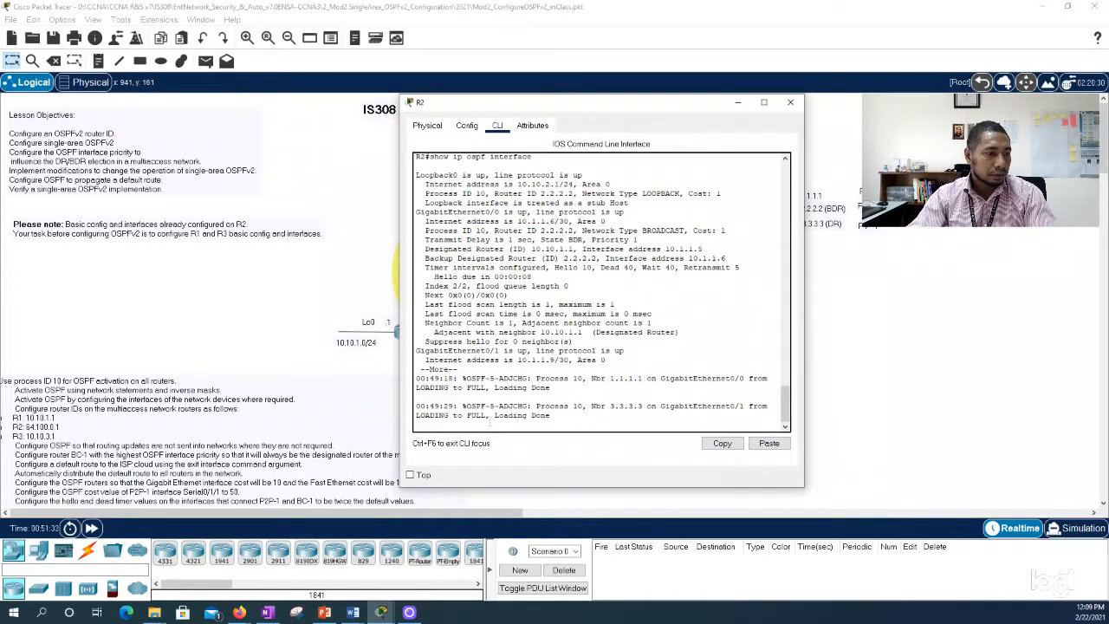
key(Return)
text(q)
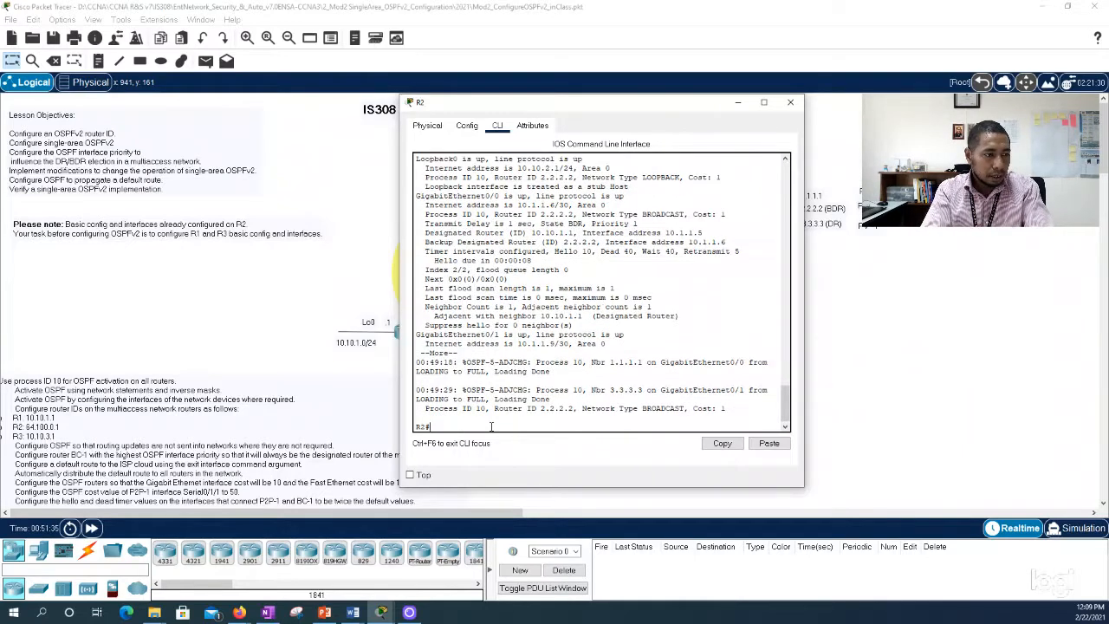
text(show ip os)
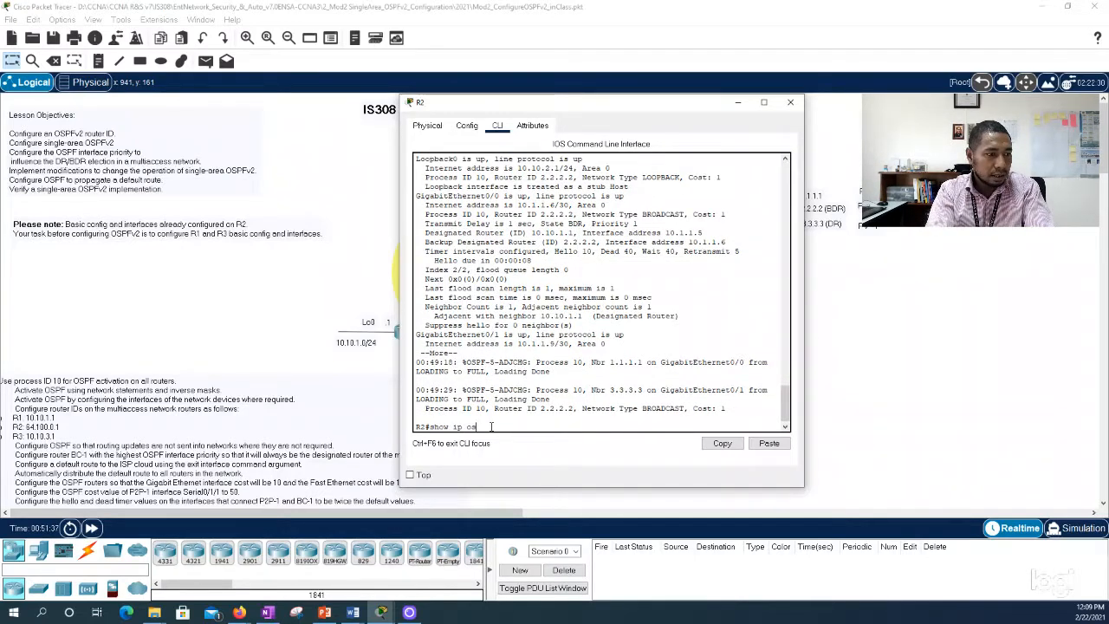
text(pfnei)
key(Tab)
key(Return)
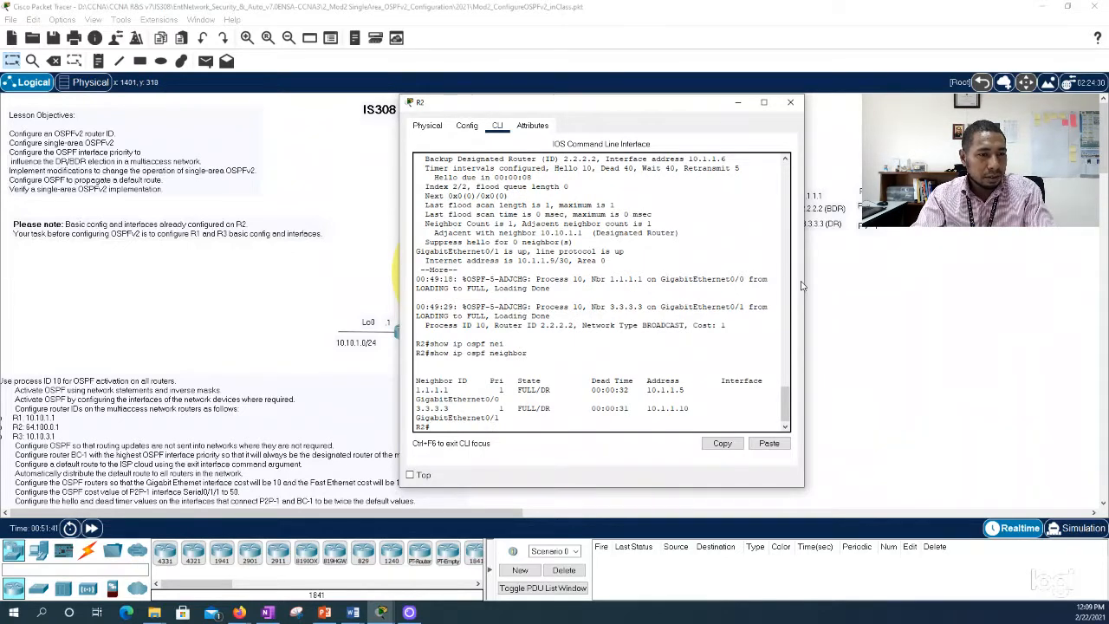
drag(804, 283, 975, 283)
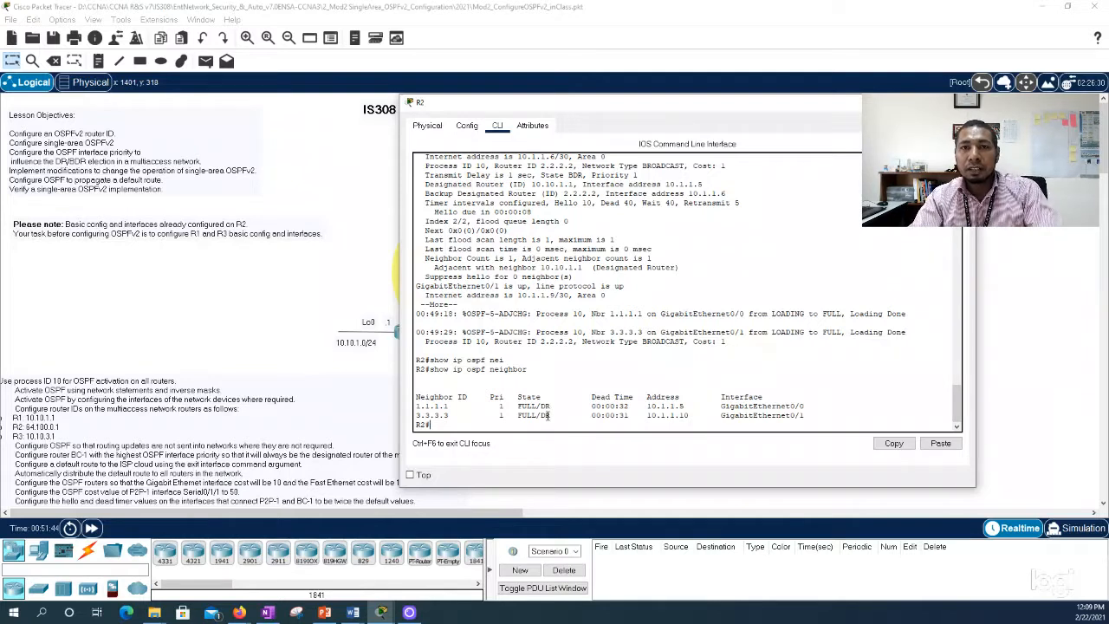
key(alt+Tab)
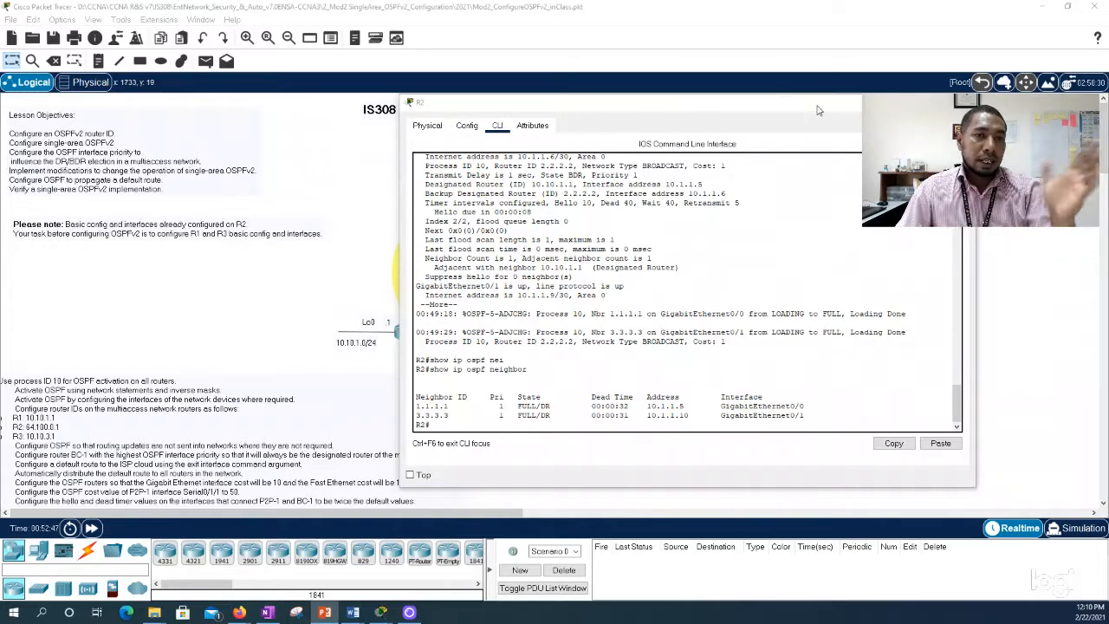
click(957, 105)
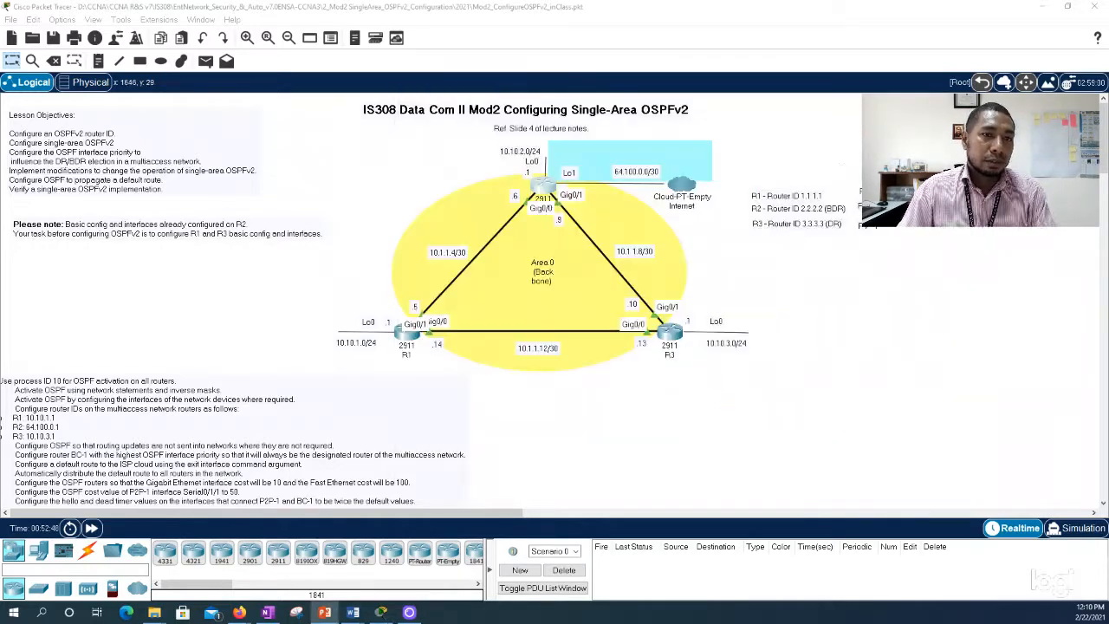
Step: Run show ip ospf neighbor on R1 and widen its window beside the topology to read the neighbor states
click(400, 338)
drag(576, 106, 745, 87)
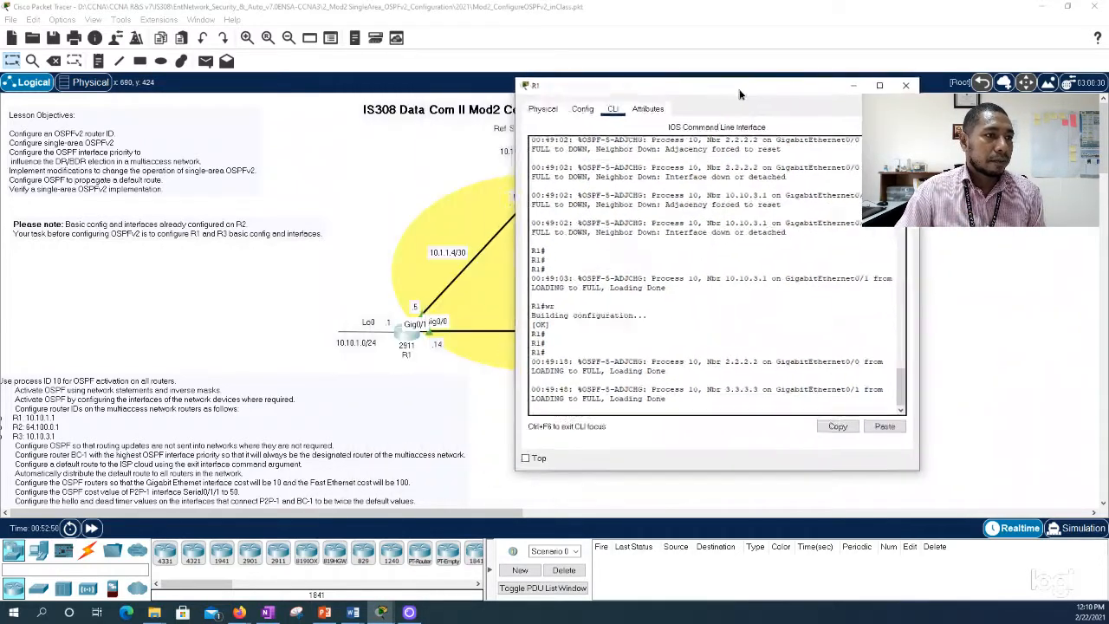
key(Return)
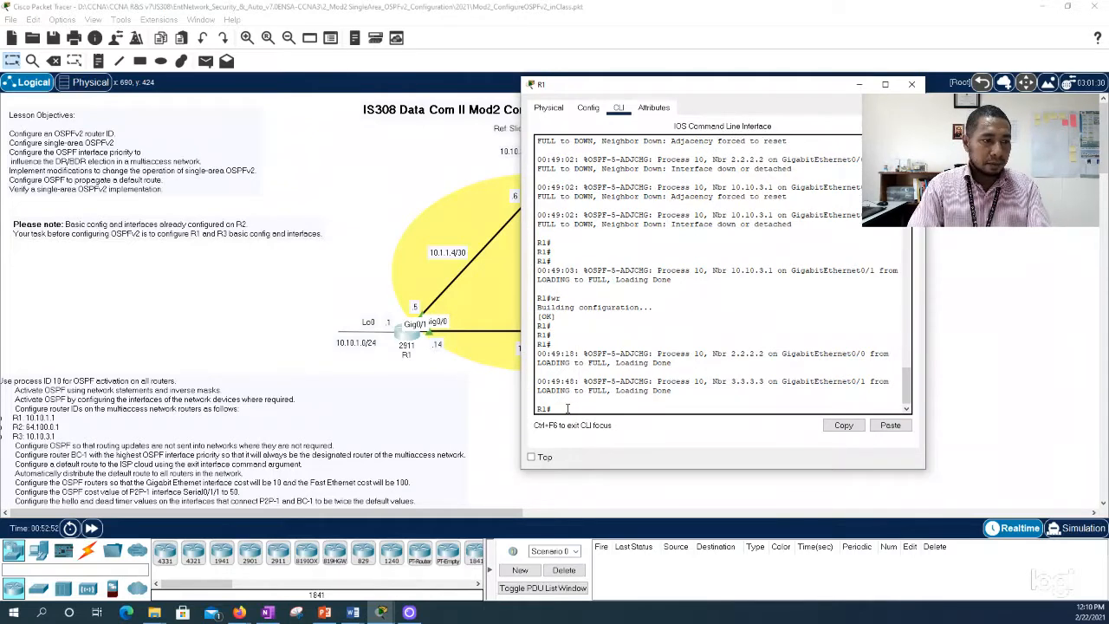
text(show ip osp)
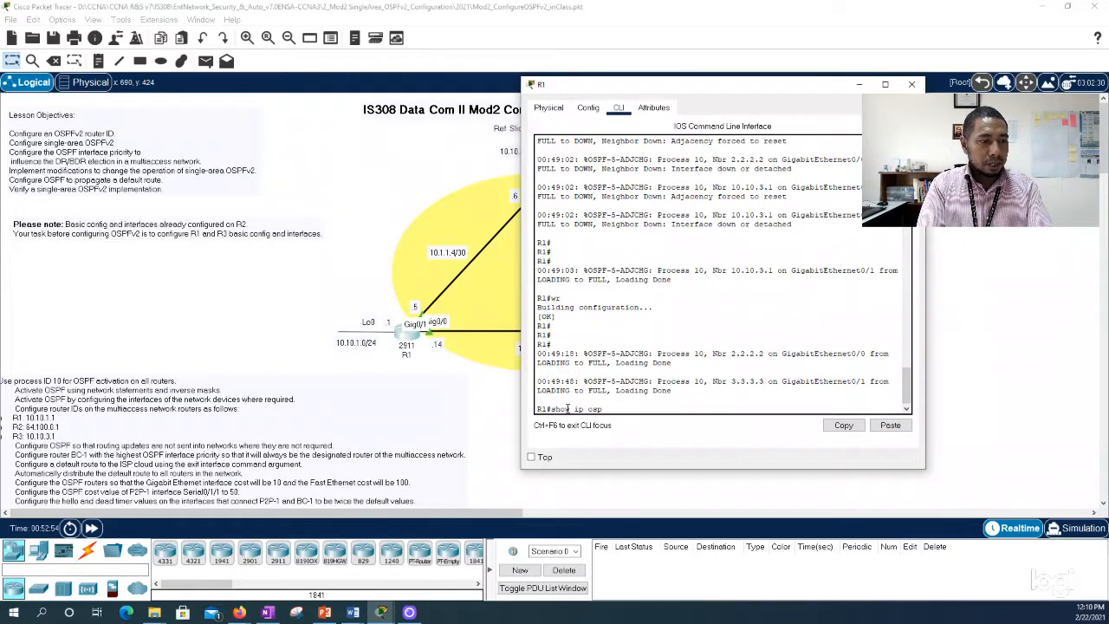
text(f nei)
key(Tab)
key(Return)
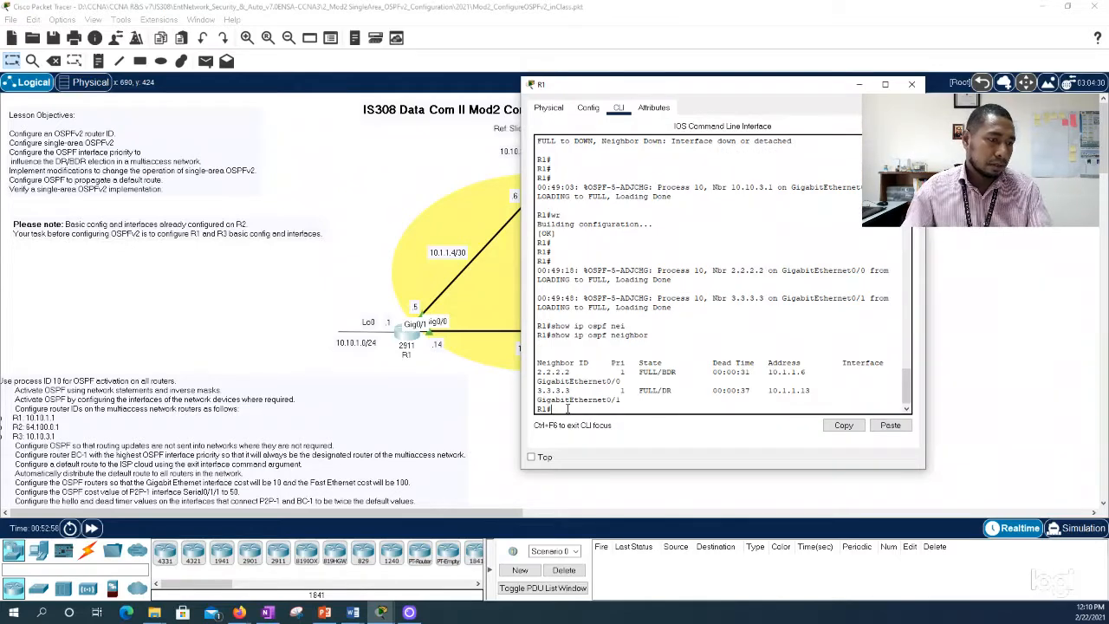
drag(520, 385, 386, 375)
drag(619, 89, 730, 96)
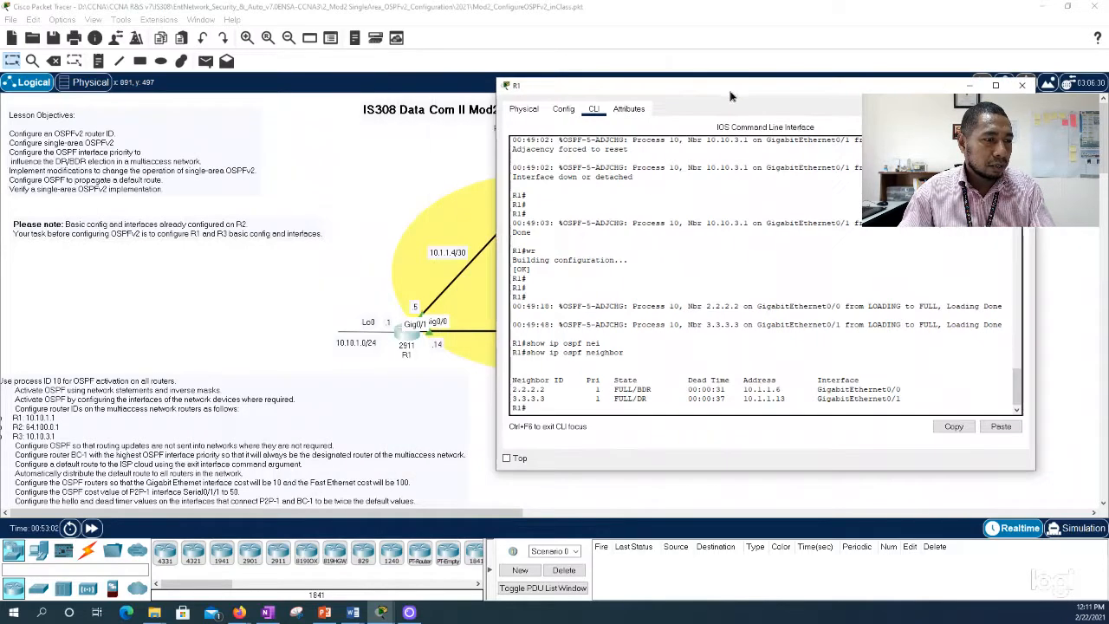
Step: Highlight the states of neighbors 2.2.2.2 and 3.3.3.3 in R1's OSPF neighbor table and close R1's window
drag(610, 389, 653, 390)
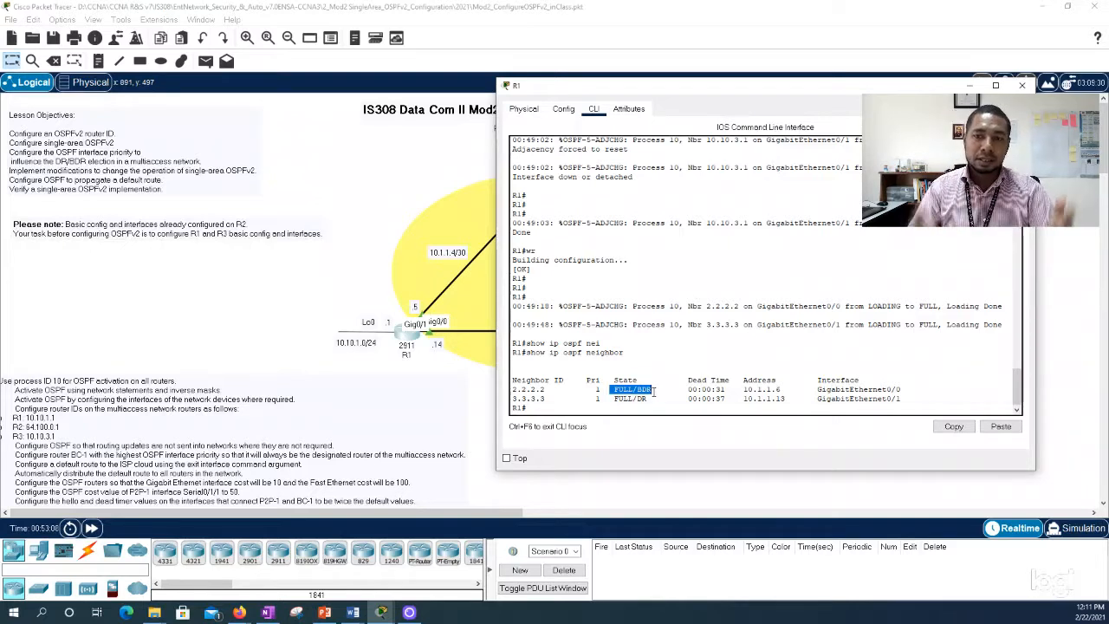
drag(647, 399, 612, 400)
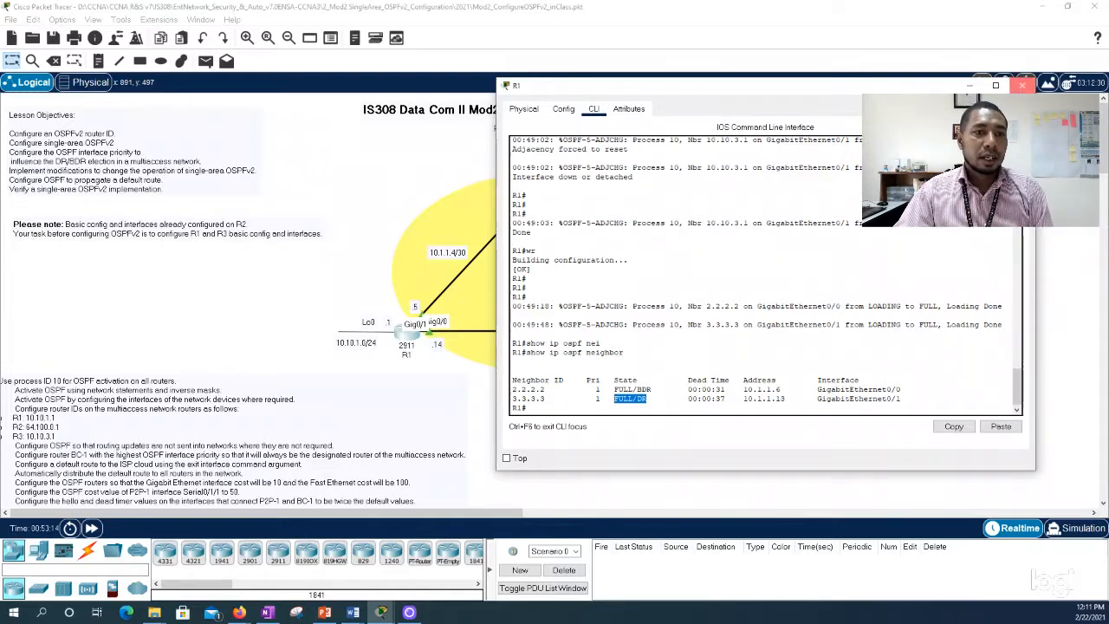
click(1022, 85)
Step: Open R2's CLI beside the topology, highlight its OSPF neighbor entries to review their states, and close the window
click(541, 184)
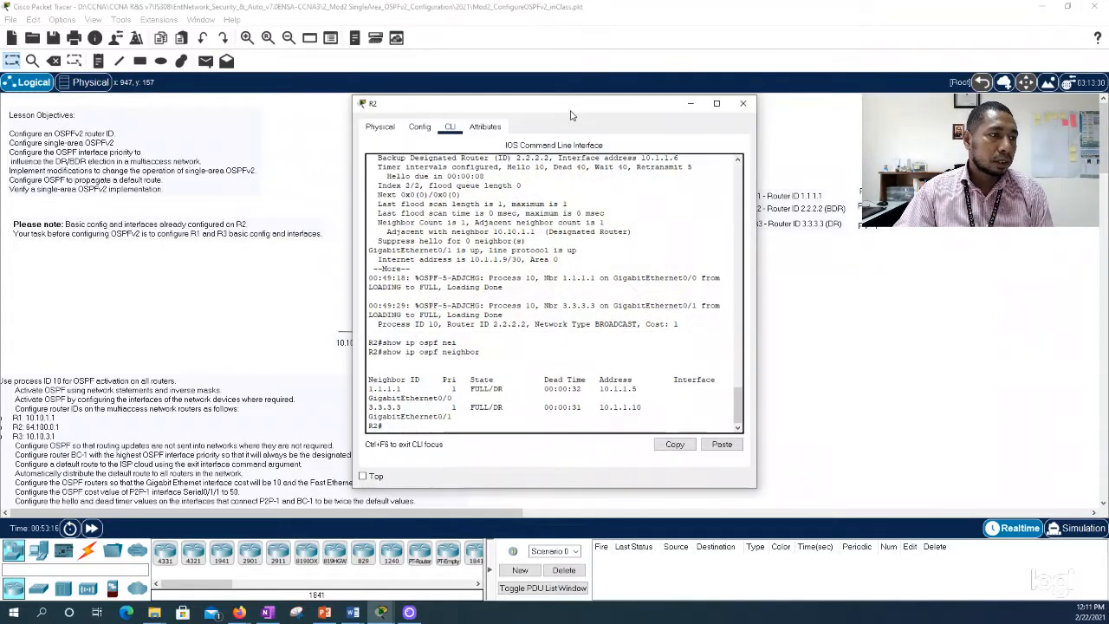
drag(571, 115, 734, 102)
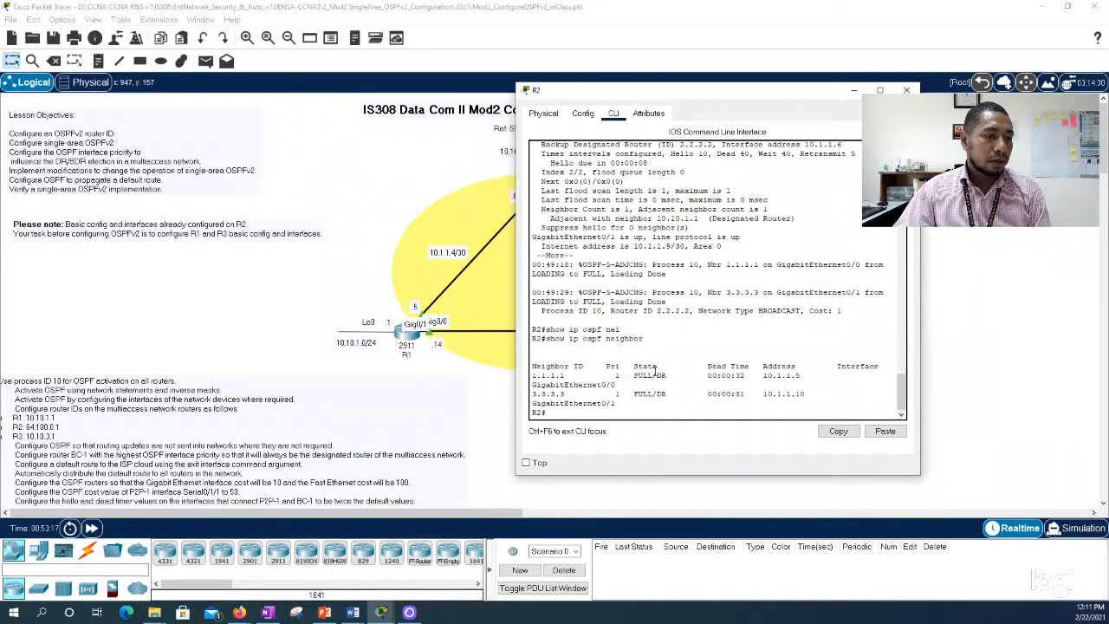
drag(658, 376, 678, 391)
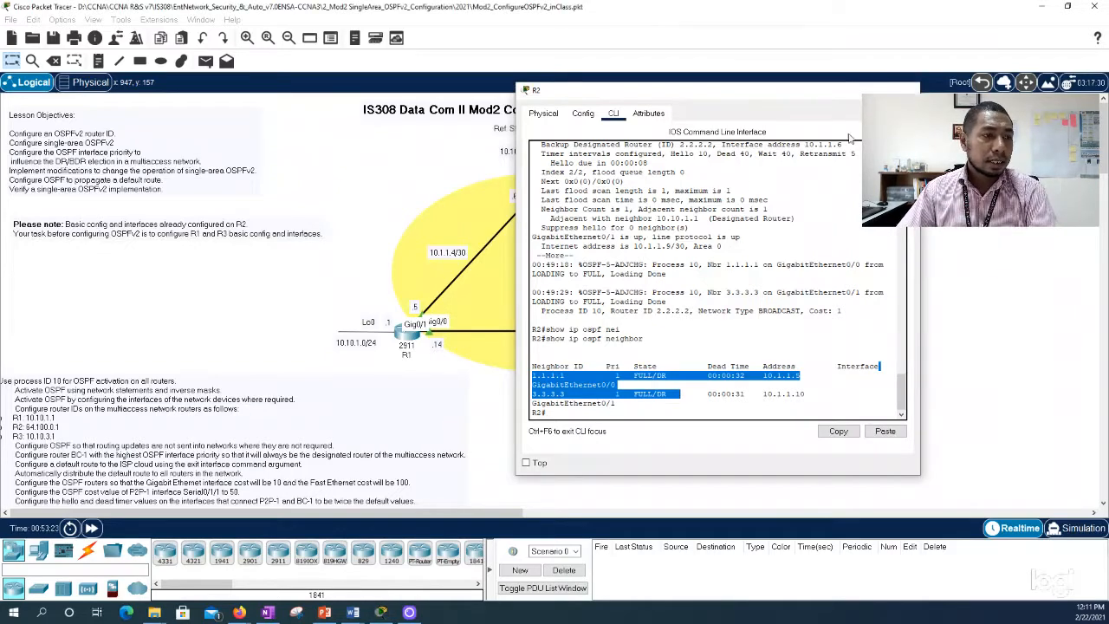
click(906, 90)
Step: Quit the paged output on R3, run show ip ospf neighbor to check its neighbors' roles, and close R3's window
click(668, 347)
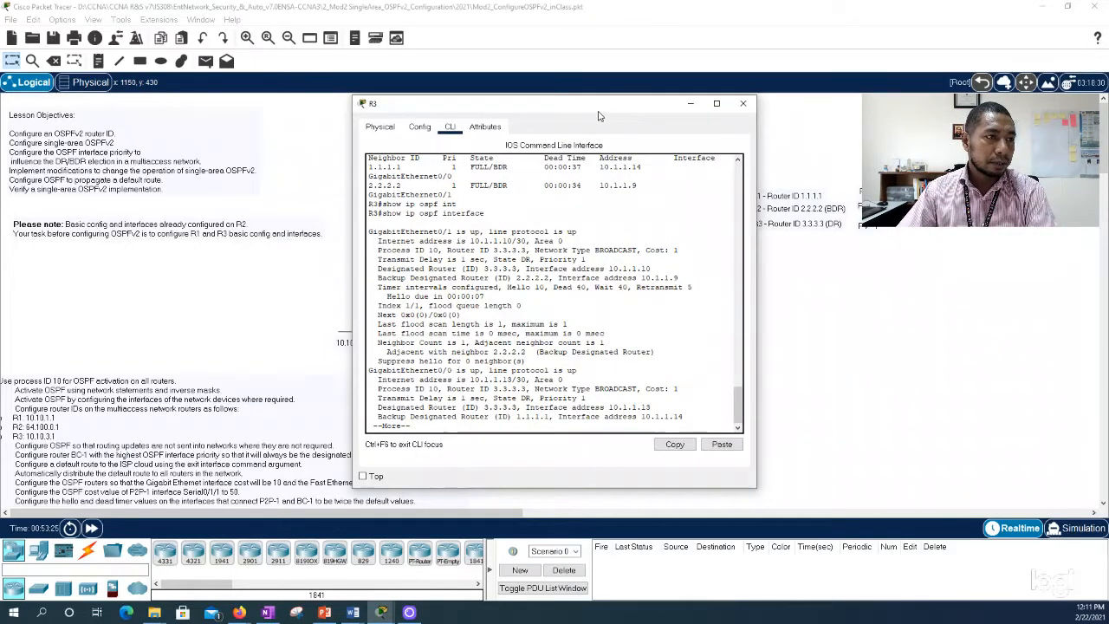
drag(601, 103, 855, 97)
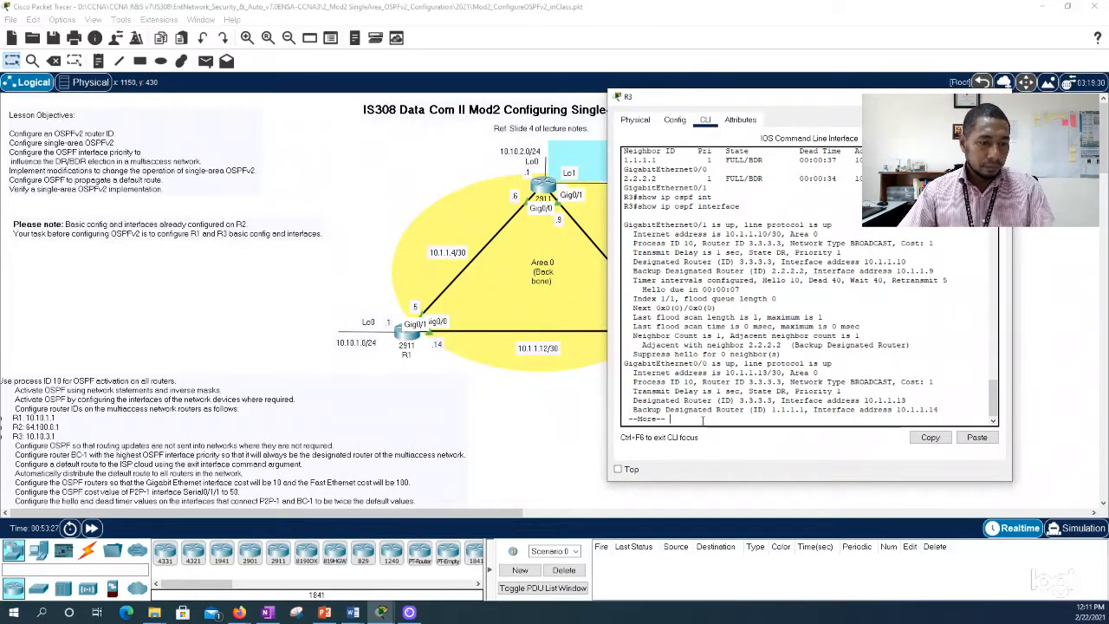
key(space)
text(sho)
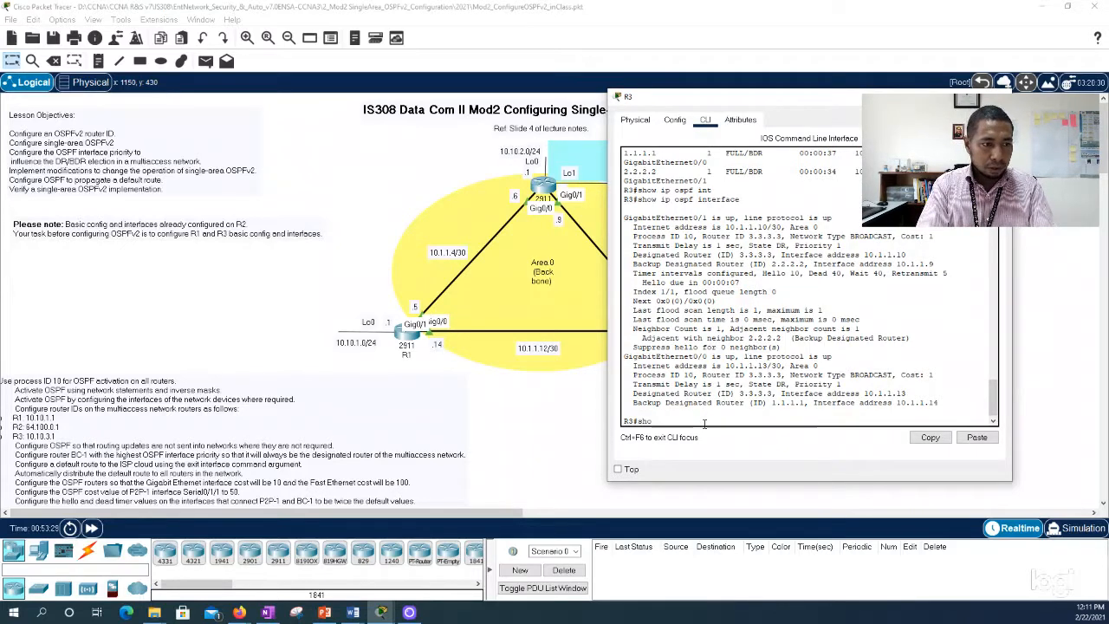
text(w ip ospf neighbor)
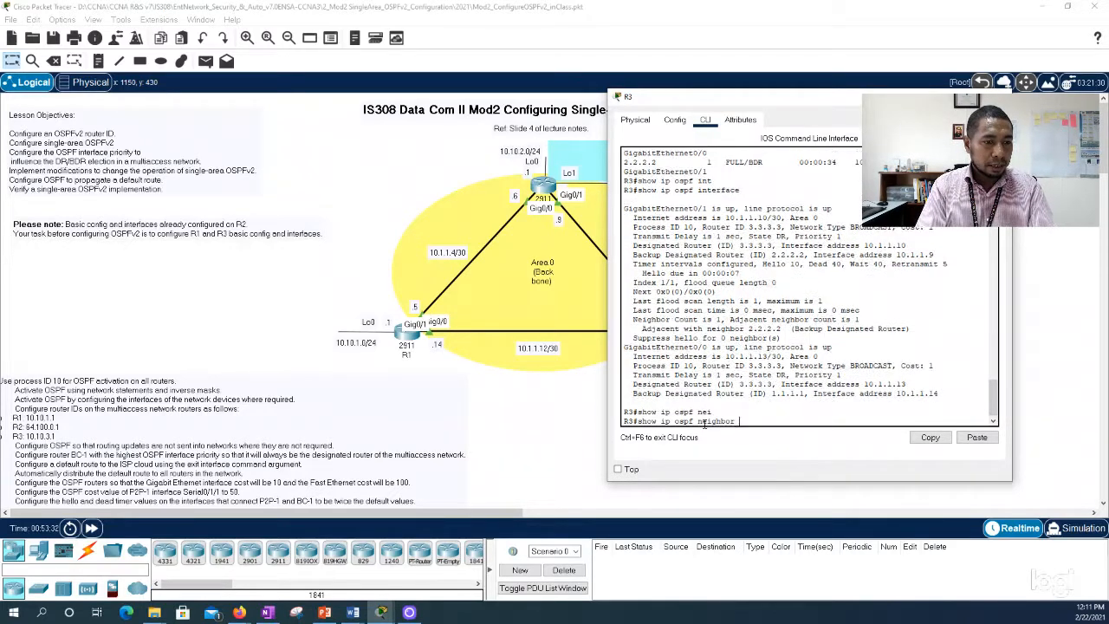
key(Tab)
key(Return)
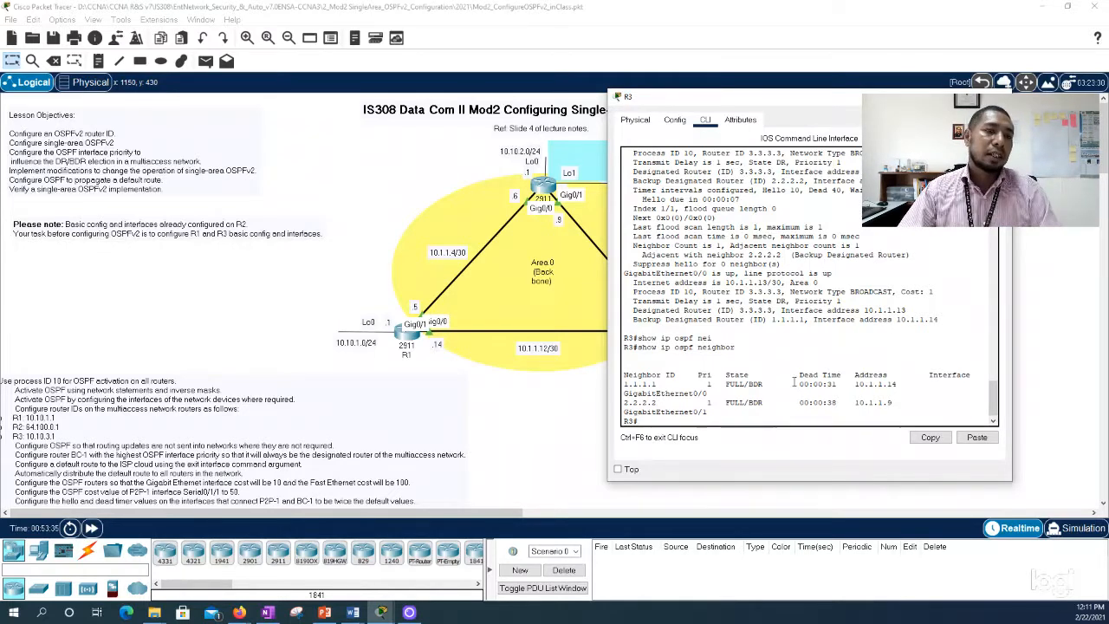
click(997, 96)
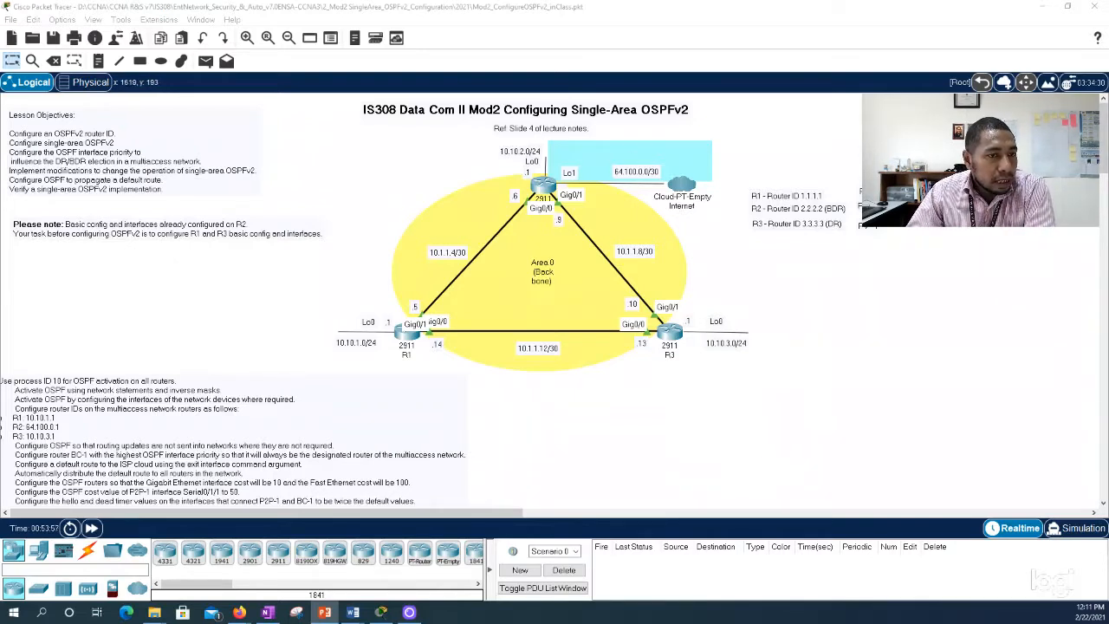
drag(873, 190, 868, 189)
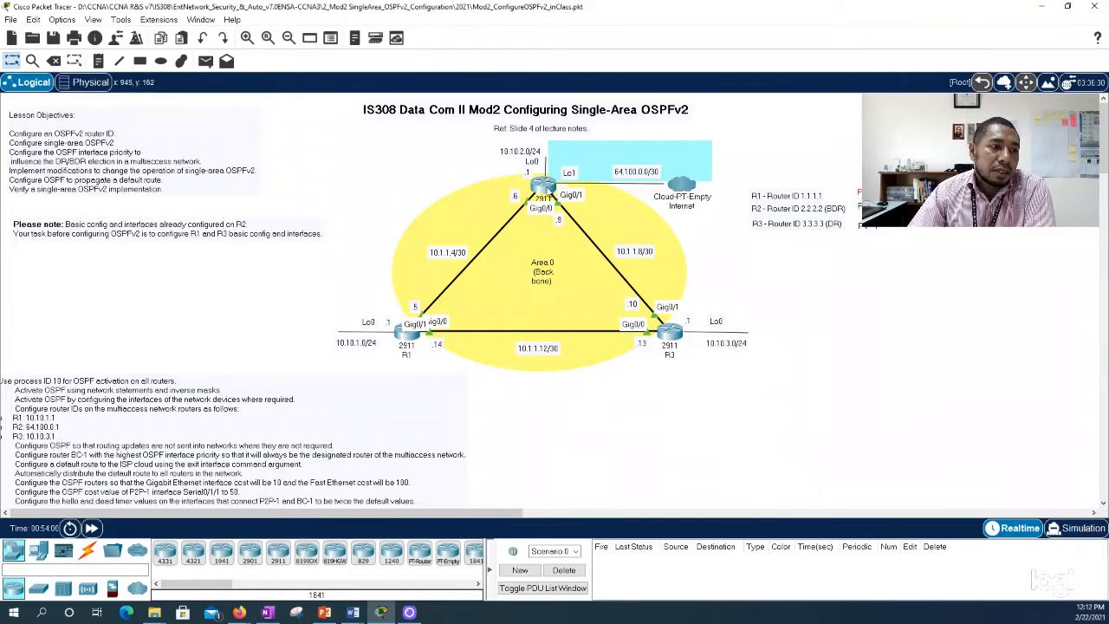
mouse_move(543, 186)
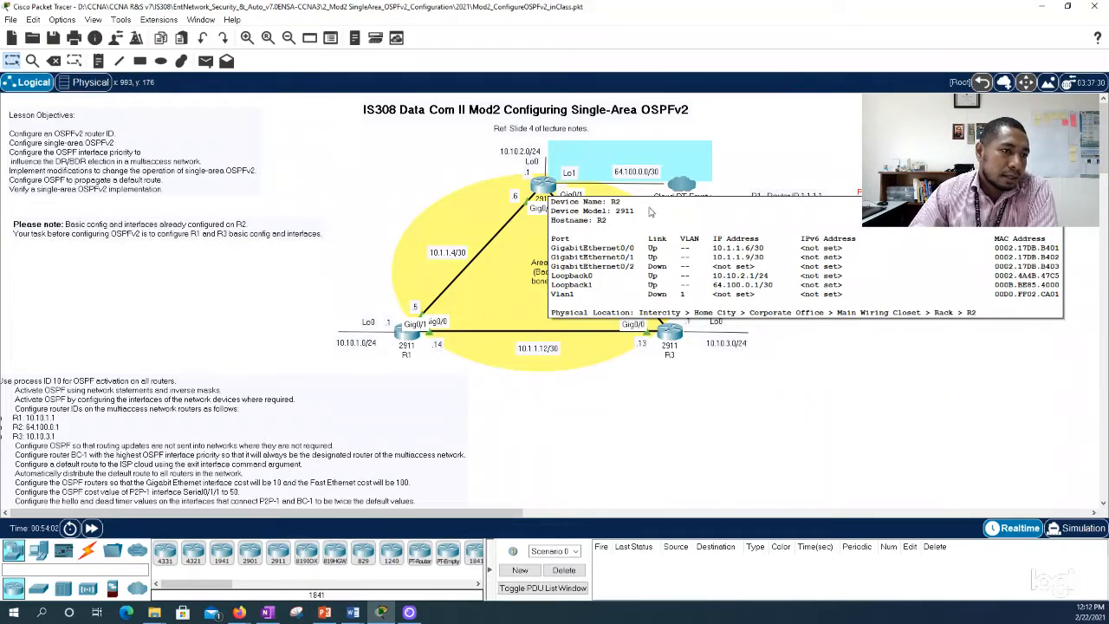
click(543, 186)
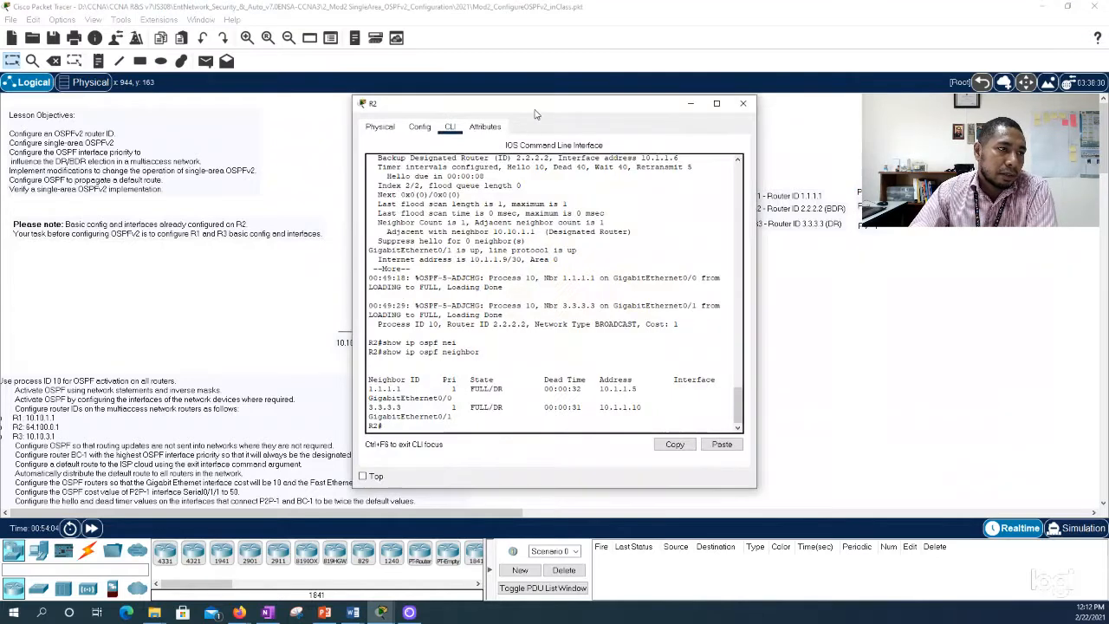
drag(533, 106, 858, 108)
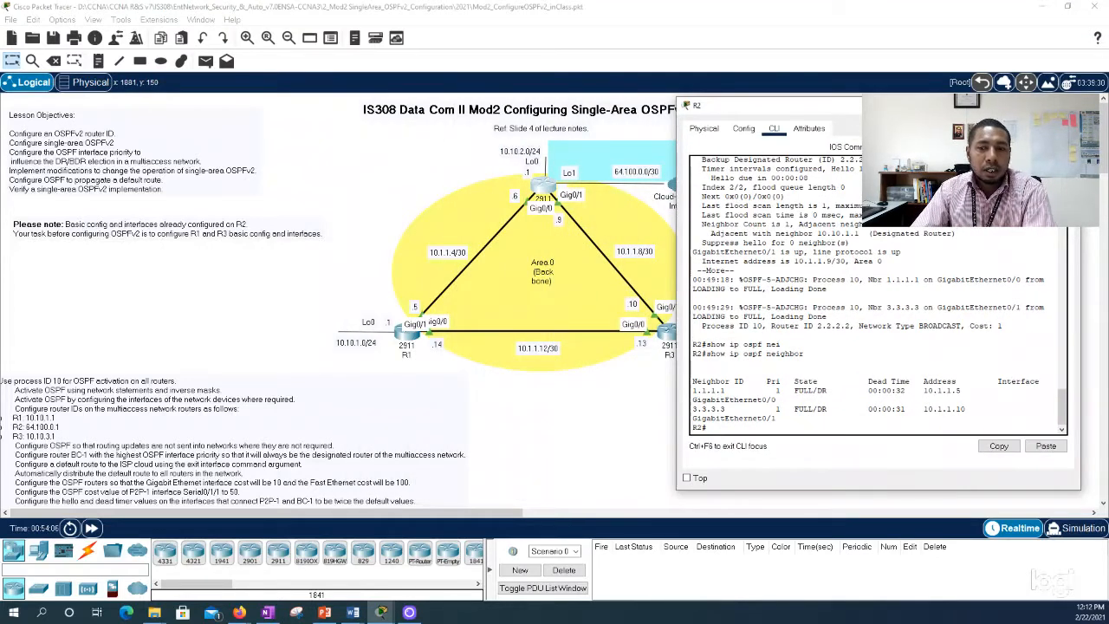
key(alt+Tab)
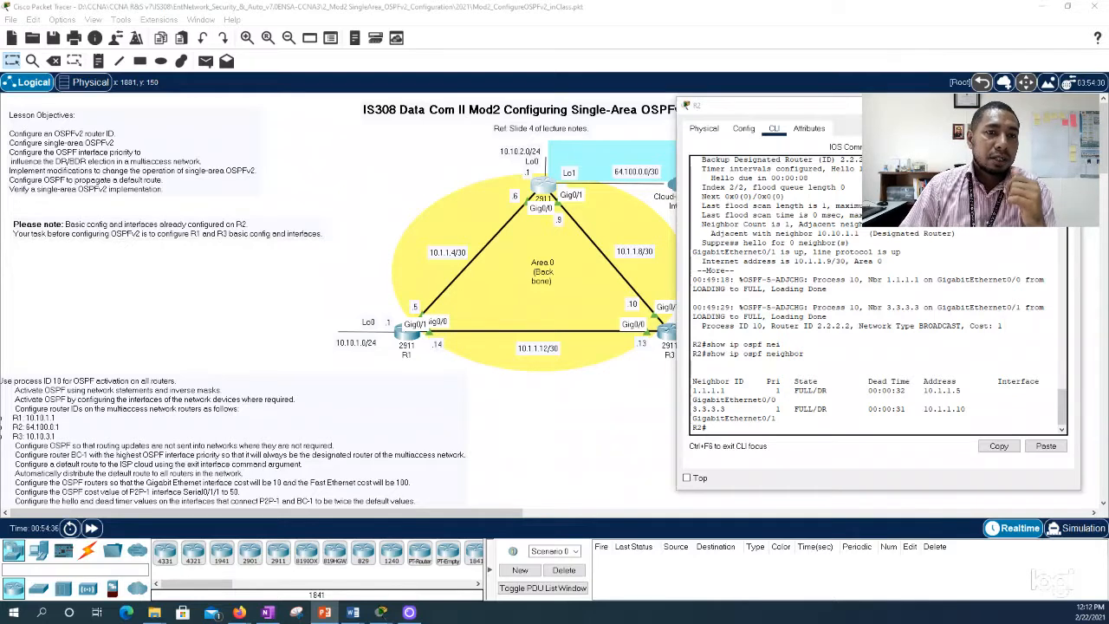
click(1066, 105)
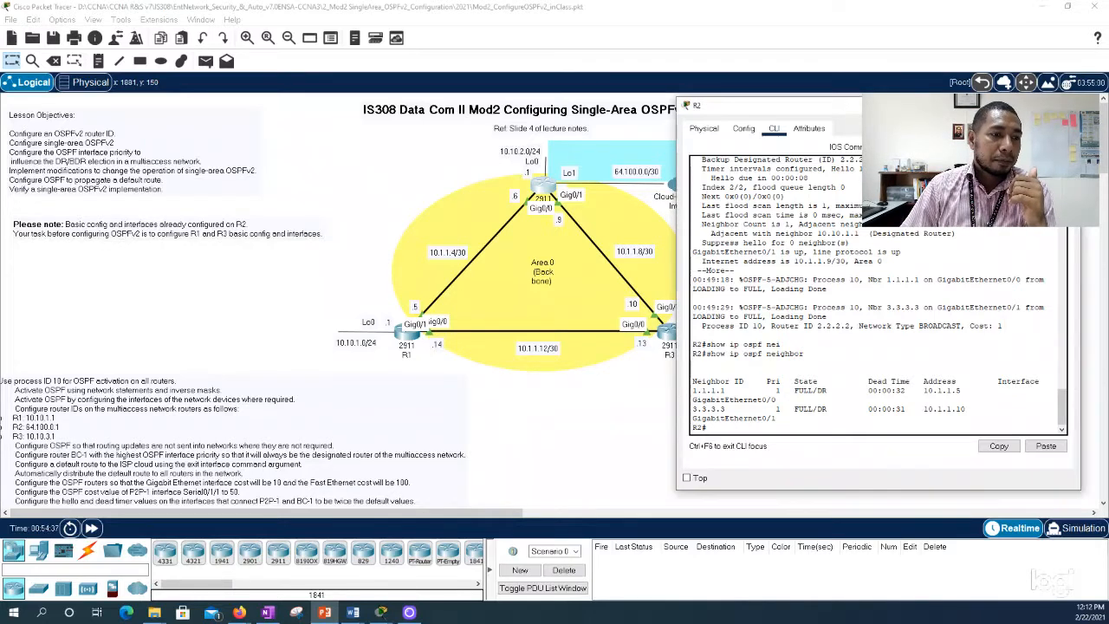
Step: Enter router ospf 10 configuration mode on R1 and list the commands available there
click(407, 342)
drag(628, 111, 910, 86)
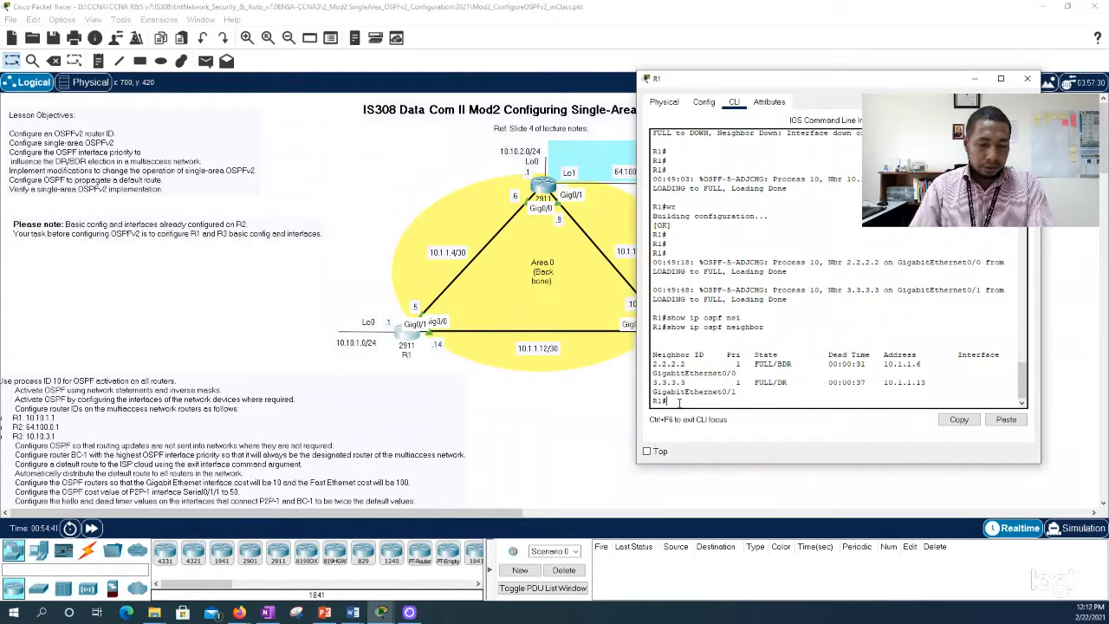
text(conf t)
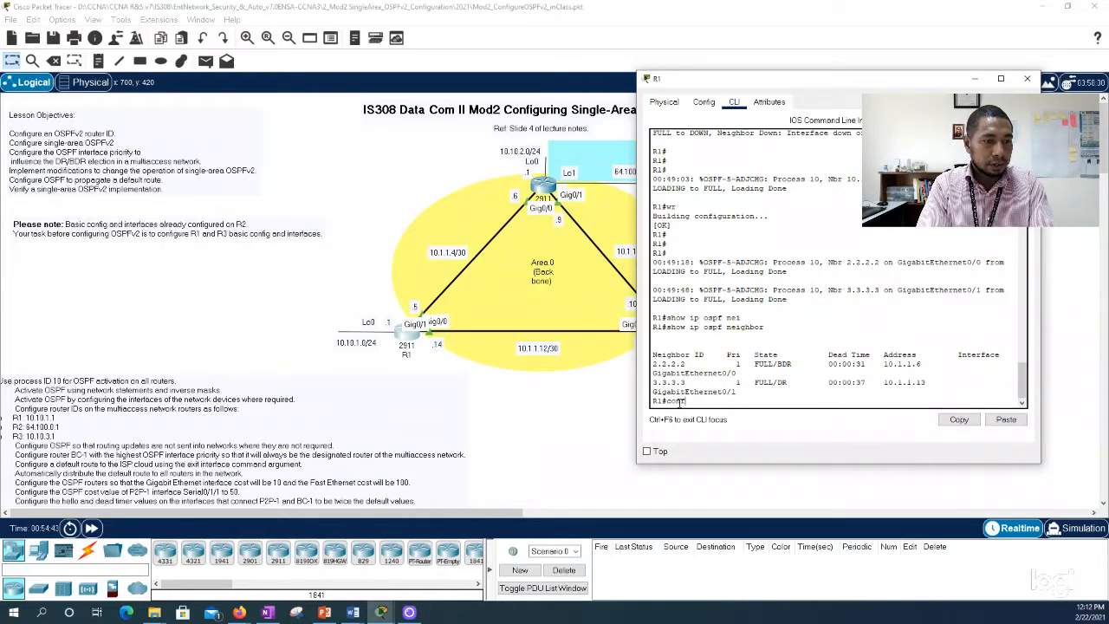
key(Return)
text(router ospf 10)
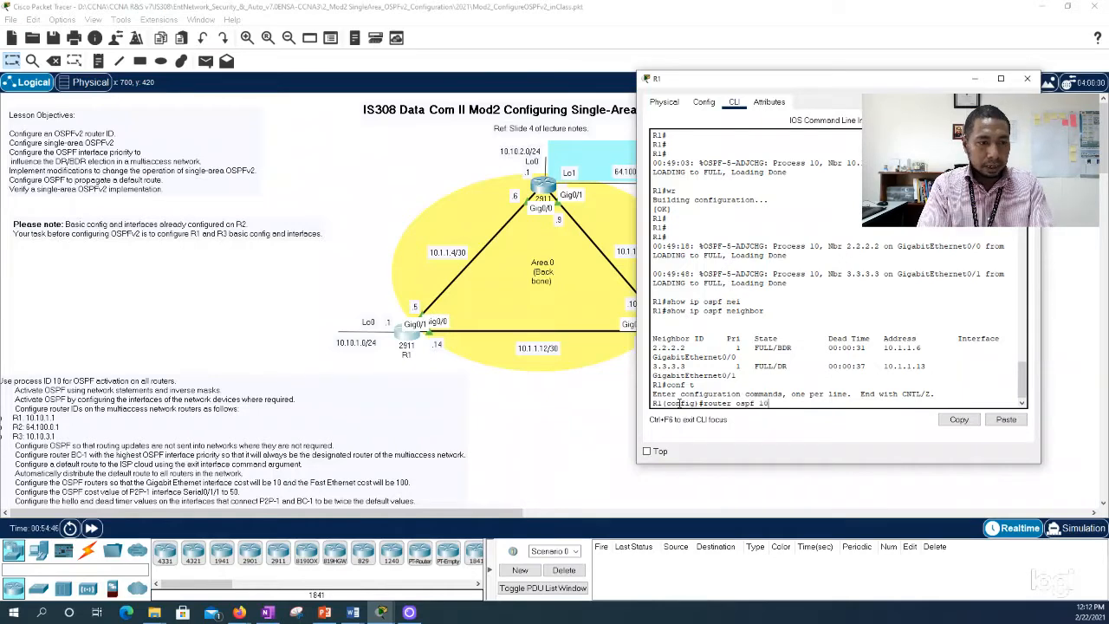
key(Return)
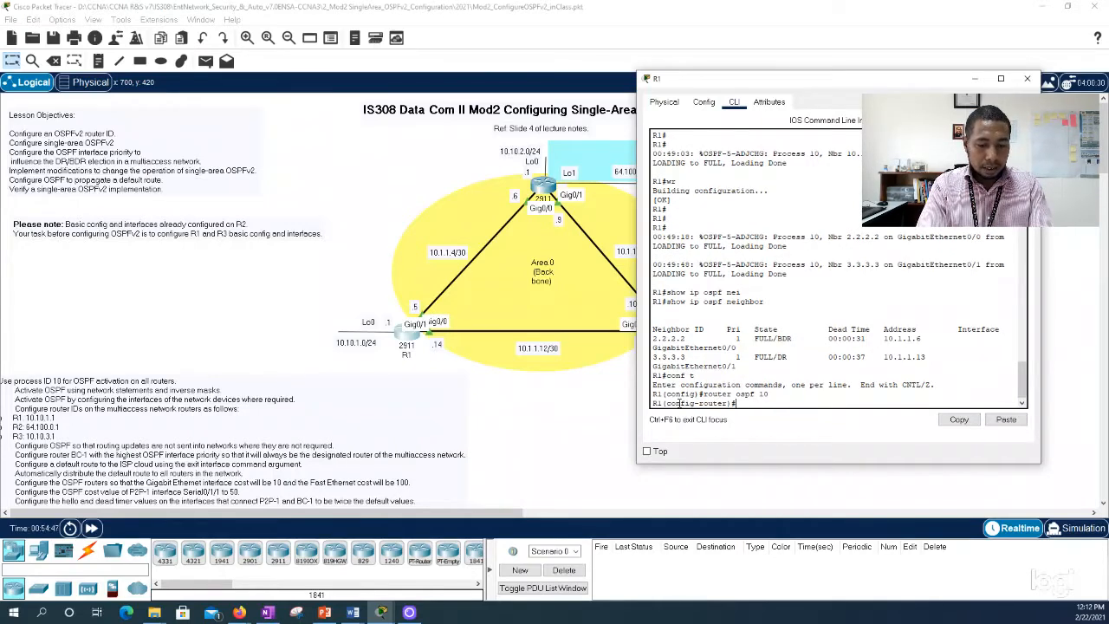
text(?)
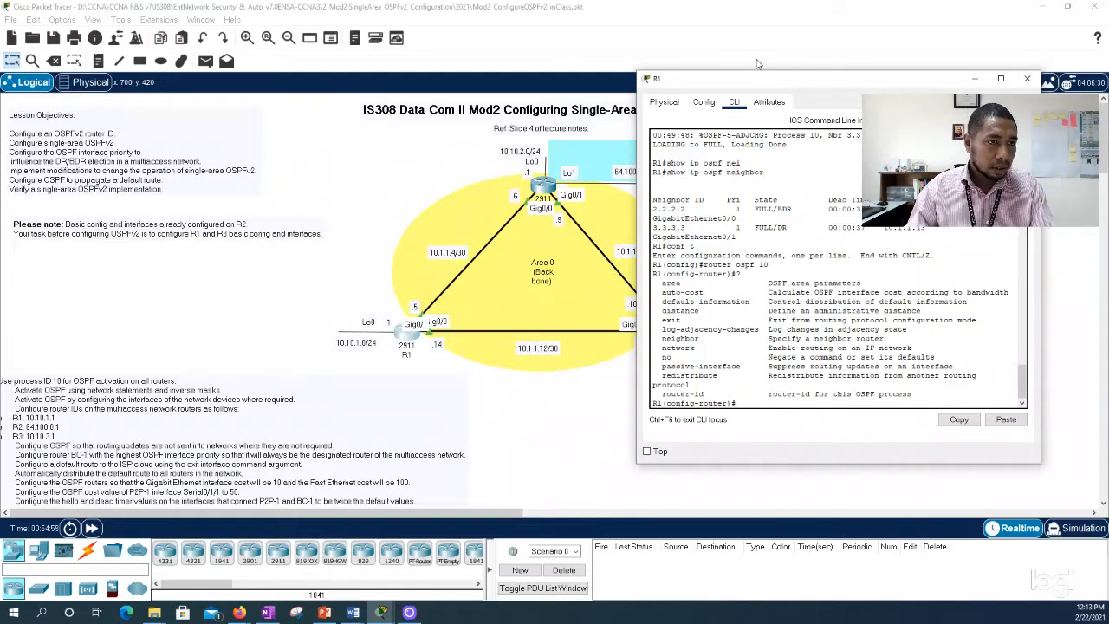
drag(760, 72, 750, 24)
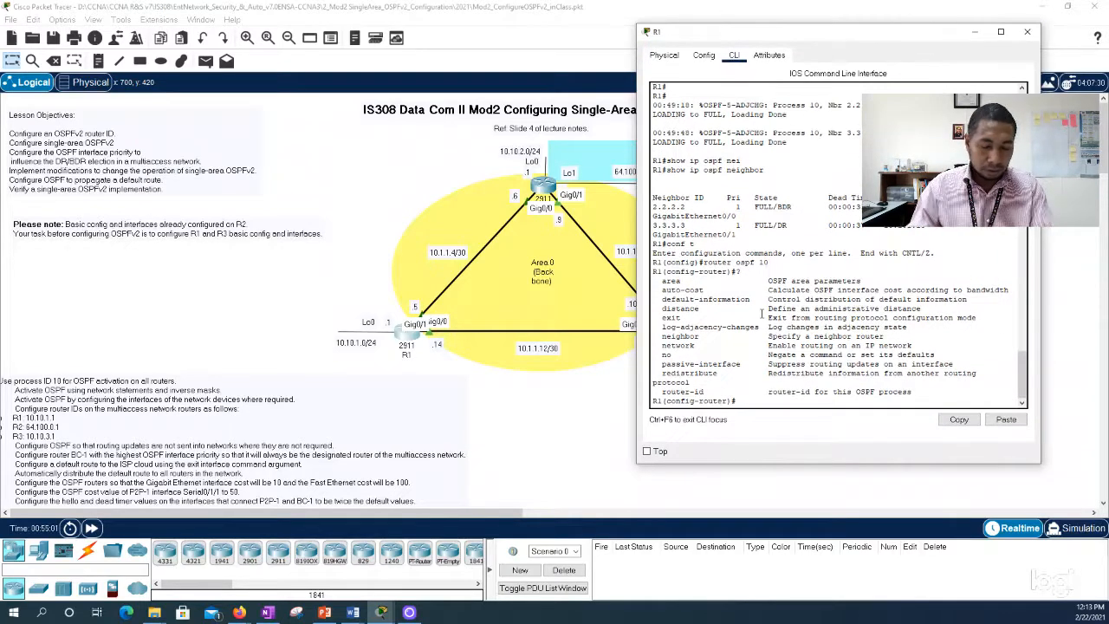
Step: Try ip ospf ? and ip ospf prio in R1's global configuration mode and return to privileged EXEC mode
text(exit)
key(Return)
key(Return)
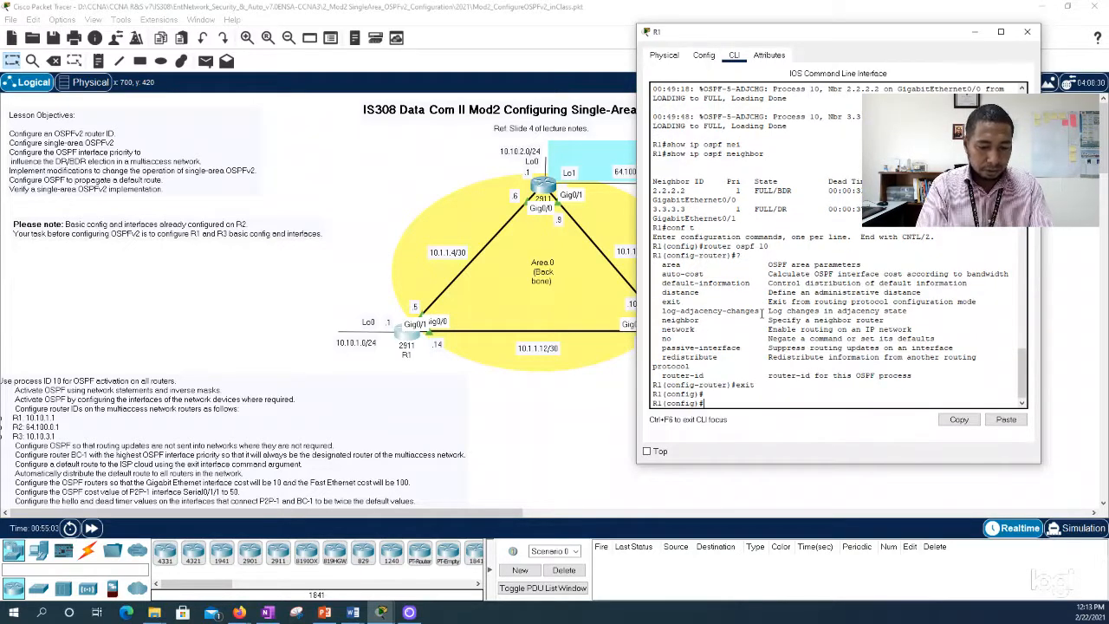
text(ip ospf)
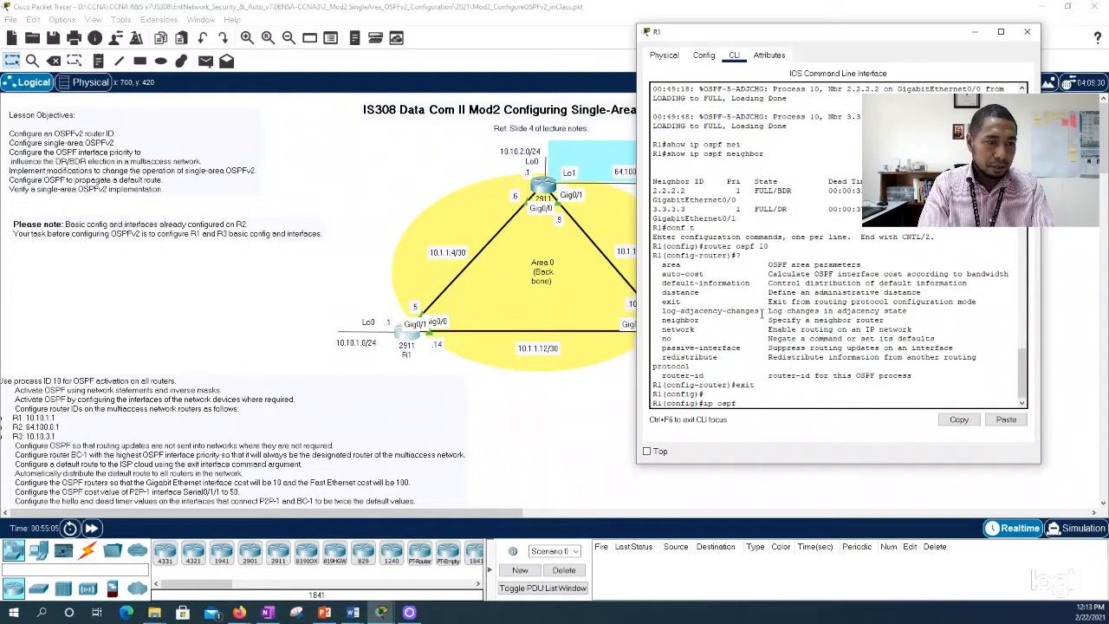
text( ?)
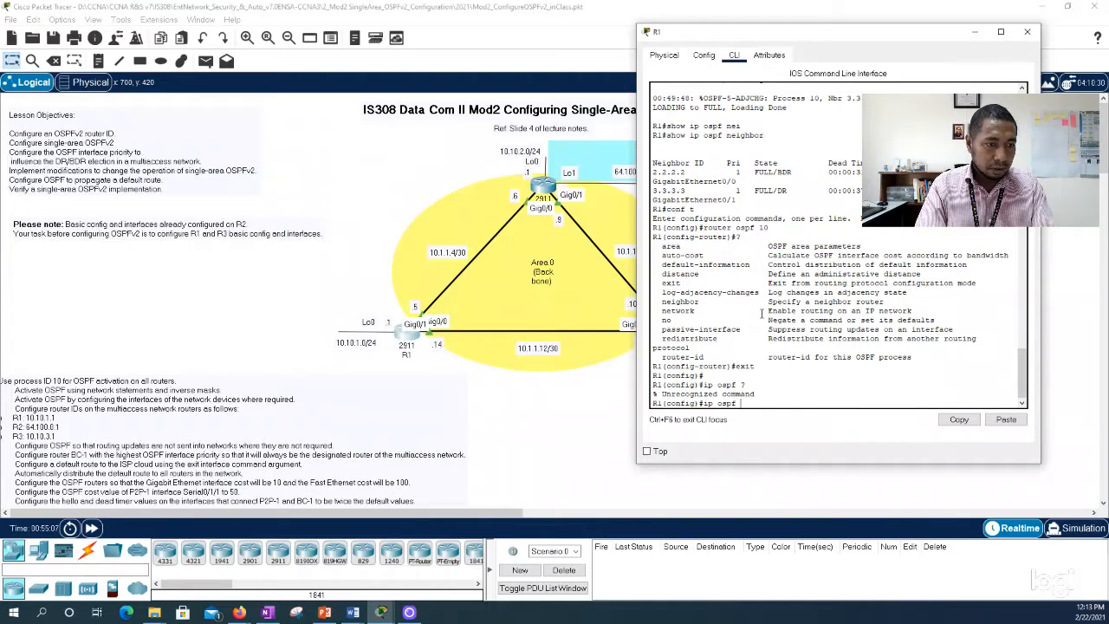
text( prio)
key(Tab)
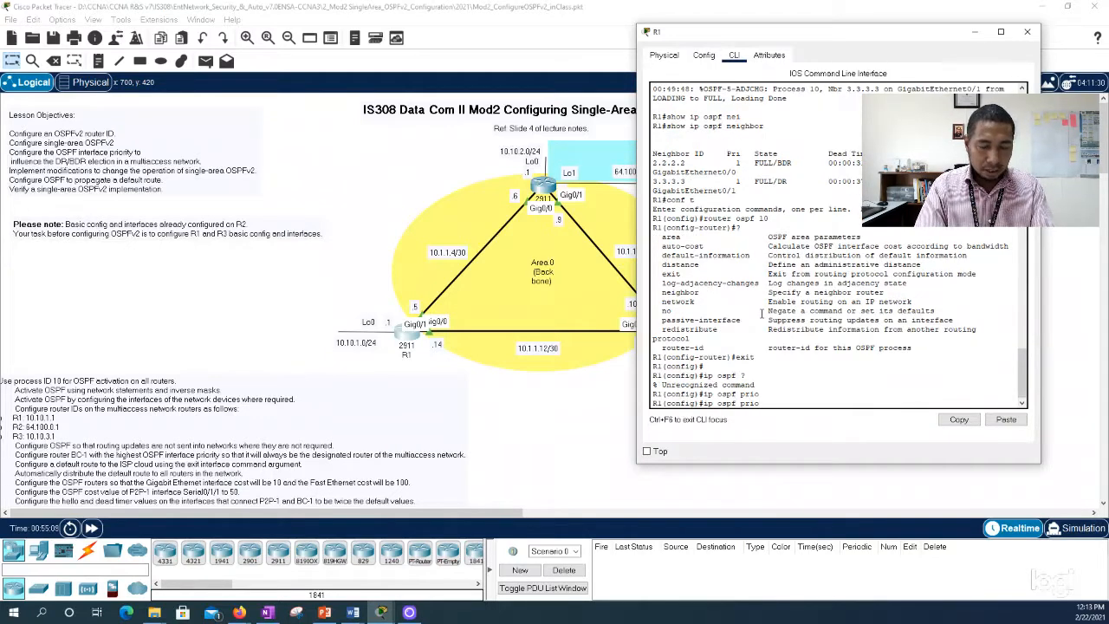
key(BackSpace)
key(BackSpace)
key(BackSpace)
key(BackSpace)
key(BackSpace)
key(BackSpace)
key(BackSpace)
key(BackSpace)
key(BackSpace)
key(BackSpace)
key(BackSpace)
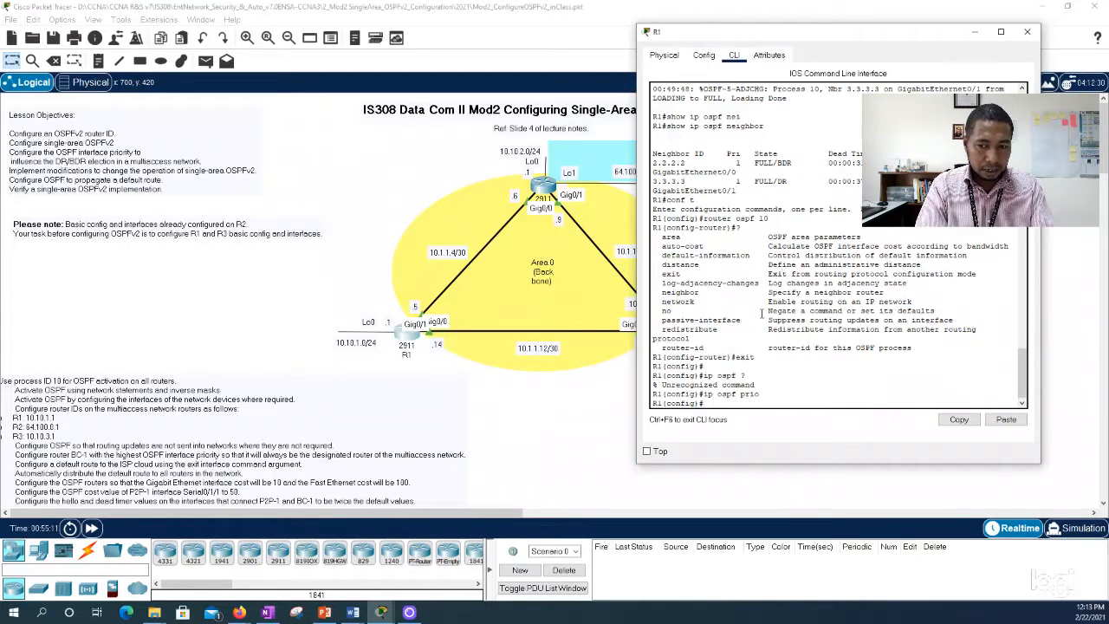
text(exit)
key(Return)
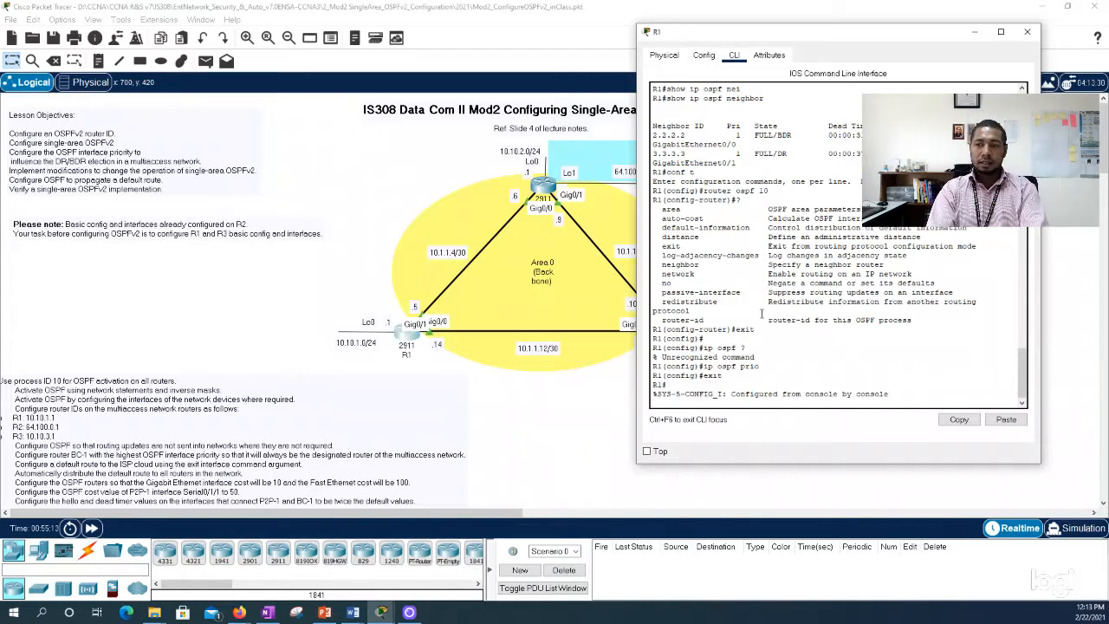
key(Return)
key(Return)
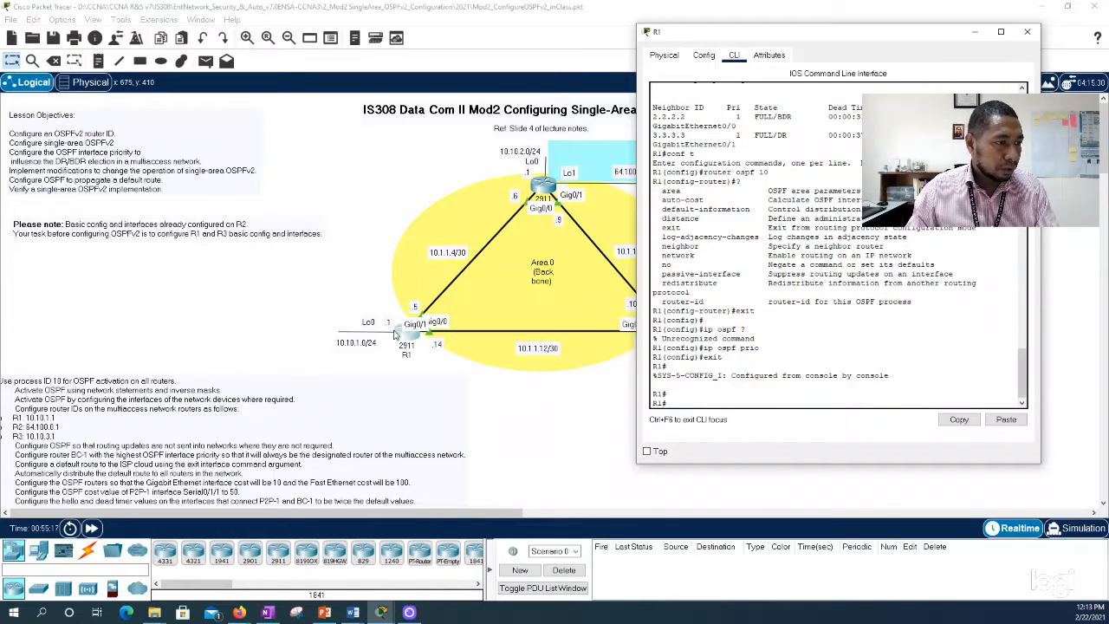
Step: Enter configuration mode for interface g0/1 on R1 and list the available ip ospf options
text(conf t)
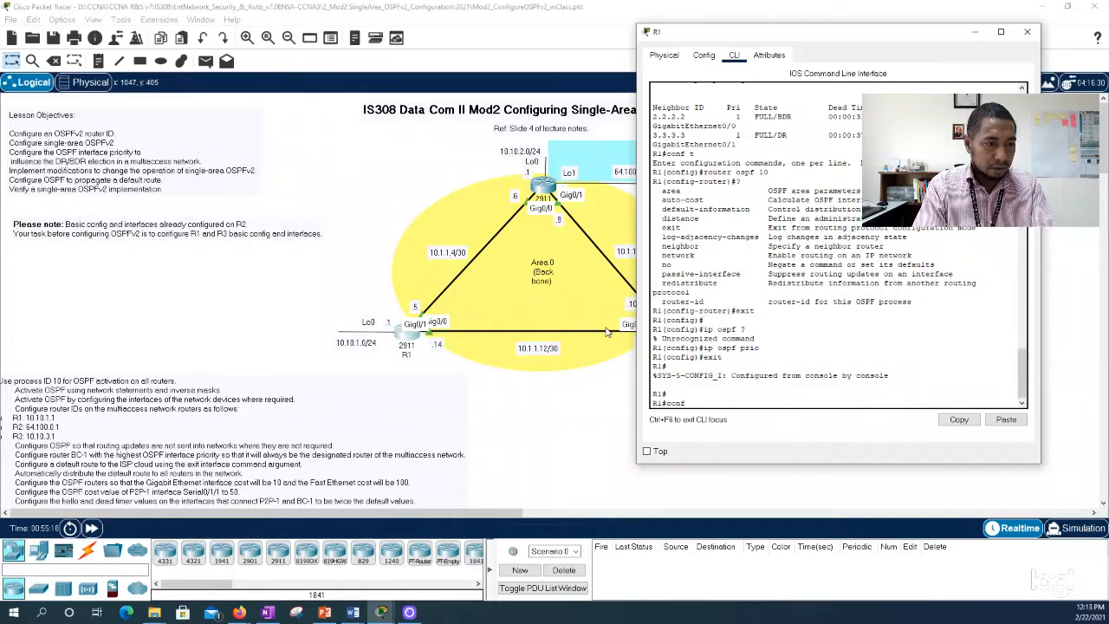
key(Return)
text(int)
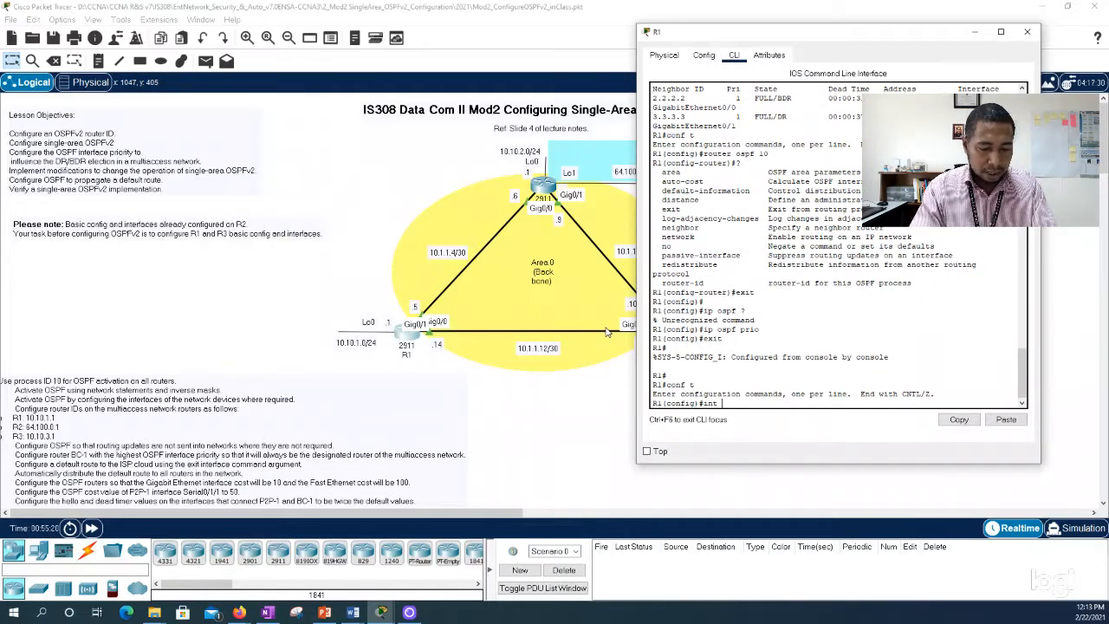
text( g0/1)
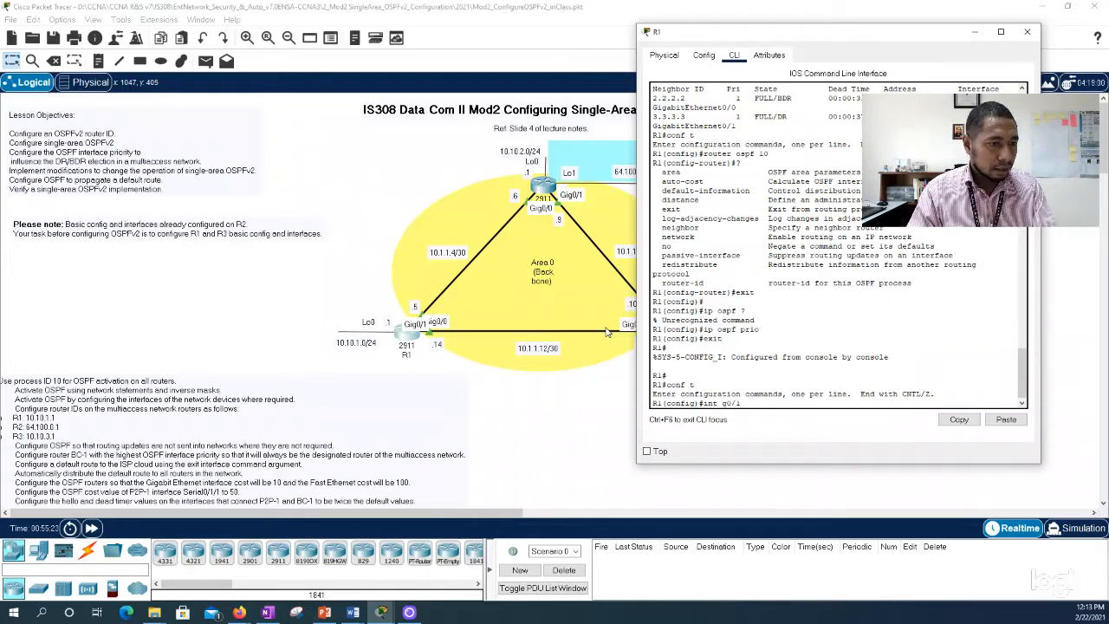
key(Return)
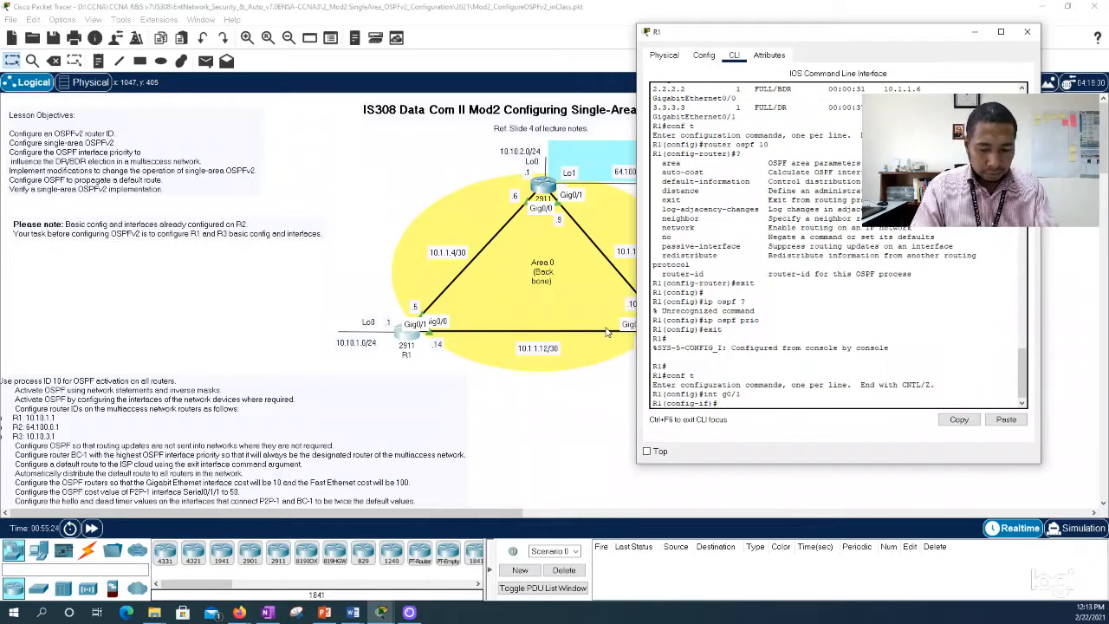
text(ip ospf )
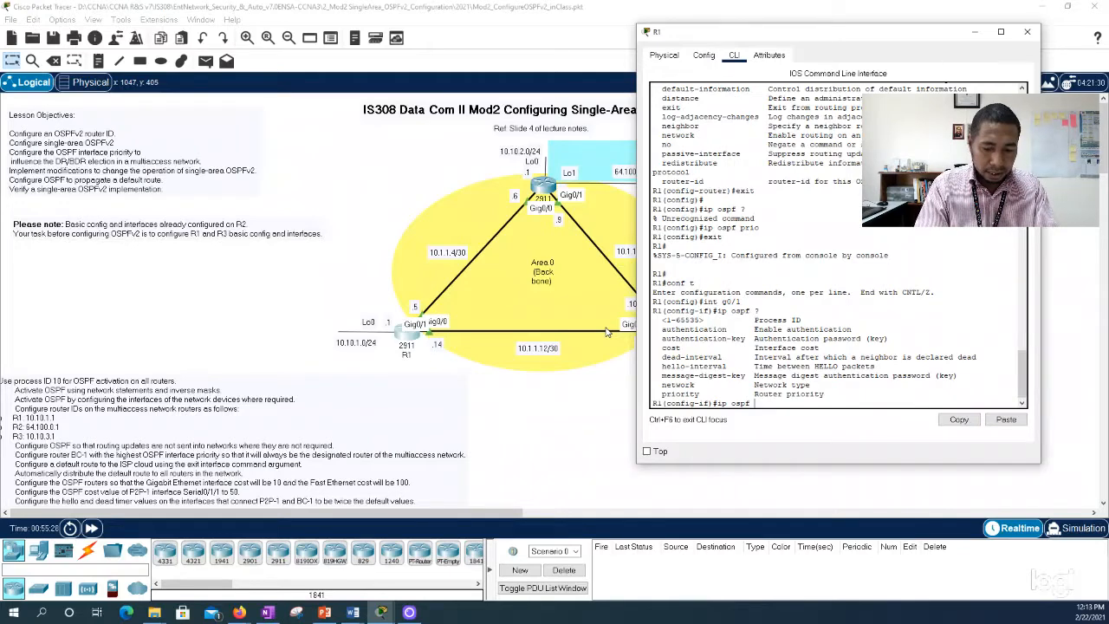
text(?pri)
Step: Check the allowed OSPF priority range, set R1's g0/1 priority to 0, and save the configuration
key(Tab)
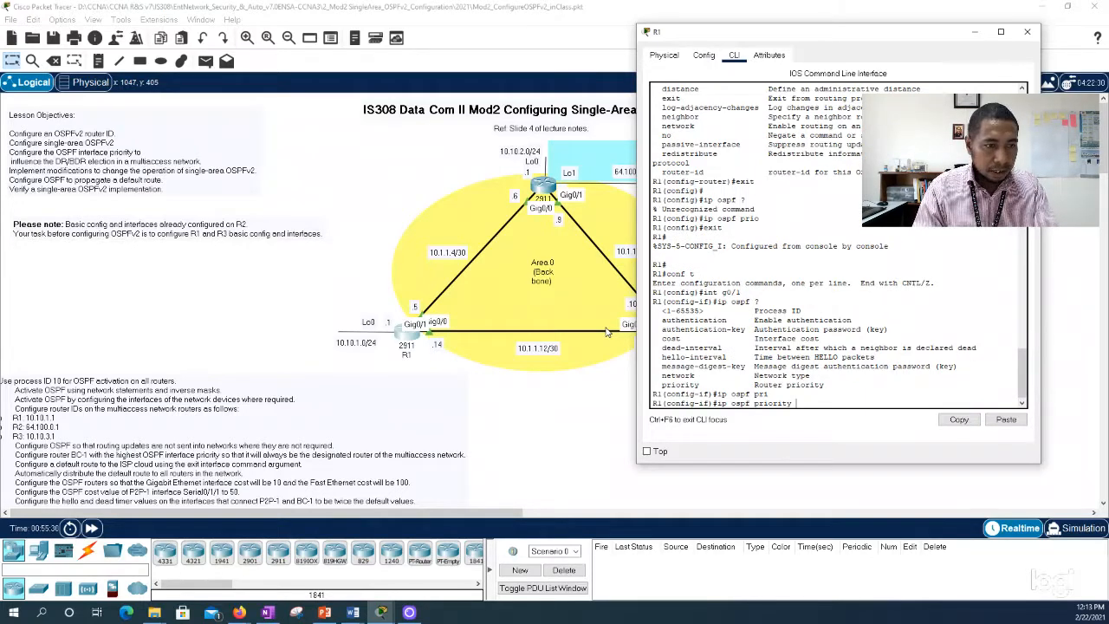
text(?)
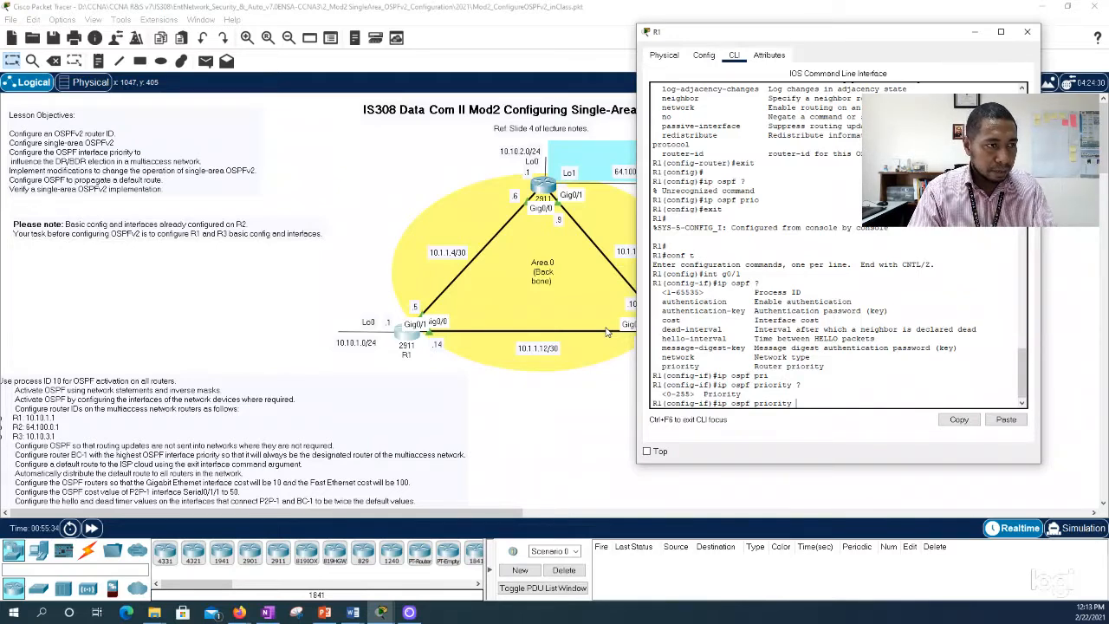
text(0)
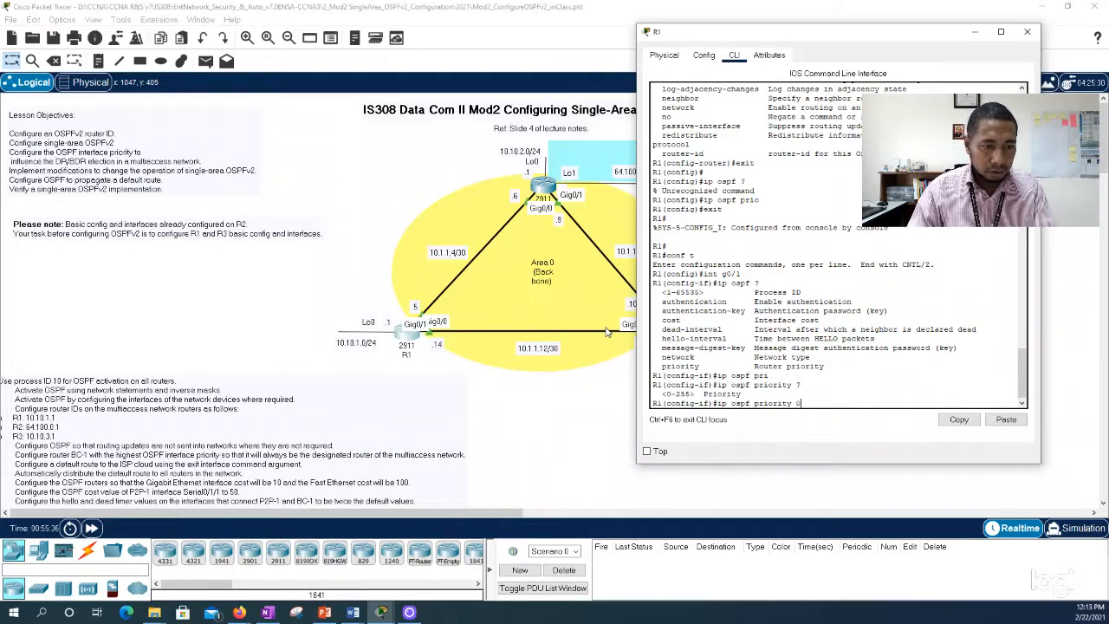
key(Return)
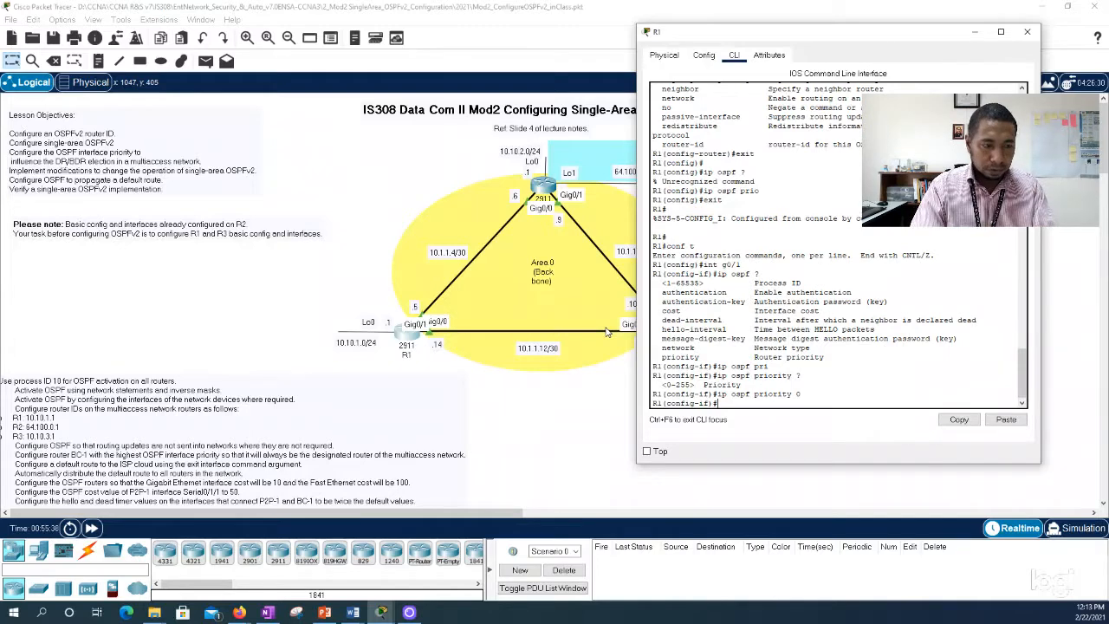
text(end)
key(Return)
key(Return)
text(wr)
key(Return)
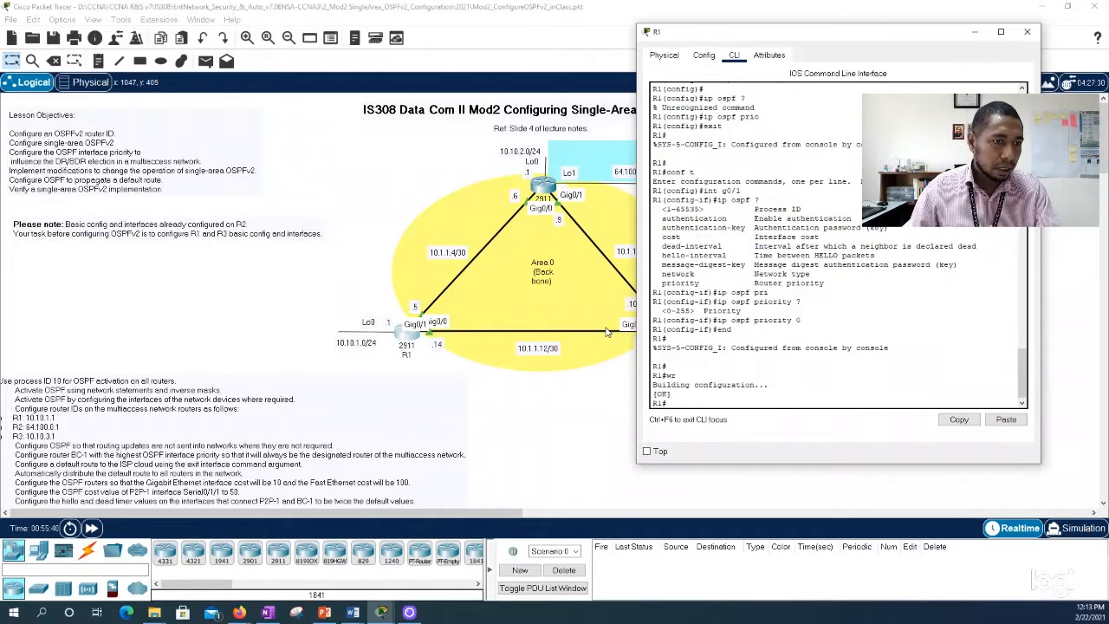
Step: Run show ip ospf neighbor on R1 and widen its window to read the neighbor table
text(show ip)
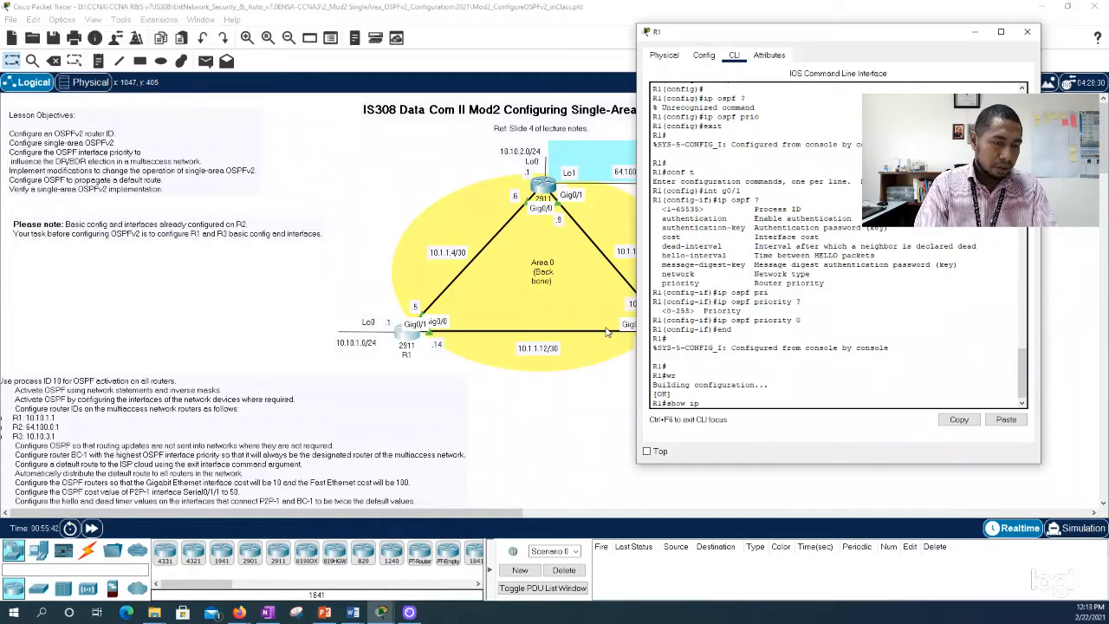
text( ospf nei)
key(Tab)
key(Return)
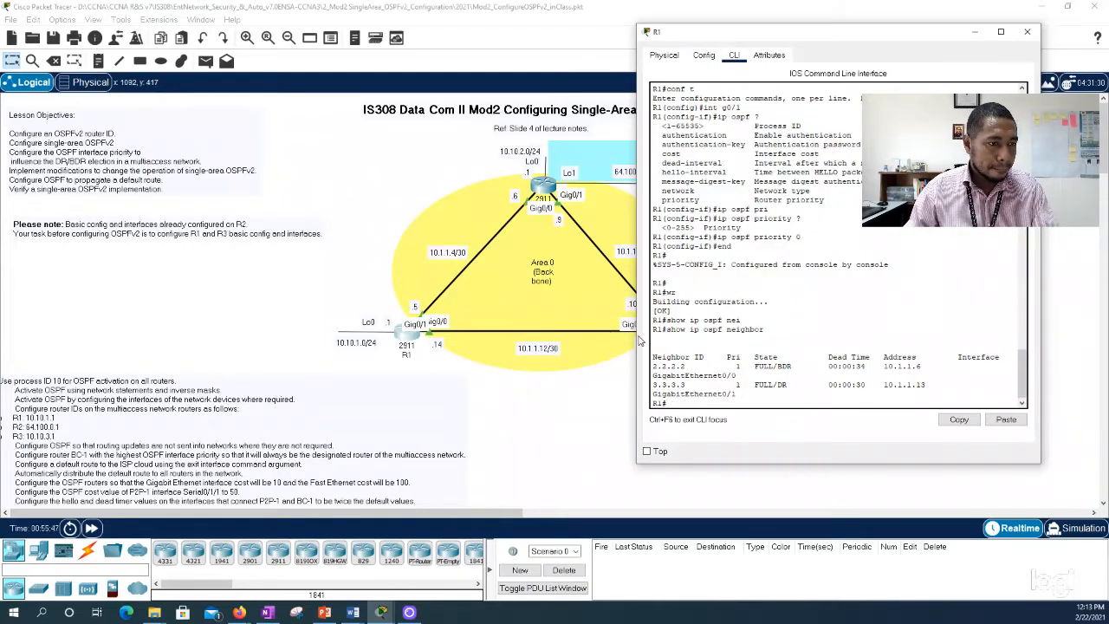
drag(636, 336, 598, 334)
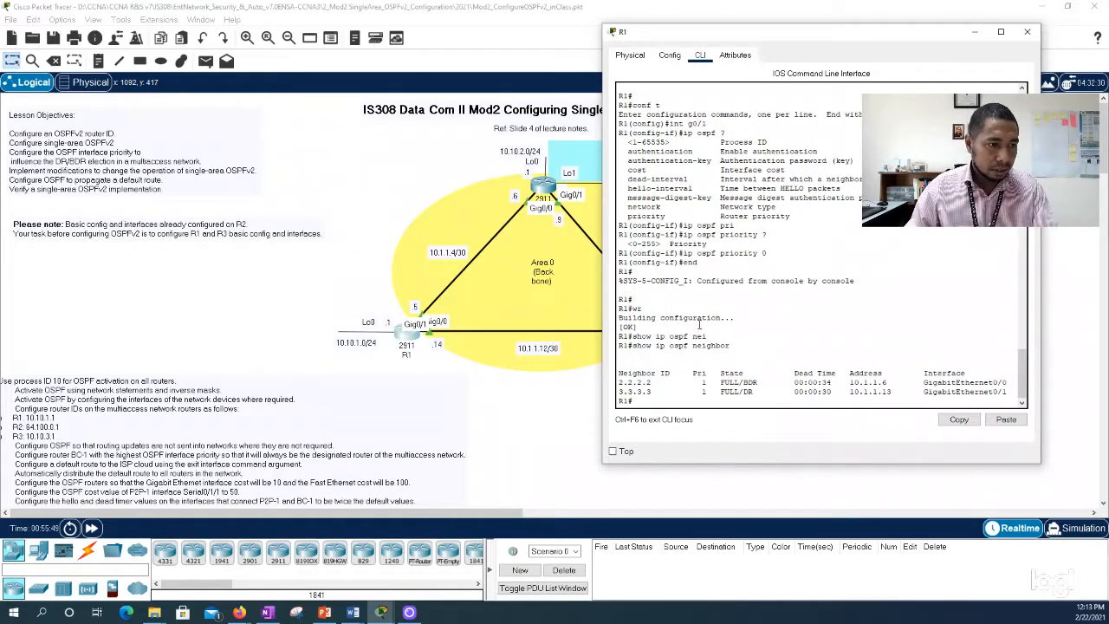
Step: Run show ip ospf int on R1 and highlight the state of GigabitEthernet0/1
key(Up)
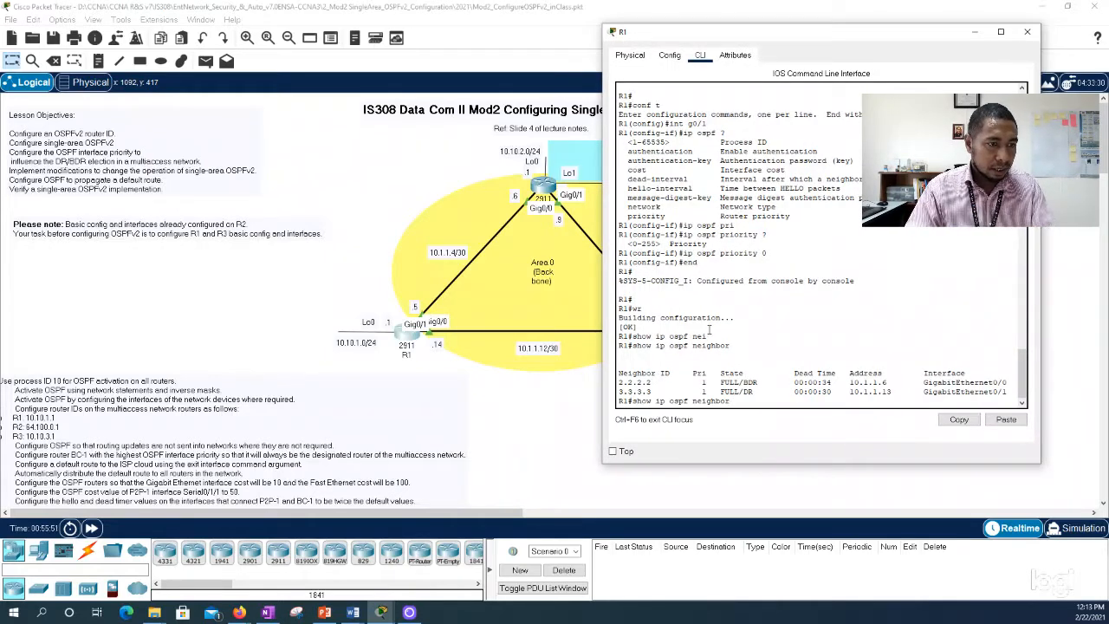
key(BackSpace)
key(BackSpace)
key(BackSpace)
key(BackSpace)
key(BackSpace)
key(BackSpace)
key(BackSpace)
text(int)
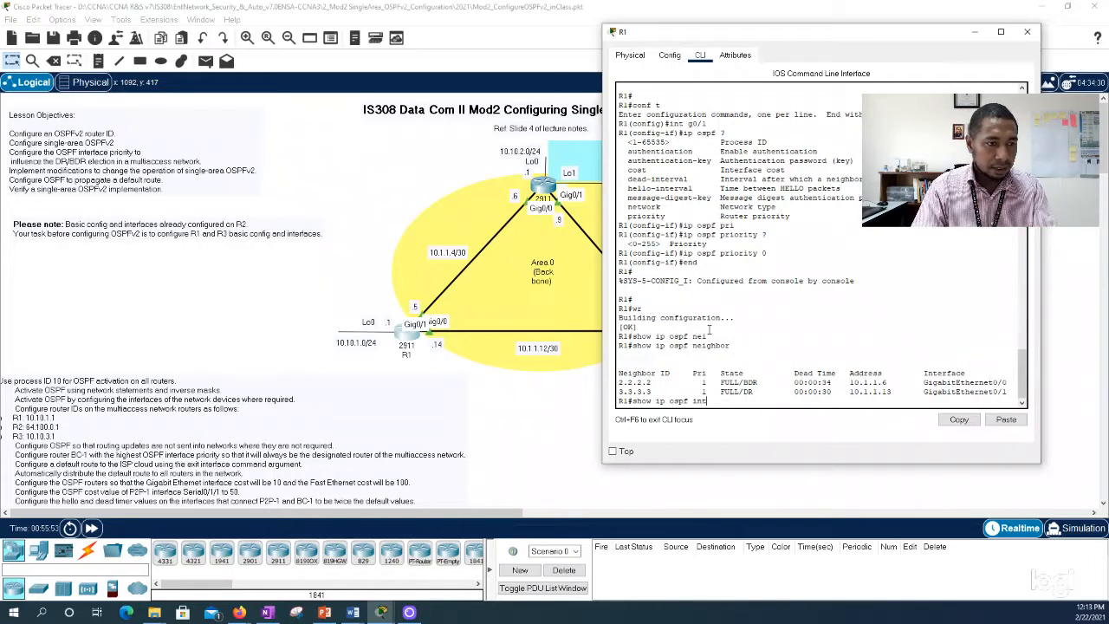
key(Return)
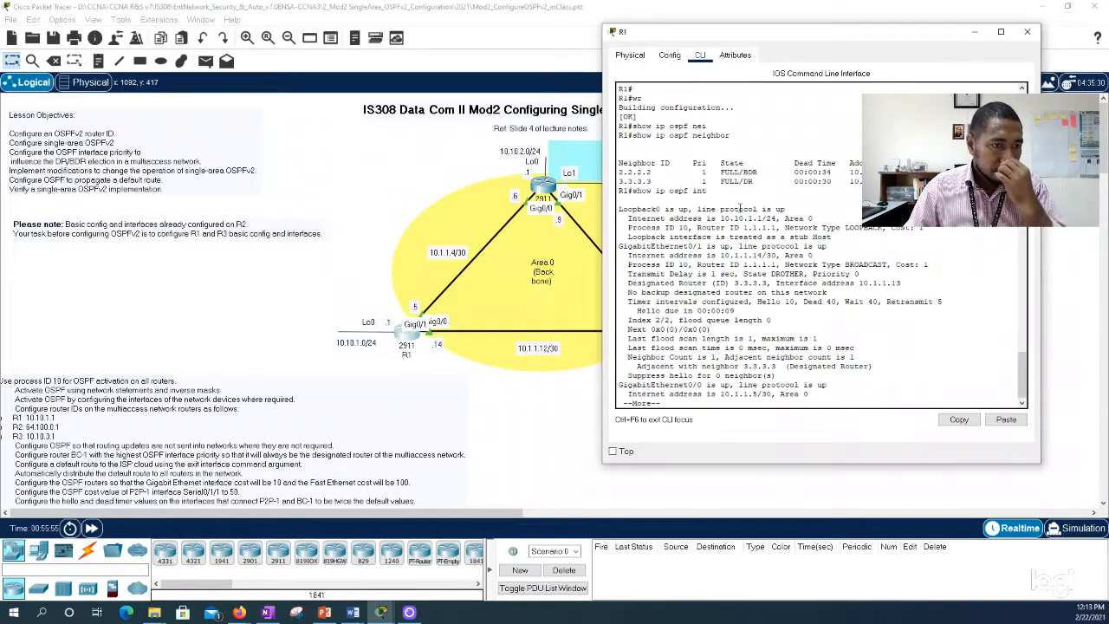
drag(743, 274, 804, 274)
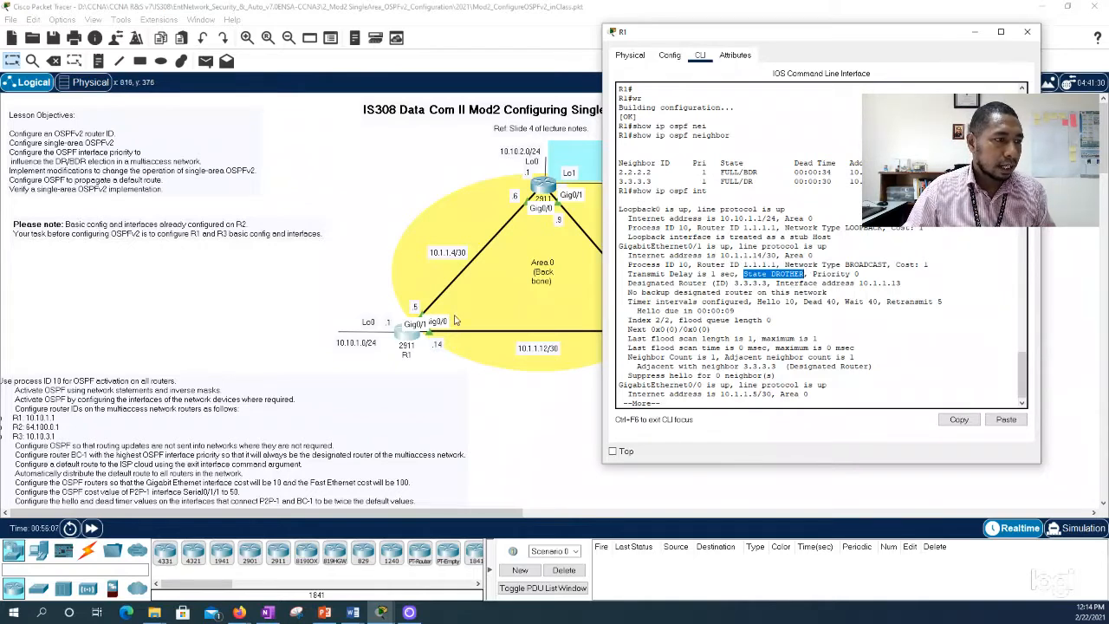
Step: Open R2's CLI beside the topology, rerun show ip ospf neighbor to check its neighbors' roles, and close the window
click(539, 191)
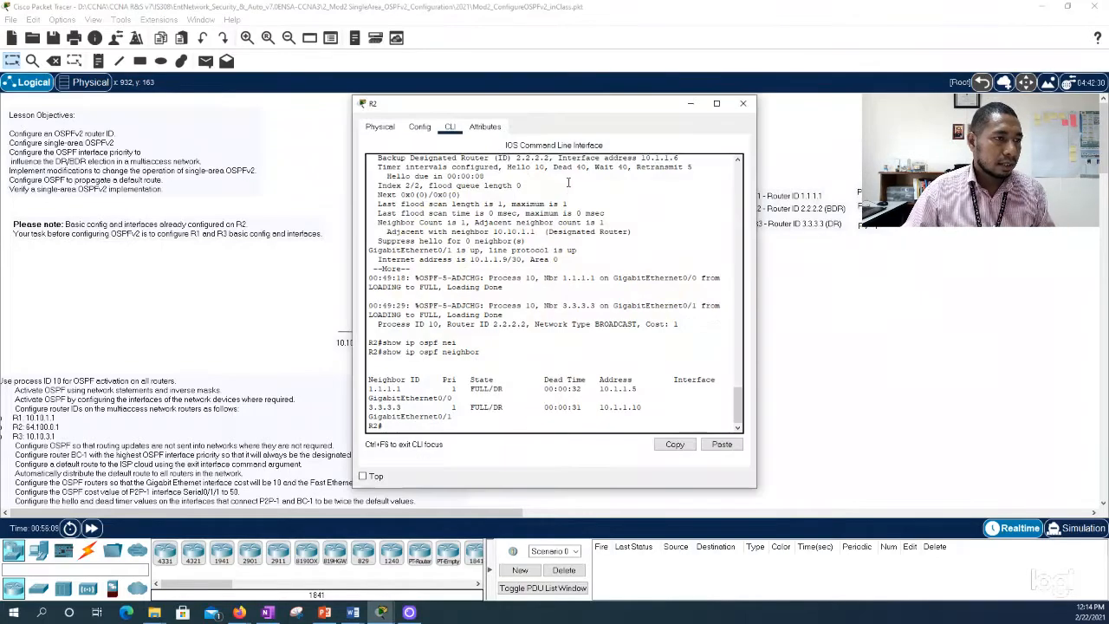
drag(537, 103, 801, 68)
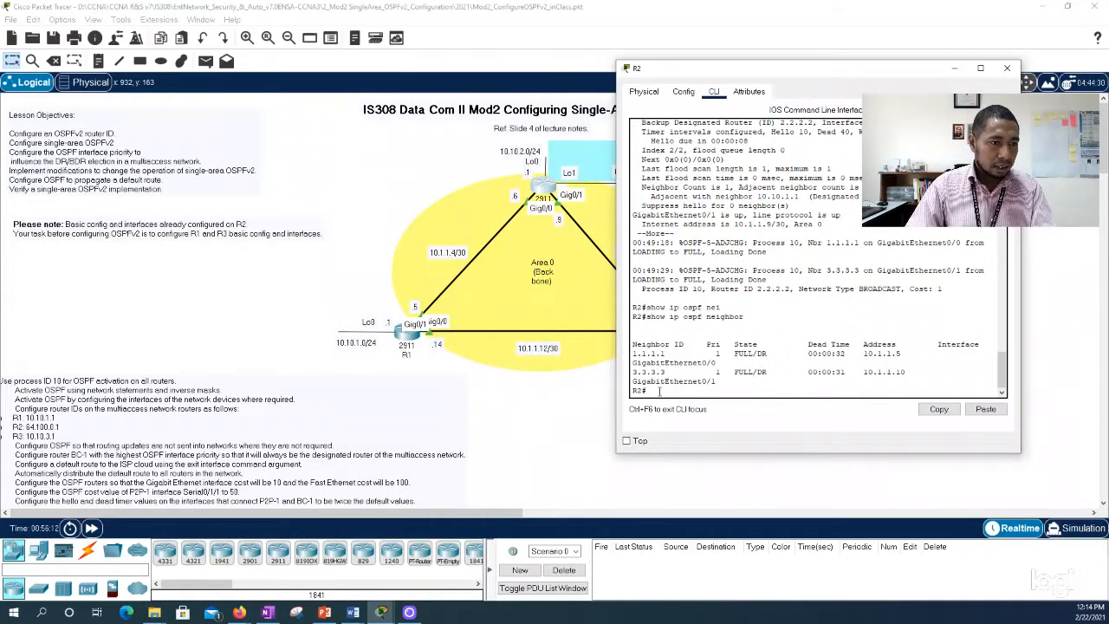
key(Up)
key(Return)
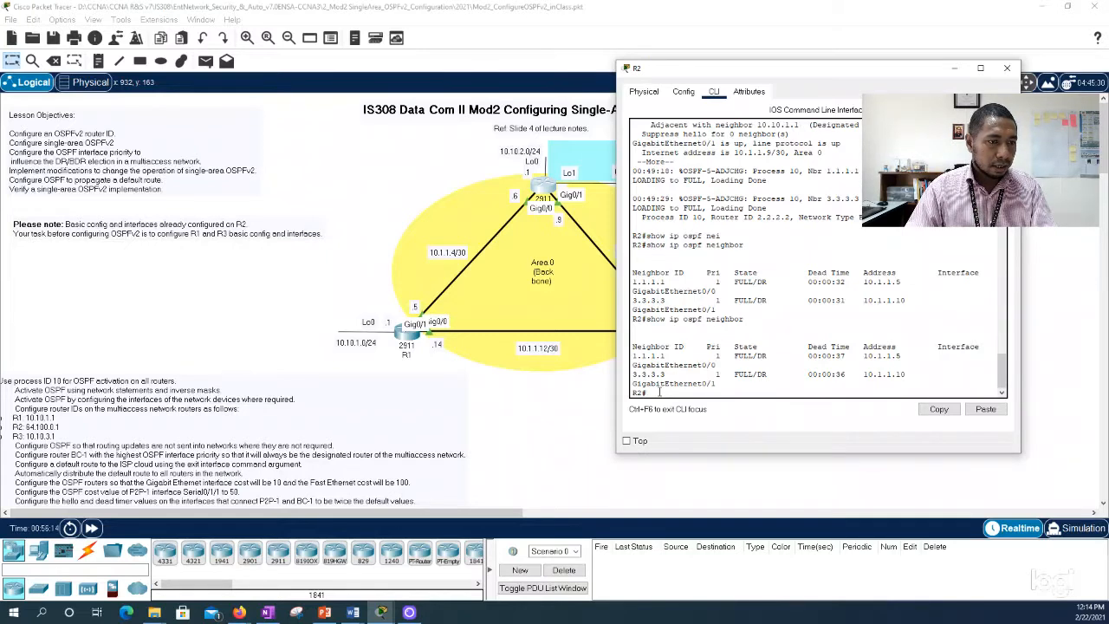
click(1007, 67)
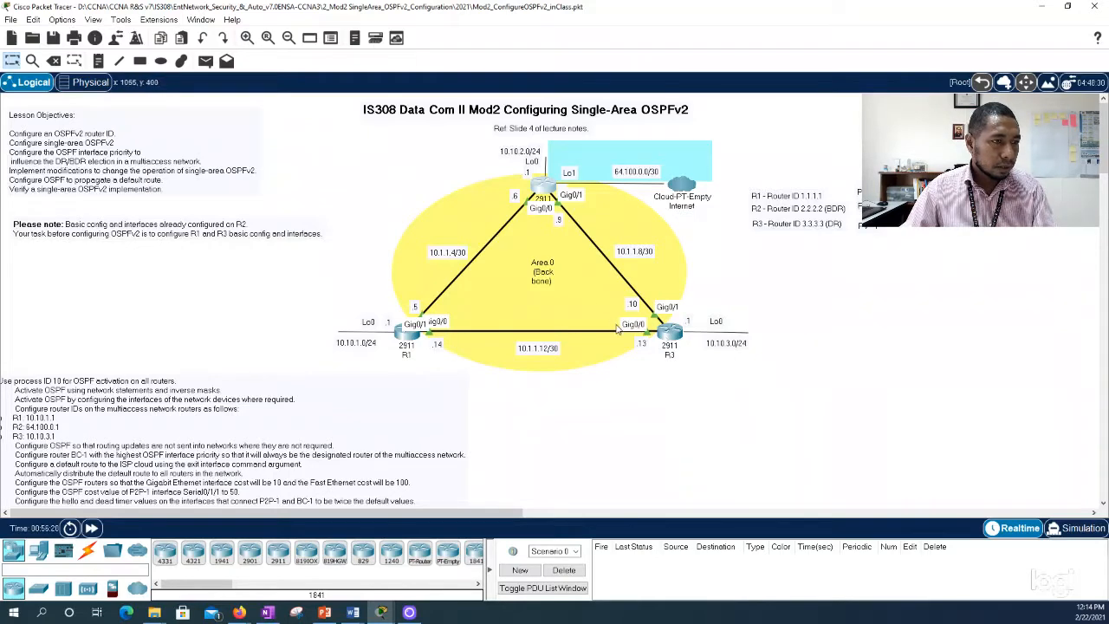
Step: Reopen R2's CLI beside the topology and enter configuration mode for interface g0/1
click(549, 188)
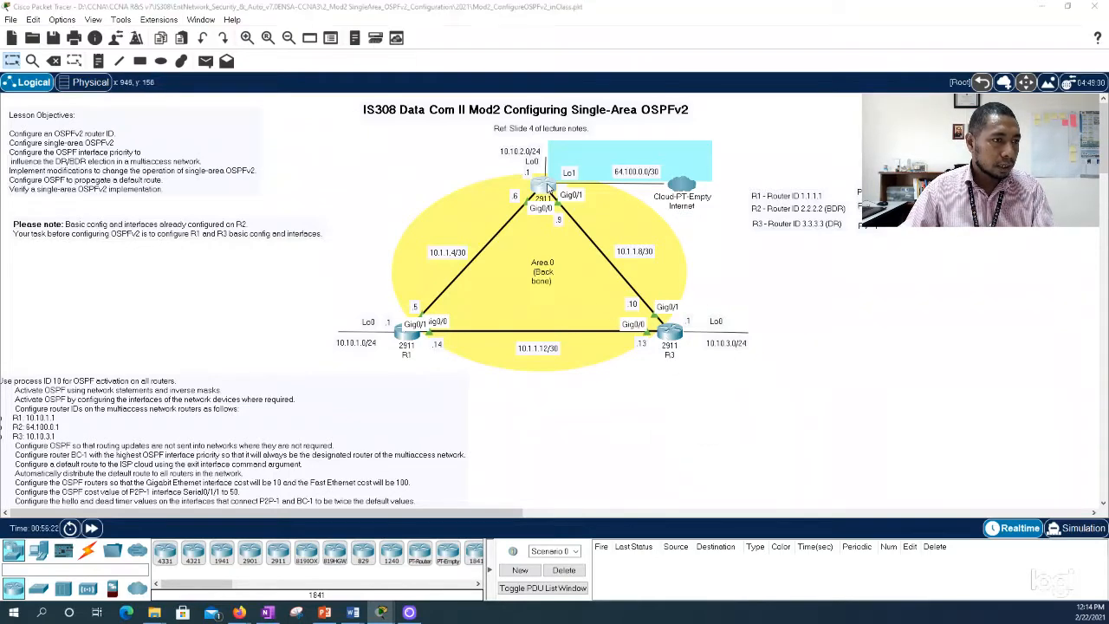
drag(544, 110, 809, 69)
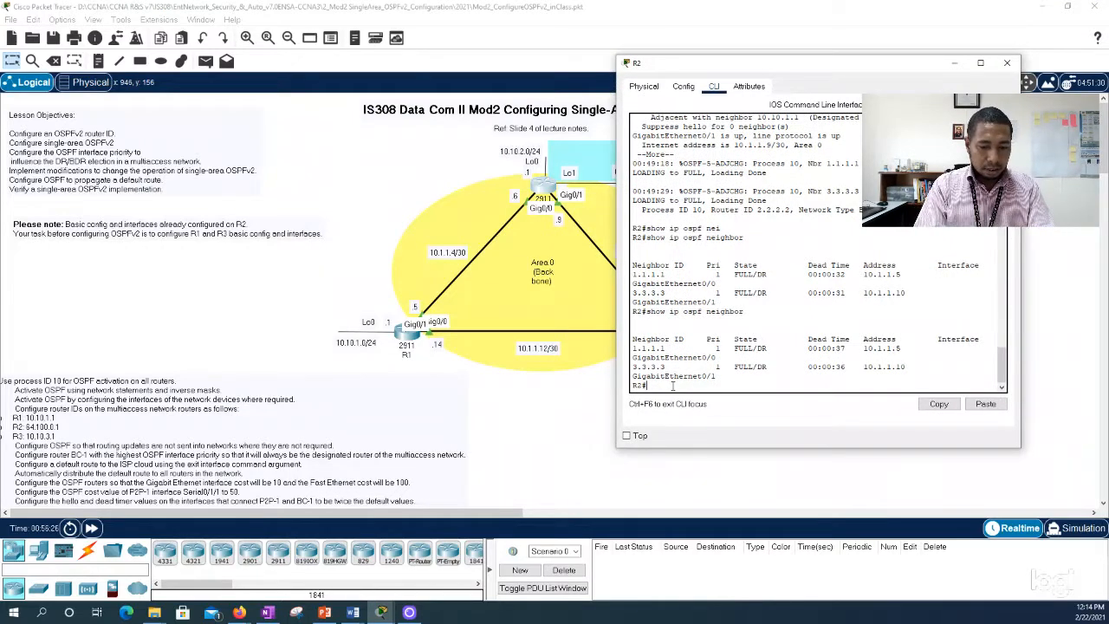
text(conf)
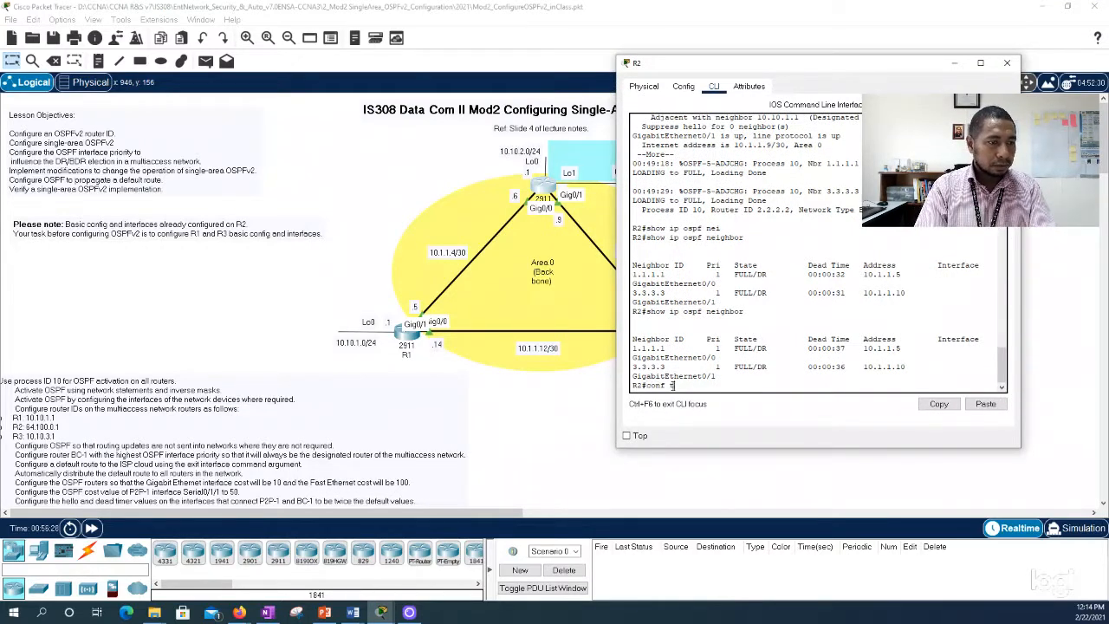
text( t)
key(Return)
text(int g)
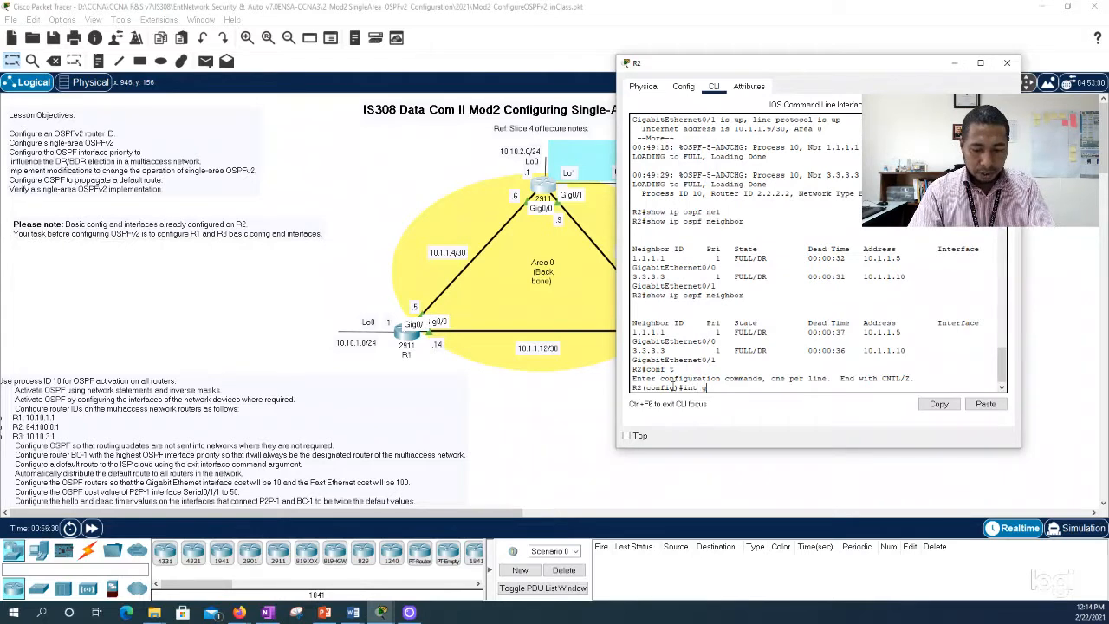
text(0/1)
key(Return)
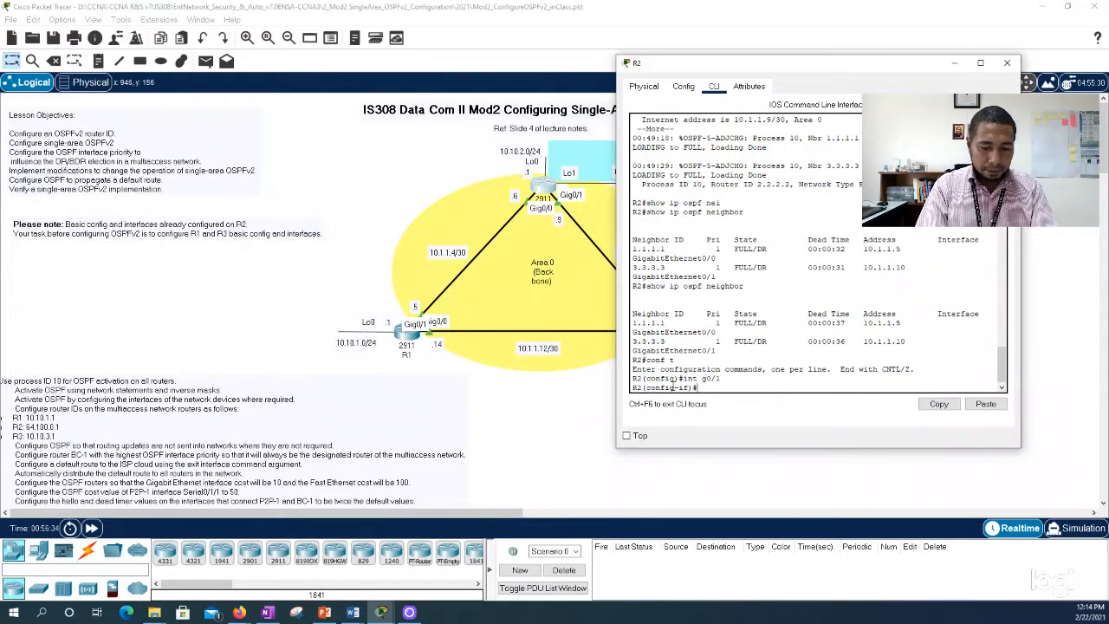
Step: Set the OSPF priority of R2's g0/1 interface to 2 and save the configuration
text(ip ospf p)
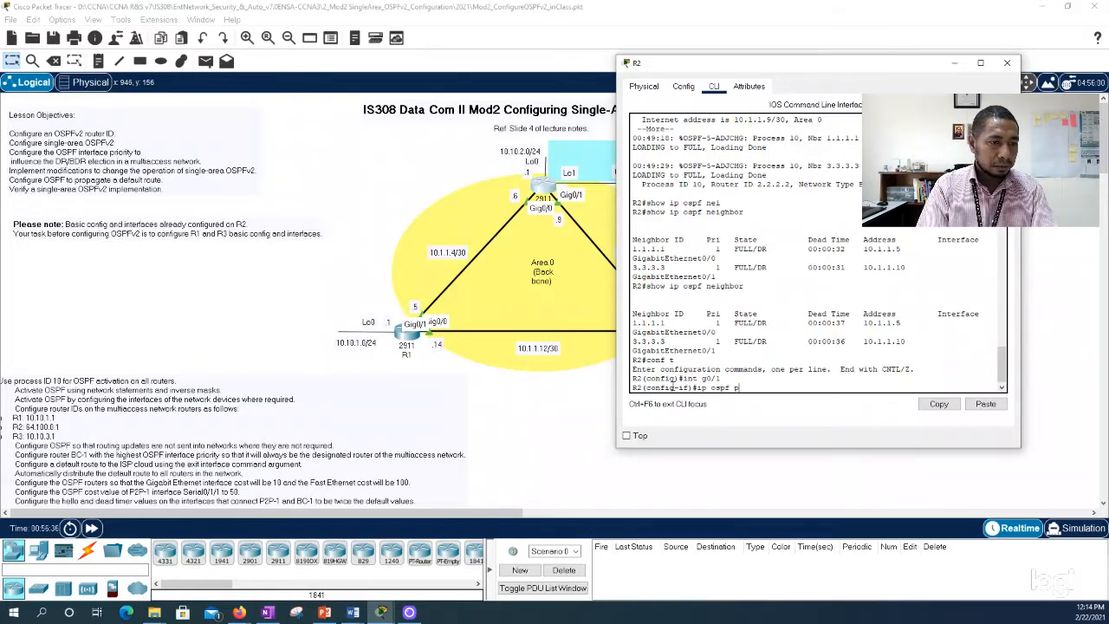
text(ro)
key(Tab)
key(BackSpace)
key(Tab)
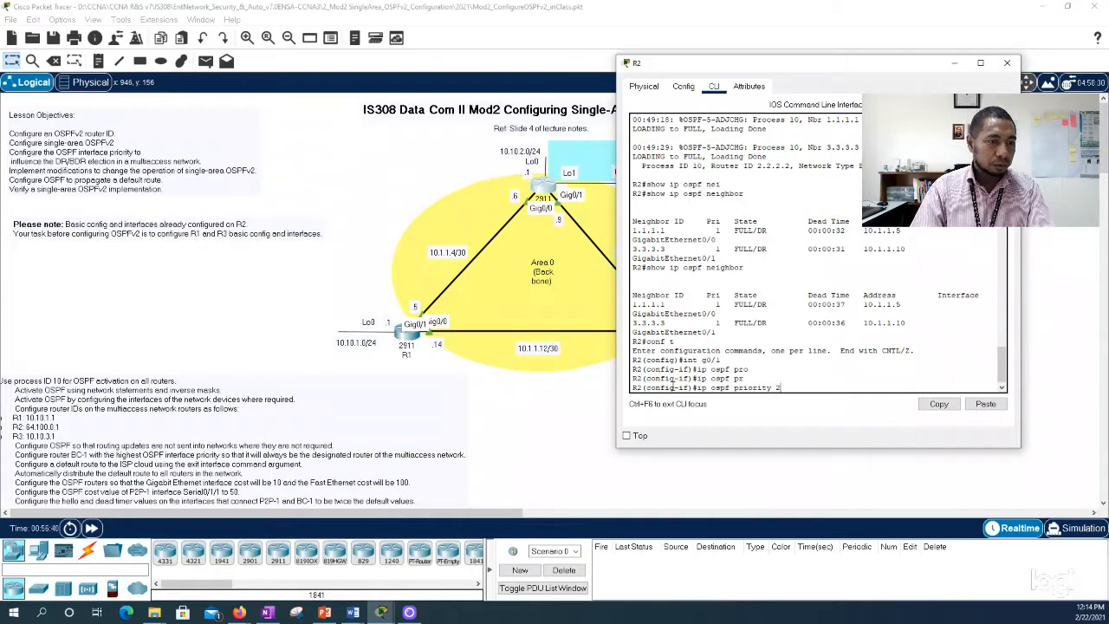
text(2)
key(Return)
text(end)
key(Return)
key(Return)
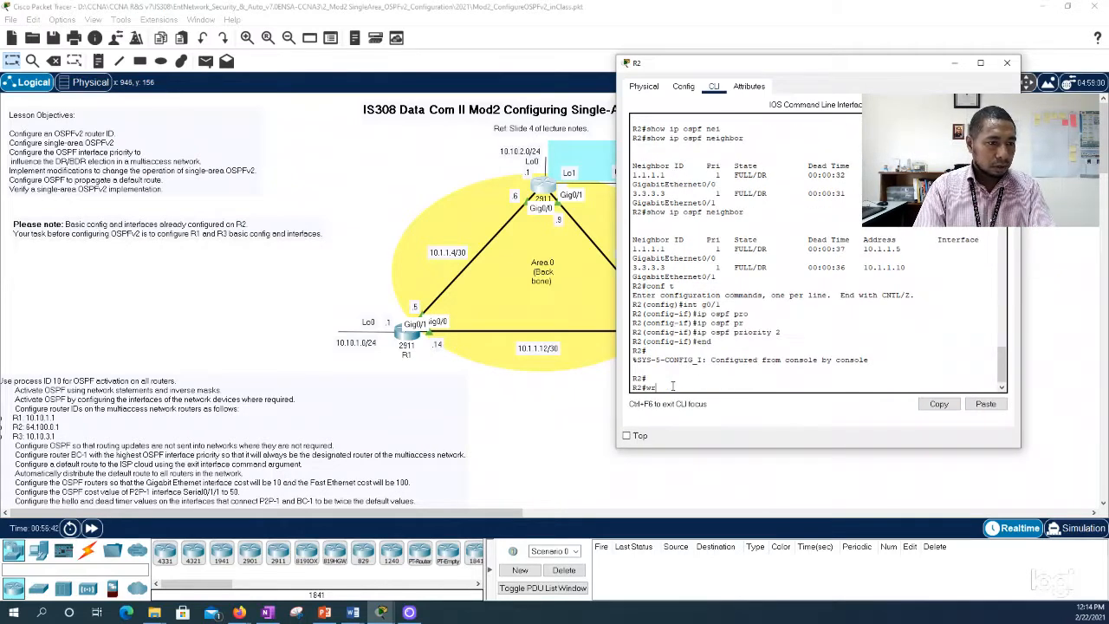
text(wr)
key(Return)
Step: Run show ip ospf int on R2 and page through to GigabitEthernet0/1 to check its priority and DR/BDR details
text(show ip ospf)
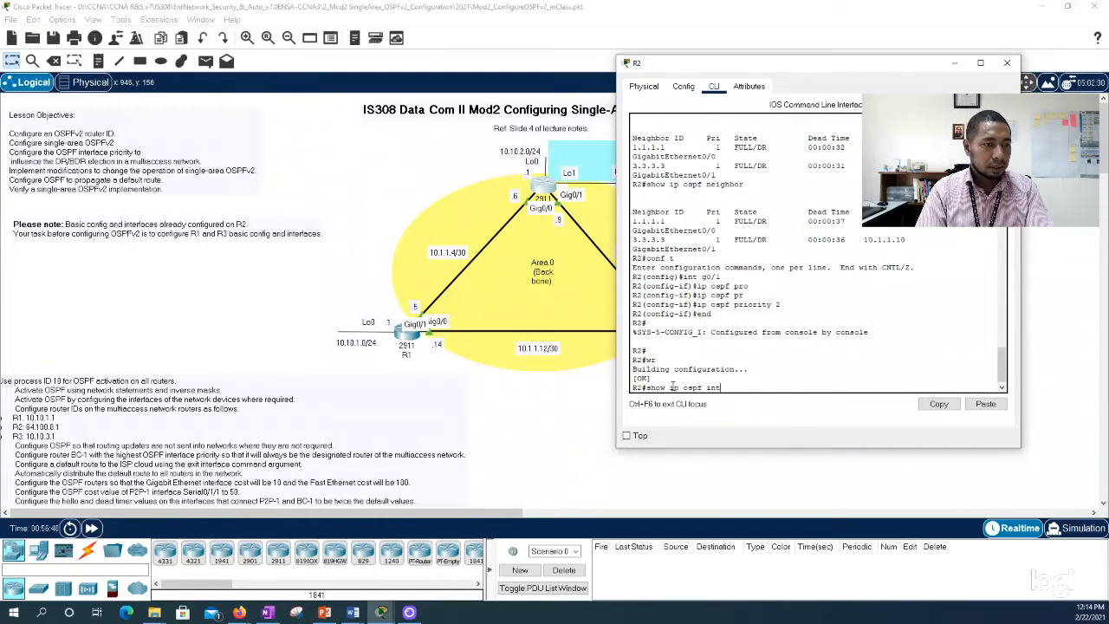
text( int)
key(Return)
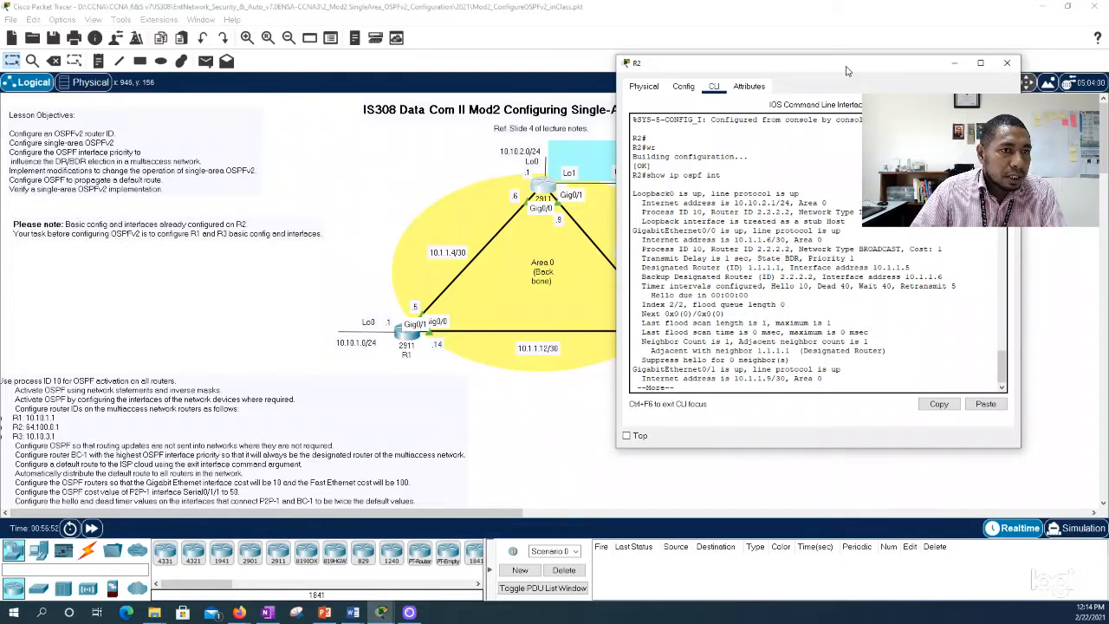
drag(848, 71, 852, 107)
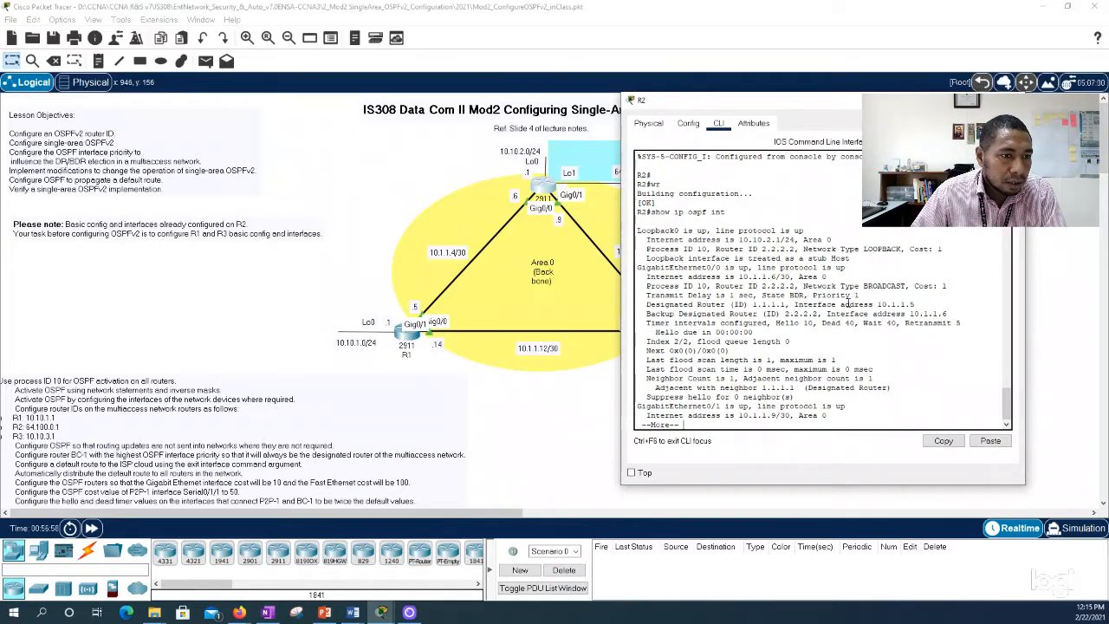
scroll(805, 297, down, 1)
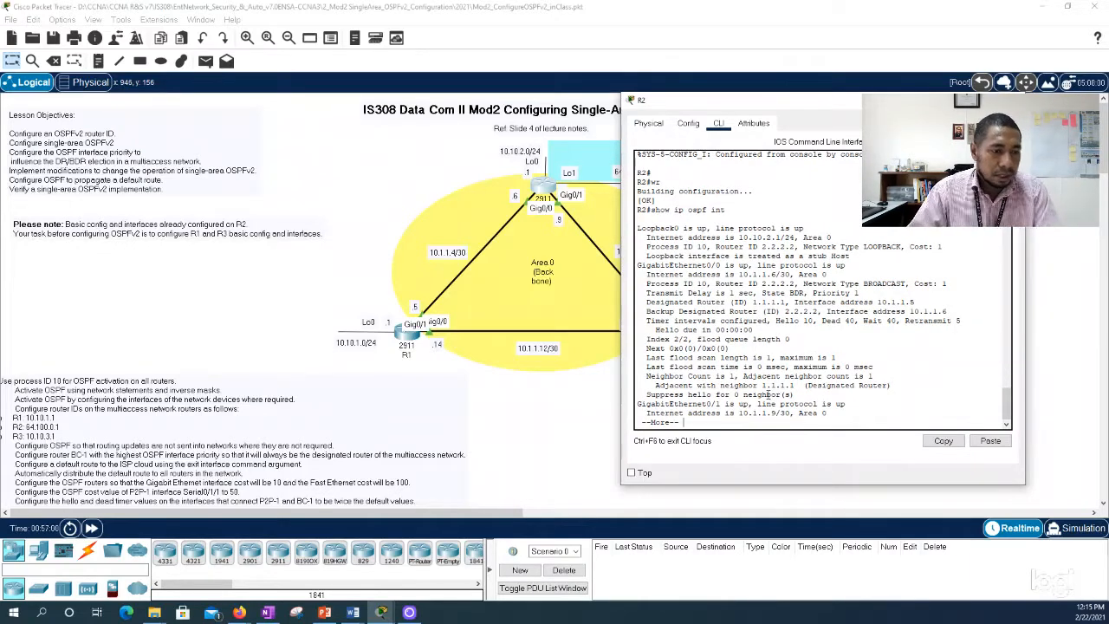
key(Return)
key(Return)
key(Return)
key(Return)
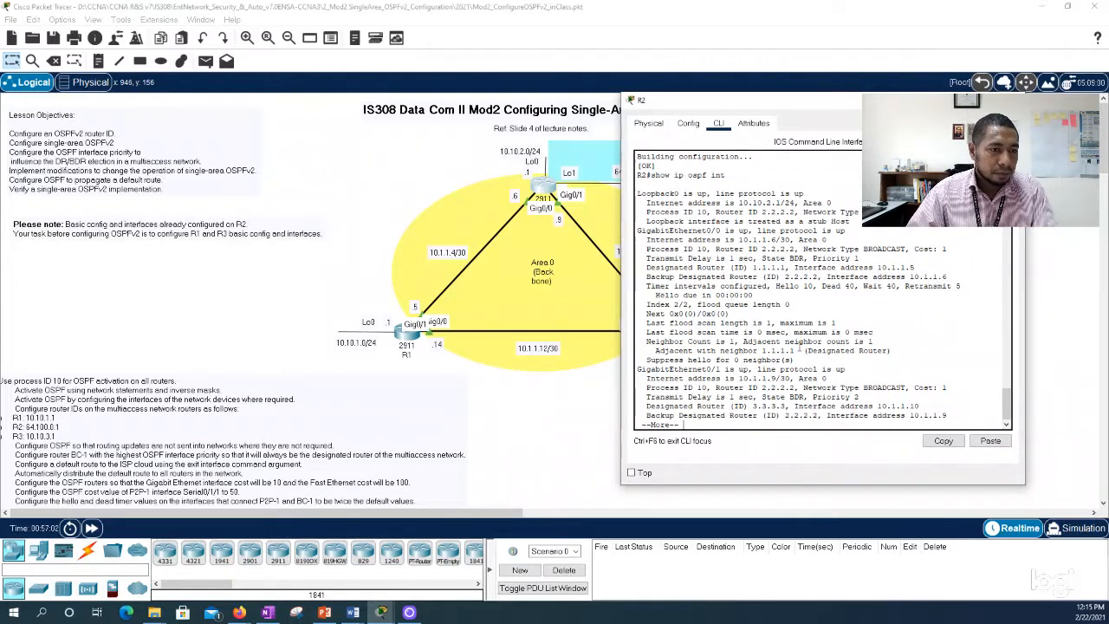
scroll(804, 346, down, 1)
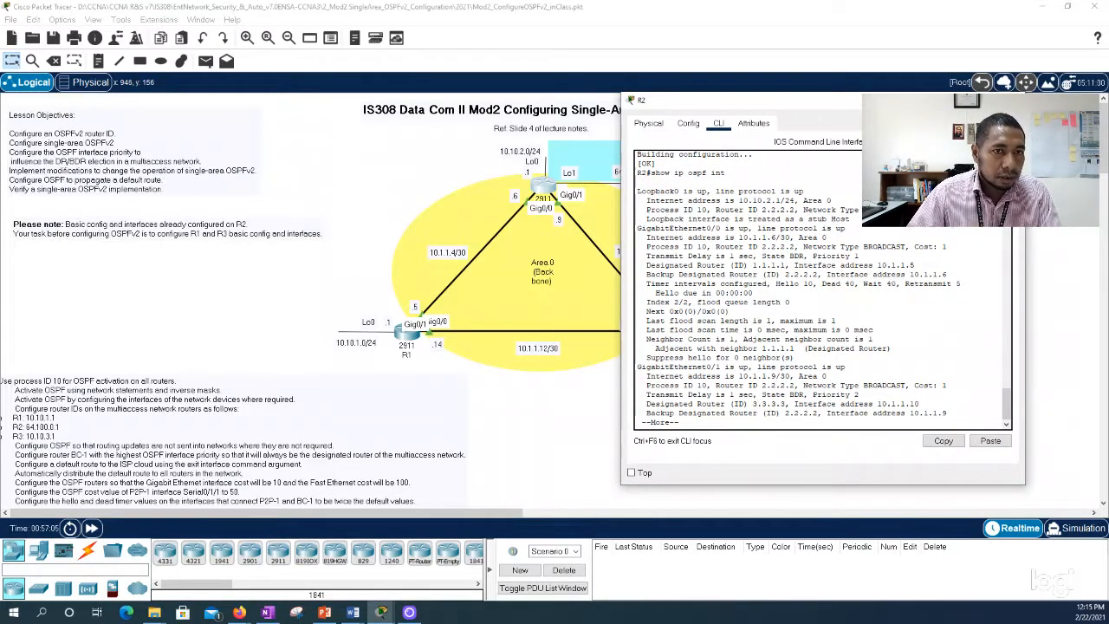
Step: Close R2's CLI window and open R3's CLI beside the topology
click(1011, 100)
click(667, 336)
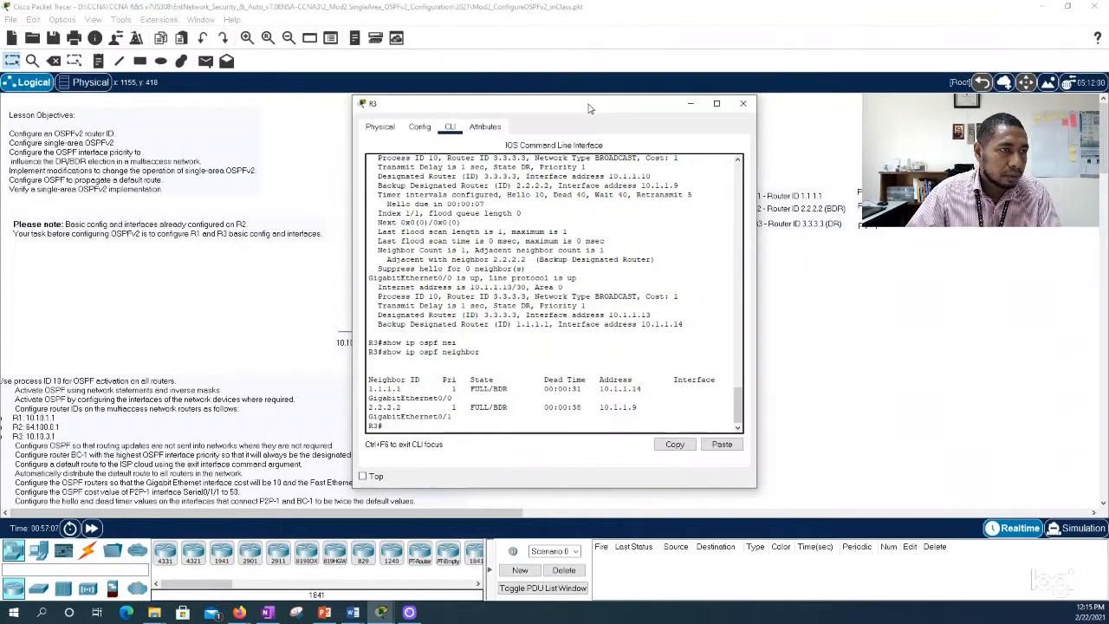
drag(588, 108, 881, 67)
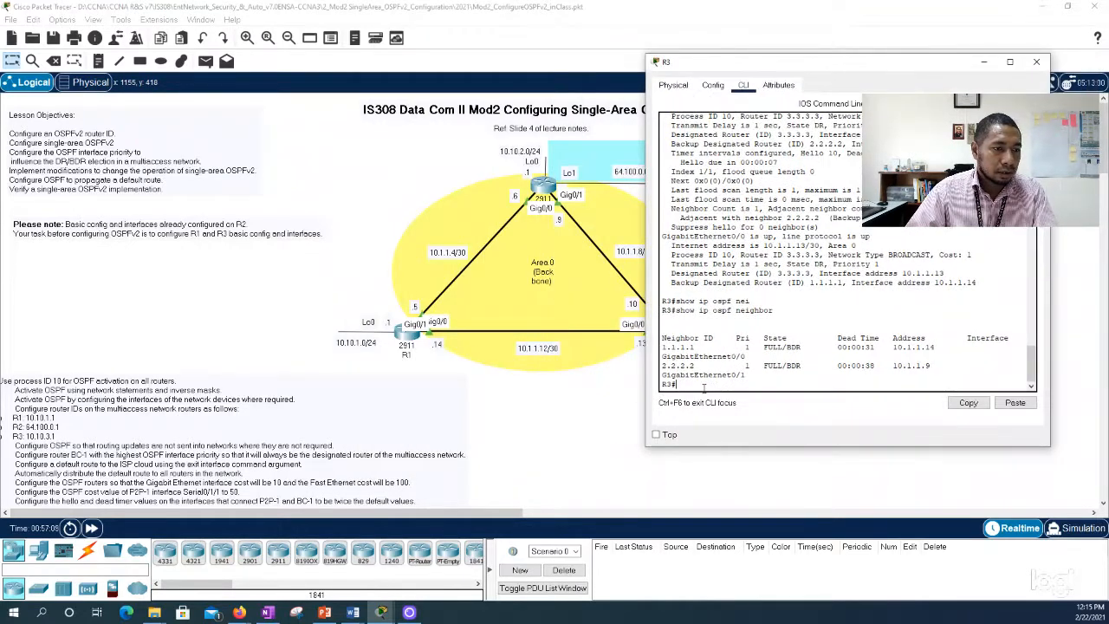
text(s)
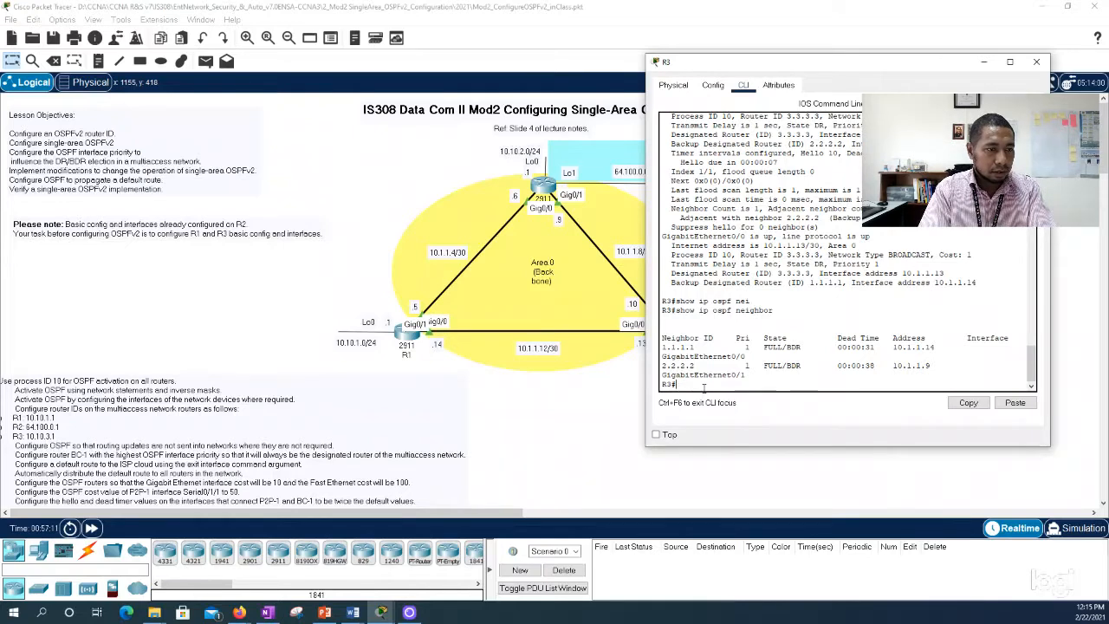
text(nf t)
key(Return)
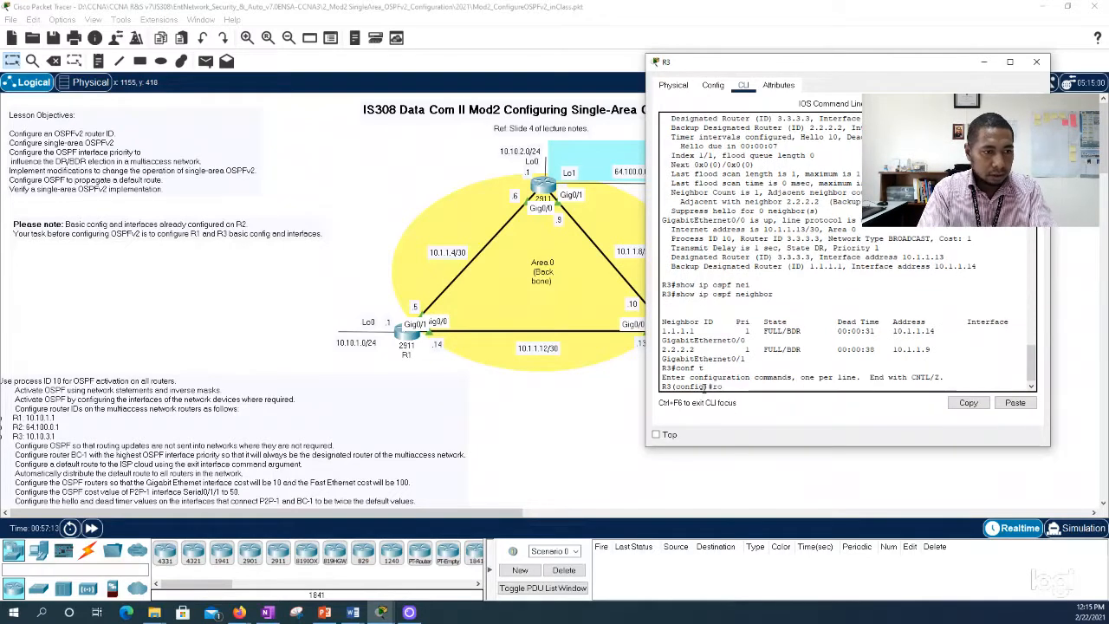
text(show)
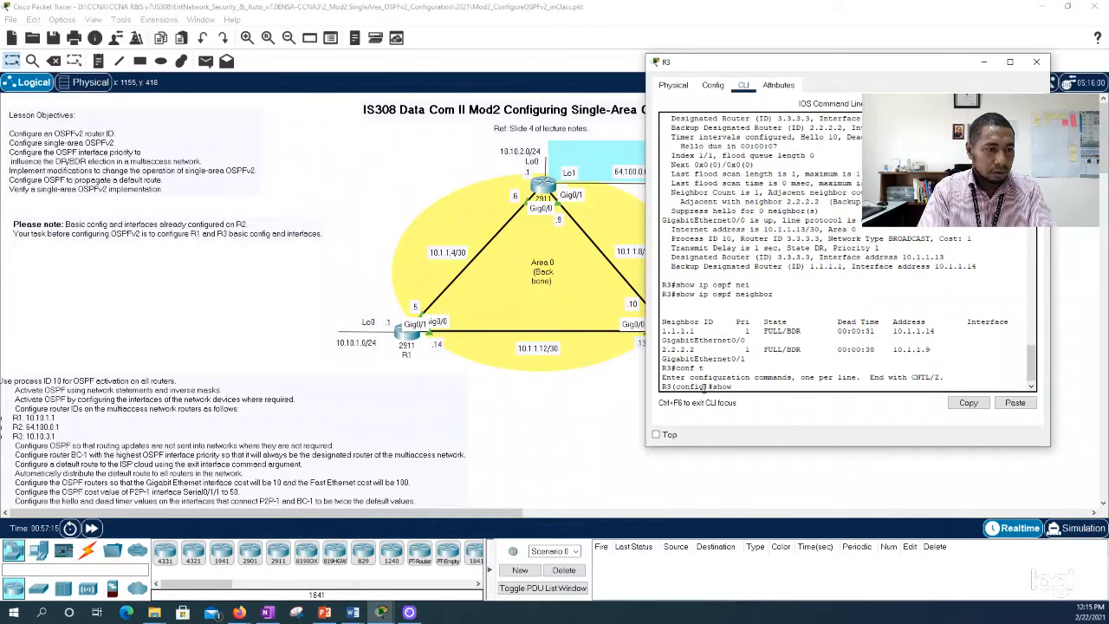
key(BackSpace)
key(BackSpace)
key(BackSpace)
key(BackSpace)
key(BackSpace)
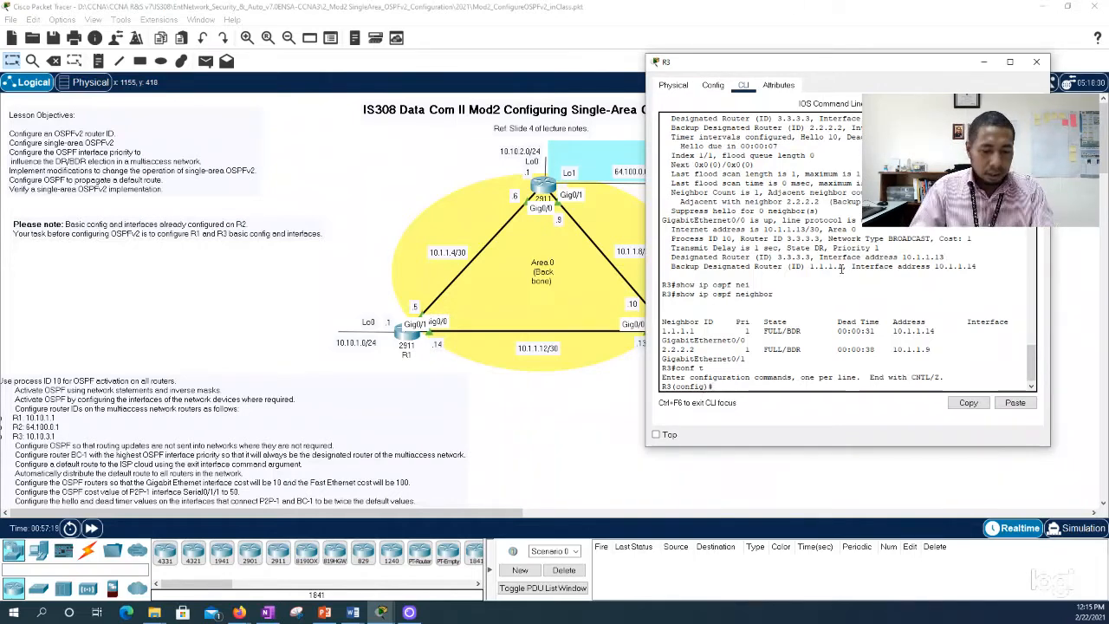
text(exit)
key(Return)
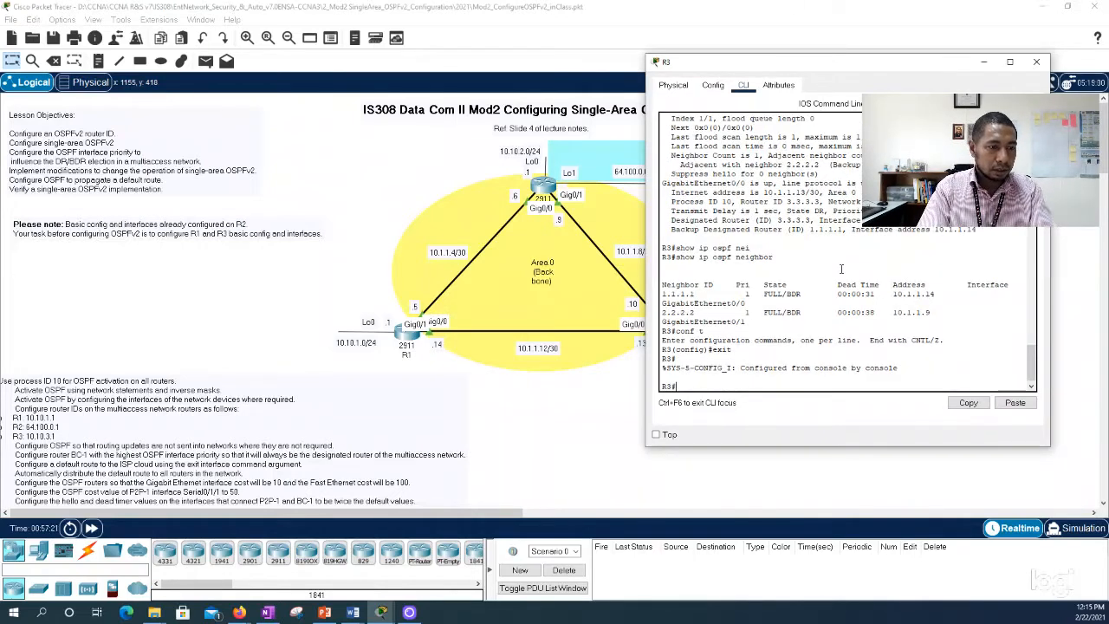
Step: Run show ip ospf neighbor on R3, widen the window and examine the priority and role of neighbors 1.1.1.1 and 2.2.2.2
text(show ip ospf )
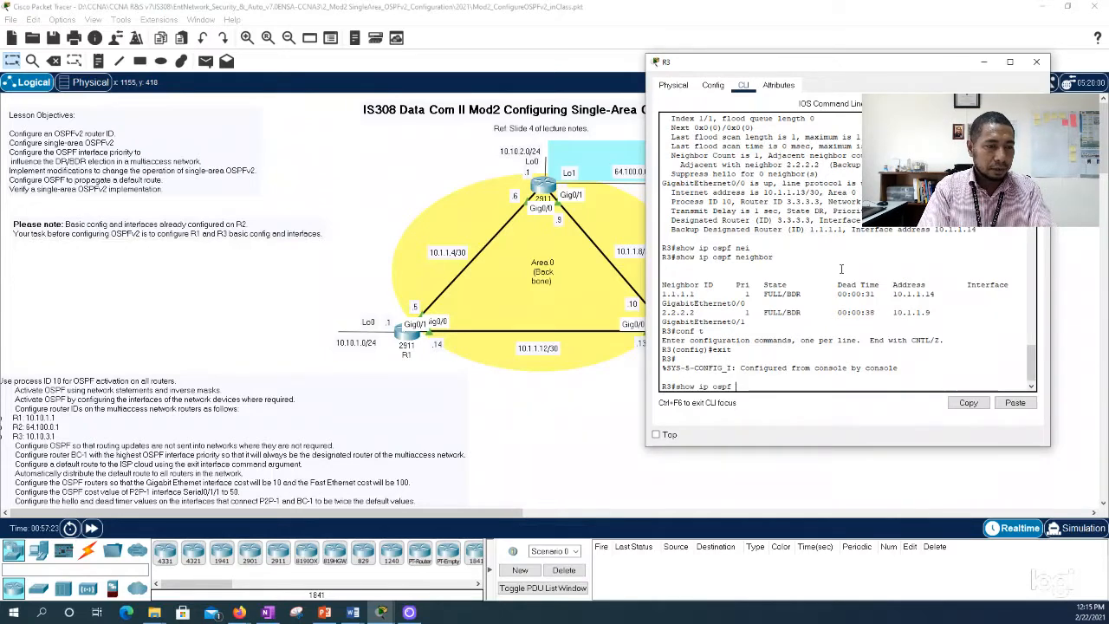
text(nei)
key(Tab)
key(Return)
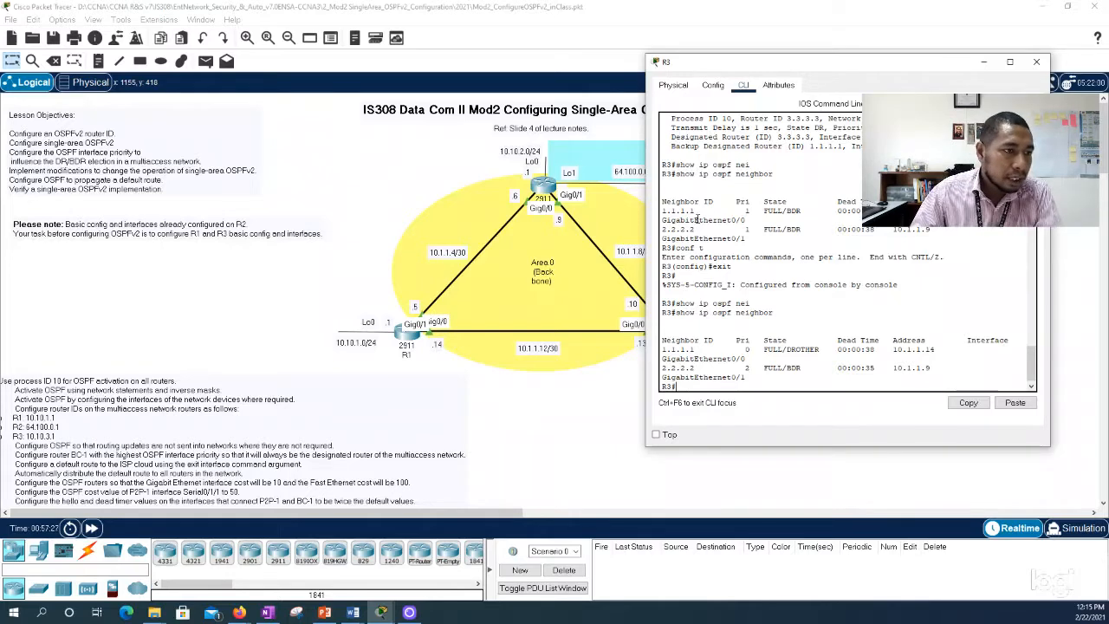
drag(646, 208, 615, 206)
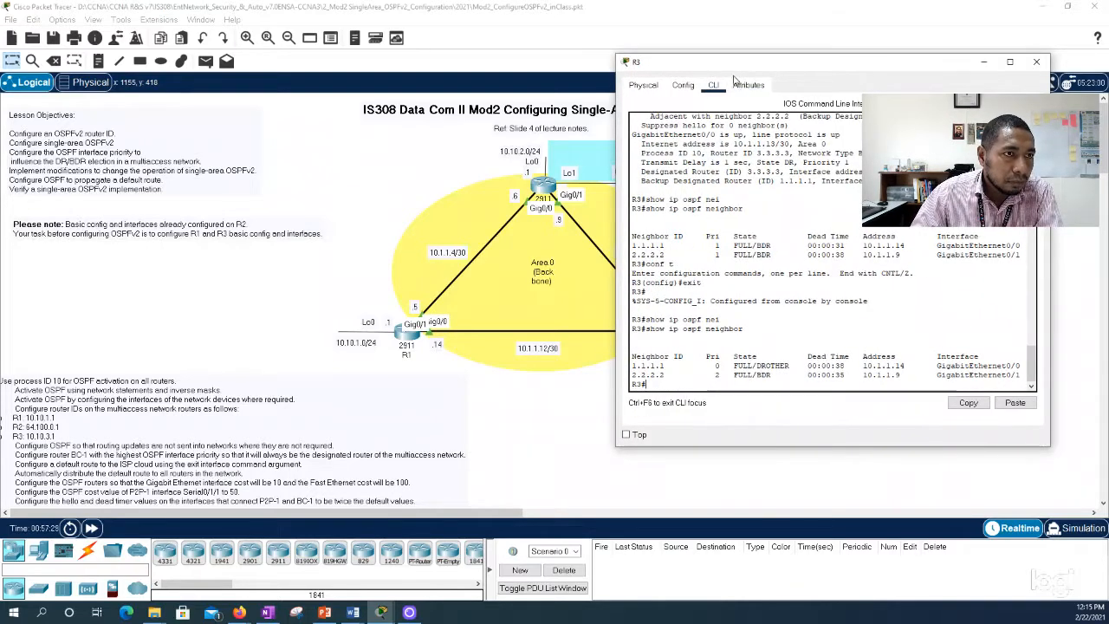
drag(736, 64, 790, 66)
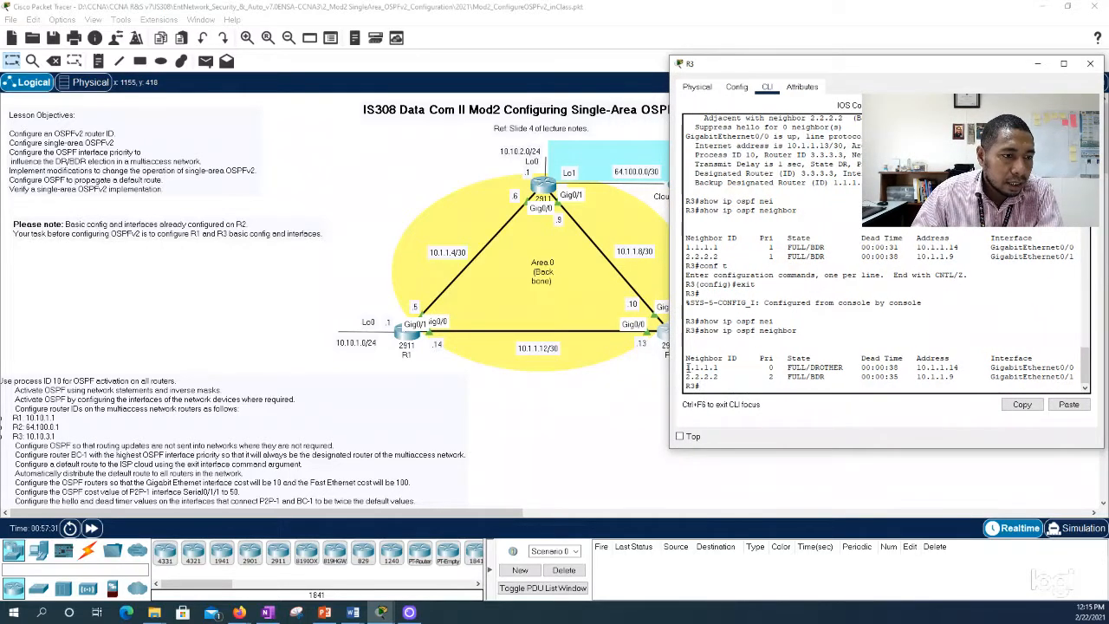
drag(685, 367, 1074, 368)
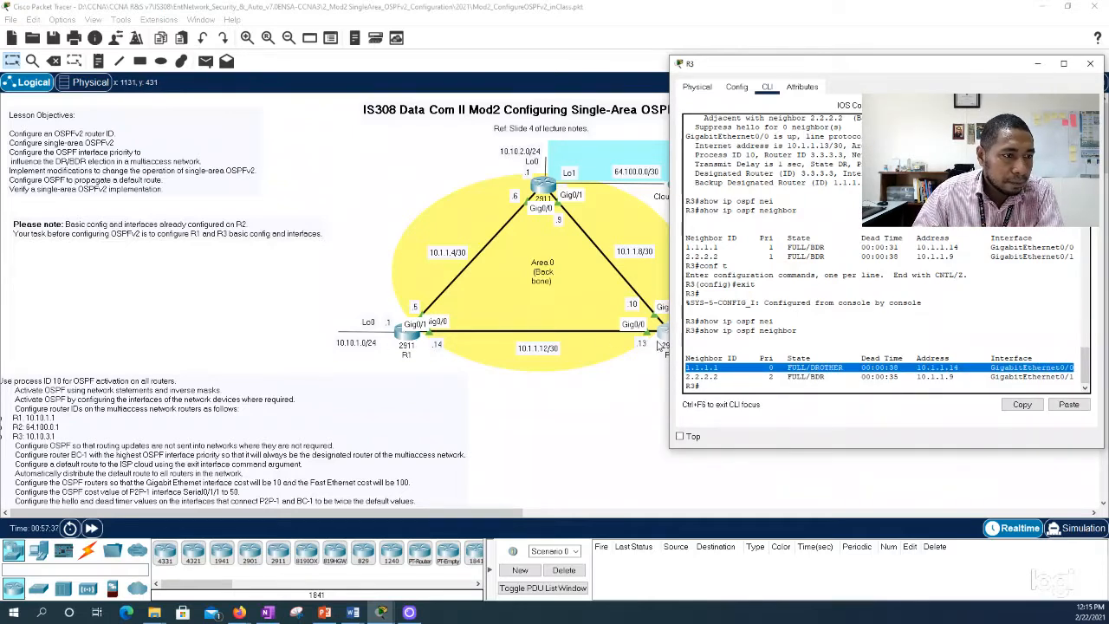
drag(687, 377, 1075, 374)
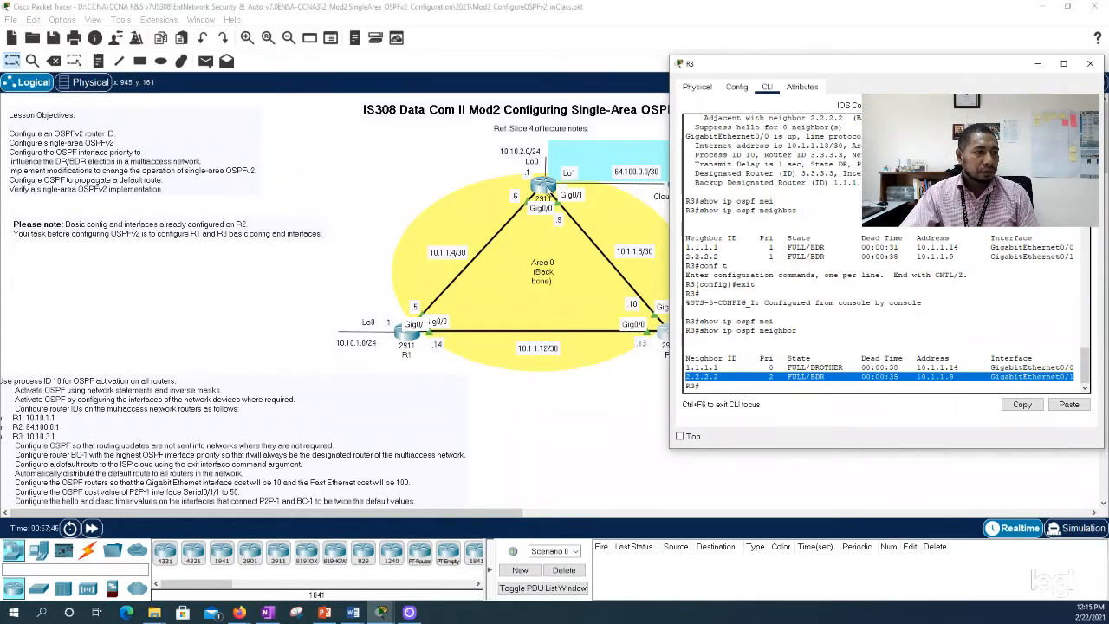
Step: Open R2's CLI, leave the paged output, run show ip ospf neighbor to check its neighbors' roles, and close the window
click(549, 189)
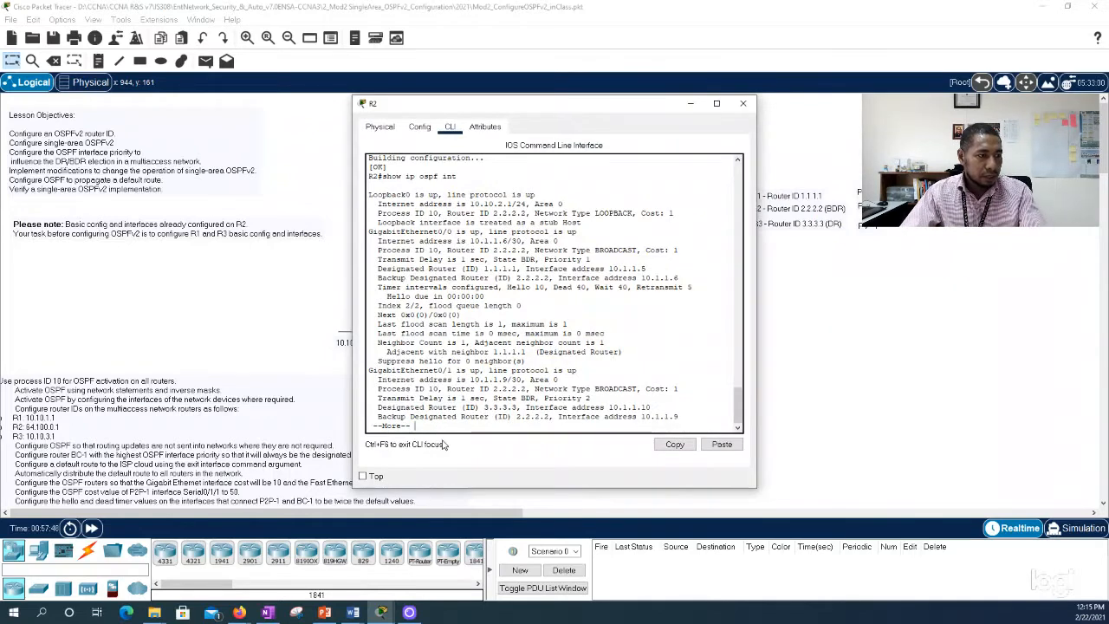
text(qsh)
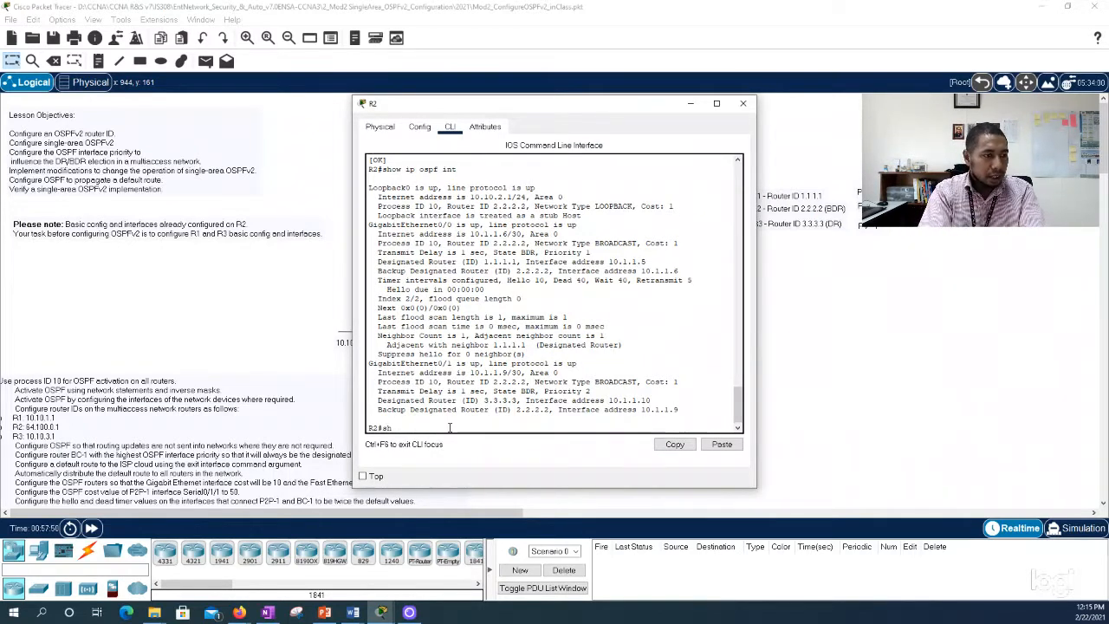
text(ow ip ospf nei)
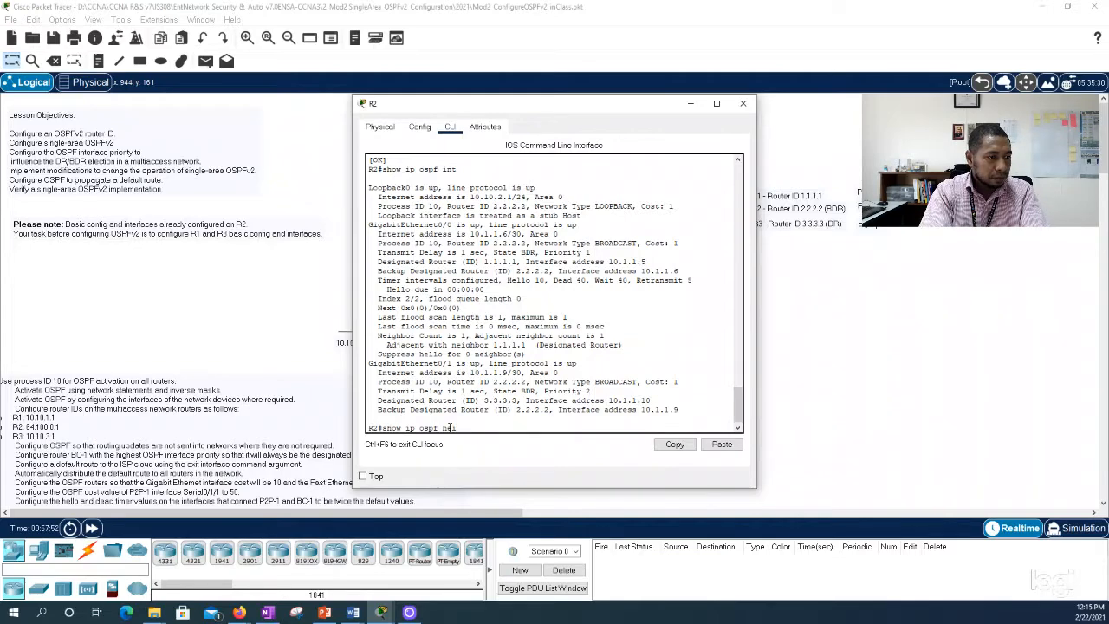
key(Tab)
key(Return)
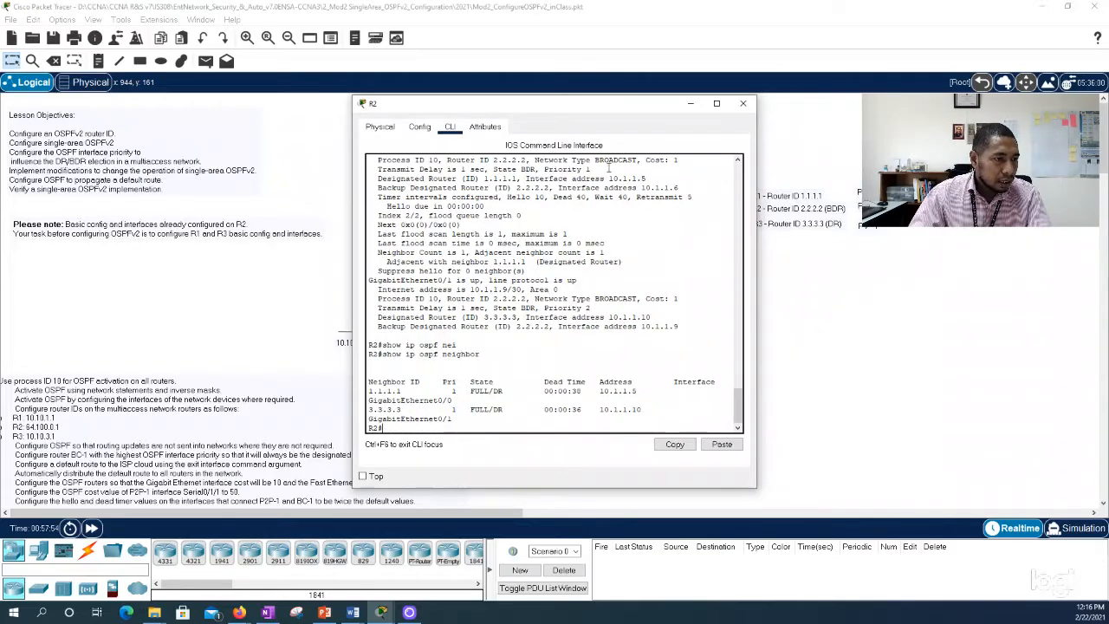
drag(622, 103, 944, 95)
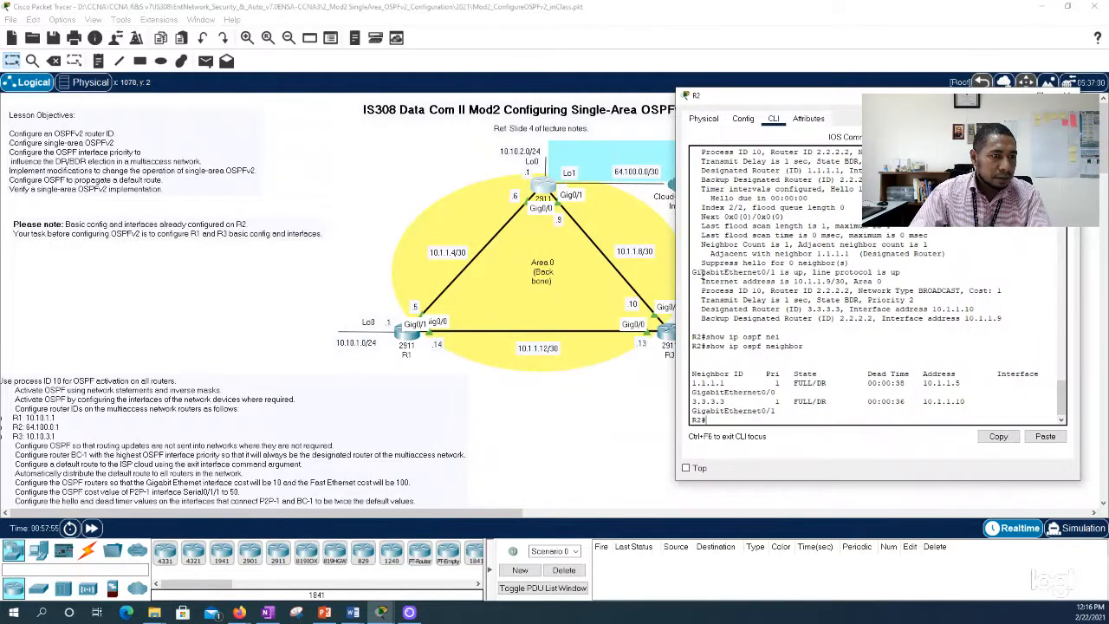
drag(676, 274, 564, 270)
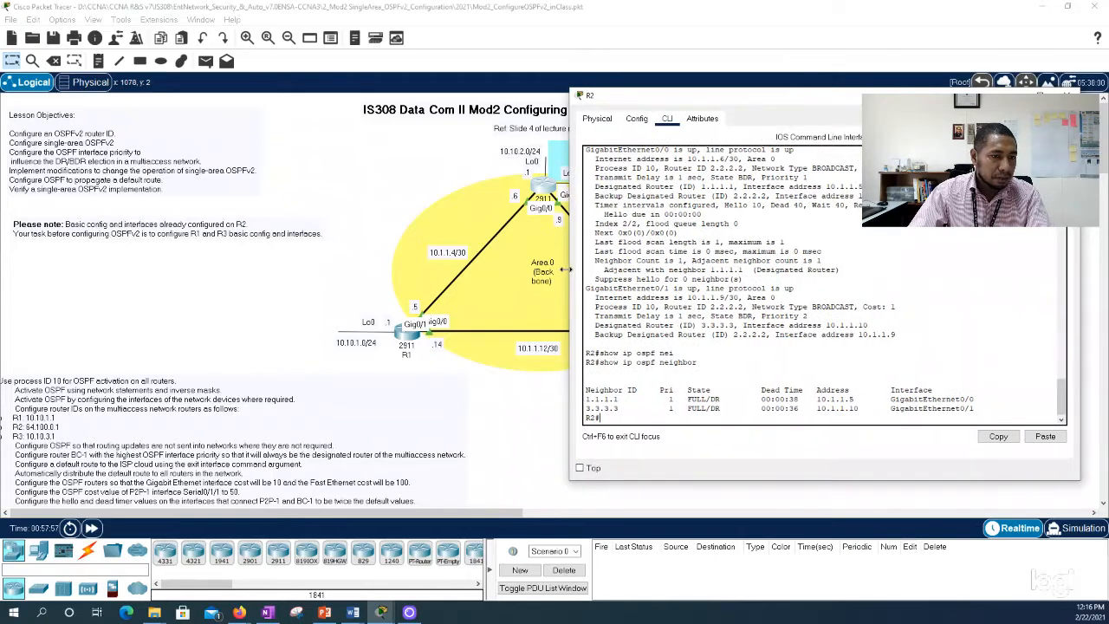
drag(759, 103, 778, 102)
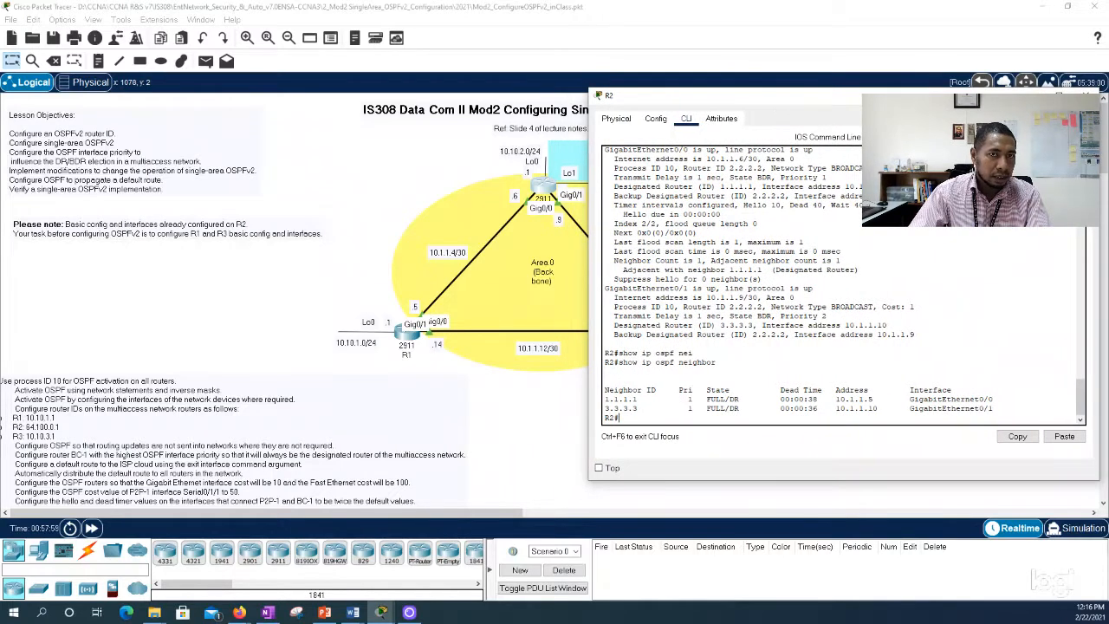
click(1086, 92)
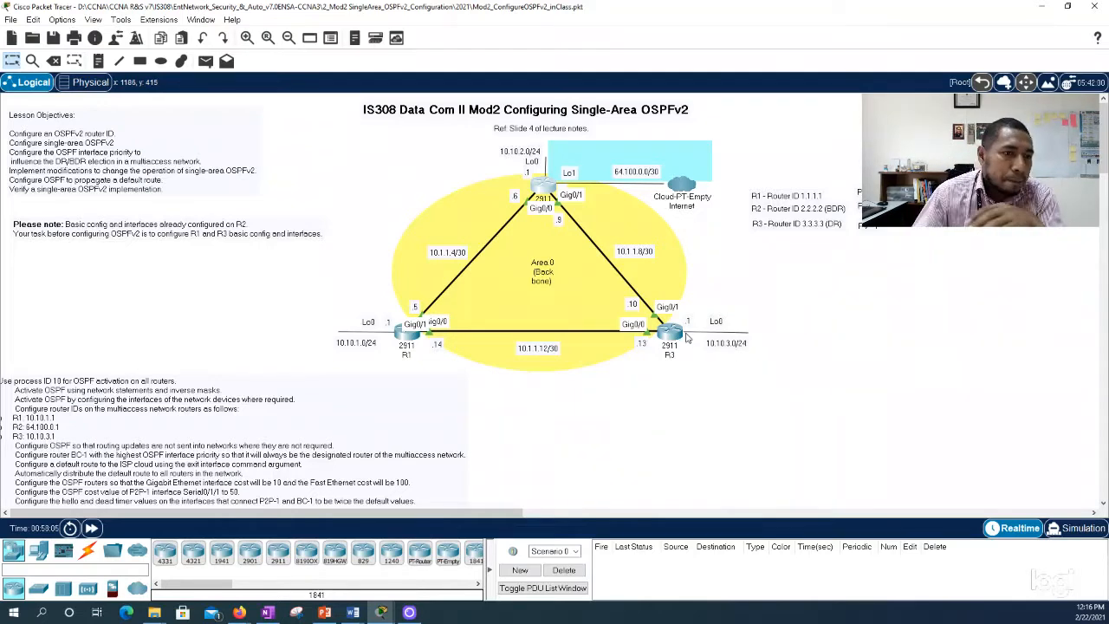
Step: Change the role in the R3 router ID label to (BDR) and in the R2 router ID label to (DR)
double_click(876, 227)
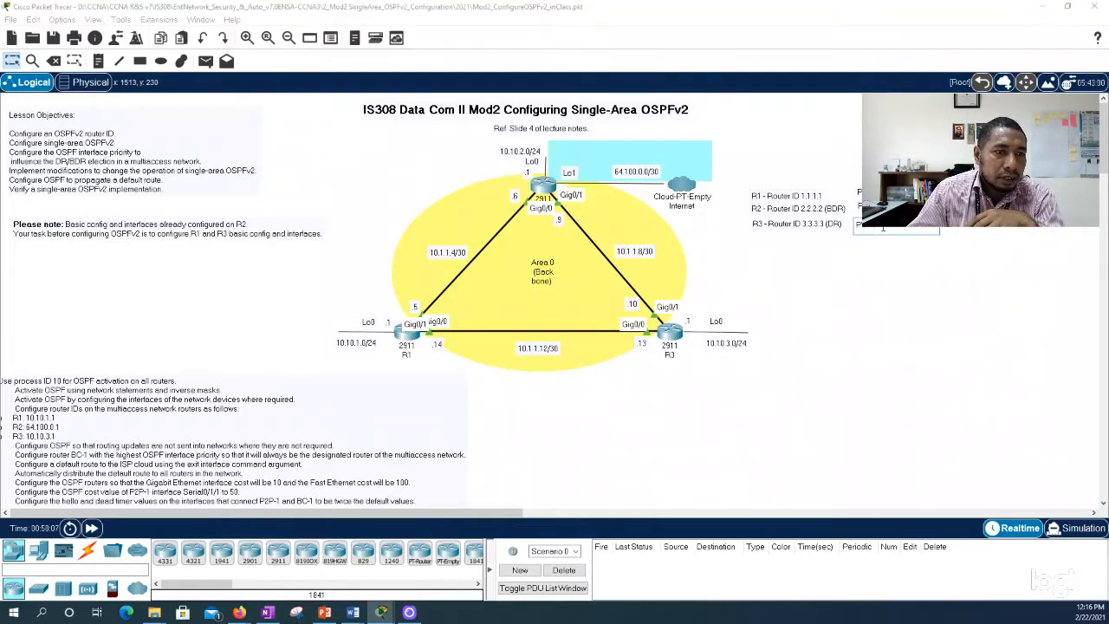
double_click(832, 222)
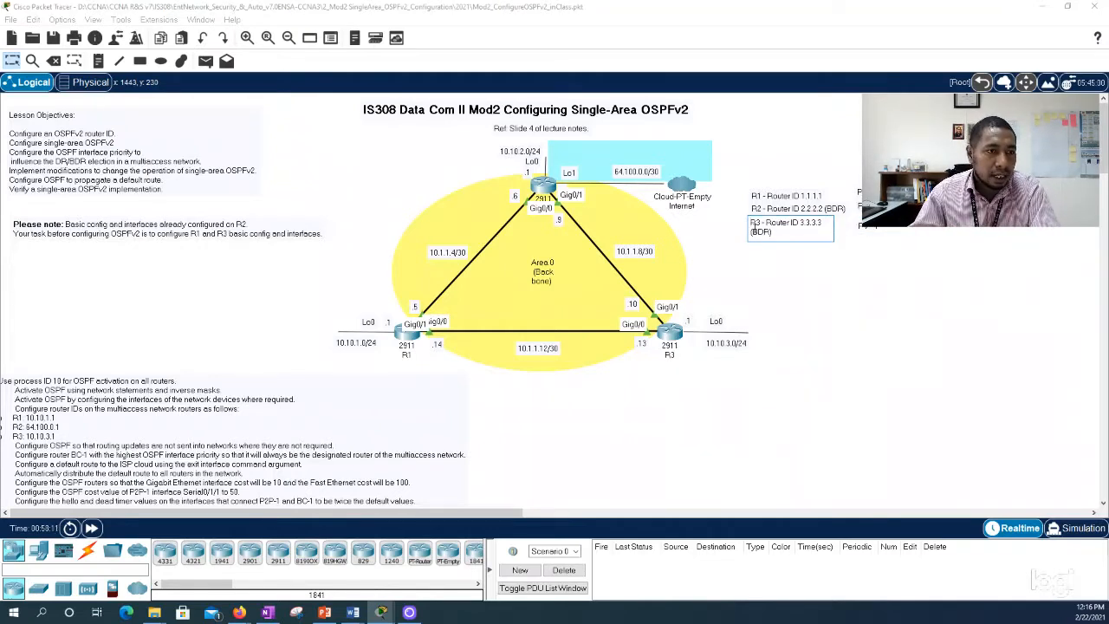
double_click(791, 209)
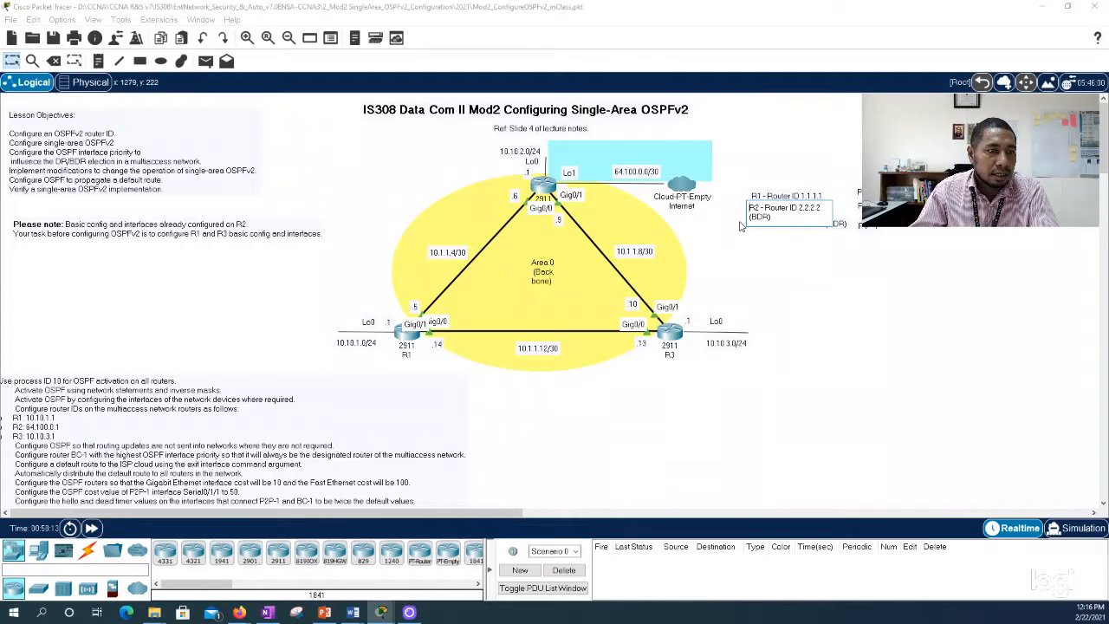
key(BackSpace)
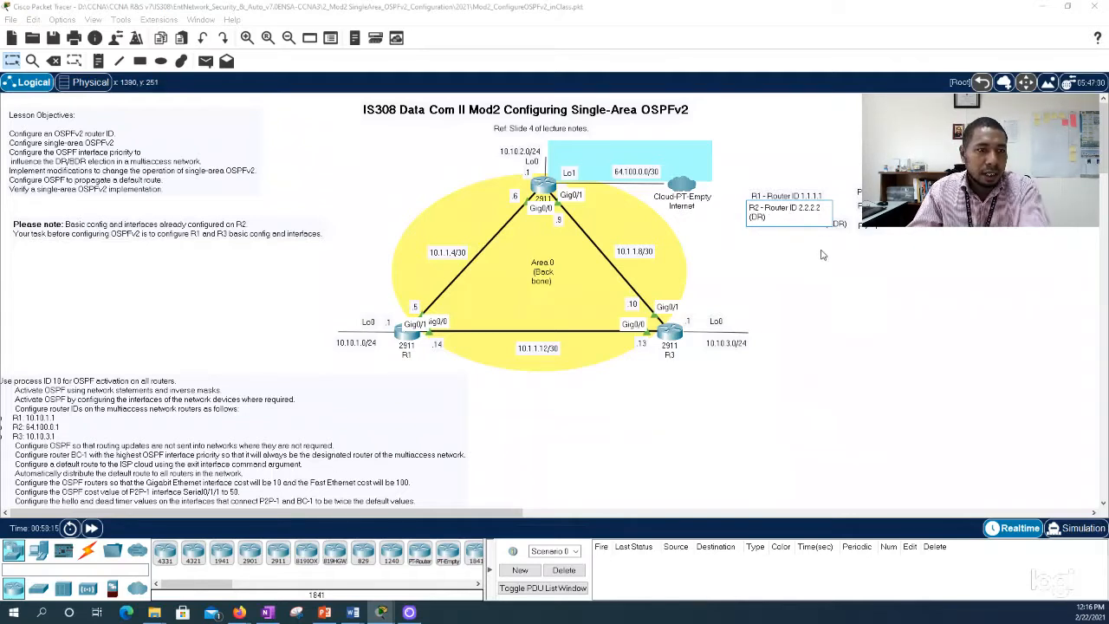
click(854, 283)
Step: Open the notes beside the R1 and R3 router ID labels for editing, leave them, and switch to PowerPoint
double_click(893, 206)
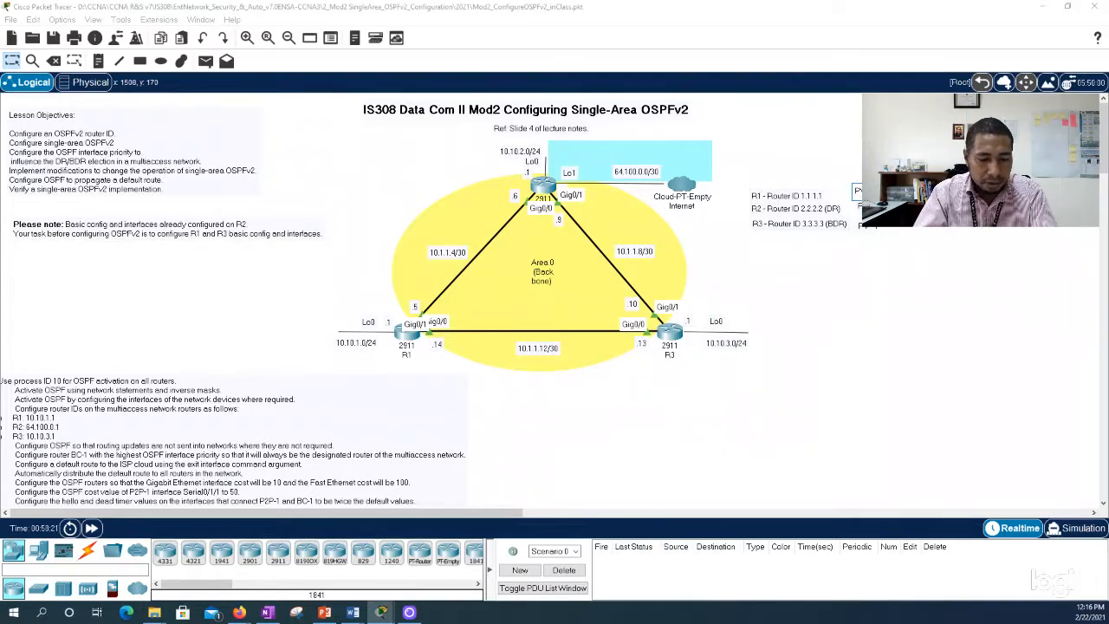
double_click(878, 229)
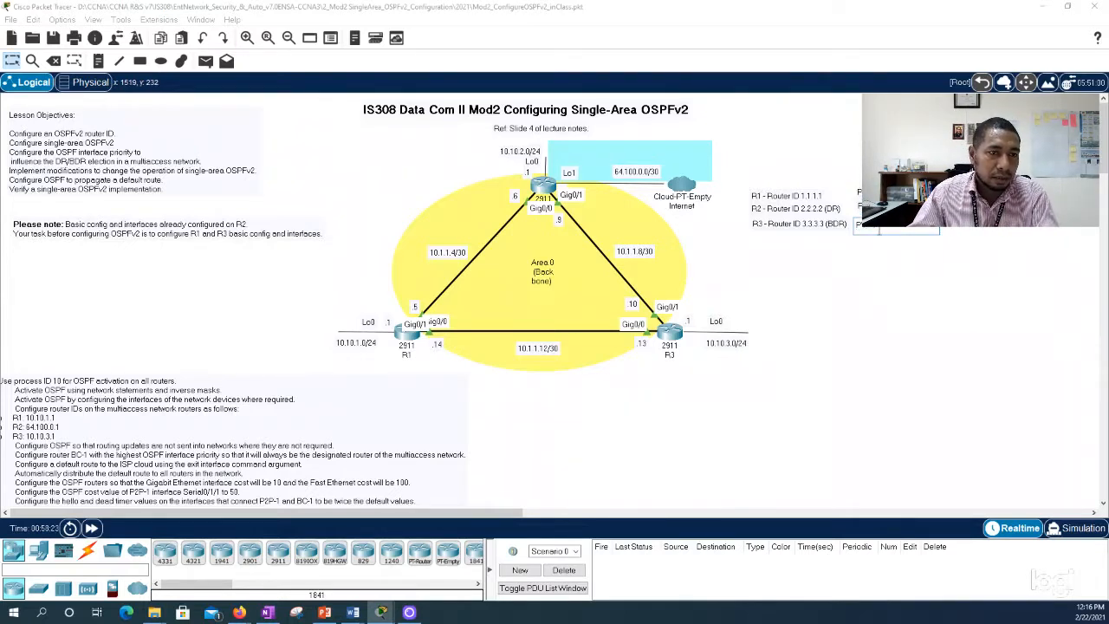
click(883, 266)
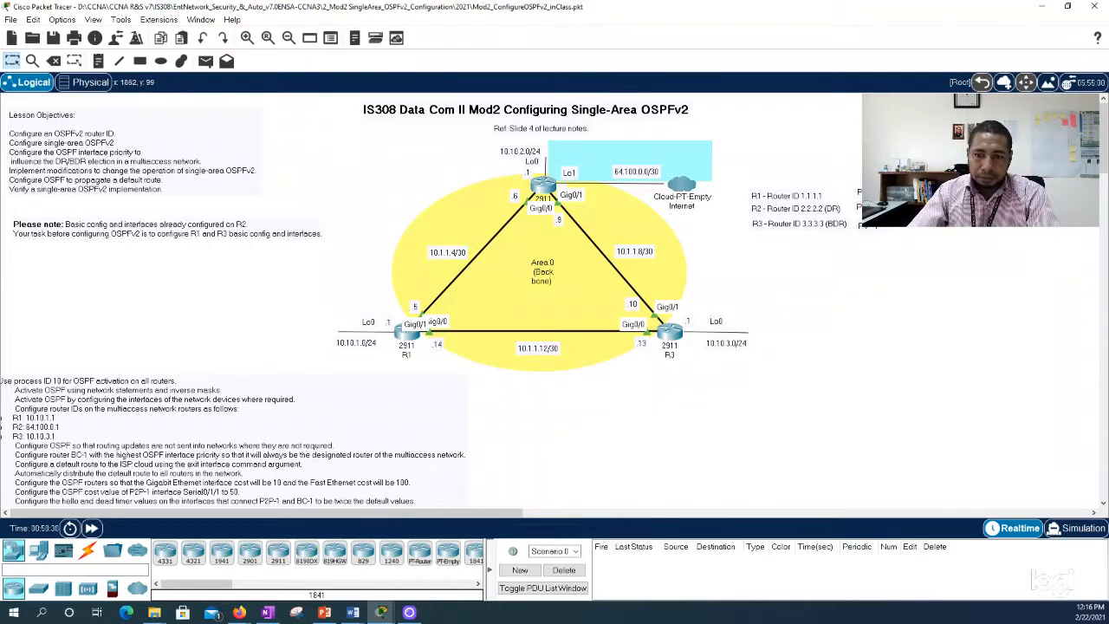
key(alt+Tab)
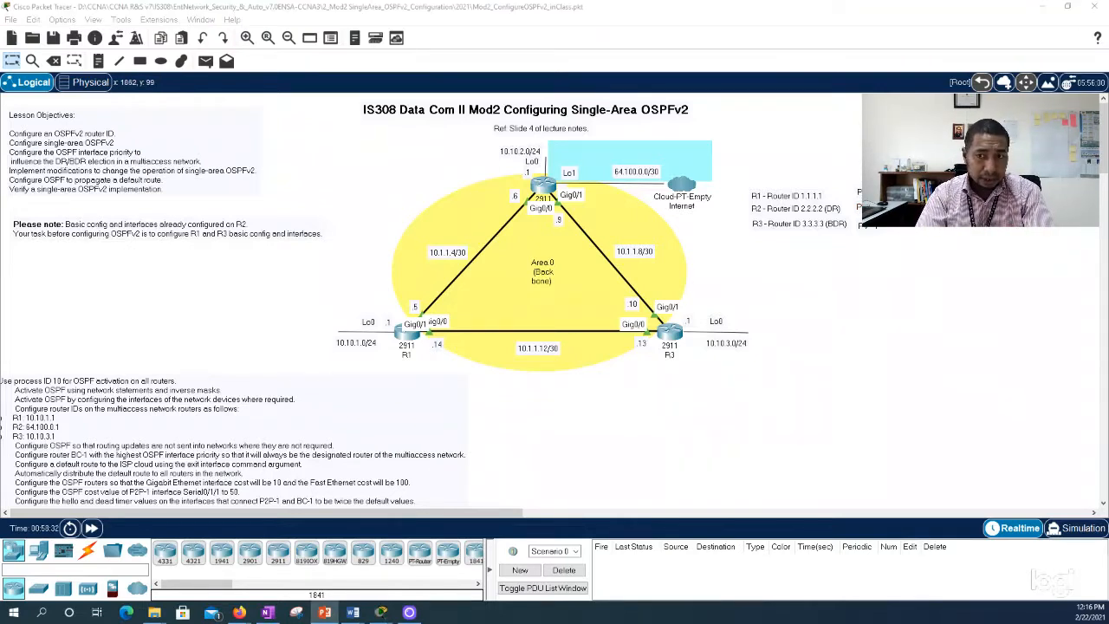
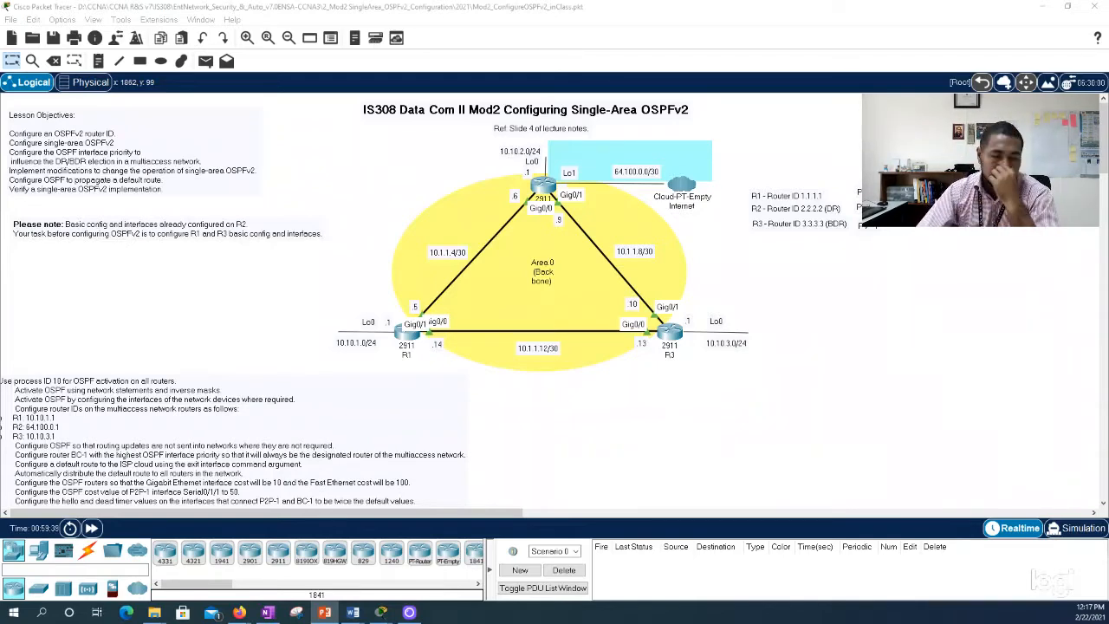
Step: Open R2's CLI, move its window beside the topology, and enter global configuration mode
click(544, 186)
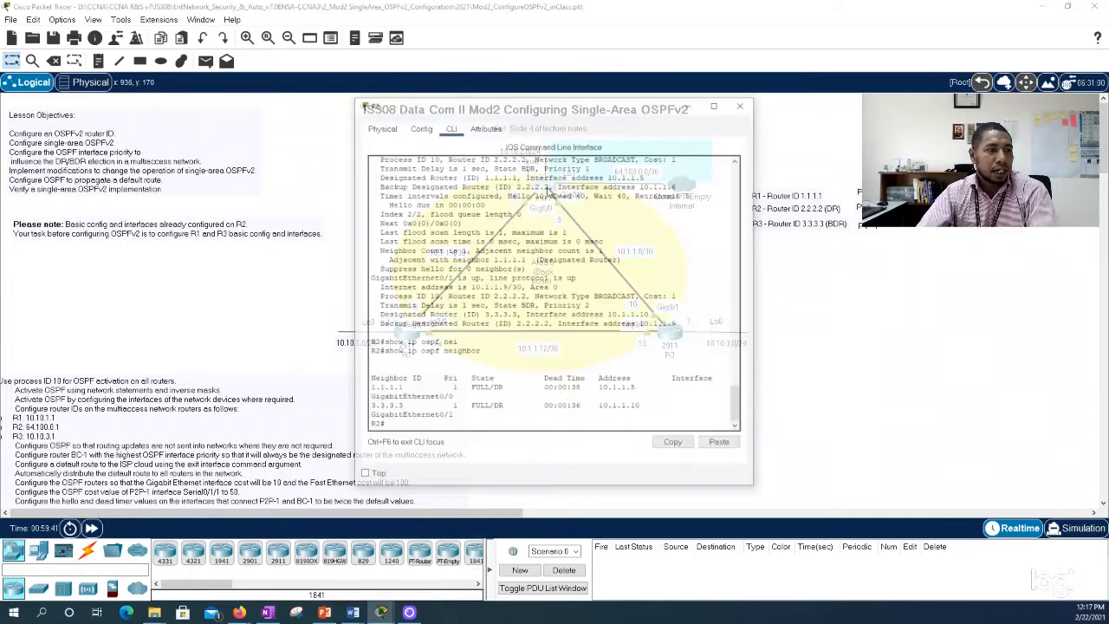
drag(543, 107, 887, 138)
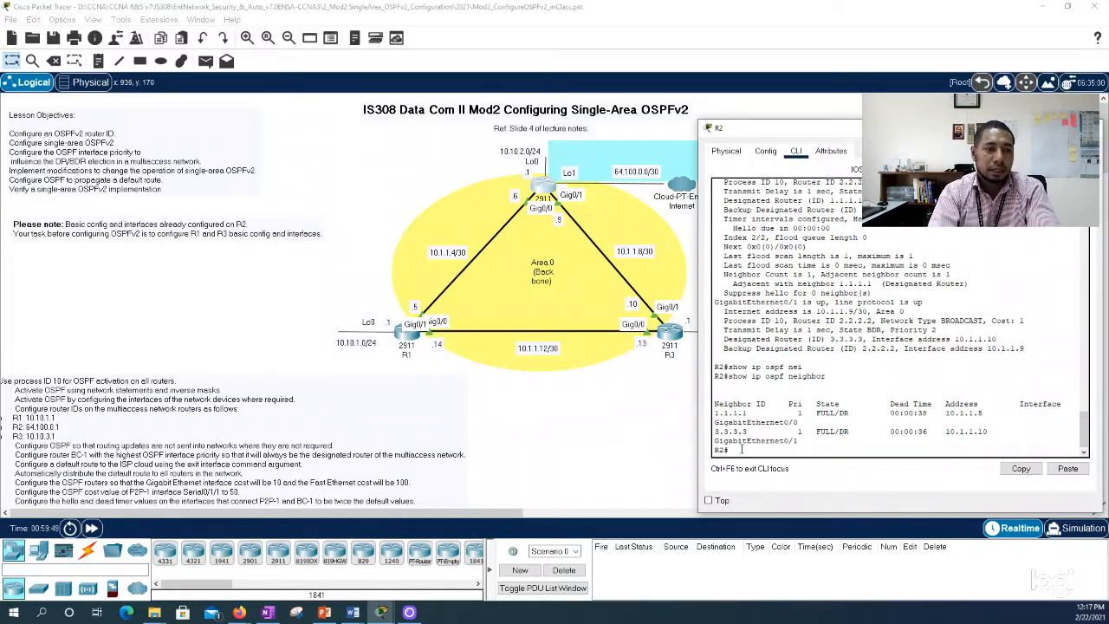
text(conf t)
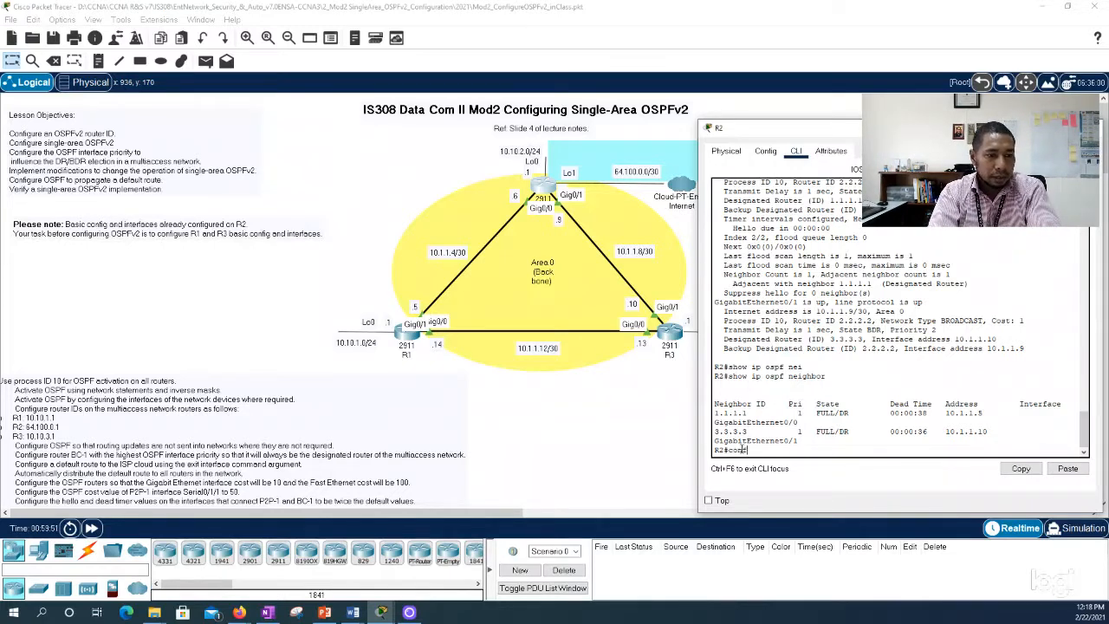
key(Return)
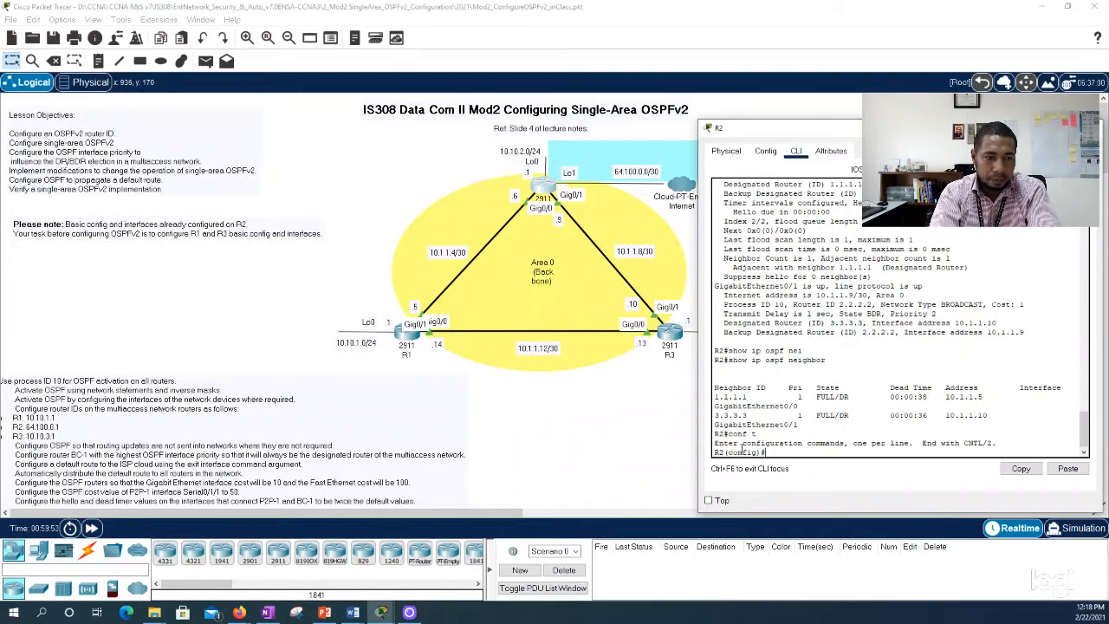
text(rout)
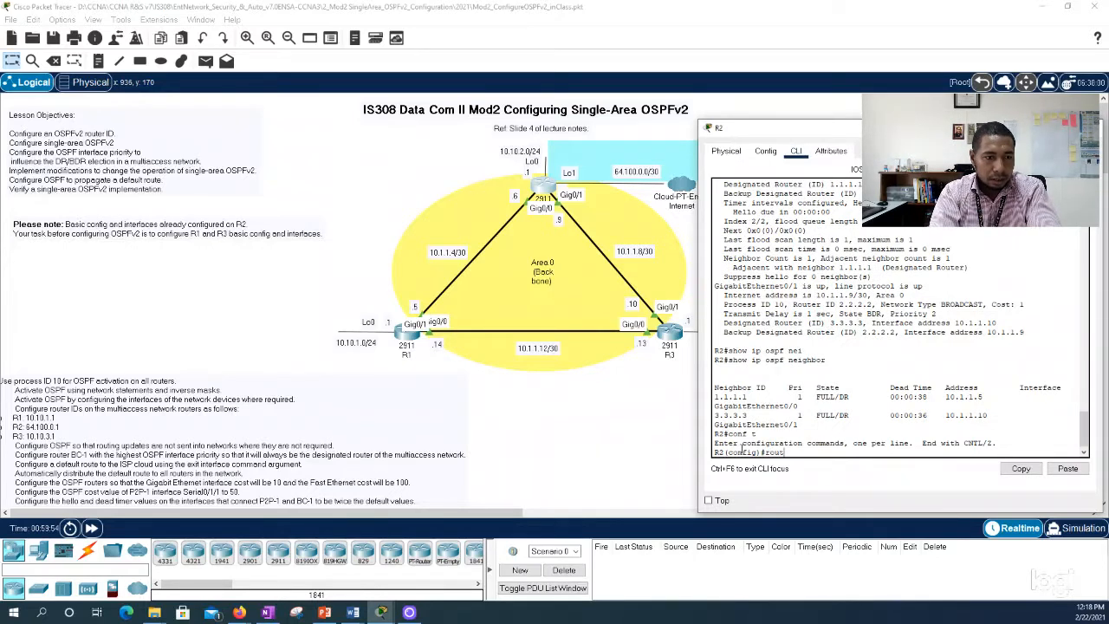
text(er)
key(BackSpace)
key(BackSpace)
key(BackSpace)
key(BackSpace)
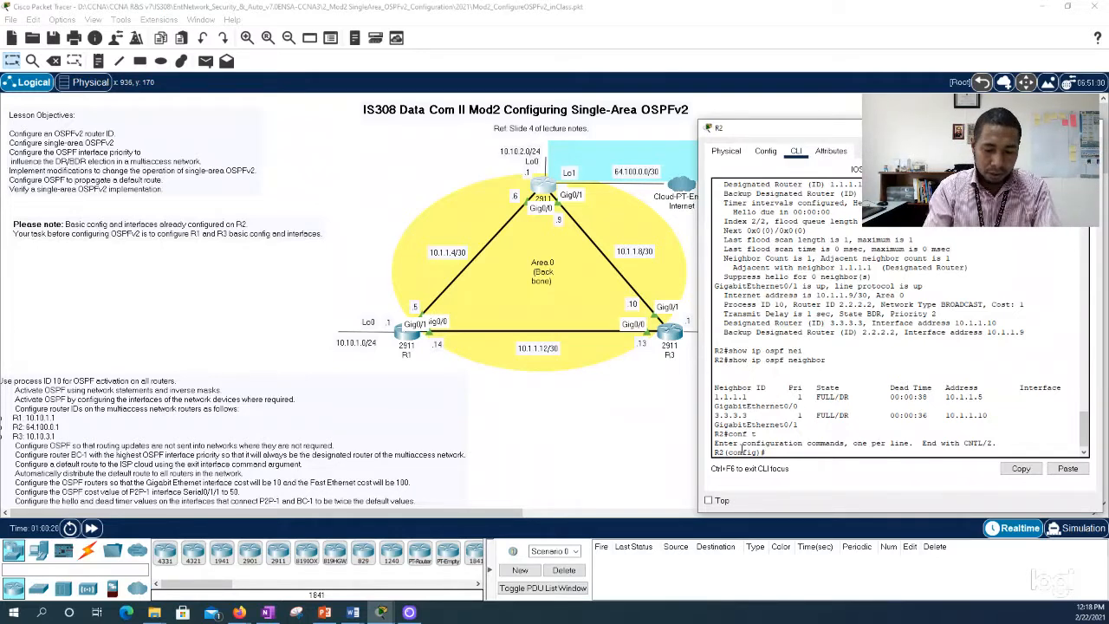
Step: Configure a default static route on R2 with ip route 0.0.0.0 0.0.0.0 Lo1, checking the next-hop options with inline help
text(ip route )
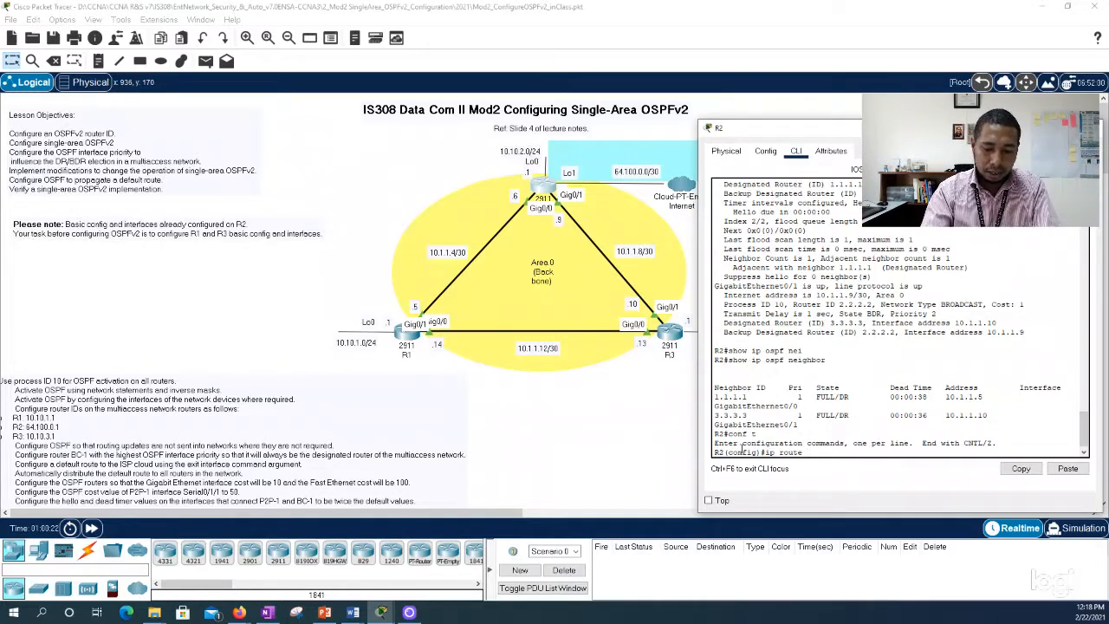
text(0.0.0.0 0.0)
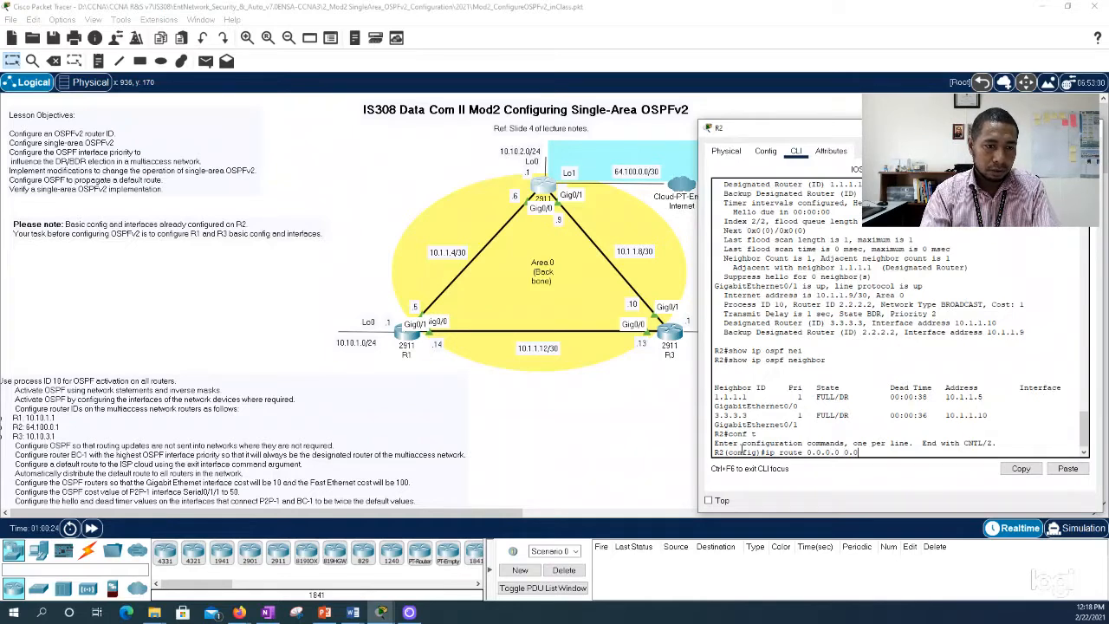
text(.0.0)
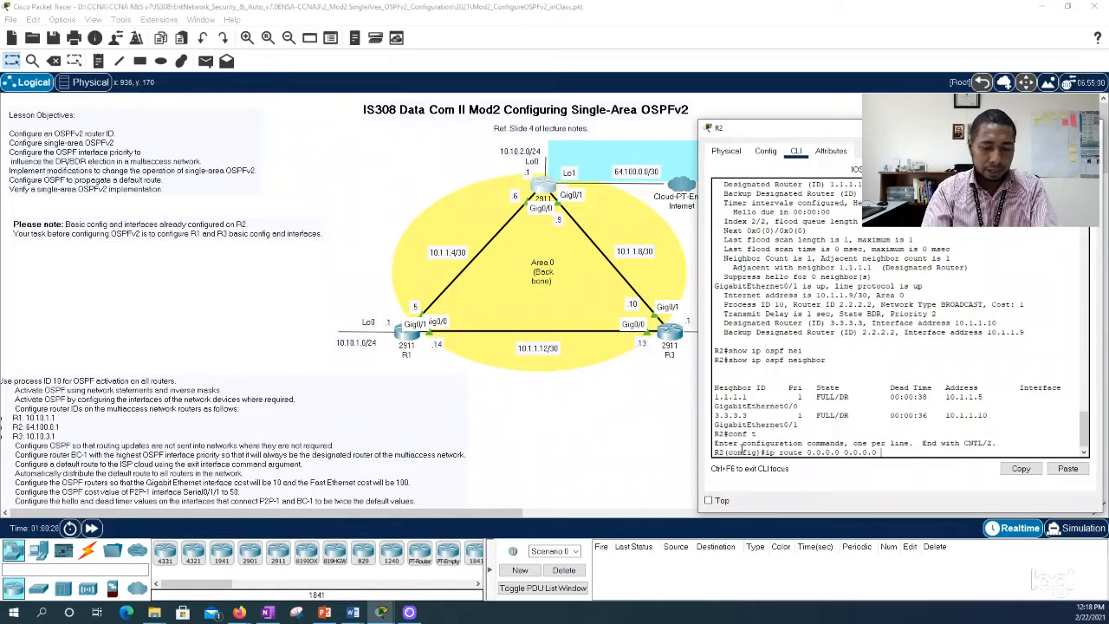
text(?)
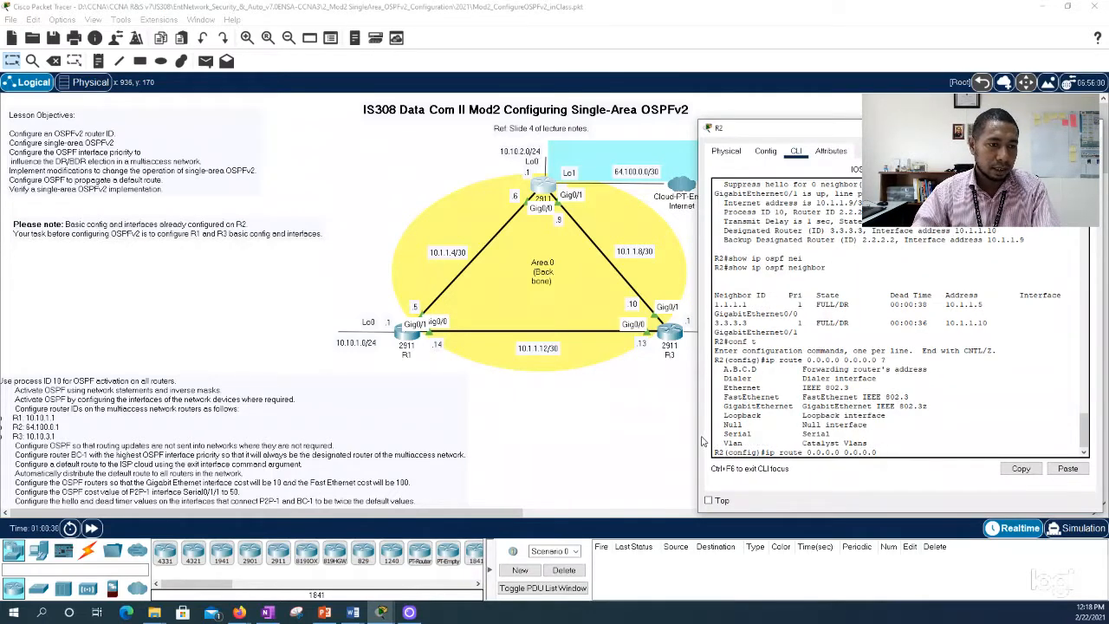
drag(699, 437, 661, 435)
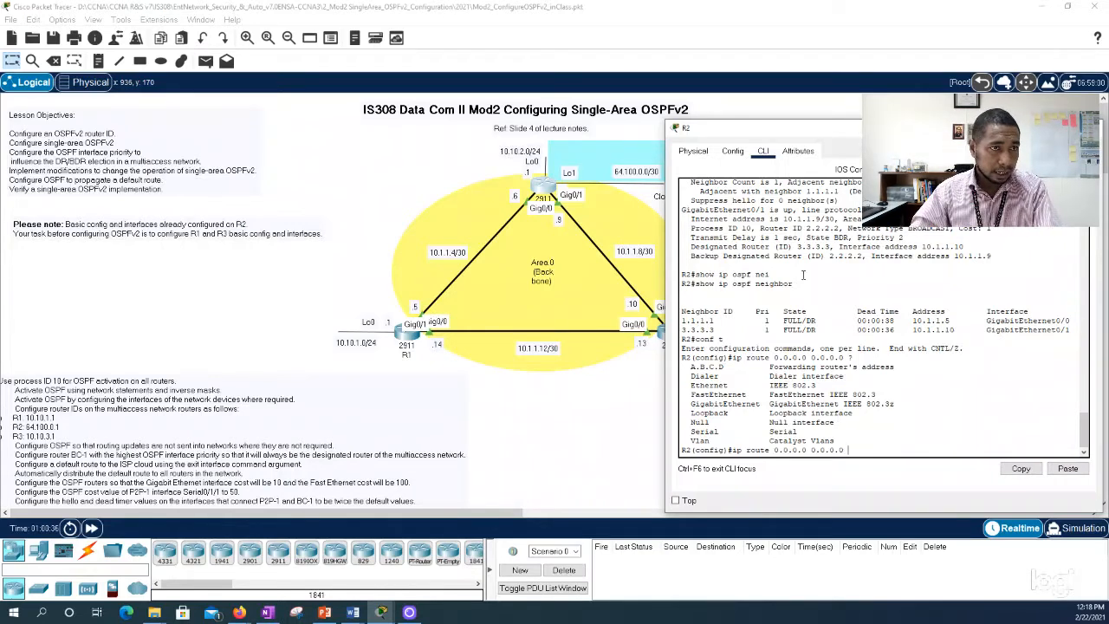
drag(759, 132, 796, 127)
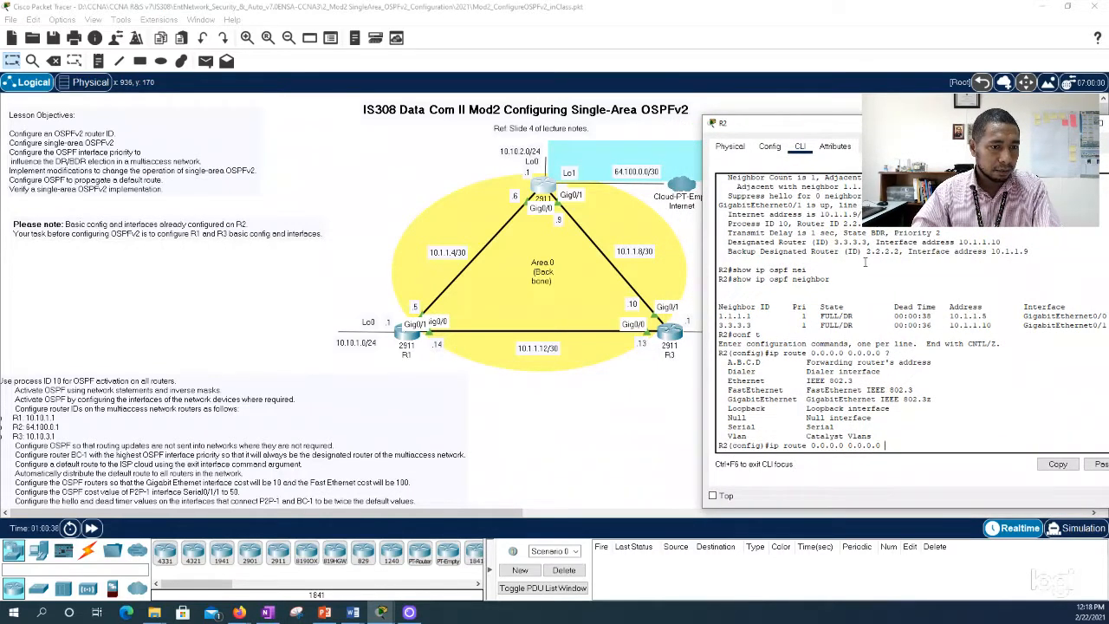
text(Lo)
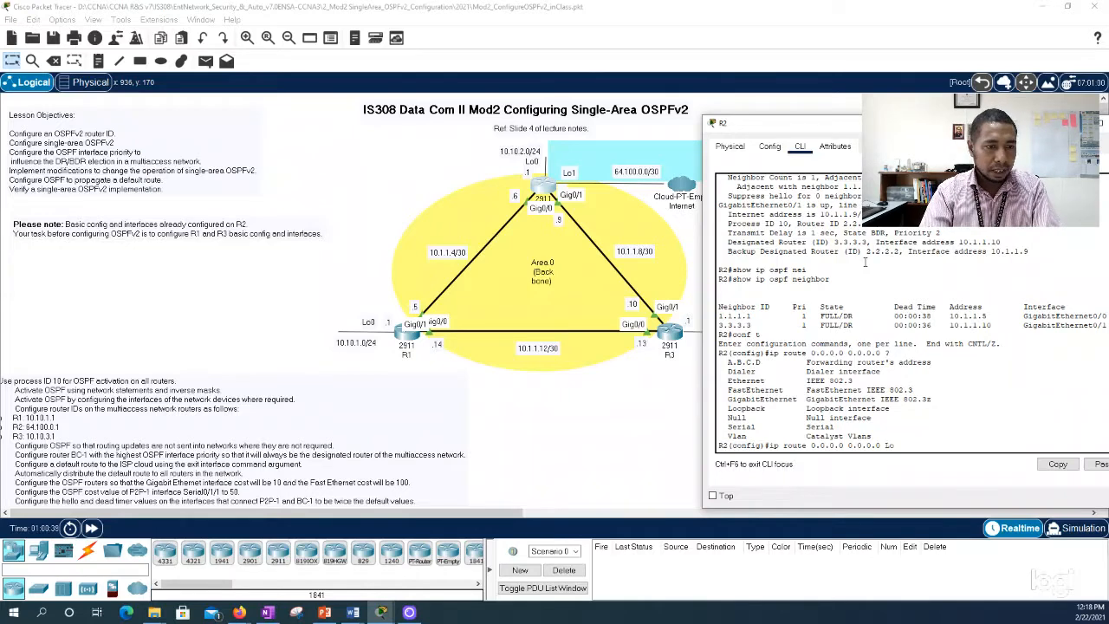
text(1)
key(Return)
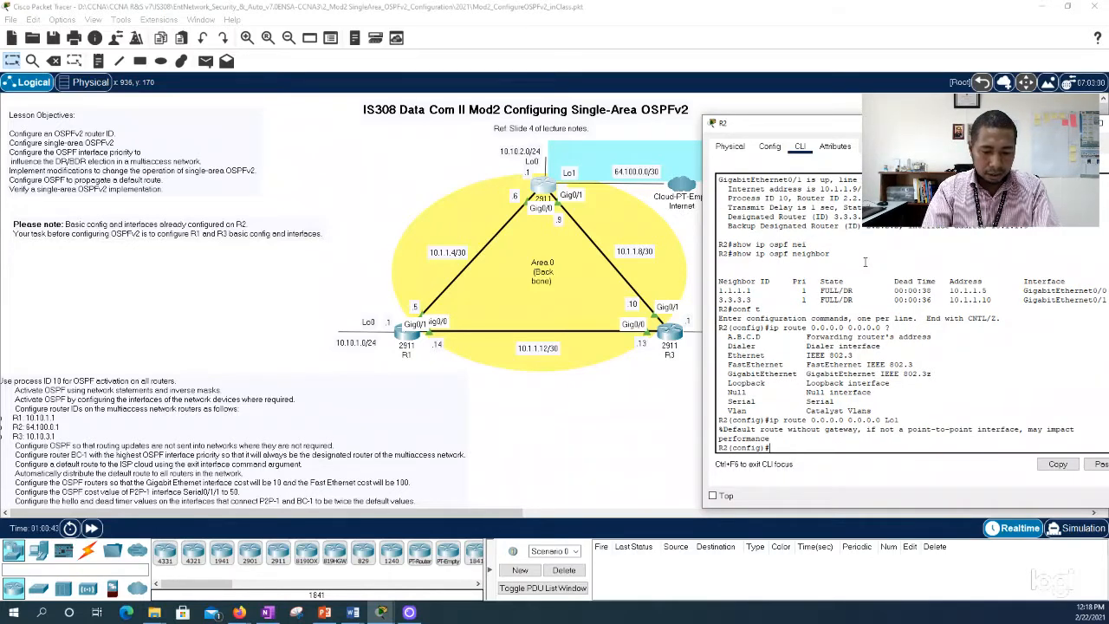
Step: Exit configuration mode on R2, run show ip route to the end, and examine the static default route entry
text(exi)
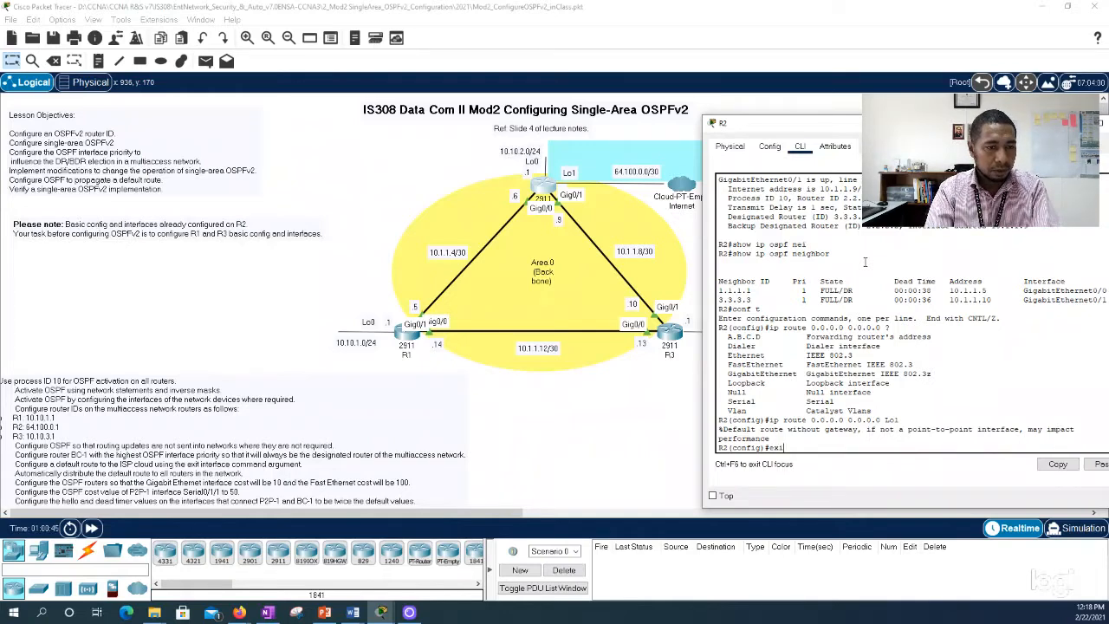
text(t)
key(Return)
text(show ip )
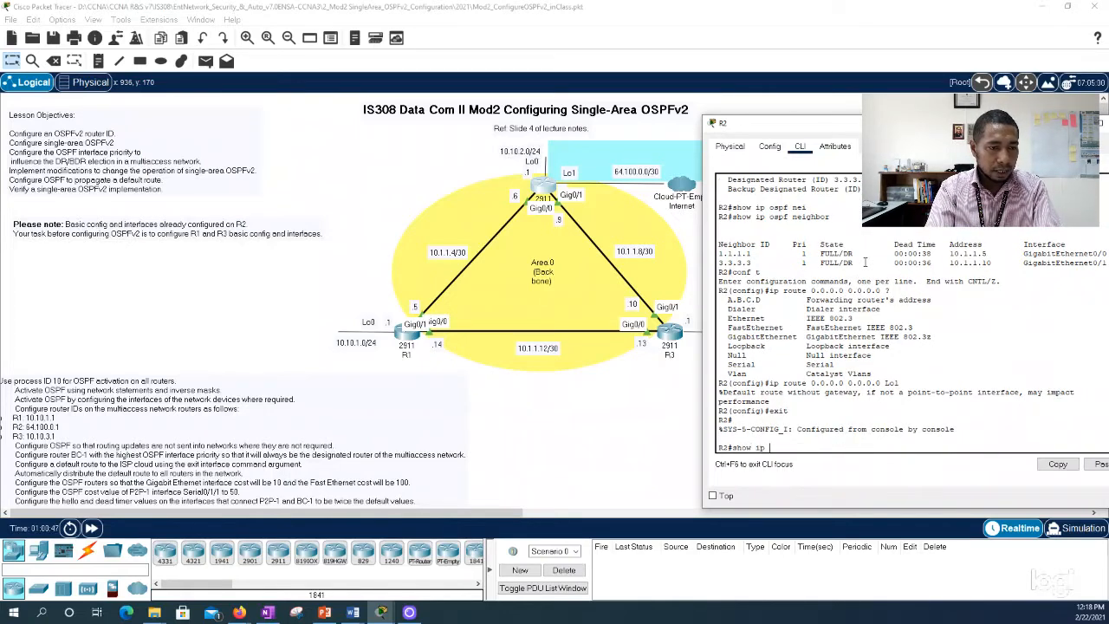
text(route)
key(Return)
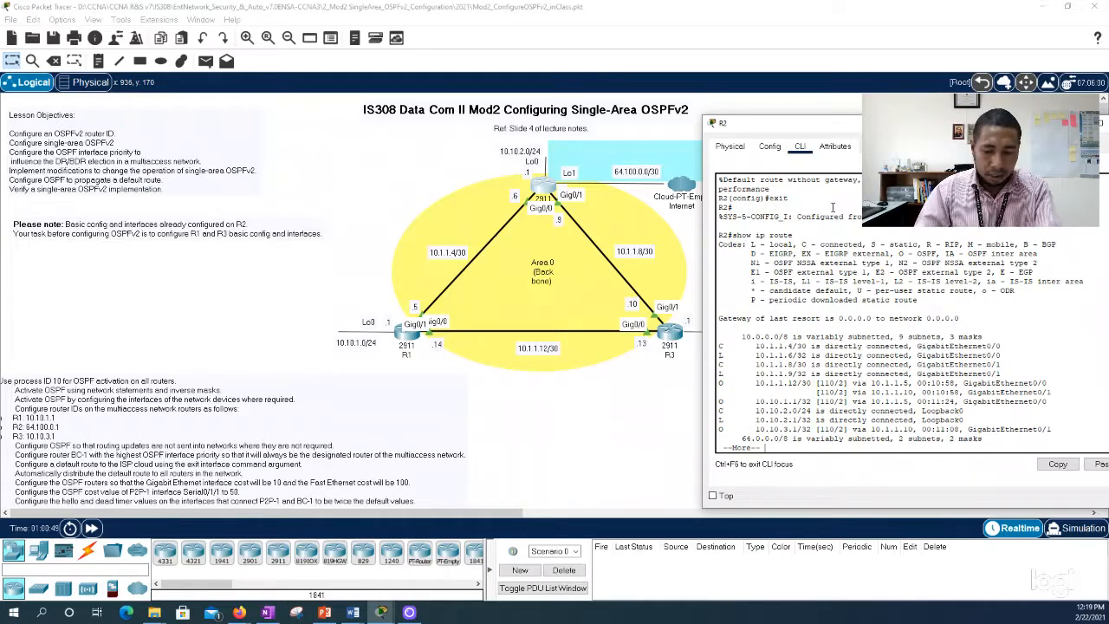
key(space)
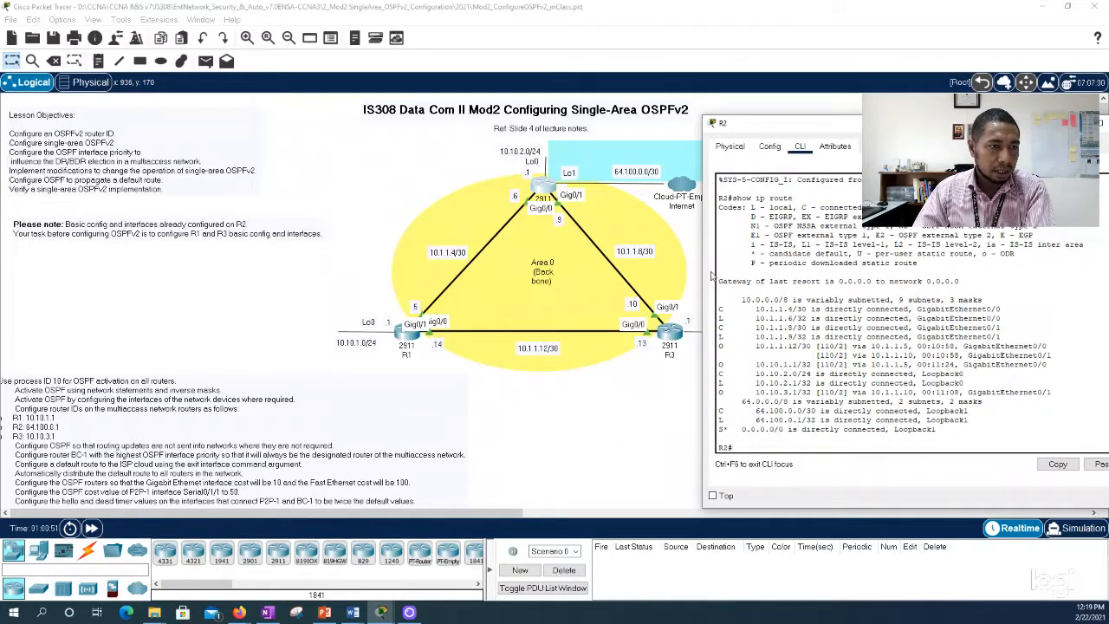
drag(710, 275, 641, 276)
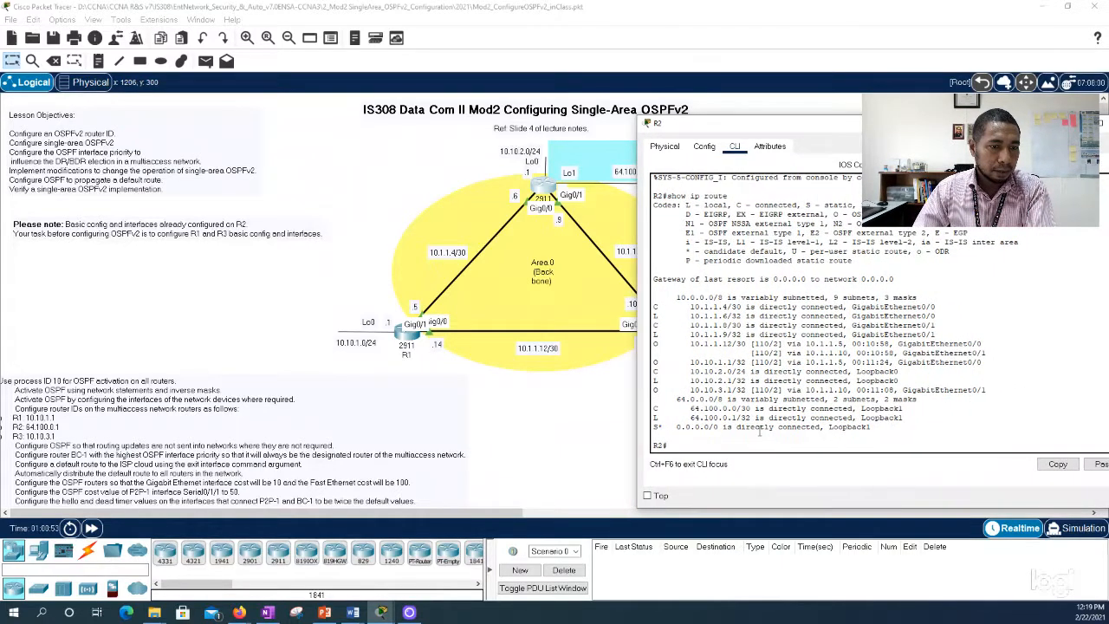
drag(871, 427, 636, 425)
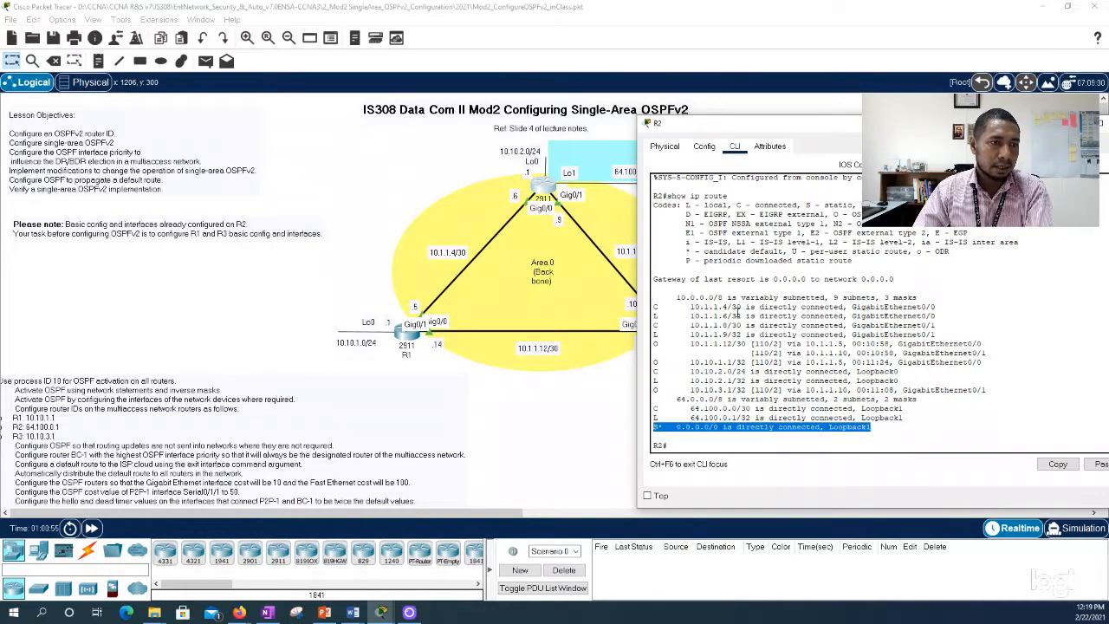
click(689, 446)
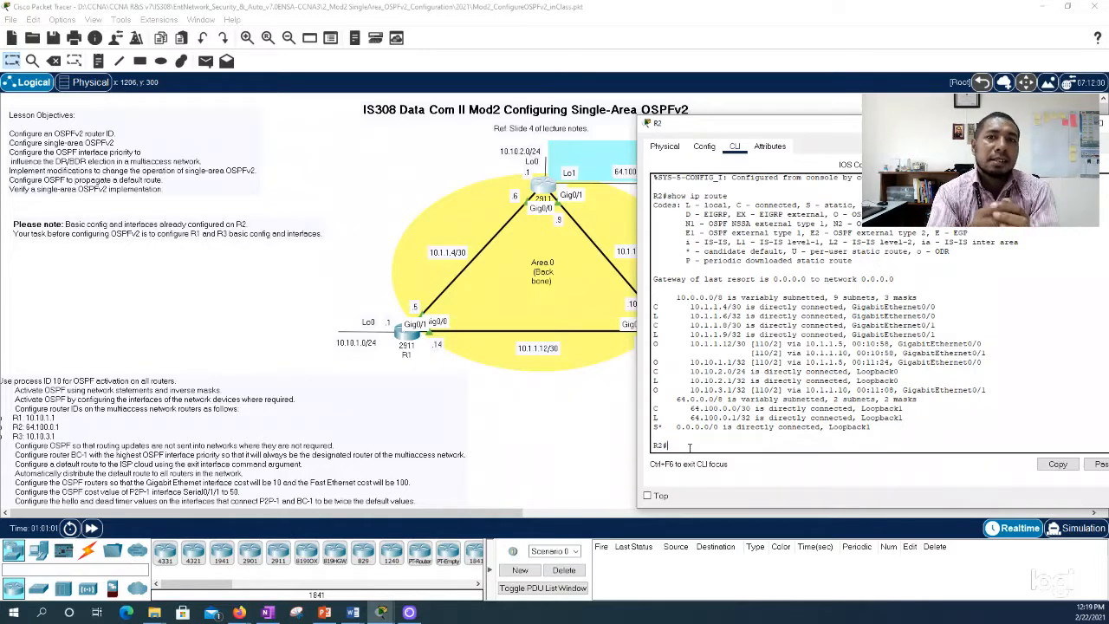
Step: Propagate R2's default route by configuring default-information originate under router ospf 10
text(conf t)
key(Return)
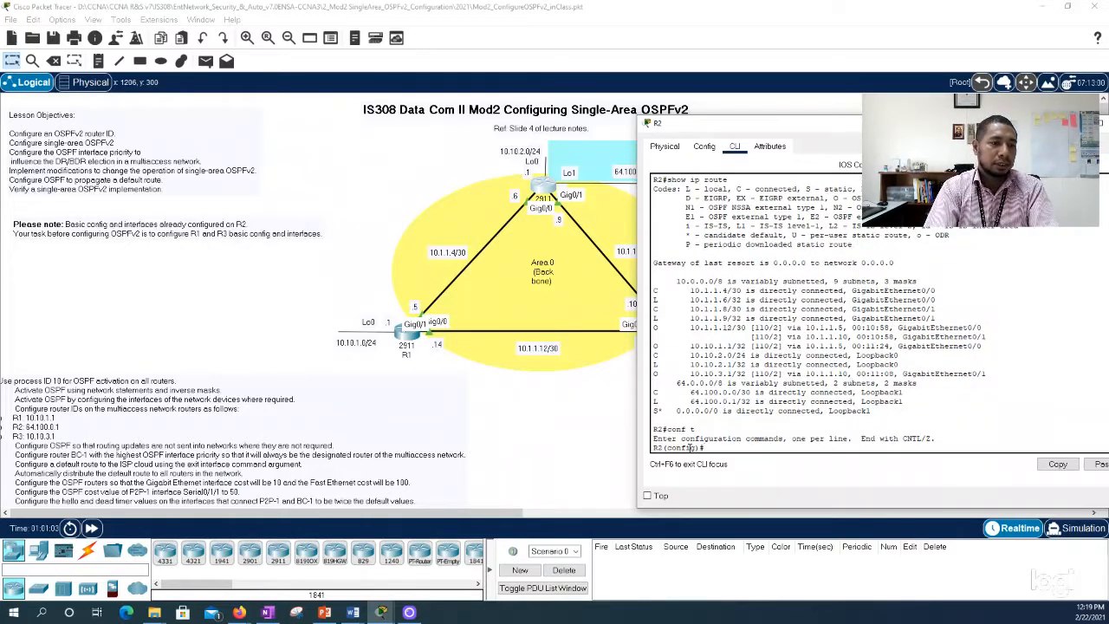
text(router ospf 10)
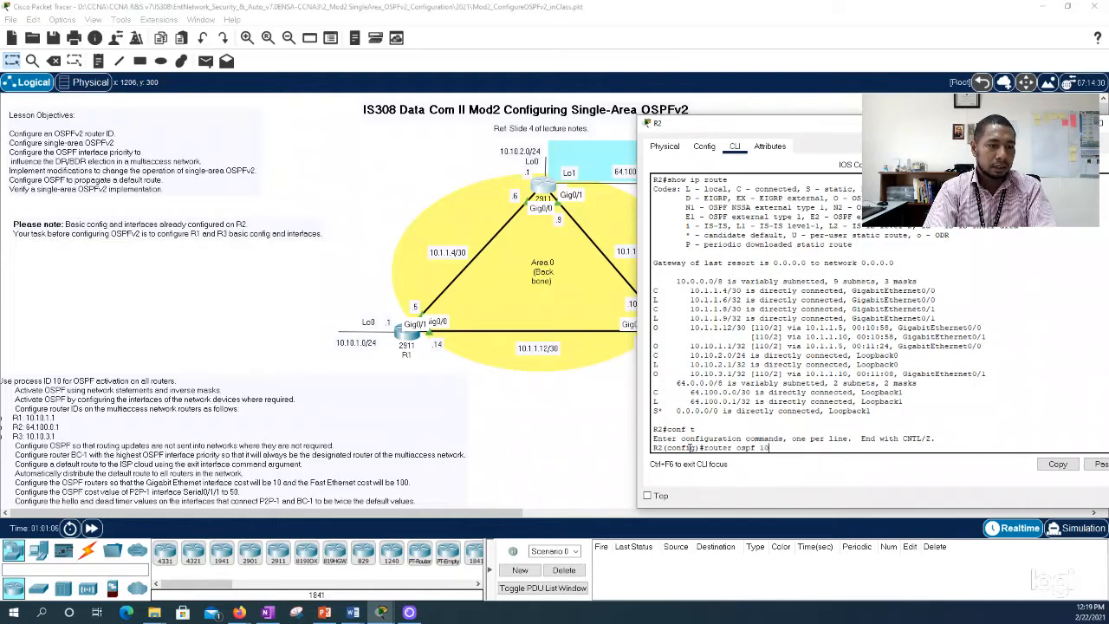
key(Return)
text(defa)
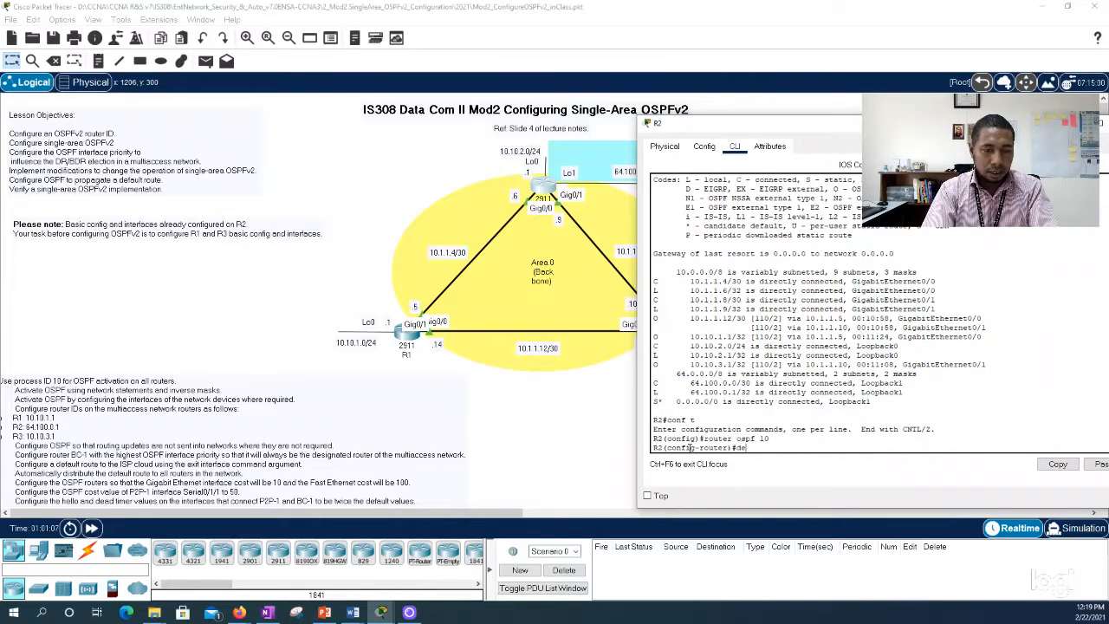
key(Tab)
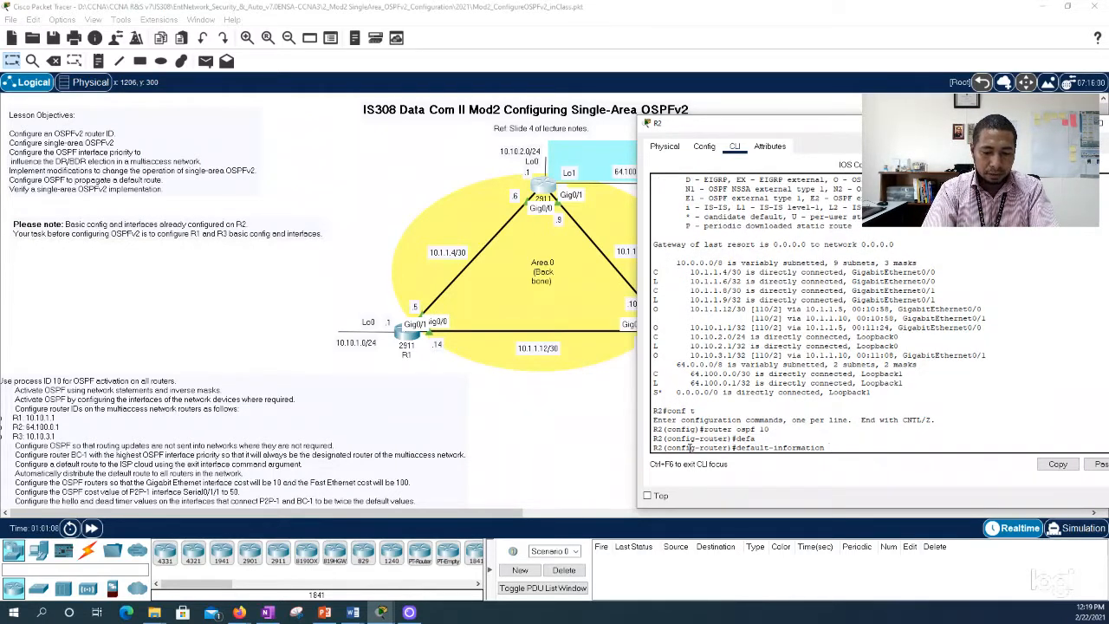
text(ori)
key(Tab)
text(?)
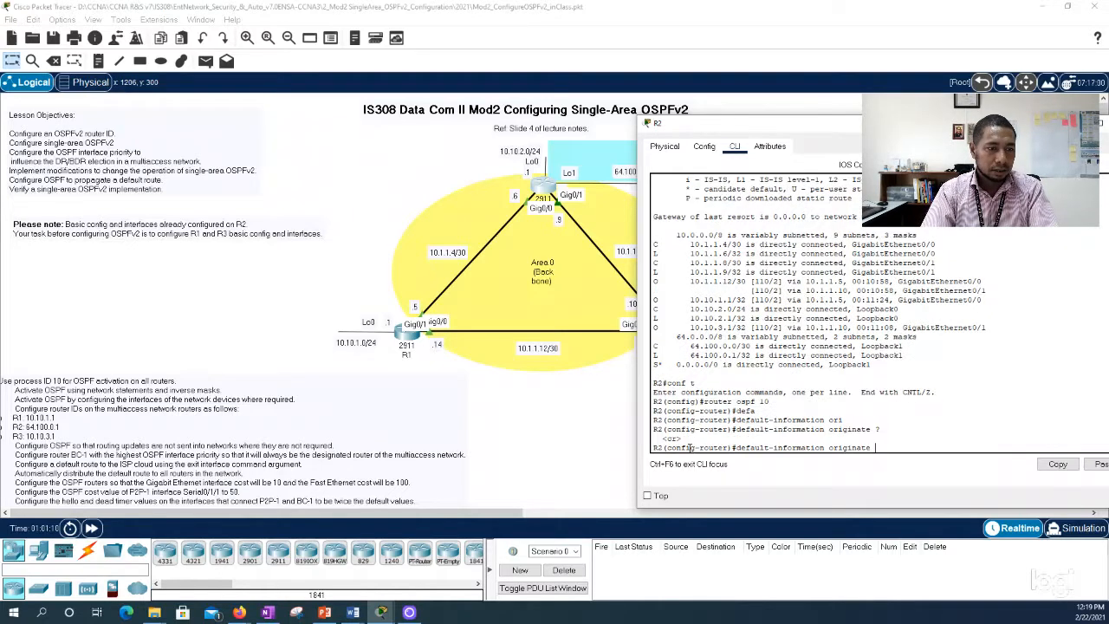
key(Return)
Step: Return R2 to privileged mode and save its configuration with wr
text(end)
key(Return)
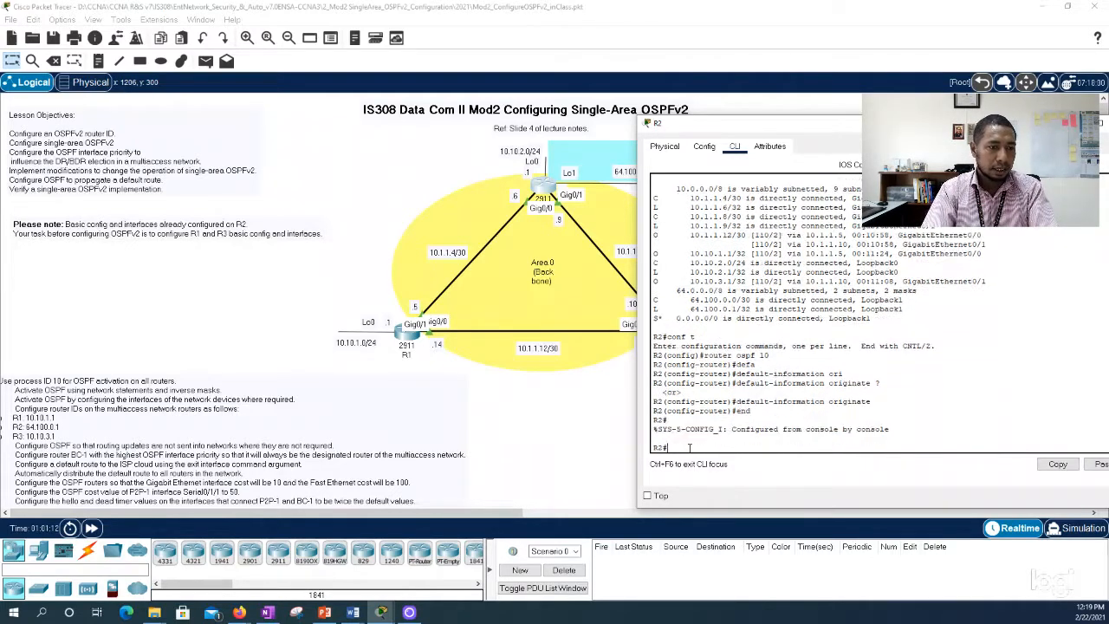
text(wr)
key(Return)
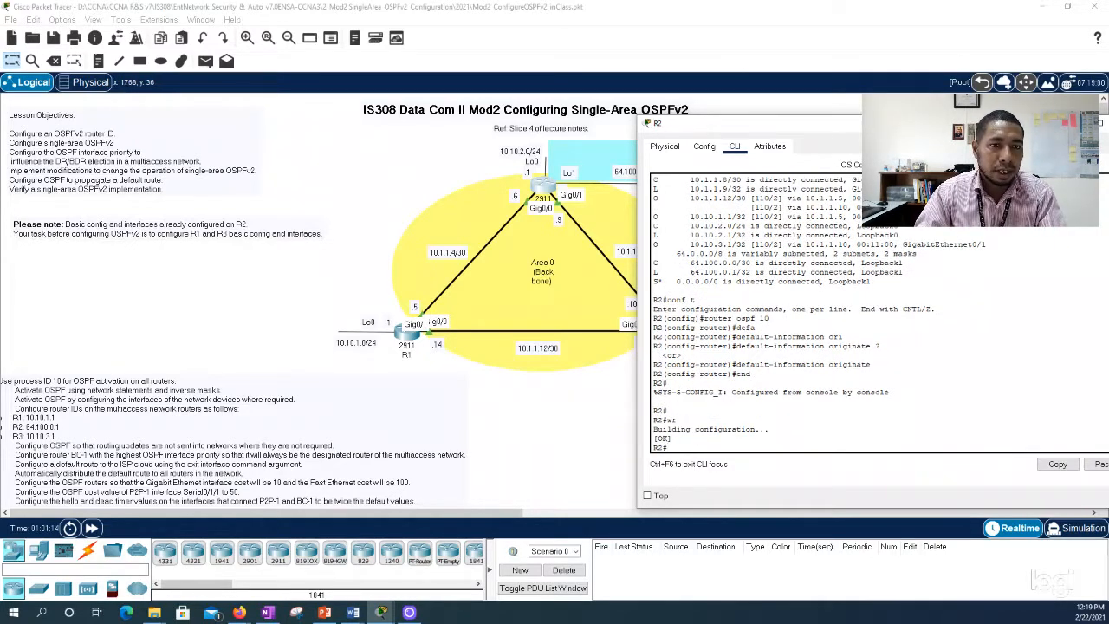
Step: Close R2's window, open R1's CLI, leave the paged output, and run show ip route to the end
drag(1004, 123, 920, 123)
click(1042, 123)
click(409, 336)
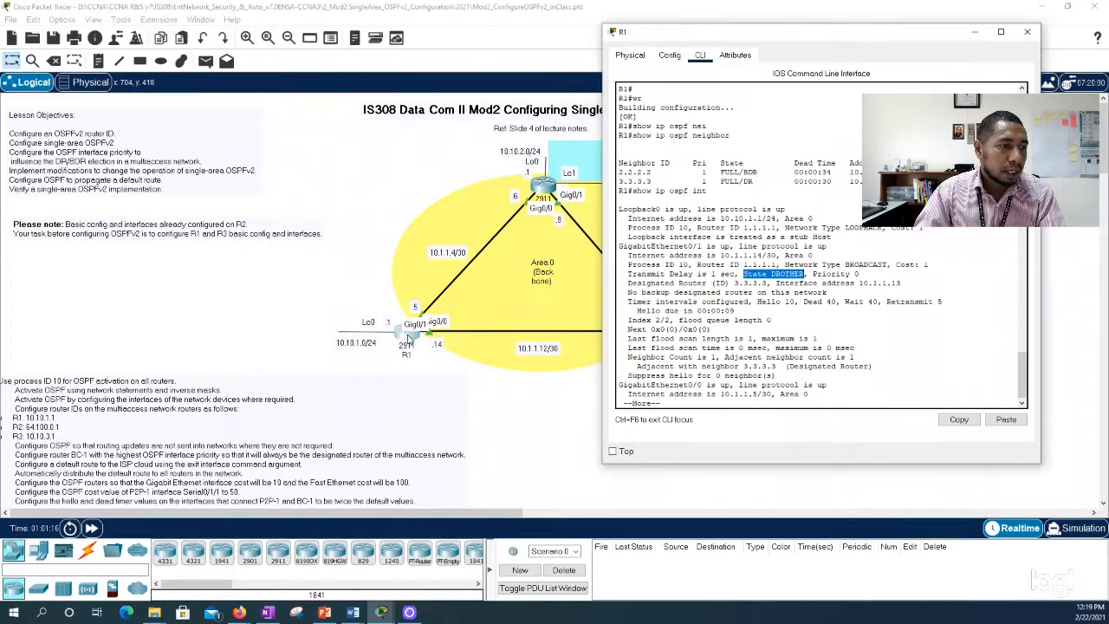
click(709, 404)
key(ctrl+c)
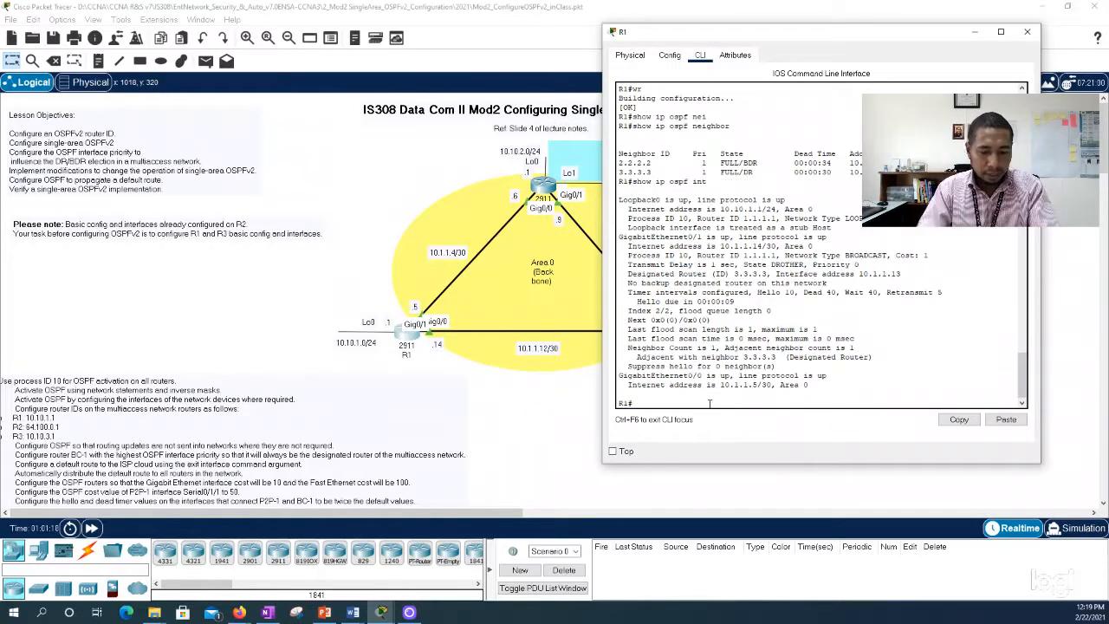
text(show ip route)
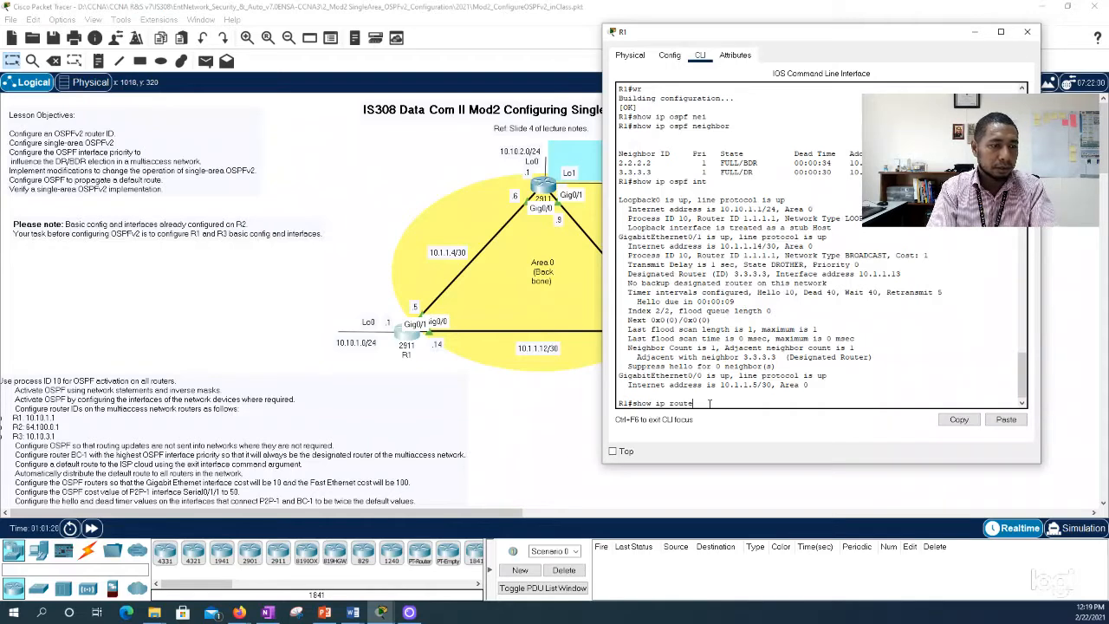
key(Return)
key(space)
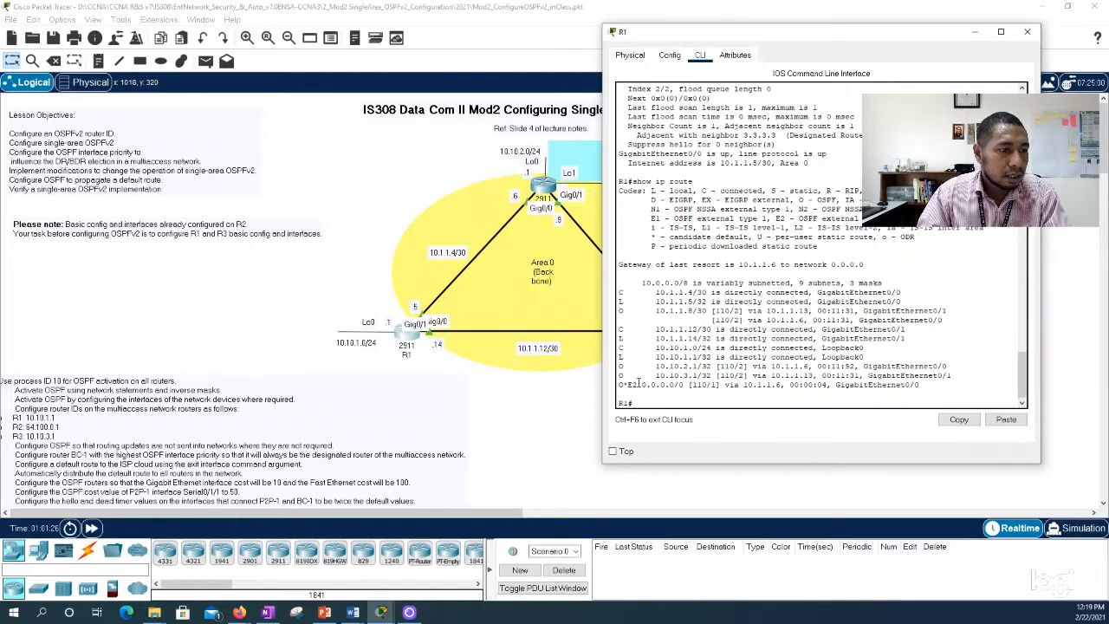
Step: Highlight the OSPF external default route in R1's routing table and widen the window to examine its code
drag(618, 385, 926, 388)
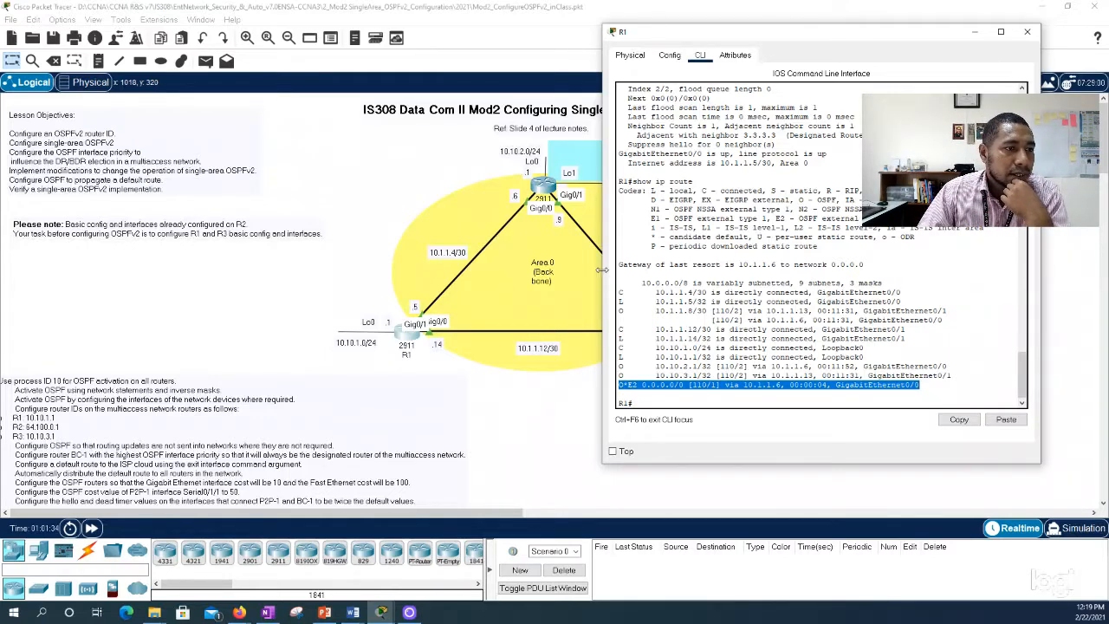
drag(602, 269, 308, 278)
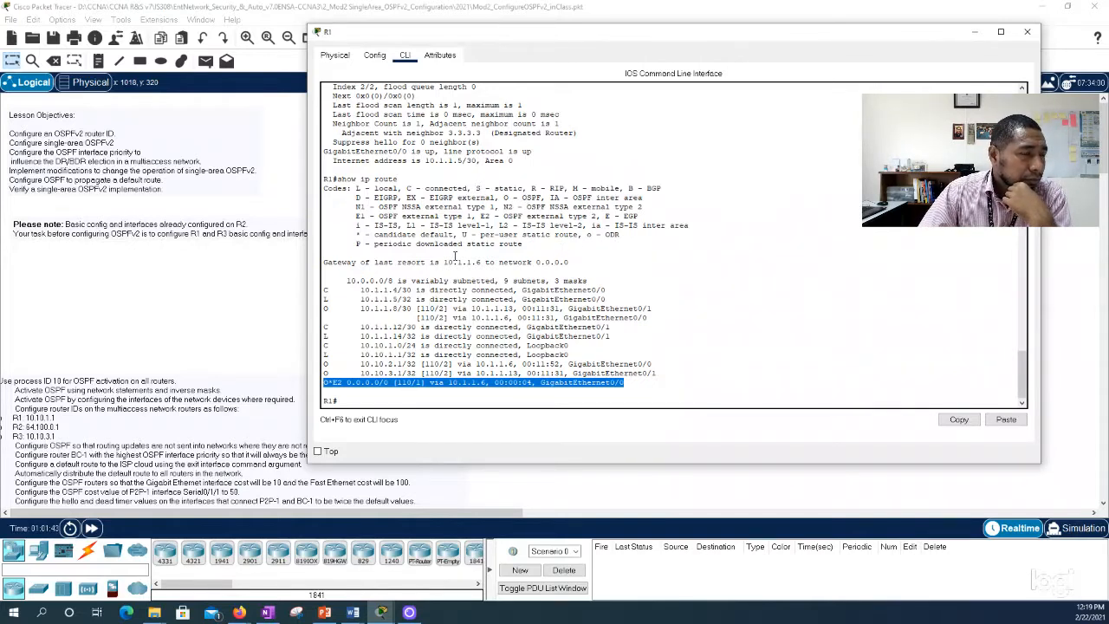
click(330, 382)
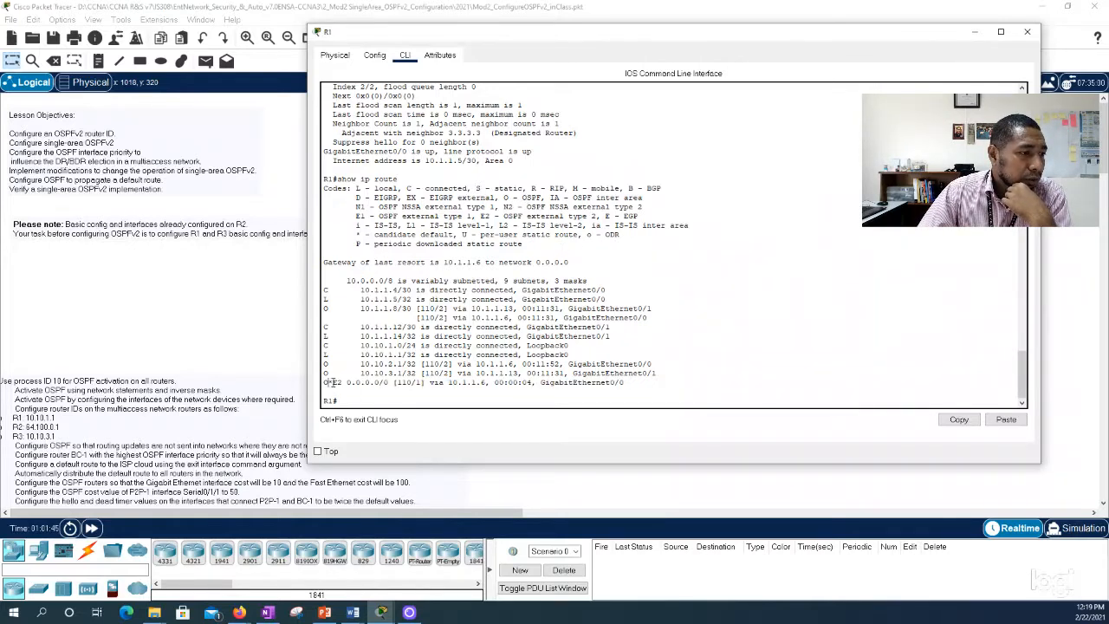
Step: Highlight the candidate default and OSPF external type 2 legend entries, plus the default route's code and exit interface, and close R1's window
drag(353, 234, 459, 235)
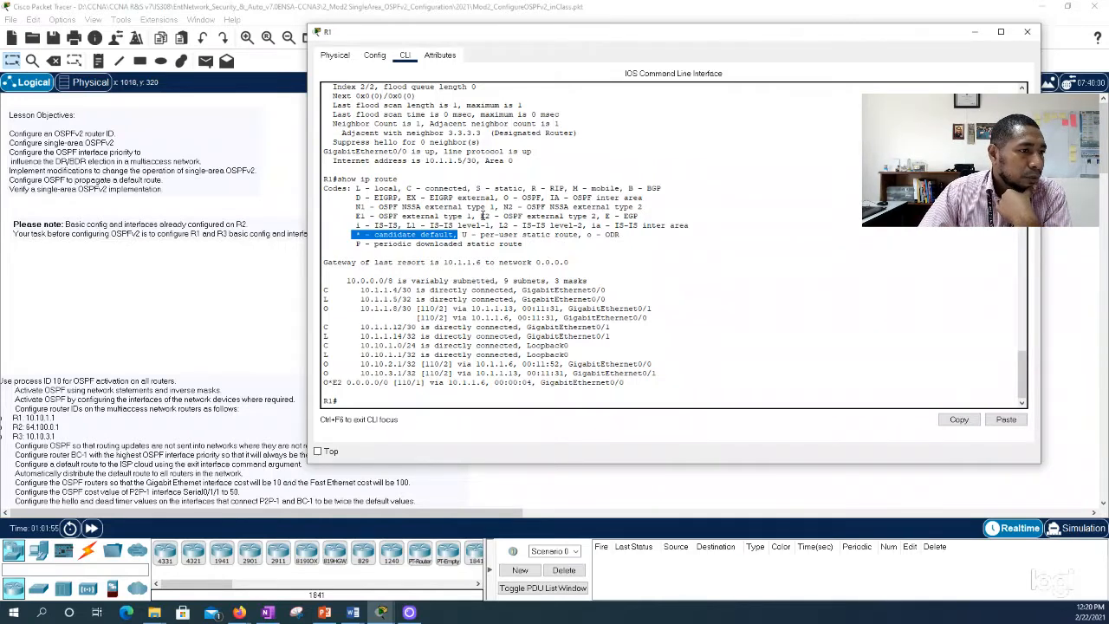
drag(481, 216, 597, 217)
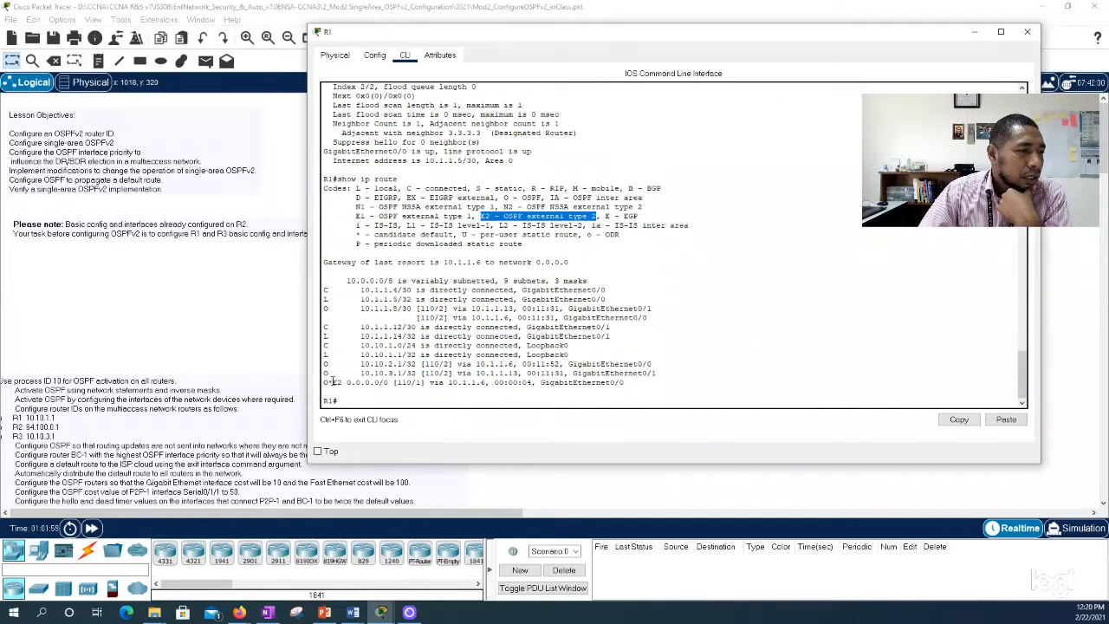
drag(324, 382, 343, 383)
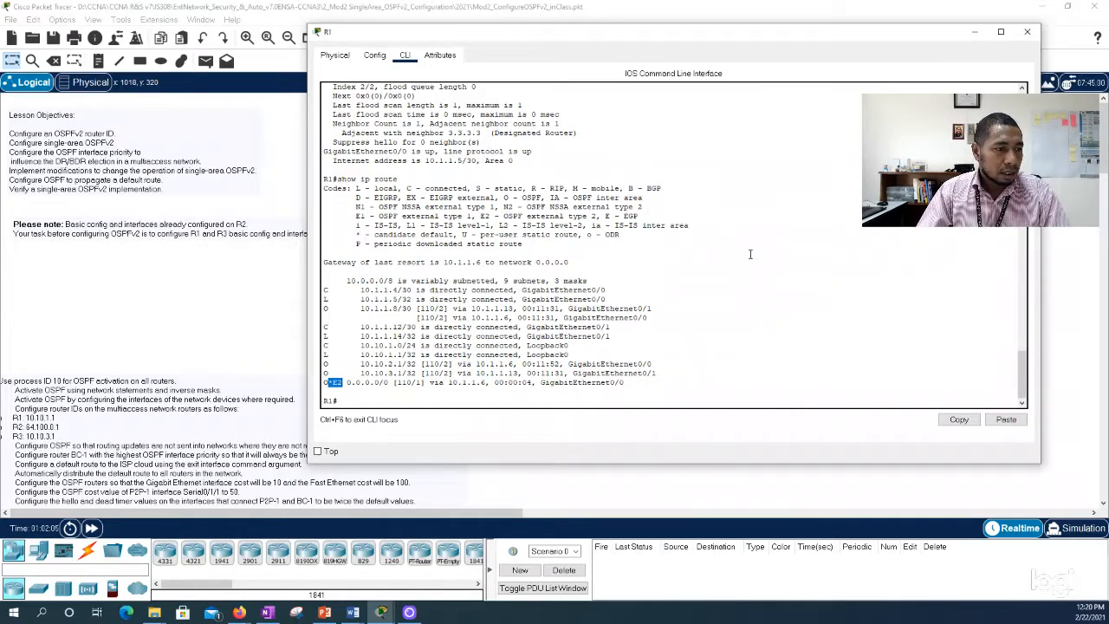
click(624, 384)
double_click(541, 387)
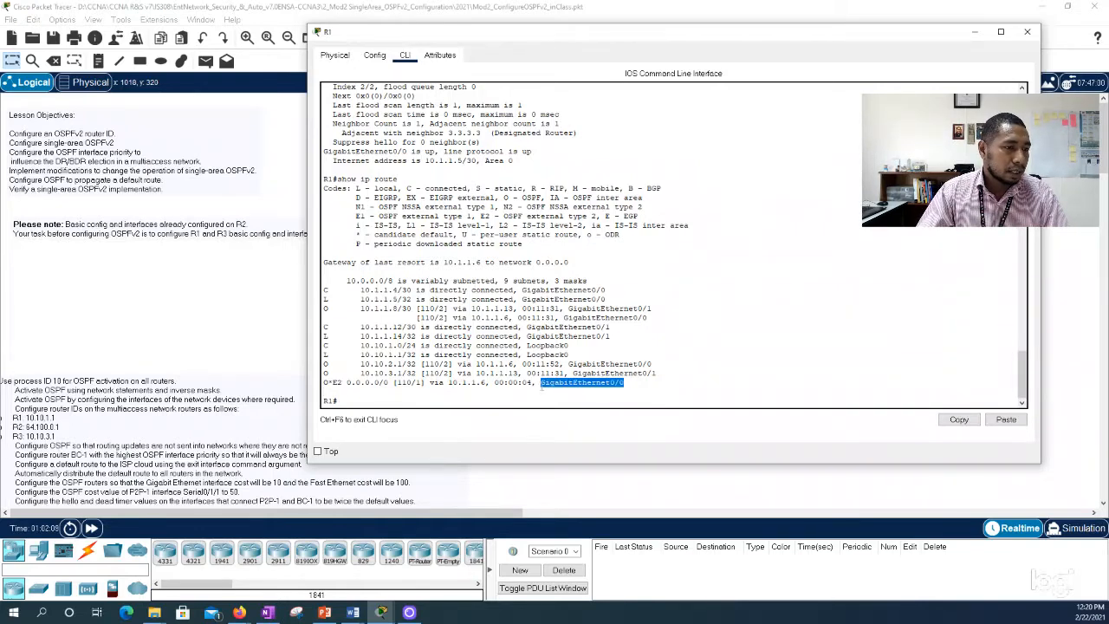
click(1026, 31)
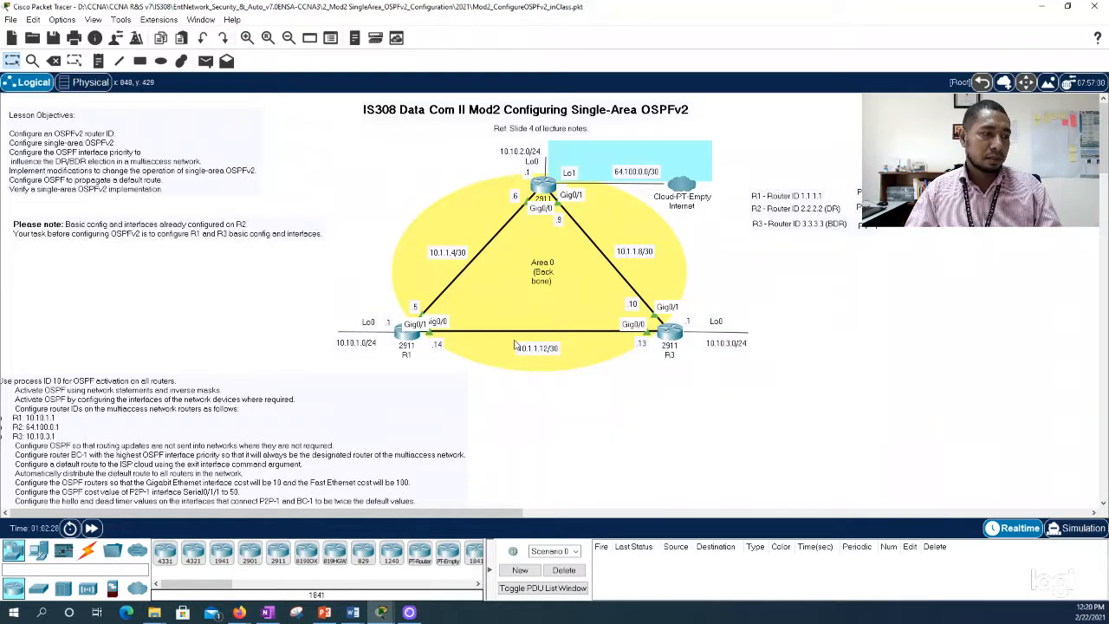
Step: Reopen R1's CLI, move its window clear of the topology, and enter global configuration mode with conf t
click(413, 340)
drag(566, 100, 868, 67)
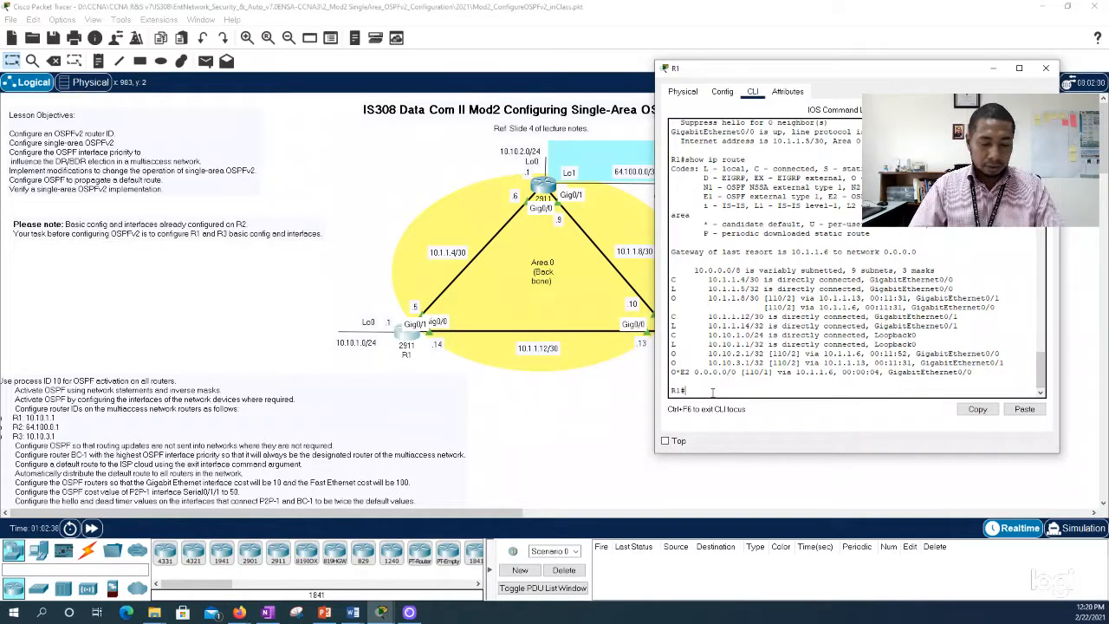
text(conf)
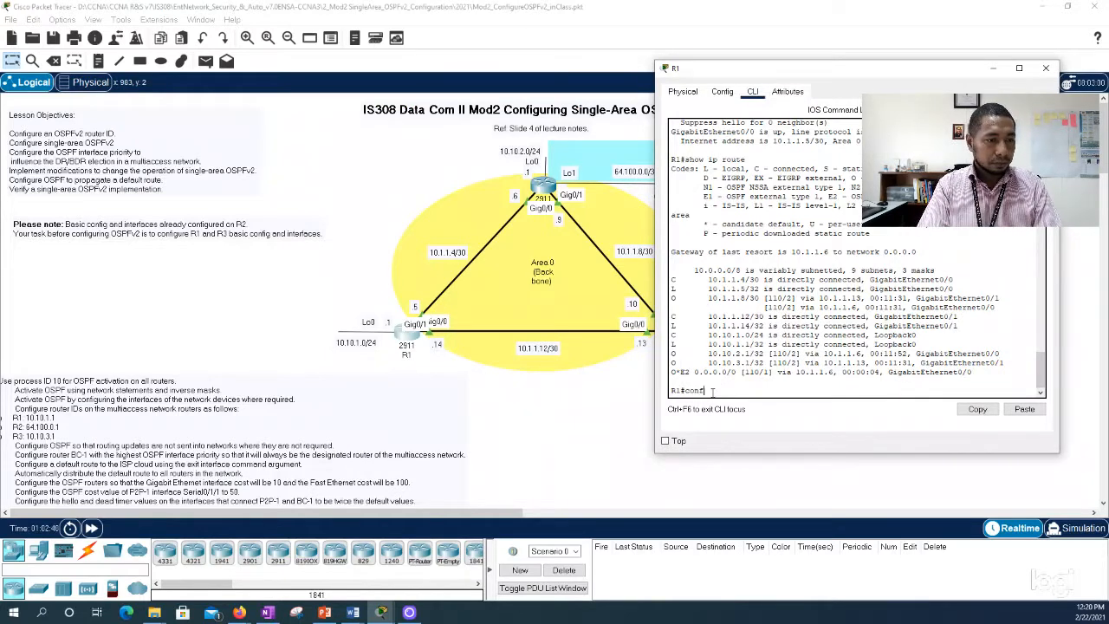
text( t)
key(Return)
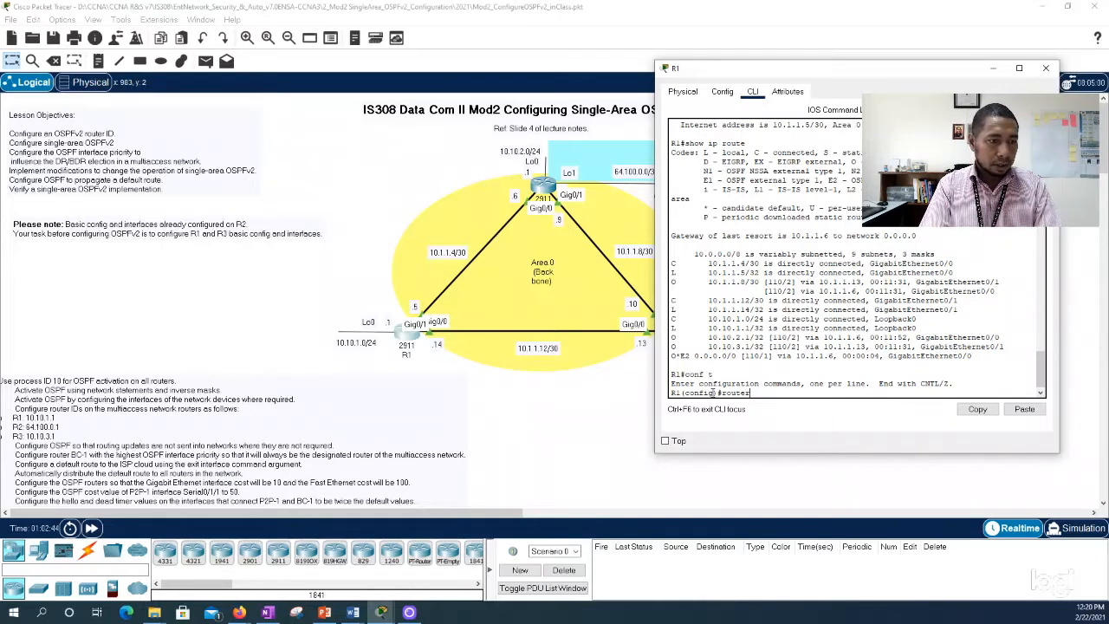
Step: Set OSPF priority 1 on R1's interface g0/0 and return to global configuration mode
text(int )
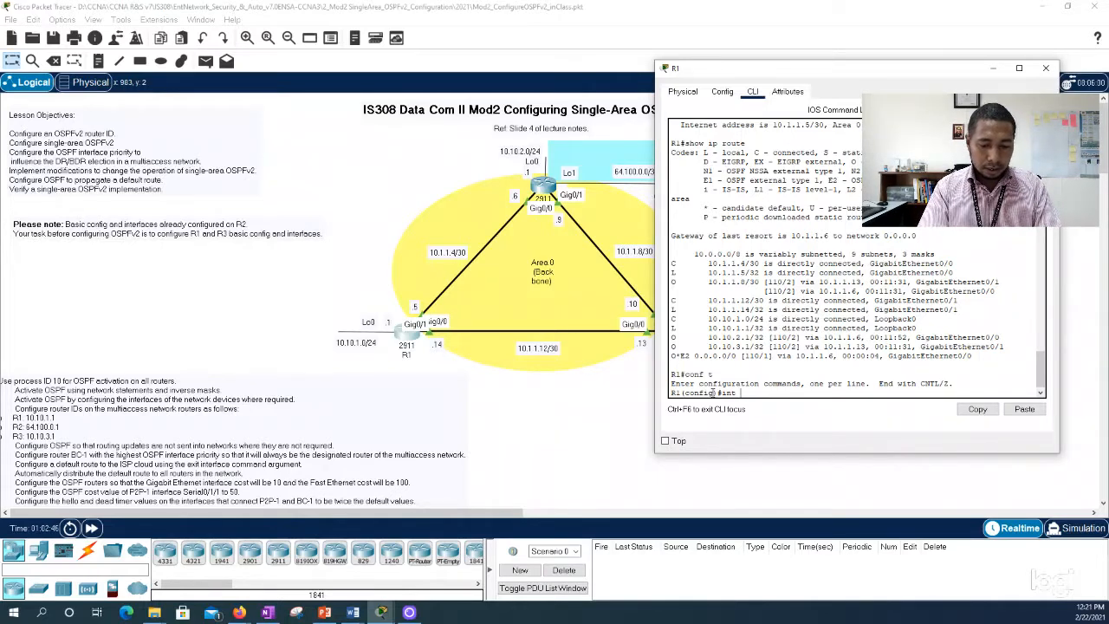
text(g0/0)
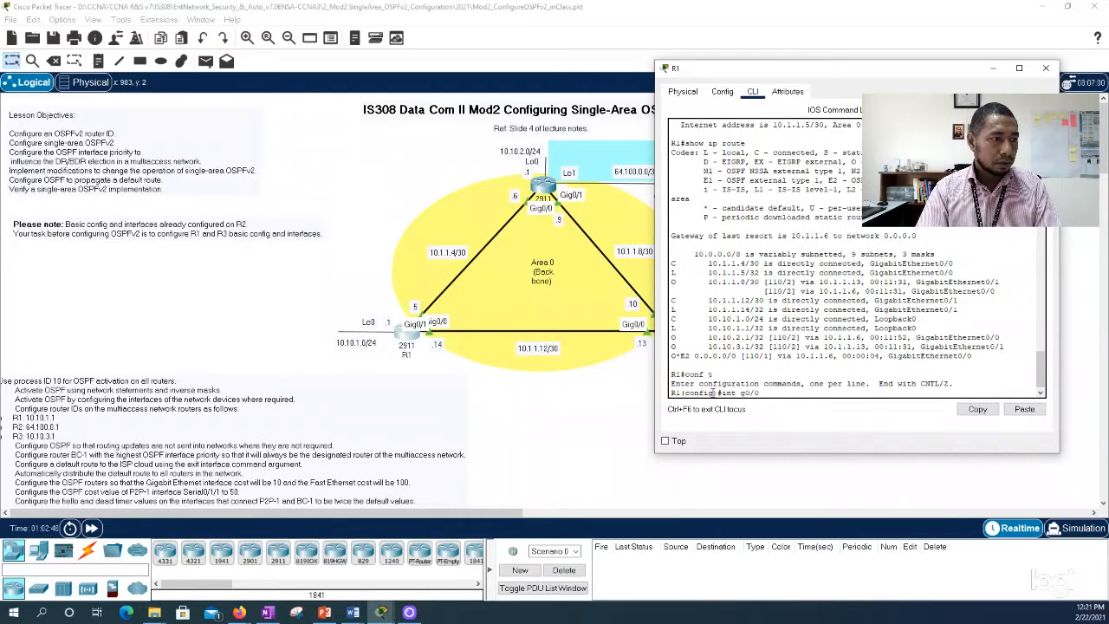
key(Return)
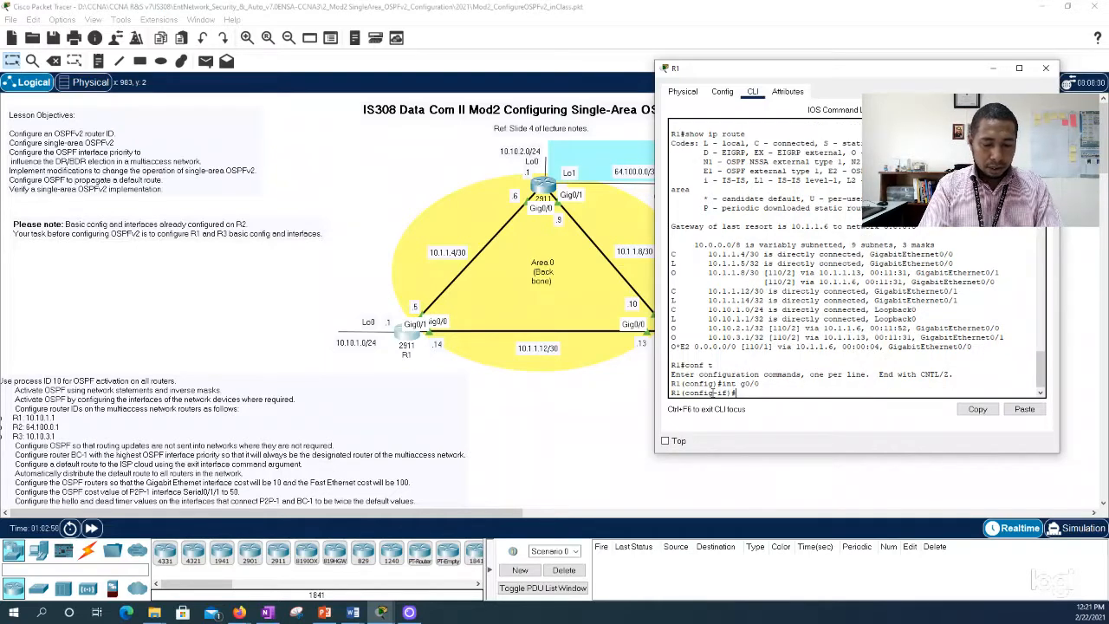
text(ip ospf )
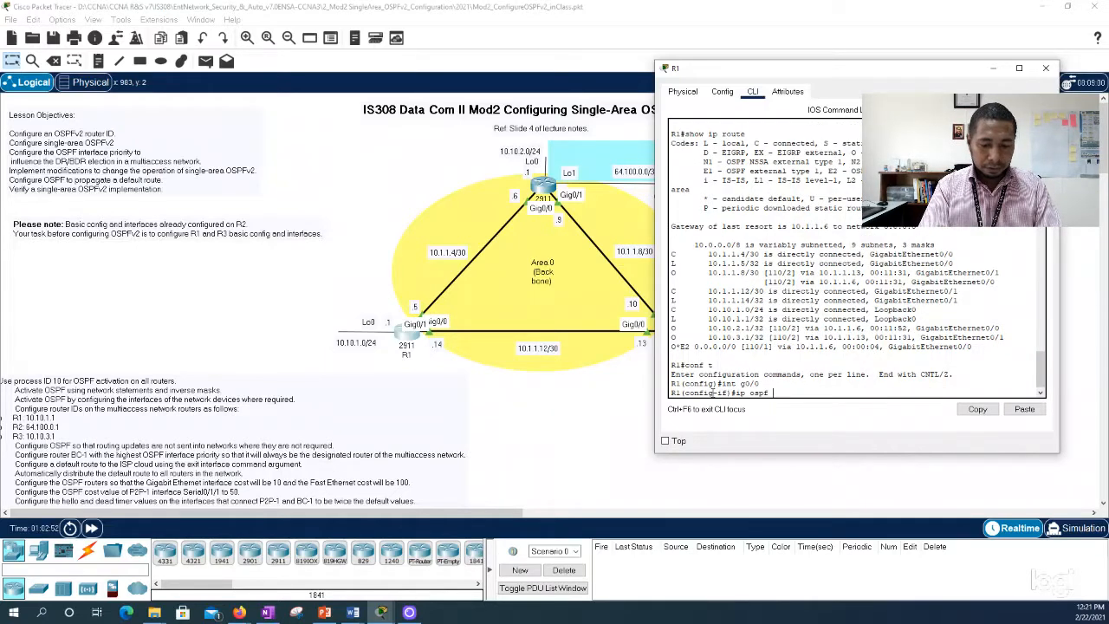
text(pri)
key(Tab)
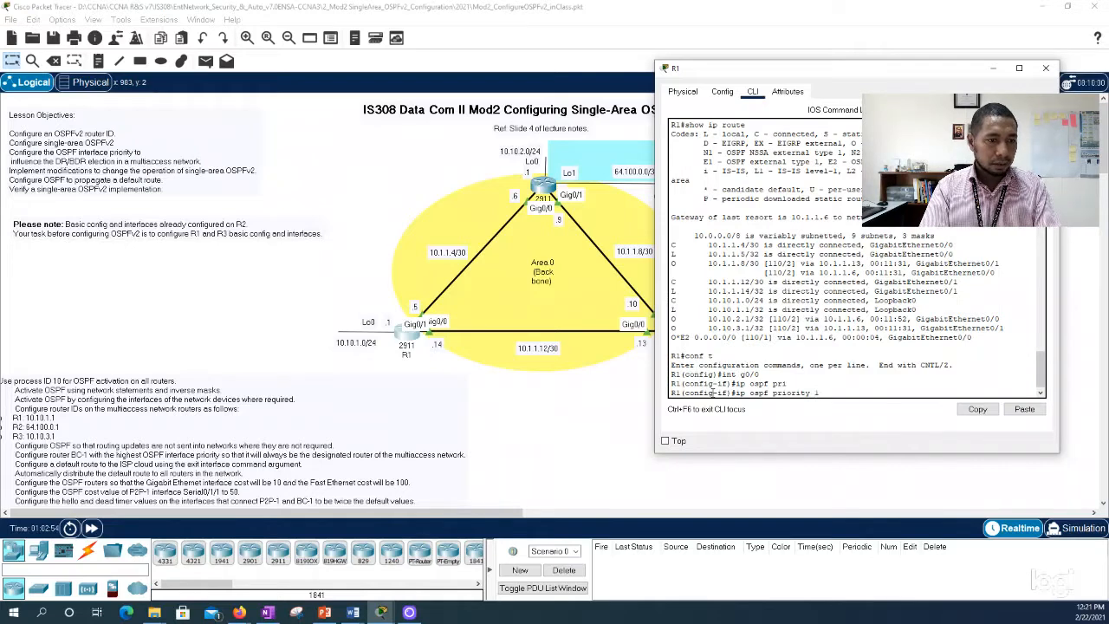
key(Return)
text(exit)
key(Return)
key(Return)
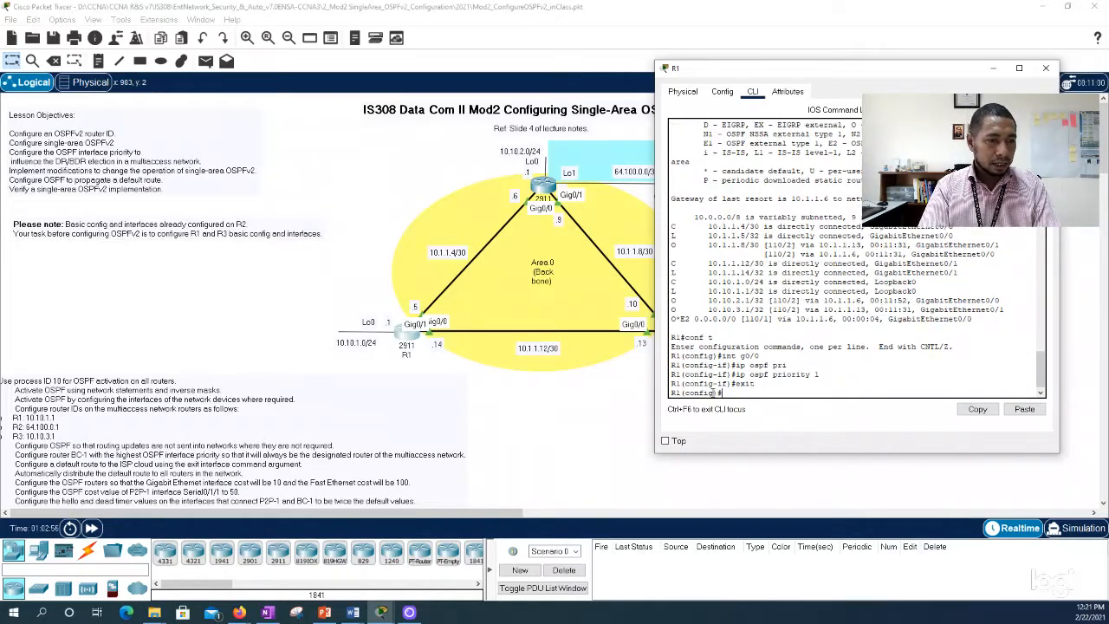
Step: Set OSPF priority 0 on R1's interface g0/1
text(int )
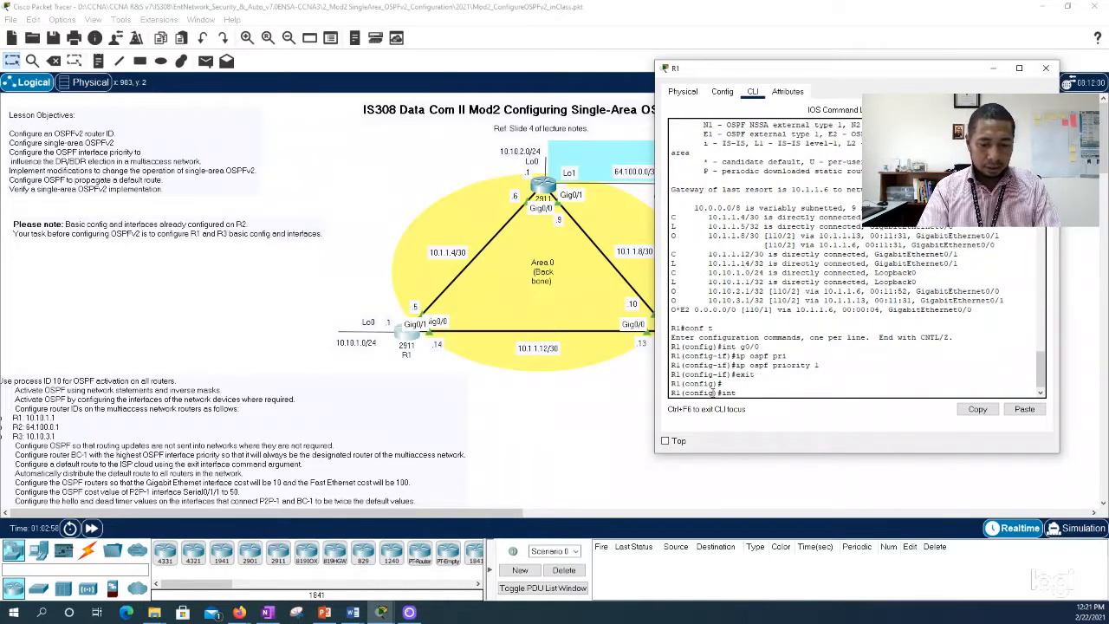
text(g0/1)
key(Return)
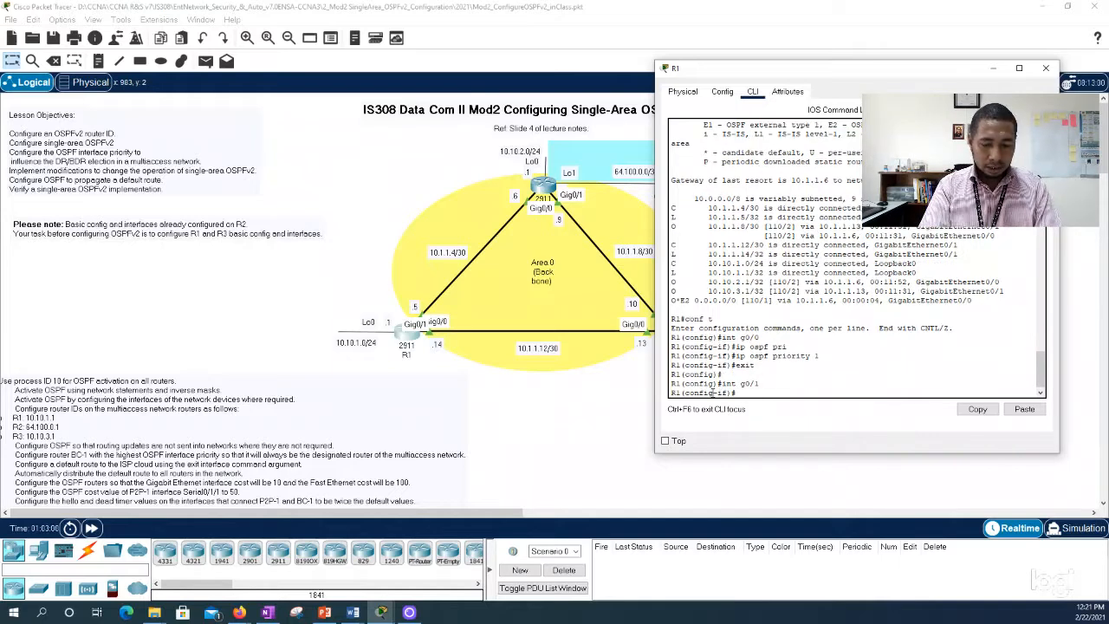
text(ip ospf p)
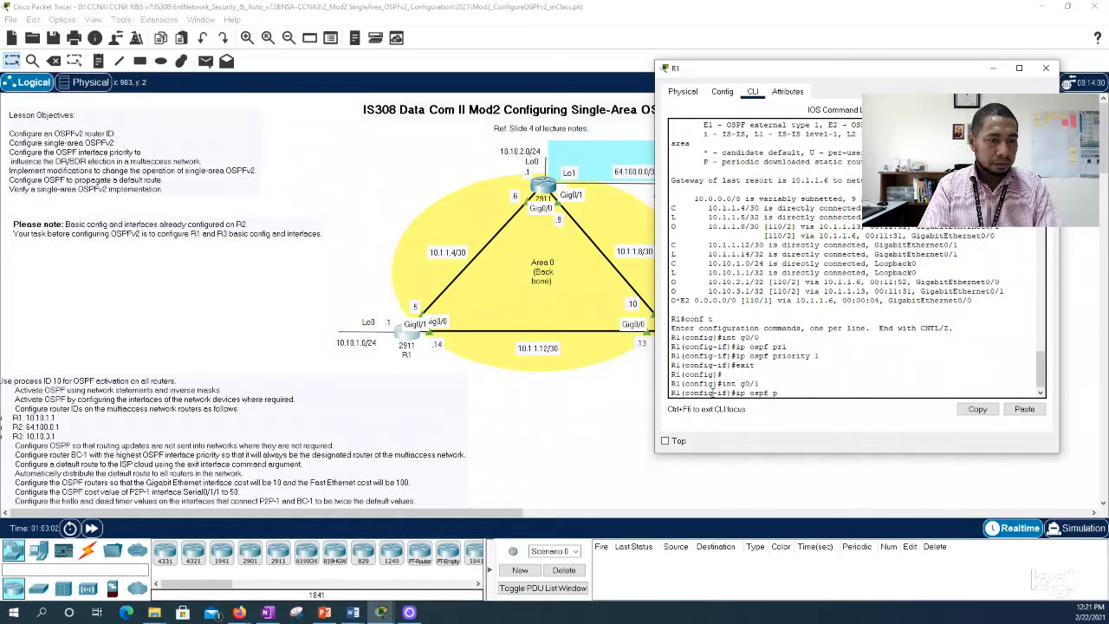
text(r)
key(Tab)
text(0)
key(Return)
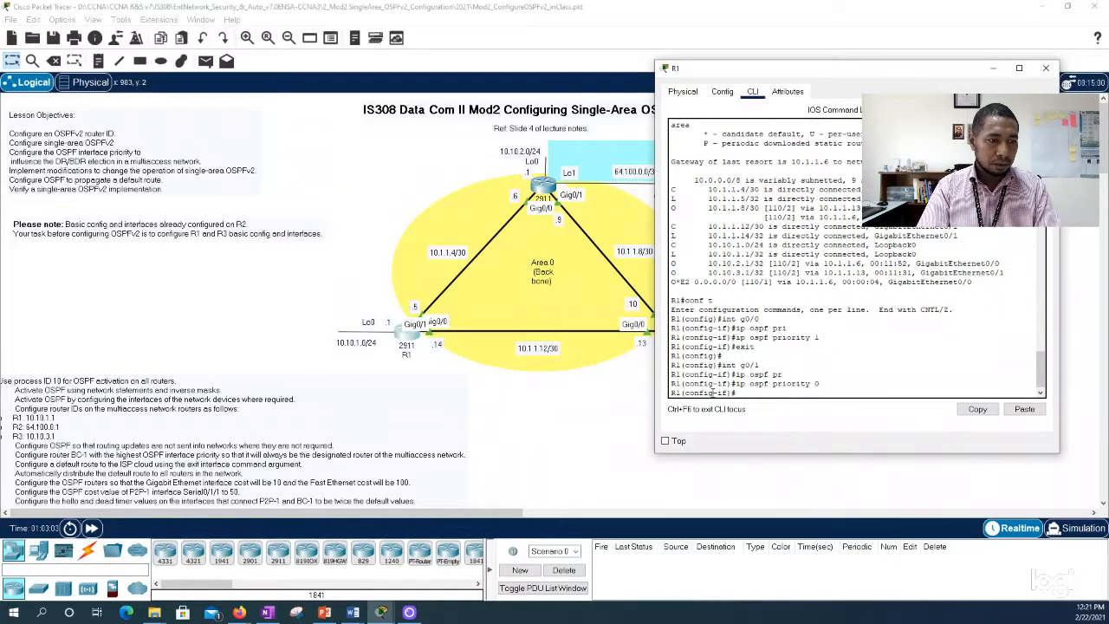
Step: Return R1 to privileged mode with end and save its configuration with wr
text(end)
key(Return)
text(wr)
key(Return)
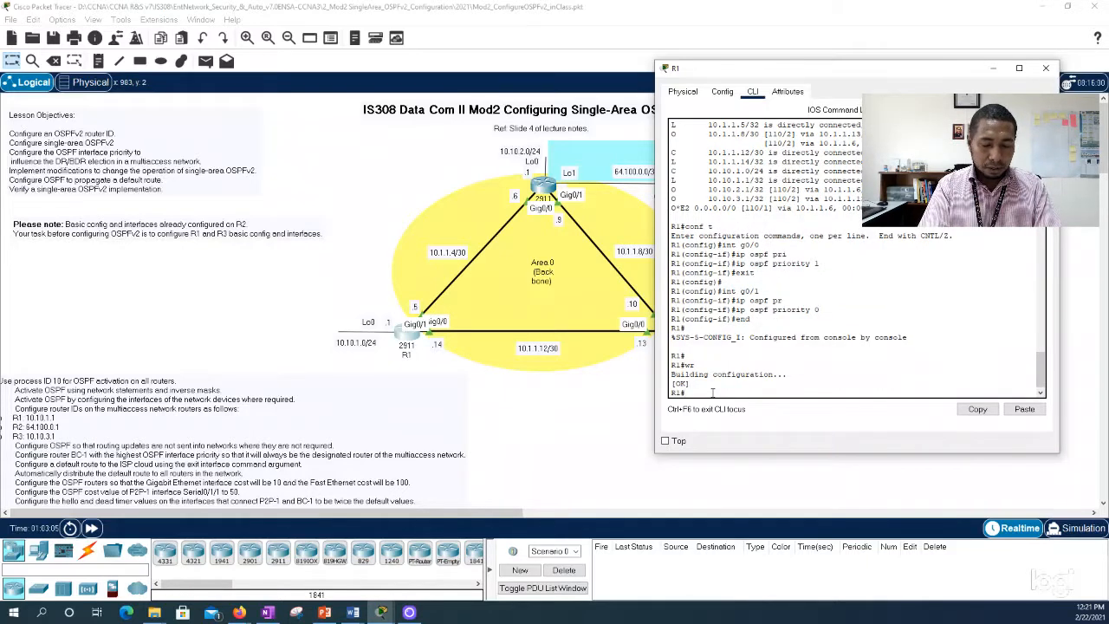
Step: Run show ip route on R1 before and after fast-forwarding the network time, paging the second output to its end
text(show ip)
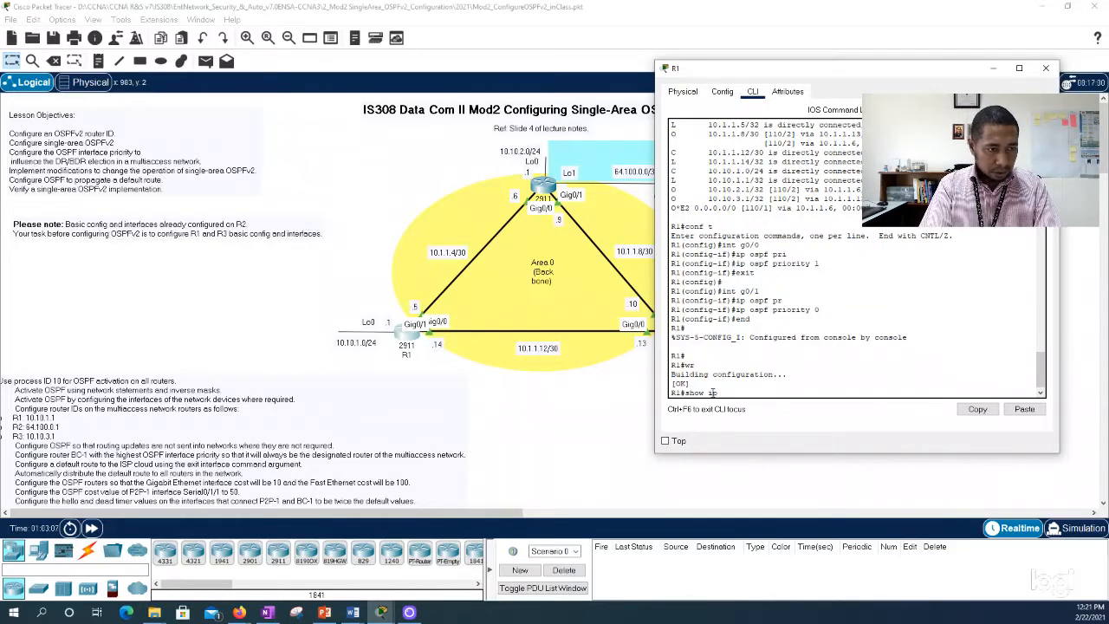
text( route)
key(Return)
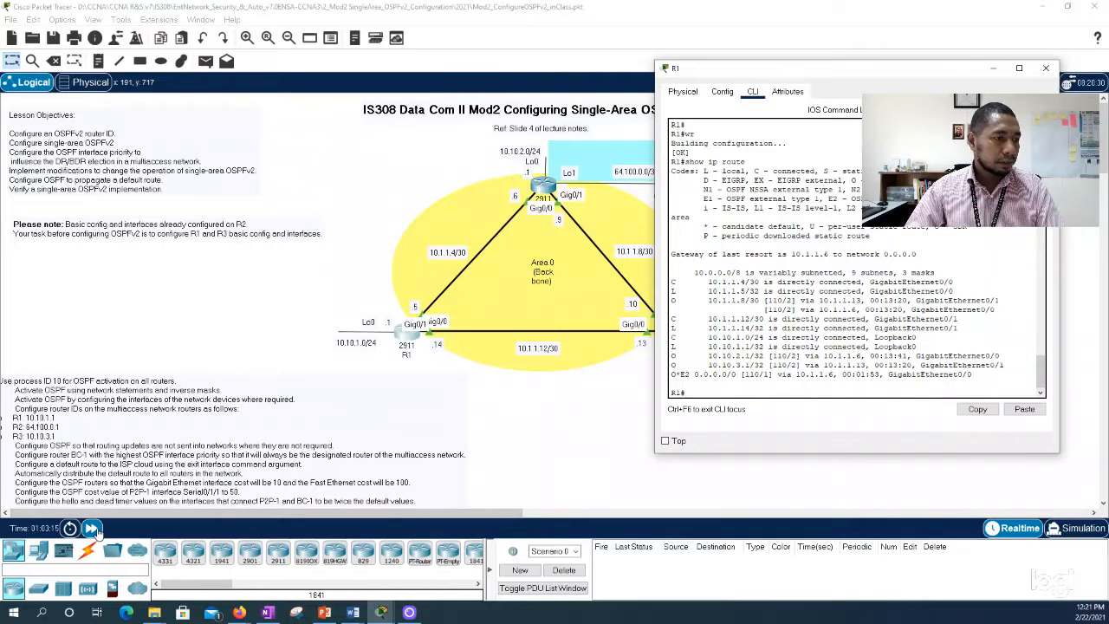
click(93, 528)
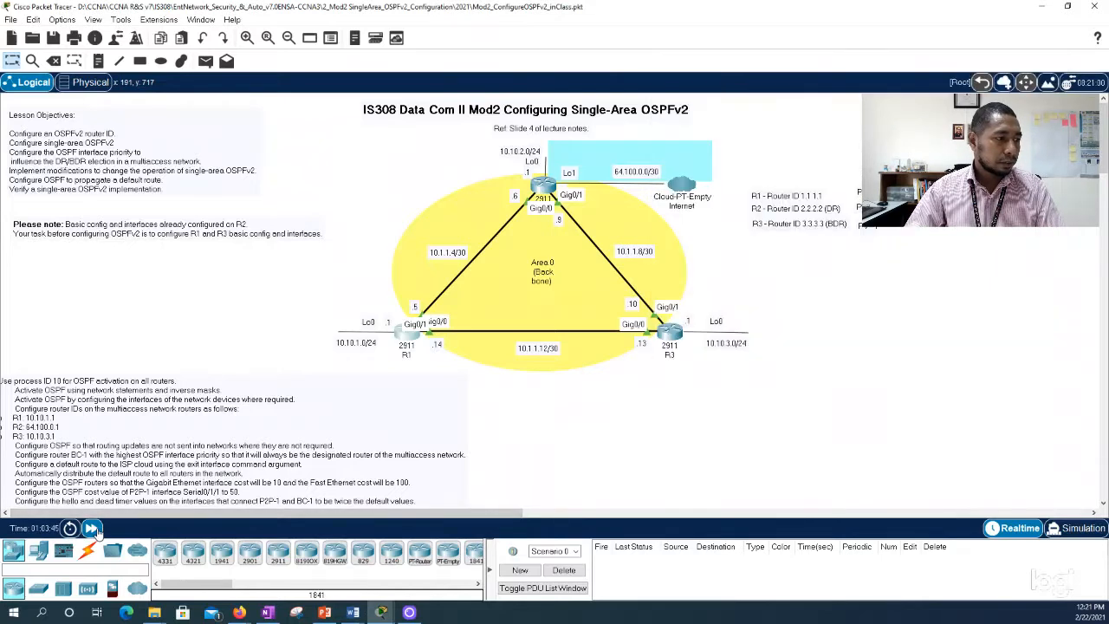
click(400, 338)
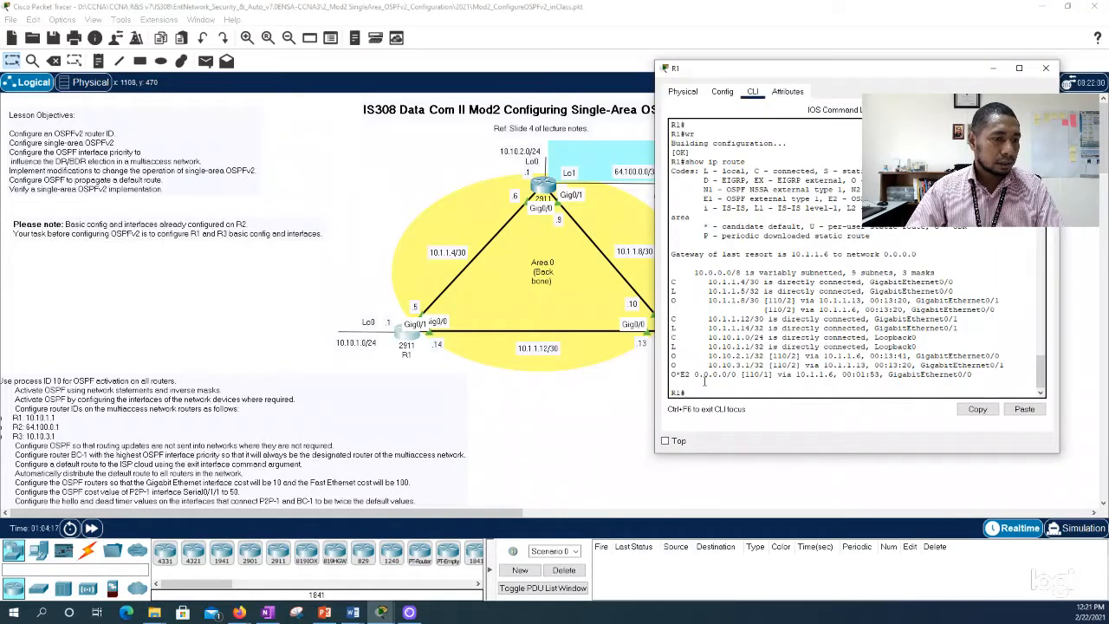
key(Up)
key(Return)
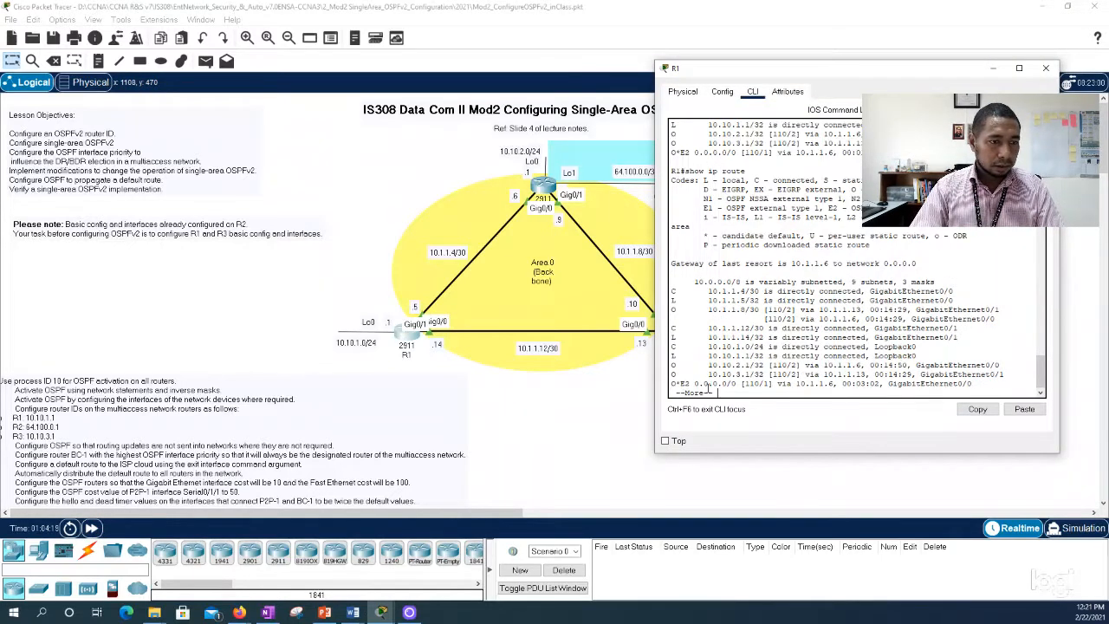
click(709, 389)
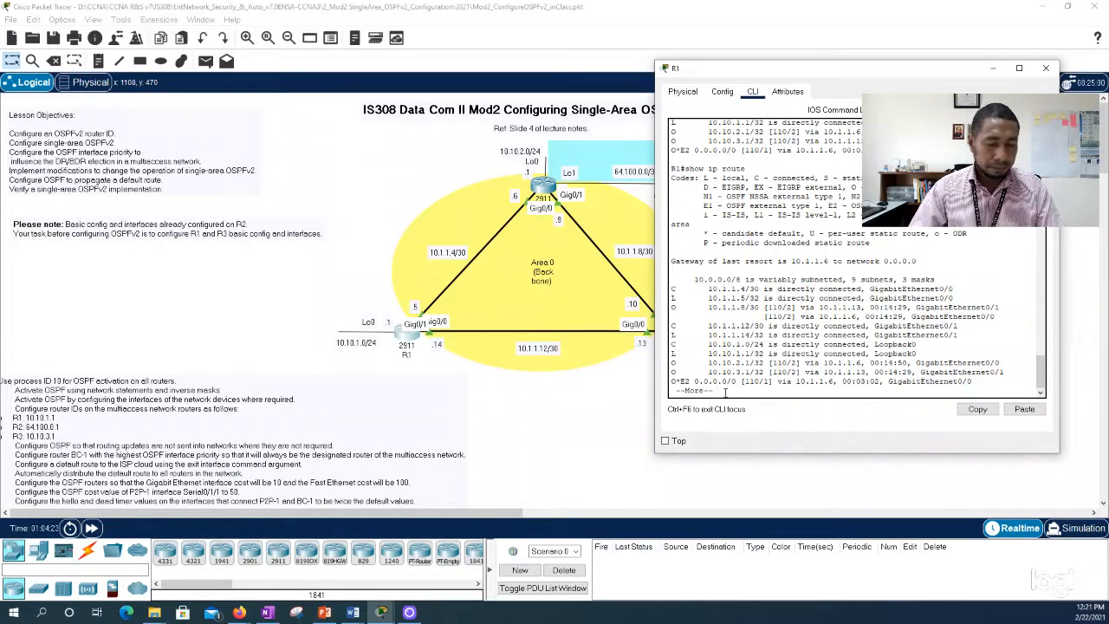
key(space)
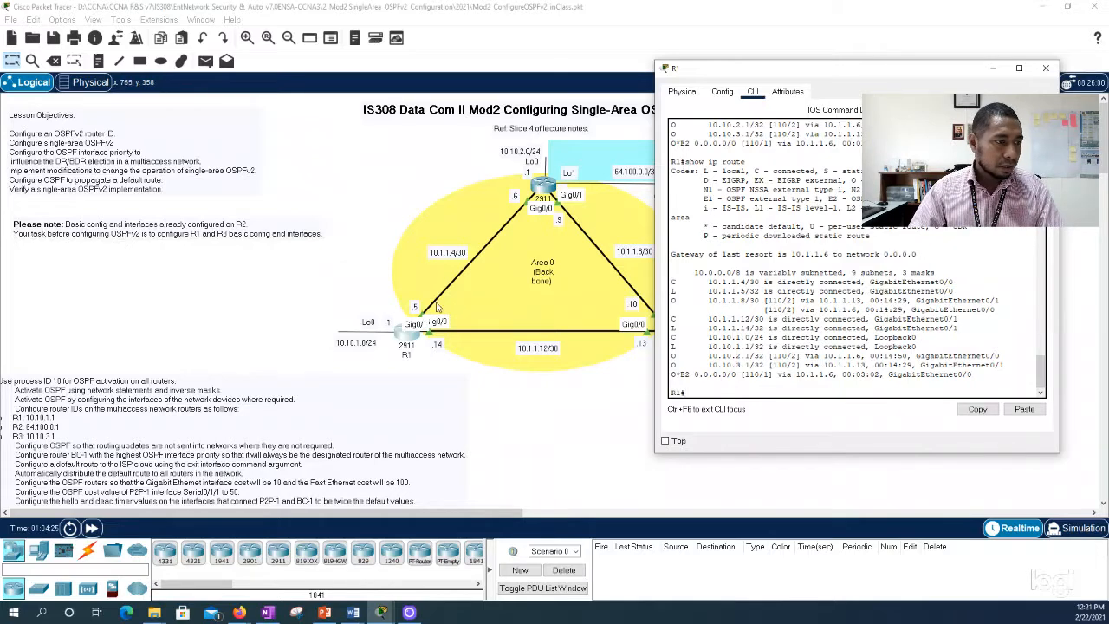
Step: Detach R1's end of the link to R3 and reconnect it to R1's GigabitEthernet0/1 port
click(435, 337)
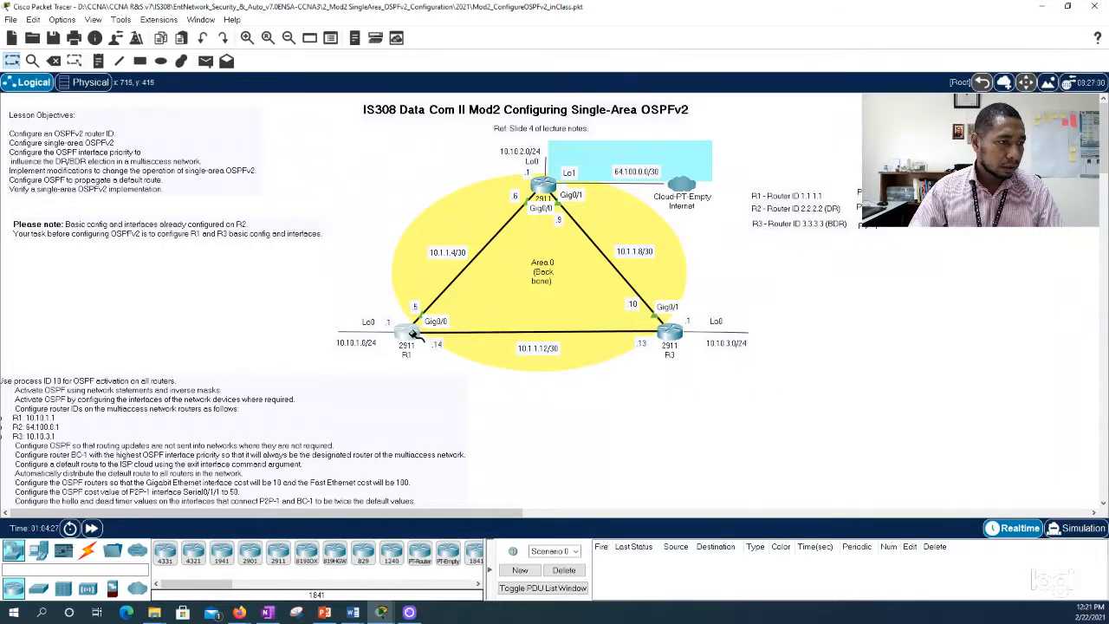
click(414, 335)
click(466, 367)
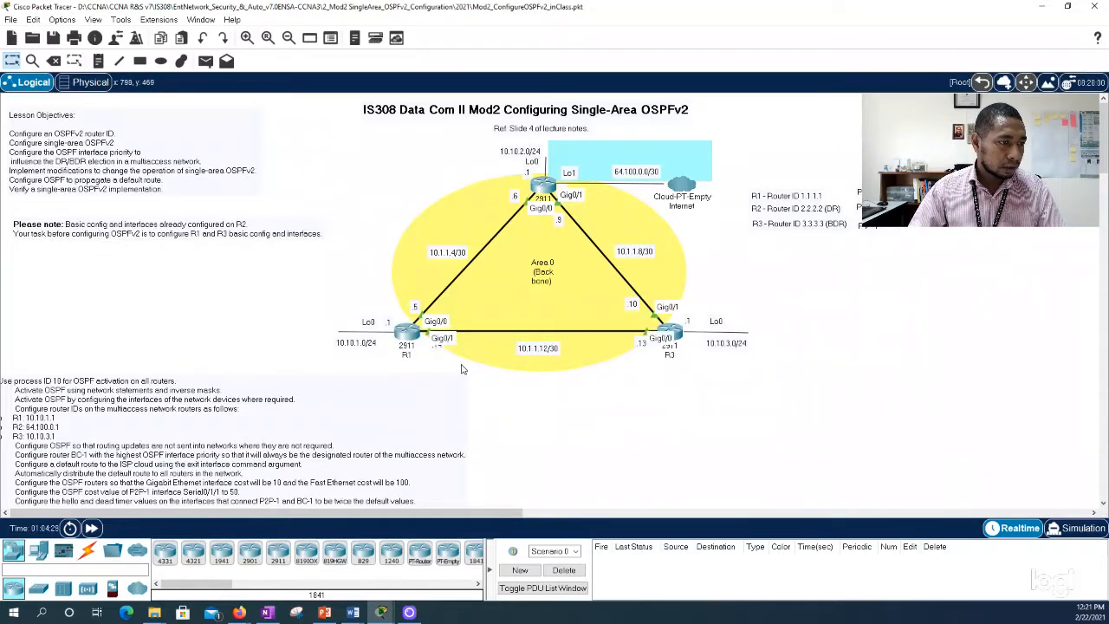
Step: Reopen R1's CLI and rerun show ip route to check the routes after reconnecting the link
click(409, 342)
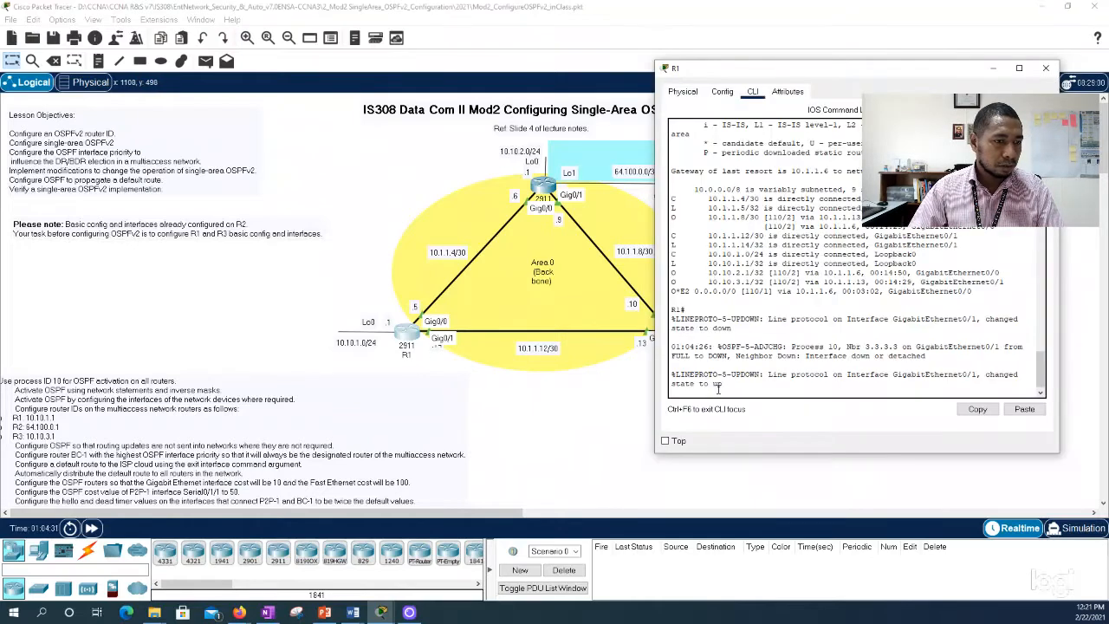
key(Return)
key(Return)
key(Up)
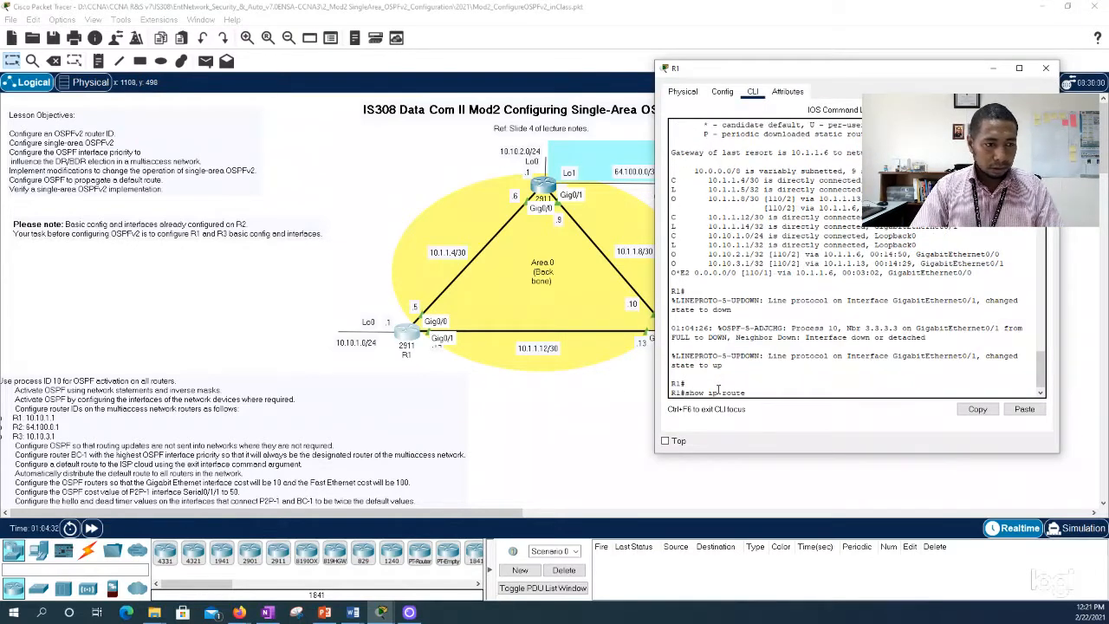
key(Return)
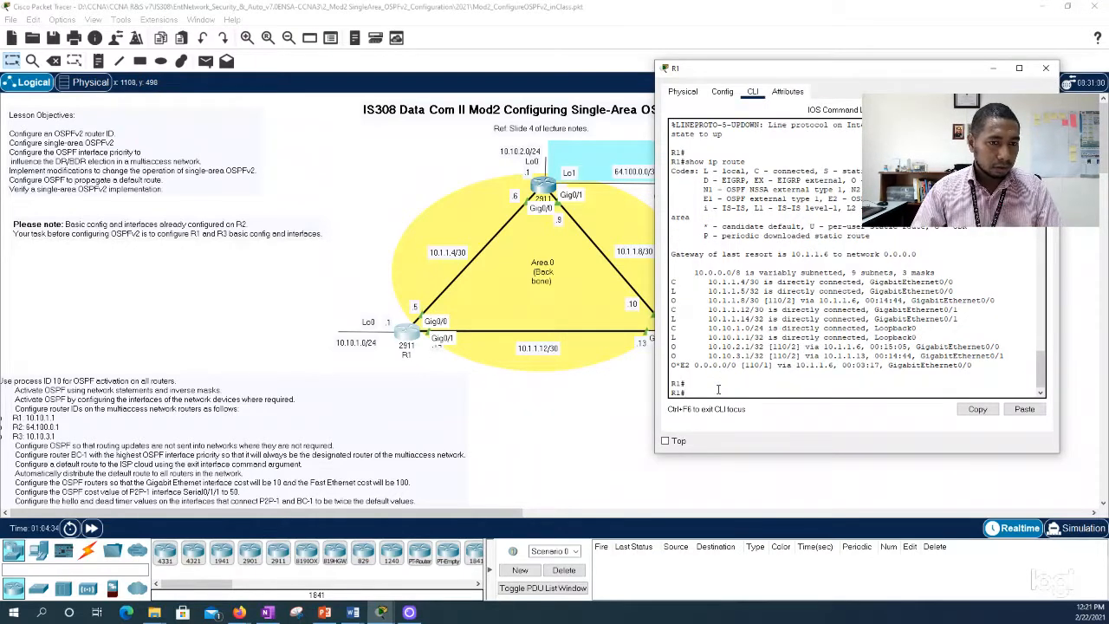
Step: Minimize R1's window, open R3's CLI, and enter global configuration mode with conf t
click(994, 68)
click(681, 331)
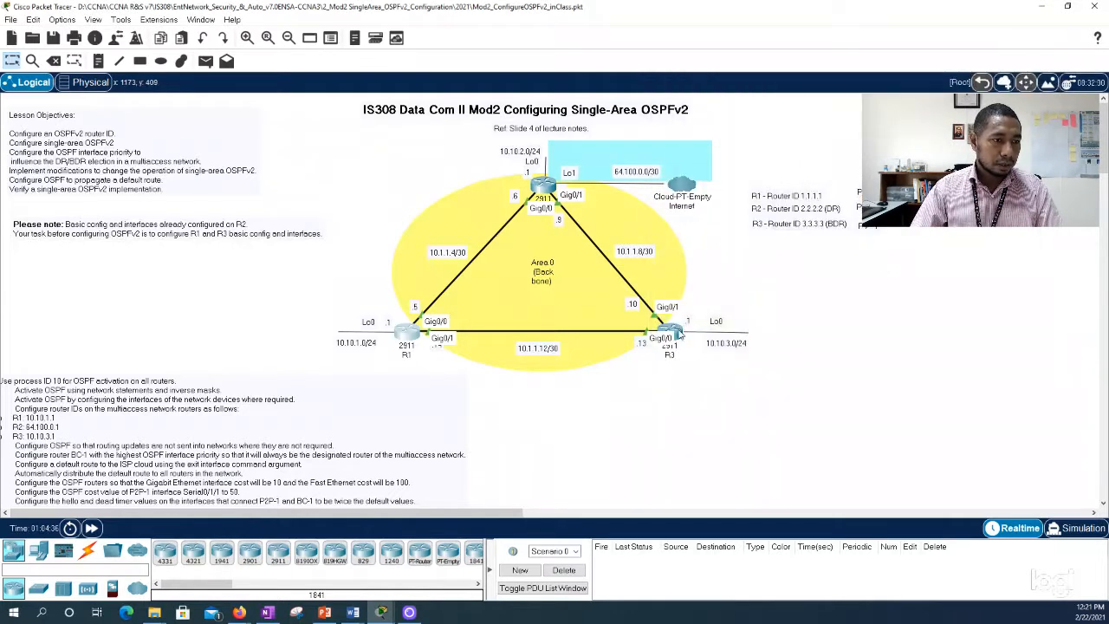
click(710, 388)
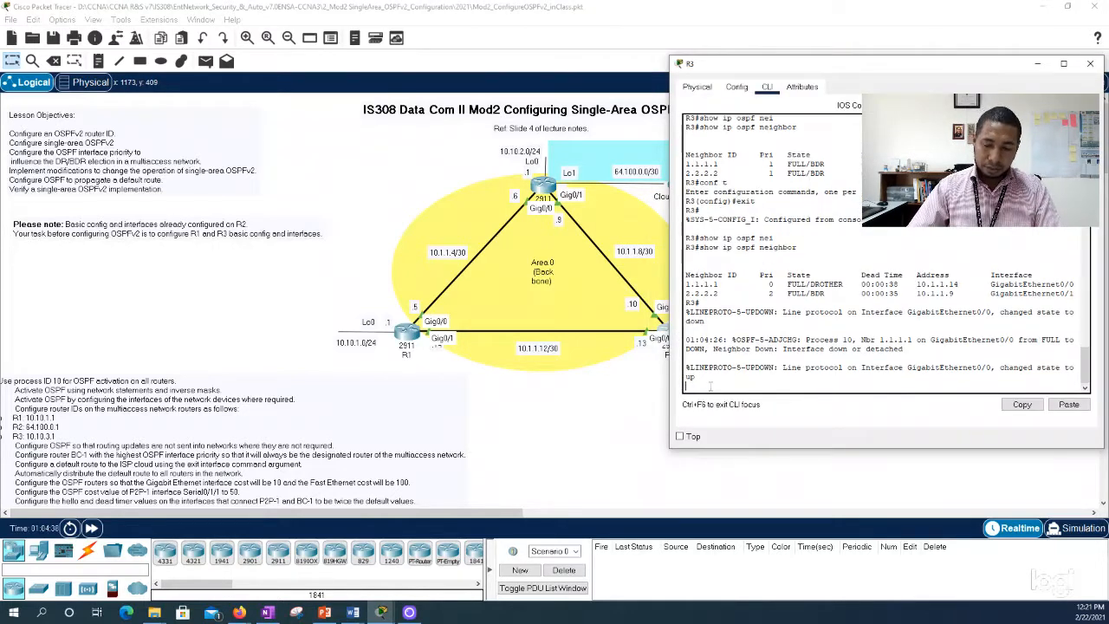
key(Return)
key(Return)
text(conf t)
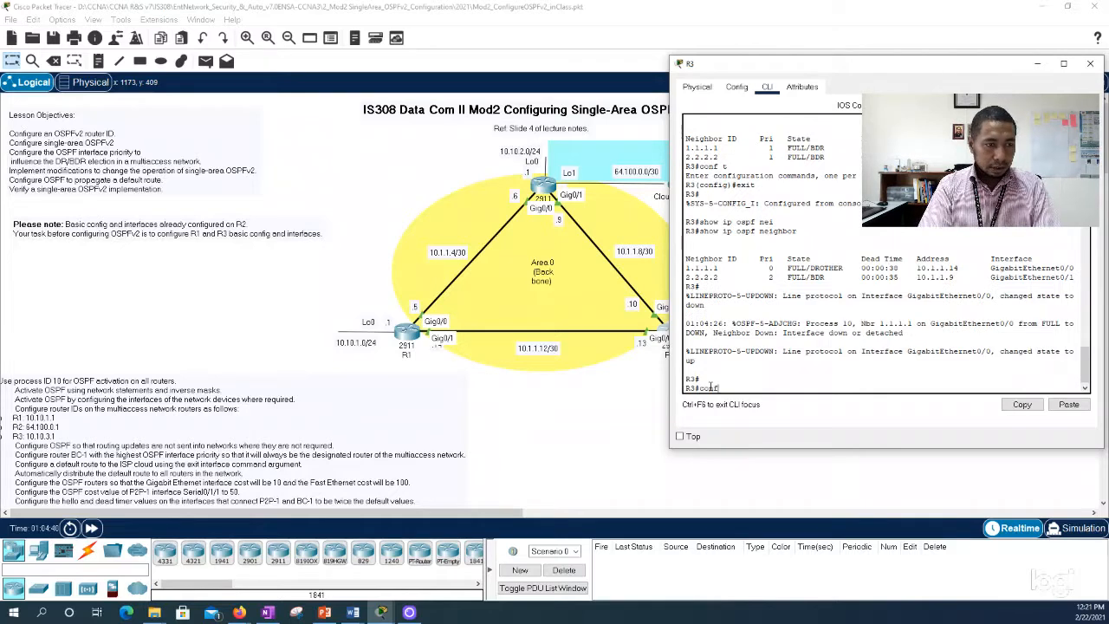
key(Return)
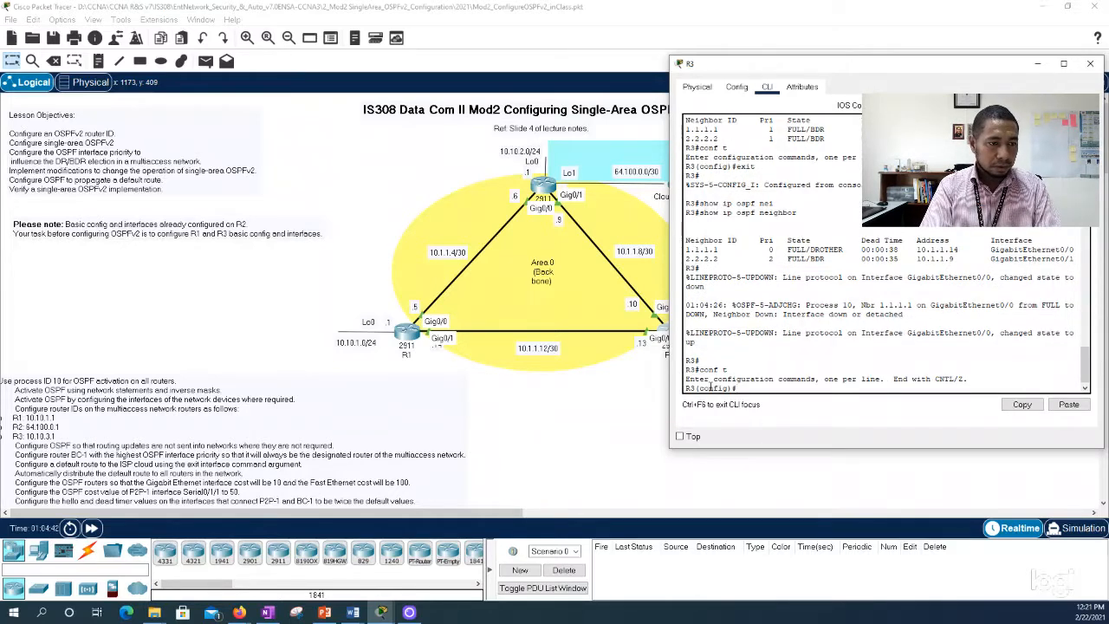
Step: Run do show ip route on R3 and highlight the default route's code, the matching legend entries and its next hop
text(do show ip route)
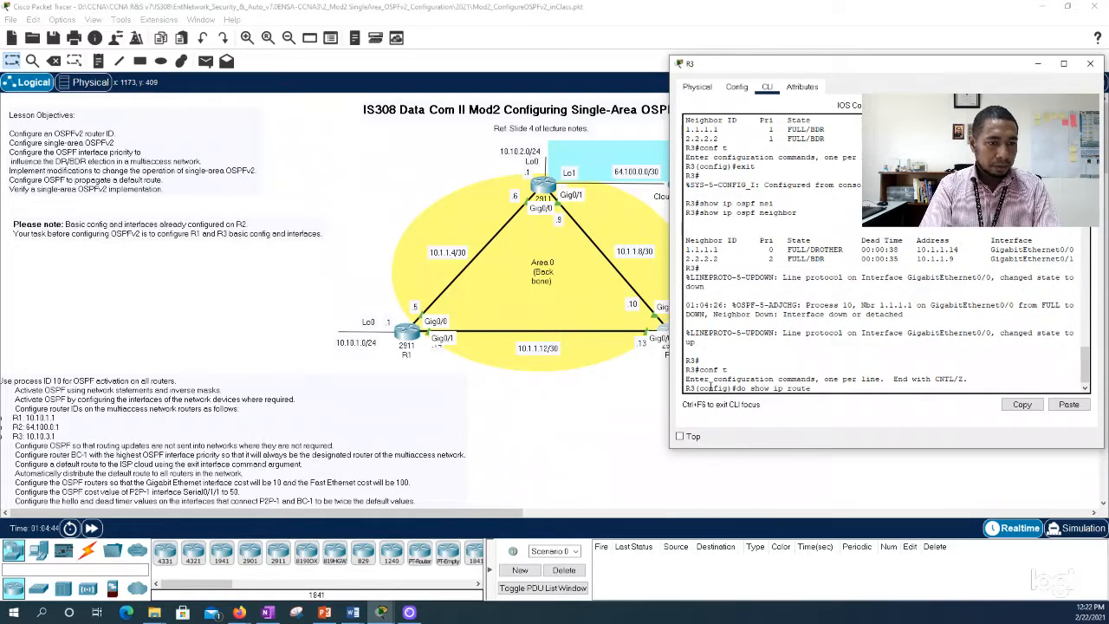
key(Return)
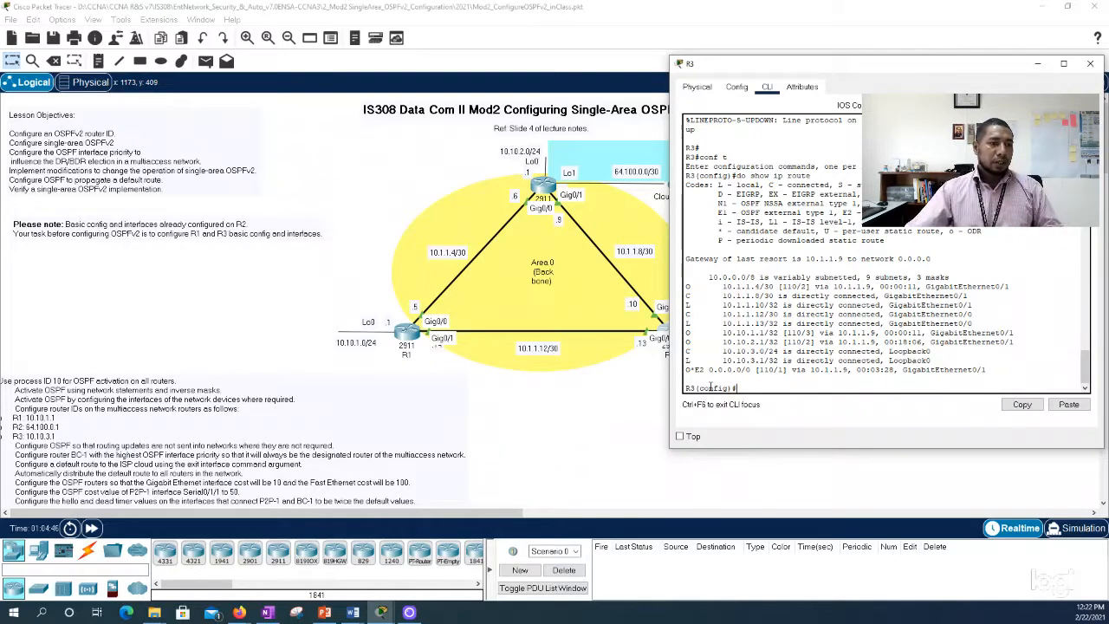
drag(686, 370, 698, 371)
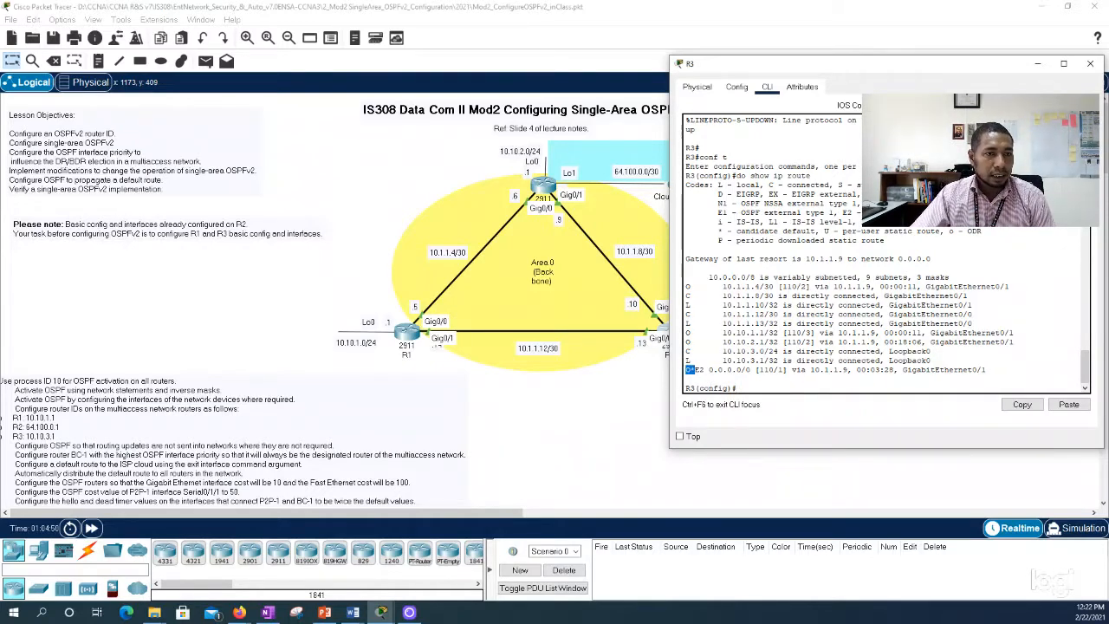
drag(841, 212, 864, 212)
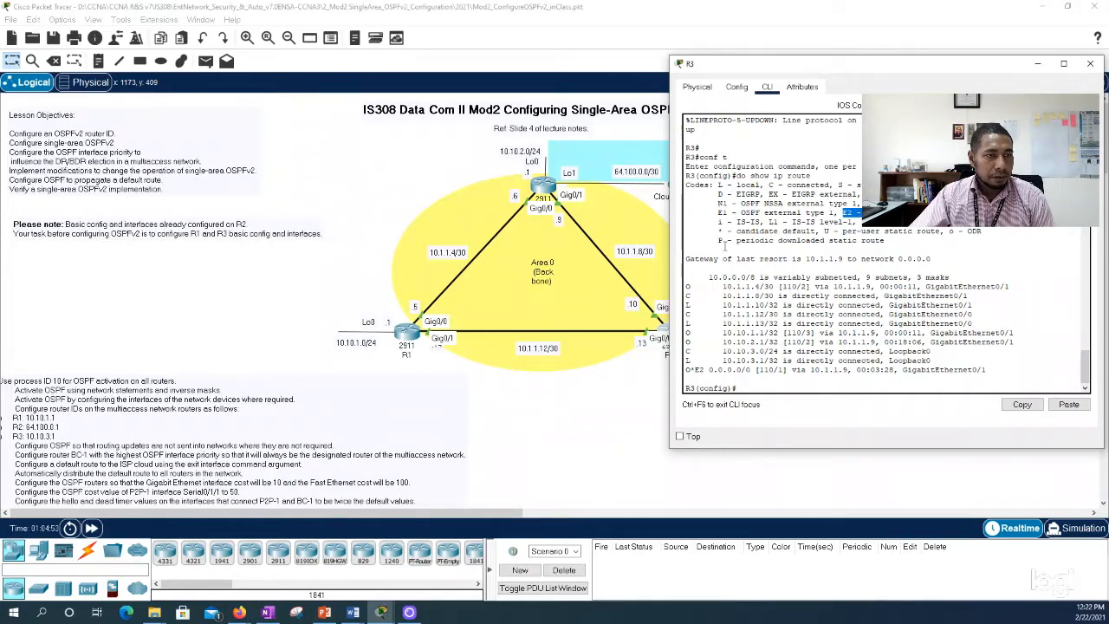
drag(724, 232, 713, 231)
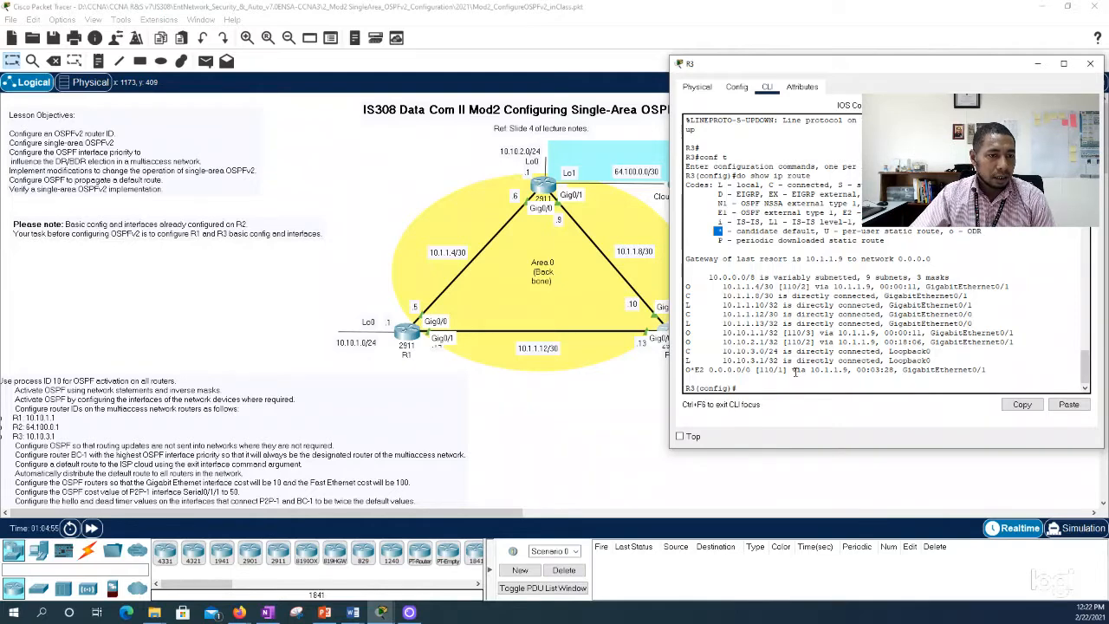
drag(792, 371, 861, 370)
Step: Move R3's window clear of the topology diagram to view the links, and close the window
drag(928, 66, 980, 71)
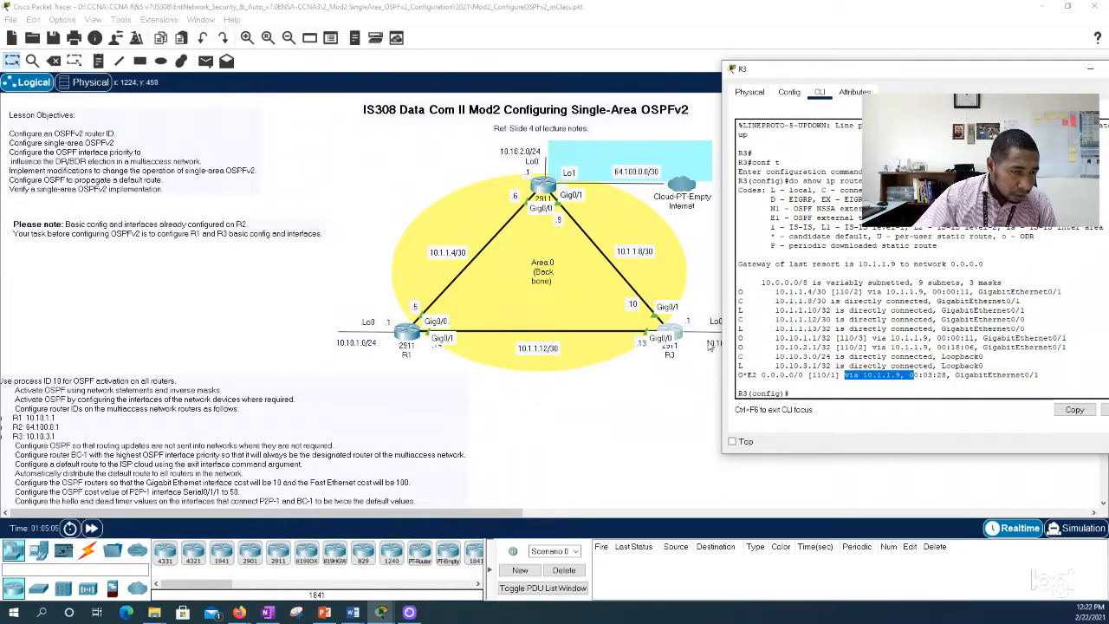
drag(901, 76, 559, 388)
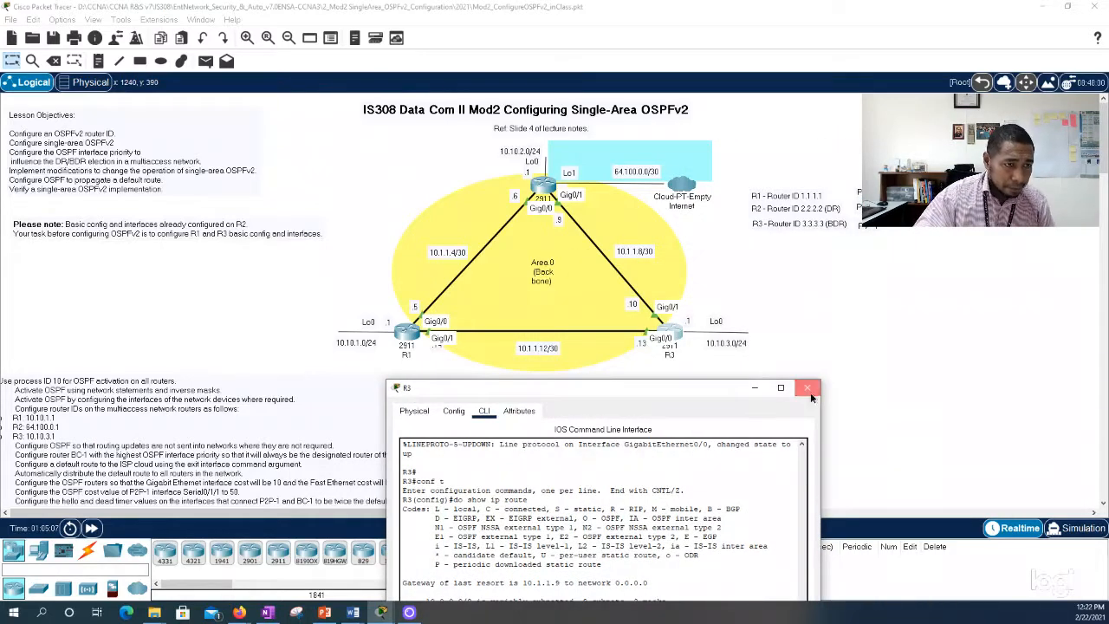
click(809, 378)
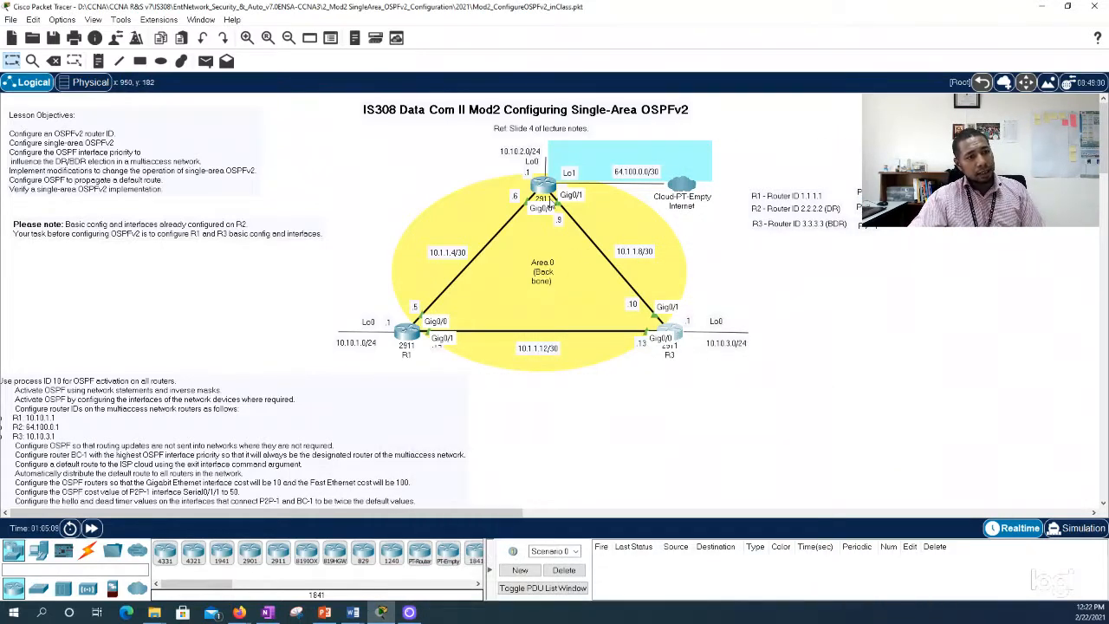